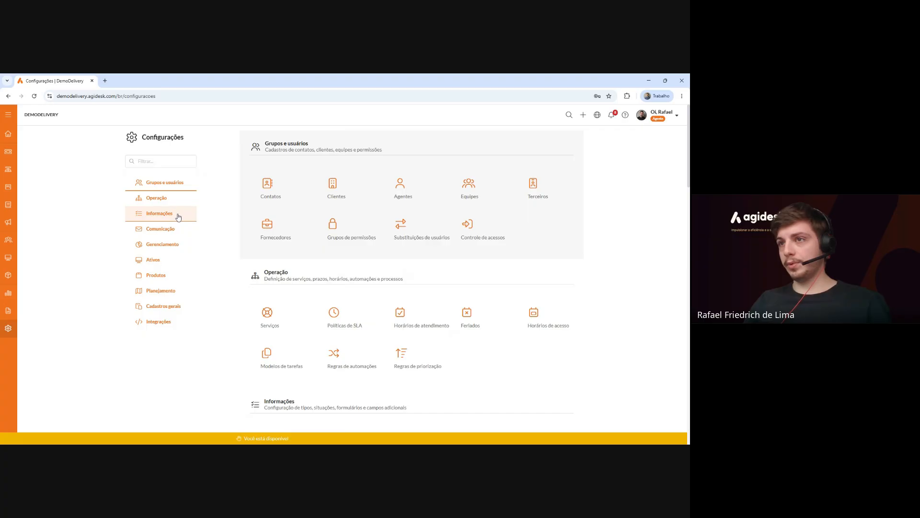
Open the Formulários settings page and briefly view the Manutenção > Predial > Elevadores form.
scroll(342, 202, "down", 2)
scroll(344, 205, "down", 2)
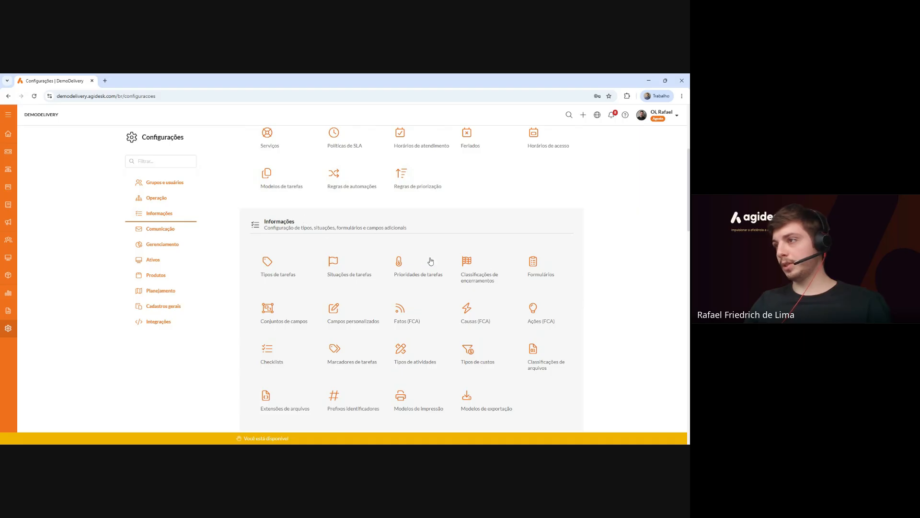
left_click(539, 272)
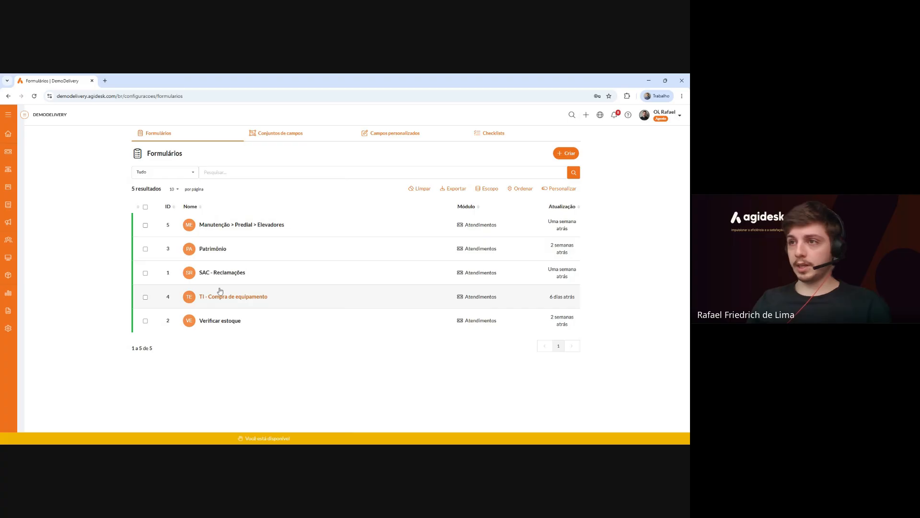
left_click(218, 225)
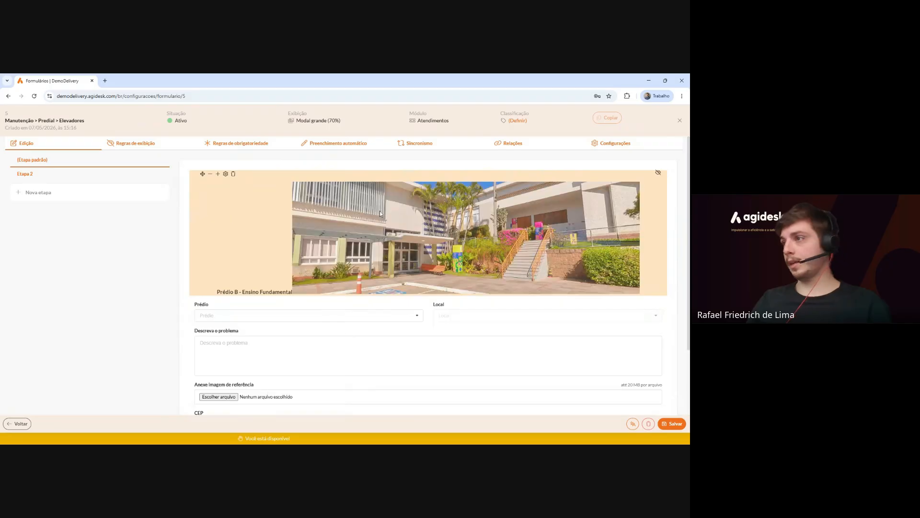
left_click(680, 120)
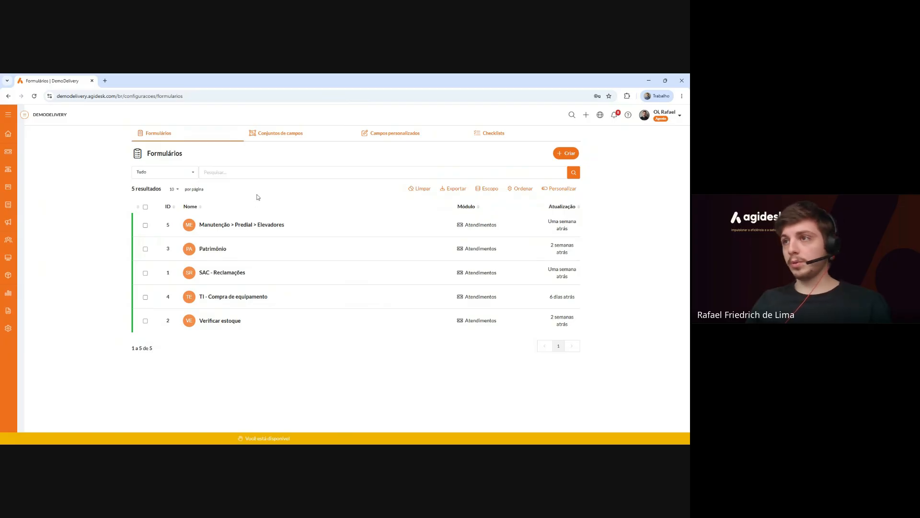
Create a new Atendimentos-module form named 'Solicitação de treinamento'.
left_click(568, 154)
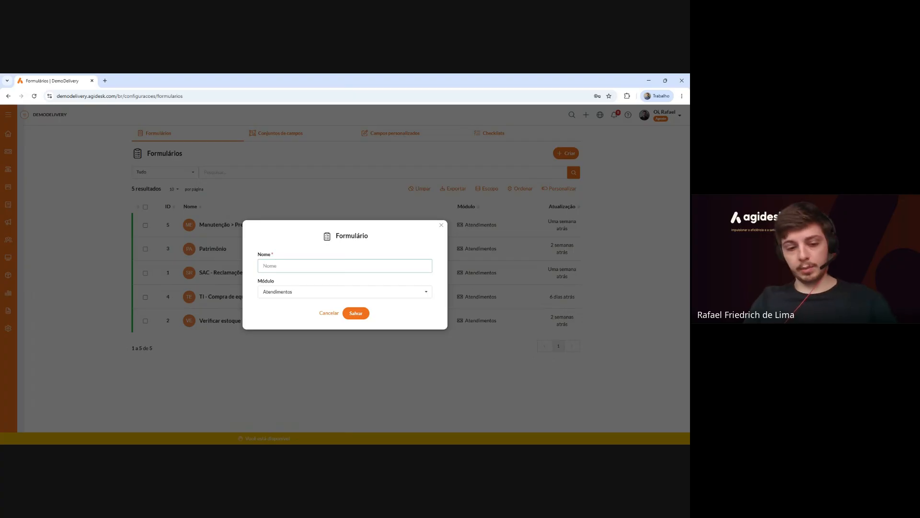
type("Solicitação de")
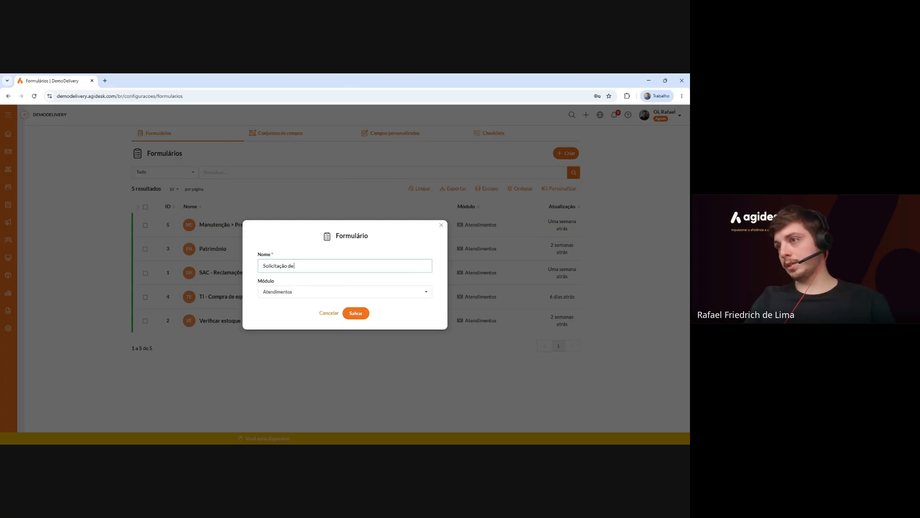
type(" treinamento")
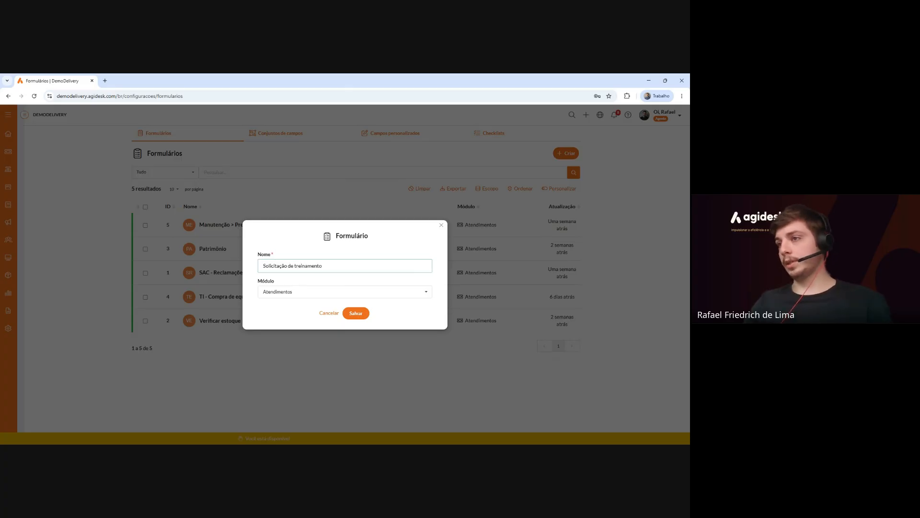
left_click(359, 317)
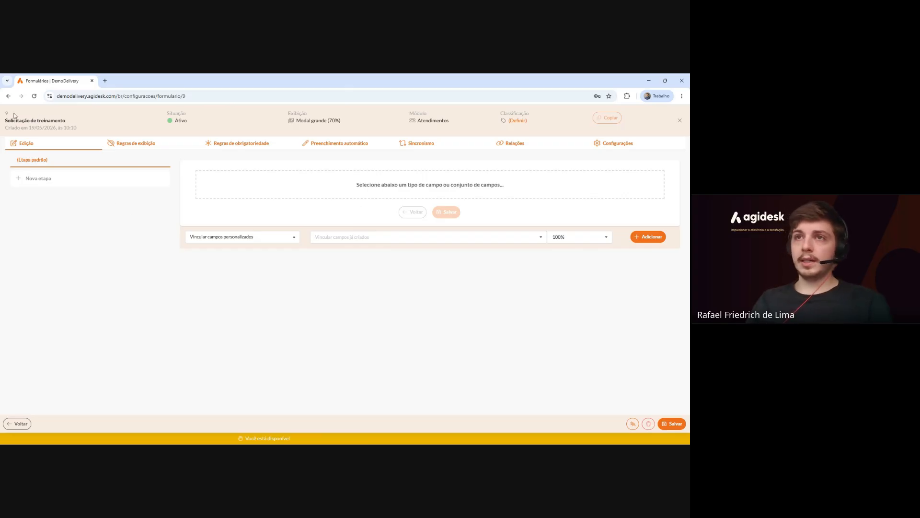
Rename the form title to 'Solicitação de treinamentos'.
left_click(60, 123)
left_click_drag(9, 120, 59, 120)
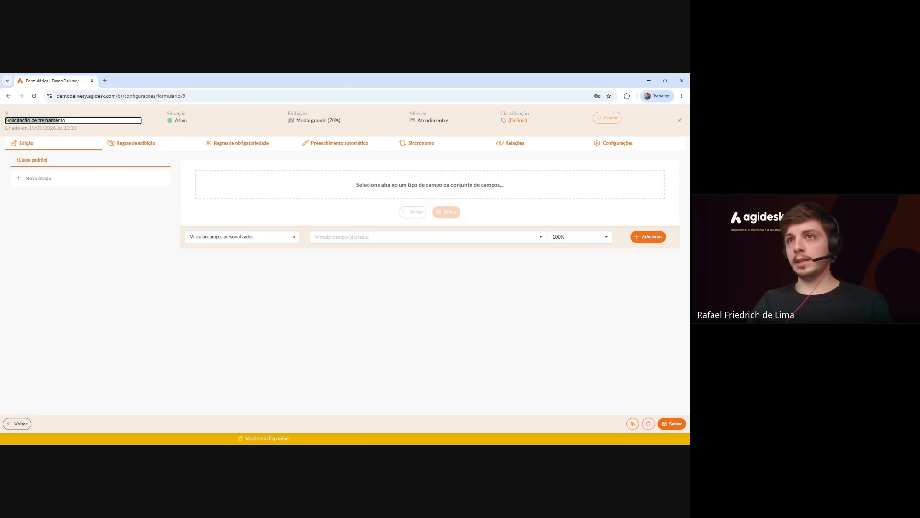
left_click(69, 121)
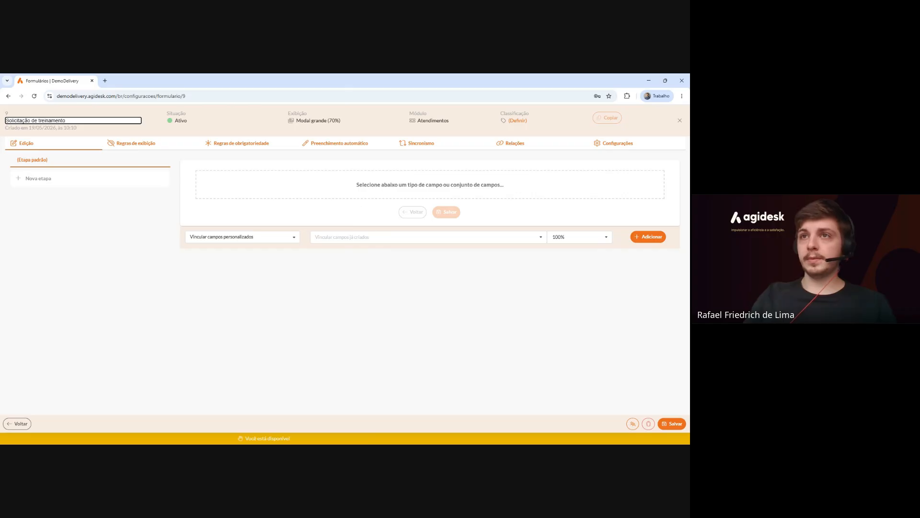
left_click(86, 129)
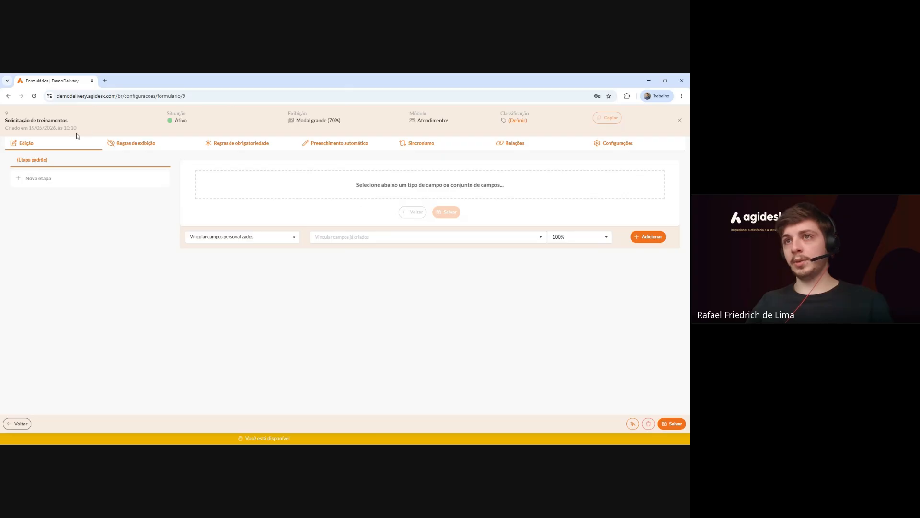
Check the form's Situação settings and leave the status as Ativo.
left_click_drag(10, 128, 83, 125)
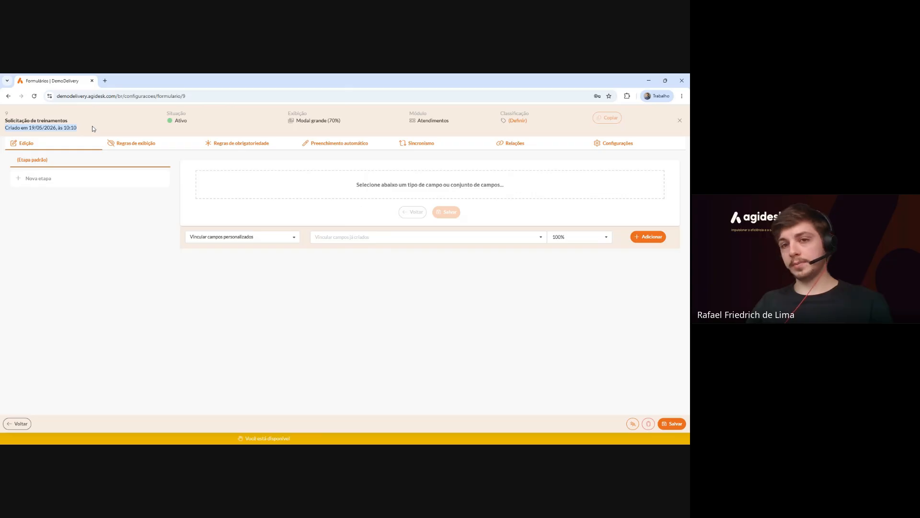
left_click_drag(166, 115, 185, 124)
left_click(186, 123)
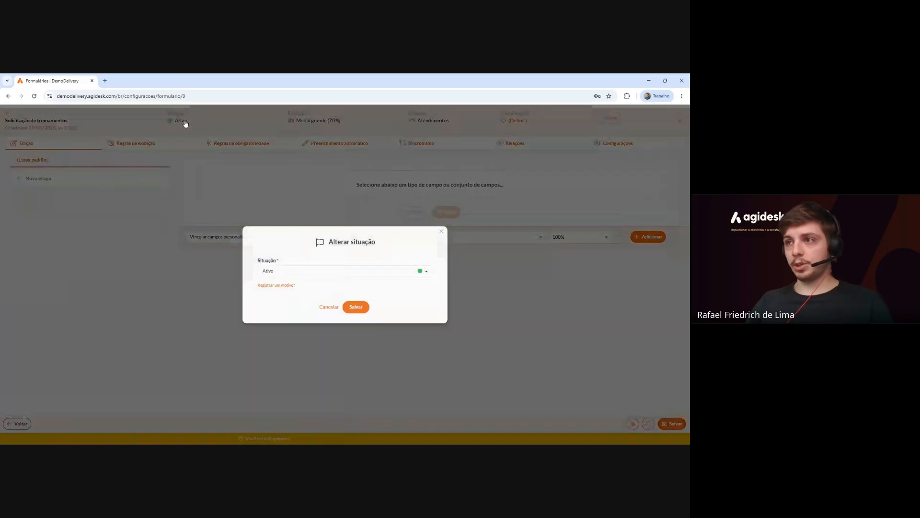
left_click(329, 270)
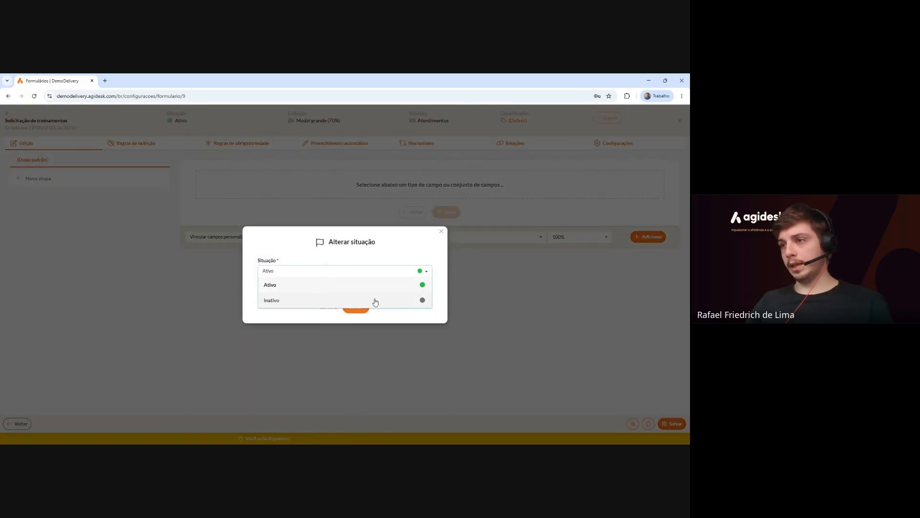
left_click(320, 284)
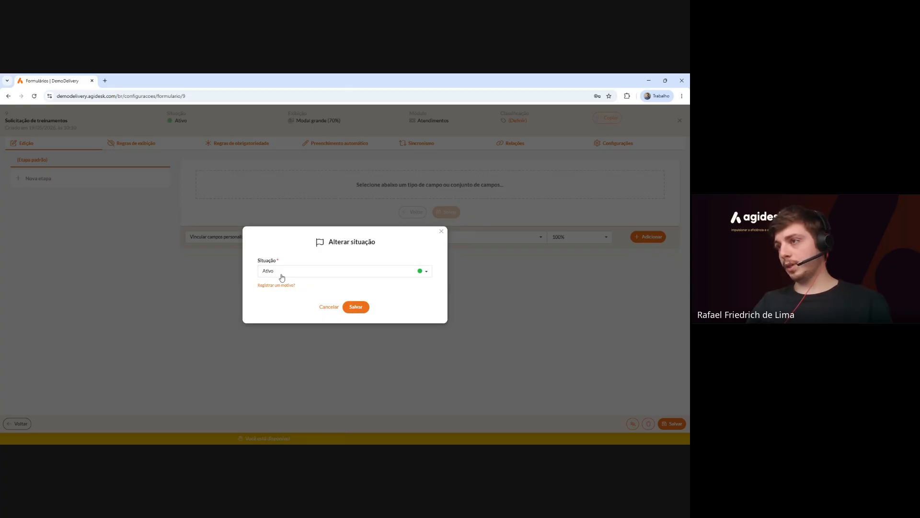
left_click(441, 233)
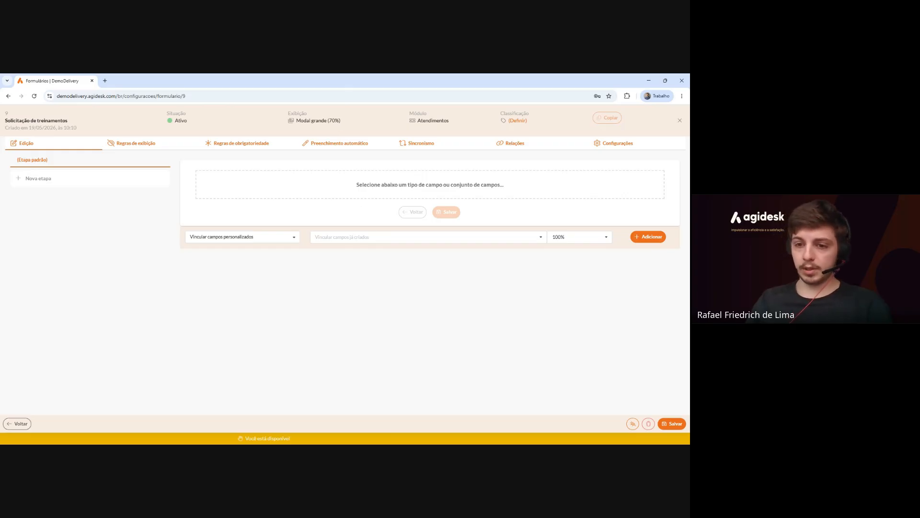
left_click(335, 123)
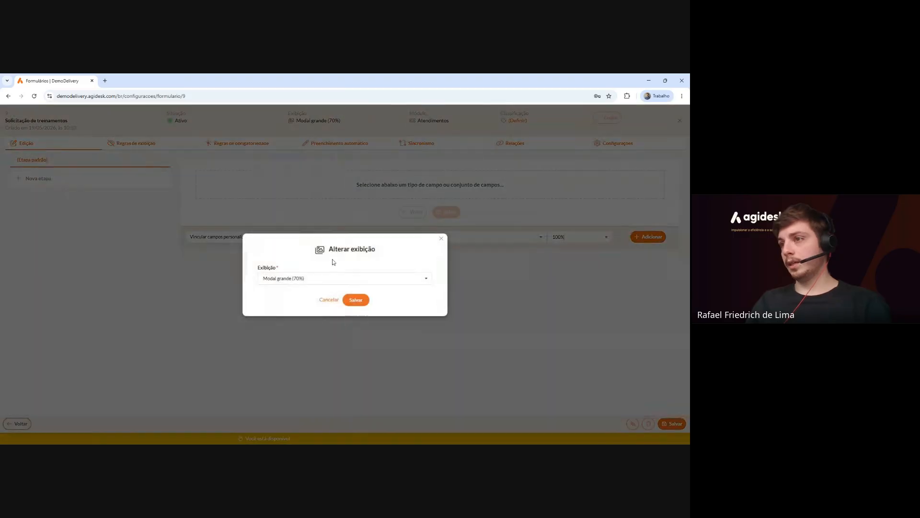
left_click(335, 278)
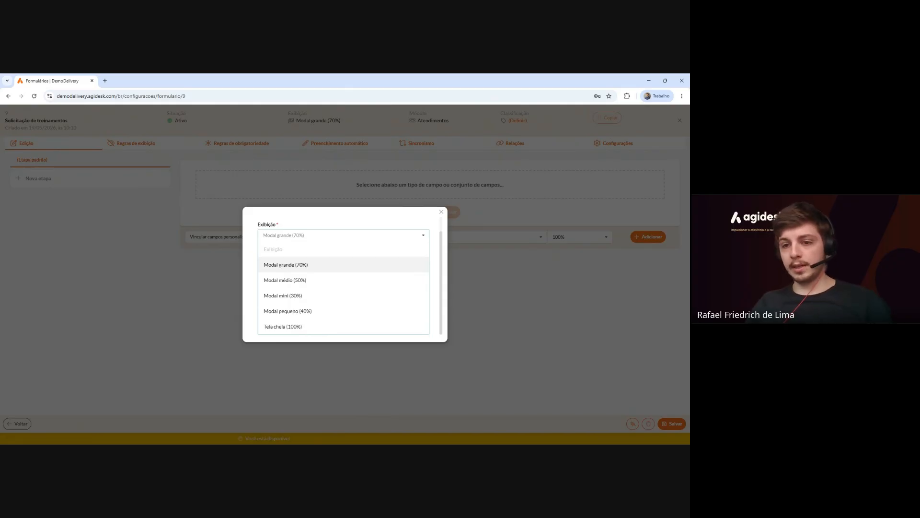
left_click(312, 268)
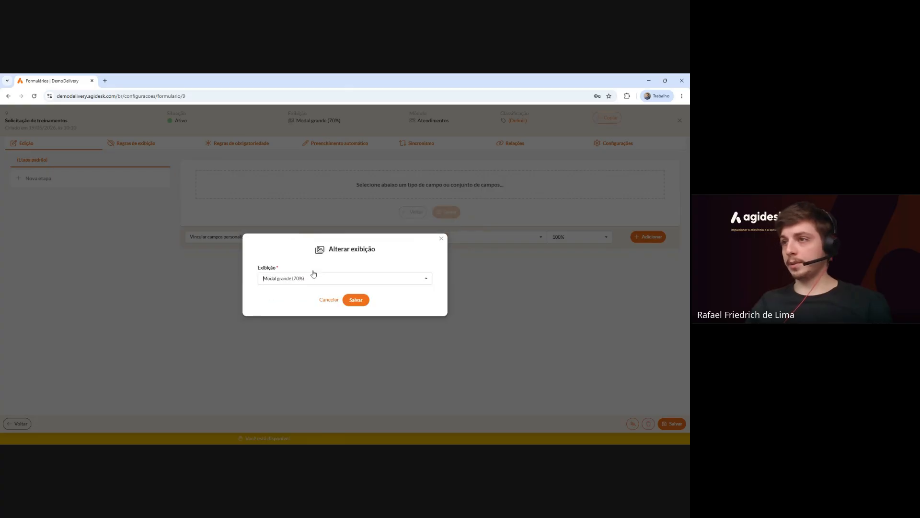
left_click(366, 301)
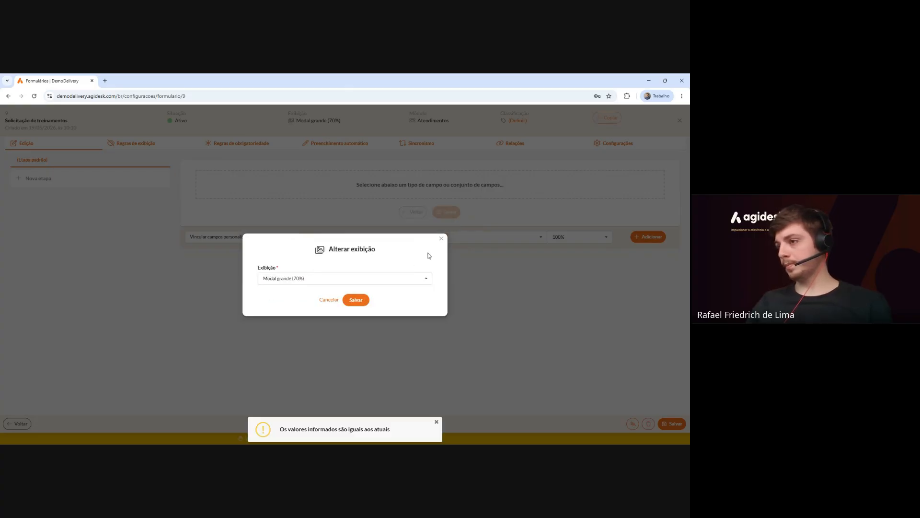
left_click(442, 241)
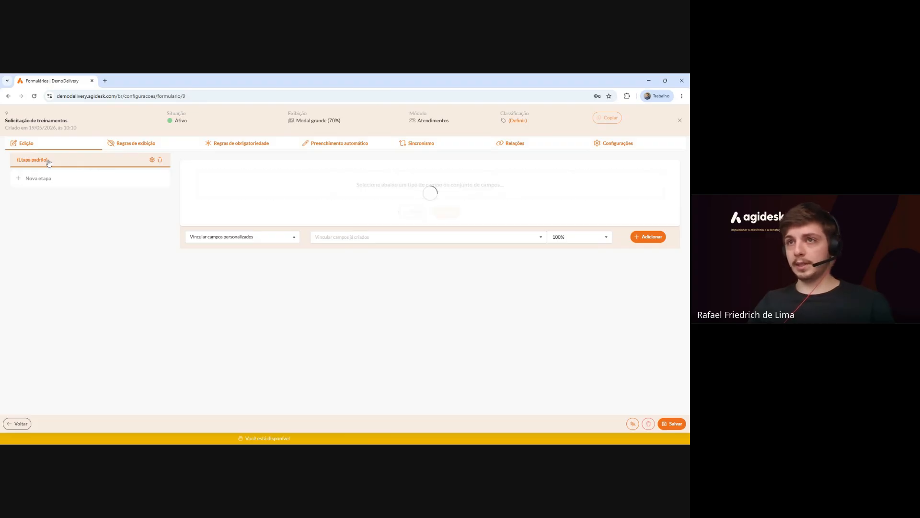
Rename the default stage to 'Etapa Inicial'.
double_click(48, 161)
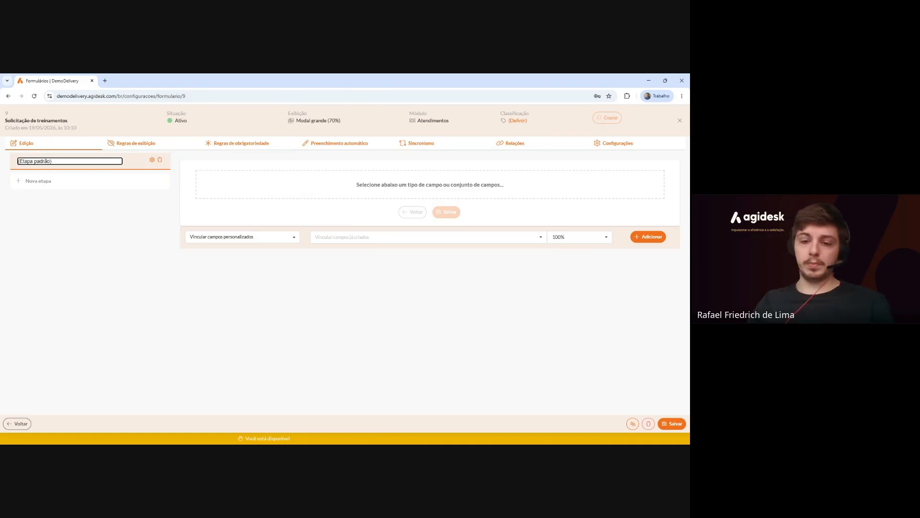
key("BackSpace")
key("BackSpace")
key("BackSpace")
key("BackSpace")
key("BackSpace")
key("BackSpace")
key("BackSpace")
key("BackSpace")
key("BackSpace")
key("BackSpace")
key("BackSpace")
key("BackSpace")
key("BackSpace")
key("BackSpace")
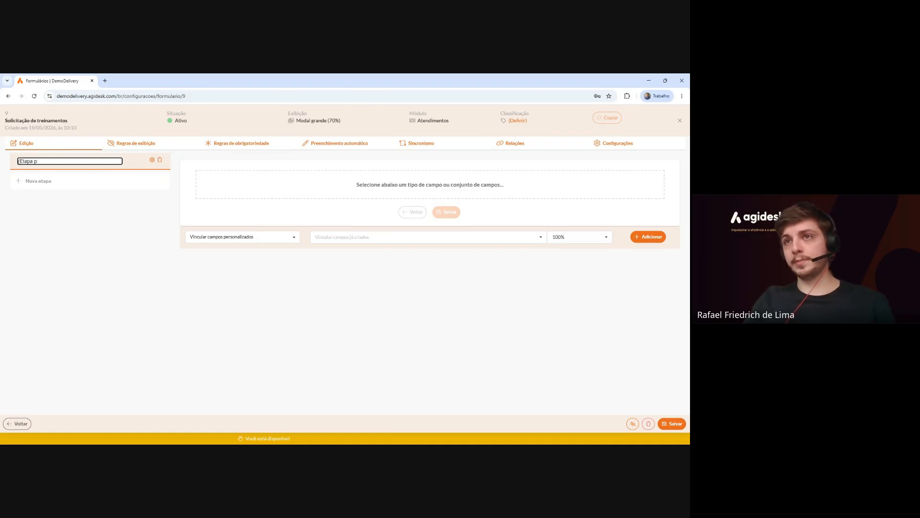
type("Etapa Inicial")
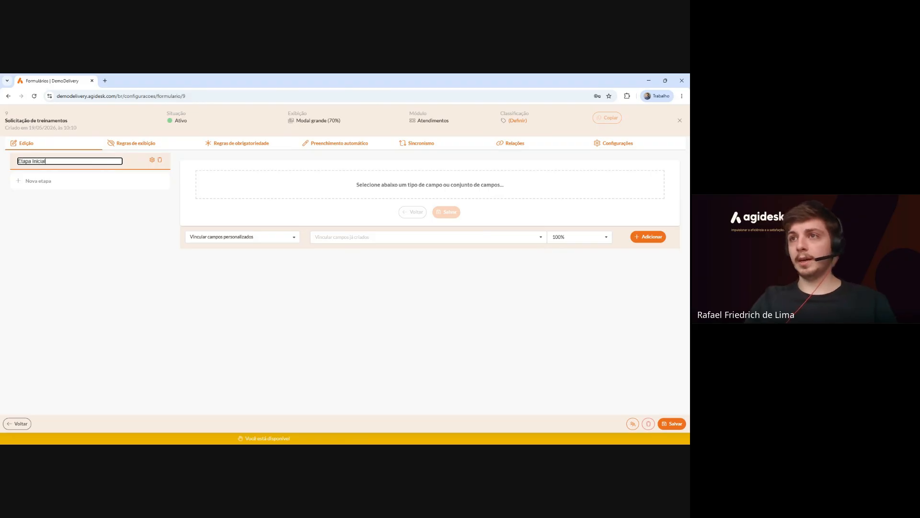
key("Return")
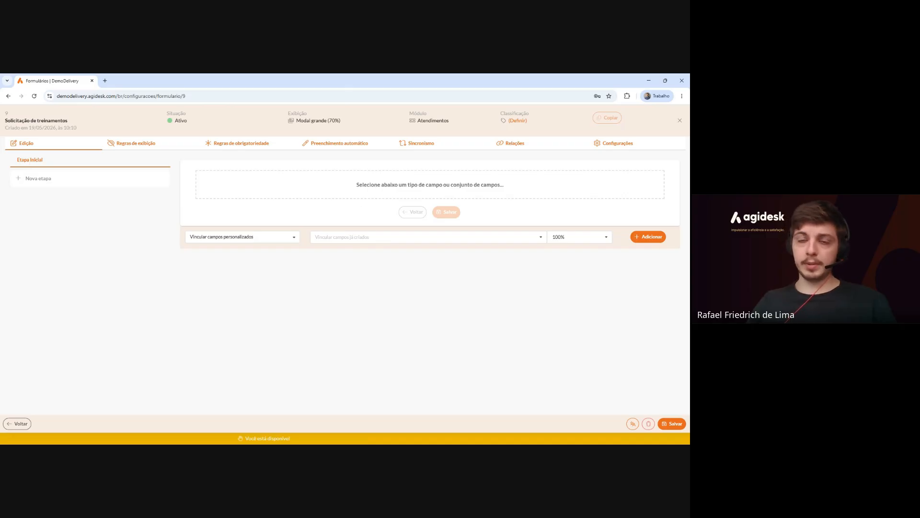
Add a 'Segunda etapa' stage, check its settings, then delete it.
type("Eta")
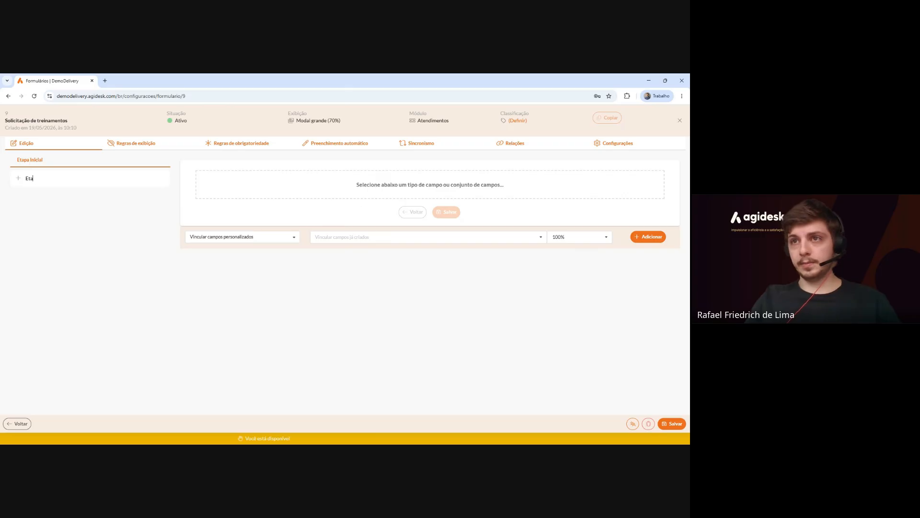
type("Segunda etapa")
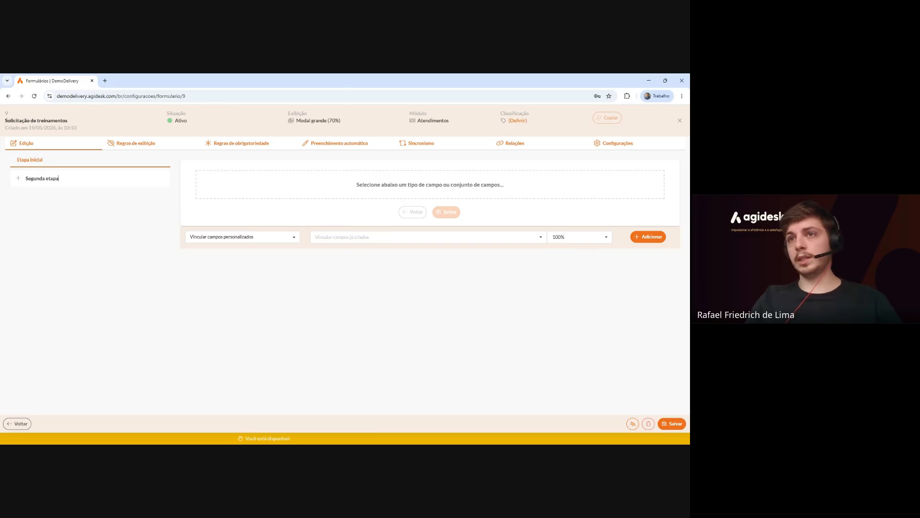
key("Return")
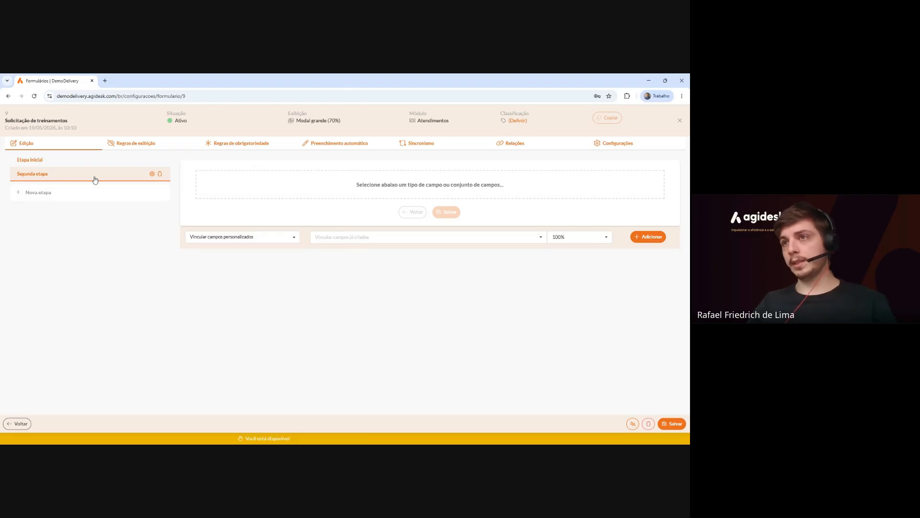
left_click(152, 174)
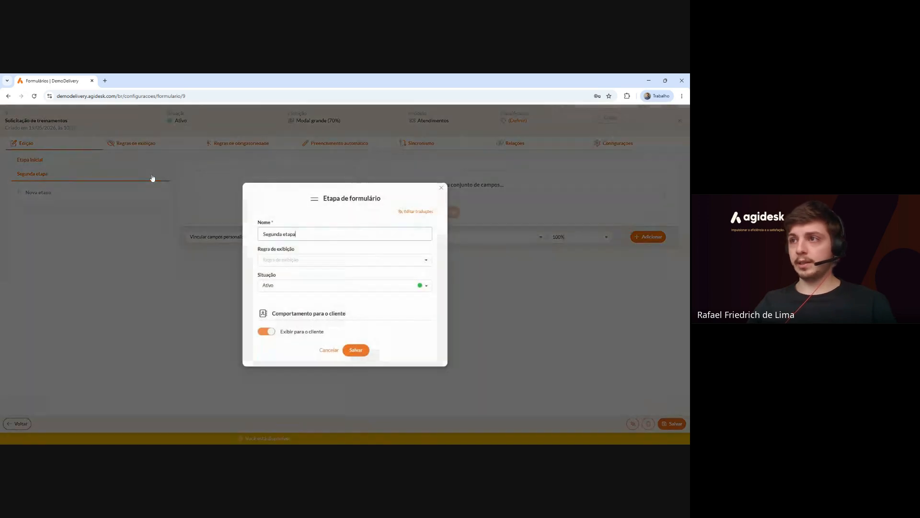
left_click(442, 187)
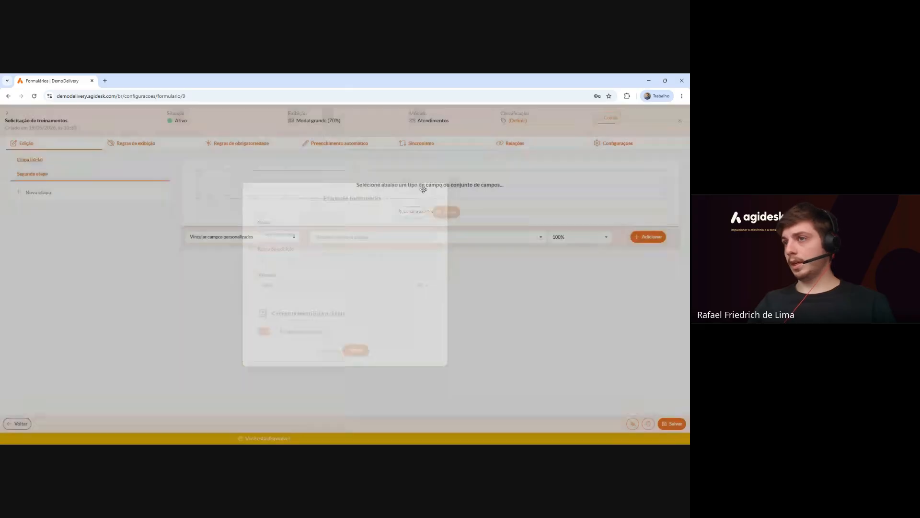
left_click(160, 173)
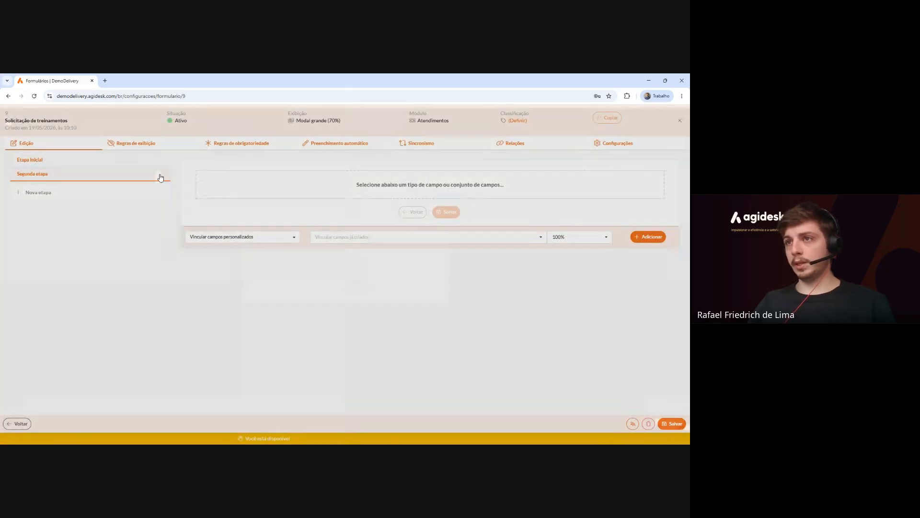
left_click(356, 288)
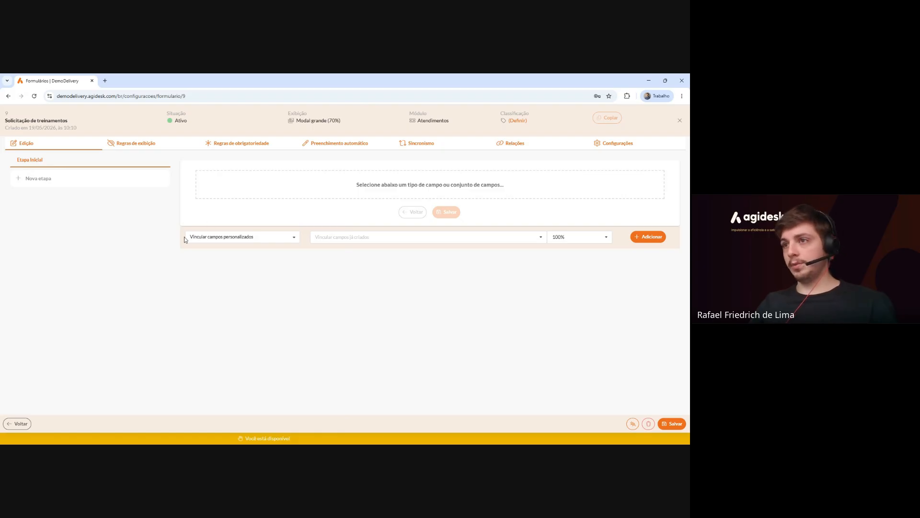
Switch the field-adding mode to Criar novo campo.
left_click(296, 239)
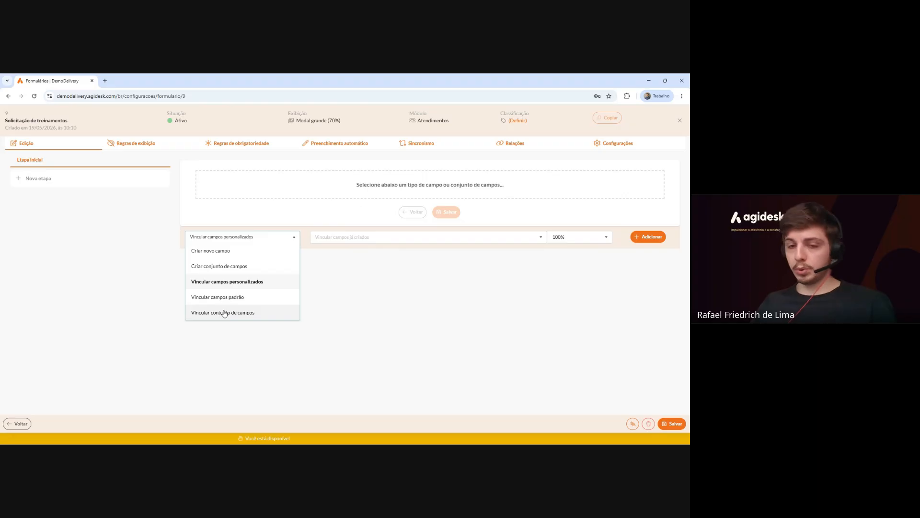
left_click(226, 253)
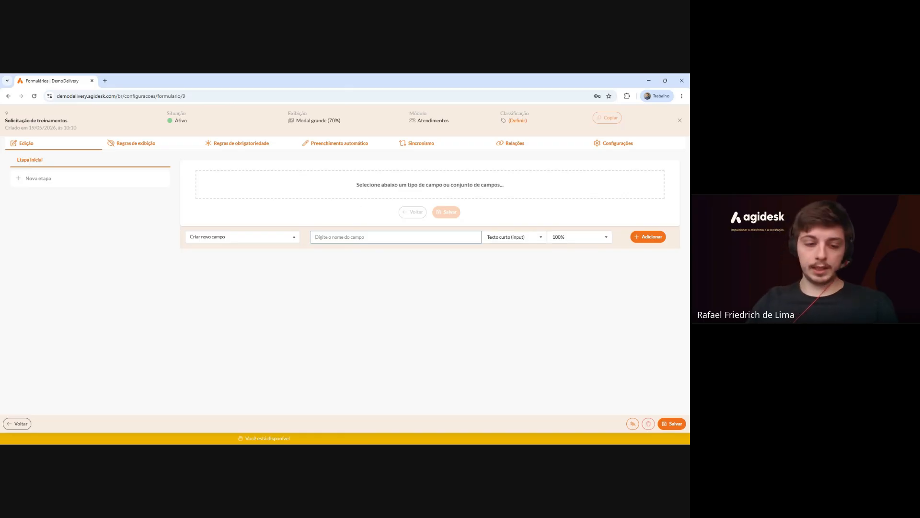
Enter 'Assunto' as the new field's name.
type("Assunto")
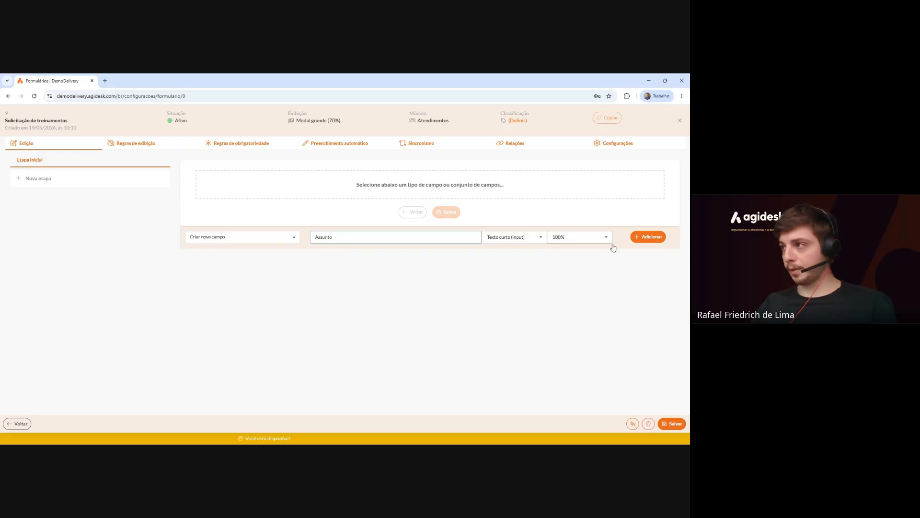
Add the Assunto field to Etapa Inicial, resize it to 75% width, and save.
left_click(654, 244)
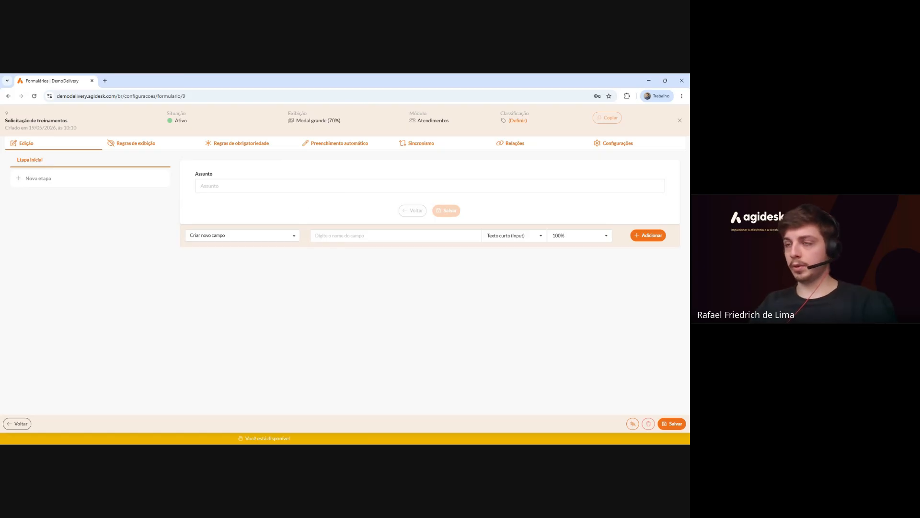
mouse_move(430, 185)
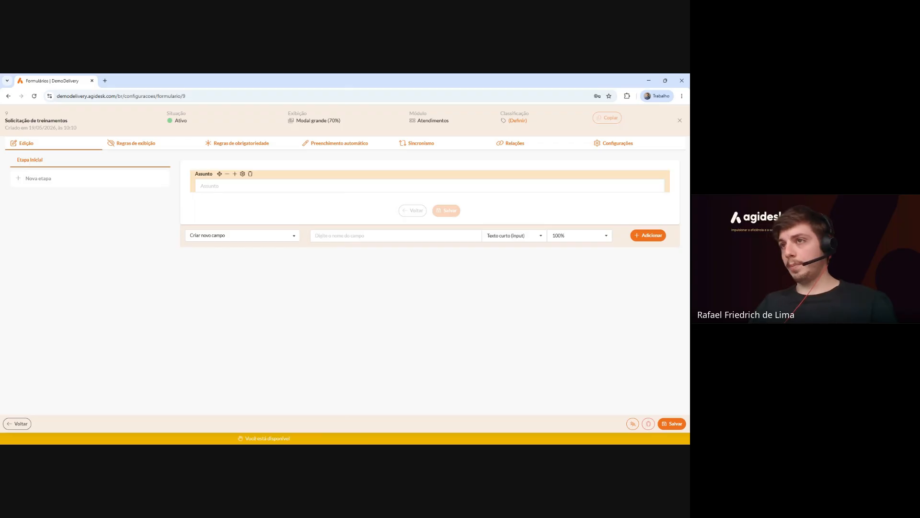
left_click(227, 176)
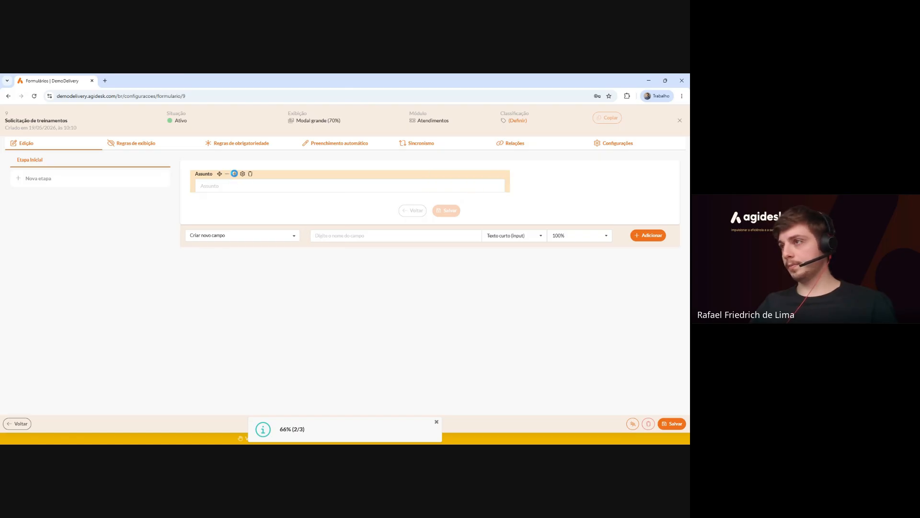
left_click(234, 174)
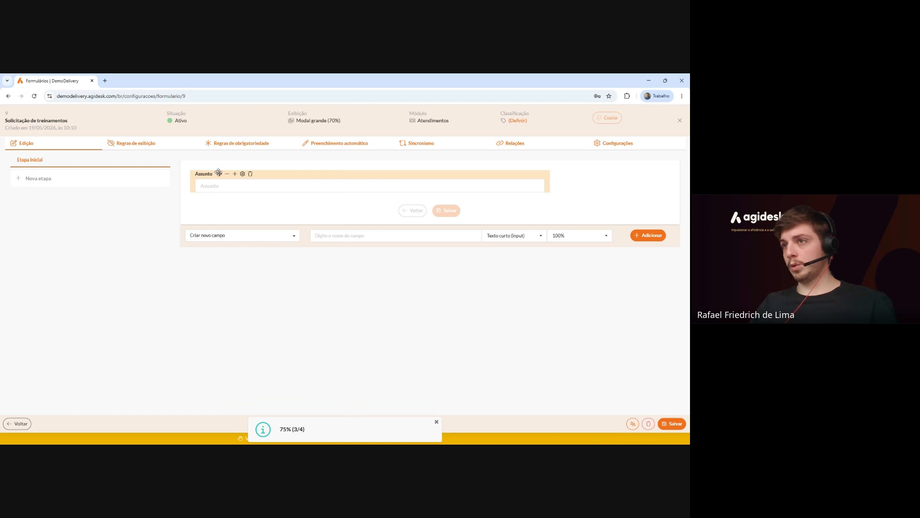
mouse_move(218, 172)
left_mouse_down()
mouse_move(310, 186)
mouse_move(245, 166)
mouse_move(215, 179)
mouse_move(227, 179)
left_mouse_up()
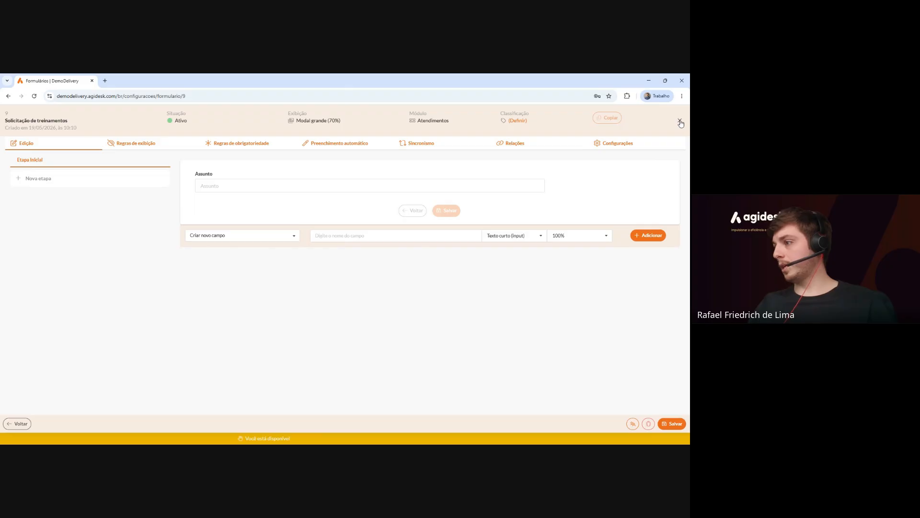
left_click_drag(680, 139, 610, 322)
left_click(675, 425)
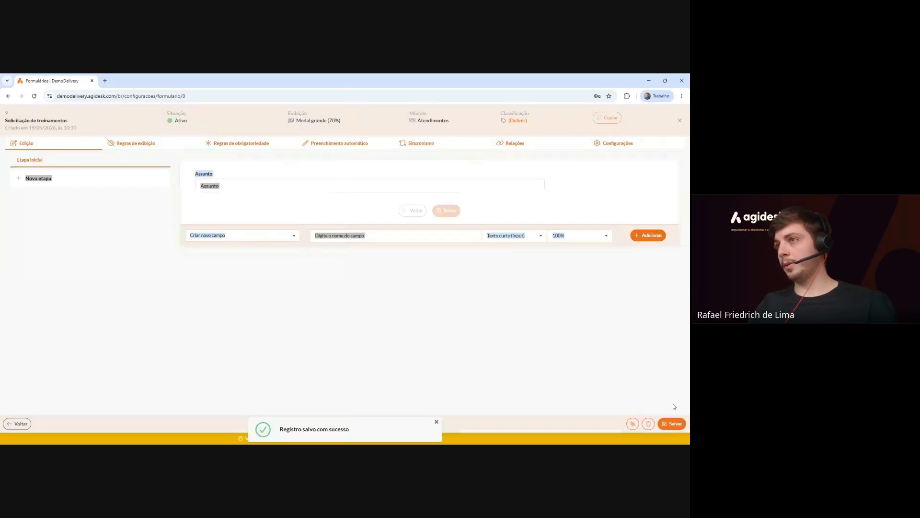
Close the form editor and begin a new Conjunto de campos.
left_click(678, 122)
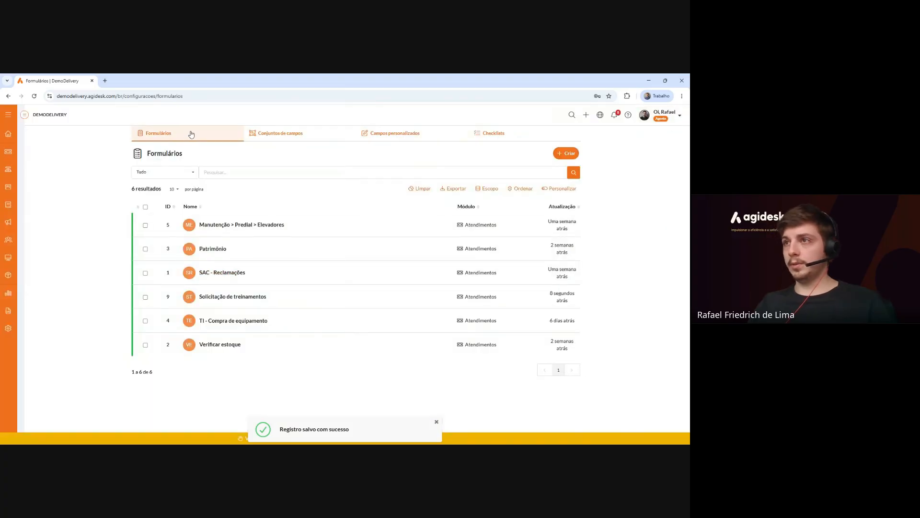
left_click(280, 139)
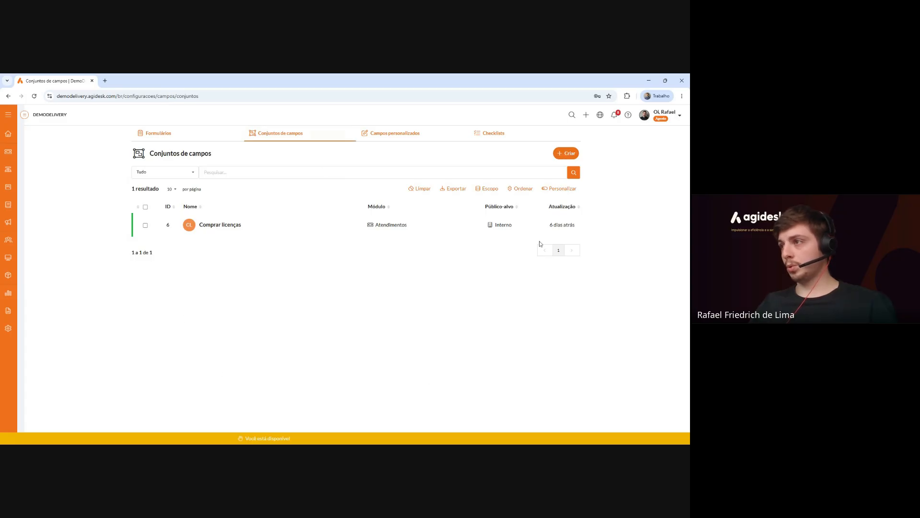
left_click(569, 153)
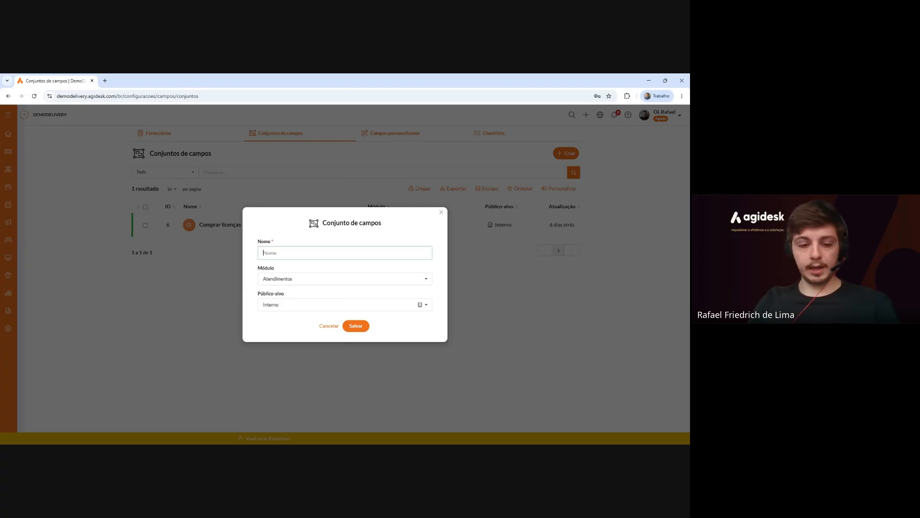
Save a 'Lista de presença' field set with module Formulários and audience Geral.
type("Lista de p")
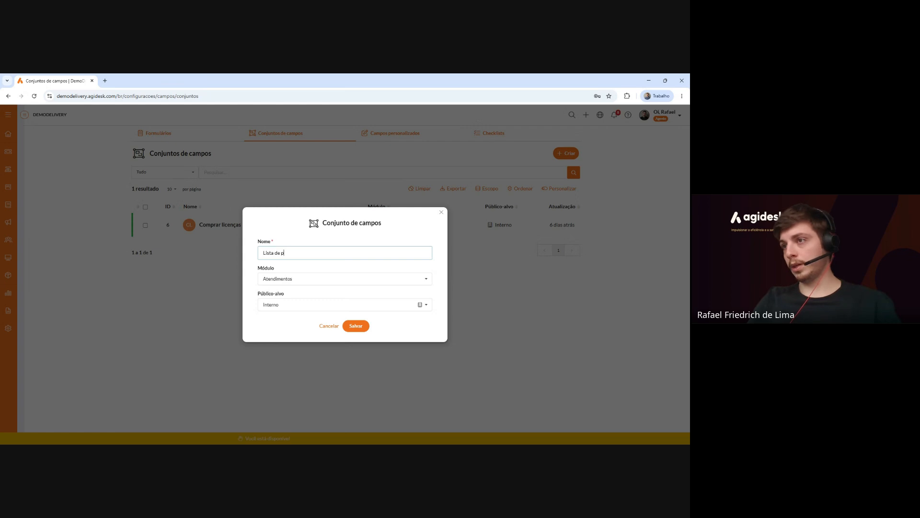
type("resença")
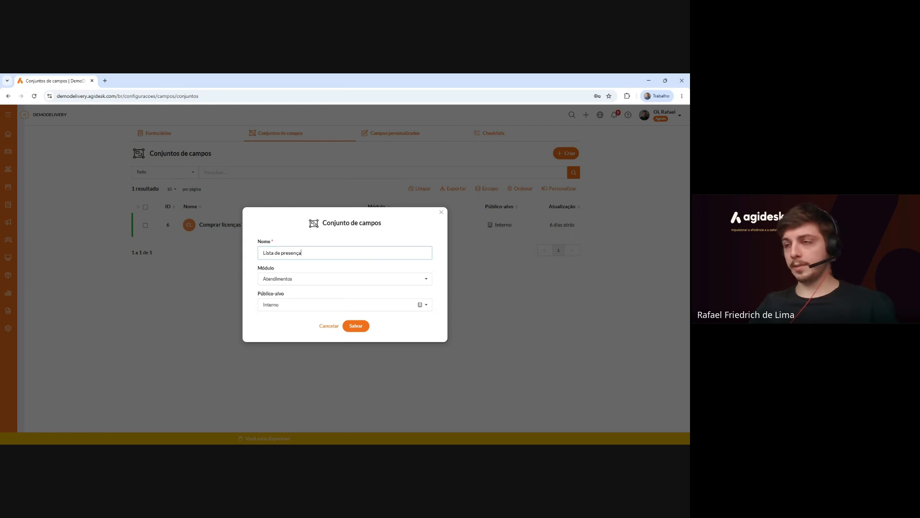
left_click(316, 279)
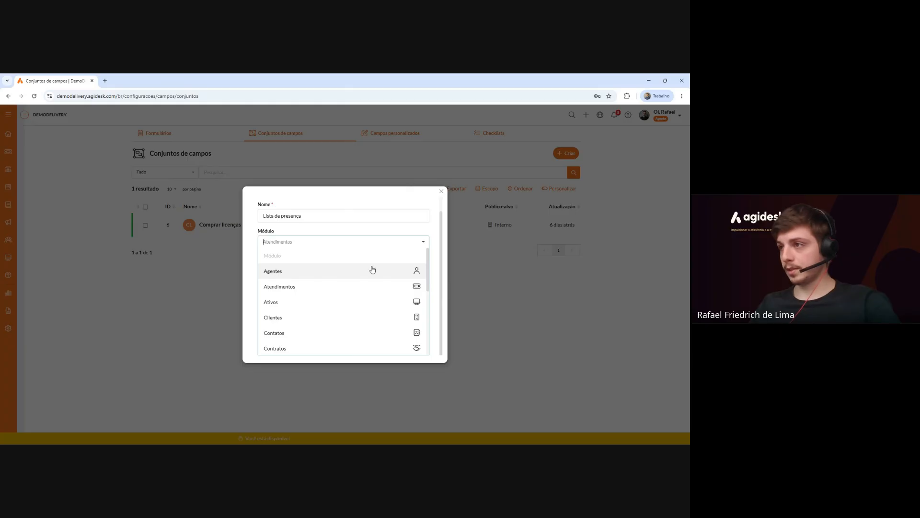
scroll(429, 279, "down", 3)
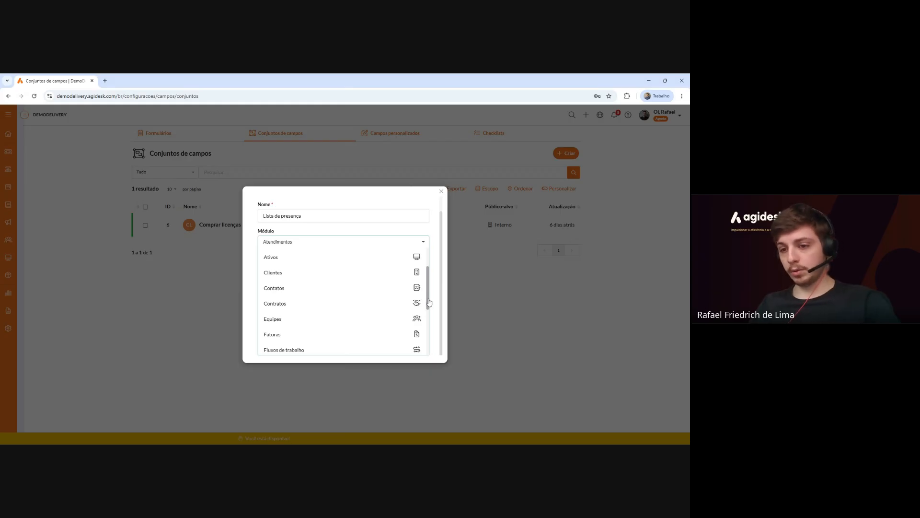
left_click_drag(429, 303, 431, 334)
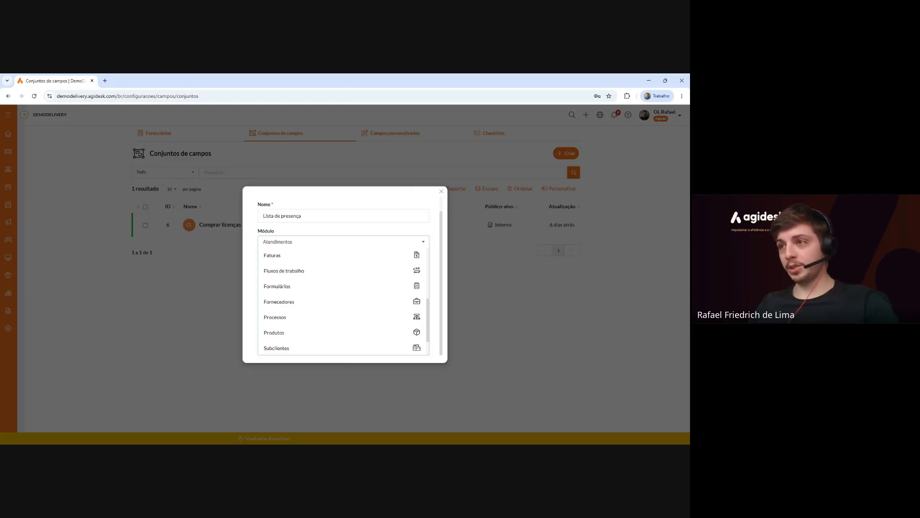
left_click(353, 290)
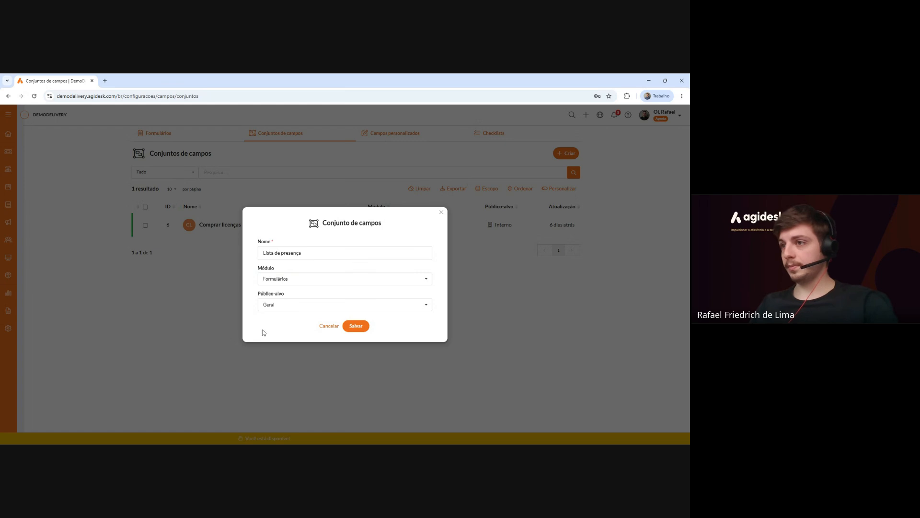
left_click(289, 300)
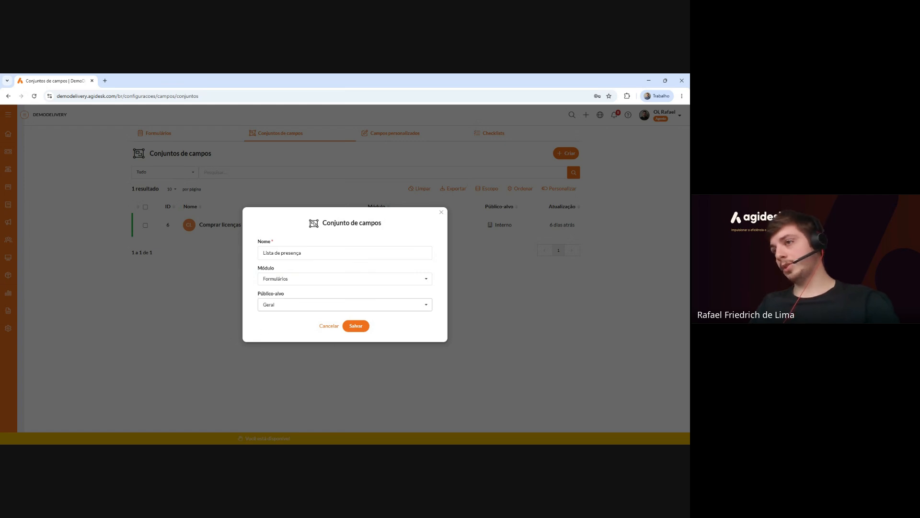
left_click(289, 302)
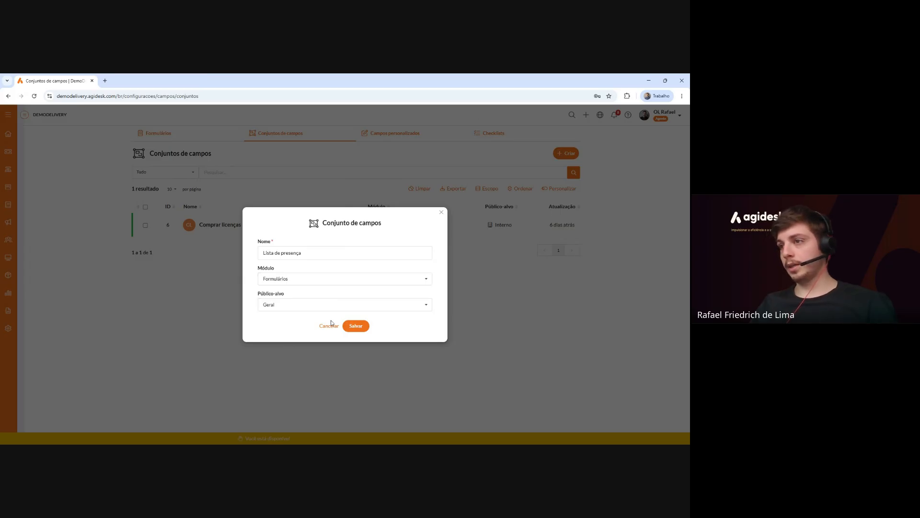
left_click(357, 328)
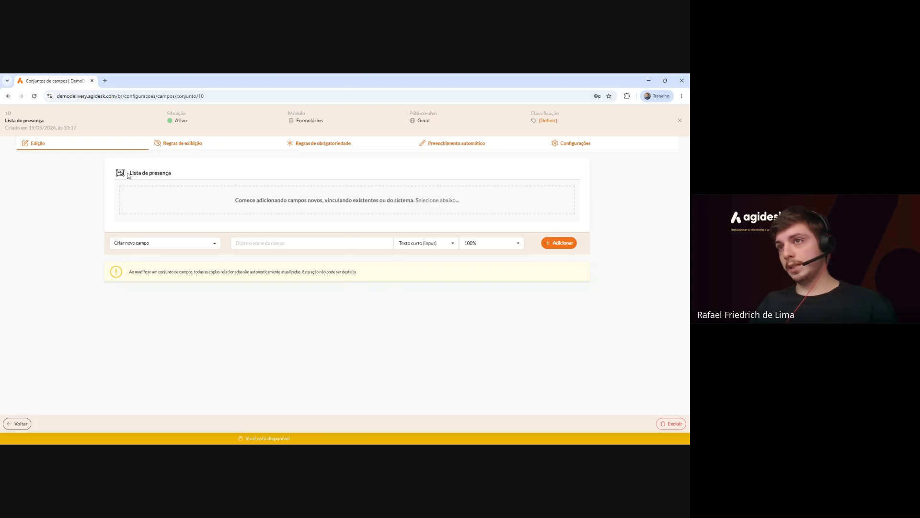
Add a 'Nome completo' Texto curto field at 100% width to the set.
left_click_drag(129, 176, 185, 175)
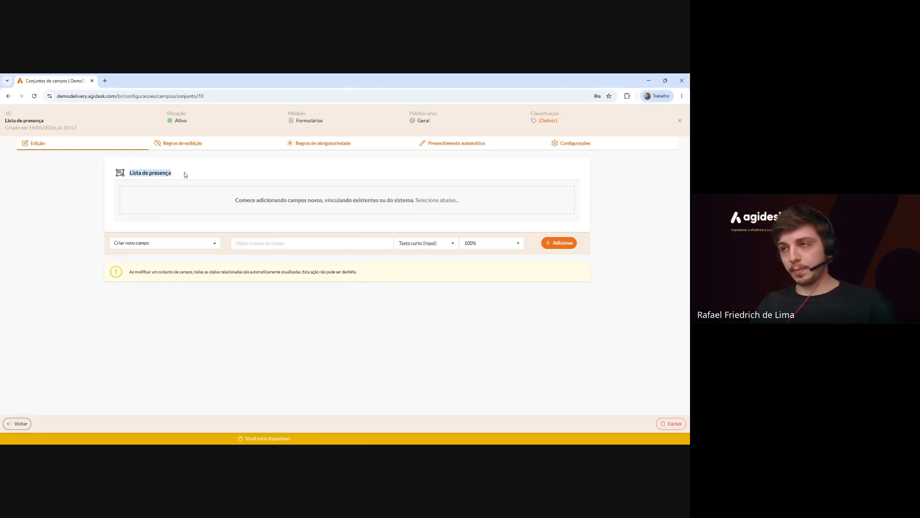
left_click(242, 240)
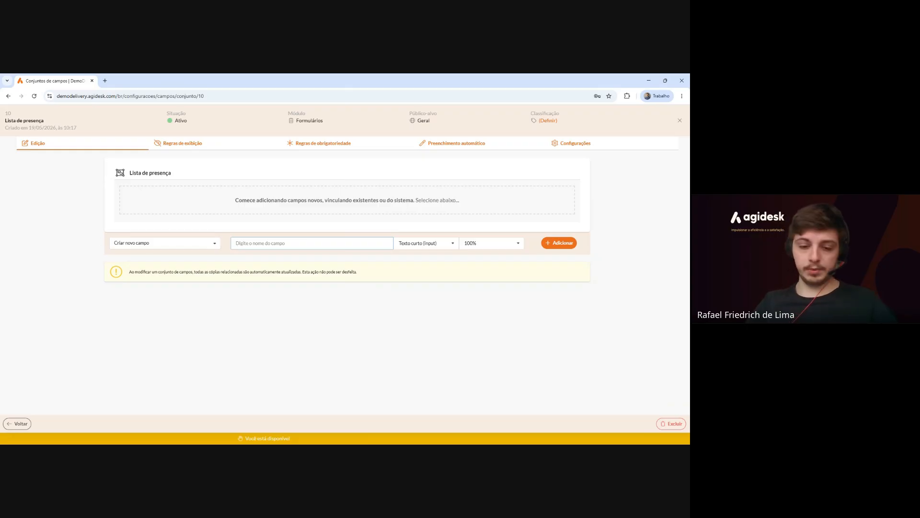
type("Nome comple")
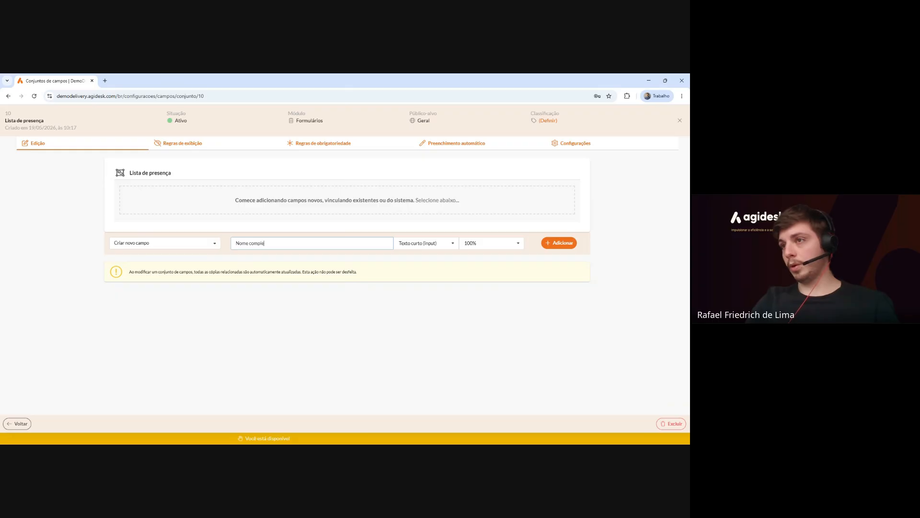
type("to")
left_click(548, 246)
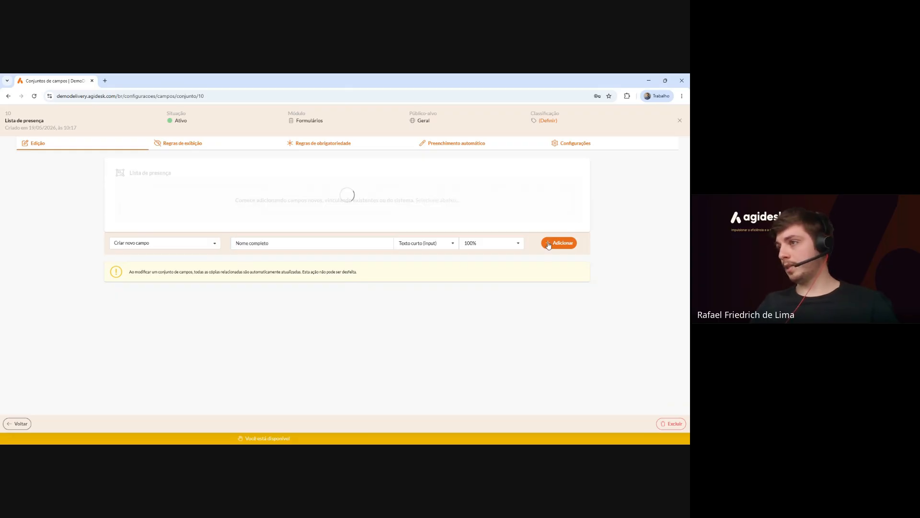
left_click(279, 242)
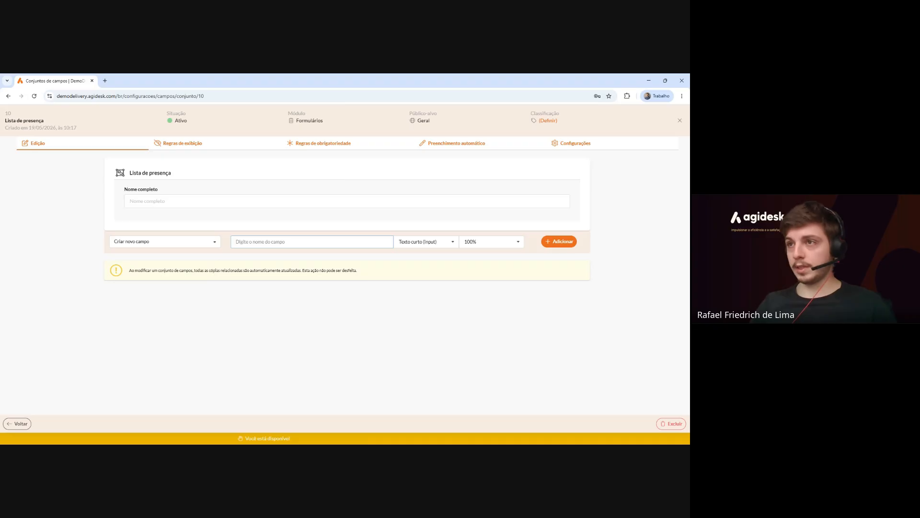
Add a 50%-wide 'Email' field to the Lista de presença set.
type("emai")
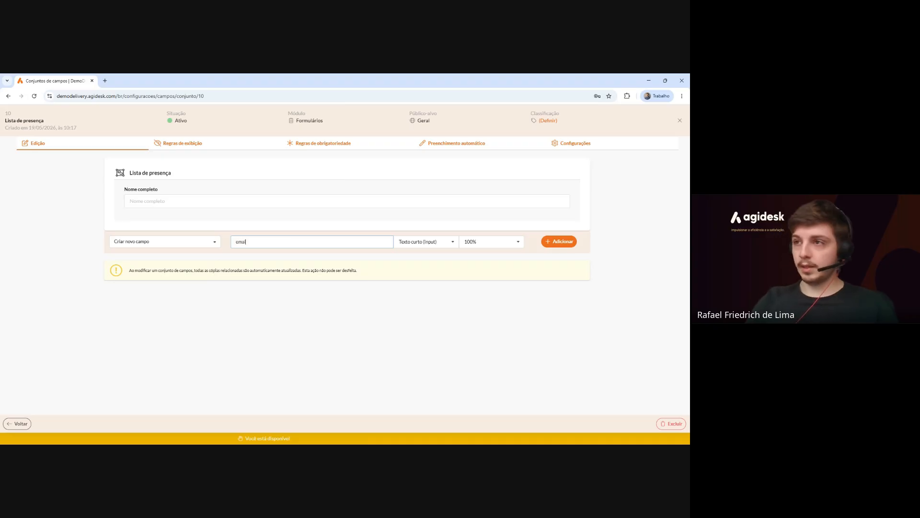
type("l")
key("BackSpace")
key("BackSpace")
key("BackSpace")
key("BackSpace")
key("BackSpace")
type("Email")
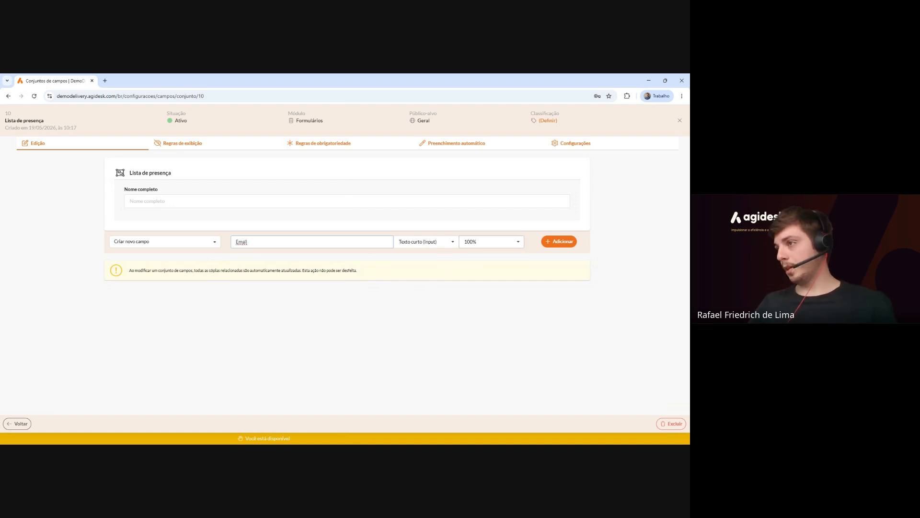
left_click(489, 241)
left_click(486, 303)
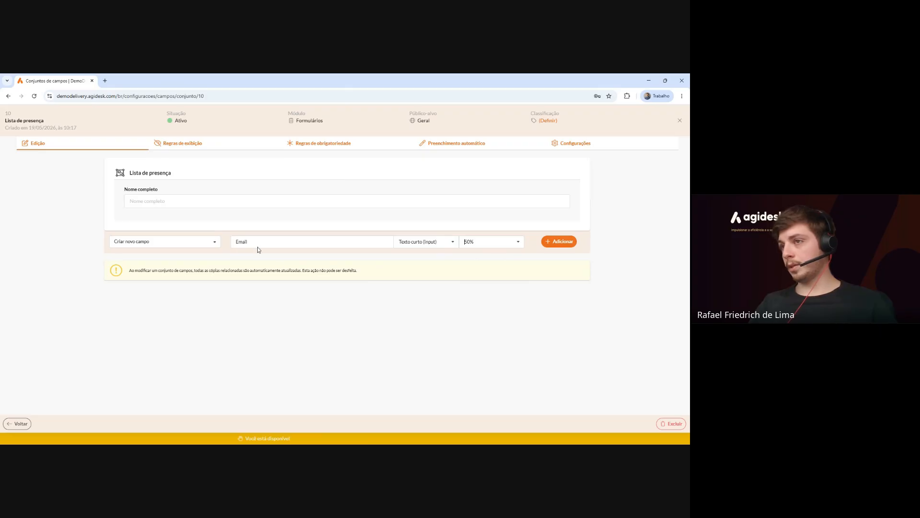
left_click(560, 242)
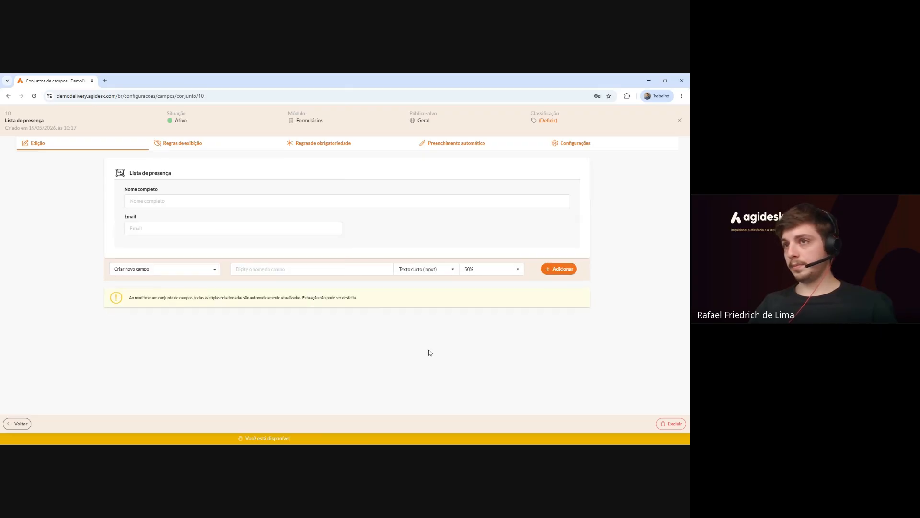
Add a 'Número de contato' field beside Email.
type("N")
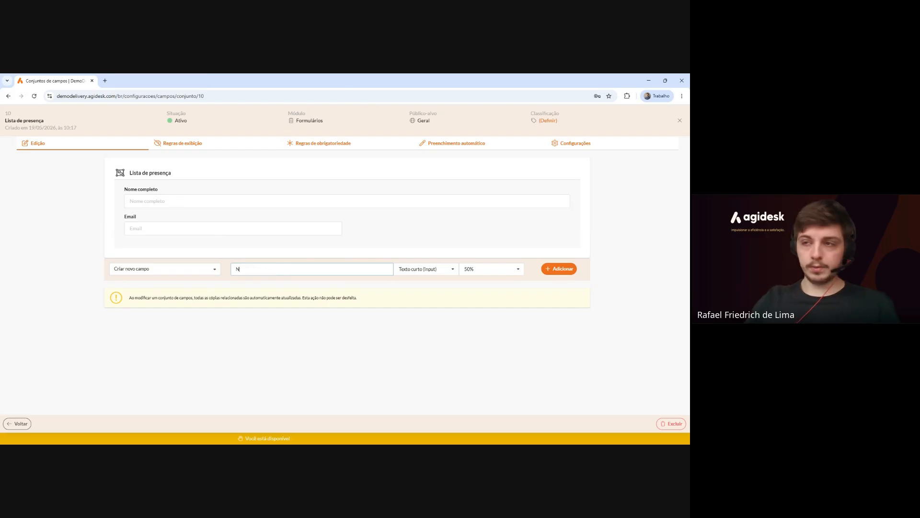
type("úmero de contato")
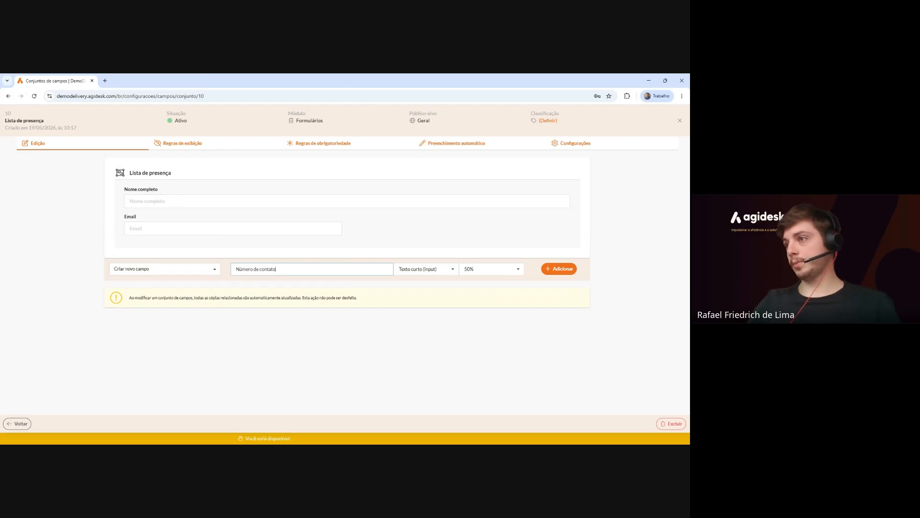
left_click(556, 270)
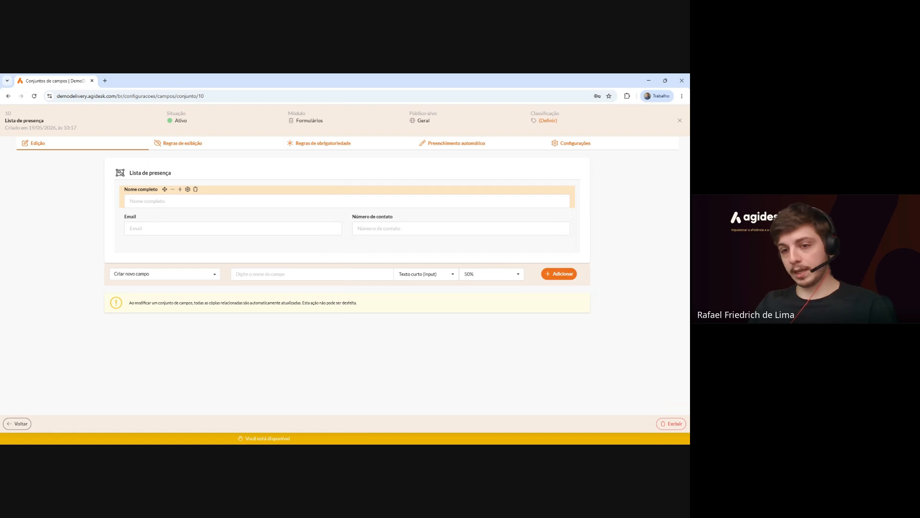
mouse_move(168, 219)
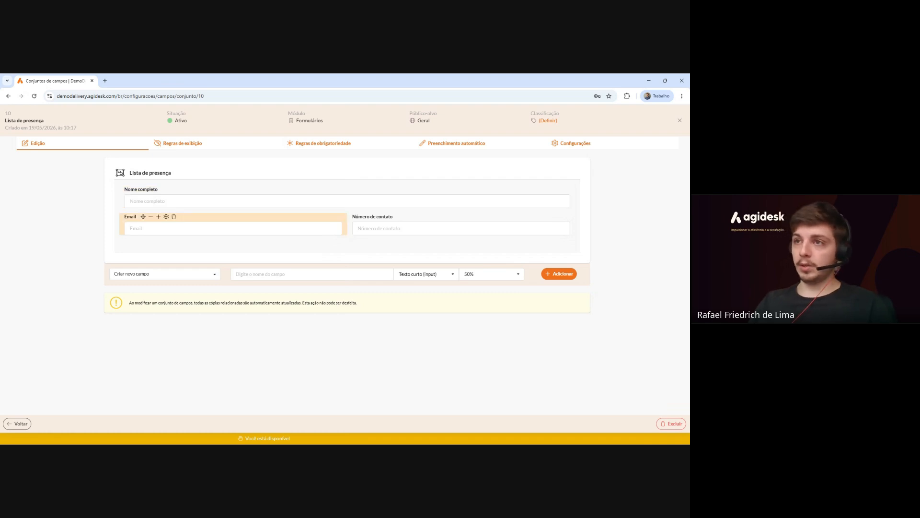
Set the Email field's placeholder to 'Preencha com o email do participante'.
left_click(166, 217)
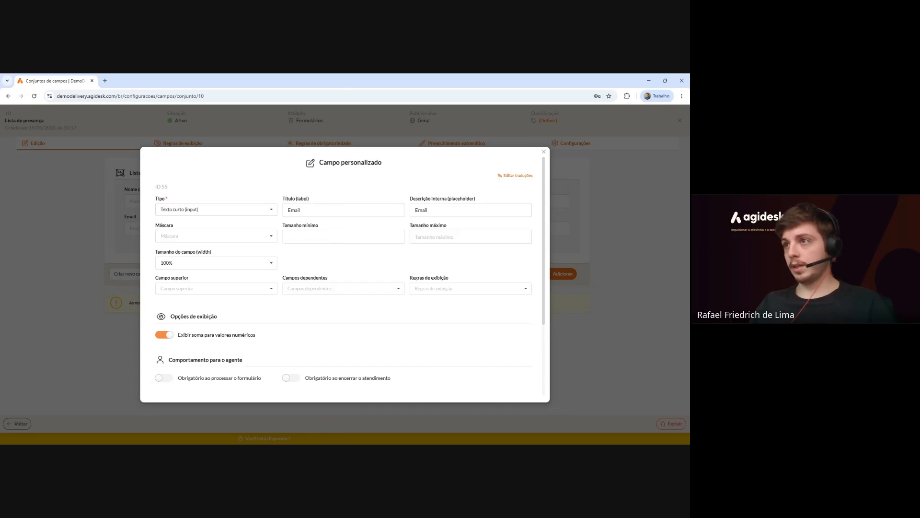
left_click_drag(309, 199, 285, 200)
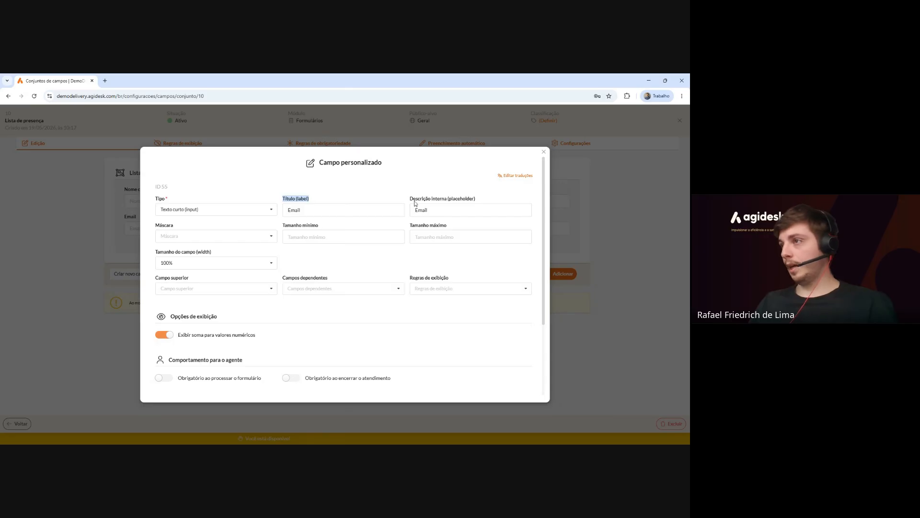
left_click_drag(410, 199, 480, 202)
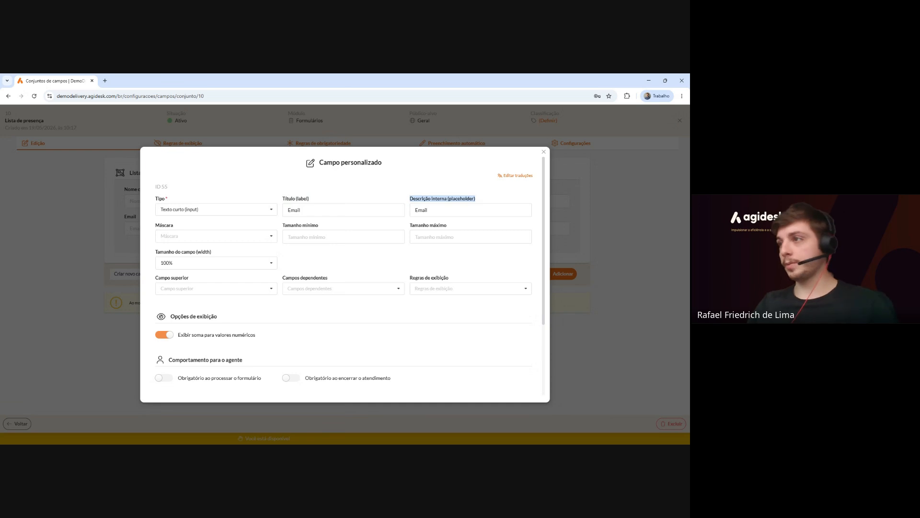
left_click(429, 210)
key("BackSpace")
key("BackSpace")
key("BackSpace")
key("BackSpace")
key("BackSpace")
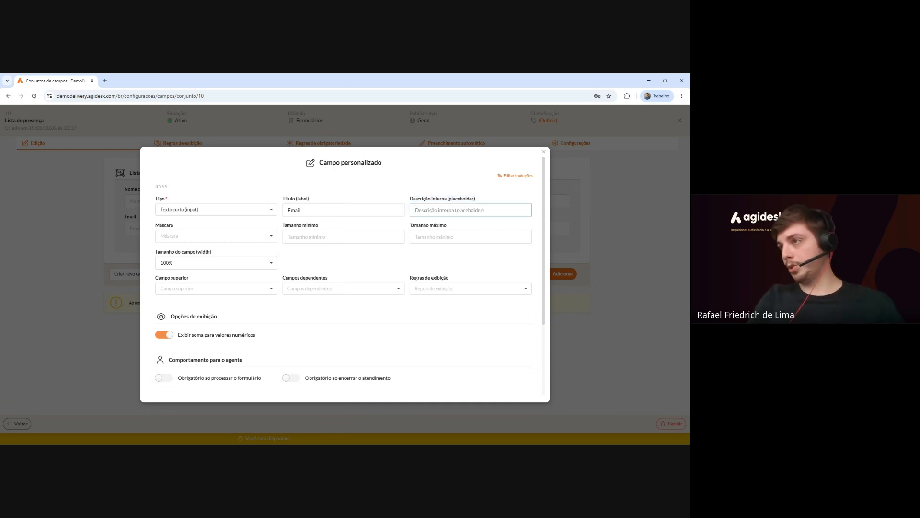
type("Preencha")
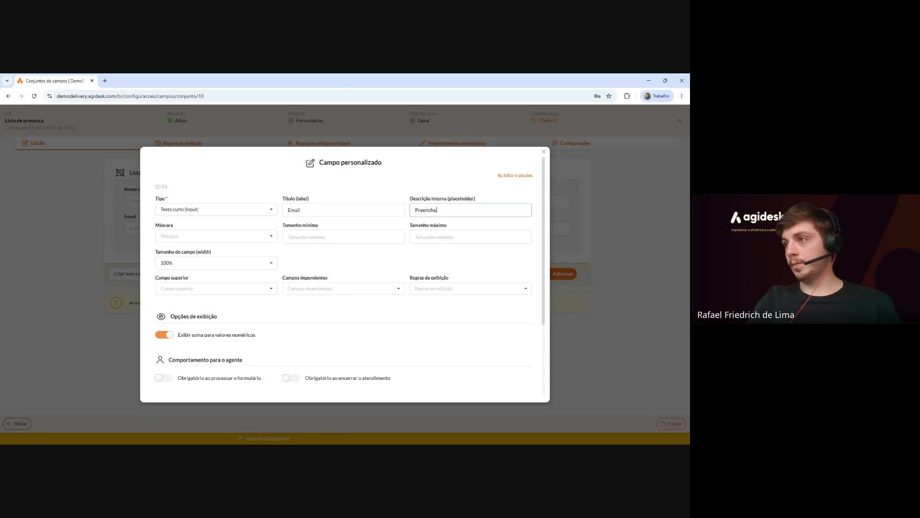
type(" com o ema")
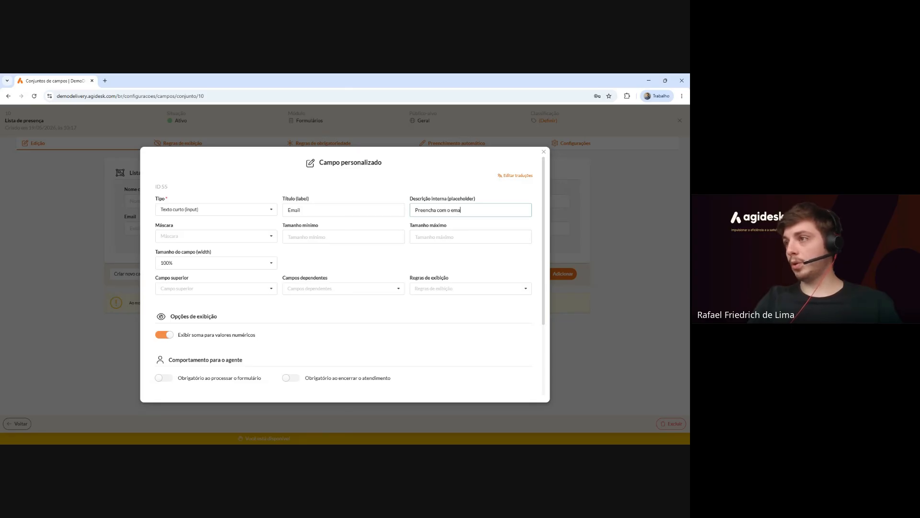
type("il do pa")
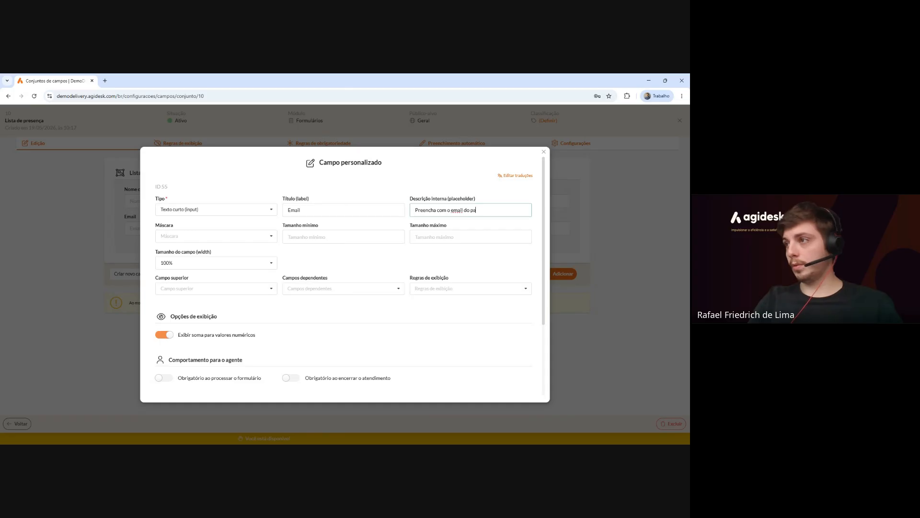
type("rticipante")
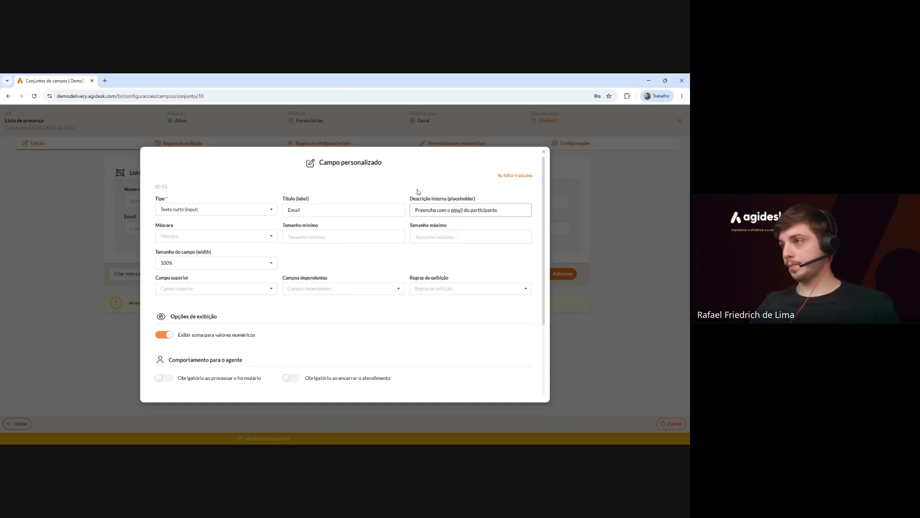
left_click(415, 188)
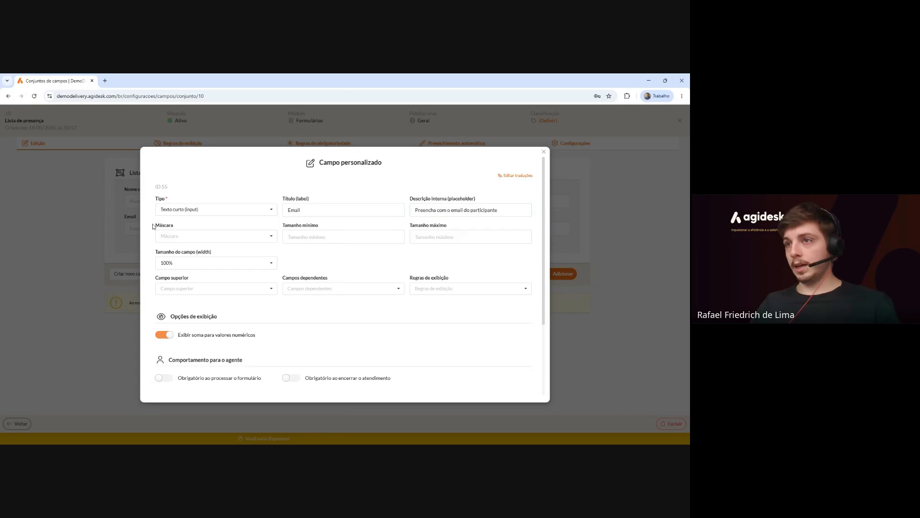
Apply the E-mail input mask to the Email field.
left_click_drag(153, 226, 176, 226)
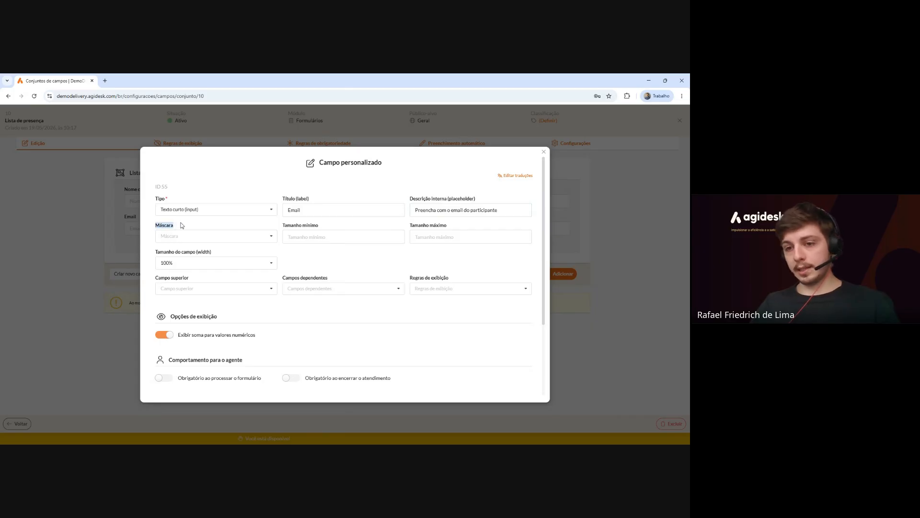
left_click(192, 236)
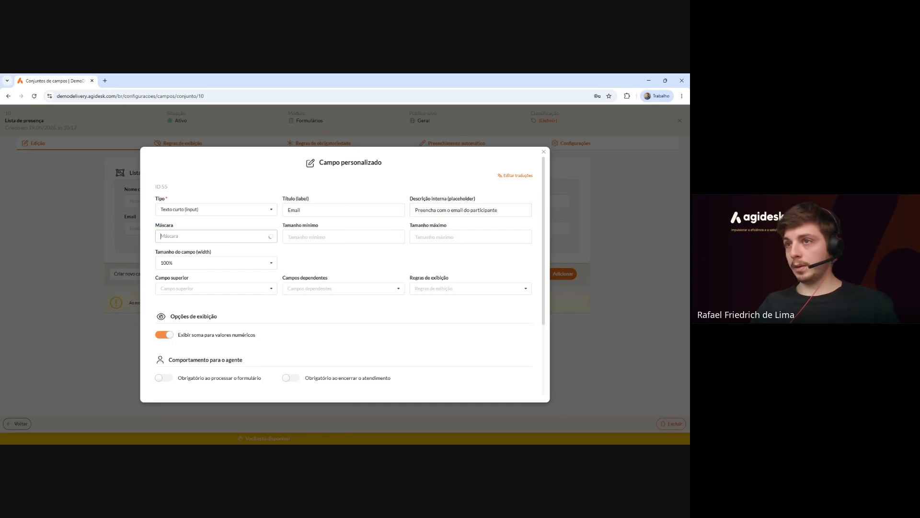
scroll(223, 299, "down", 2)
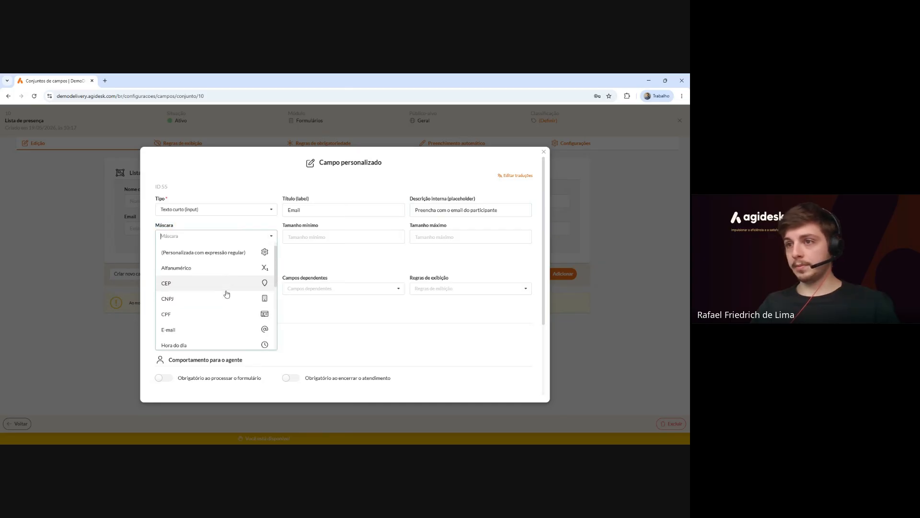
left_click(239, 307)
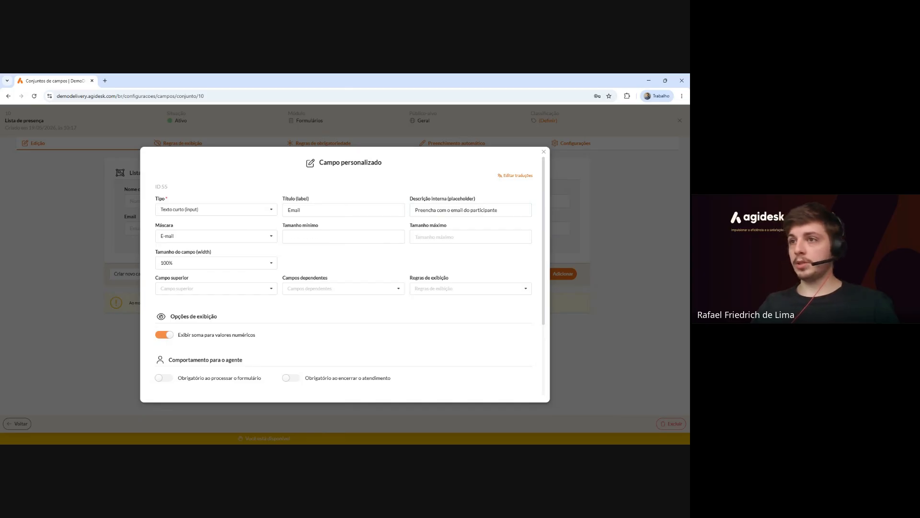
scroll(290, 271, "down", 1)
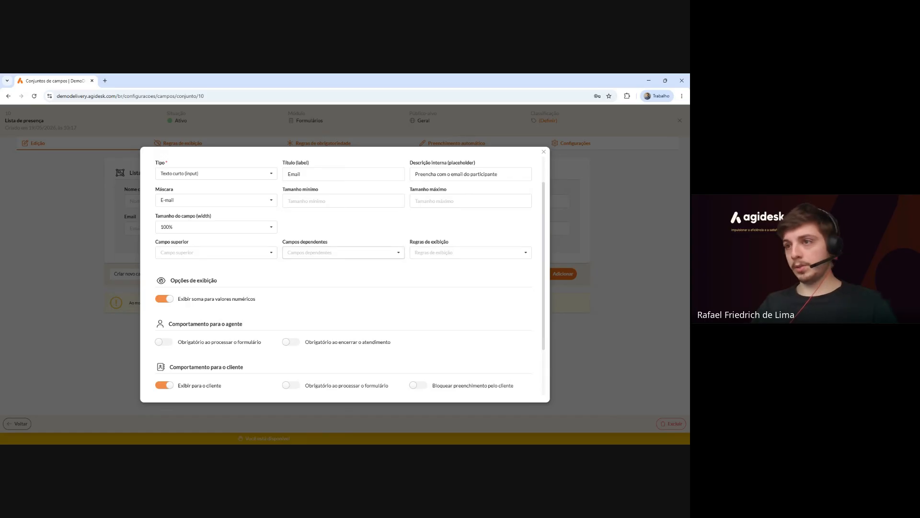
Review the Email field's numeric-sum display, agent behaviour and client behaviour options.
scroll(268, 277, "up", 2)
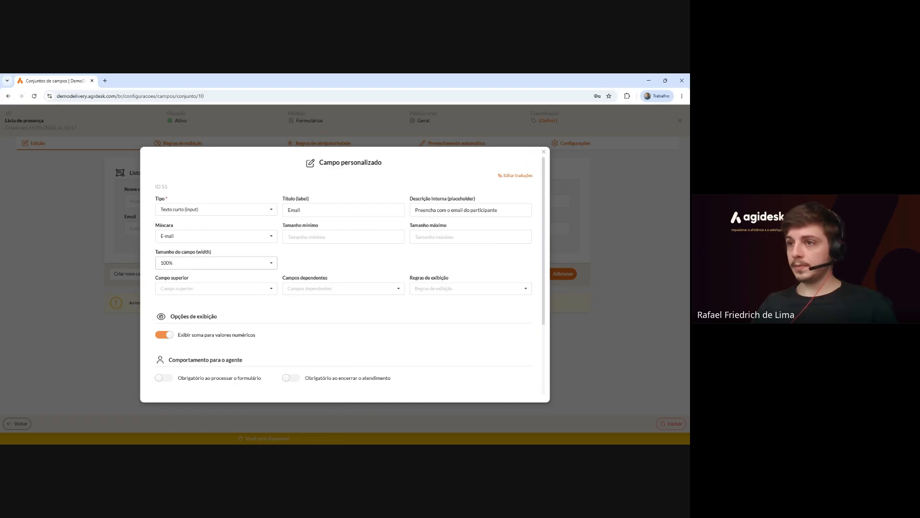
scroll(207, 222, "down", 3)
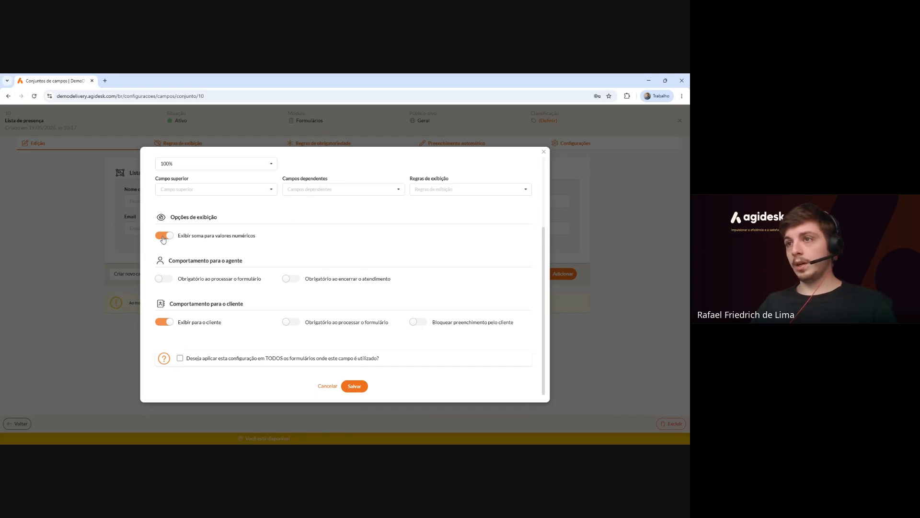
left_click_drag(177, 235, 250, 235)
left_click(250, 235)
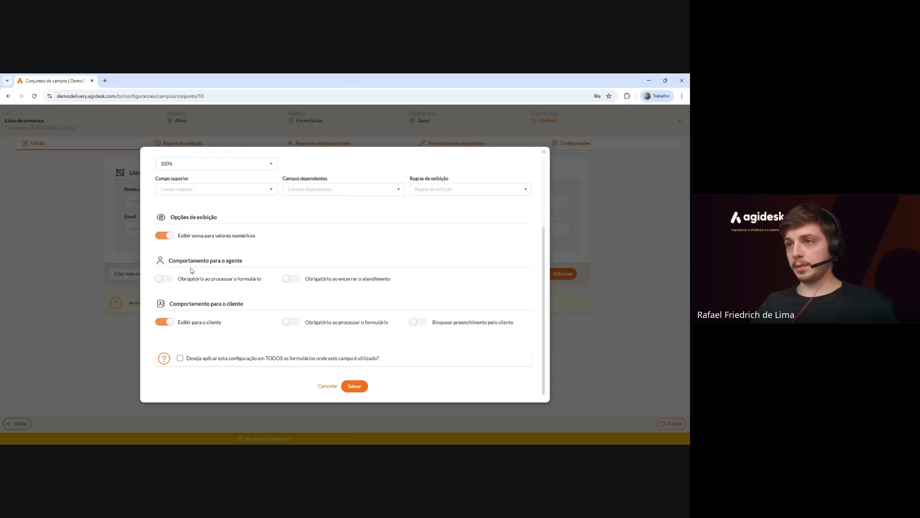
left_click_drag(168, 264, 244, 266)
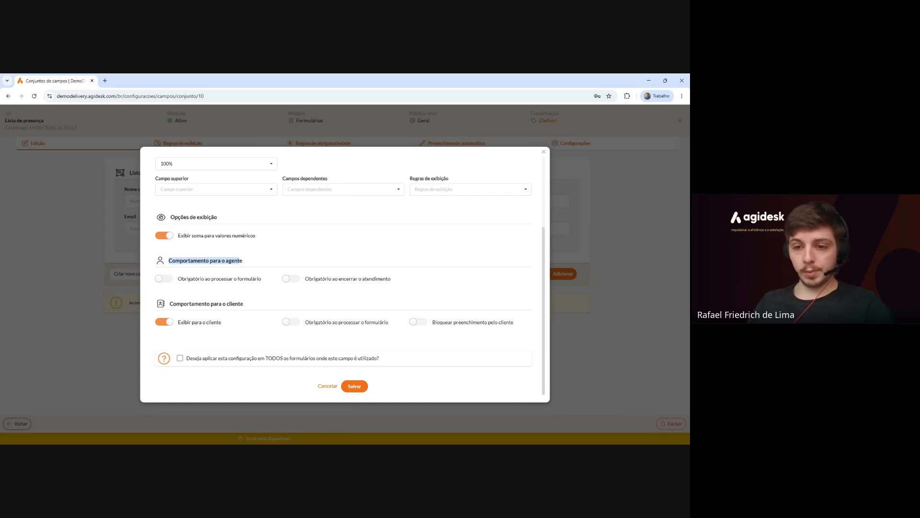
left_click_drag(177, 278, 263, 280)
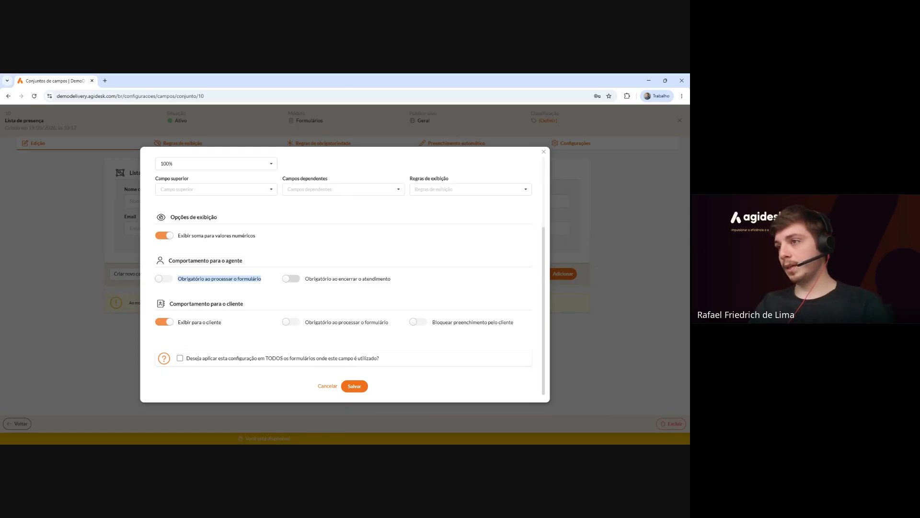
left_click_drag(305, 278, 391, 279)
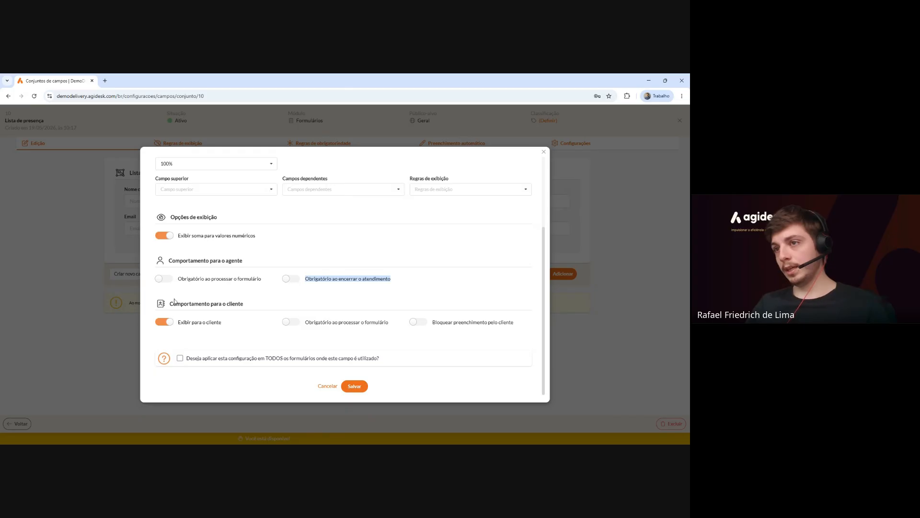
left_click_drag(171, 304, 225, 303)
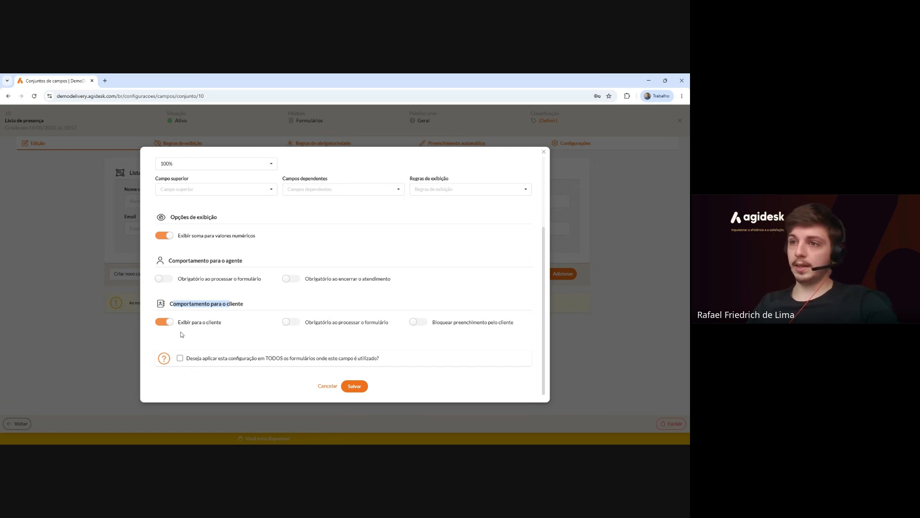
Make Email required on form processing for agents and clients, keeping it visible to clients.
left_click_drag(177, 322, 221, 322)
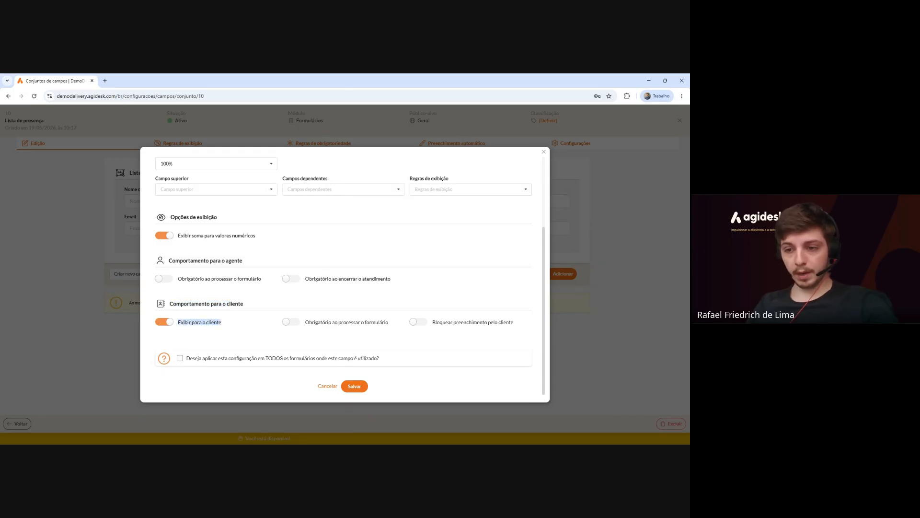
left_click(170, 322)
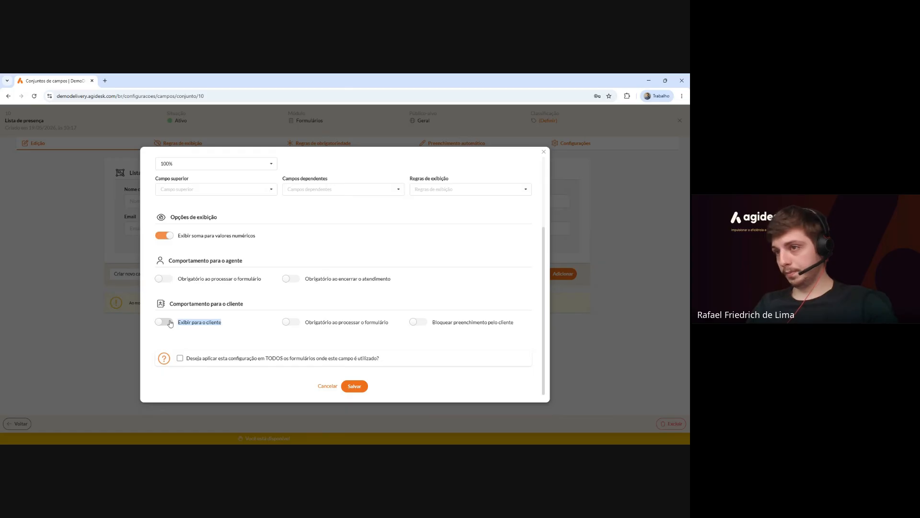
left_click(170, 322)
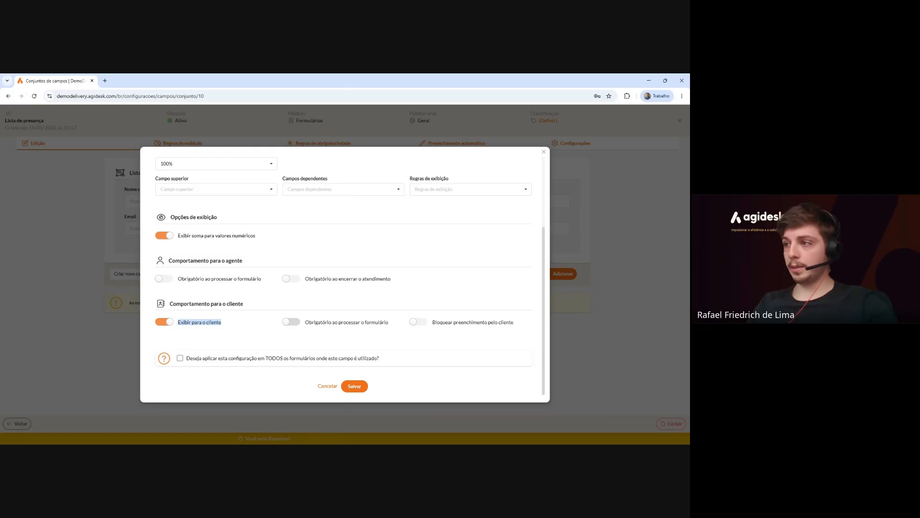
left_click_drag(305, 322, 391, 324)
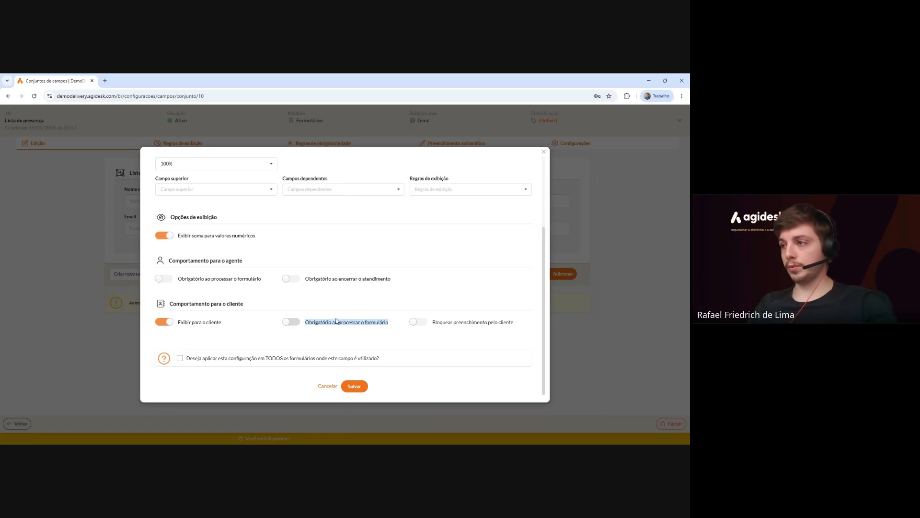
left_click(164, 279)
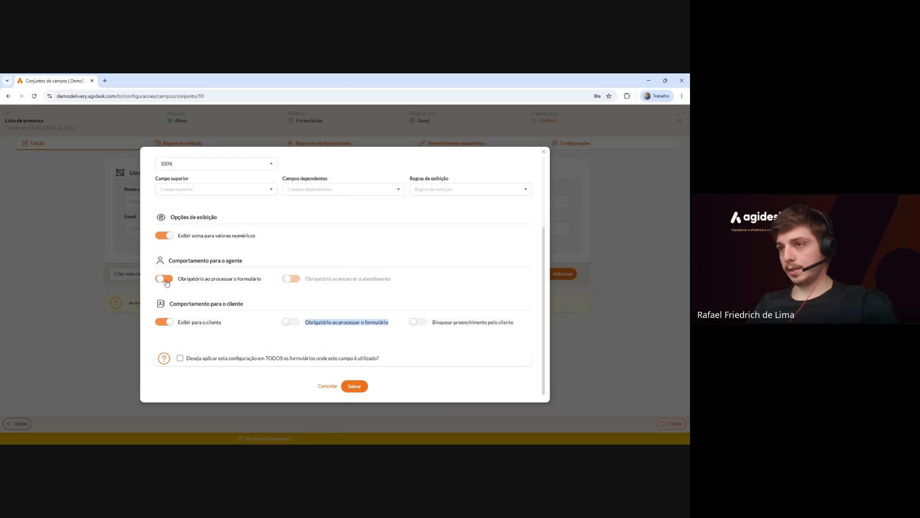
left_click(288, 322)
left_click(318, 305)
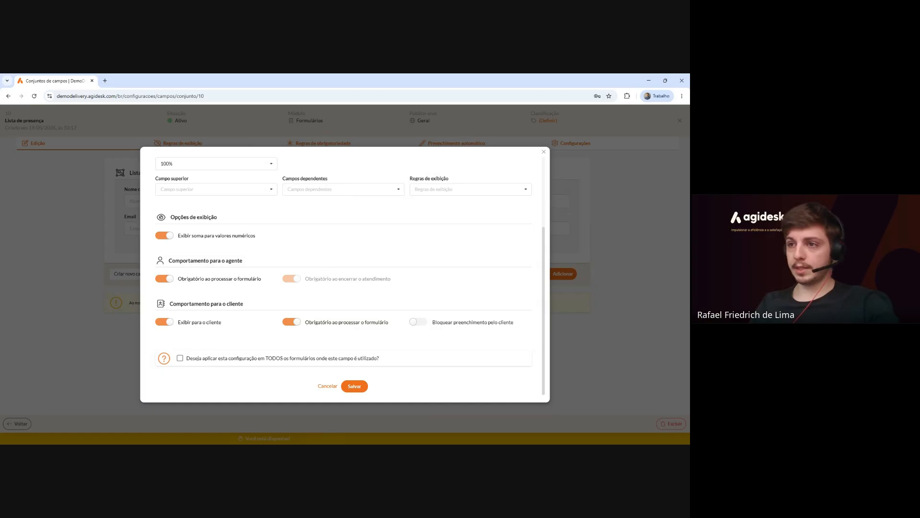
left_click_drag(186, 358, 381, 359)
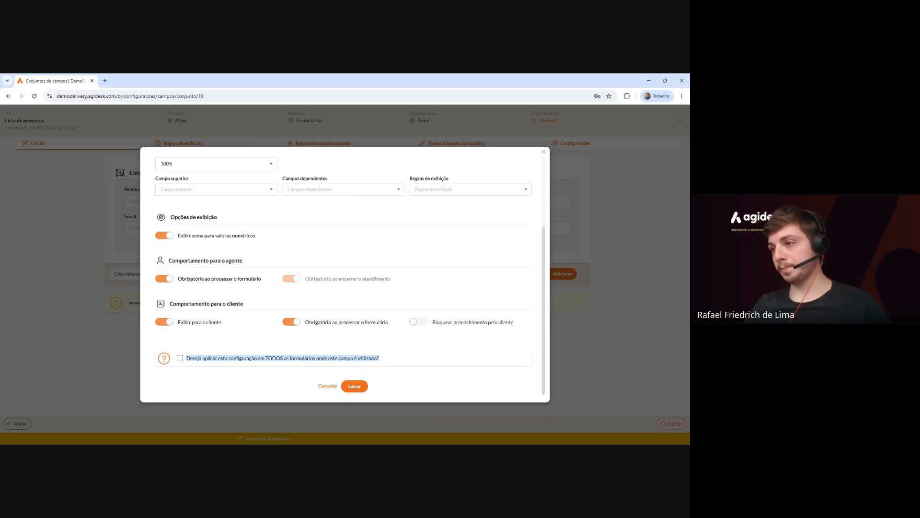
Save the Email field settings with apply-to-all-forms left unchecked.
left_click(246, 381)
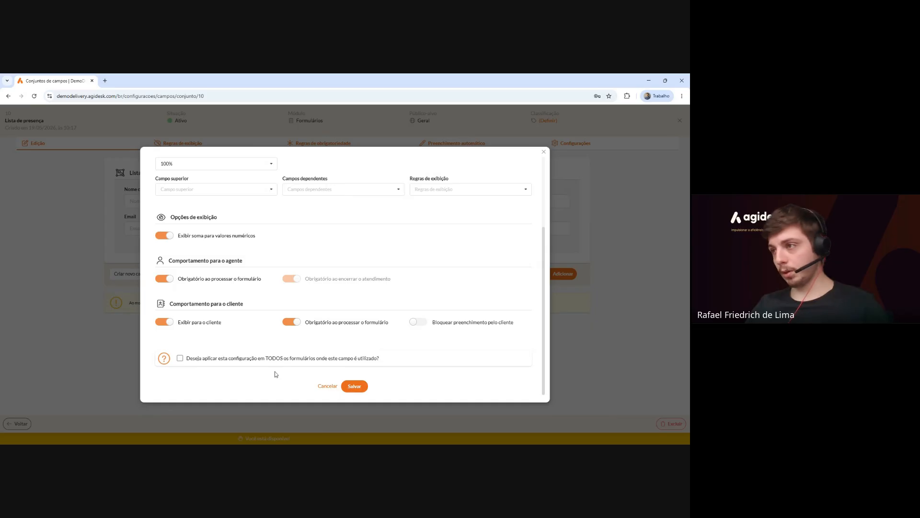
left_click(355, 386)
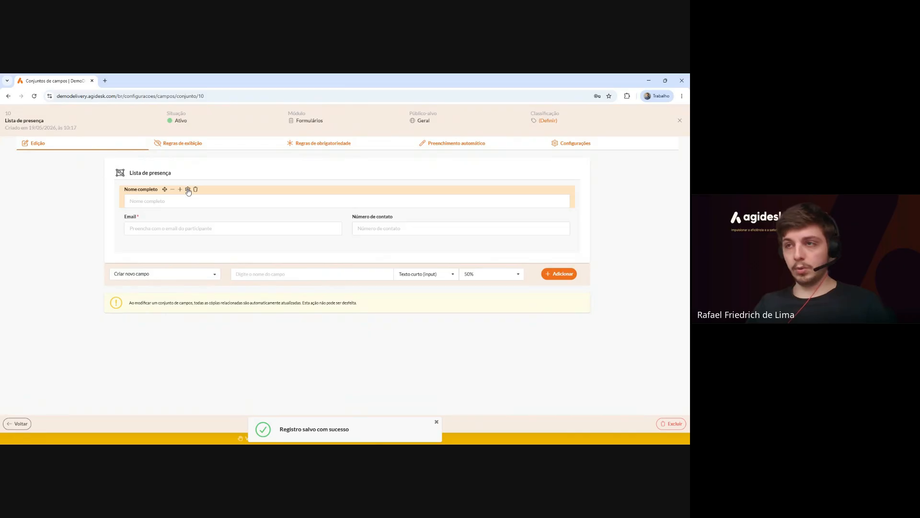
Make Nome completo required for agents and clients, save, then open Número de contato's settings.
left_click(188, 189)
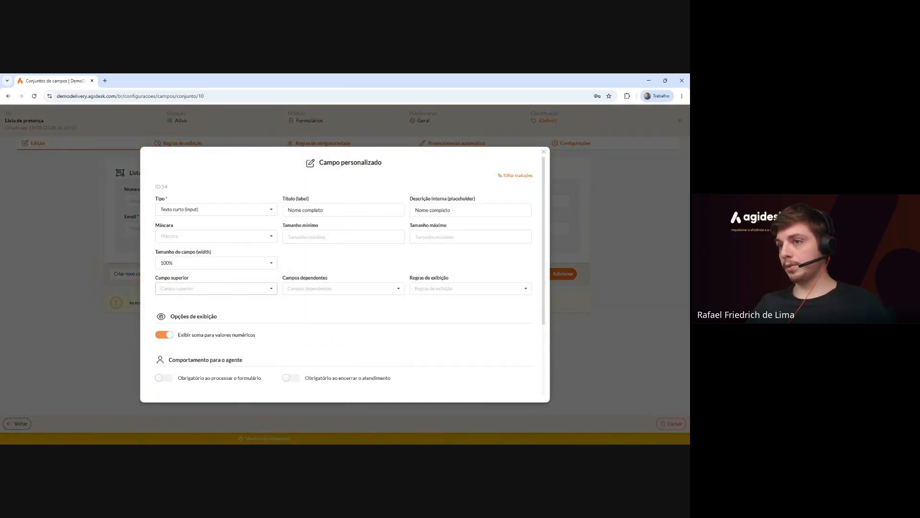
scroll(262, 288, "down", 3)
left_click(168, 280)
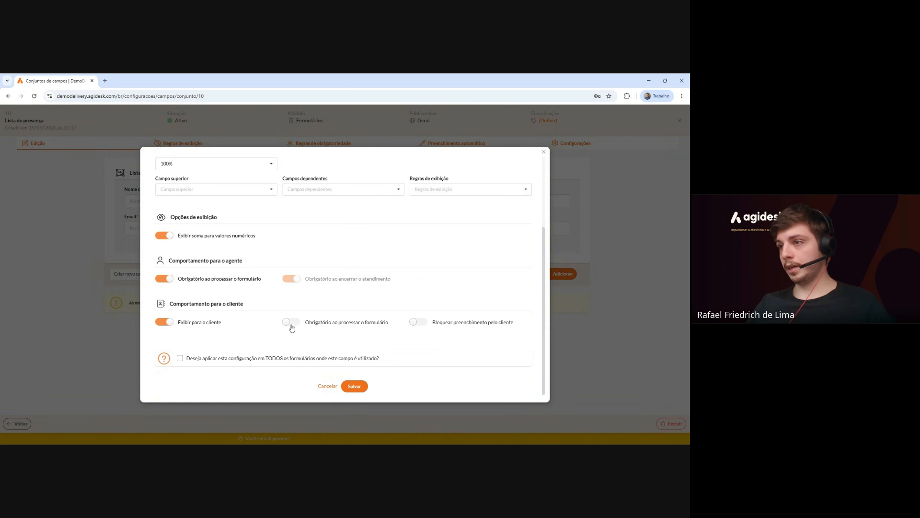
left_click(291, 324)
left_click(362, 386)
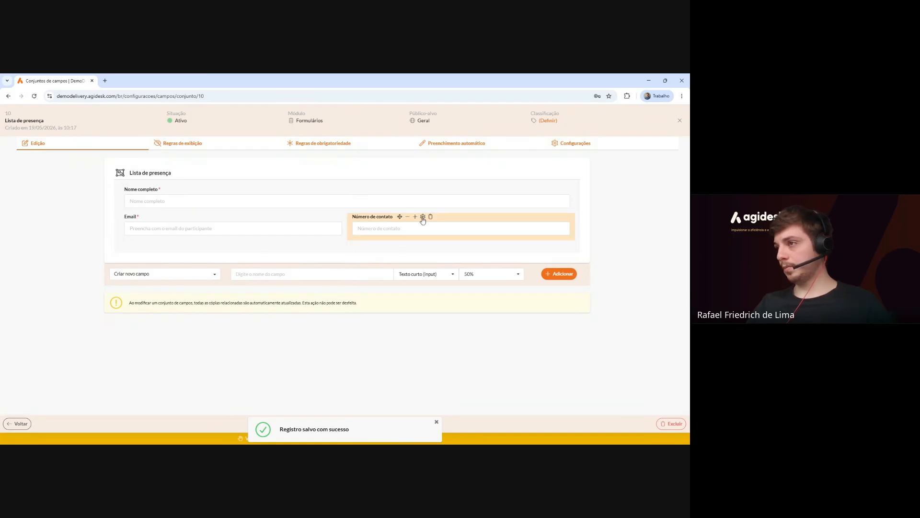
left_click(422, 217)
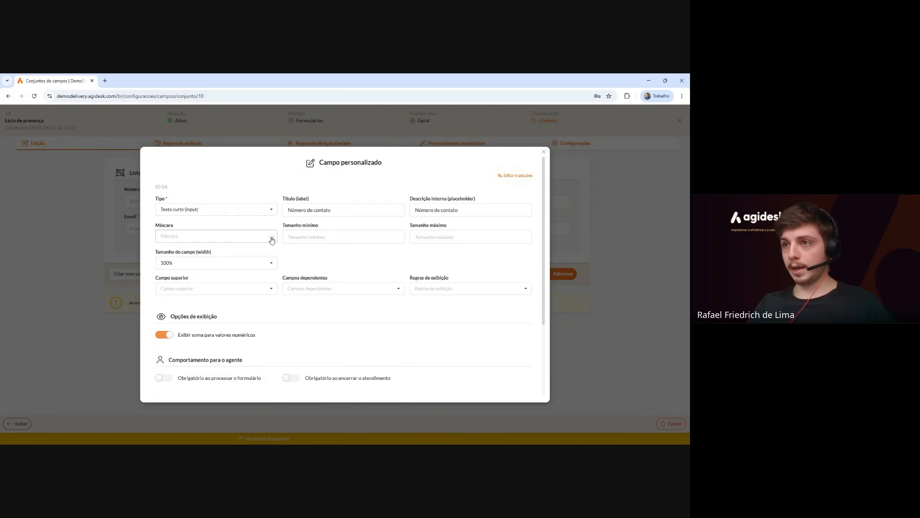
Give Número de contato the Telefone mask and save its settings.
left_click(272, 237)
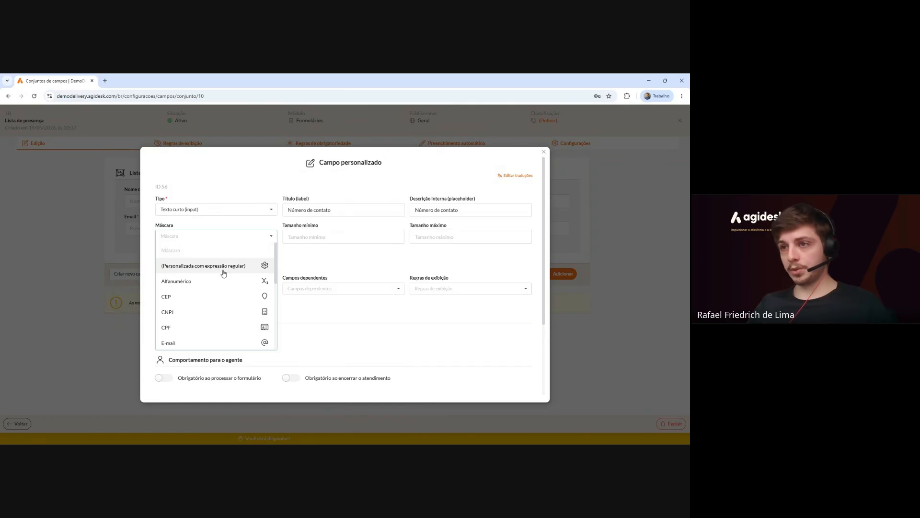
scroll(223, 276, "down", 1)
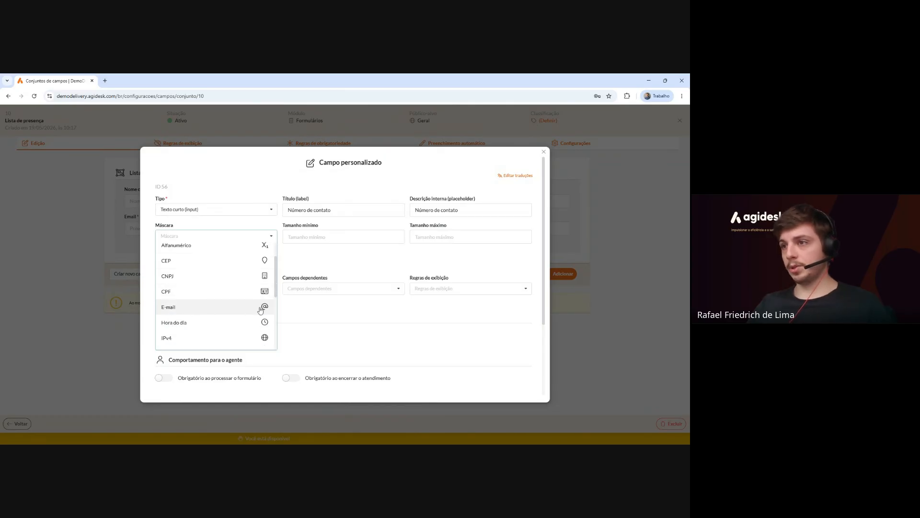
scroll(245, 309, "down", 3)
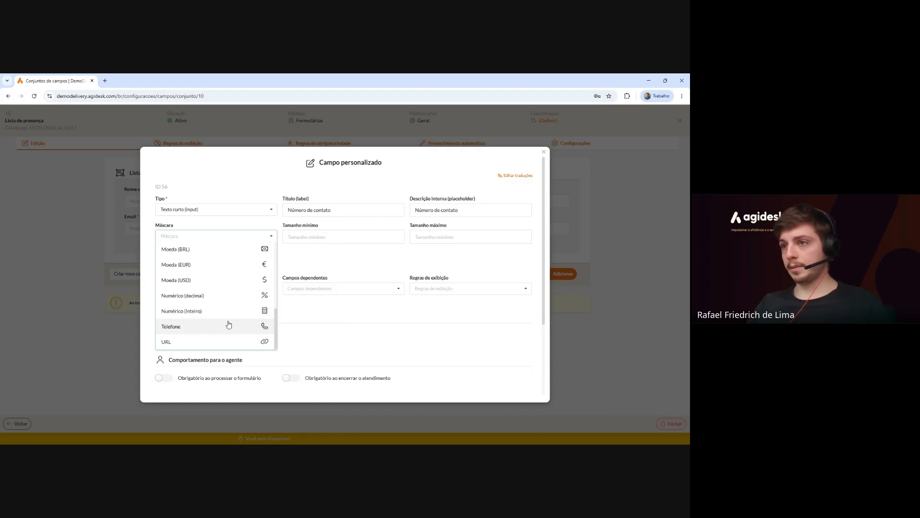
left_click(228, 325)
scroll(338, 257, "down", 3)
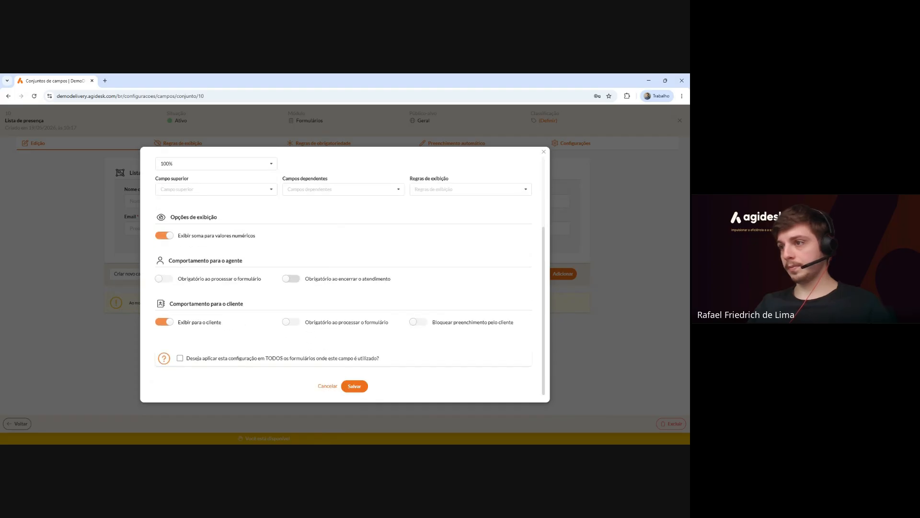
left_click(354, 386)
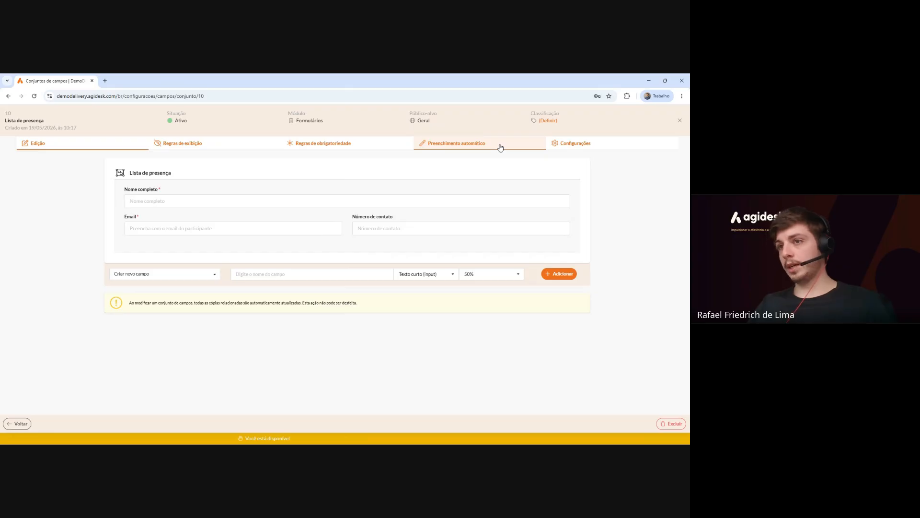
Enable repetitions of the Lista de presença field set in the module under Configurações.
left_click(593, 150)
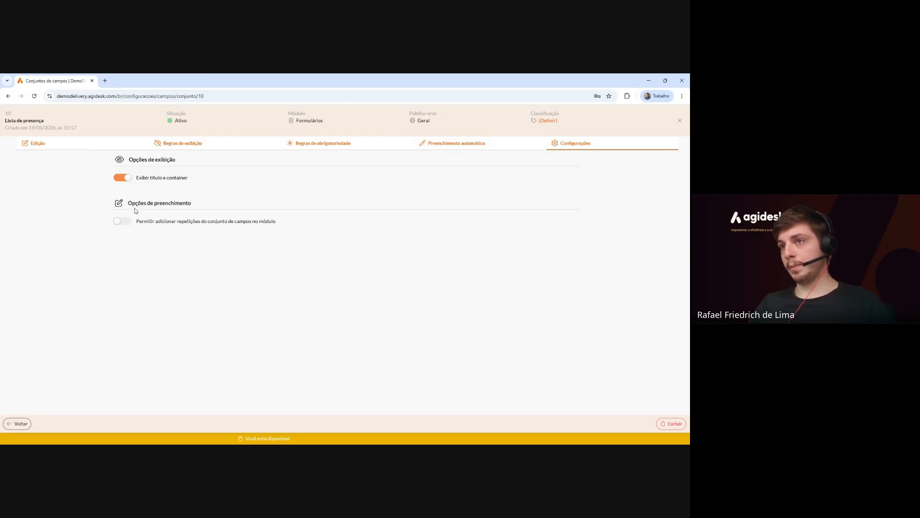
left_click_drag(137, 219, 281, 224)
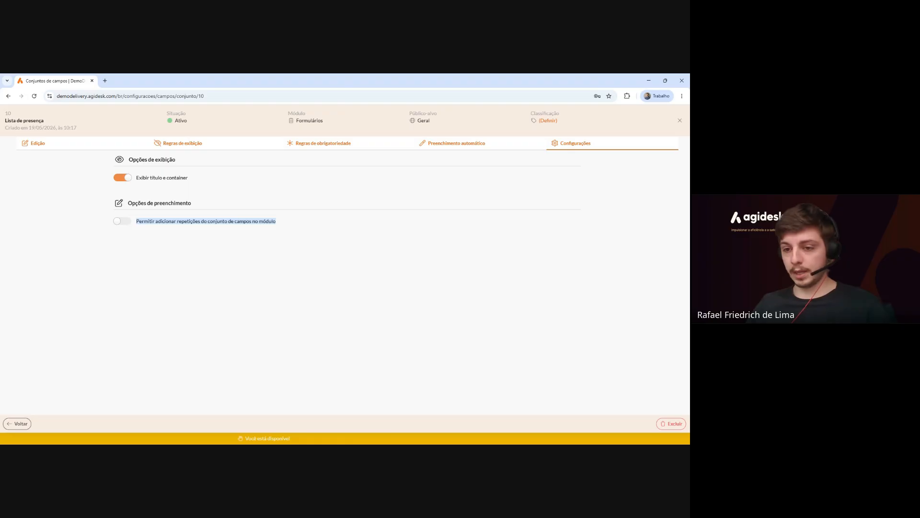
left_click(126, 223)
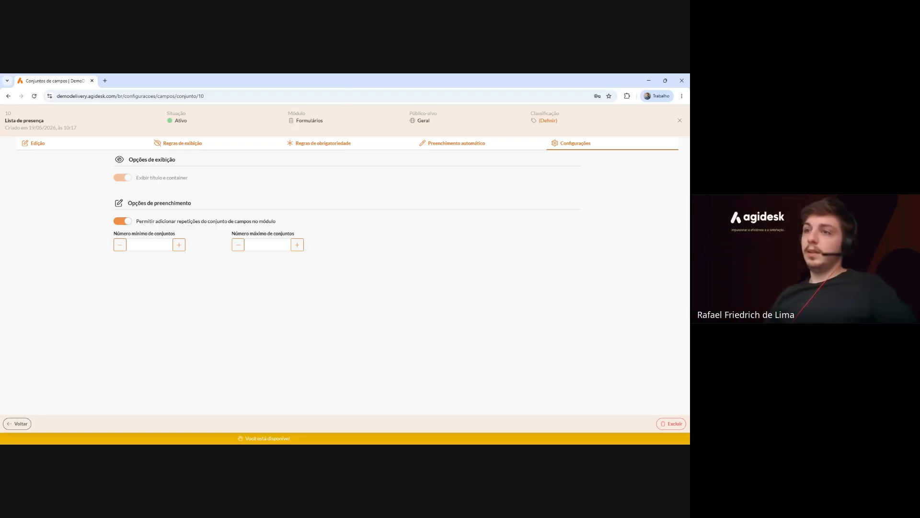
Limit Lista de presença to a minimum of 2 and maximum of 30 sets.
left_click(149, 245)
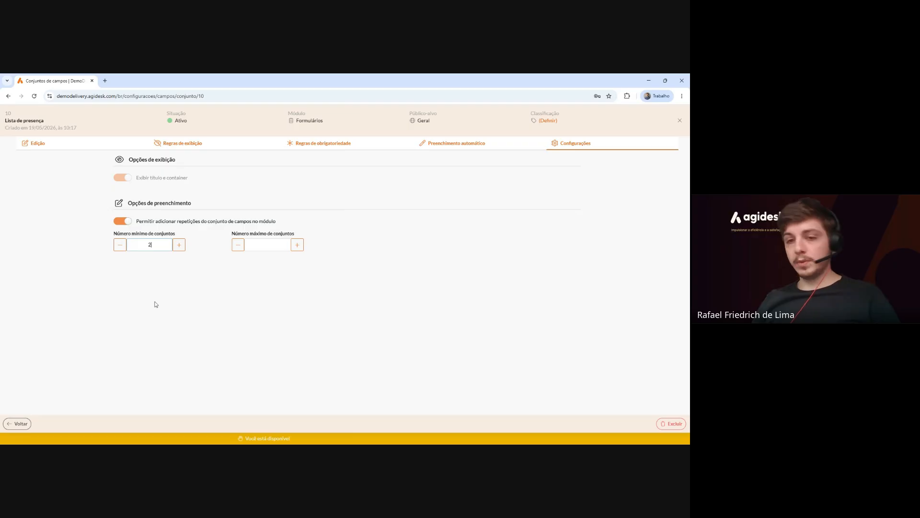
left_click(276, 246)
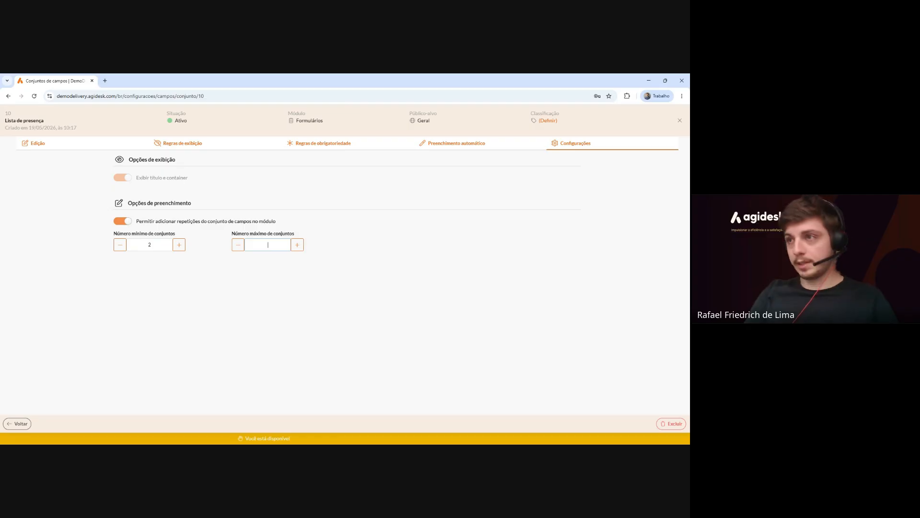
type("30")
left_click(325, 275)
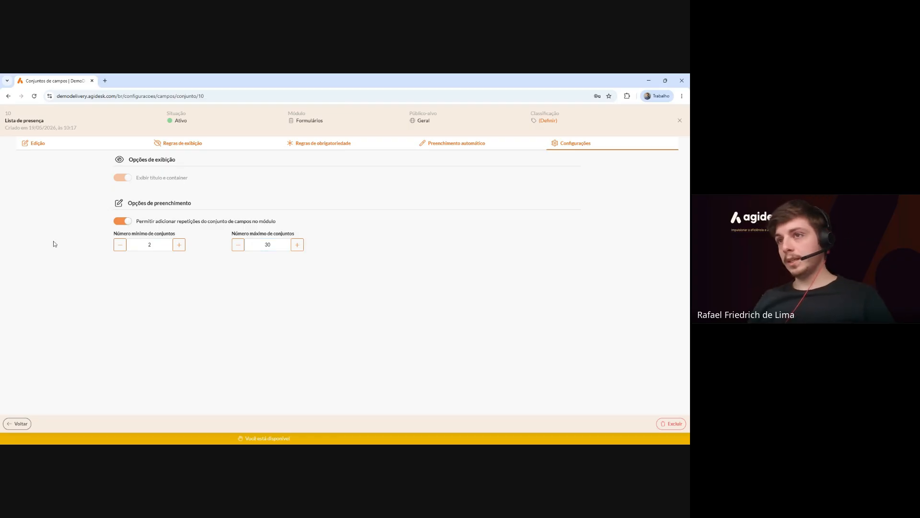
left_click(38, 143)
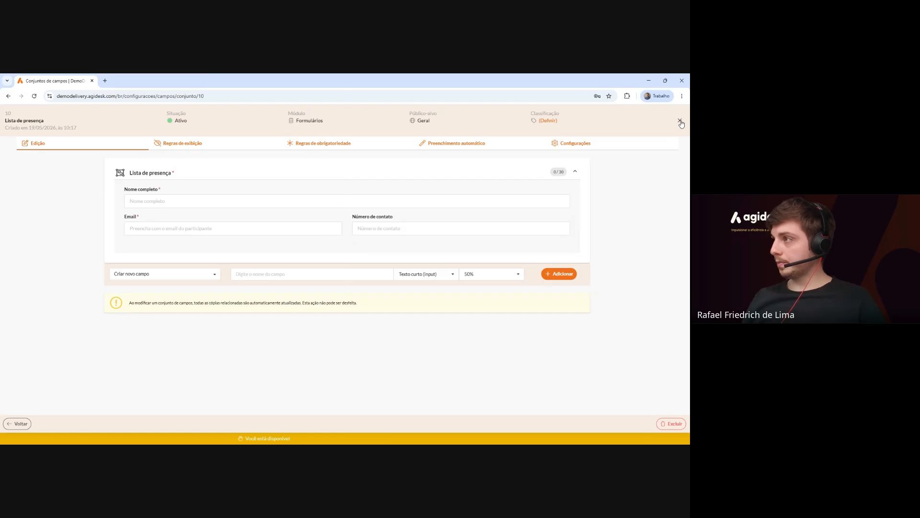
Return to the Lista de presença Configurações page to confirm the 2–30 set limits.
left_click(569, 143)
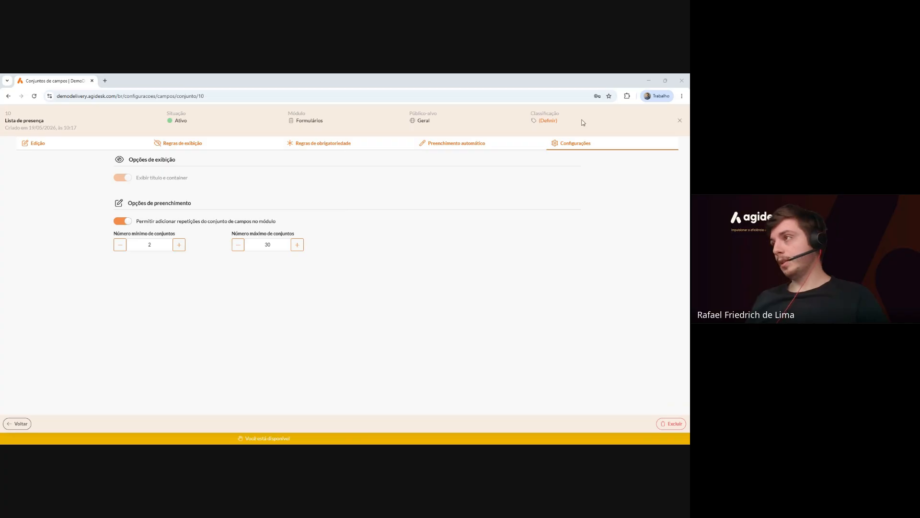
Close the field set editor and show the Formulários list with its six forms.
left_click(679, 122)
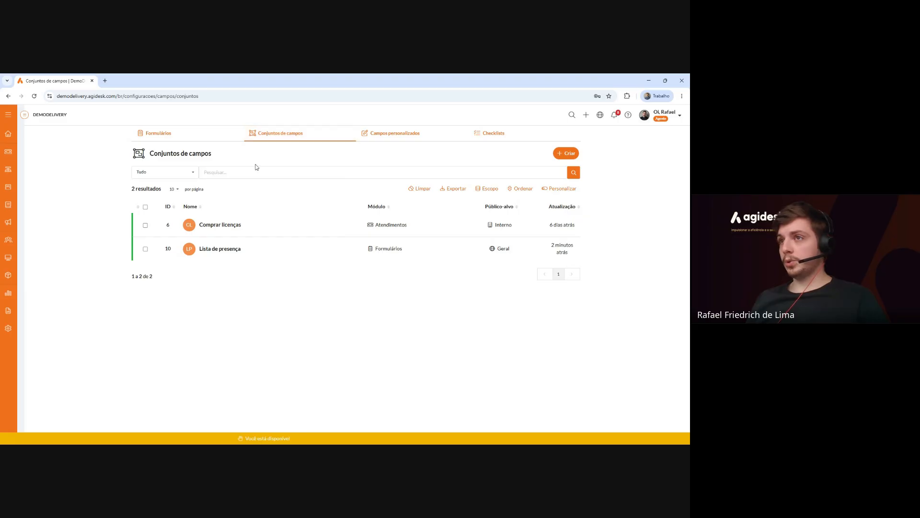
left_click(183, 135)
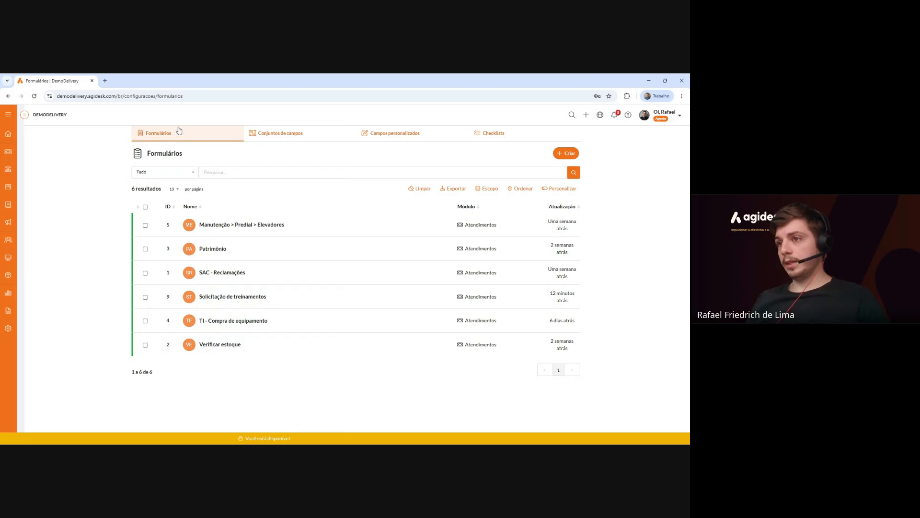
Open the Solicitação de treinamentos form and delete its Assunto field from the Etapa inicial stage.
left_click(257, 298)
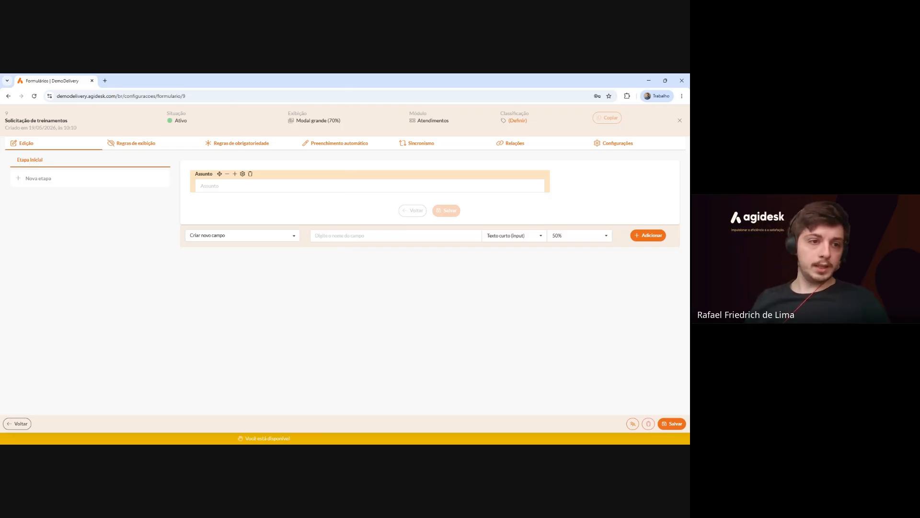
left_click(250, 175)
left_click(359, 289)
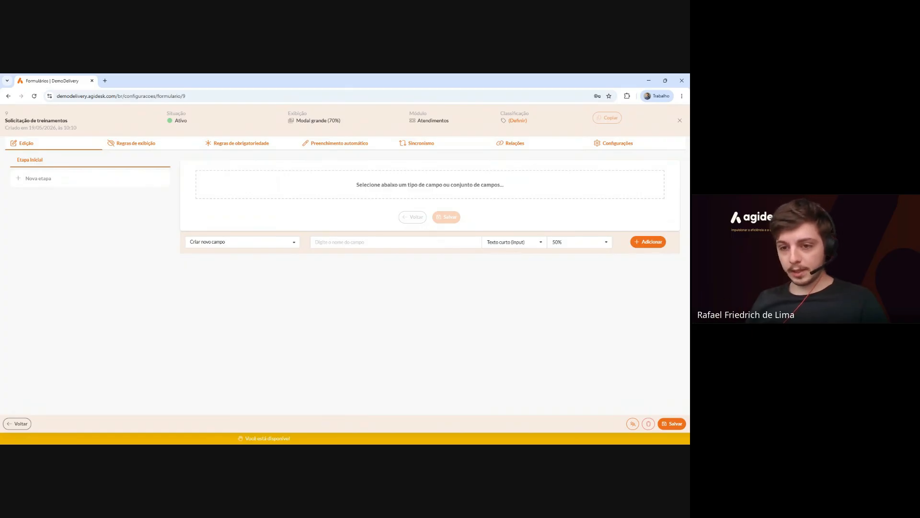
left_click(290, 244)
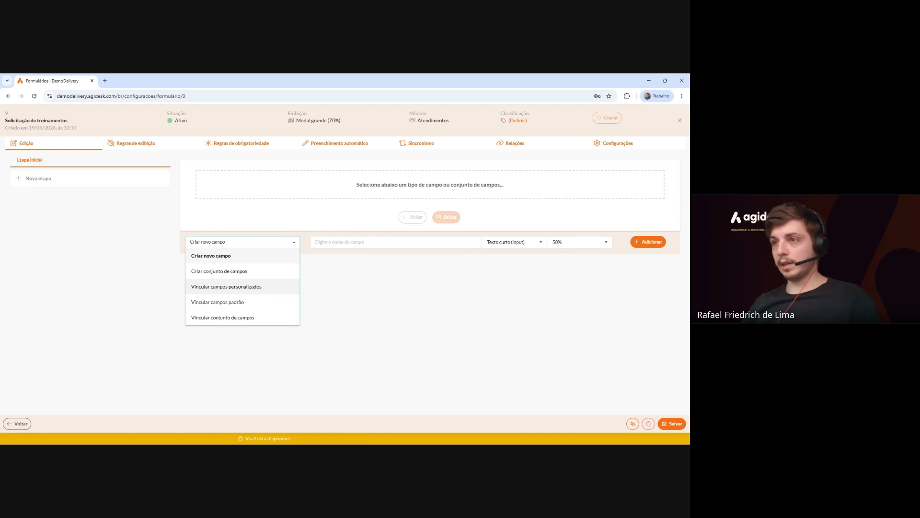
Add a 100%-wide Conteúdo HTML field named 'Avisos Inicias' to the form.
left_click(253, 258)
key("Tab")
key("Tab")
key("Tab")
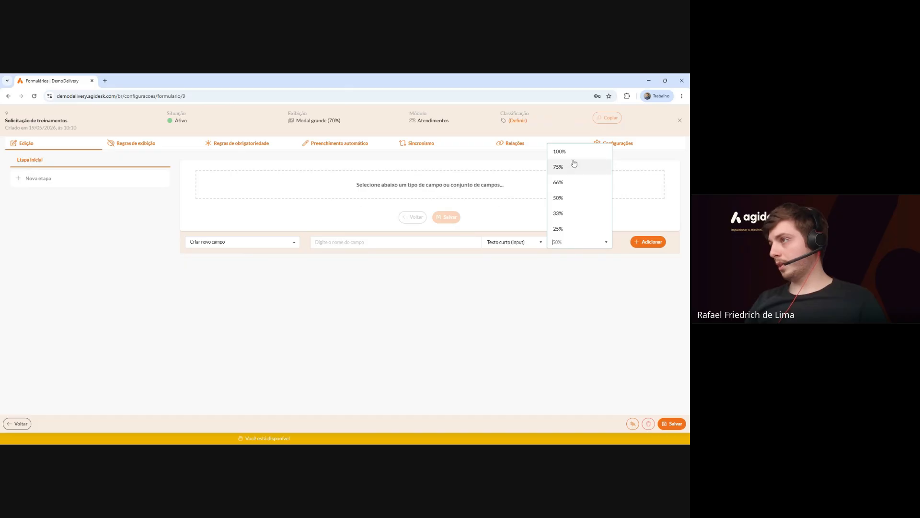
left_click(574, 165)
left_click(516, 243)
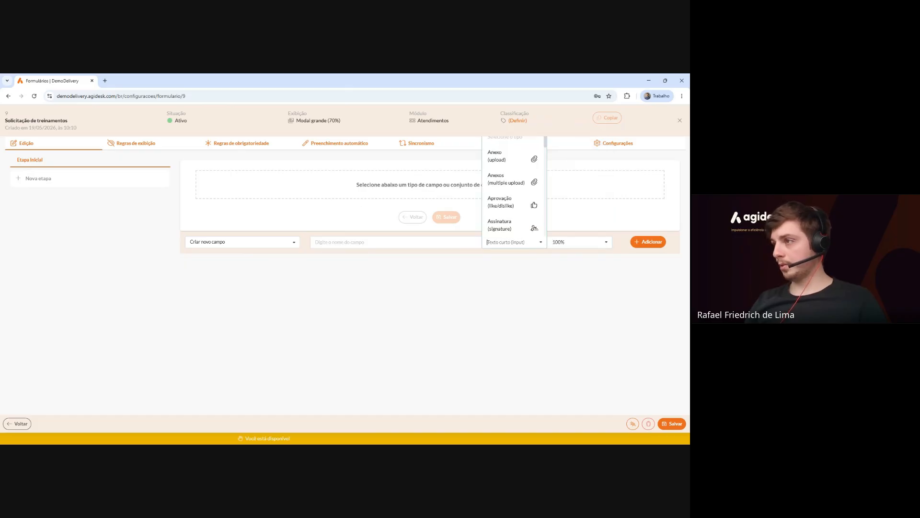
scroll(522, 184, "down", 3)
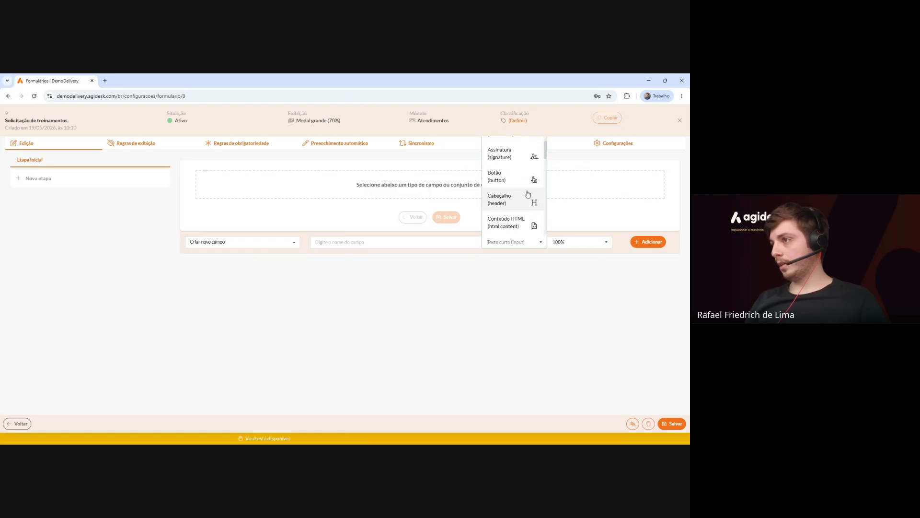
left_click(523, 224)
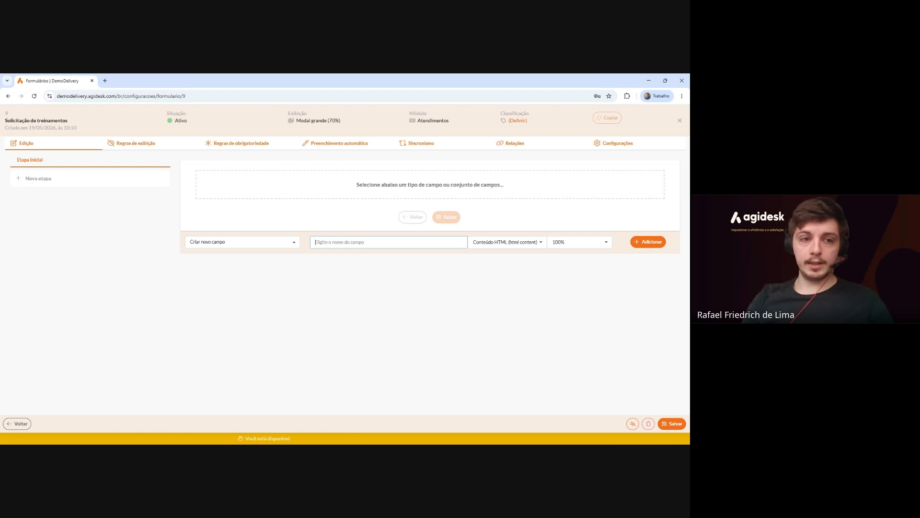
type("Avisos Inicias")
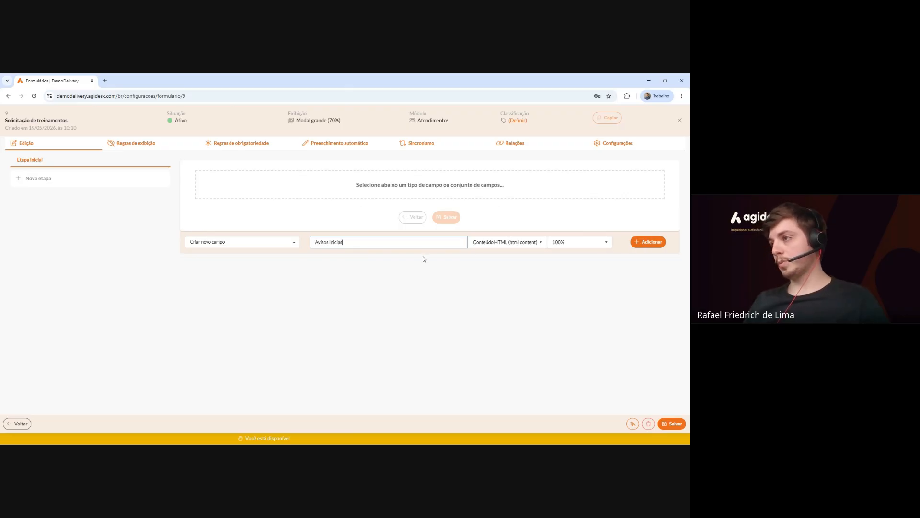
left_click(647, 242)
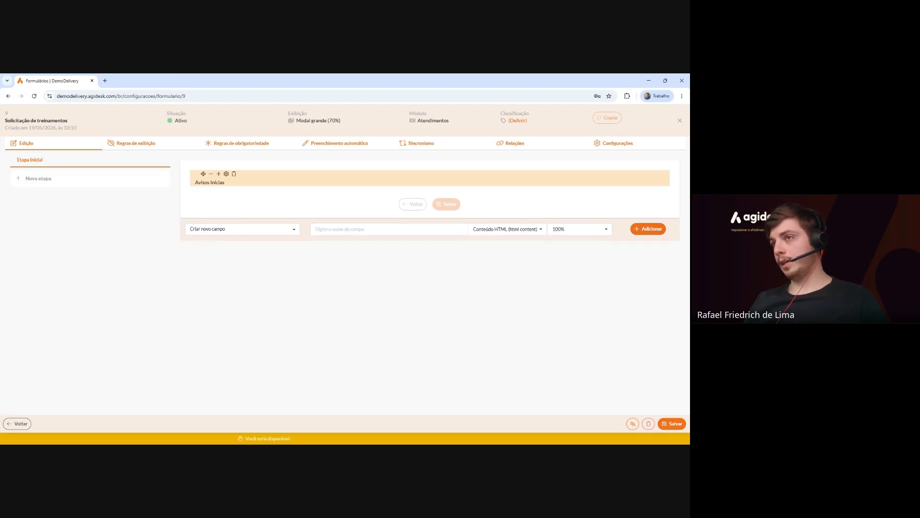
Rewrite the Avisos Inicias content as the notice on planning and resource allocation, asking for advance planning.
mouse_move(208, 176)
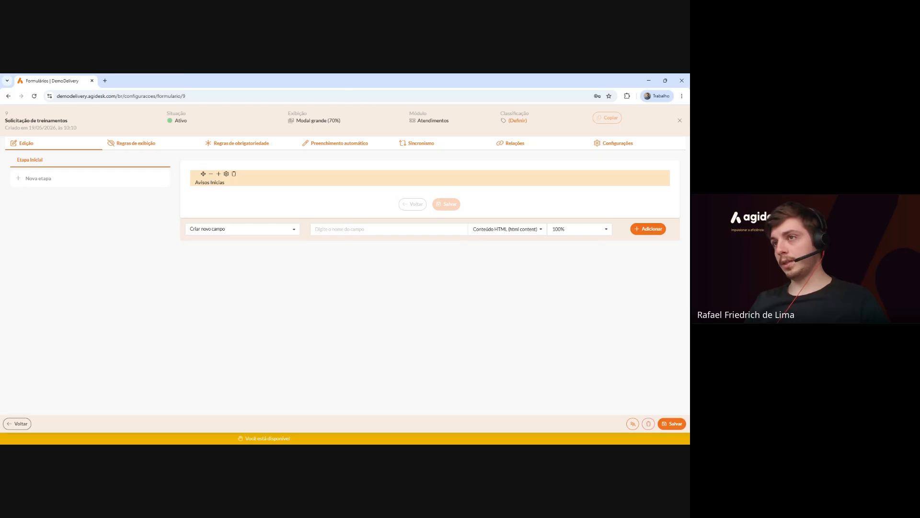
left_click(226, 174)
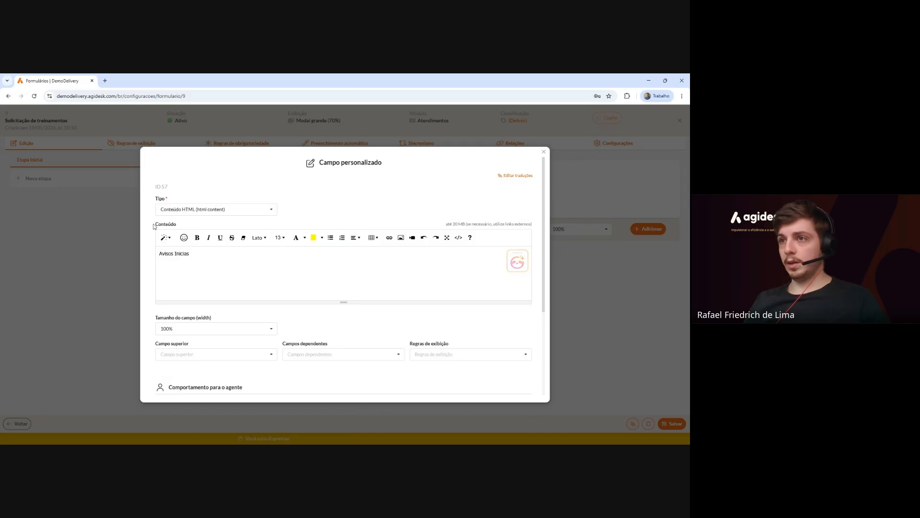
left_click_drag(154, 224, 188, 228)
left_click(191, 254)
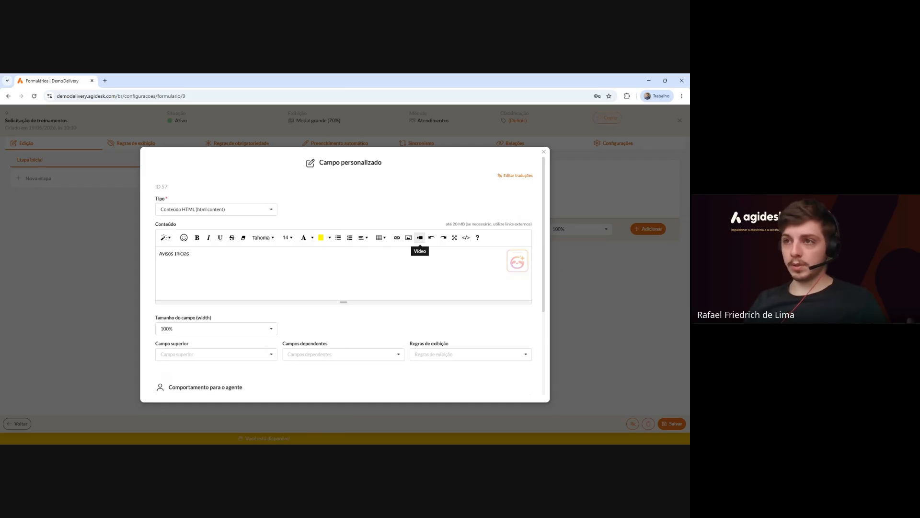
left_click_drag(191, 254, 142, 250)
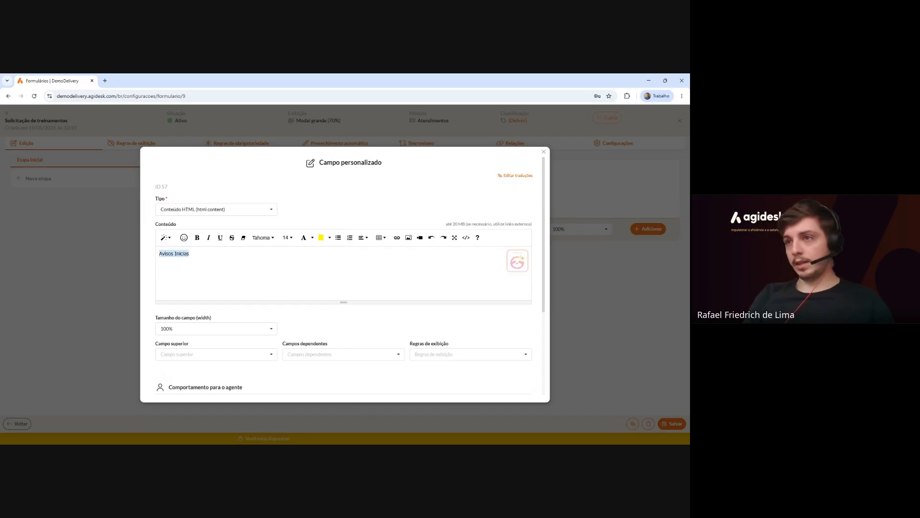
type("As informações")
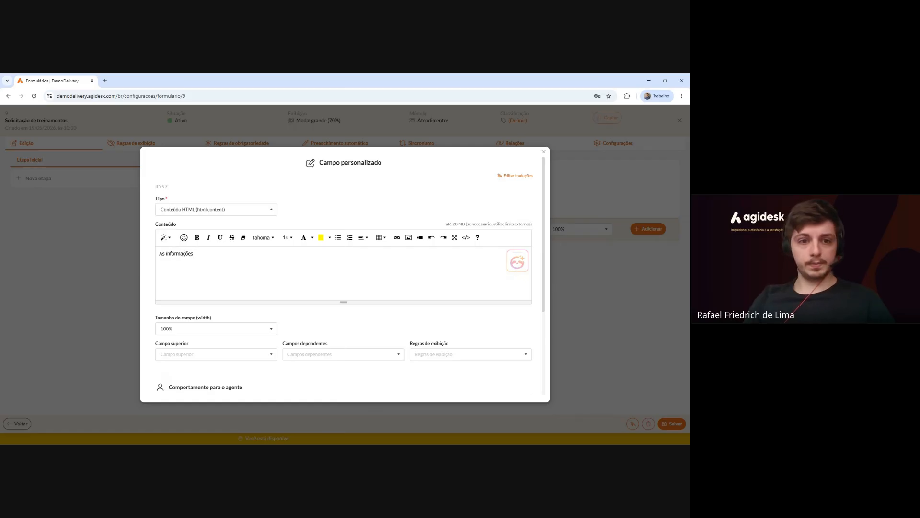
type(" preenchidas neste form")
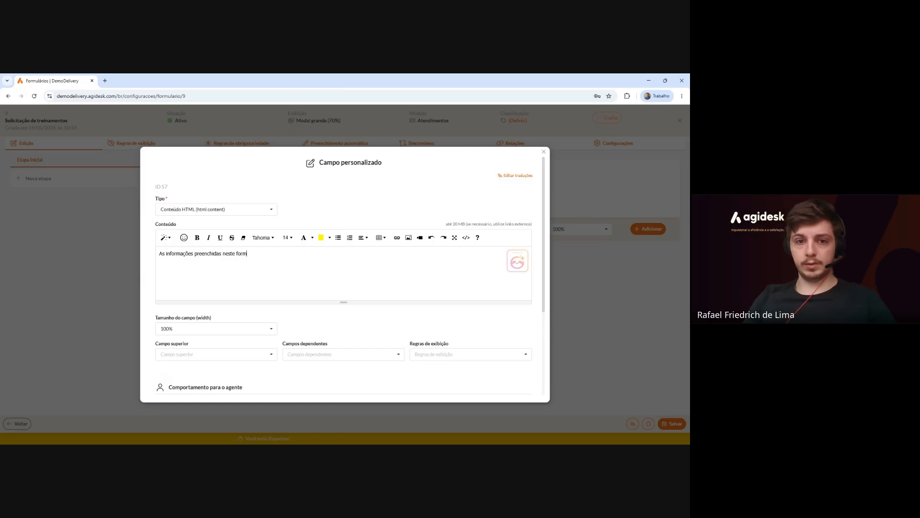
type("ulário serão utiliz")
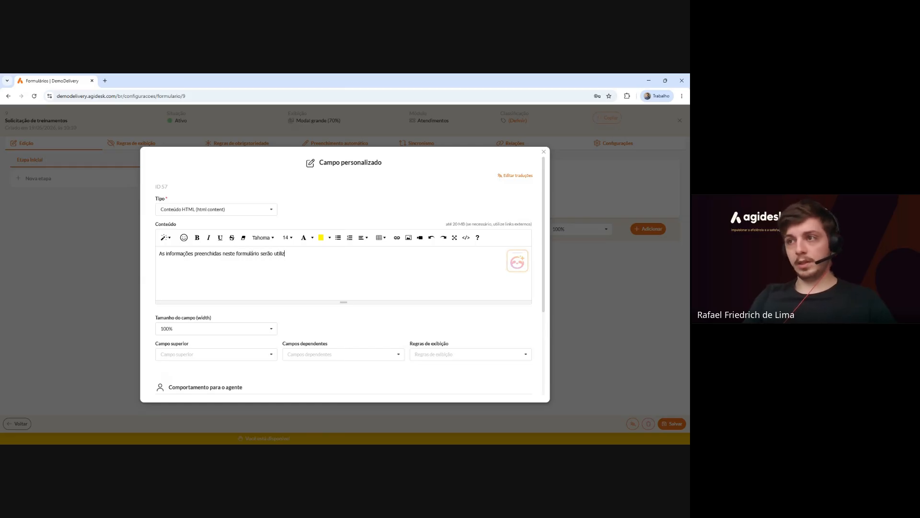
type("ados")
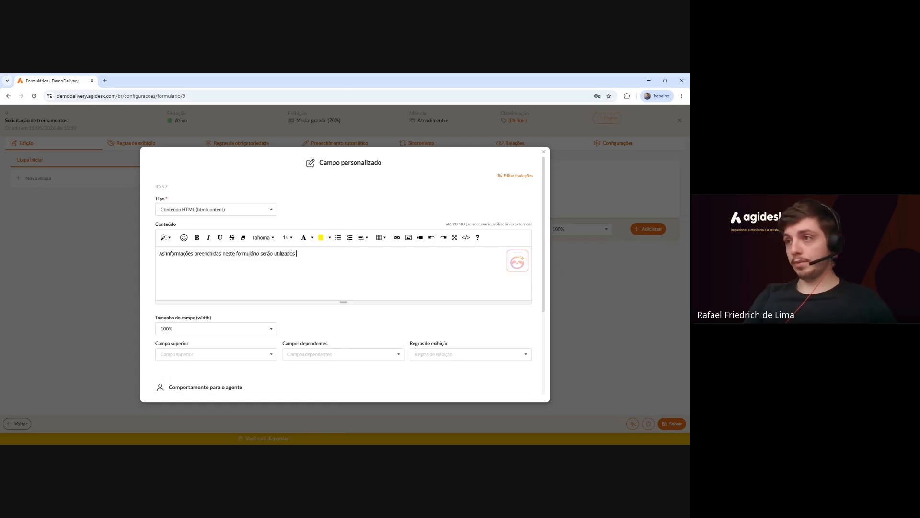
key("BackSpace")
key("BackSpace")
key("BackSpace")
type("as p")
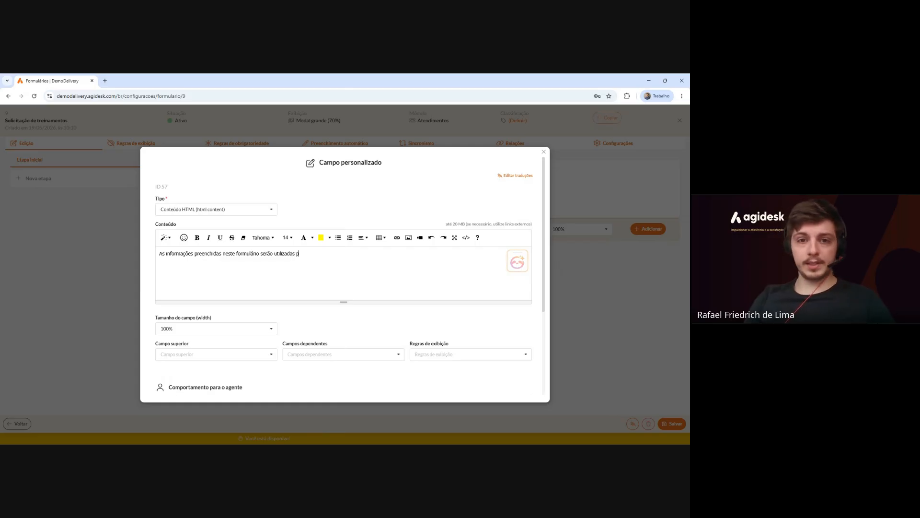
type("ara planejamento")
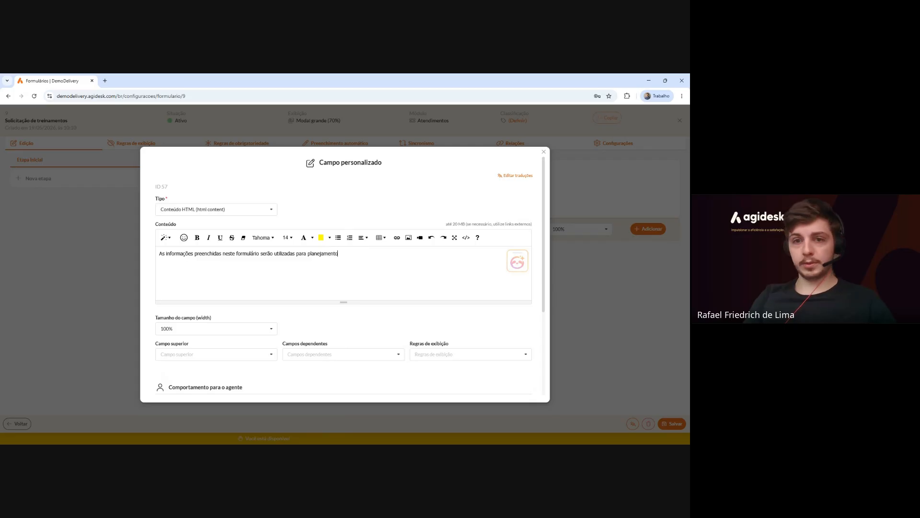
type(" de ")
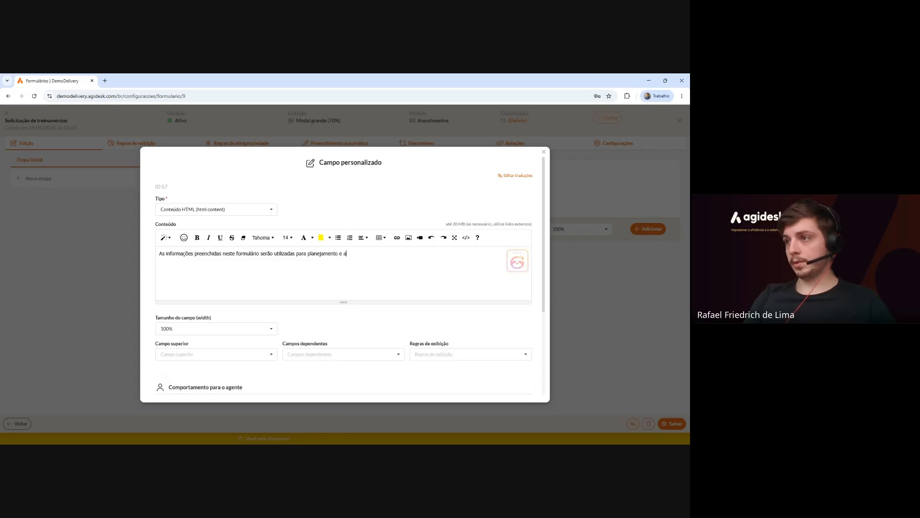
type("locação de recursos")
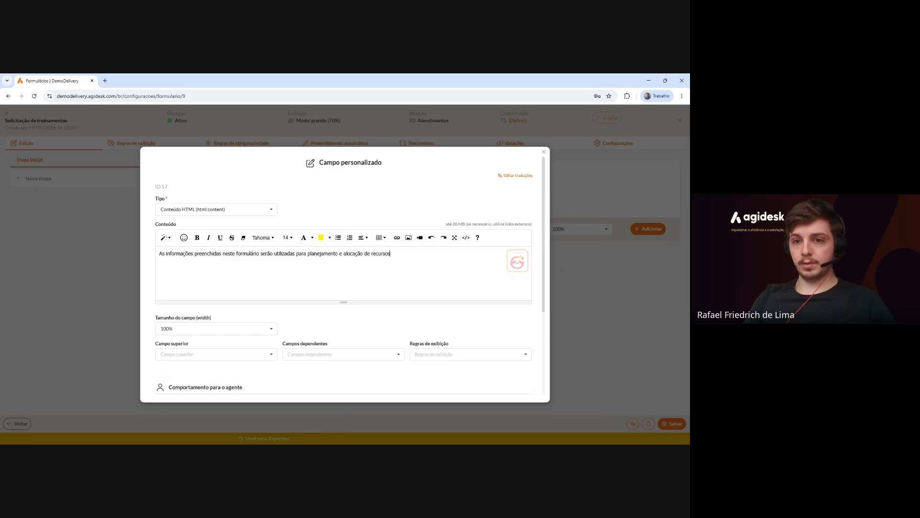
type("da empresa")
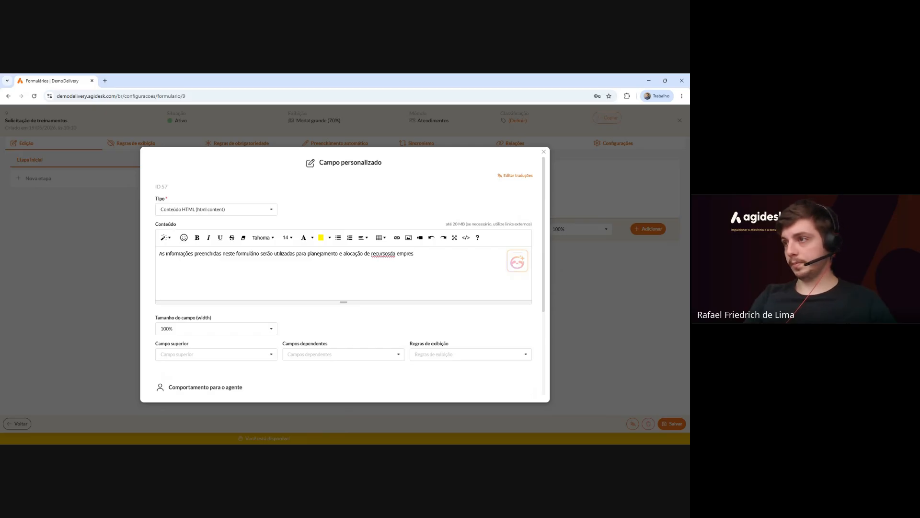
key("BackSpace")
key("BackSpace")
key("BackSpace")
key("BackSpace")
key("BackSpace")
key("BackSpace")
key("BackSpace")
key("BackSpace")
key("BackSpace")
type("da empresa")
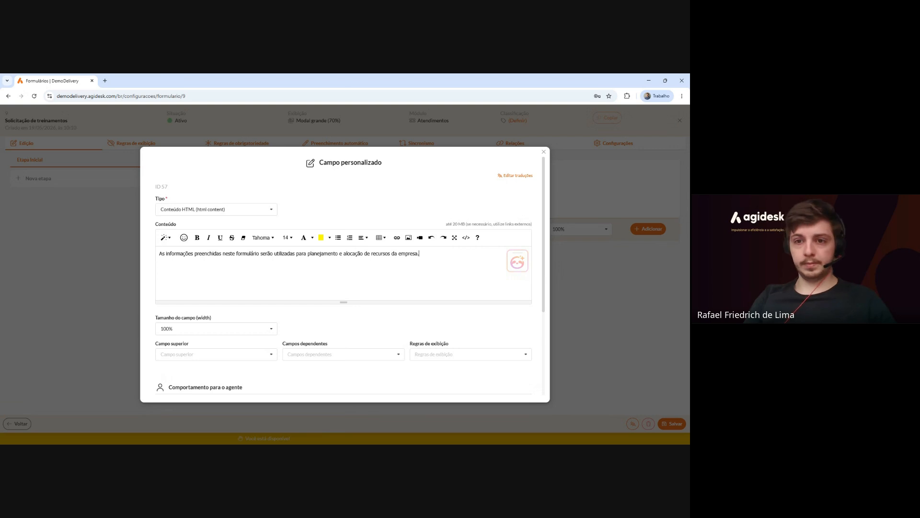
type(", pedimos")
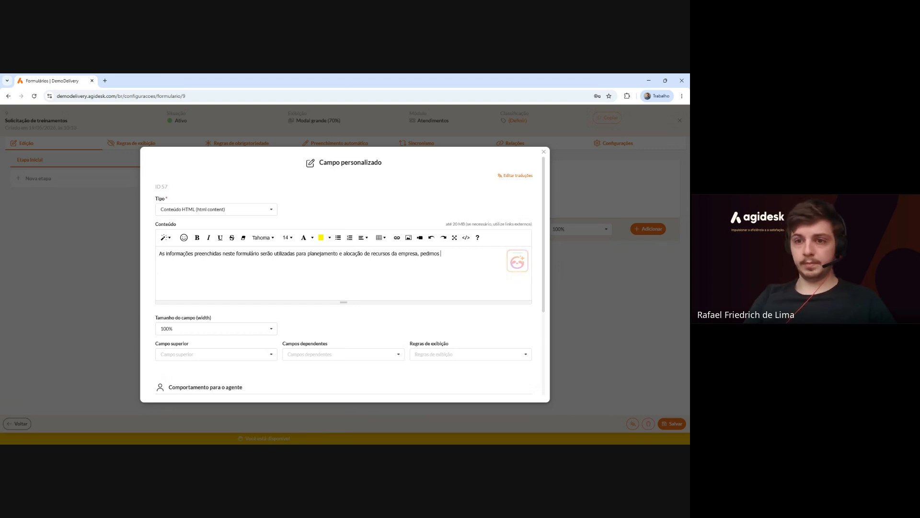
type(" que ap")
type("planeje com ")
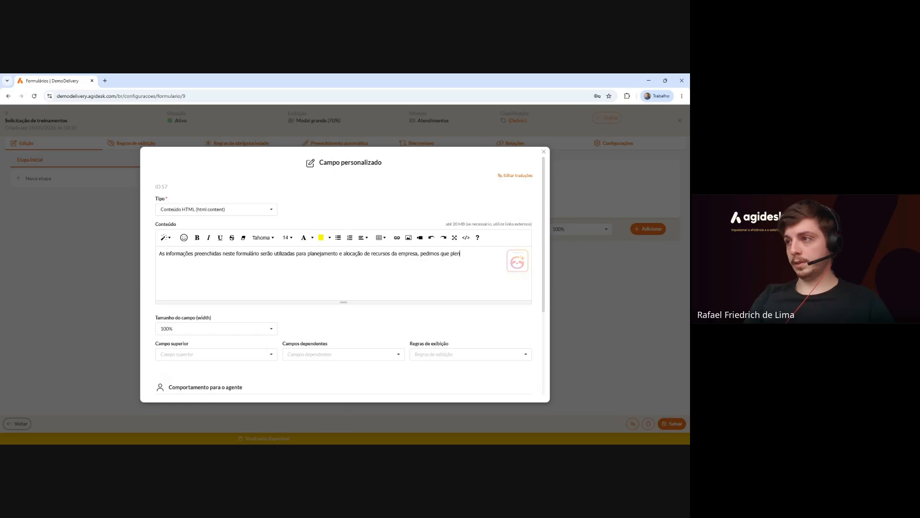
type("ante")
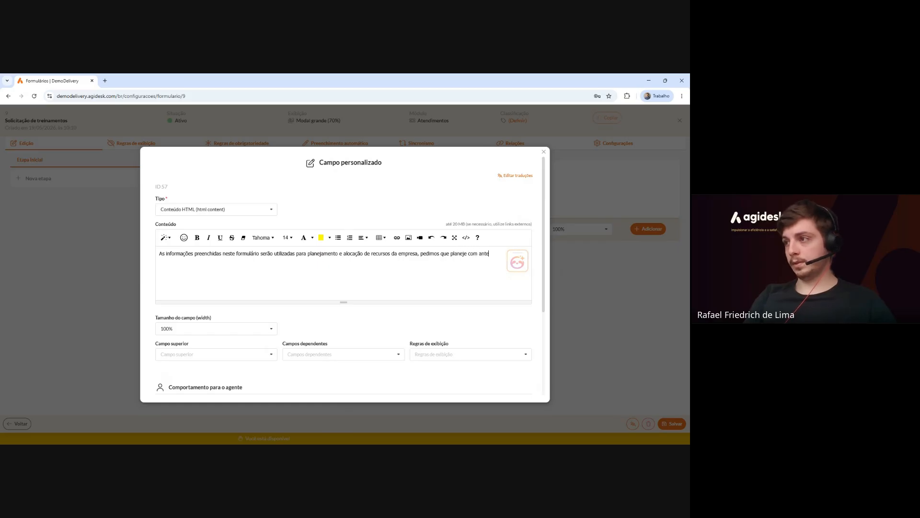
type("cedência")
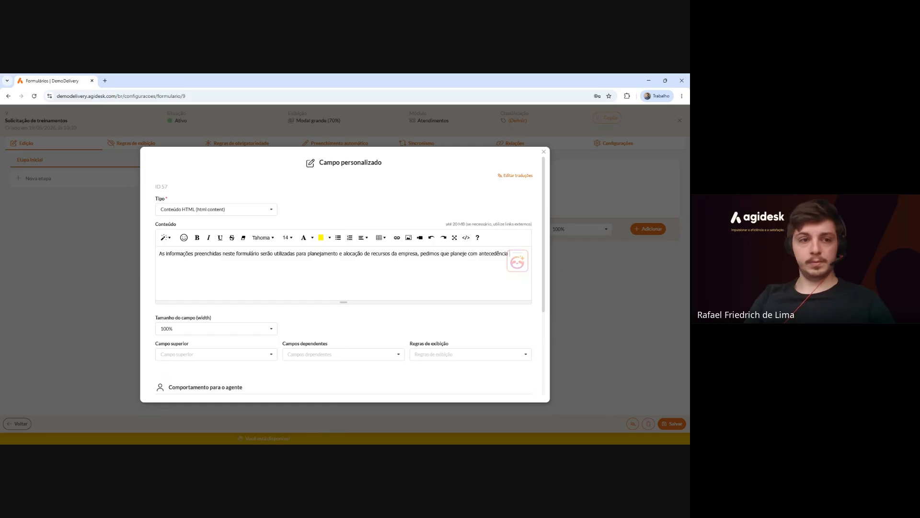
type(" e preencha ")
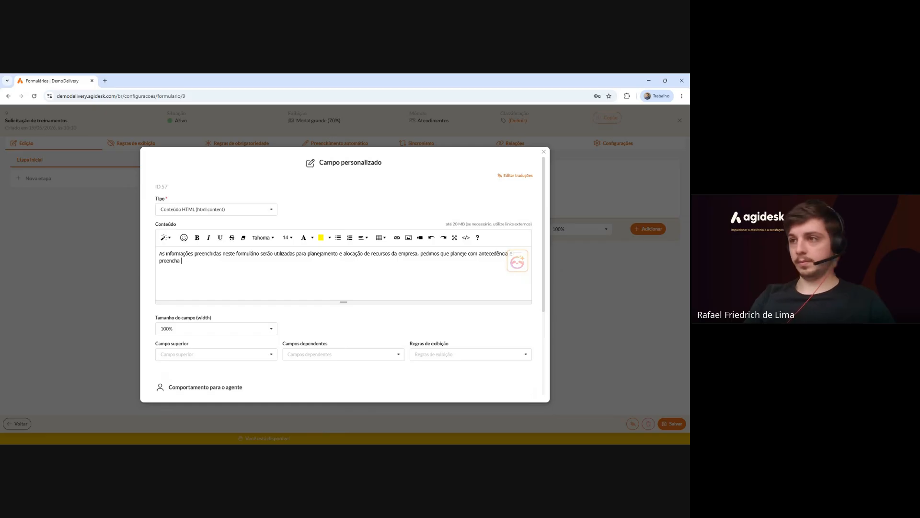
type("com calma este formulário.")
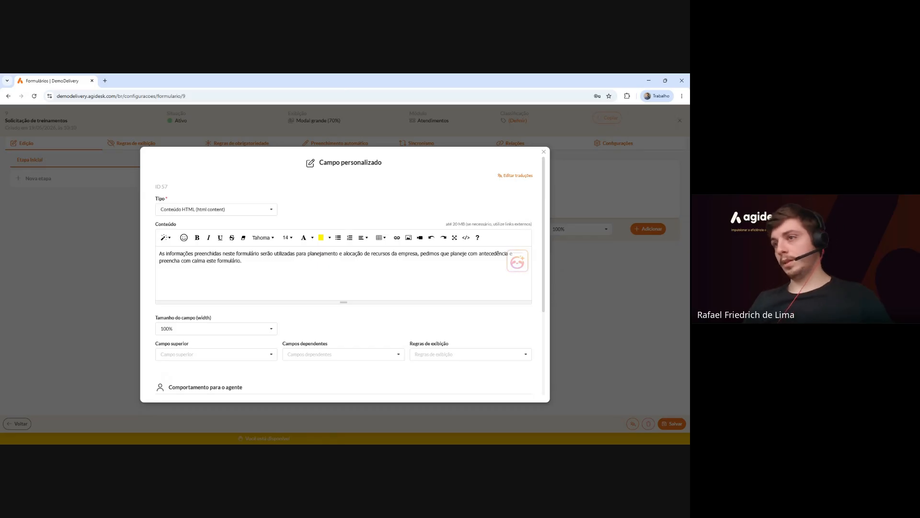
Make the introductory notice paragraph bold and centred.
left_click_drag(243, 261, 128, 254)
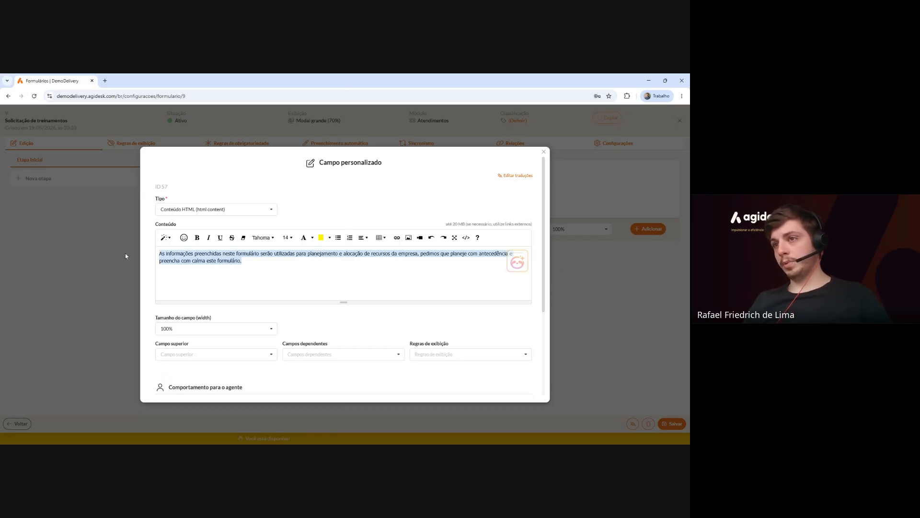
left_click(197, 237)
left_click(363, 237)
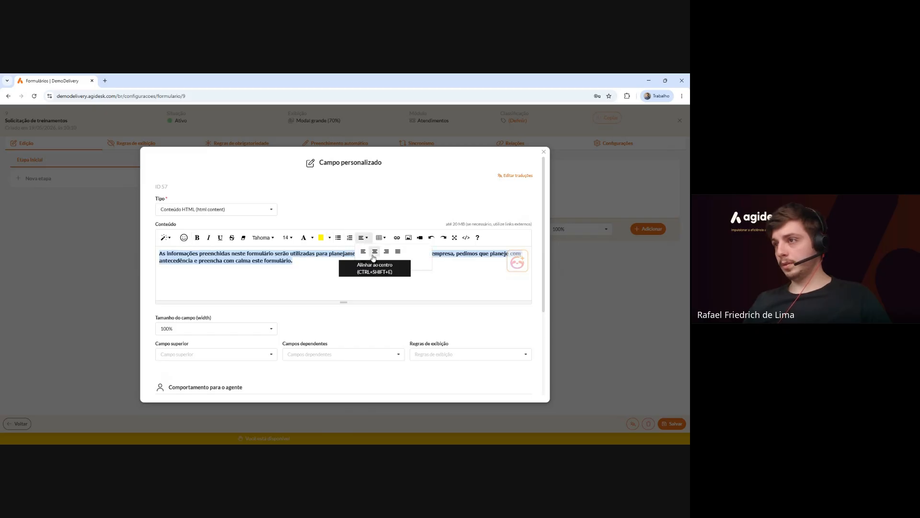
left_click(375, 252)
left_click(369, 260)
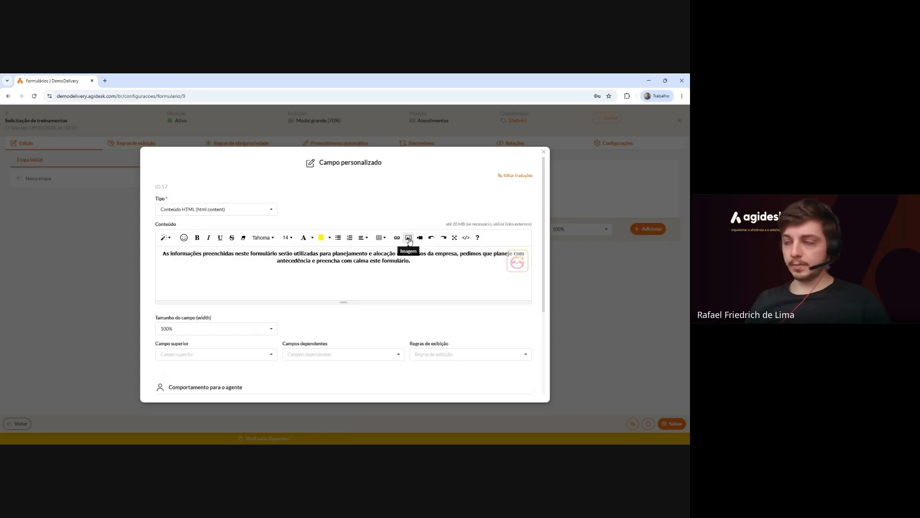
Upload the Agidesk Academy badge image into the content below the paragraph.
left_click(409, 238)
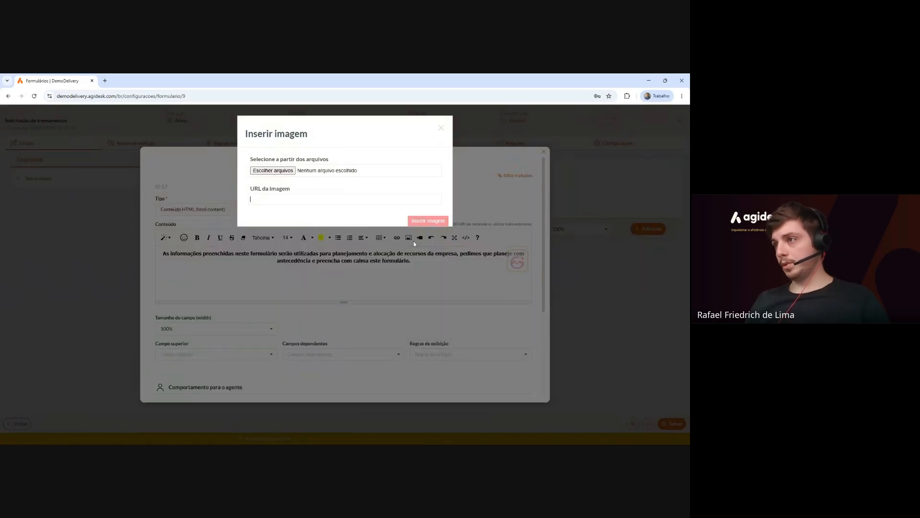
left_click(269, 171)
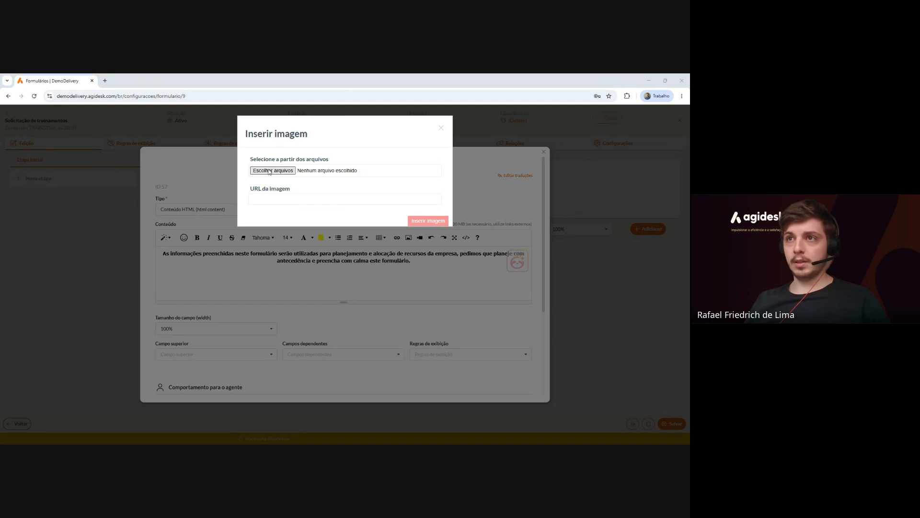
left_click(276, 237)
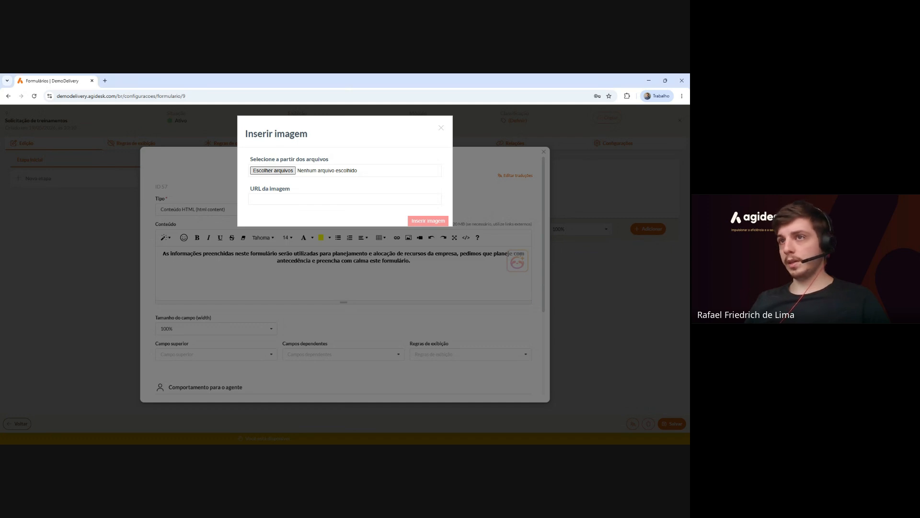
scroll(278, 271, "down", 2)
scroll(398, 278, "down", 5)
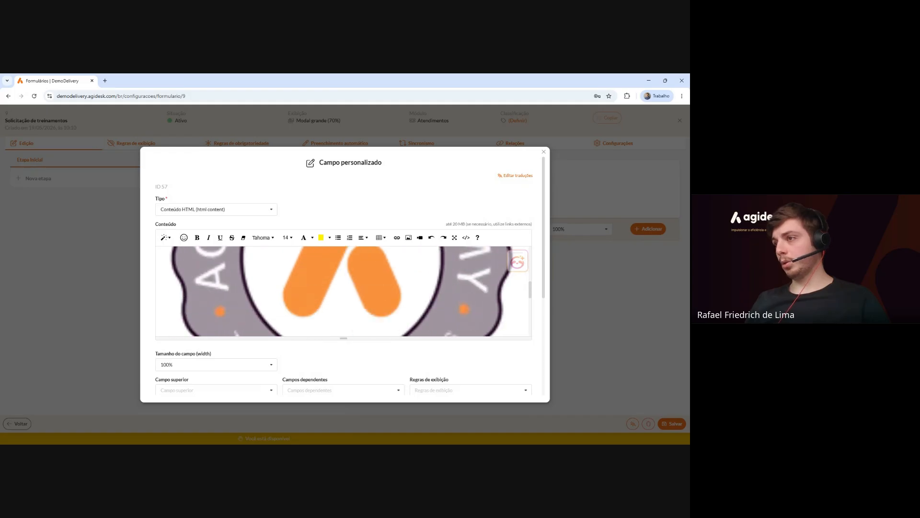
Shrink the badge image to 25% and save the HTML content field.
left_click(398, 277)
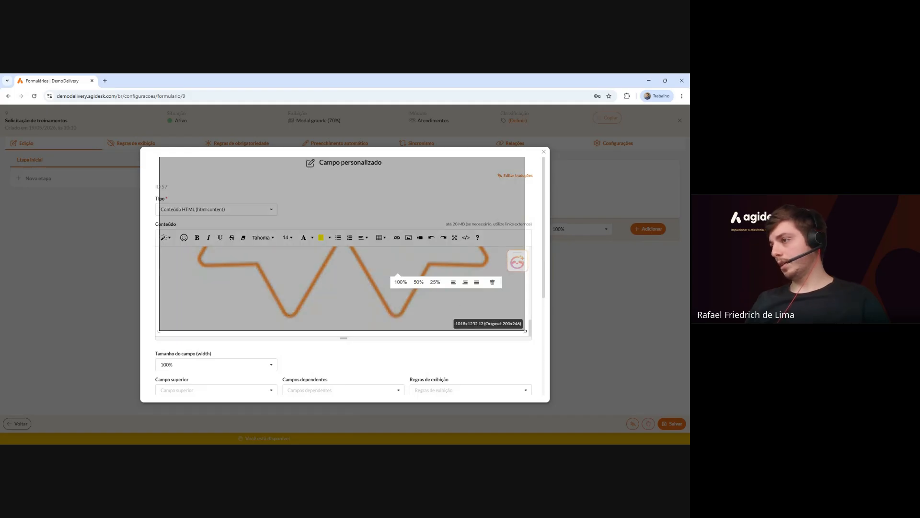
left_click(418, 282)
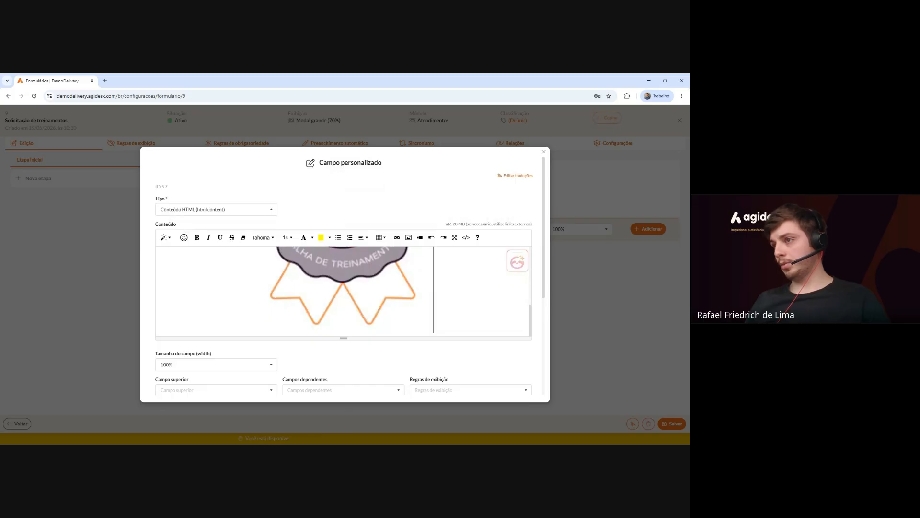
scroll(420, 285, "up", 5)
left_click(416, 301)
left_click(385, 302)
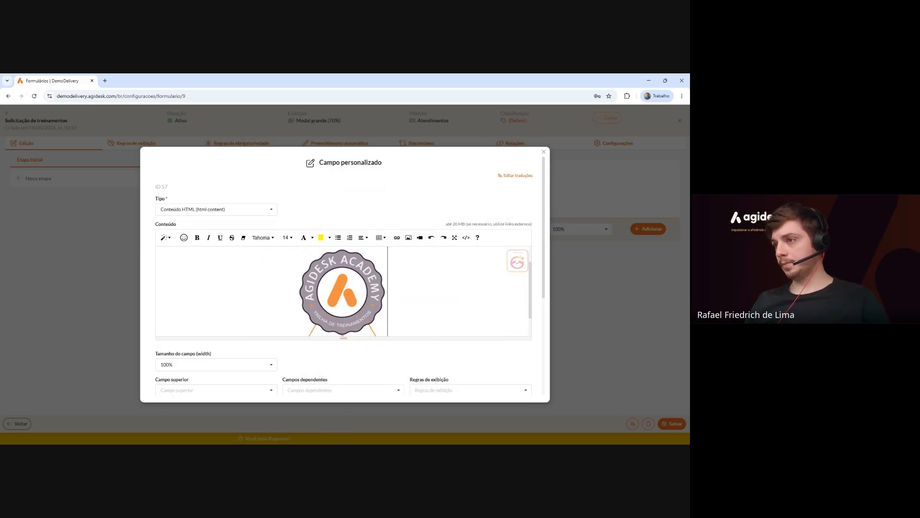
scroll(385, 302, "up", 2)
scroll(385, 302, "down", 3)
scroll(343, 288, "down", 1)
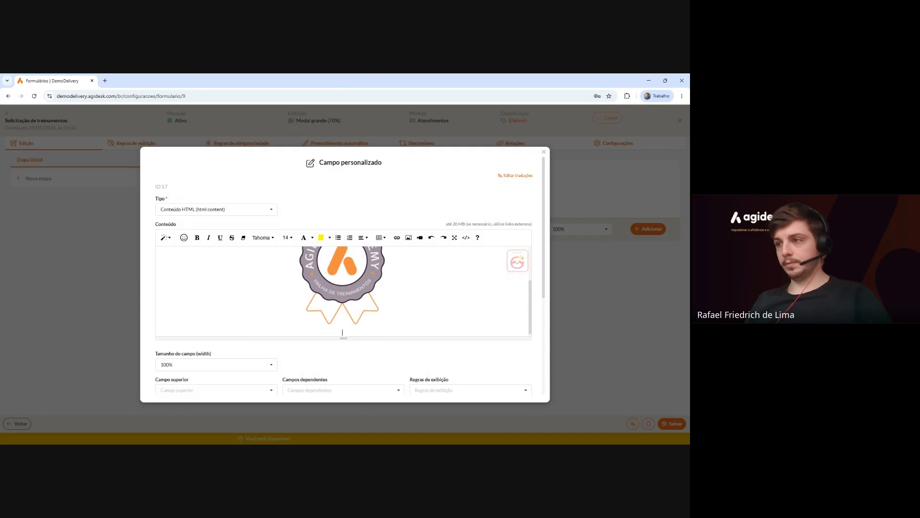
scroll(322, 351, "down", 4)
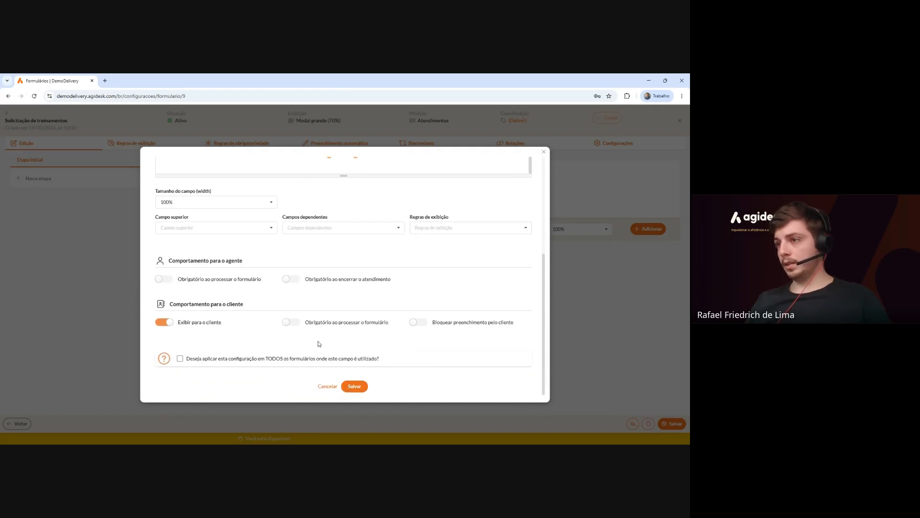
left_click(357, 388)
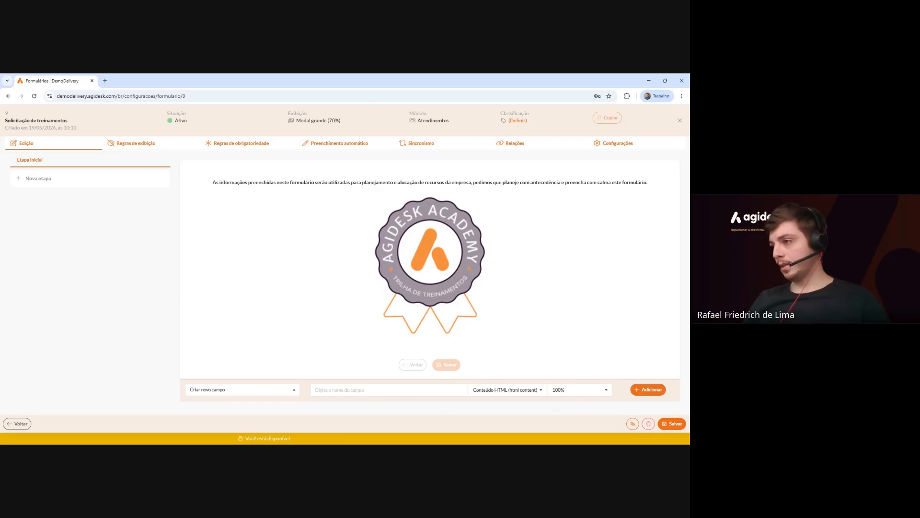
Add a 50%-wide Lista com pesquisa field named 'Grupo de treinamento'.
left_click(580, 390)
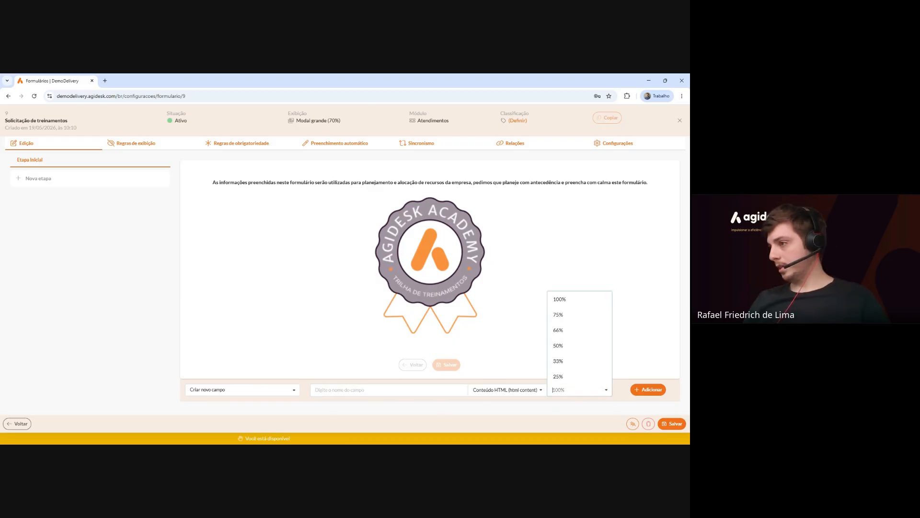
left_click(582, 348)
left_click(508, 389)
scroll(492, 328, "down", 3)
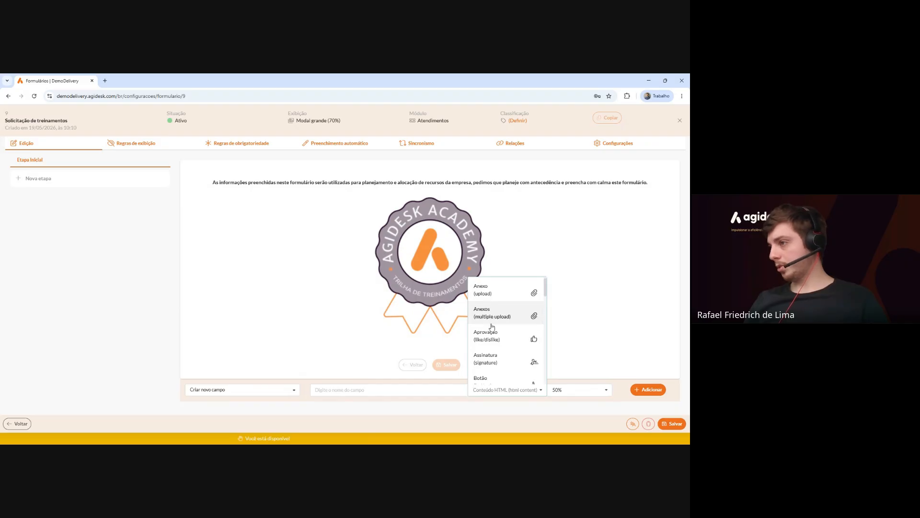
scroll(493, 327, "down", 5)
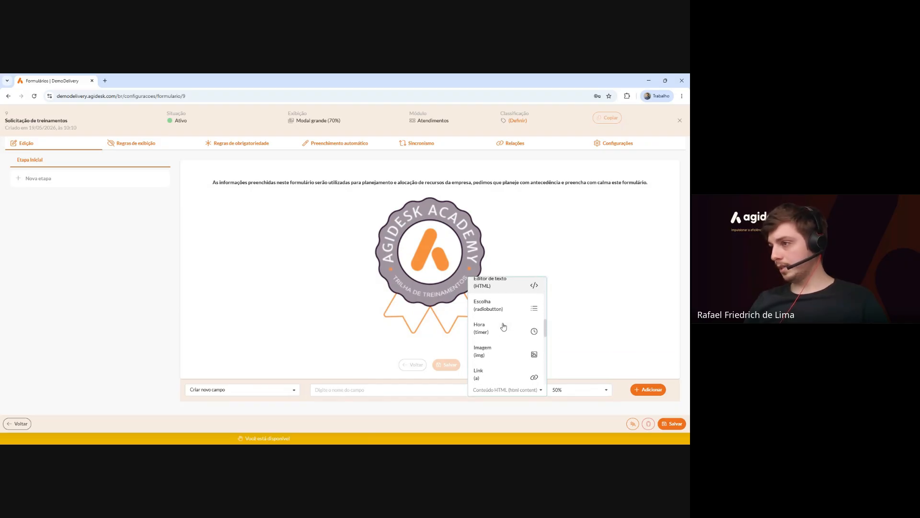
left_click(507, 329)
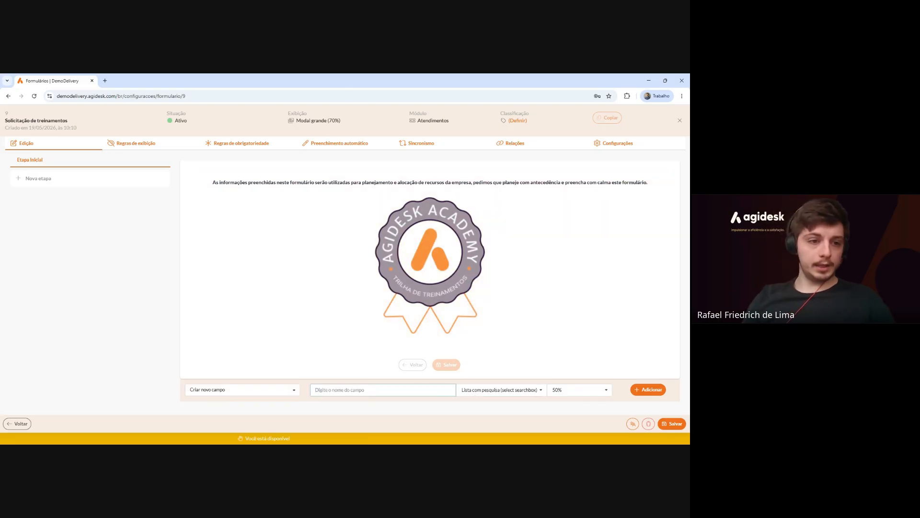
type("Assunto d")
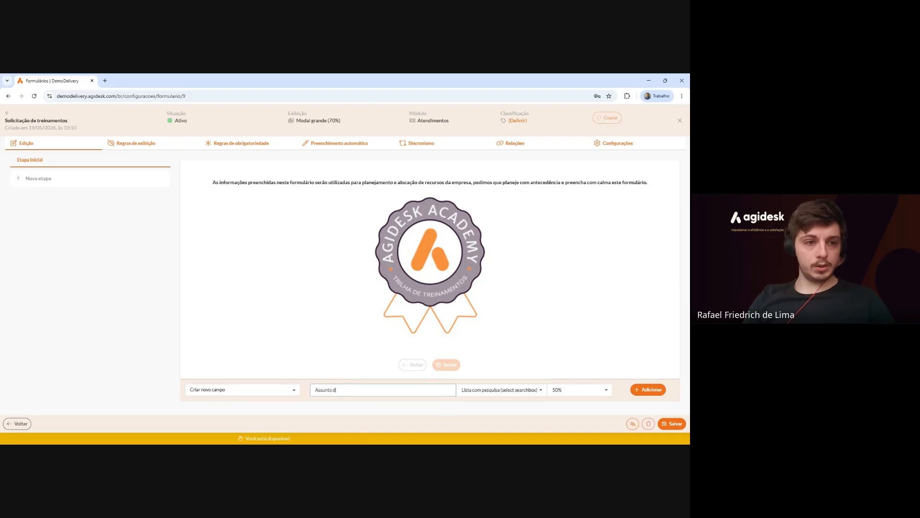
type("o")
key("BackSpace")
key("BackSpace")
key("BackSpace")
key("BackSpace")
key("BackSpace")
key("BackSpace")
key("BackSpace")
type("Grupo")
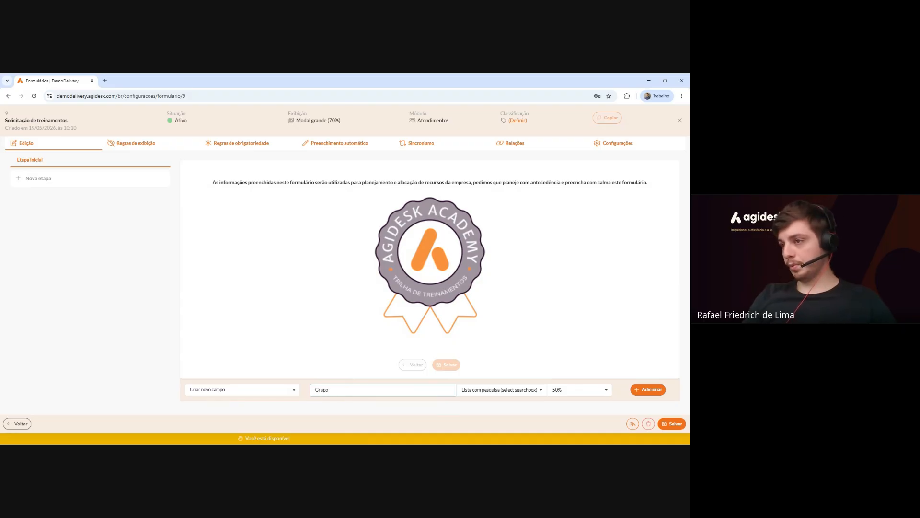
type(" de treinamento")
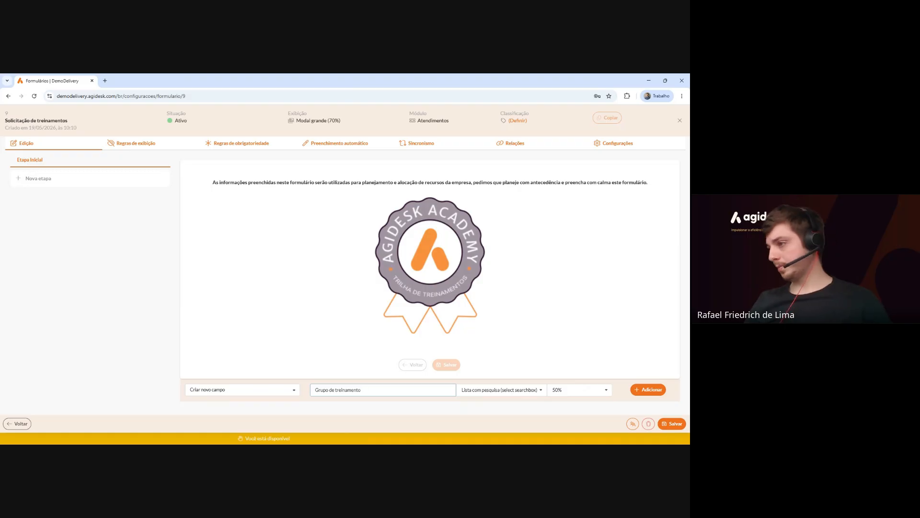
left_click(648, 389)
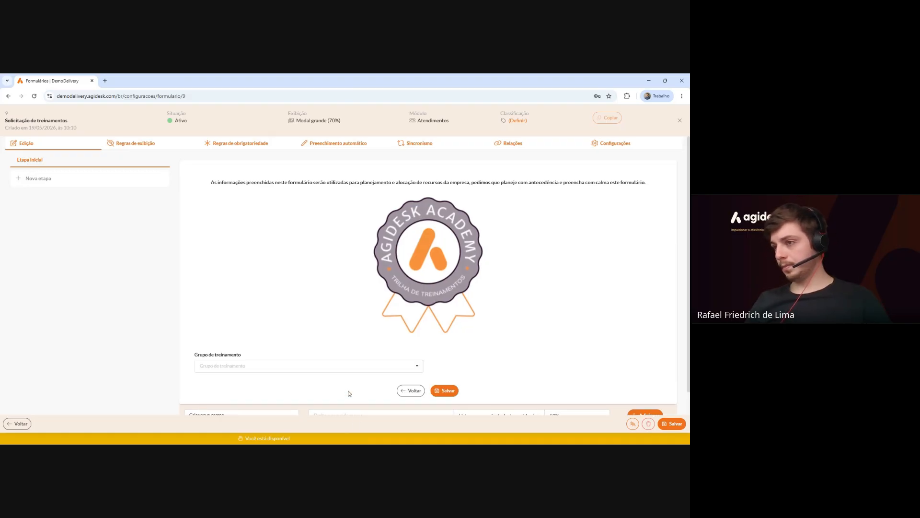
Add a second half-width searchable list field named 'Assunto do treinamento' beside it.
scroll(355, 397, "down", 1)
type("Ass")
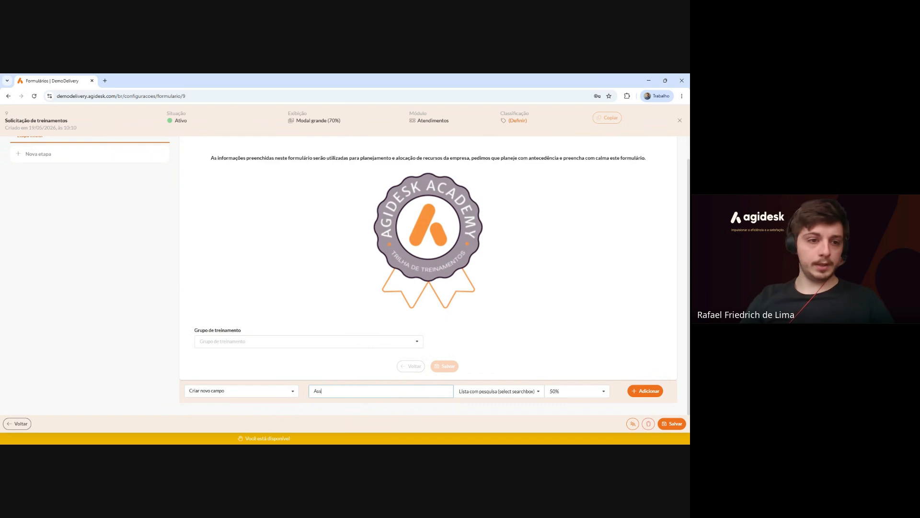
type("unto do treinamento")
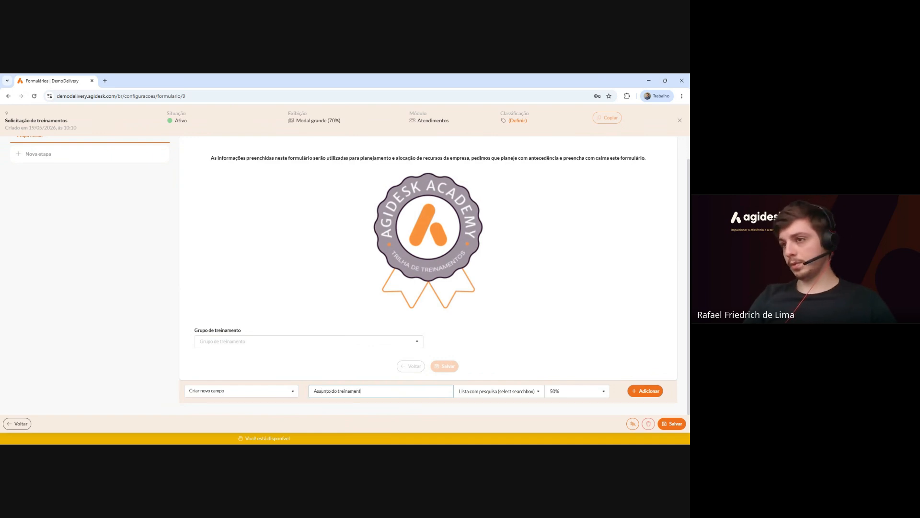
left_click(645, 391)
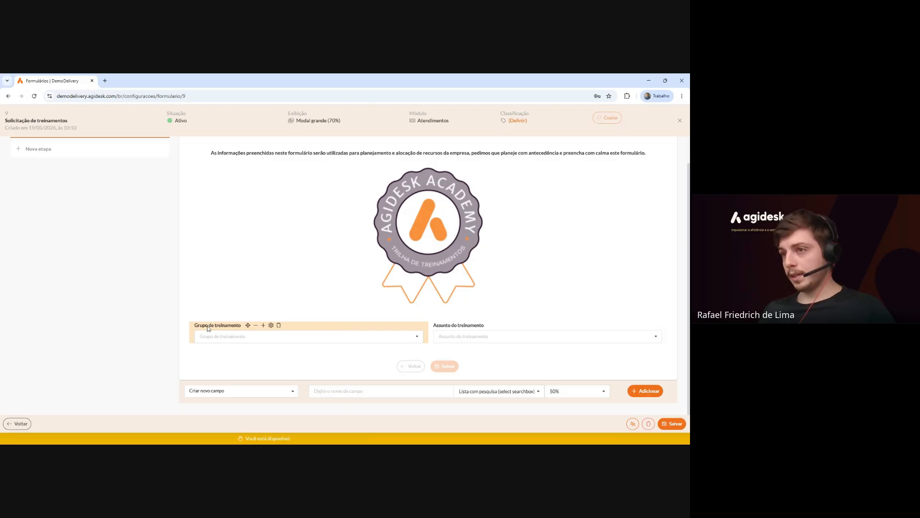
Save 'Políticas Internas' as the first option of the Grupo de treinamento field.
left_click(272, 325)
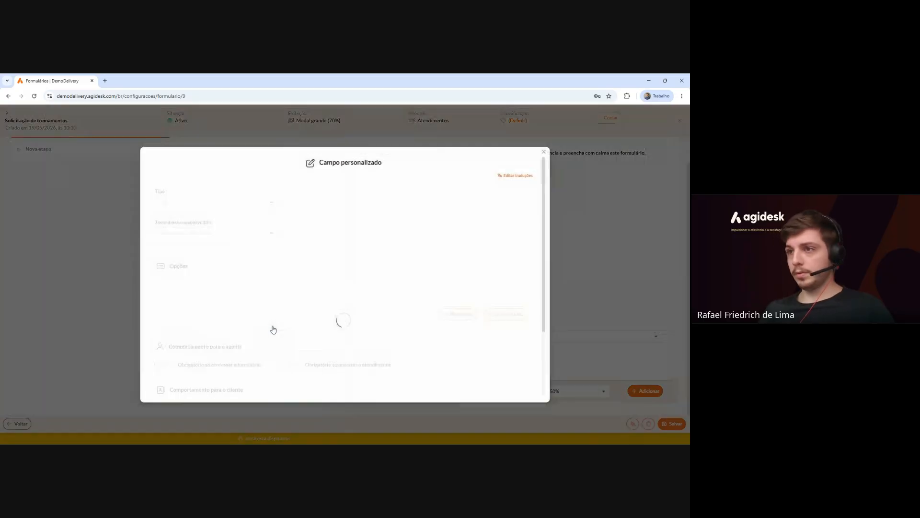
scroll(199, 285, "down", 1)
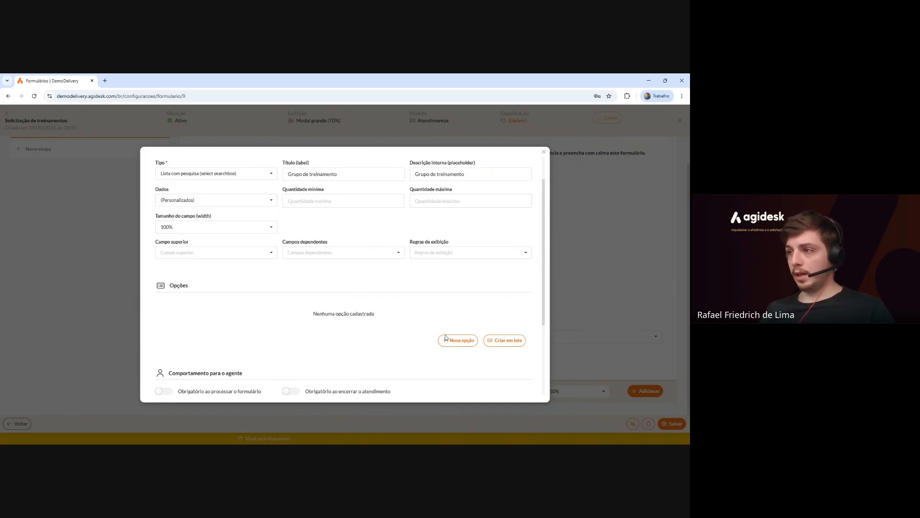
scroll(378, 326, "down", 1)
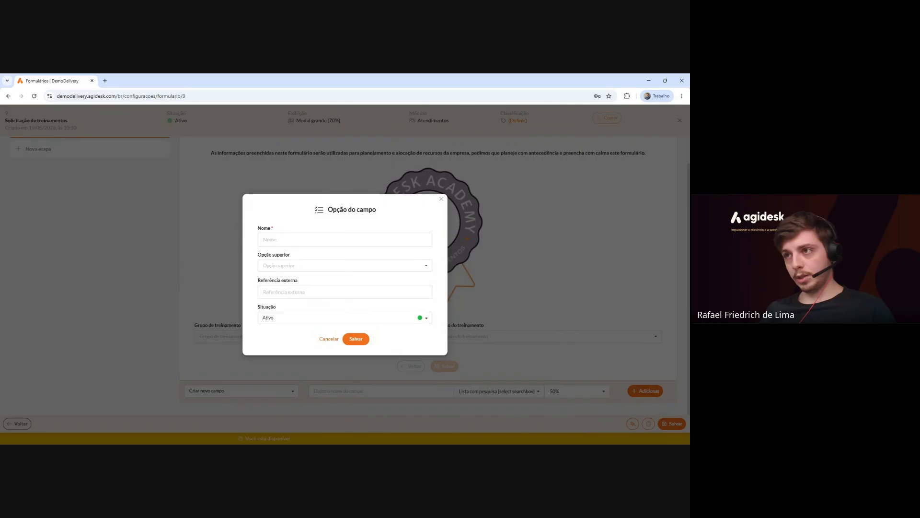
left_click(288, 239)
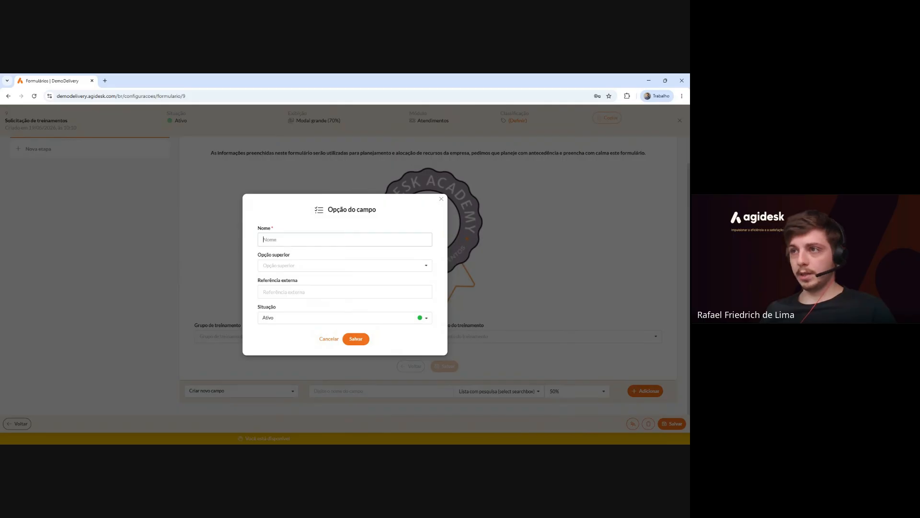
type("Políticas I")
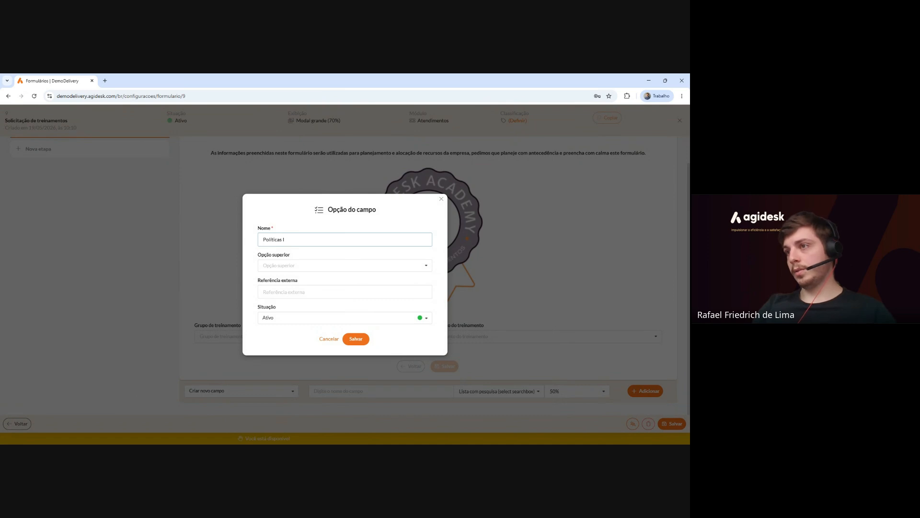
type("tnternas")
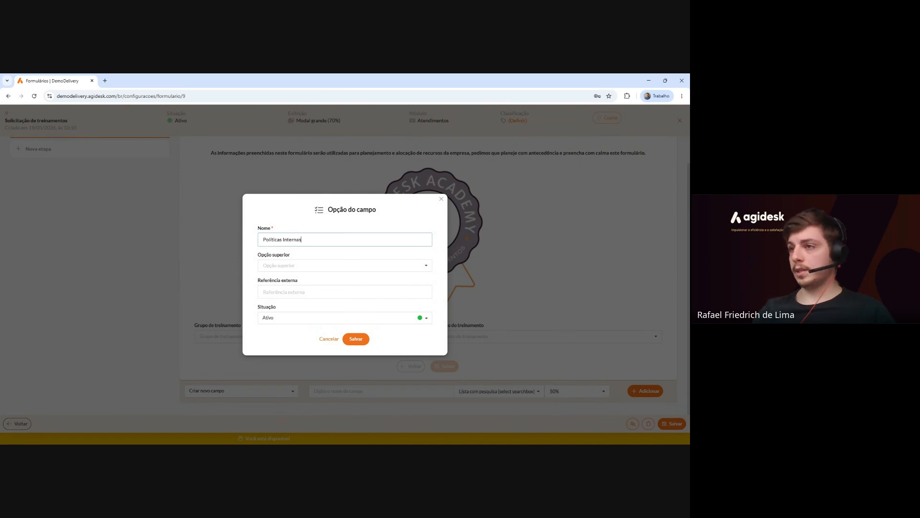
left_click(357, 337)
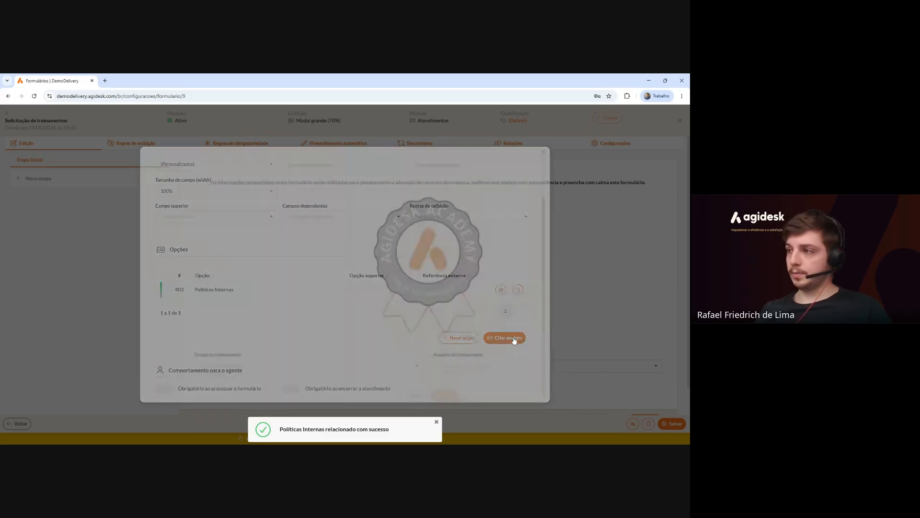
Batch-create the options 'Sistemas e tecnologias' and 'Softskills' for Grupo de treinamento.
left_click(350, 253)
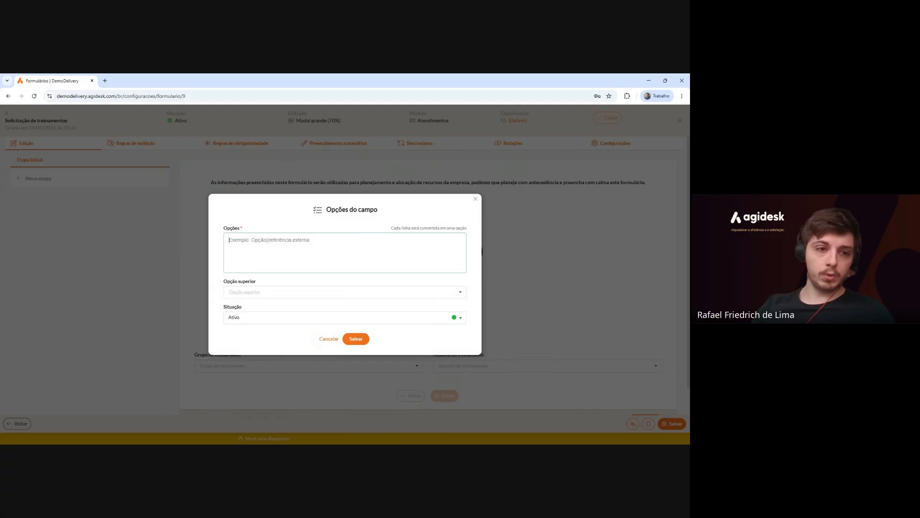
type("Sistemas ")
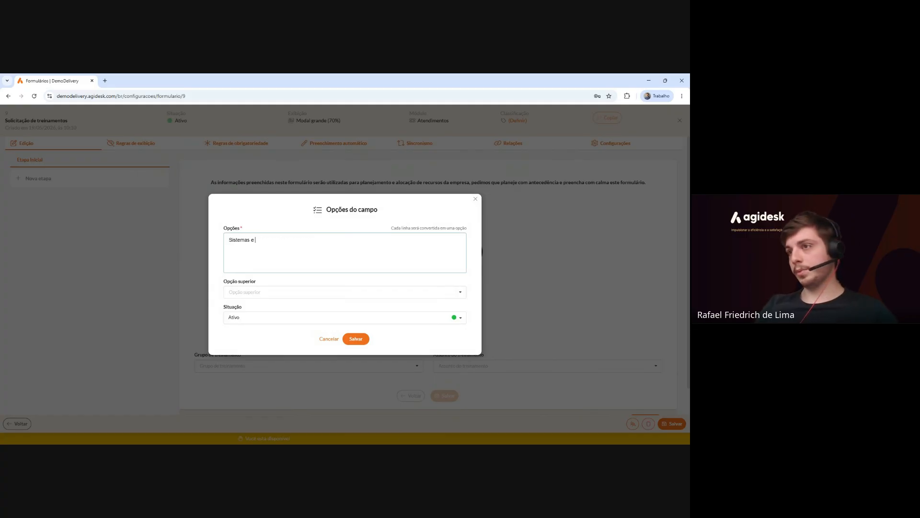
type("e tecnologias")
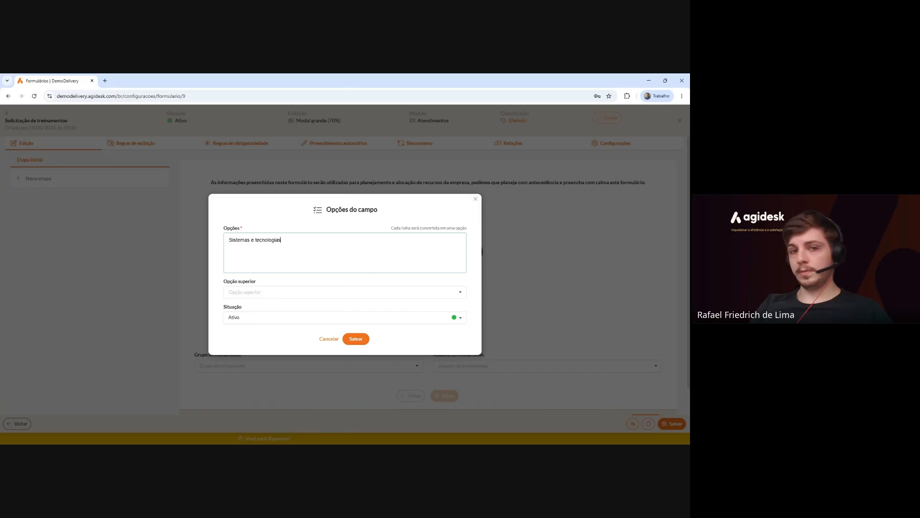
key("Return")
type("Softskills")
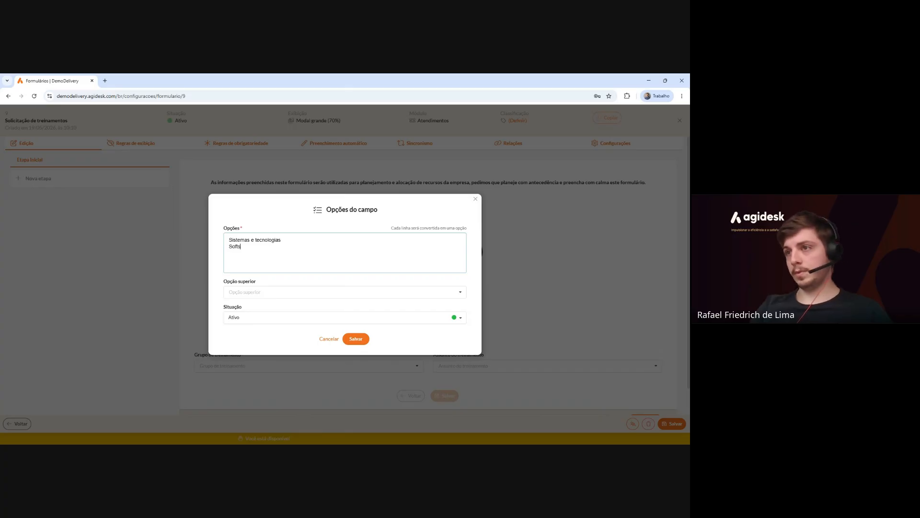
left_click(363, 339)
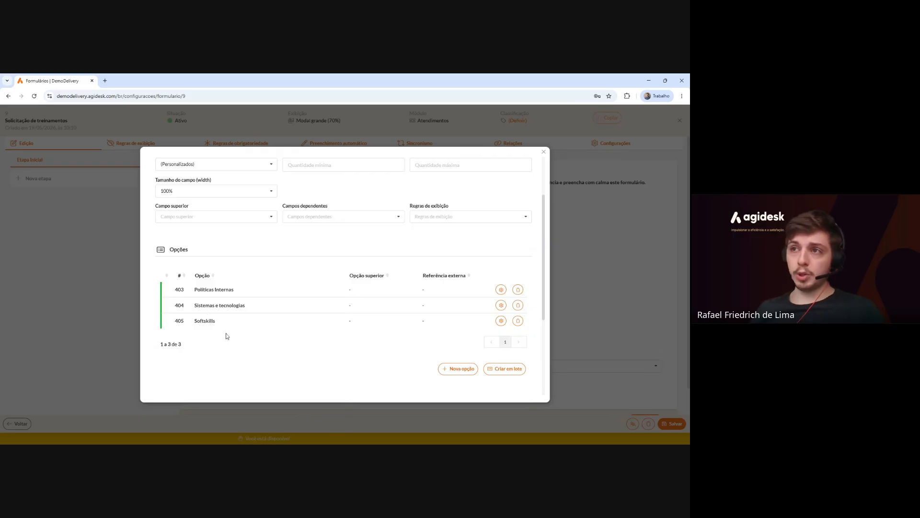
scroll(228, 336, "up", 1)
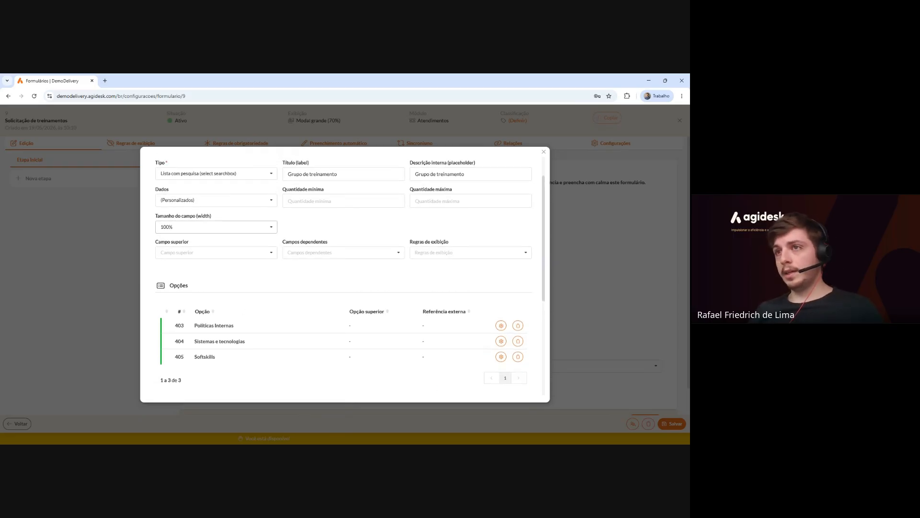
Set Assunto do treinamento as dependent field, require Grupo for agent and client, and save.
left_click(336, 252)
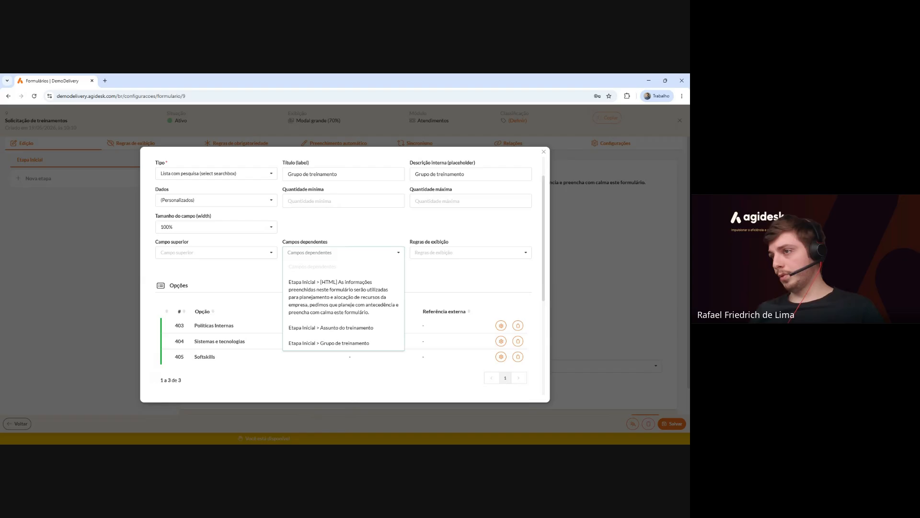
scroll(333, 294, "down", 1)
left_click(333, 294)
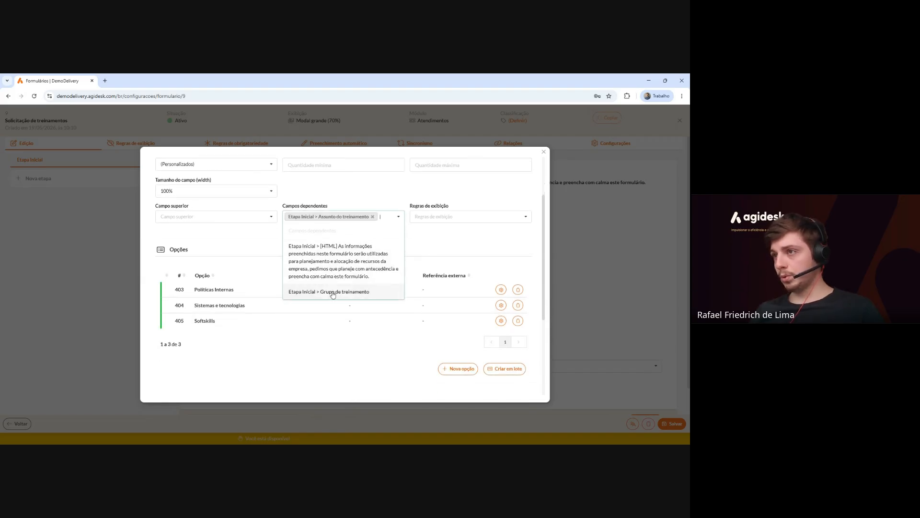
left_click(417, 246)
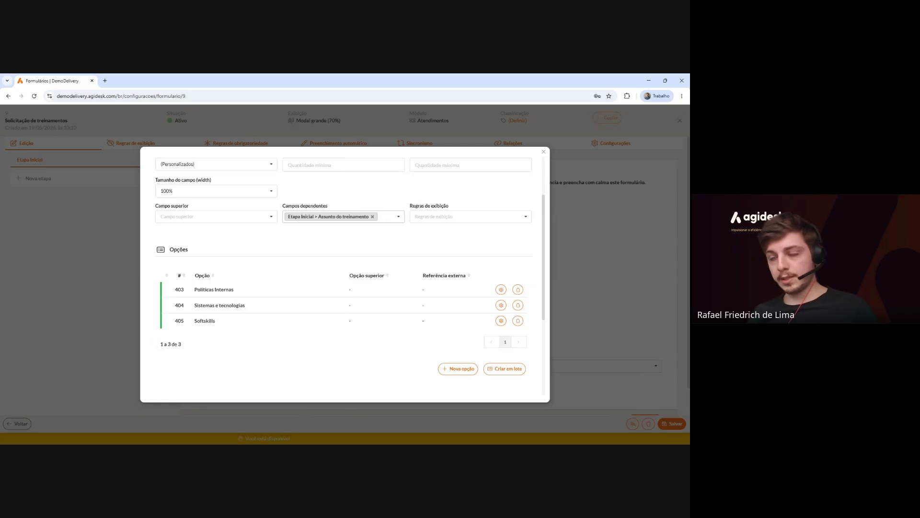
scroll(335, 251, "down", 3)
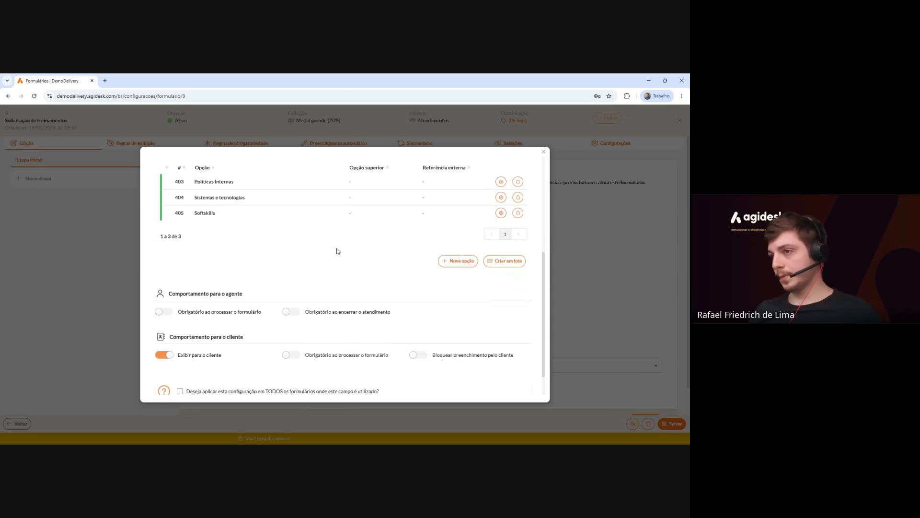
left_click(163, 312)
left_click(291, 355)
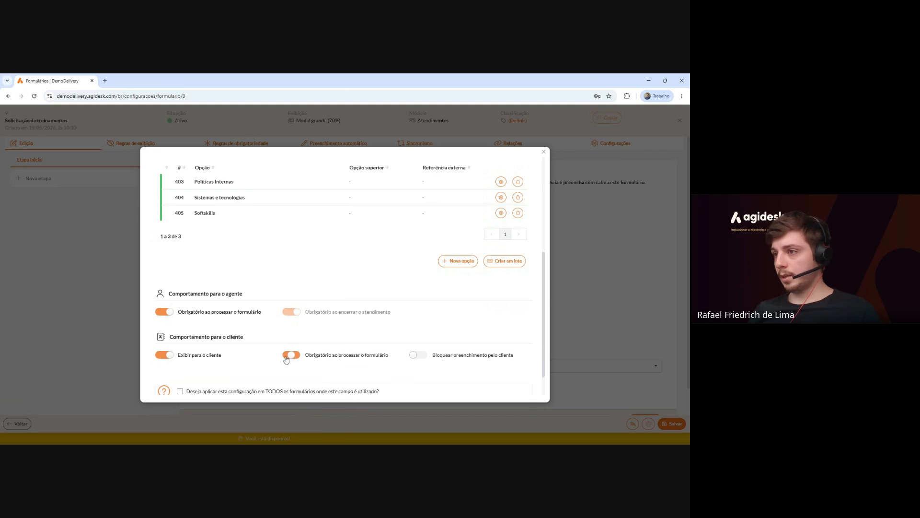
scroll(394, 317, "down", 1)
left_click(363, 387)
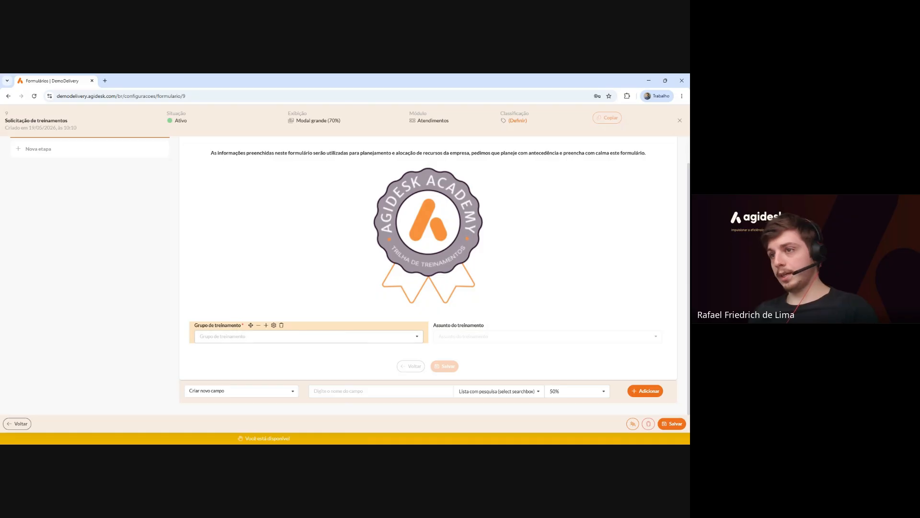
left_click(269, 336)
left_click(267, 370)
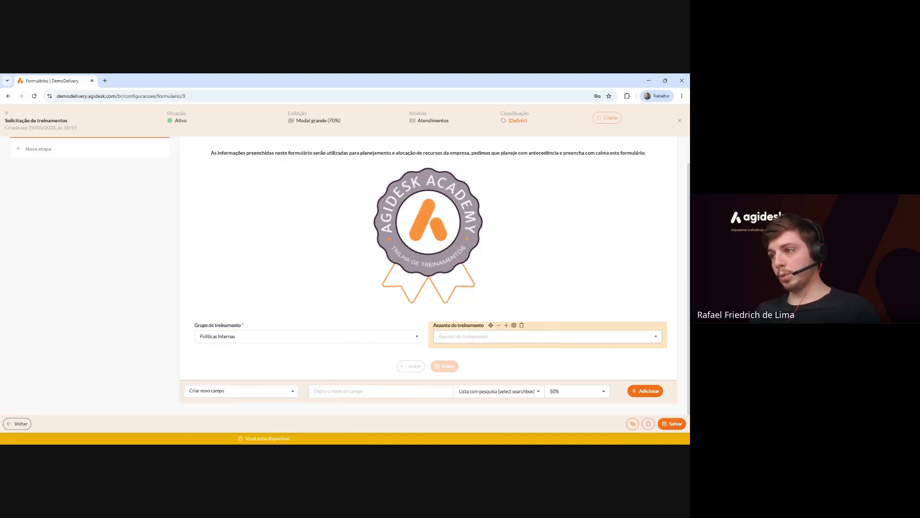
left_click(527, 336)
left_click(274, 336)
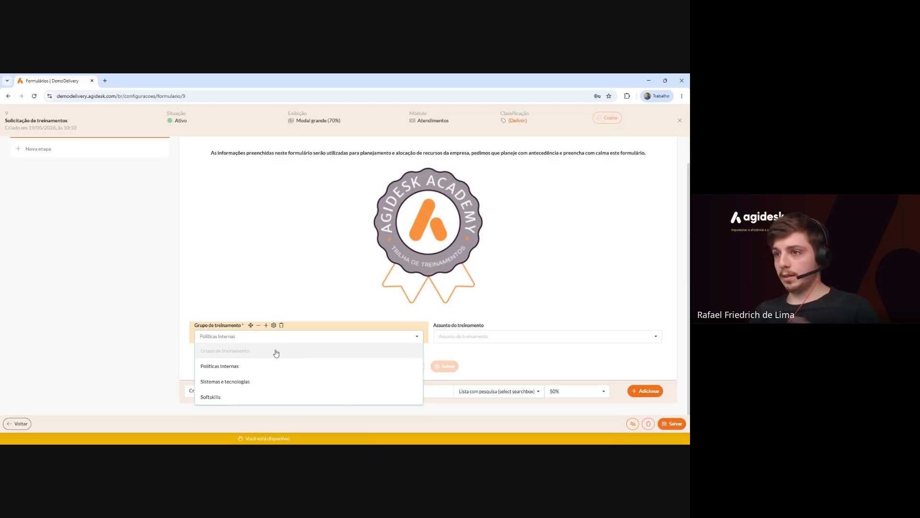
left_click(274, 352)
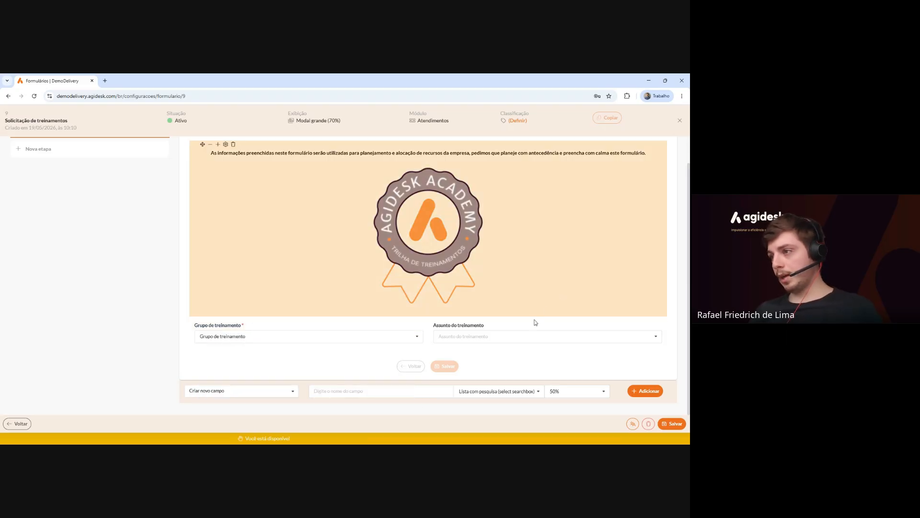
mouse_move(515, 328)
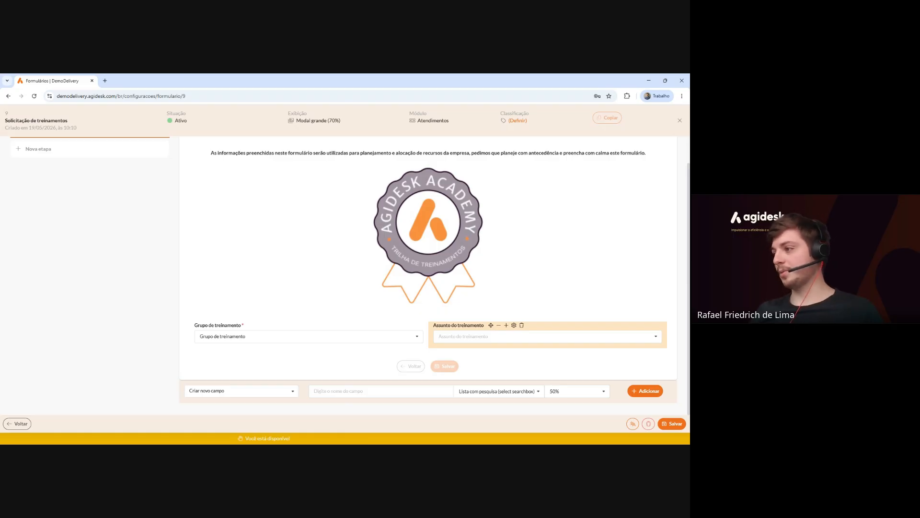
Batch-add Segurança, Ética e responsabilidade social and Outro to Assunto do treinamento under Políticas Internas.
left_click(513, 325)
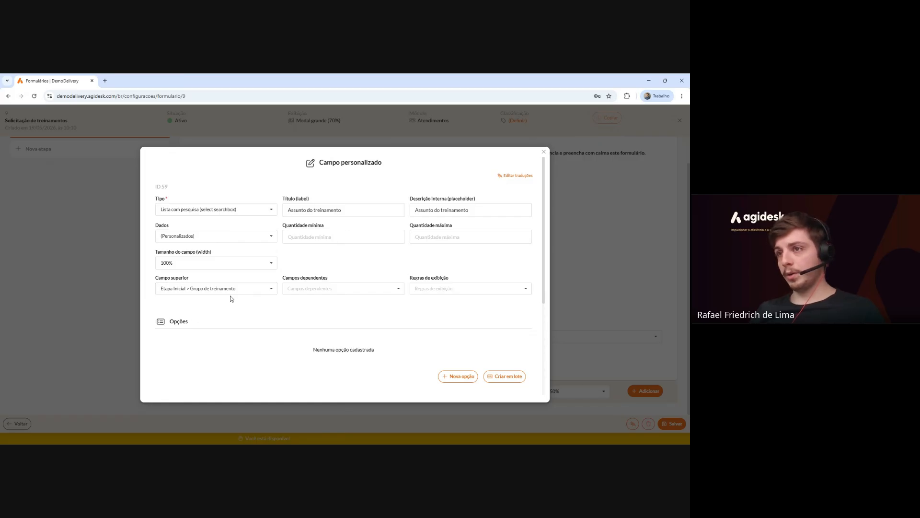
scroll(390, 291, "down", 2)
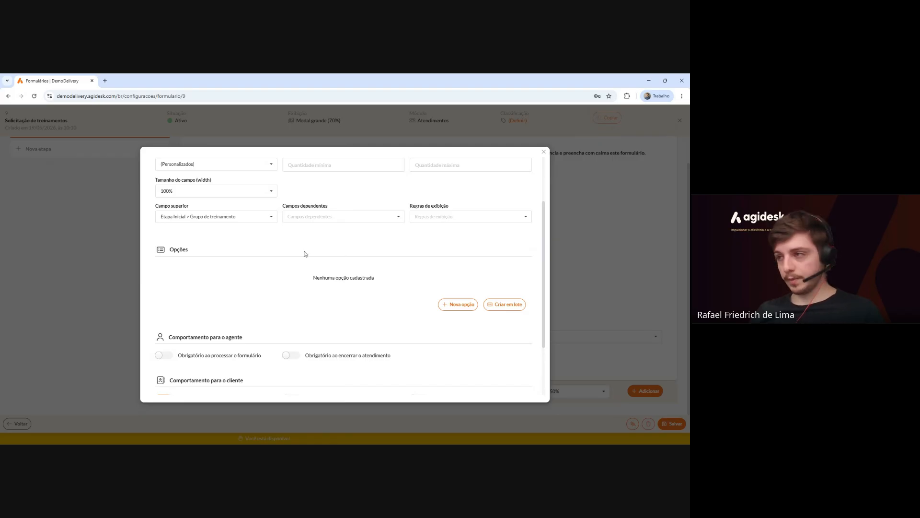
left_click(505, 312)
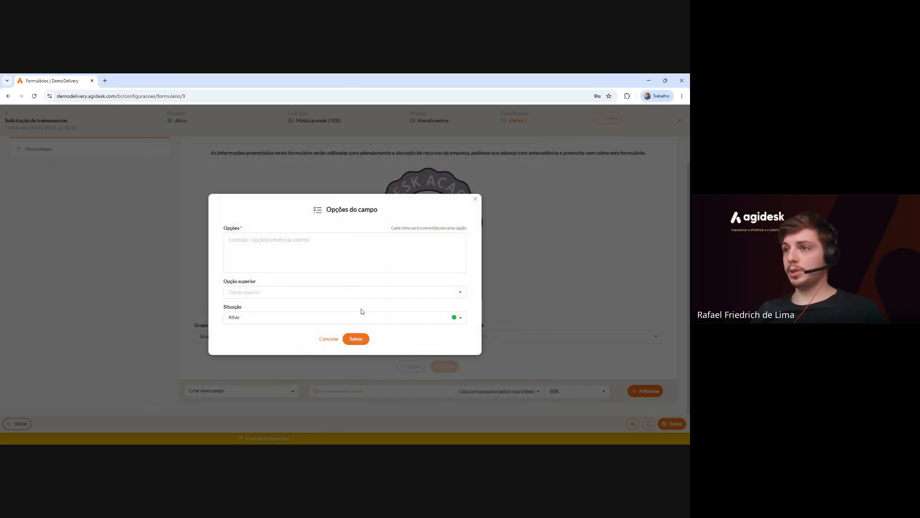
left_click_drag(221, 284, 267, 283)
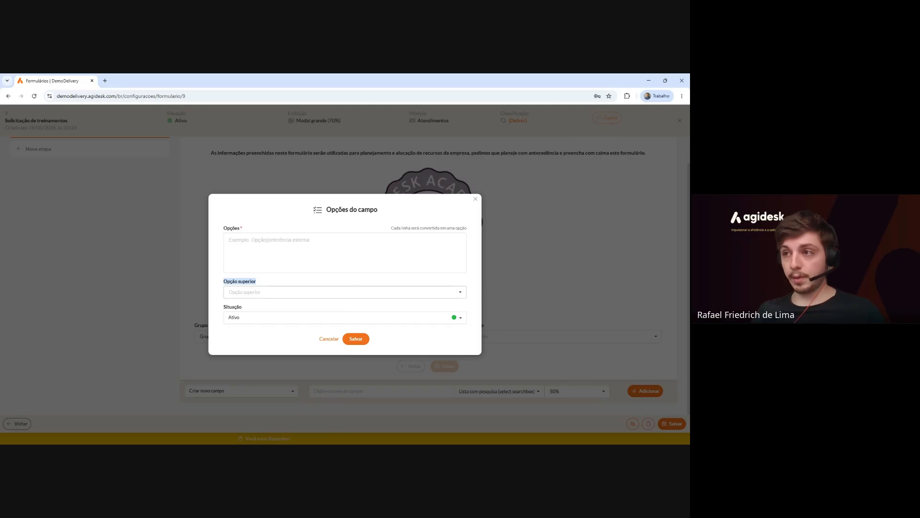
left_click(258, 292)
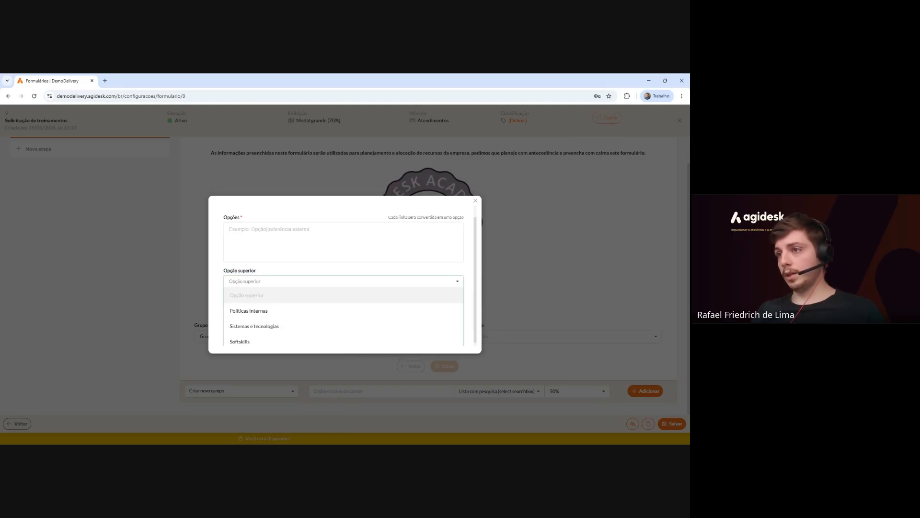
left_click(265, 312)
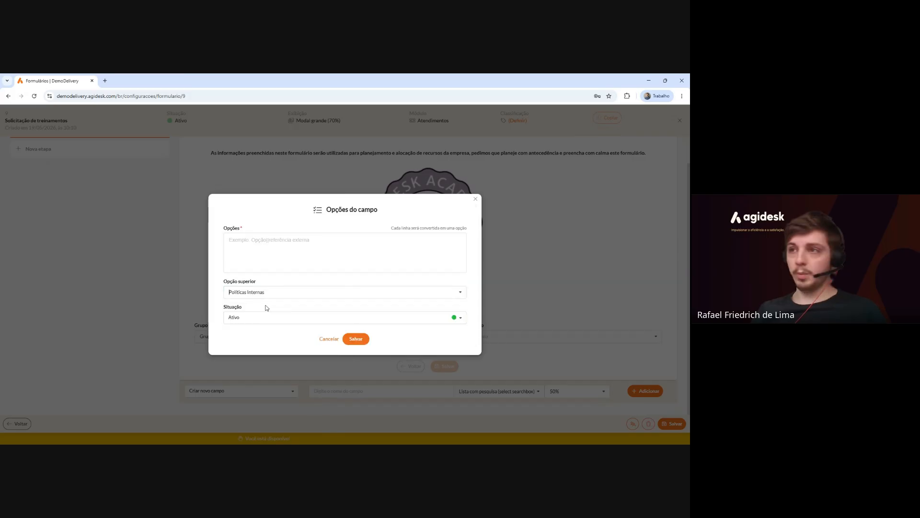
left_click(267, 252)
type("Seguran")
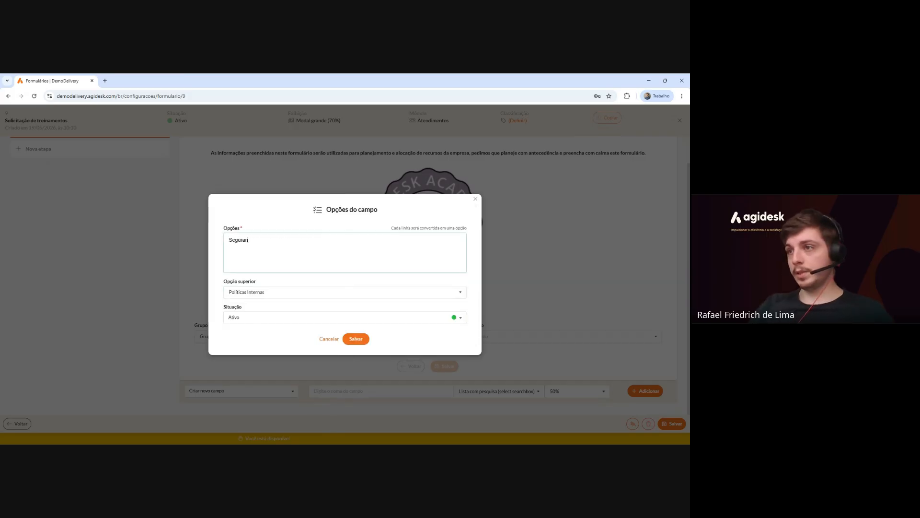
type("ça")
key("Return")
type("É")
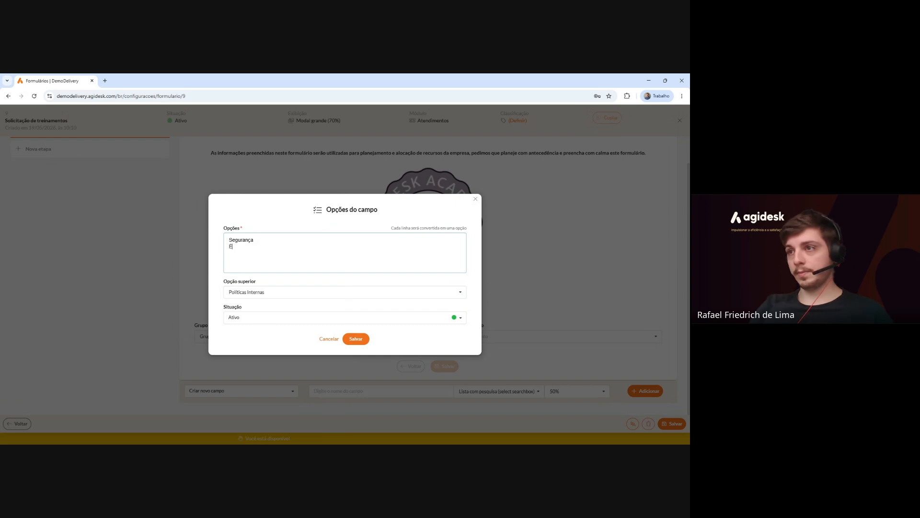
type("tica e responsabil")
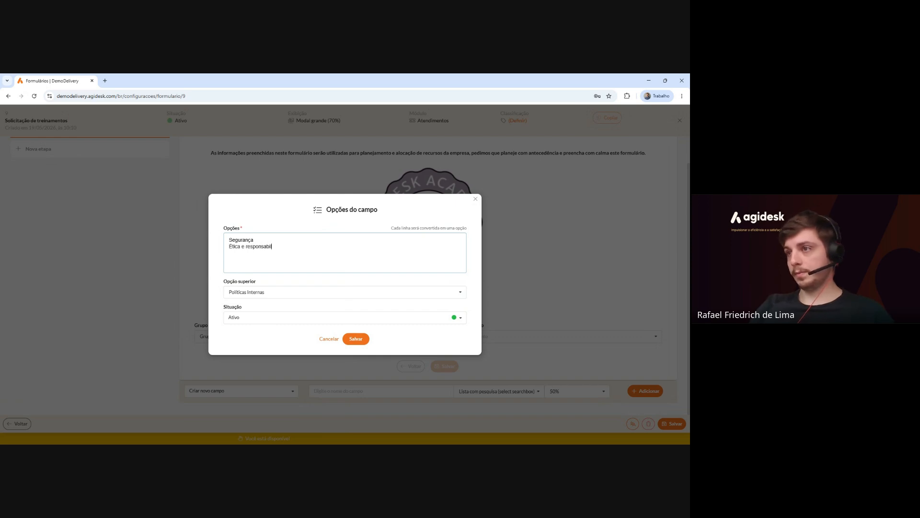
type("idade social ")
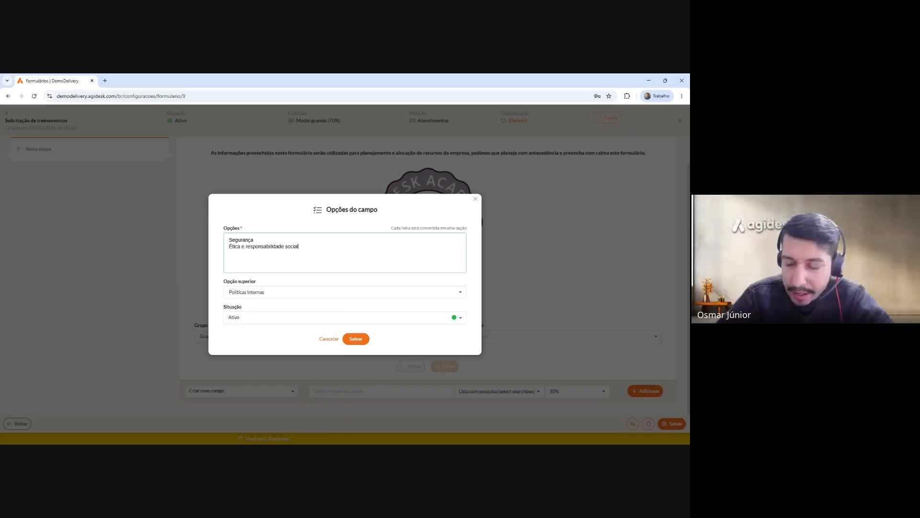
type("Outro")
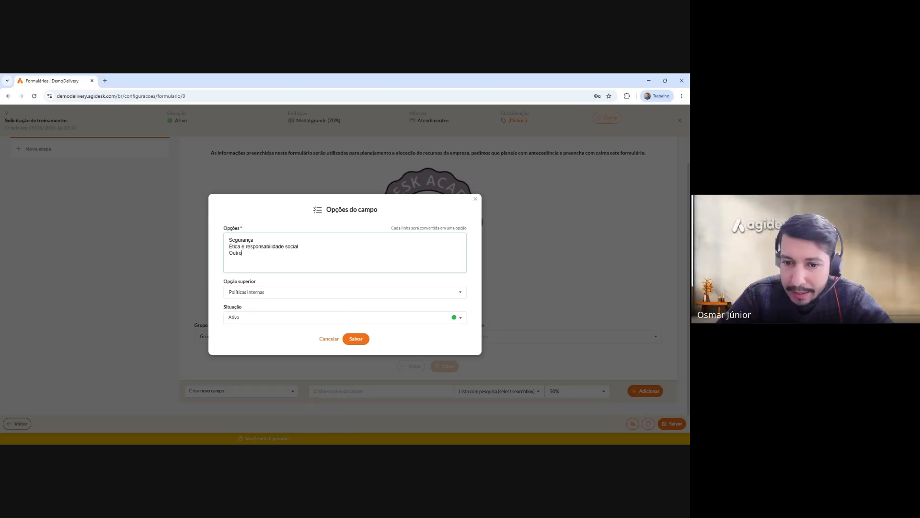
left_click(356, 339)
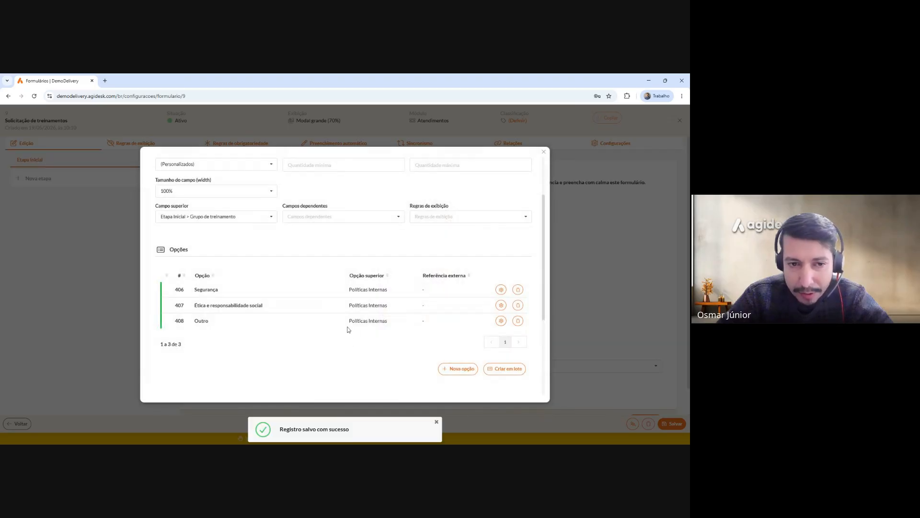
scroll(448, 360, "down", 1)
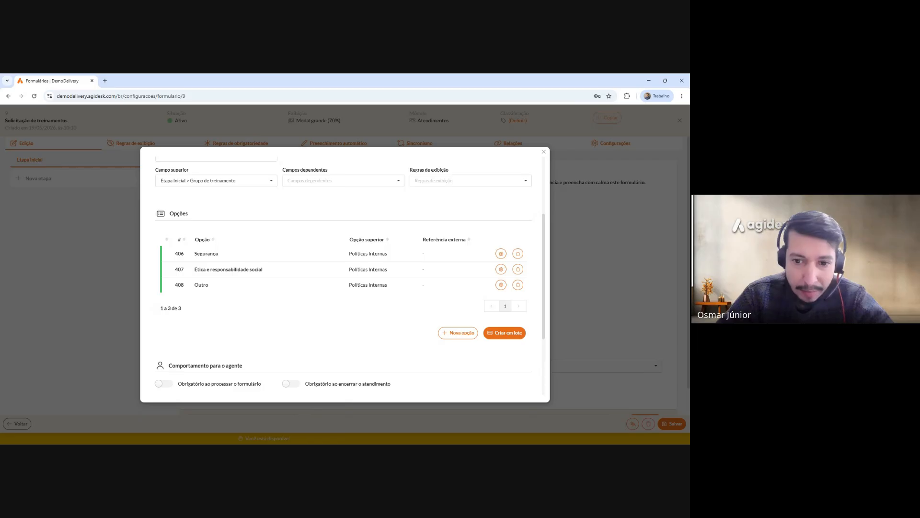
Batch-create the subjects Agidesk, Inteligência artificial and Outro with Sistemas e tecnologias as the parent group.
left_click(509, 335)
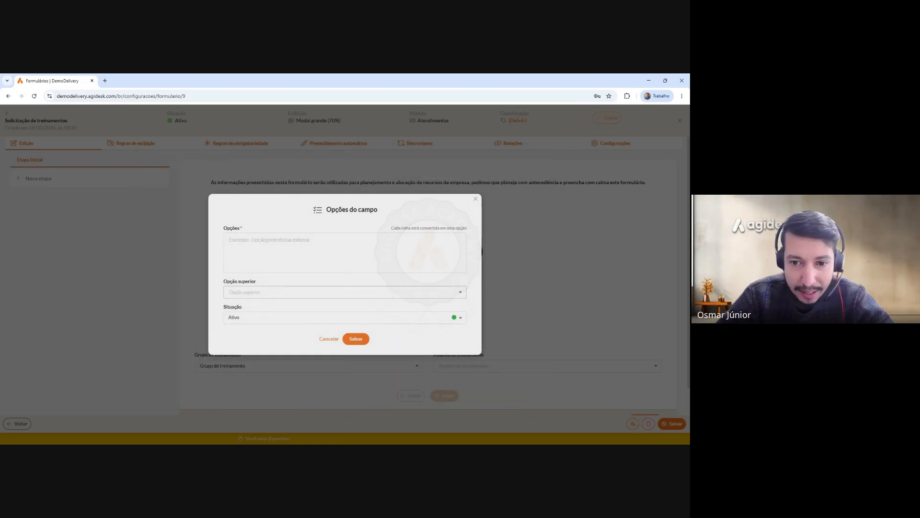
type("Agidesk")
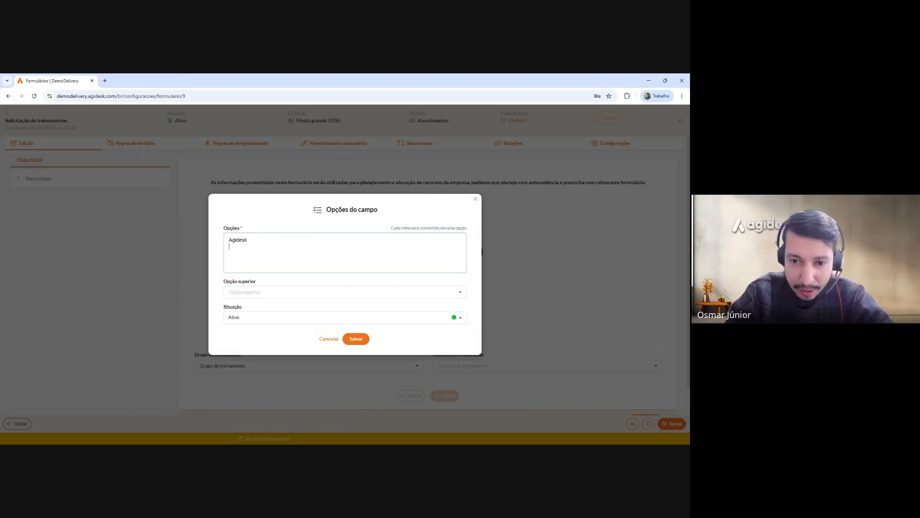
key("Return")
type("Inteligência")
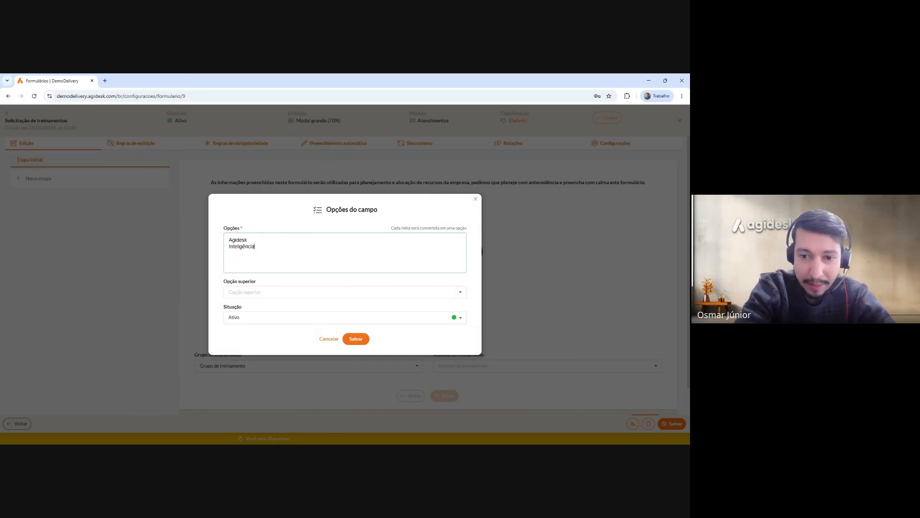
type(" Artif")
key("BackSpace")
key("BackSpace")
key("BackSpace")
key("BackSpace")
key("BackSpace")
type("art")
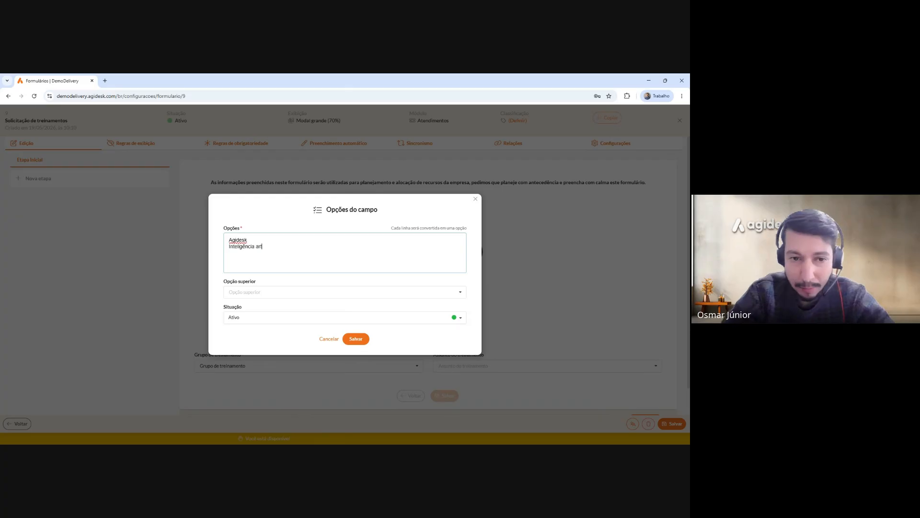
type("ificial O")
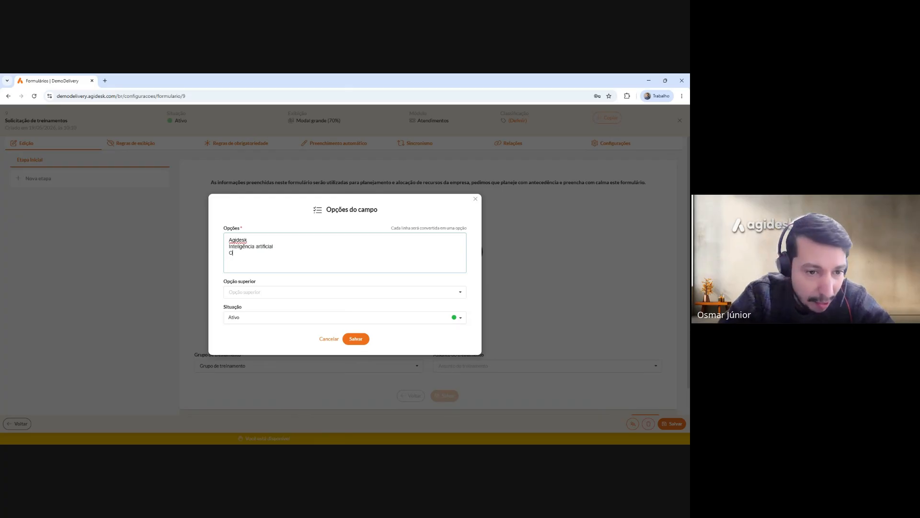
type("utro")
left_click(273, 291)
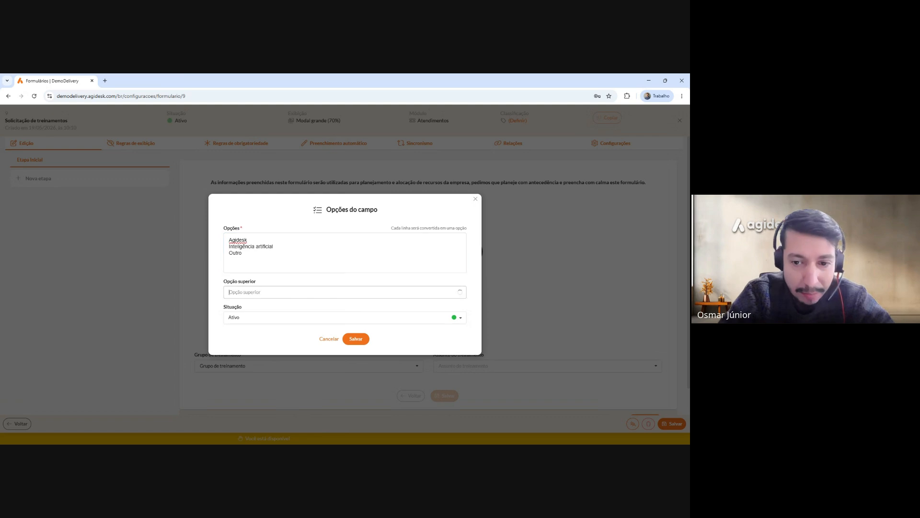
left_click(258, 326)
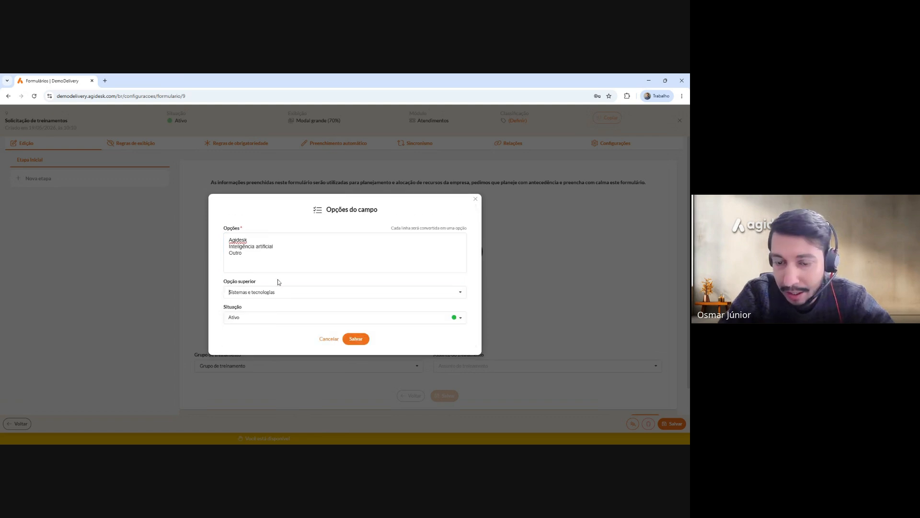
left_click(356, 339)
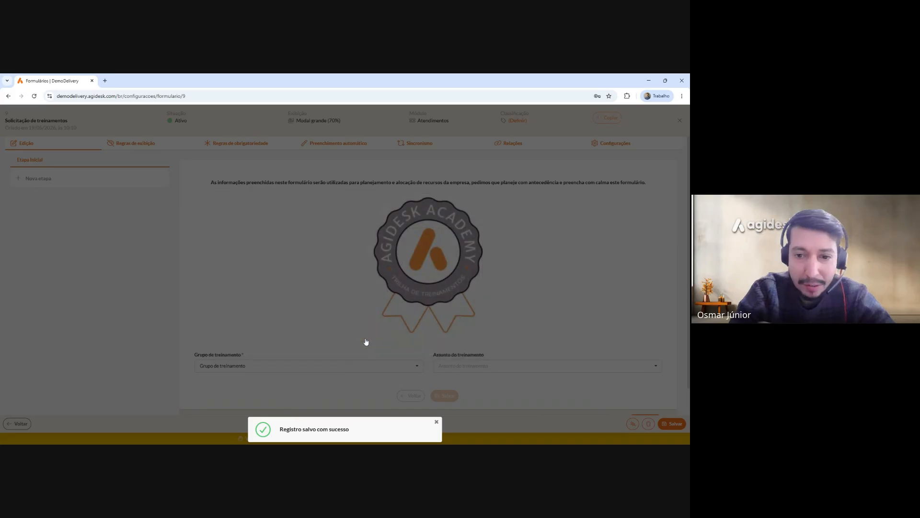
scroll(392, 344, "down", 1)
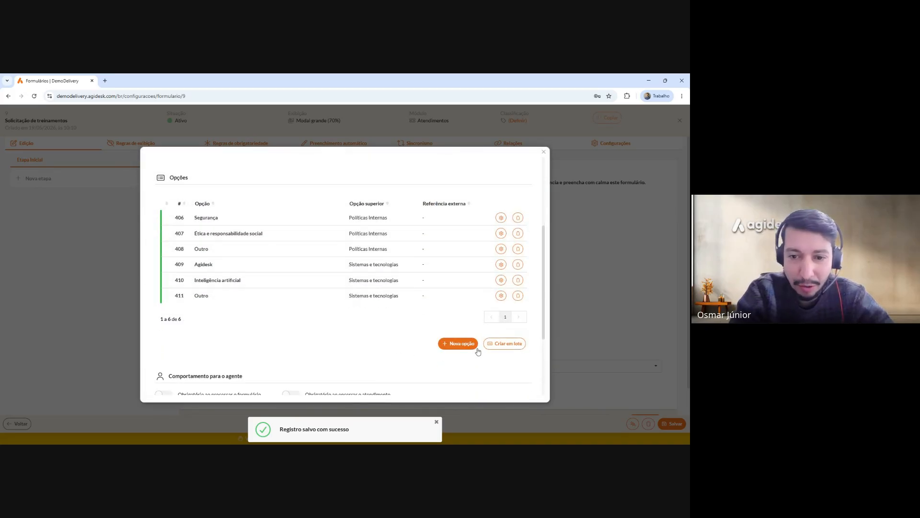
Batch-create the subjects Liderança, Comunicação and Outro with Softskills as the parent group.
left_click(496, 344)
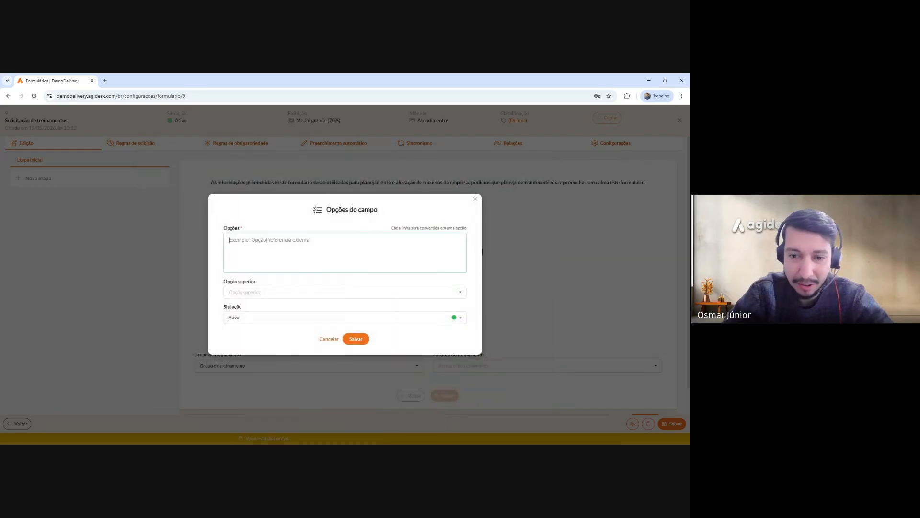
type("Sof")
key("ctrl+a")
type("Liderança ")
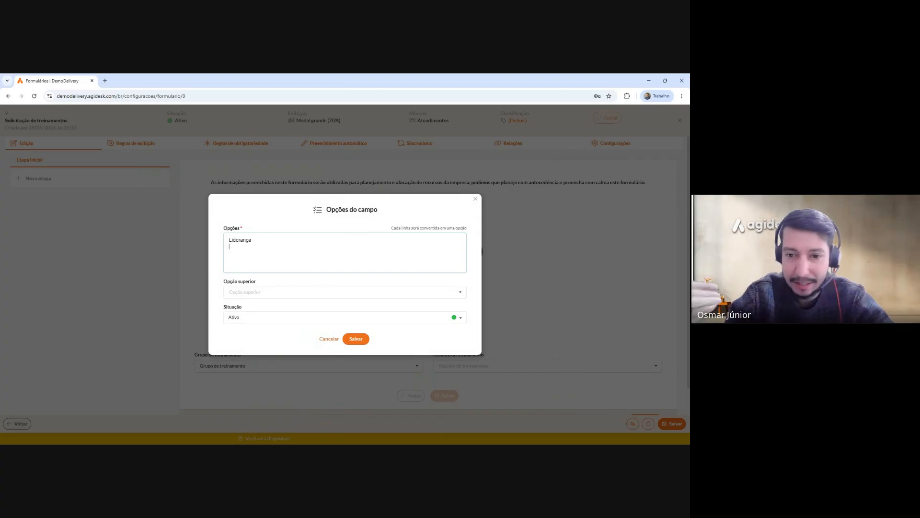
type("Comunicação")
key("Return")
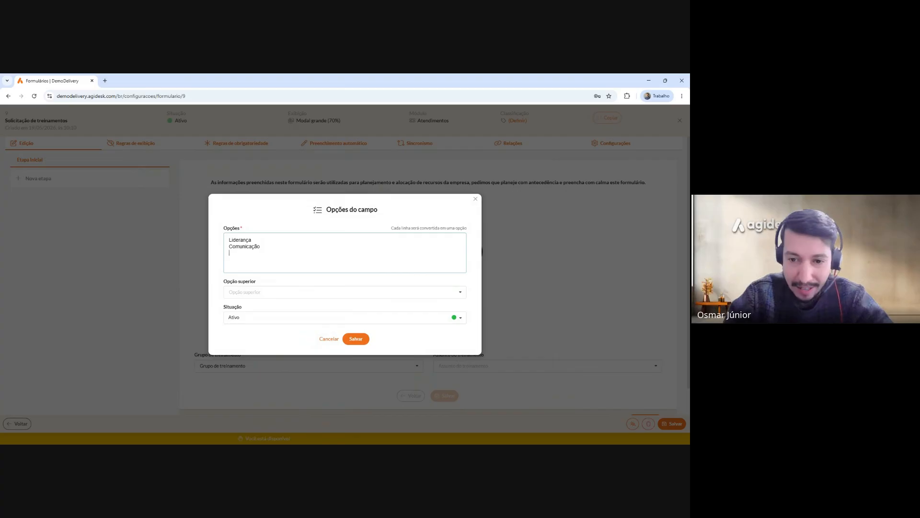
type("Outro")
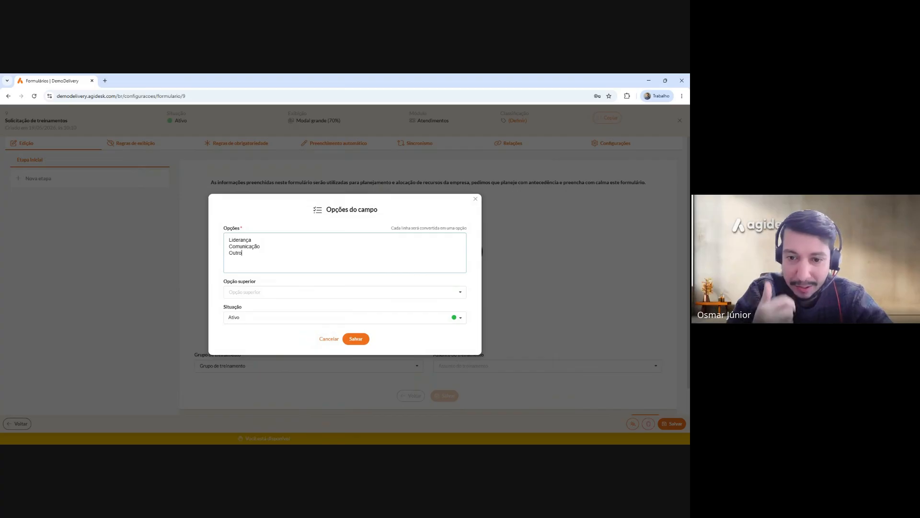
left_click(286, 288)
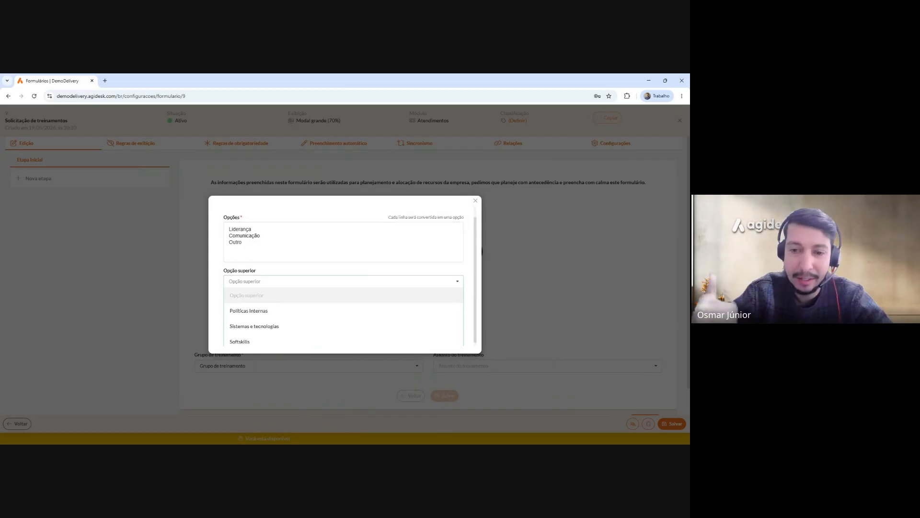
left_click(260, 340)
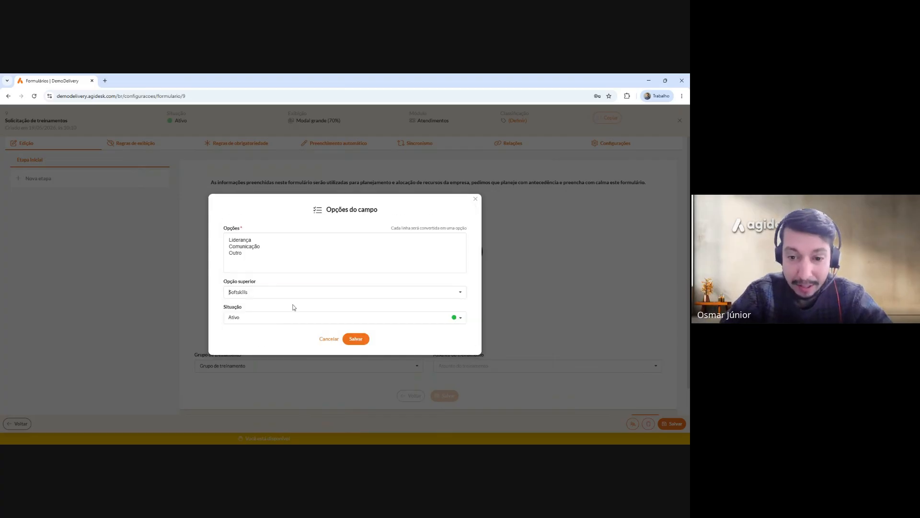
left_click(351, 339)
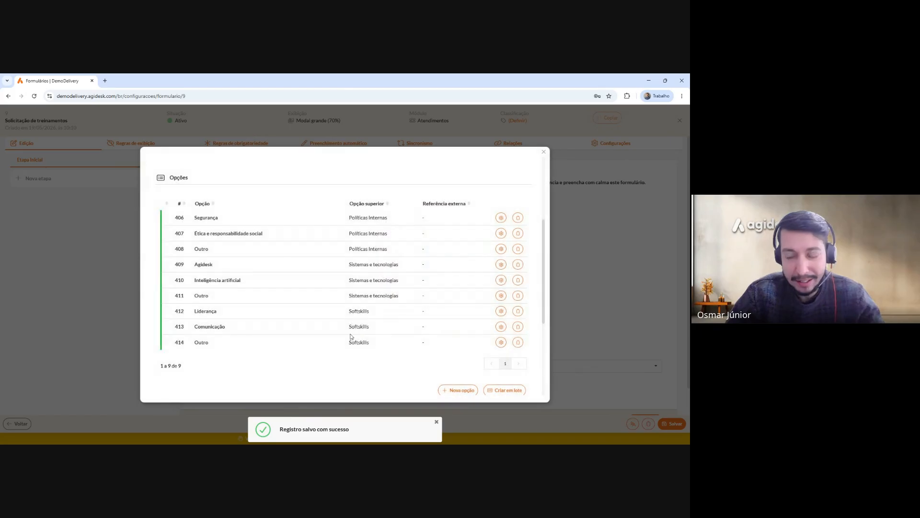
scroll(351, 337, "down", 3)
Turn on 'Obrigatório ao processar o formulário' for agents and clients, then save the field settings.
left_click(168, 282)
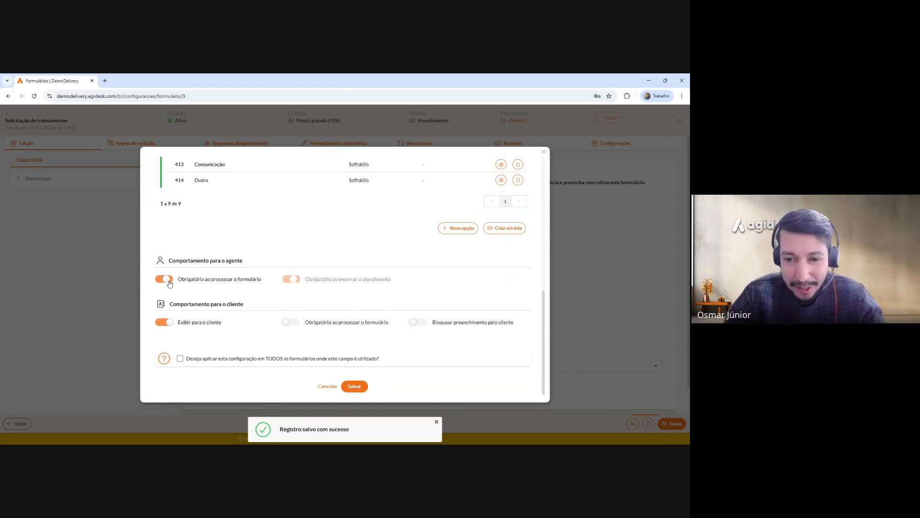
left_click(292, 323)
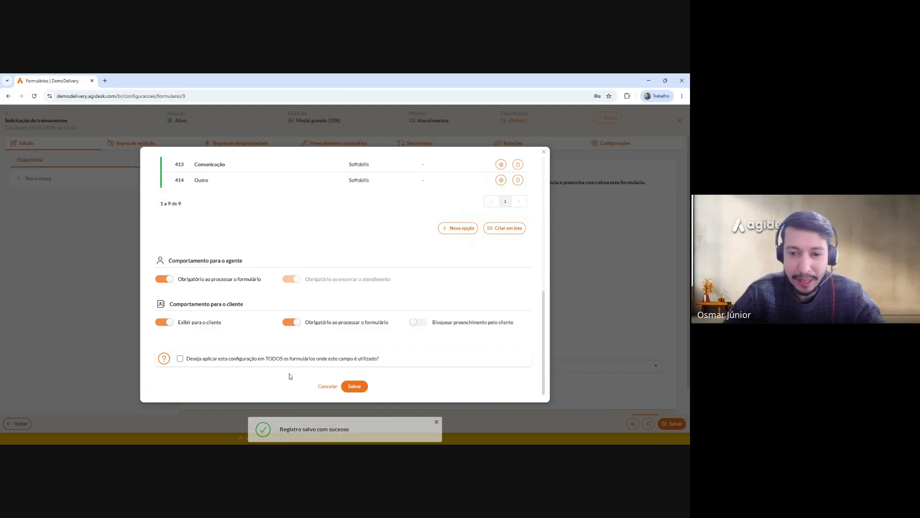
left_click(353, 387)
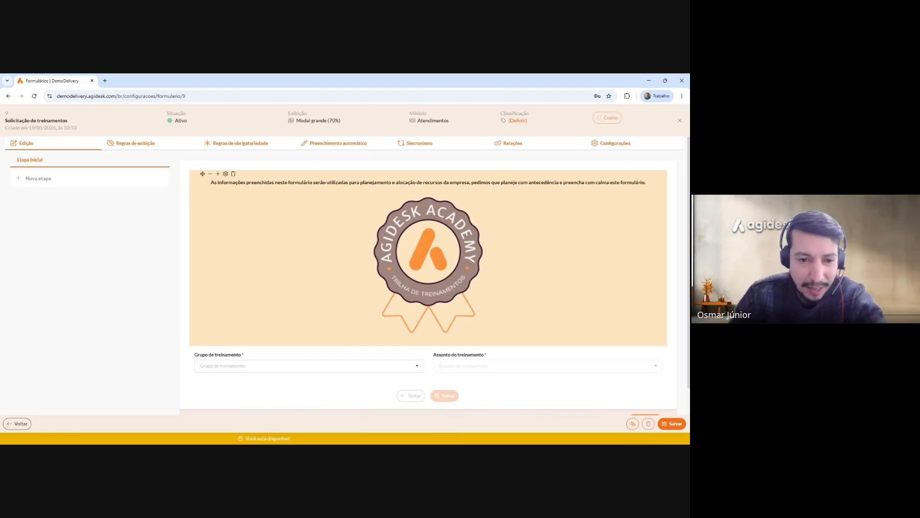
Check the subjects offered for Políticas Internas (Ética e responsabilidade social, Outro, Segurança), then for Sistemas e tecnologias.
scroll(346, 302, "down", 1)
left_click(337, 326)
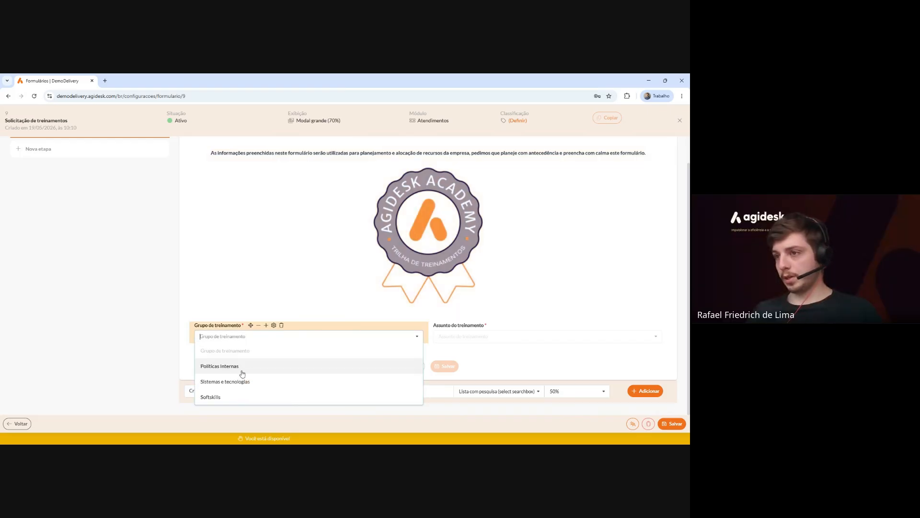
left_click(243, 373)
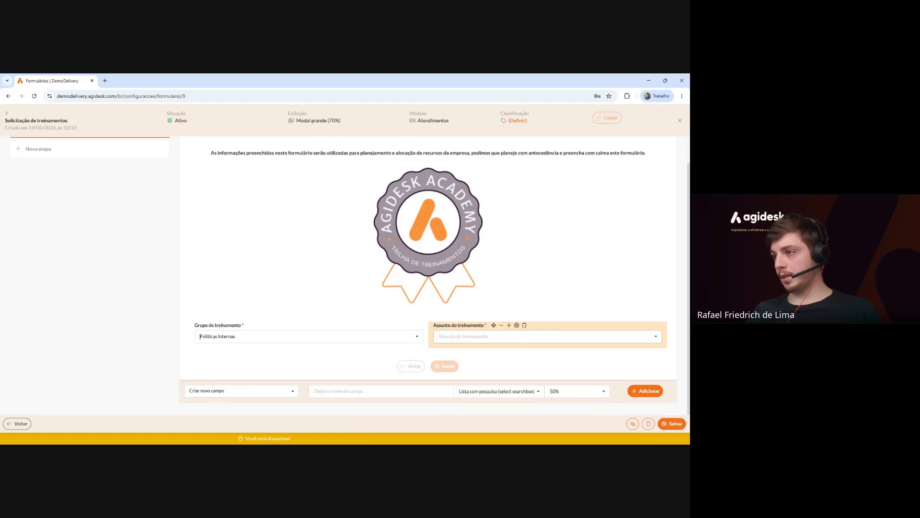
left_click(465, 336)
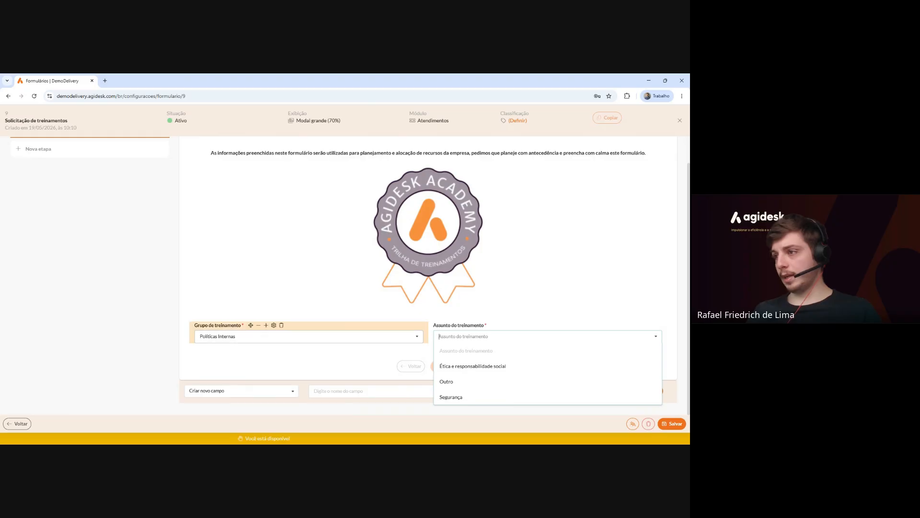
left_click(288, 355)
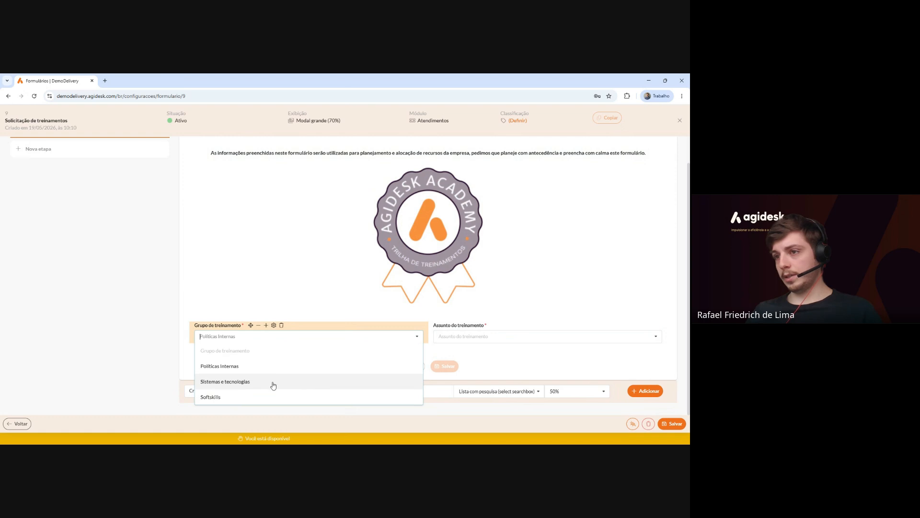
left_click(290, 382)
left_click(461, 337)
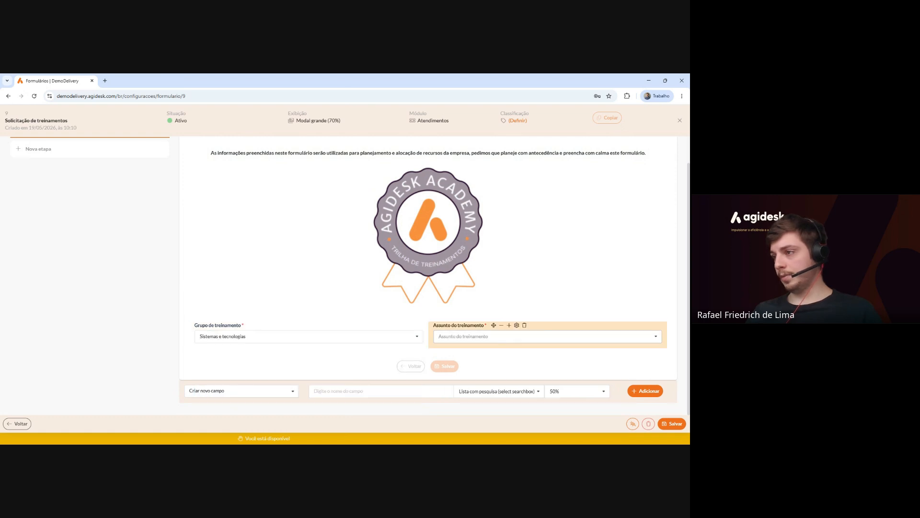
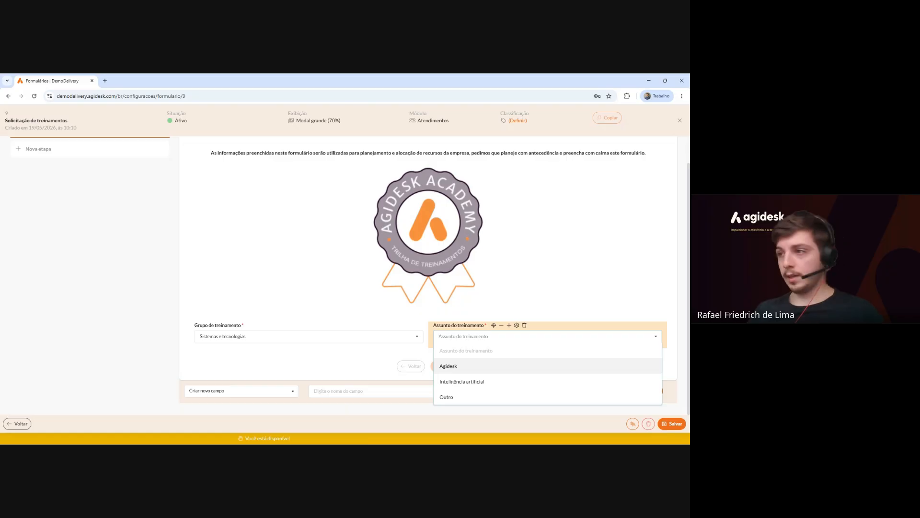
Close the subject list and return Grupo de treinamento to its blank placeholder option.
left_click(461, 357)
left_click(268, 337)
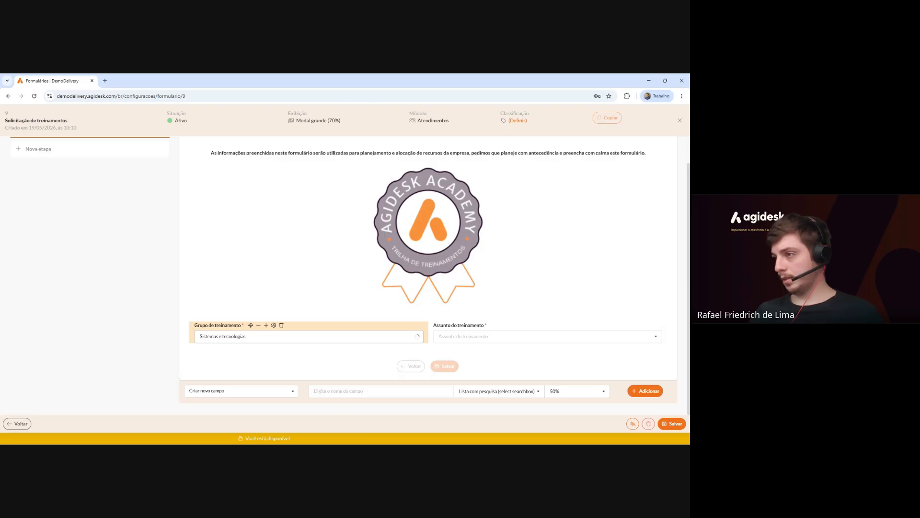
left_click(278, 355)
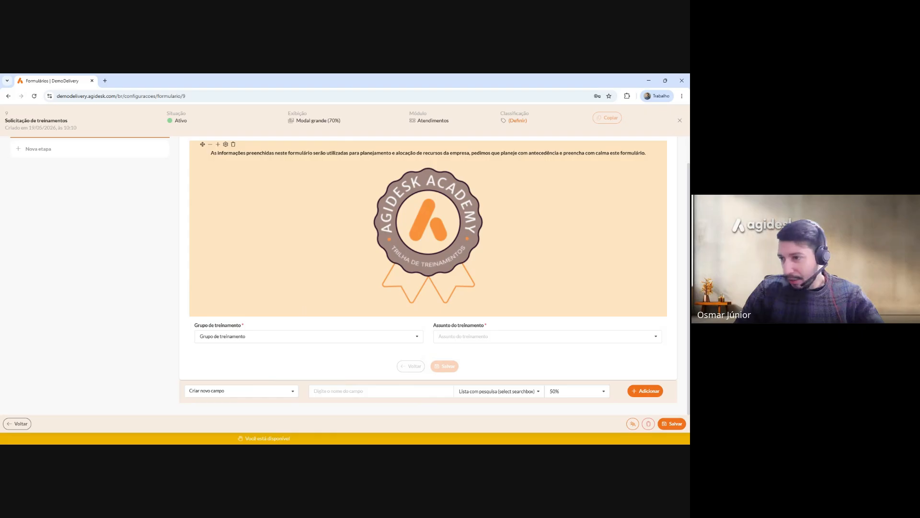
scroll(312, 318, "up", 1)
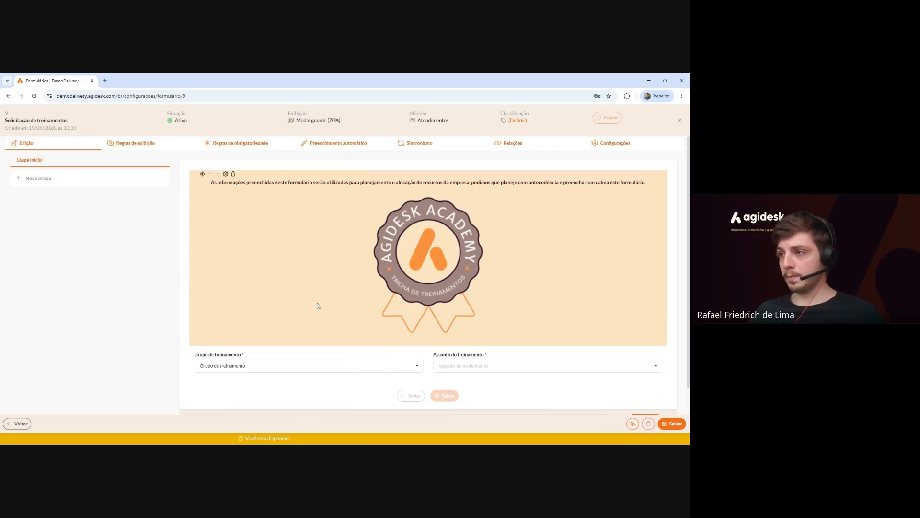
In the banner block settings, add an 'ATENÇÃO!' line above the intro paragraph.
left_click(225, 175)
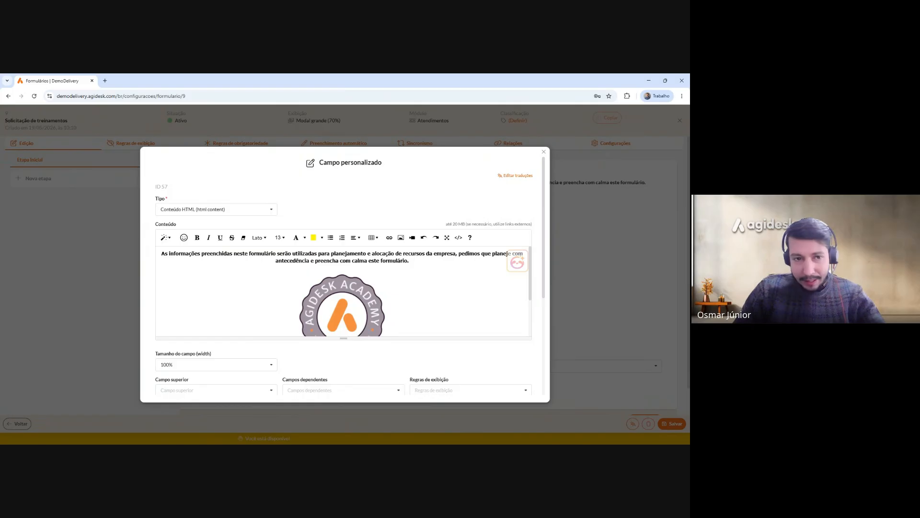
scroll(343, 291, "down", 2)
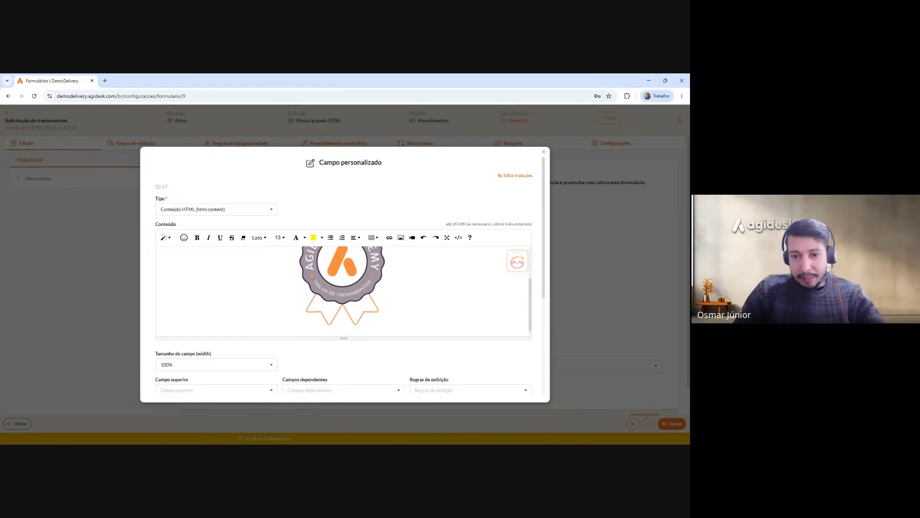
scroll(343, 291, "up", 2)
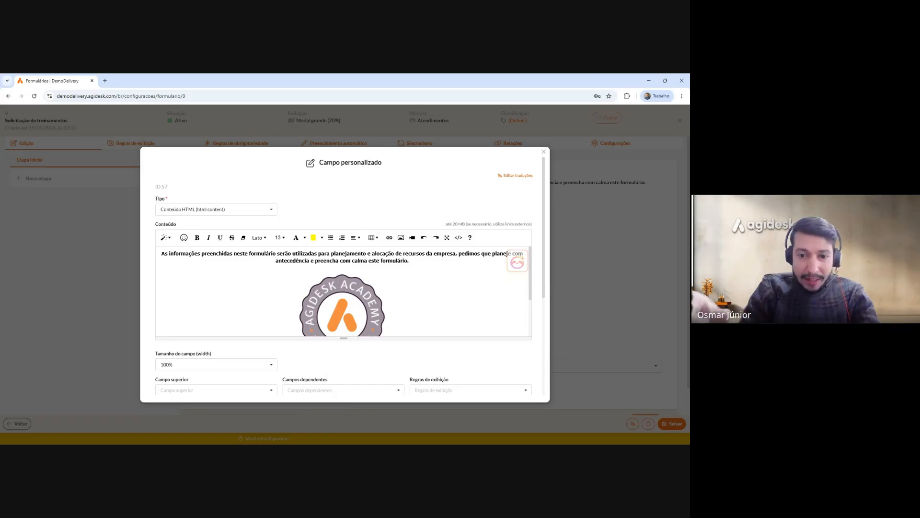
left_click(162, 254)
key("Return")
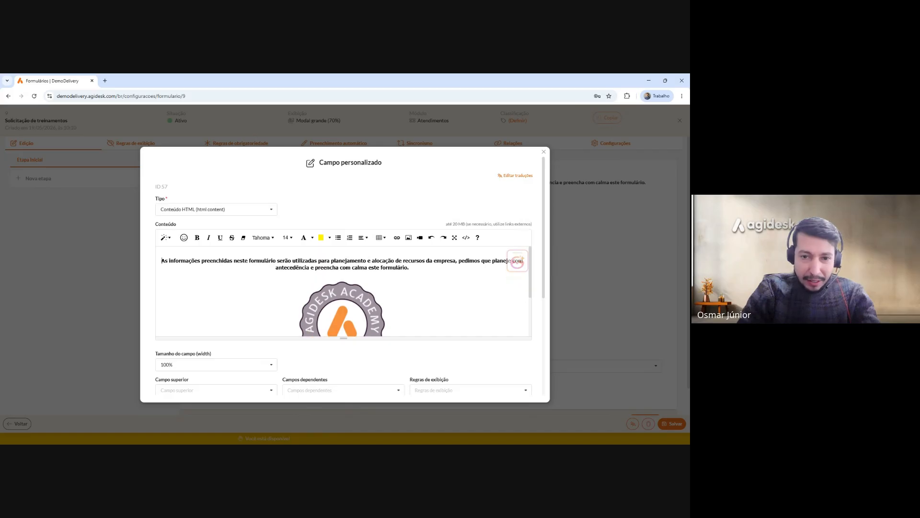
type("A")
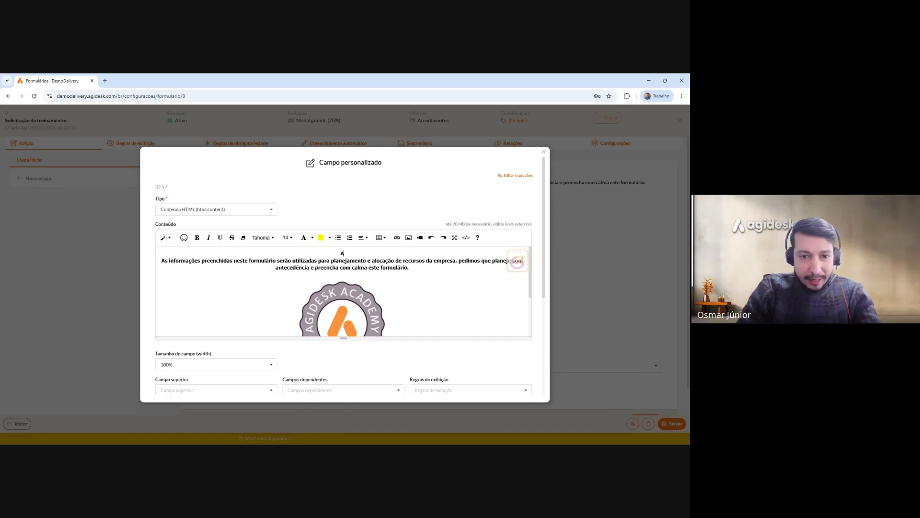
type("TENÇÃO!")
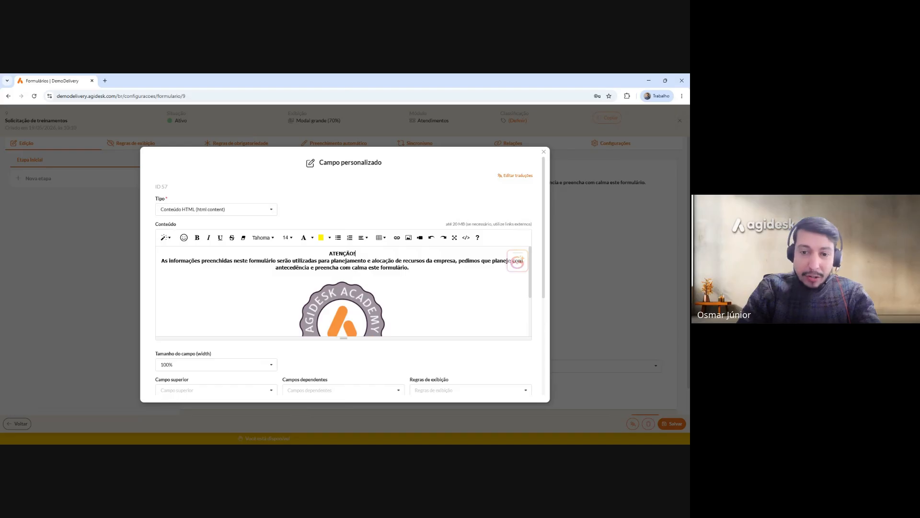
Make the ATENÇÃO! text red, resetting an accidental red background to transparent.
left_click_drag(356, 254, 328, 253)
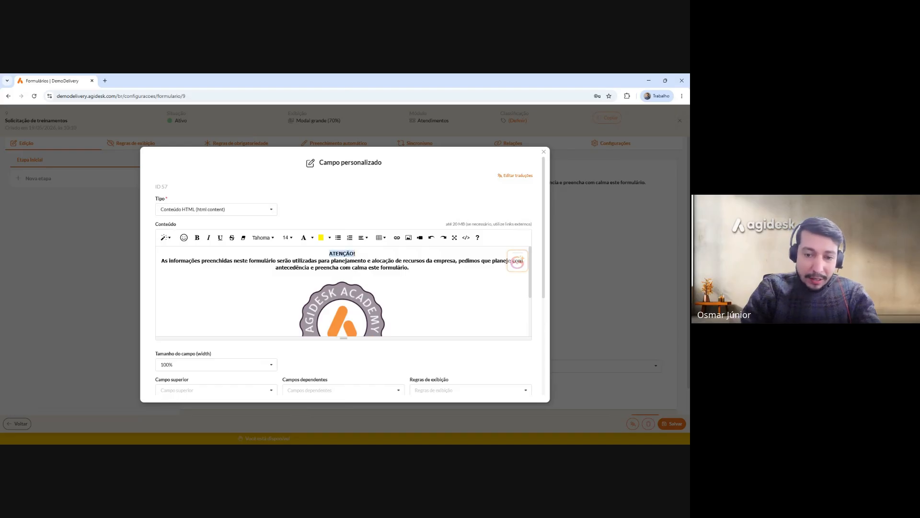
left_click(330, 238)
left_click(322, 273)
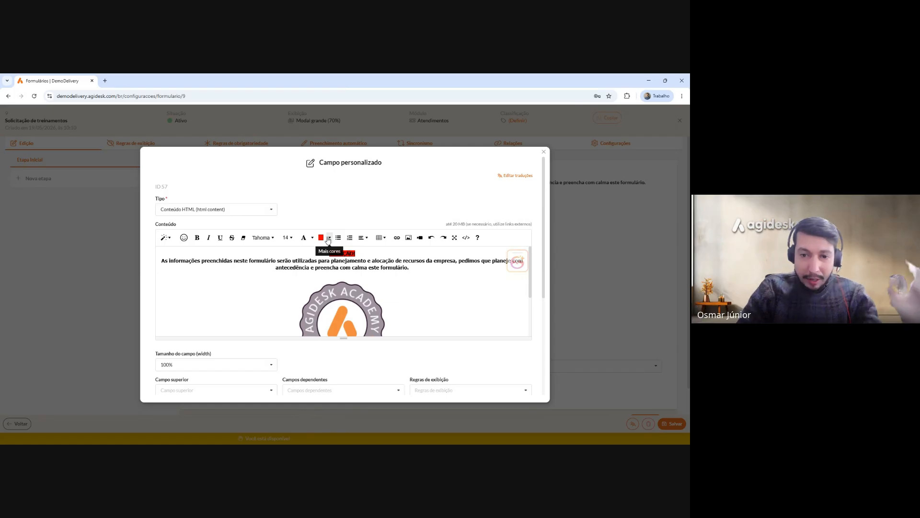
left_click(330, 238)
left_click(337, 258)
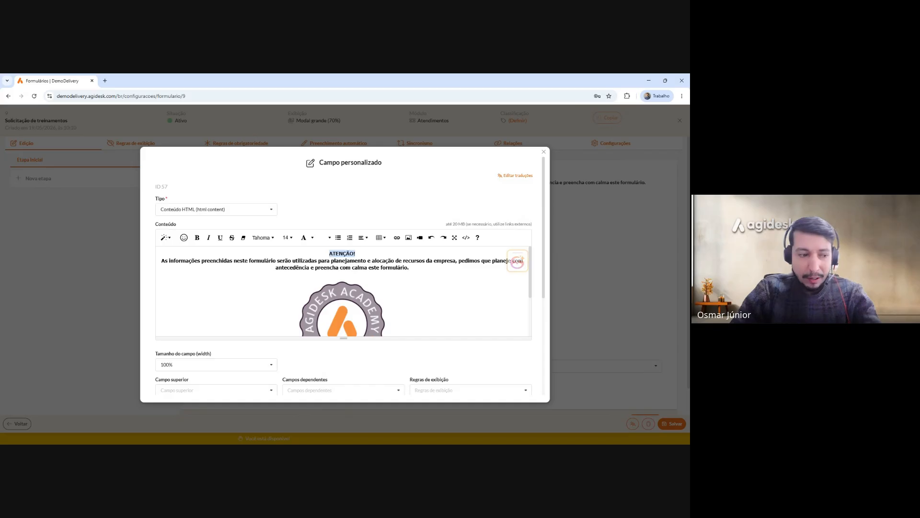
left_click(358, 253)
left_click_drag(356, 253, 329, 254)
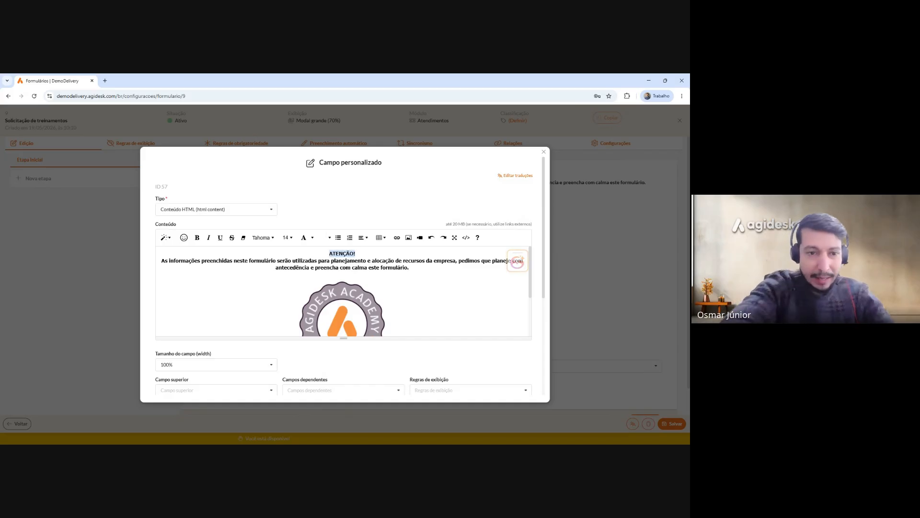
left_click(312, 239)
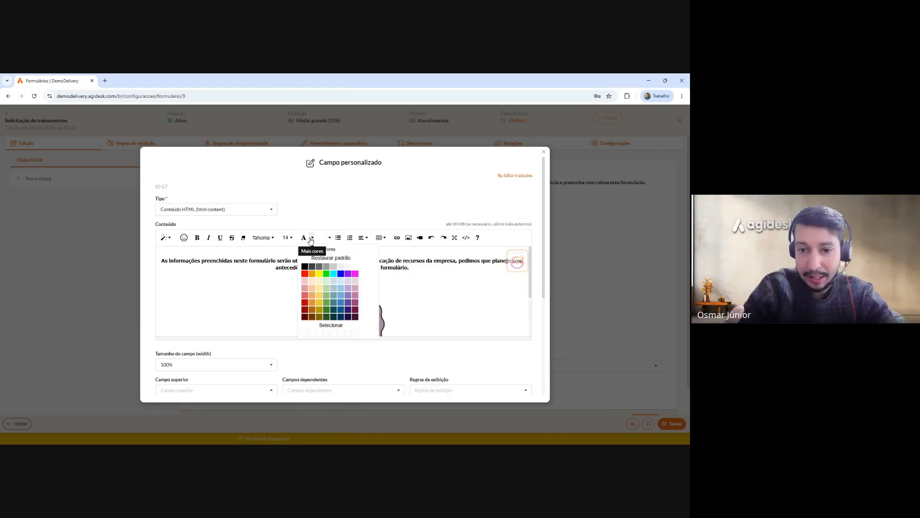
left_click(304, 273)
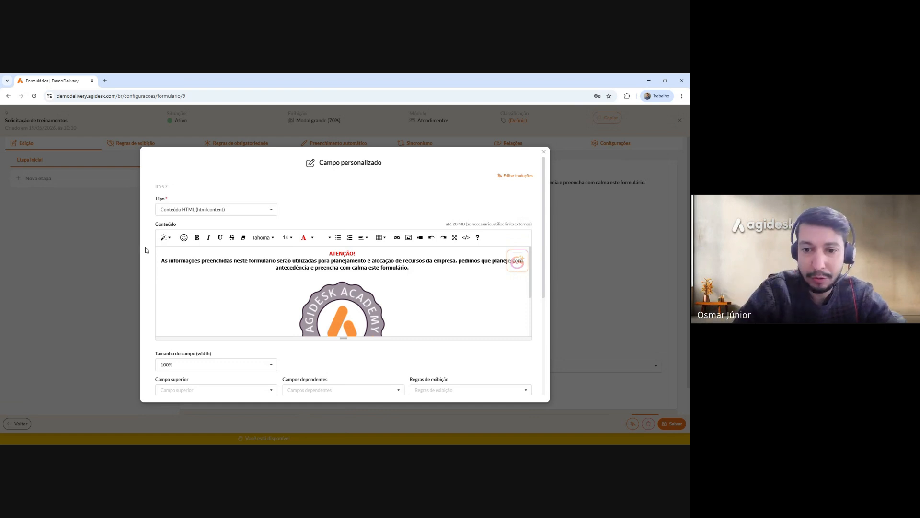
left_click(189, 239)
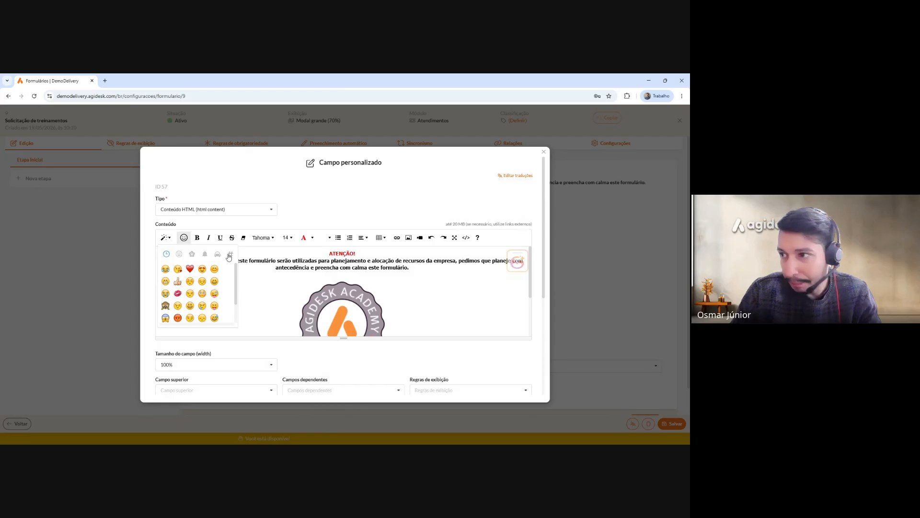
Insert a red exclamation emoji from the Symbols category before and after ATENÇÃO!
left_click(219, 255)
left_click(230, 254)
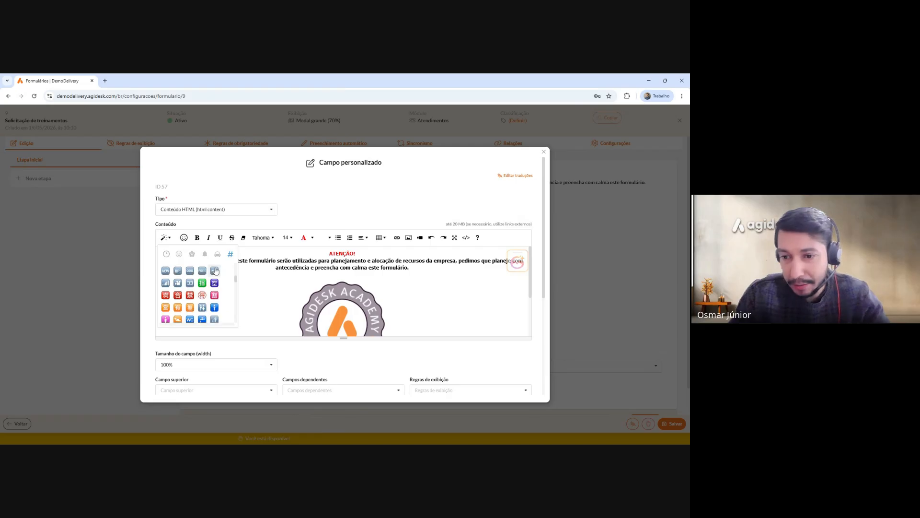
scroll(215, 270, "down", 3)
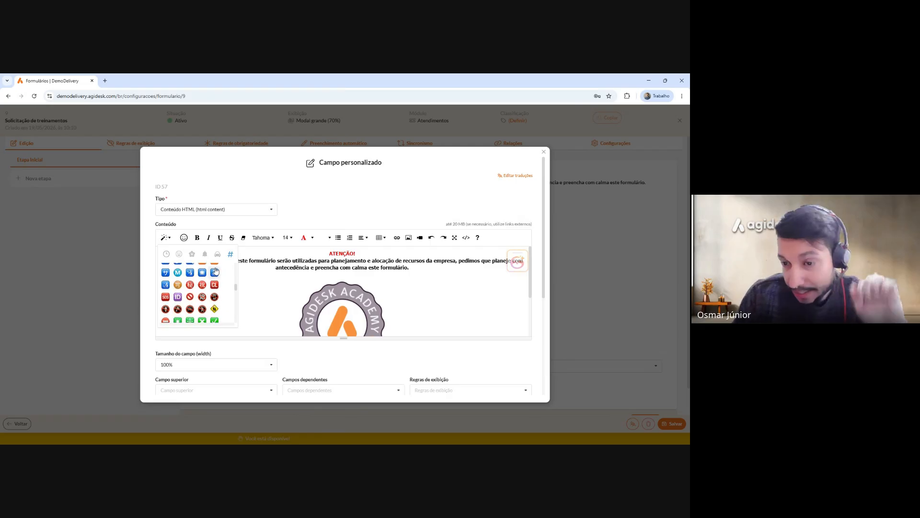
scroll(225, 282, "down", 2)
scroll(211, 283, "down", 4)
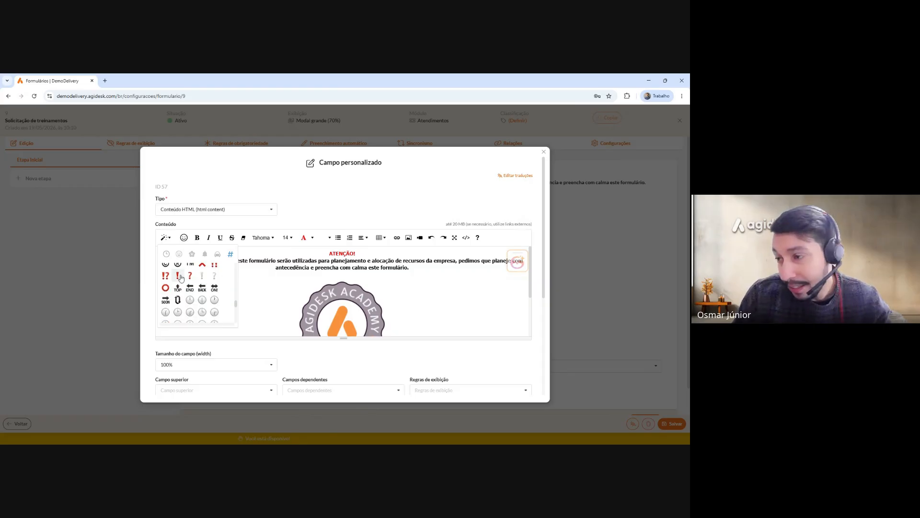
left_click(177, 276)
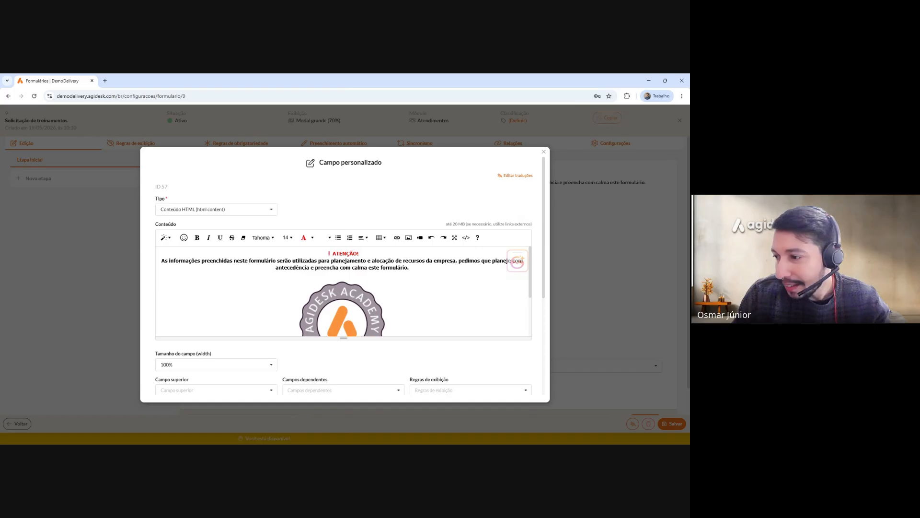
left_click(183, 237)
left_click(175, 277)
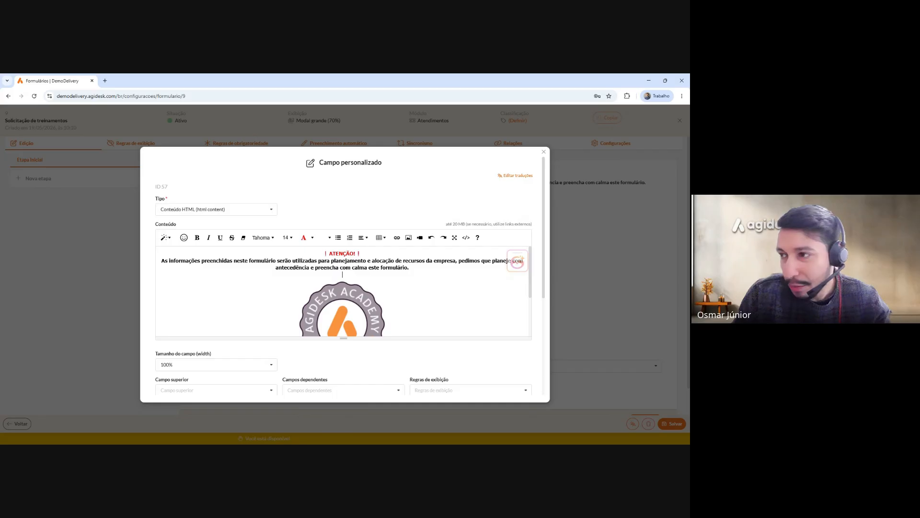
left_click_drag(323, 253, 363, 253)
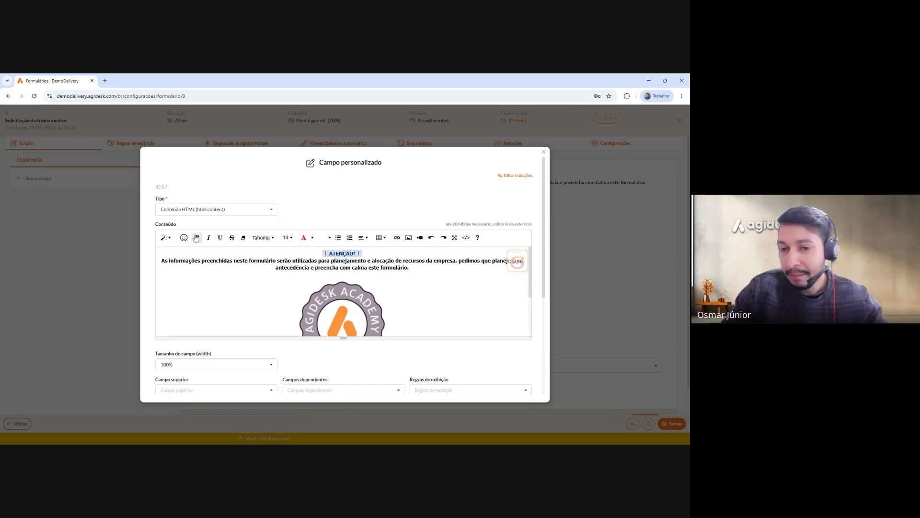
left_click(268, 260)
Save the banner content block with the new heading.
scroll(343, 291, "down", 3)
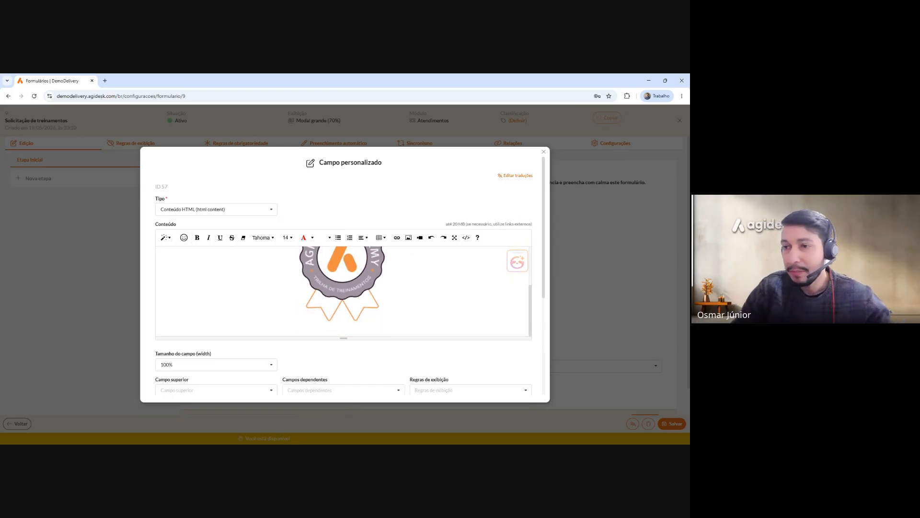
scroll(343, 291, "up", 3)
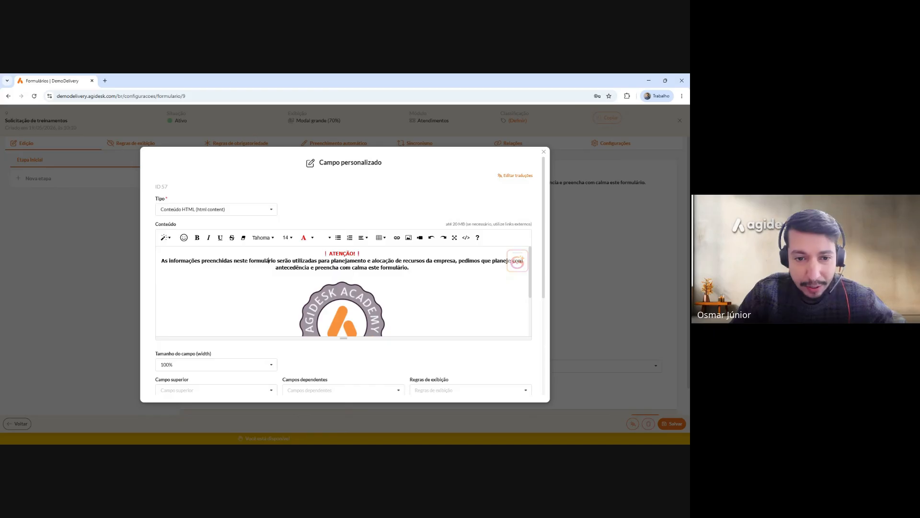
scroll(440, 292, "down", 7)
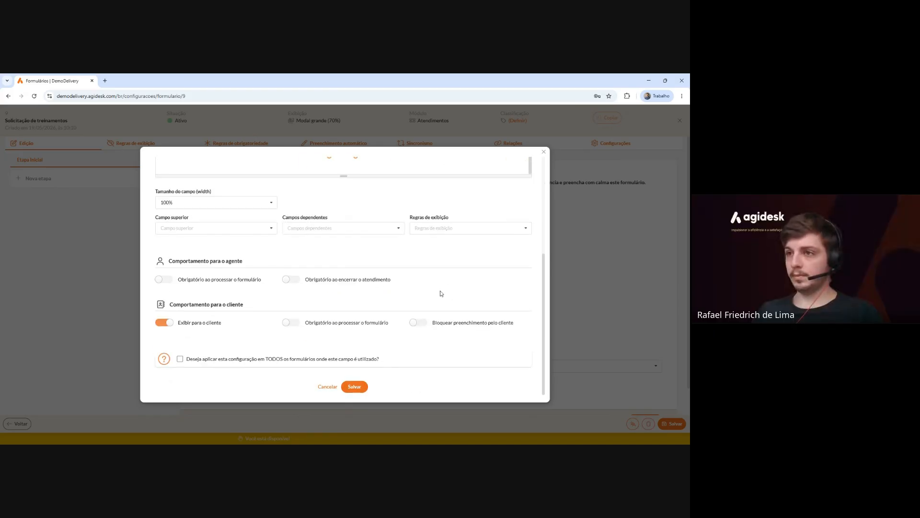
scroll(440, 292, "up", 5)
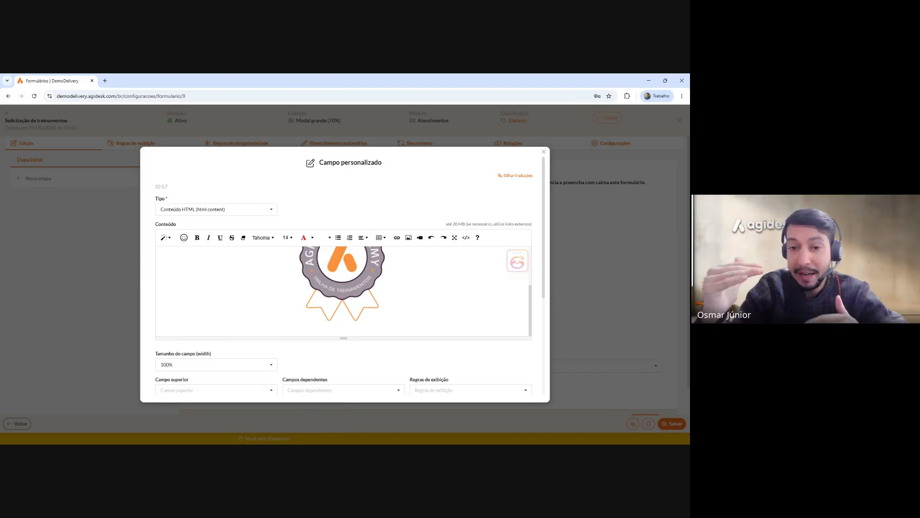
scroll(344, 276, "down", 1)
scroll(413, 306, "down", 3)
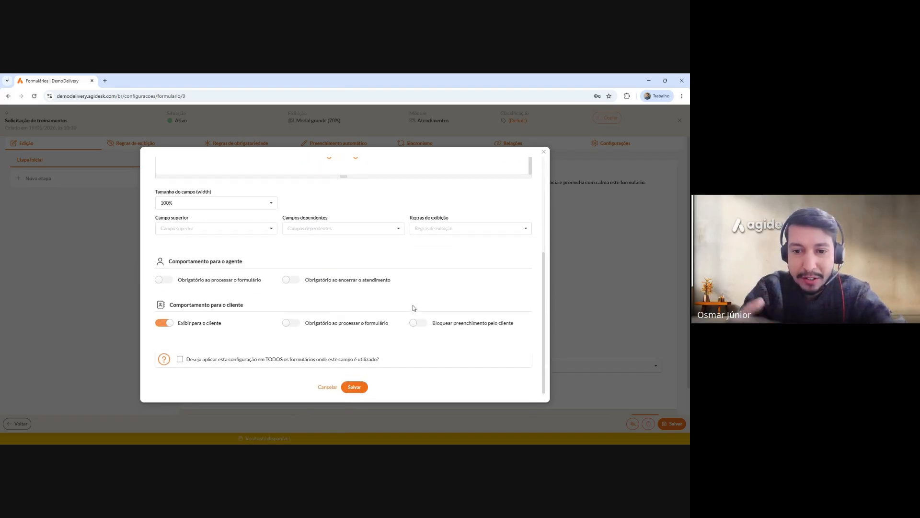
left_click(355, 387)
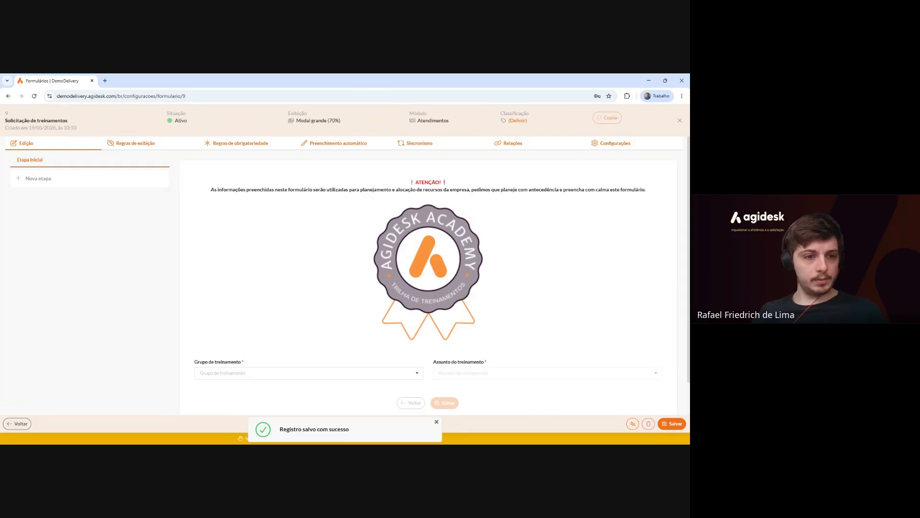
Add a 100%-width Separador (divider) field named 'Informações do solicitante'.
scroll(350, 382, "down", 1)
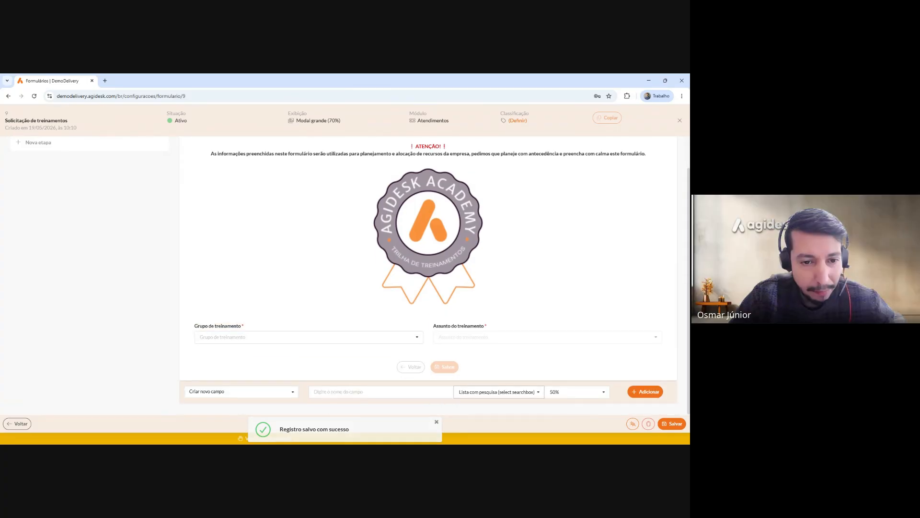
left_click(459, 391)
type("SEPARA")
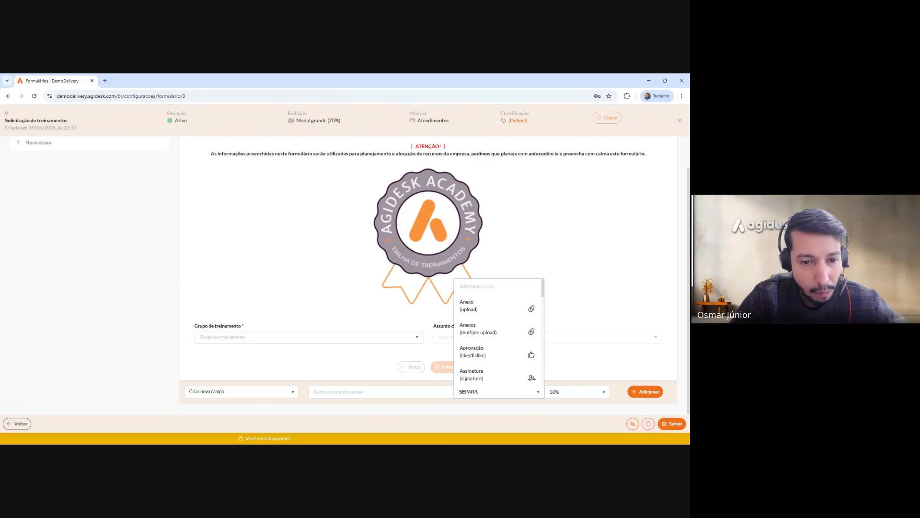
left_click(489, 376)
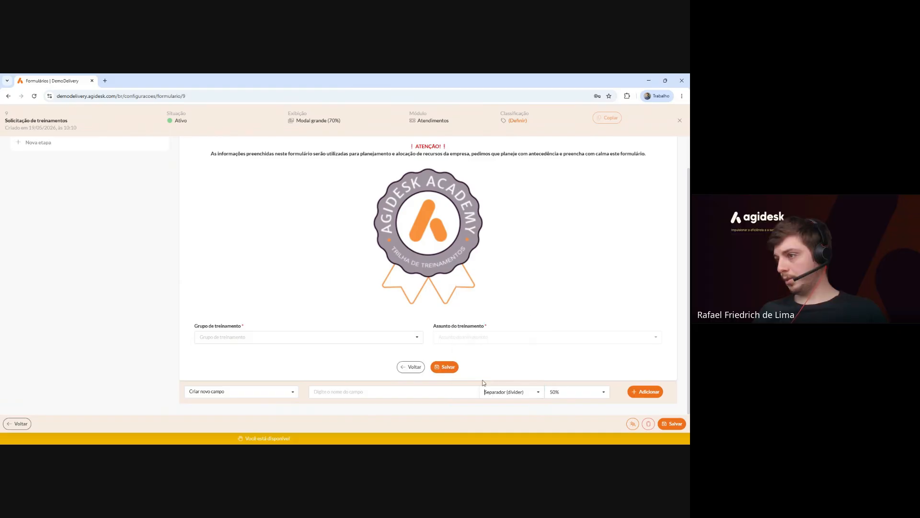
left_click(448, 392)
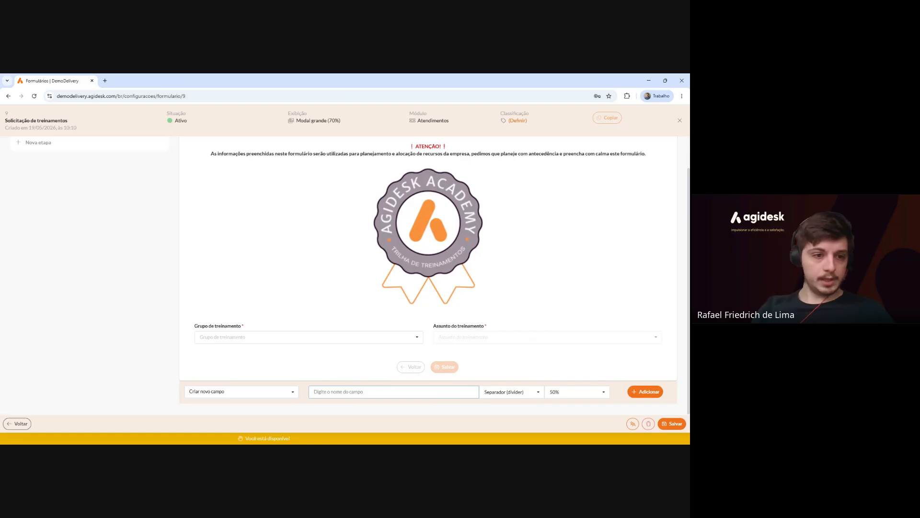
type("Informações do solicitante")
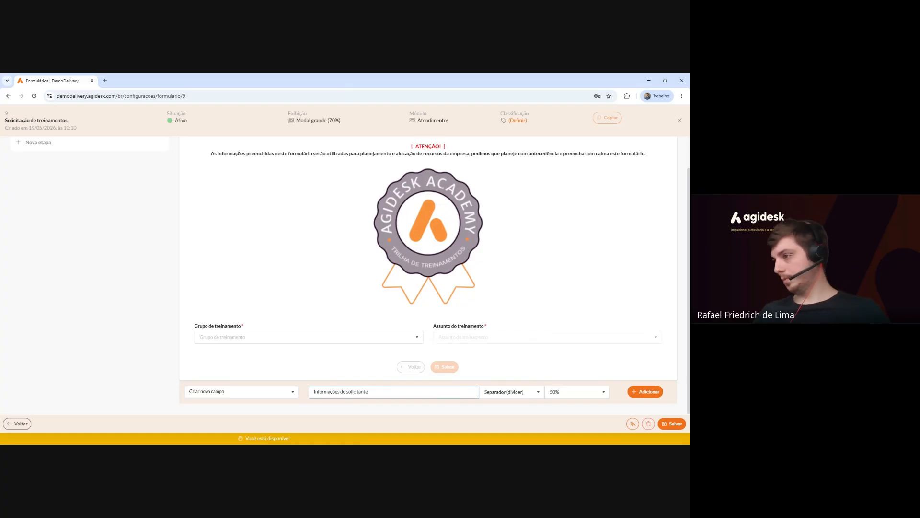
left_click(575, 391)
left_click(556, 301)
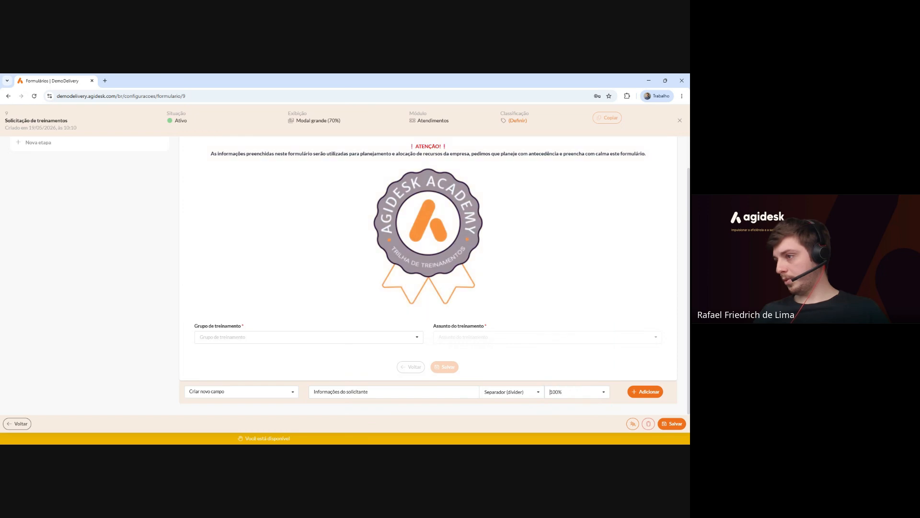
left_click(652, 394)
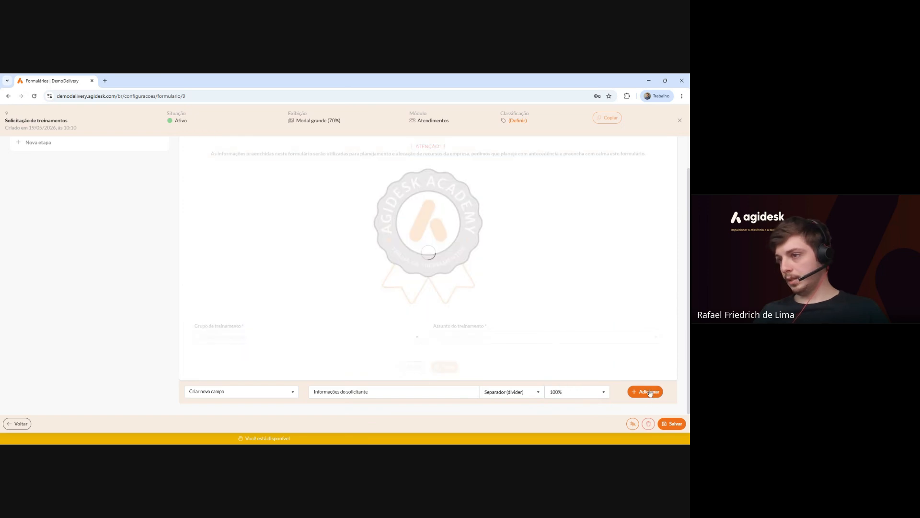
mouse_move(471, 343)
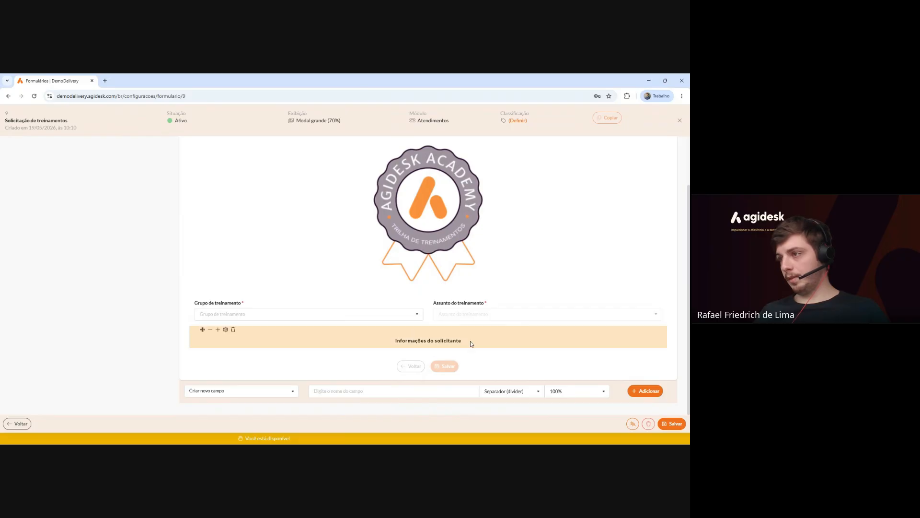
scroll(463, 337, "up", 1)
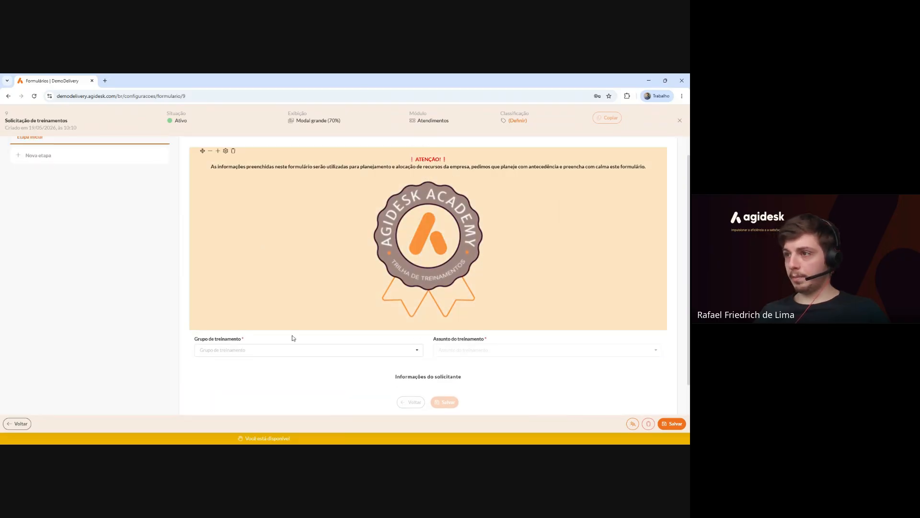
scroll(312, 273, "down", 1)
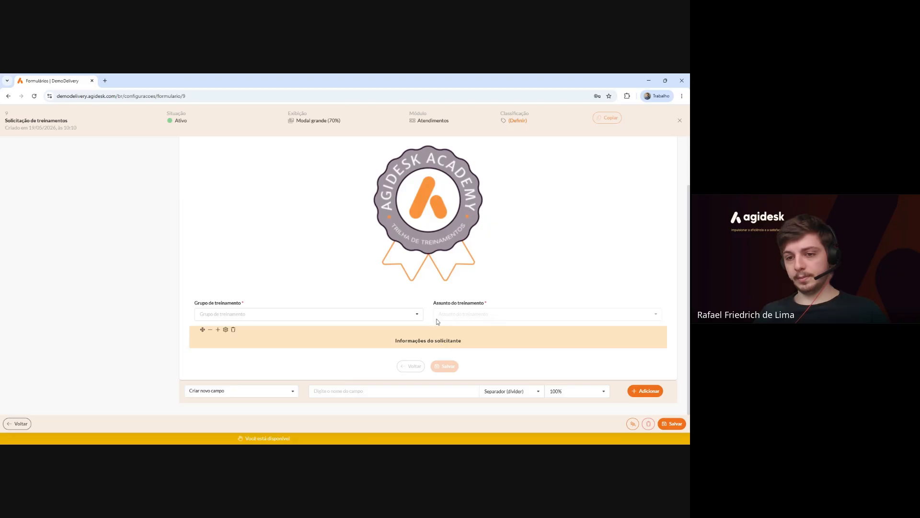
scroll(430, 239, "up", 1)
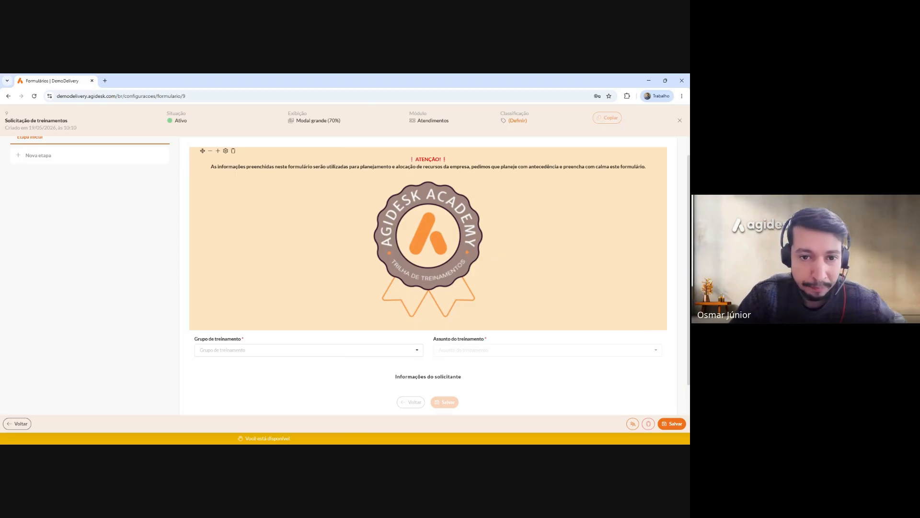
scroll(436, 251, "down", 1)
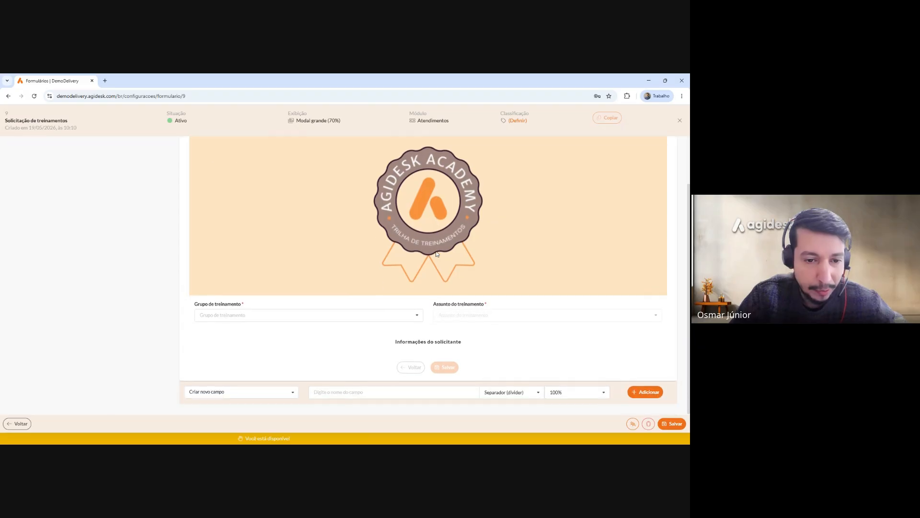
scroll(442, 266, "up", 2)
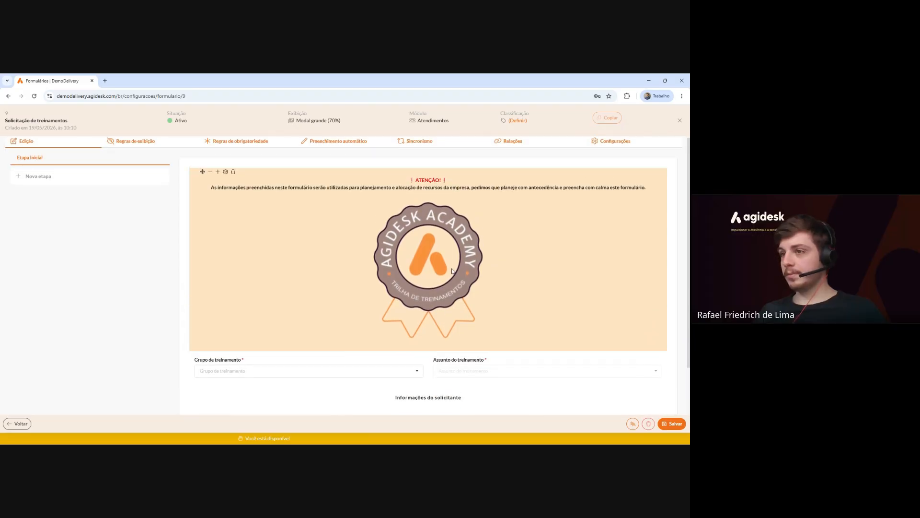
scroll(381, 278, "down", 2)
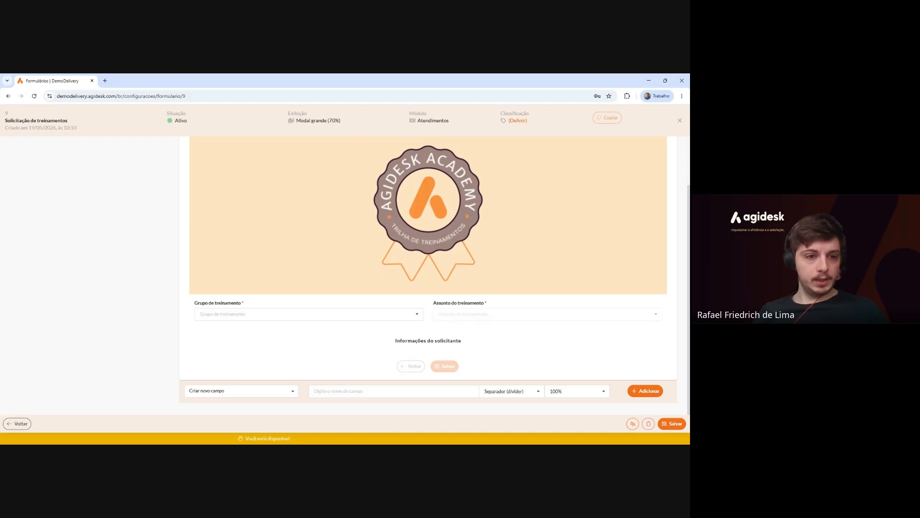
In the form preview, pick Políticas Internas as the training group.
left_click(511, 391)
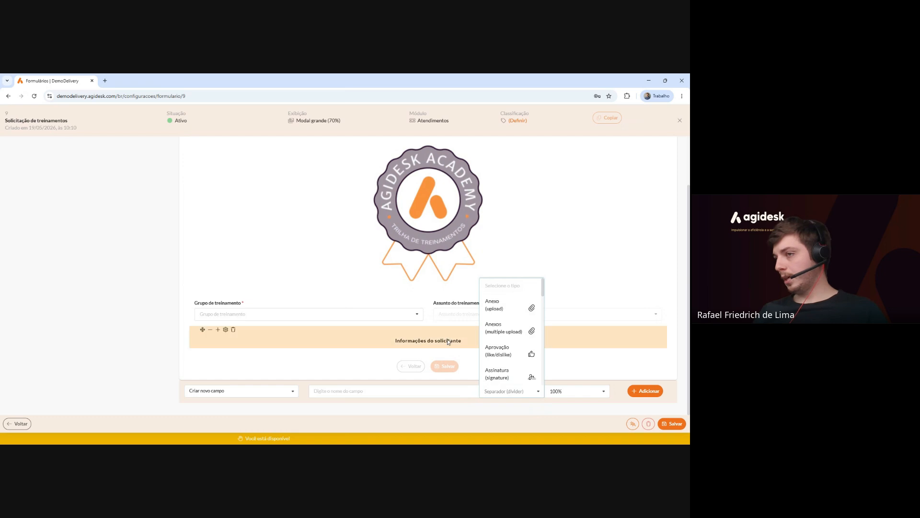
left_click(265, 314)
left_click(279, 344)
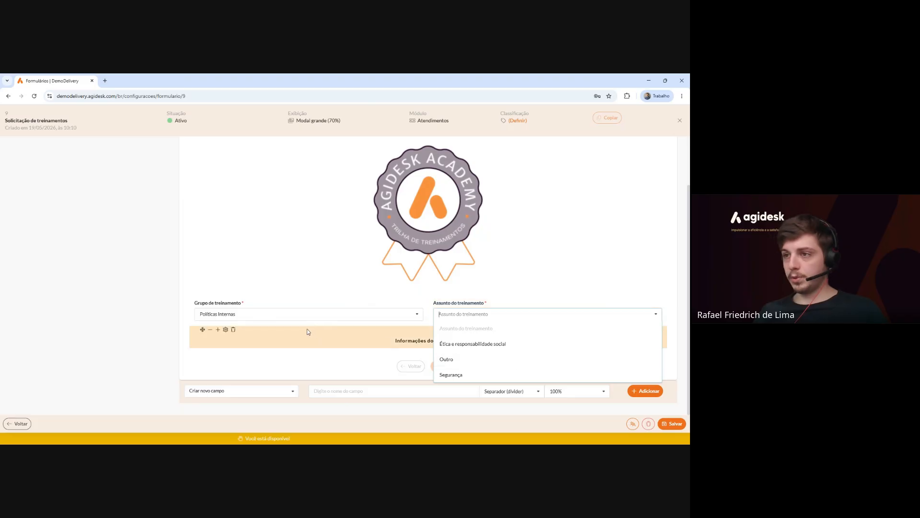
left_click(268, 362)
Create a 50%-width Texto curto (input) field named 'Qual outro treinamento?'.
left_click(407, 391)
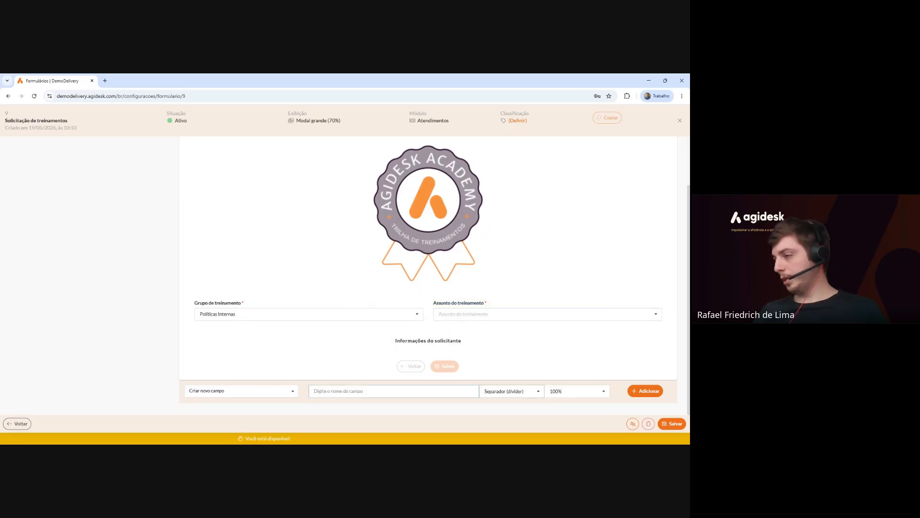
left_click(508, 391)
scroll(509, 331, "down", 3)
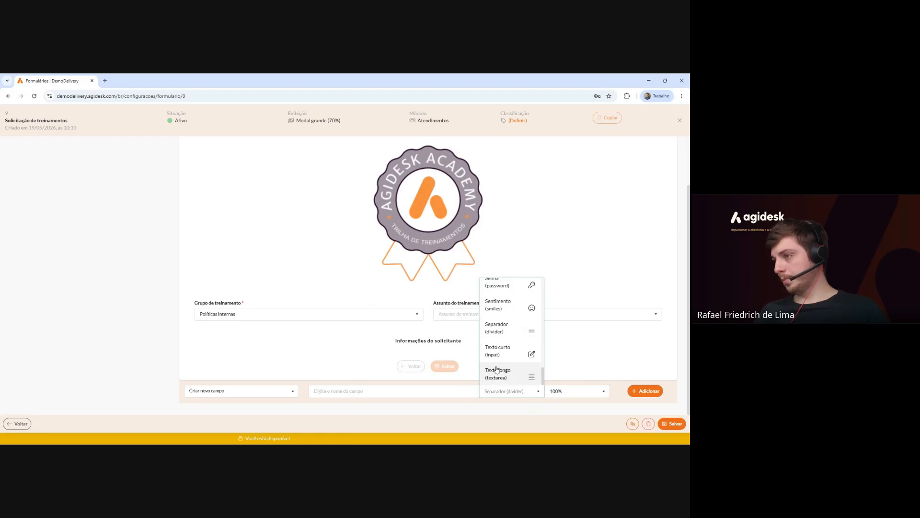
left_click(496, 350)
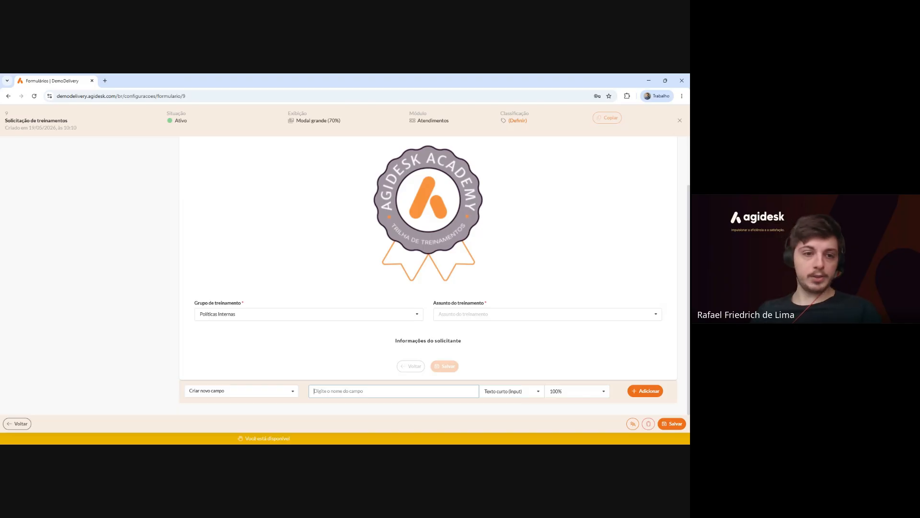
type("QUa")
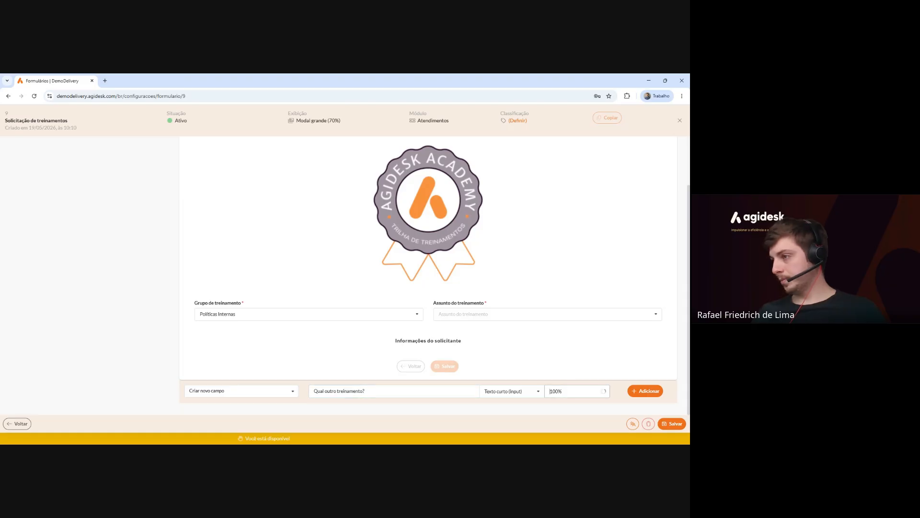
left_click(571, 391)
left_click(579, 344)
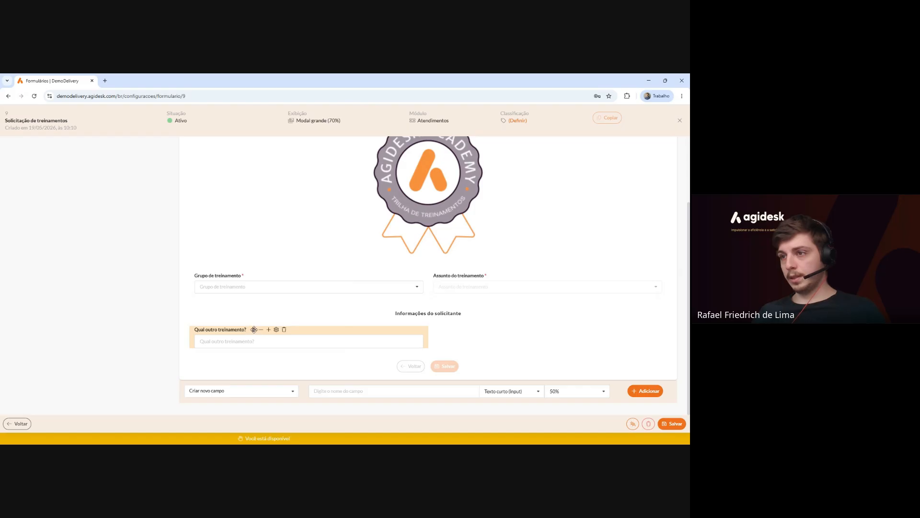
Drag 'Qual outro treinamento?' under Grupo de treinamento, above the requester divider.
left_click_drag(254, 329, 275, 334)
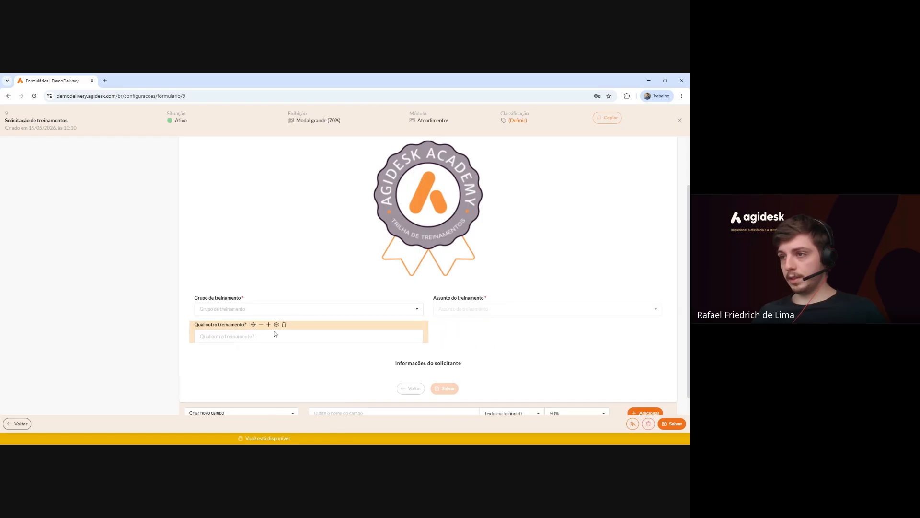
scroll(378, 371, "down", 1)
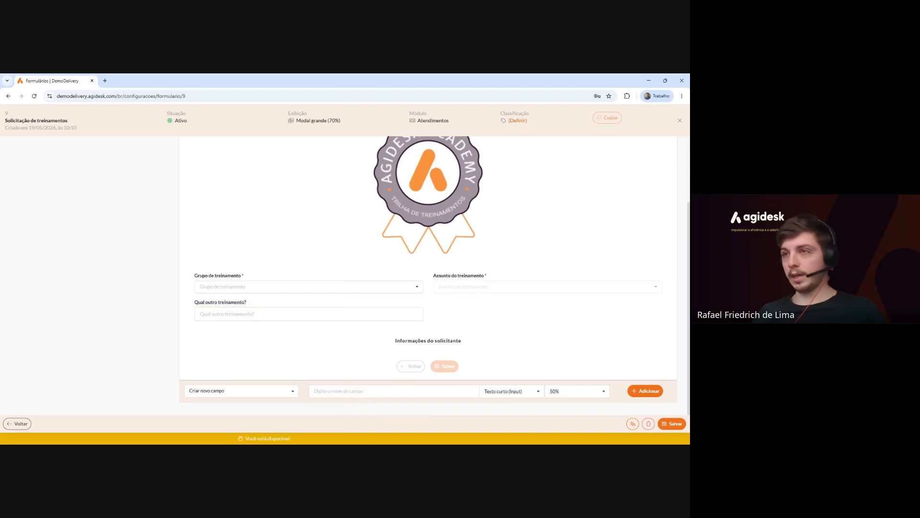
scroll(377, 303, "up", 3)
scroll(377, 303, "down", 3)
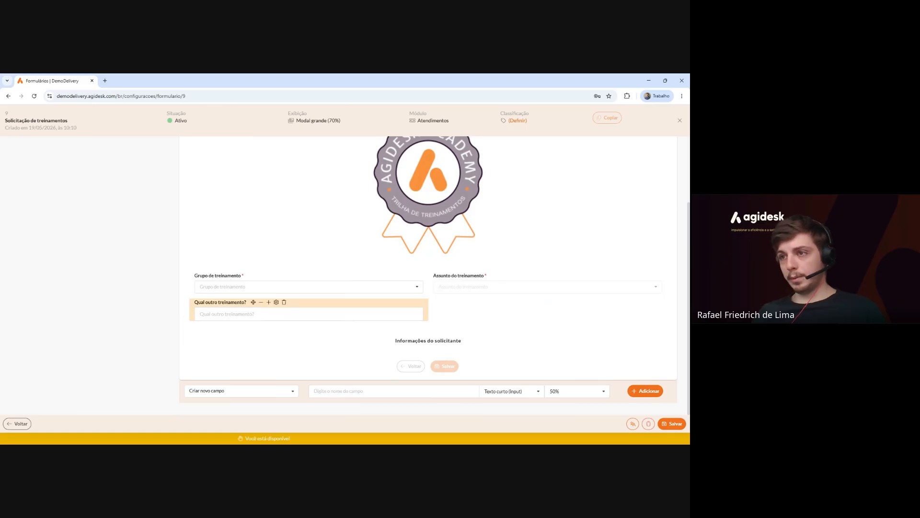
scroll(274, 311, "up", 1)
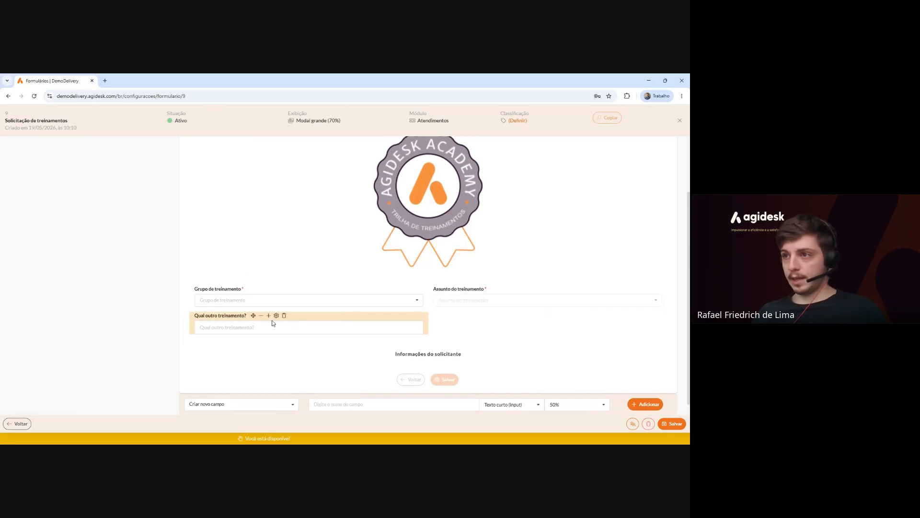
Make 'Qual outro treinamento?' required for agents and clients, then go to Regras de exibição.
left_click(275, 340)
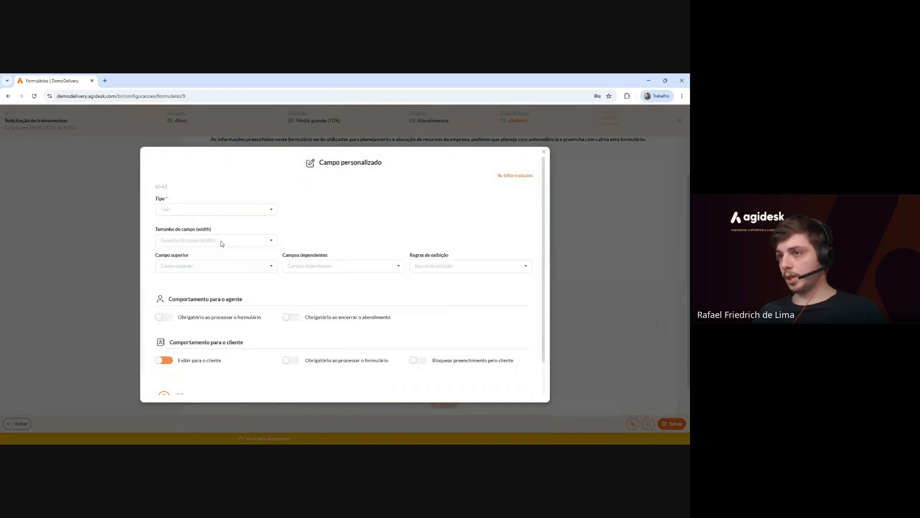
scroll(208, 273, "down", 3)
left_click(165, 279)
left_click(291, 322)
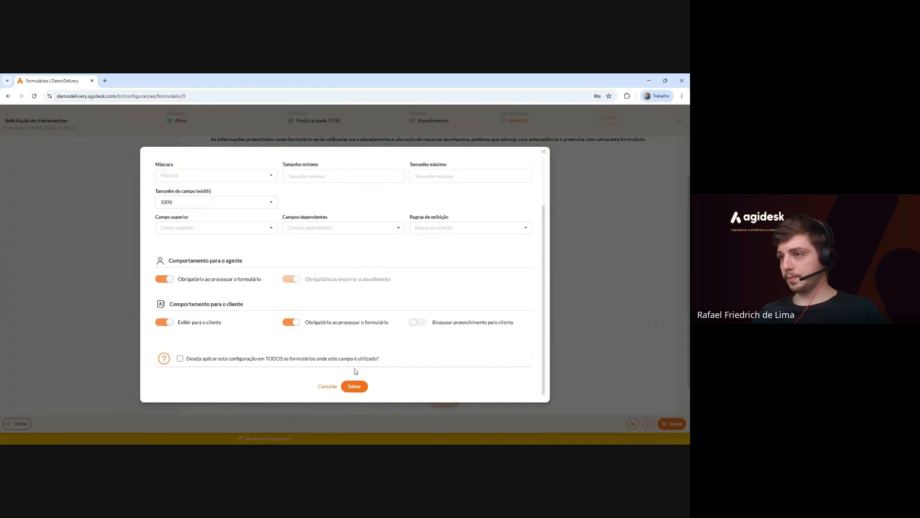
left_click(360, 388)
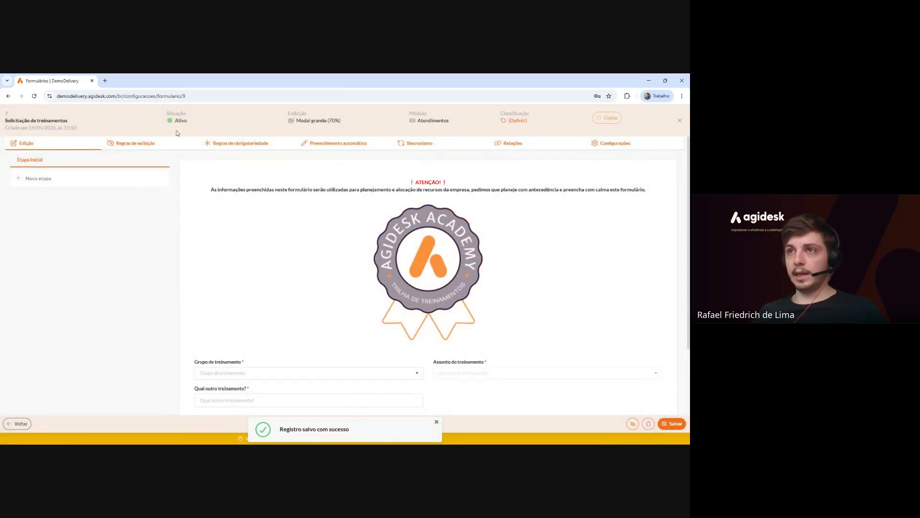
left_click(123, 152)
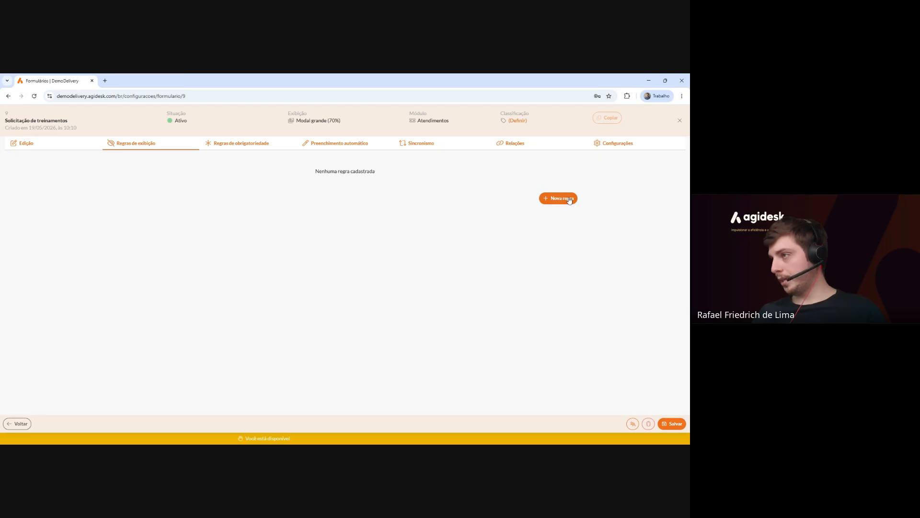
Create a new display rule named 'Exibir outro assunto'.
left_click(570, 200)
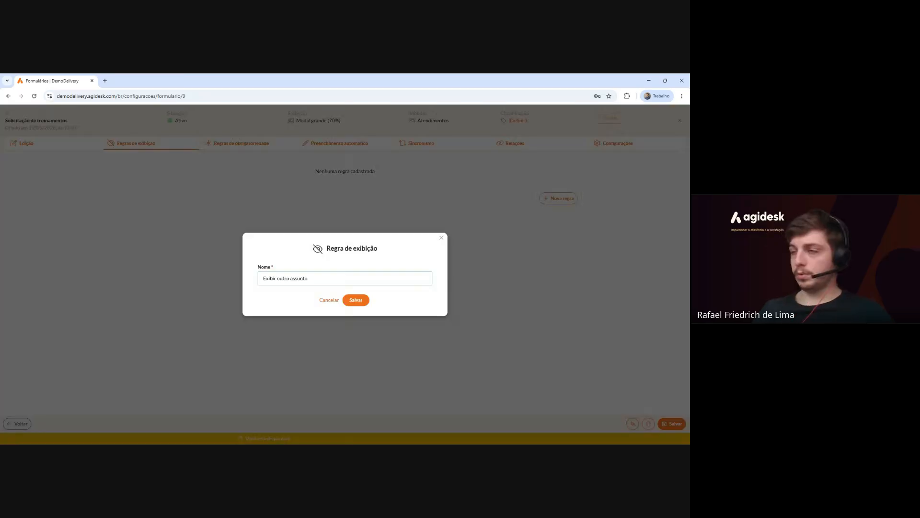
left_click(354, 301)
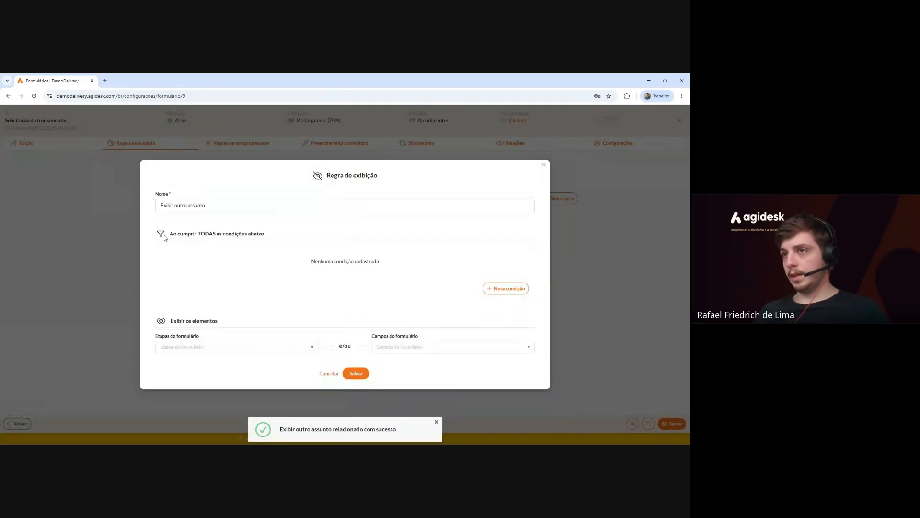
left_click_drag(164, 238, 271, 238)
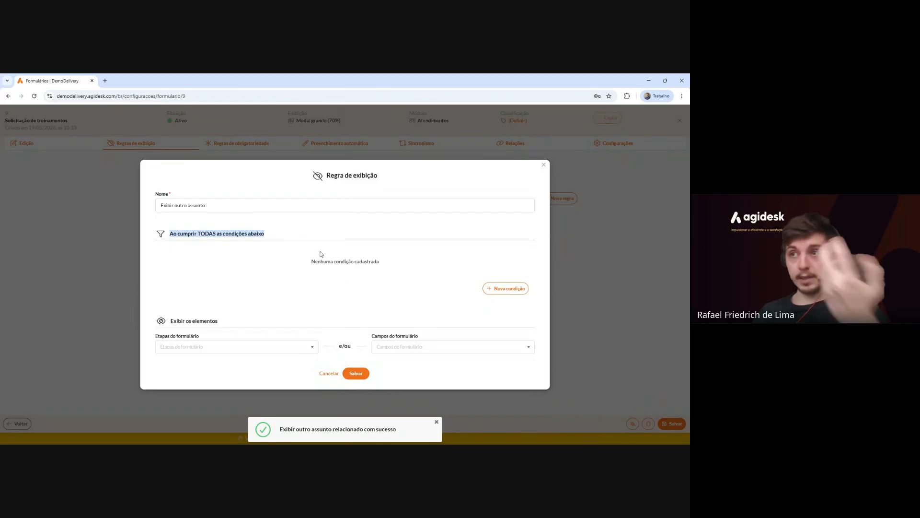
Add the condition: Assunto do treinamento É (igual) to the three Outro values.
left_click(507, 289)
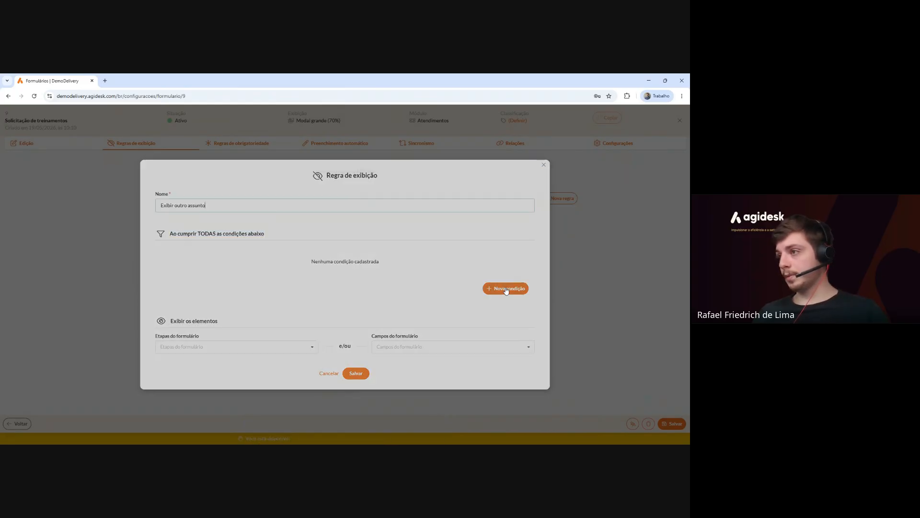
left_click(250, 250)
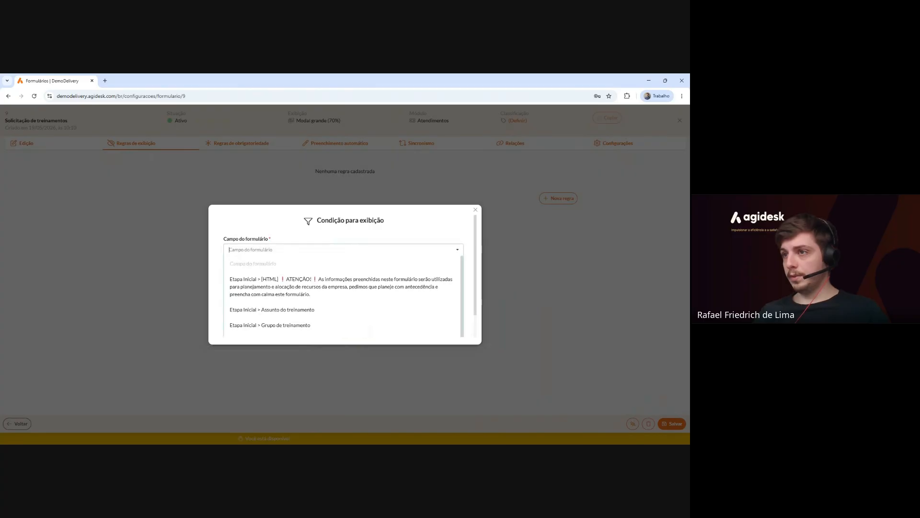
left_click(307, 289)
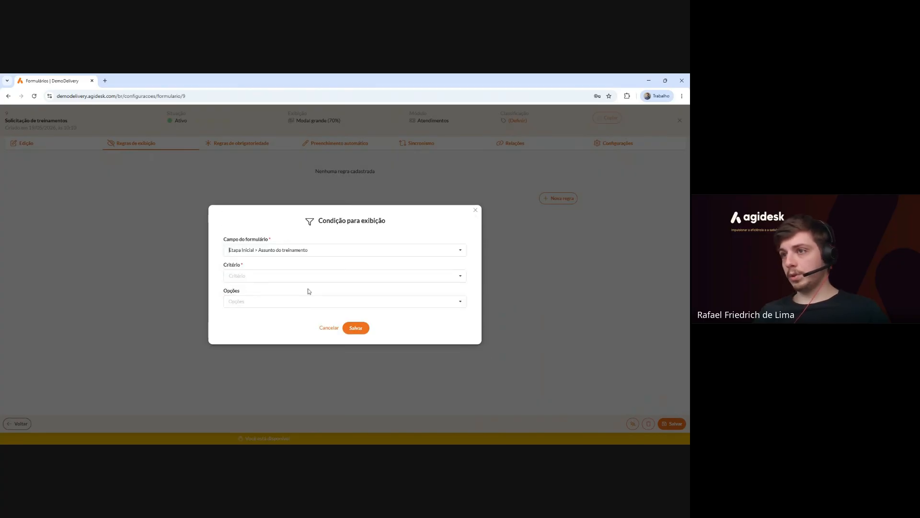
left_click(291, 276)
left_click(260, 287)
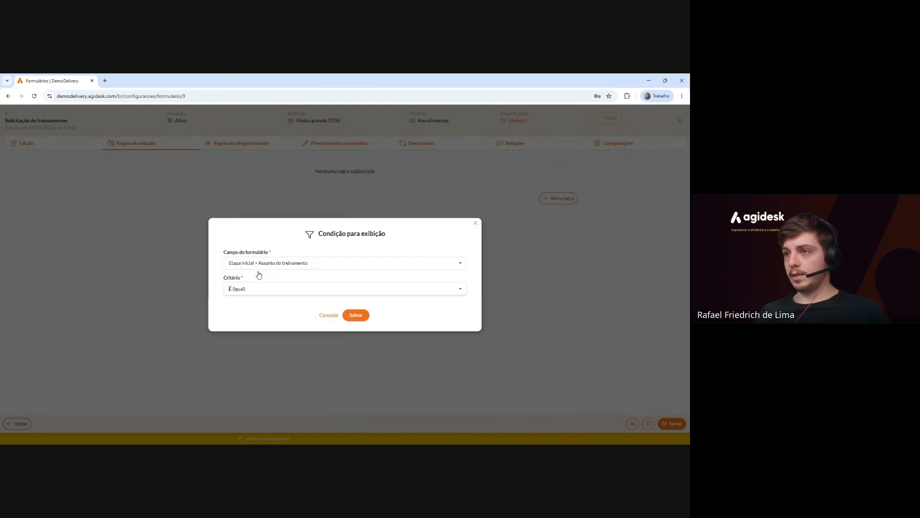
left_click(269, 300)
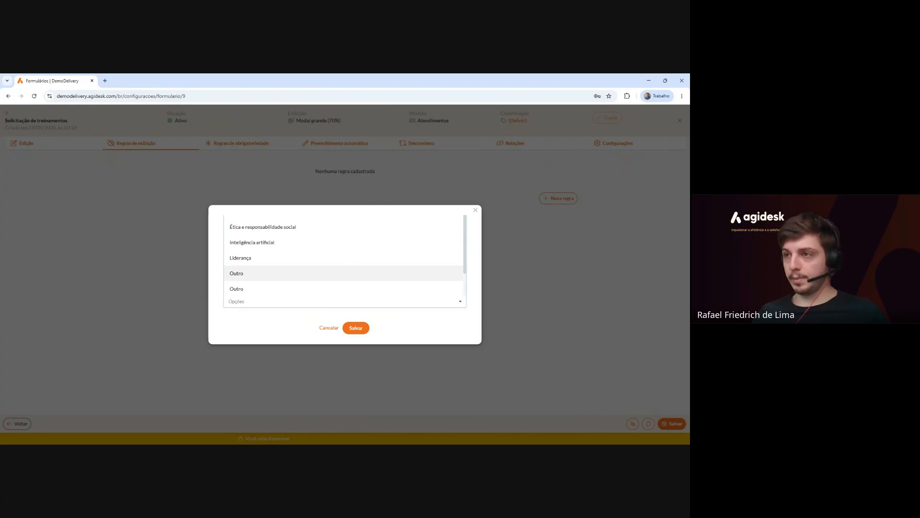
left_click(257, 274)
left_click(257, 275)
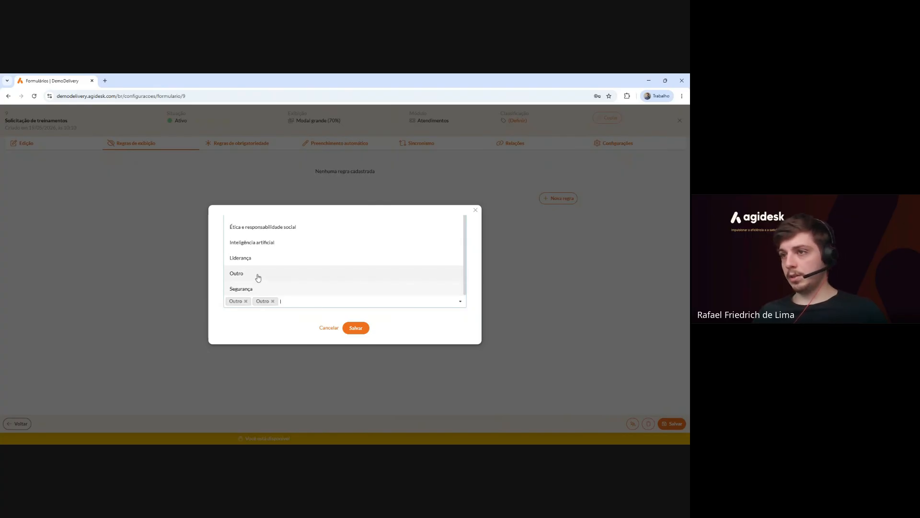
left_click(258, 276)
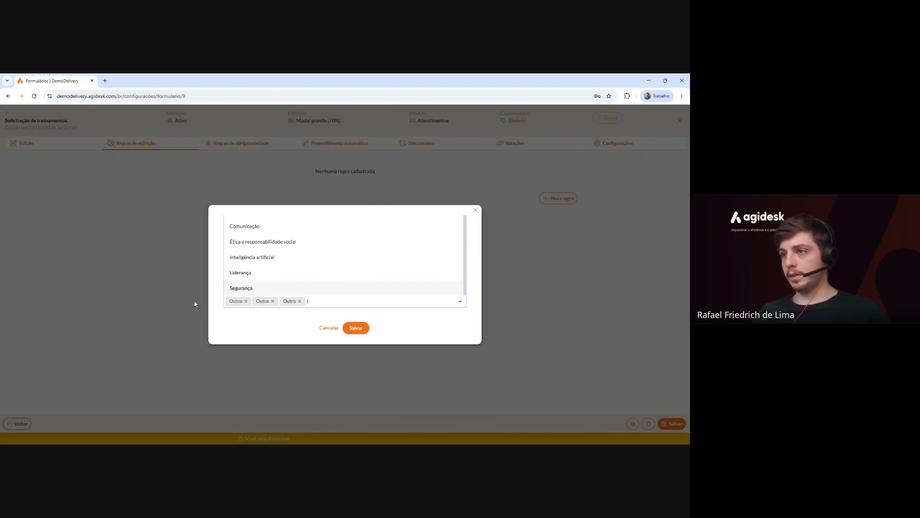
left_click(357, 329)
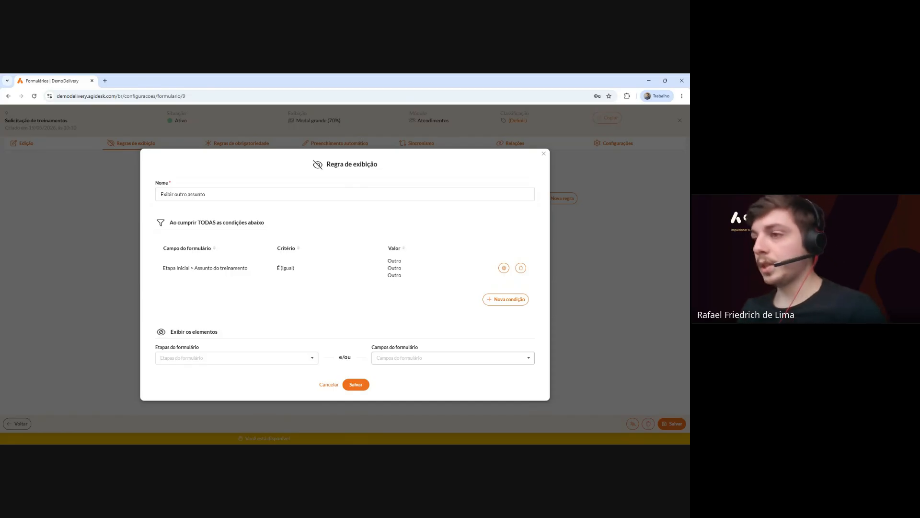
Have the rule display the 'Qual outro treinamento?' field, and save the rule.
left_click(189, 358)
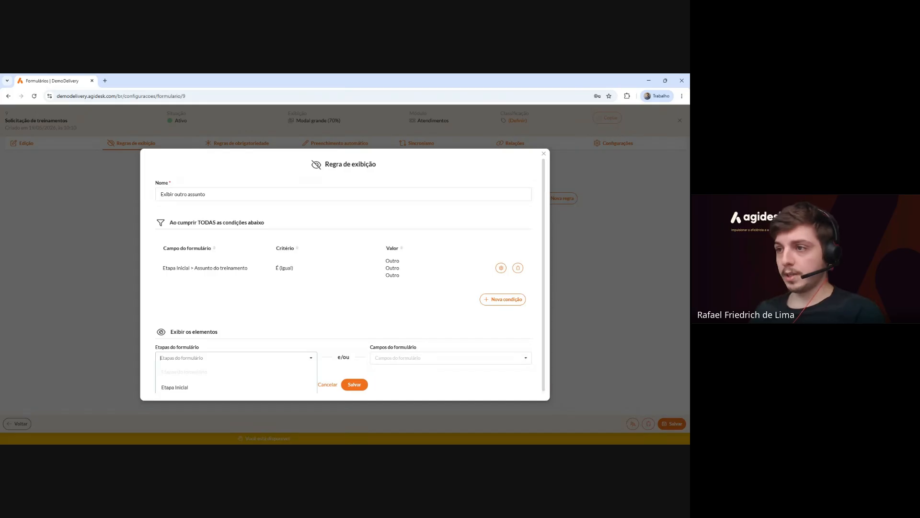
scroll(196, 381, "down", 1)
left_click(222, 327)
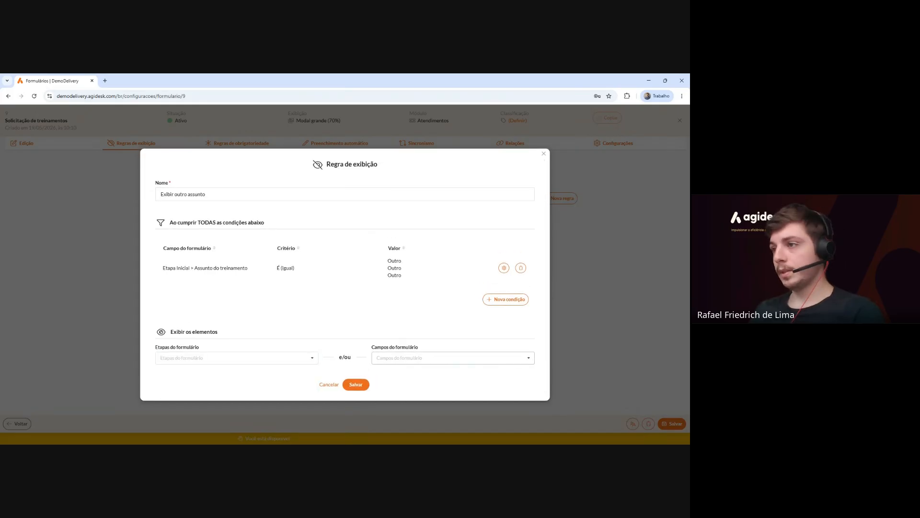
left_click(422, 360)
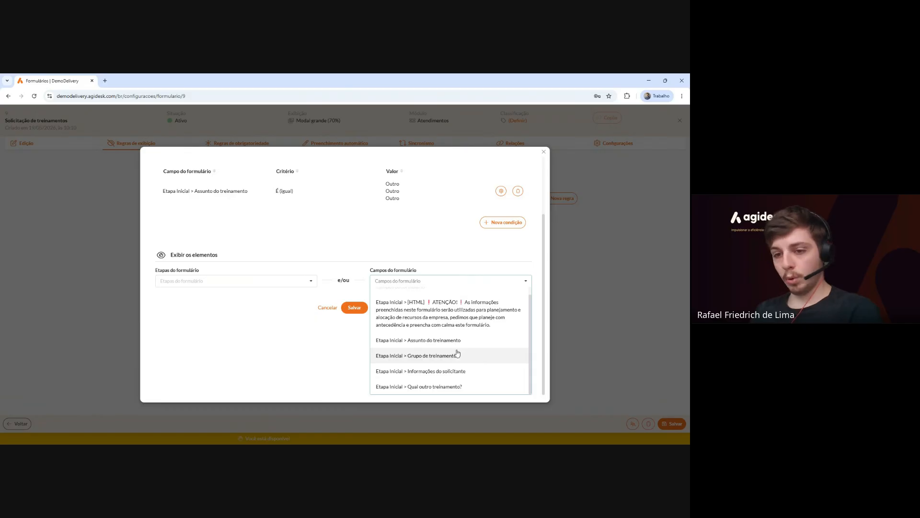
left_click(447, 387)
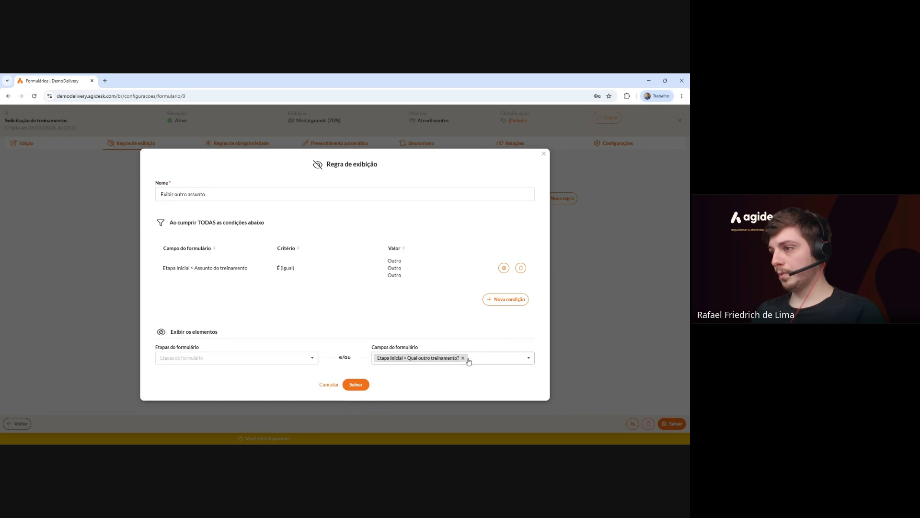
left_click(359, 386)
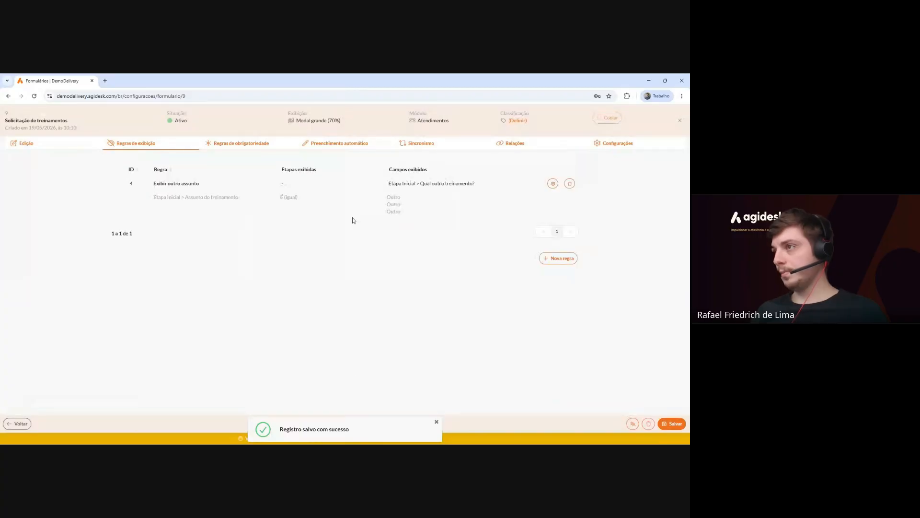
In Edição, check that 'Qual outro treinamento?' shows the Exibir outro assunto rule, then close its settings.
left_click(21, 150)
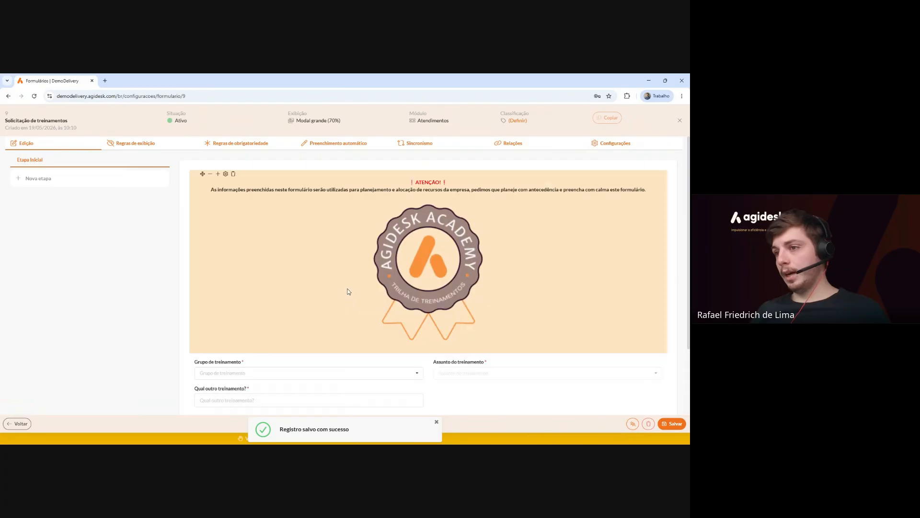
scroll(347, 289, "down", 2)
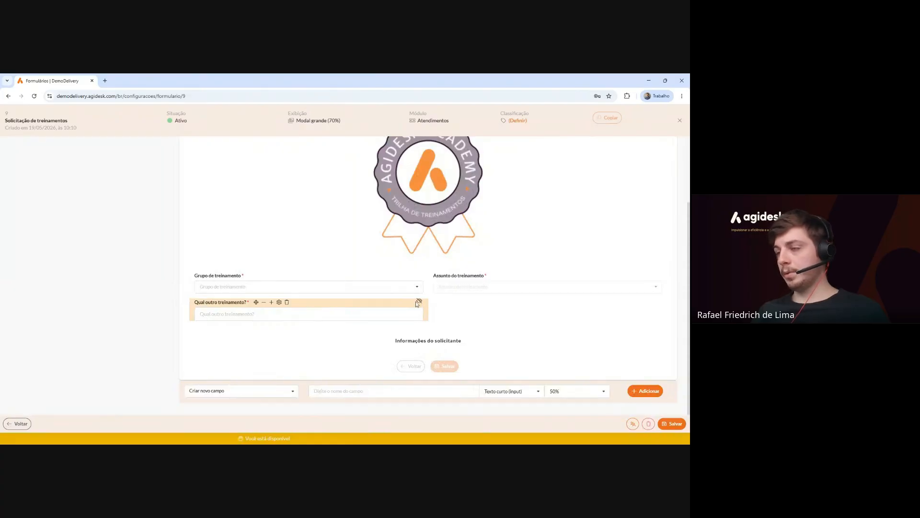
left_click(279, 303)
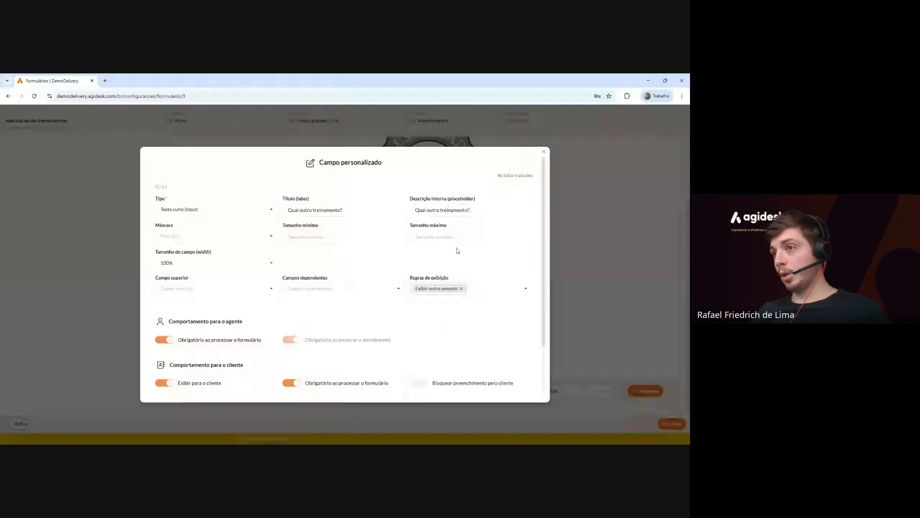
left_click(543, 152)
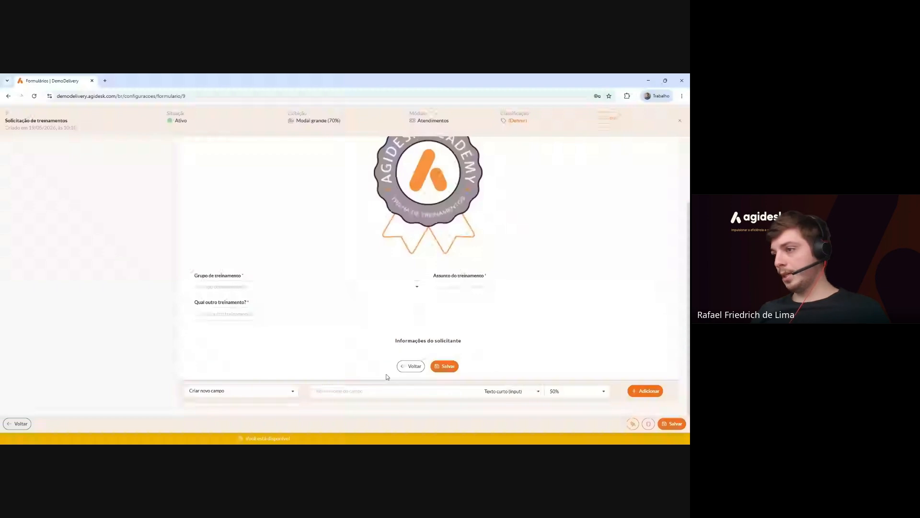
Add an Escolha (radiobutton) field named 'Modalidade do treinamento'.
left_click(509, 391)
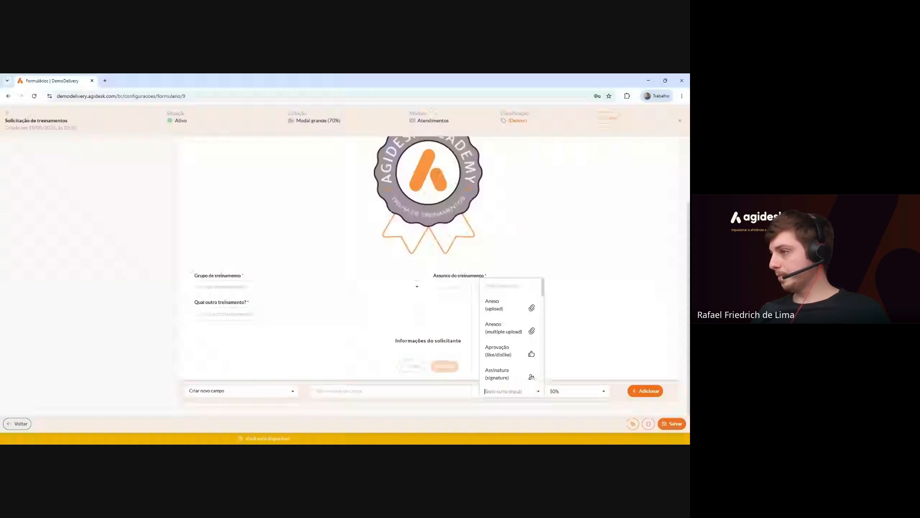
scroll(518, 322, "down", 5)
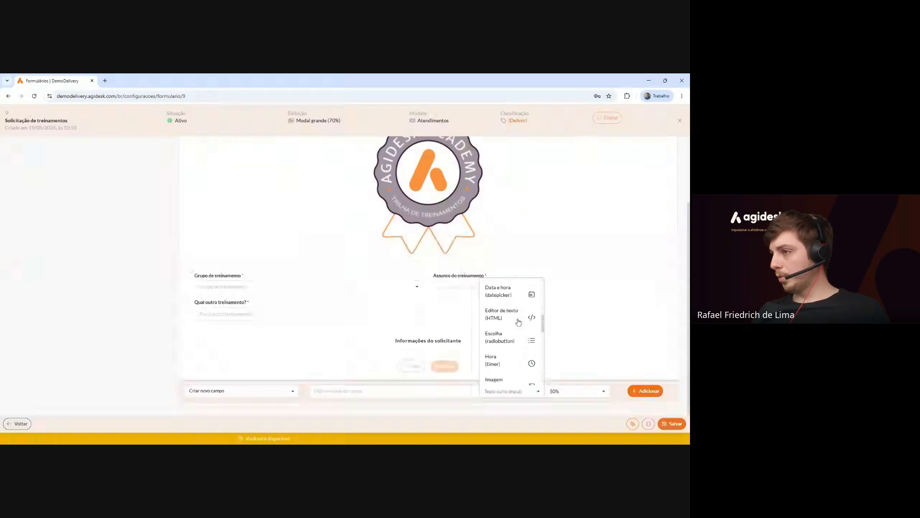
left_click(517, 311)
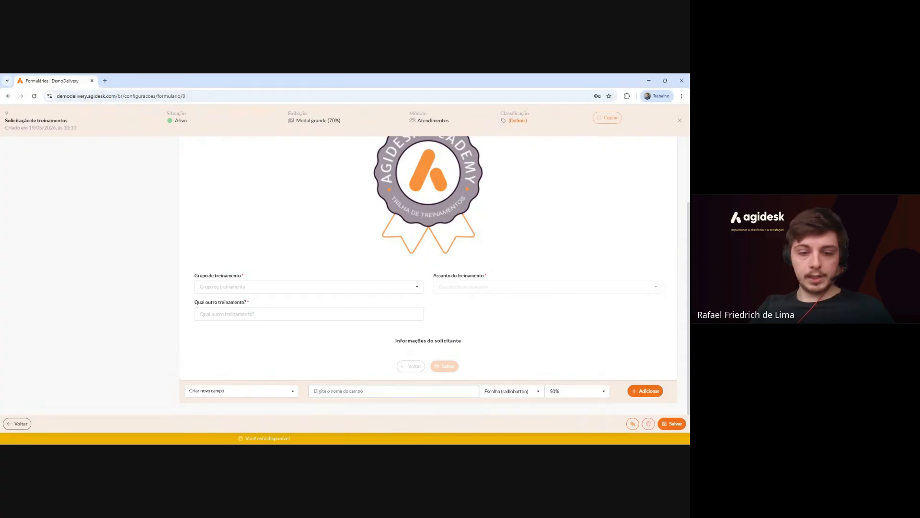
type("Modalidad")
type(" do treinamento")
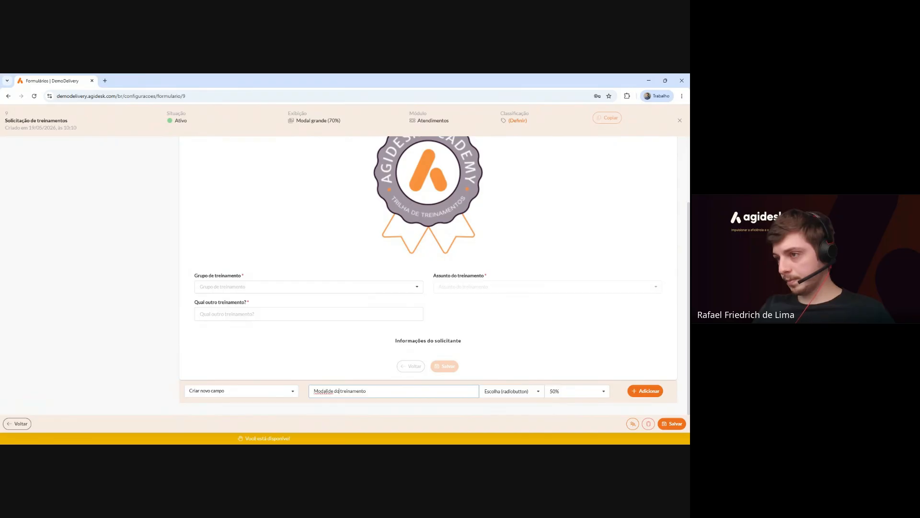
type("da")
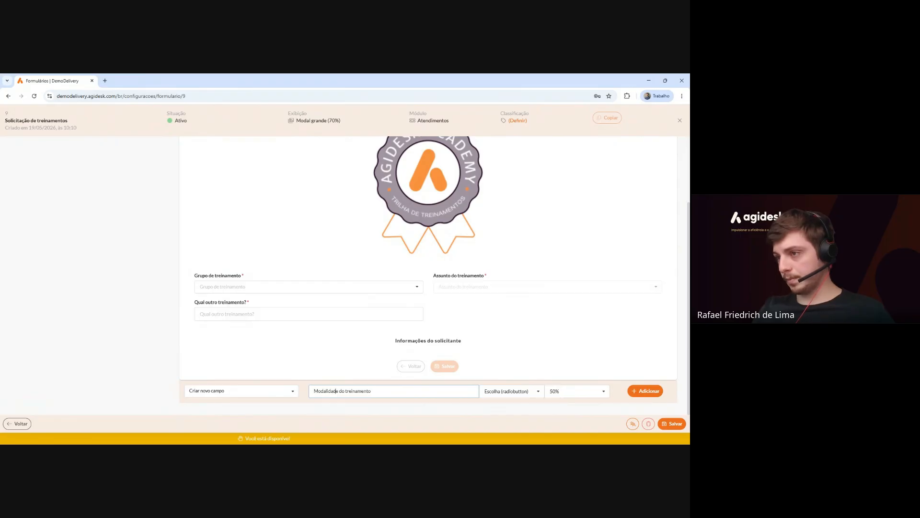
left_click(642, 390)
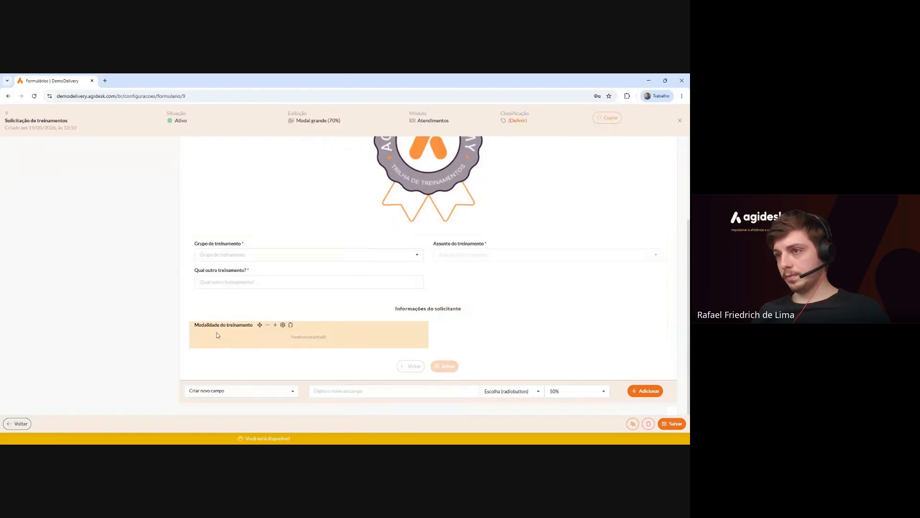
Reposition 'Modalidade do treinamento' and open its settings at the empty Opções section.
left_click_drag(260, 326, 539, 310)
left_click(522, 298)
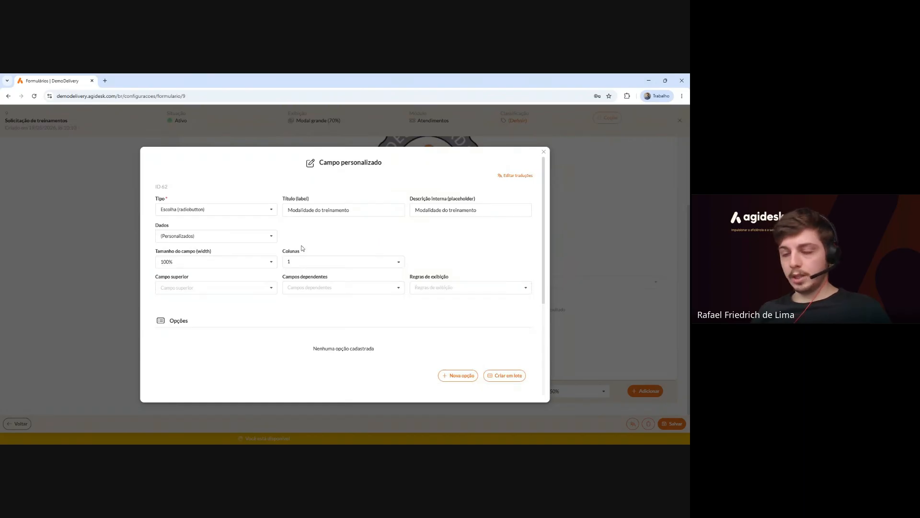
scroll(336, 269, "down", 1)
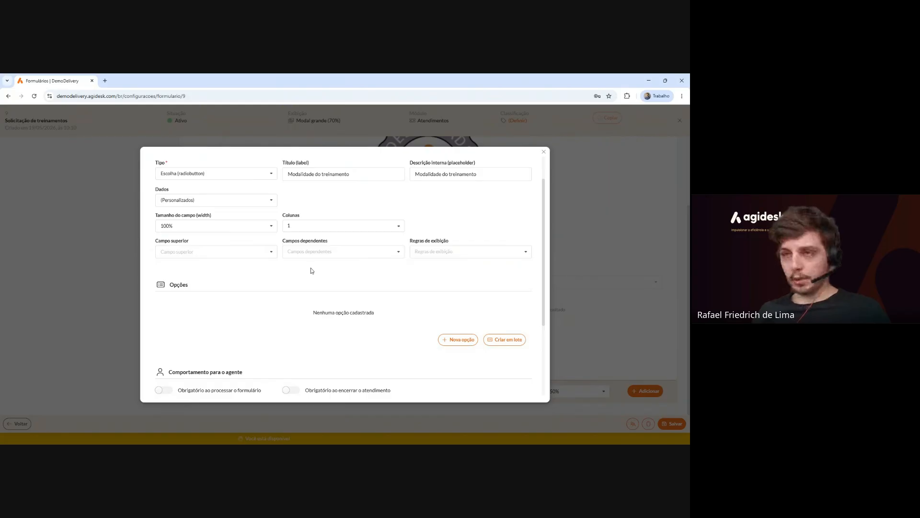
left_click(464, 338)
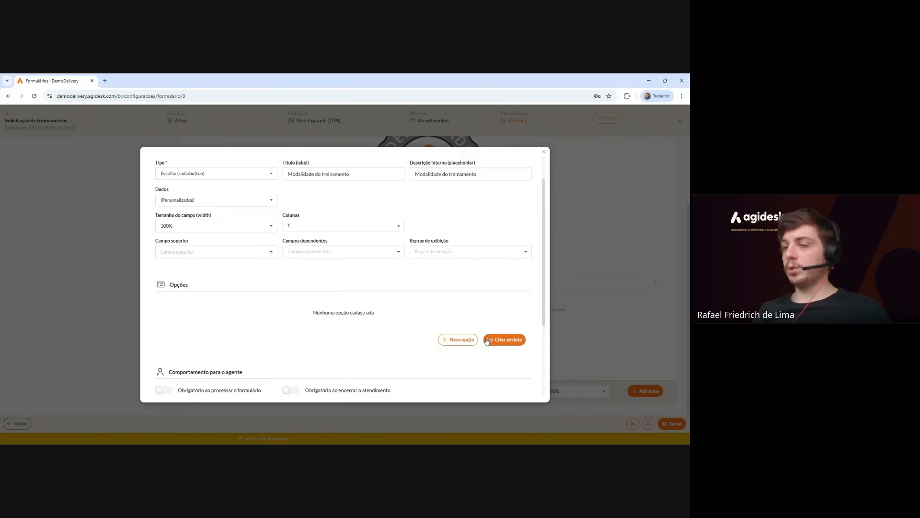
Enter Presencial and Remoto as the only Modalidade do treinamento options, dropping Hibrido, and save the field.
left_click(487, 340)
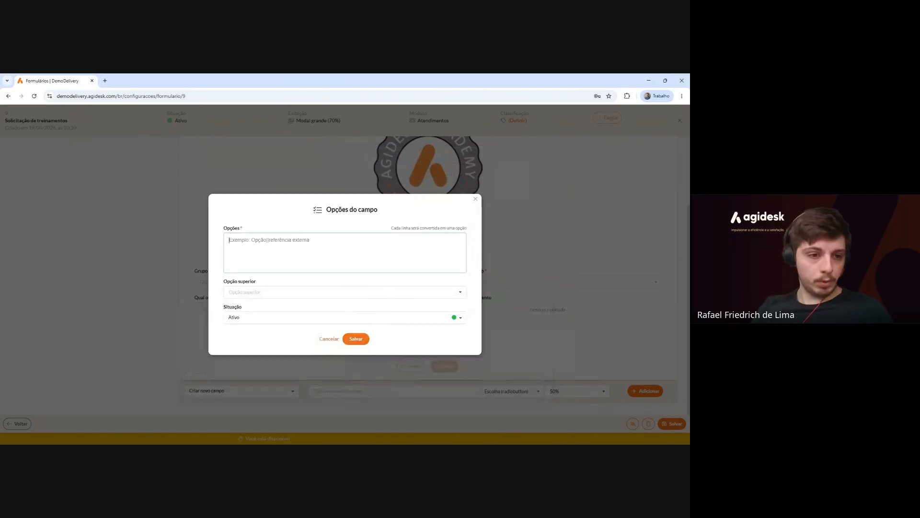
type("Presencia")
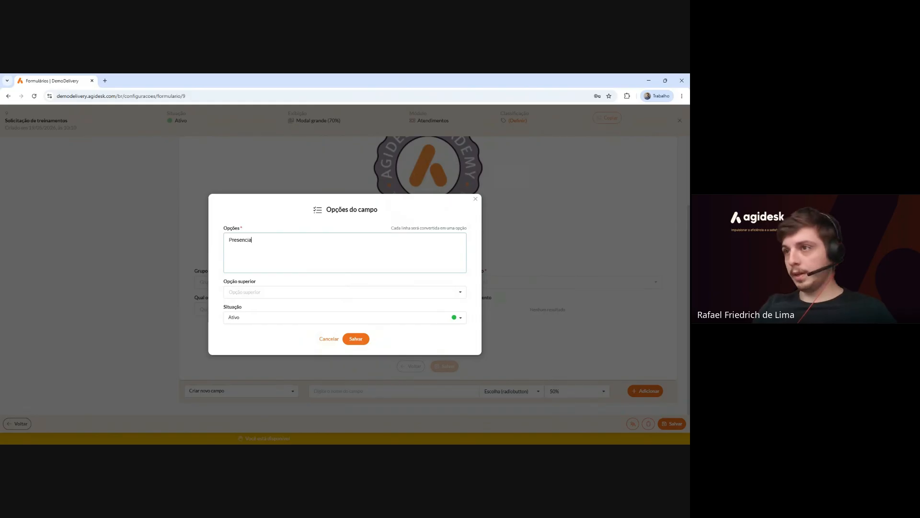
type("l Remoto")
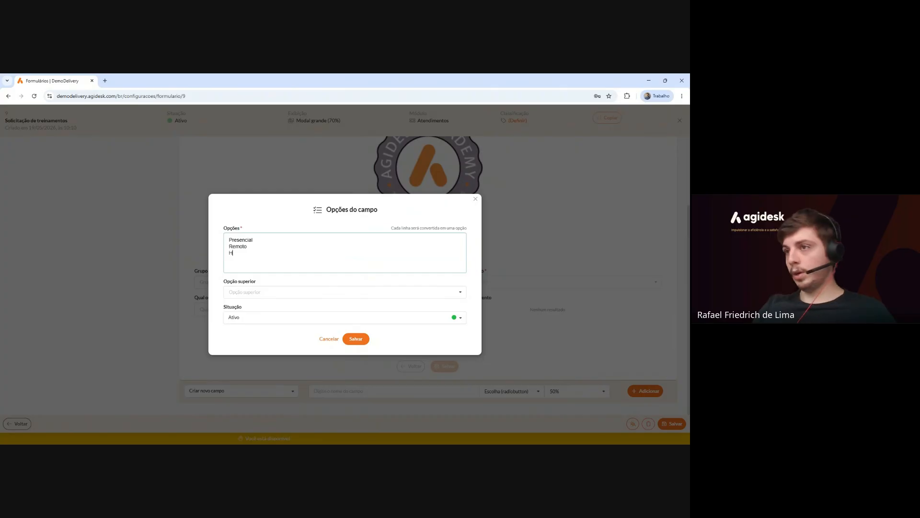
type(" Hibrido")
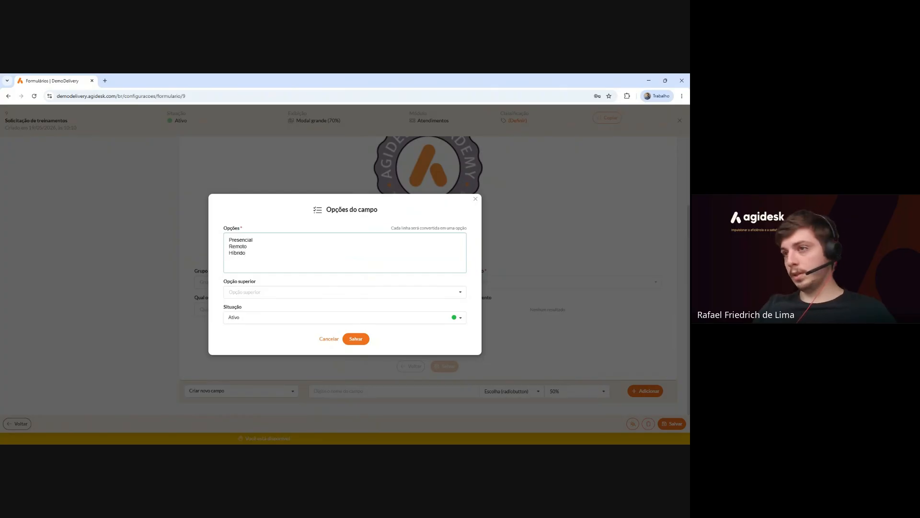
key("BackSpace")
key("BackSpace")
key("BackSpace")
key("BackSpace")
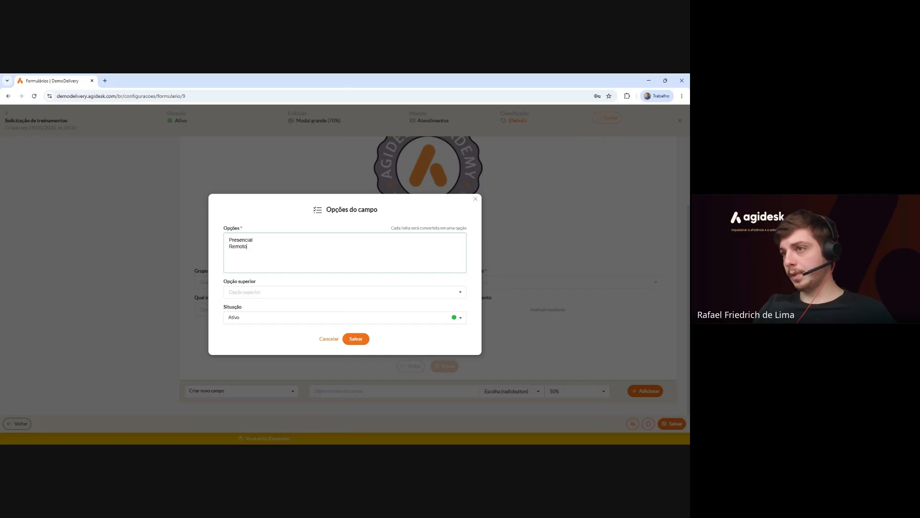
left_click(355, 339)
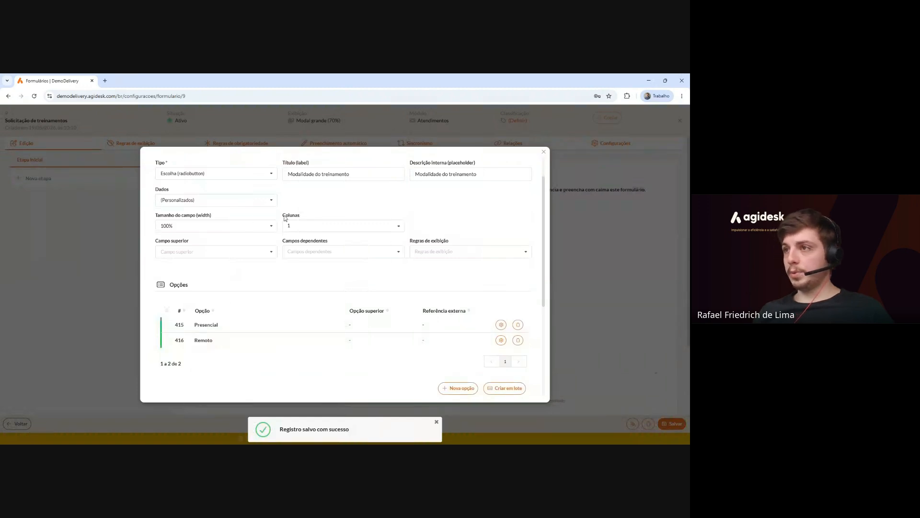
left_click_drag(281, 216, 301, 217)
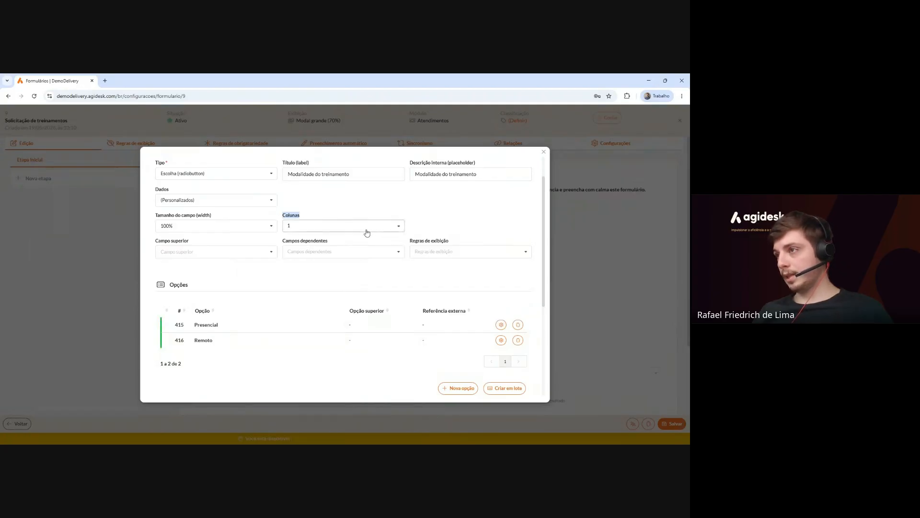
scroll(315, 231, "down", 10)
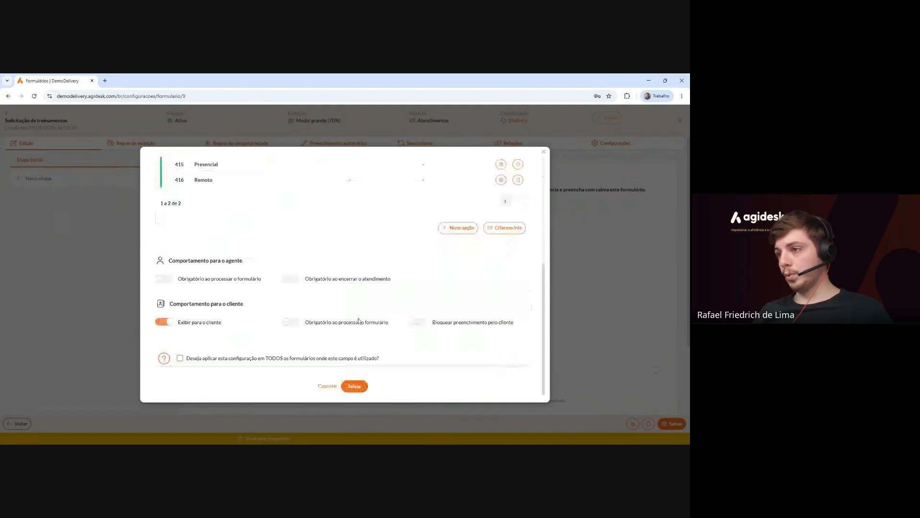
left_click(355, 386)
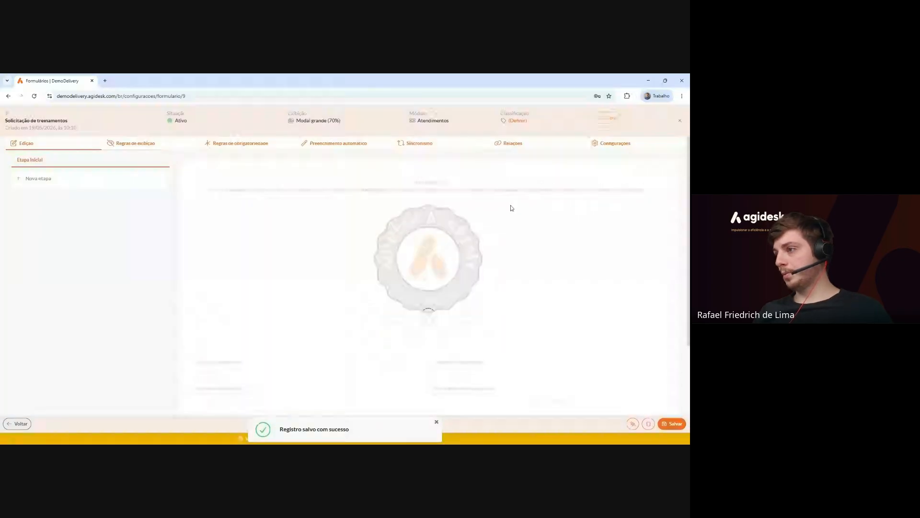
scroll(502, 226, "down", 2)
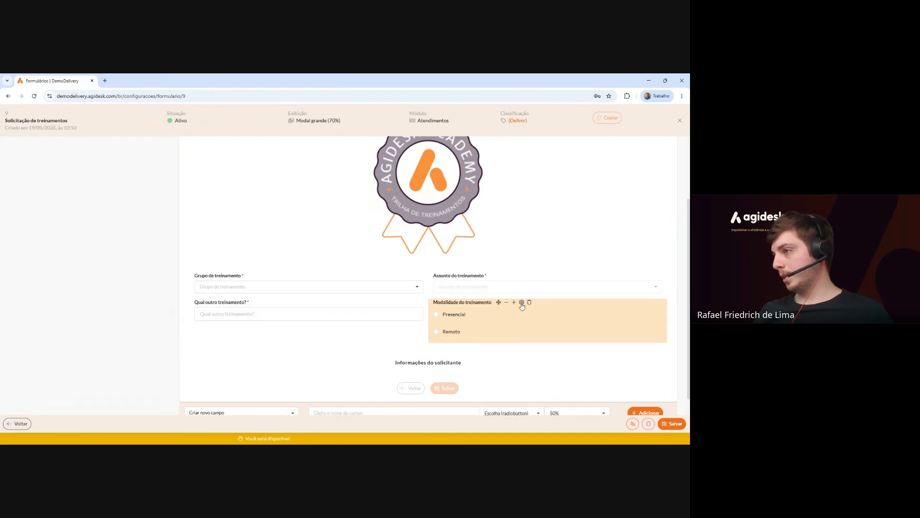
Set Modalidade do treinamento to show its options in 2 columns and save the field.
left_click(522, 302)
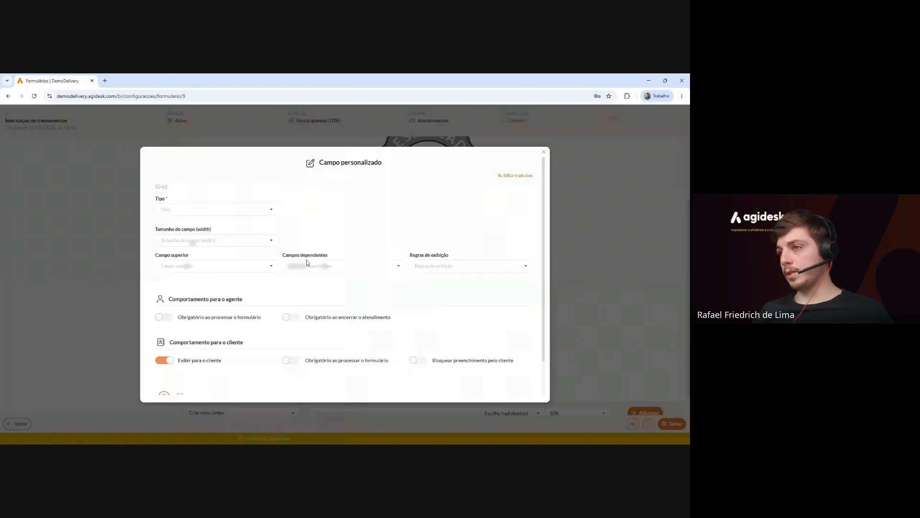
left_click(301, 262)
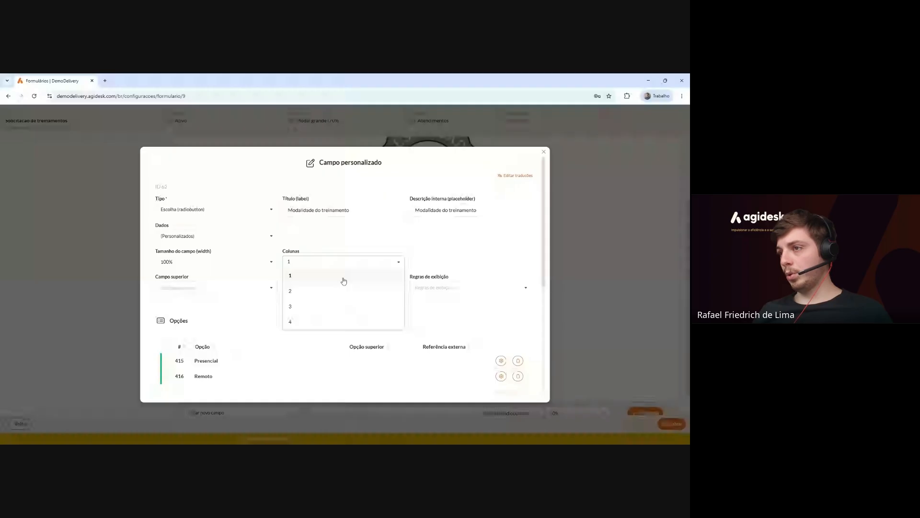
left_click(326, 291)
scroll(390, 326, "down", 5)
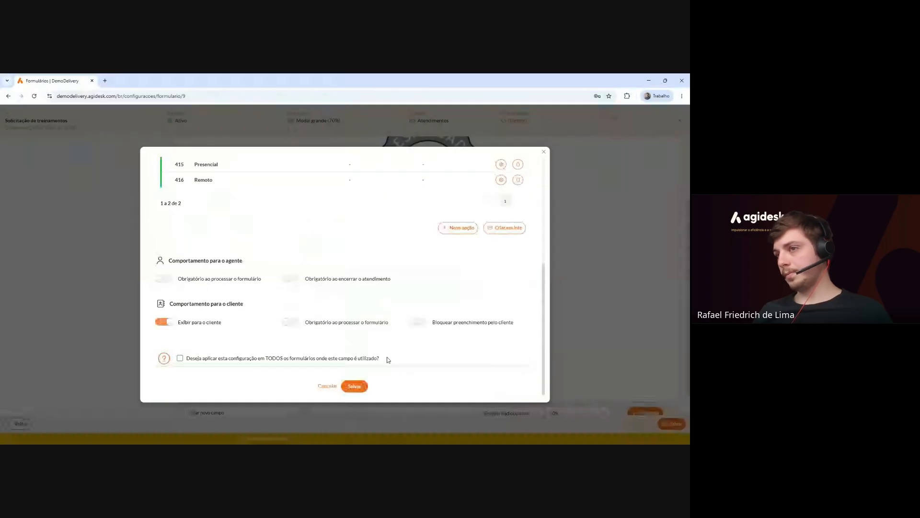
left_click(357, 388)
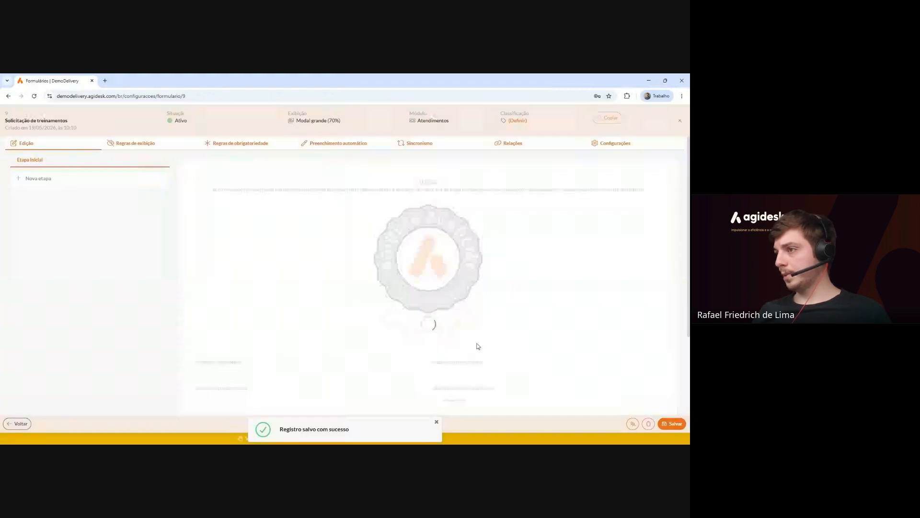
scroll(462, 312, "down", 3)
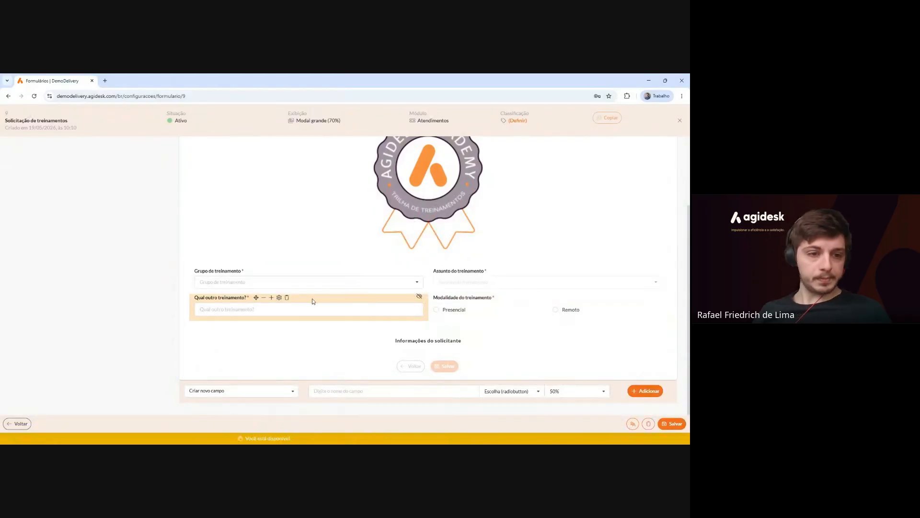
Add a Data e hora (datepicker) field named 'Data e hora do treinamento' to the form.
left_click(509, 391)
scroll(498, 320, "down", 5)
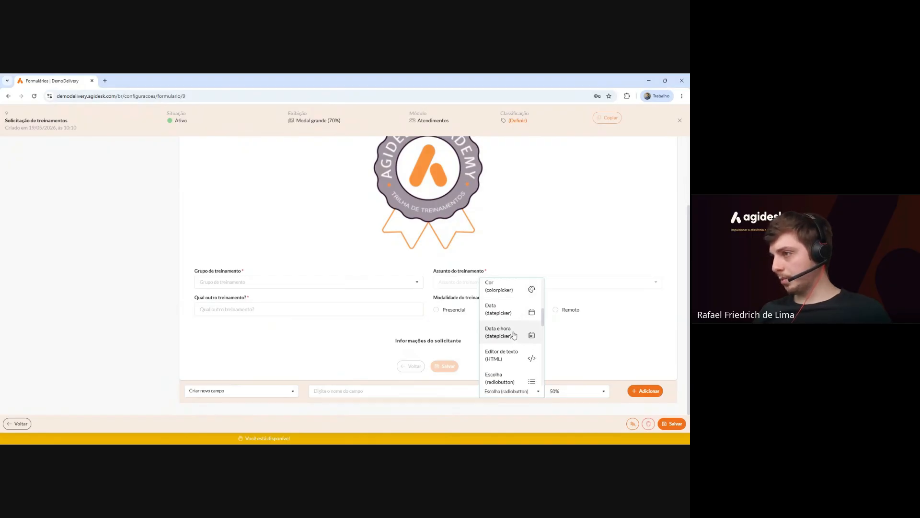
left_click(501, 336)
left_click(355, 391)
type("Data e hora do treinamento")
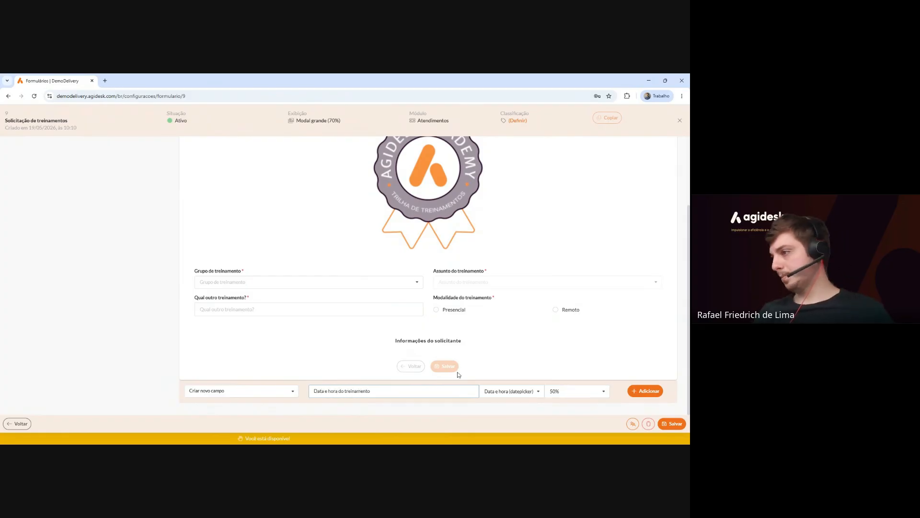
left_click(640, 392)
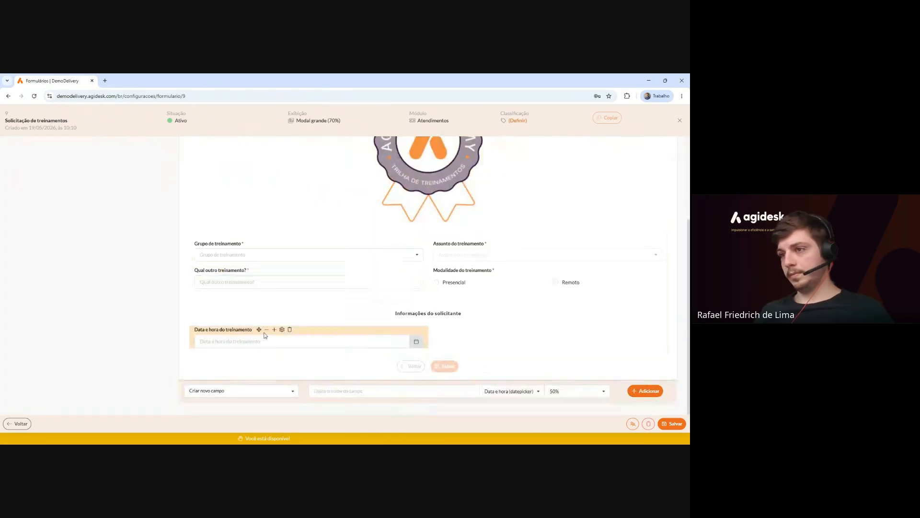
Move the Data e hora do treinamento field above the Informações do solicitante section.
mouse_move(260, 330)
left_mouse_down()
mouse_move(265, 312)
mouse_move(263, 339)
mouse_move(259, 324)
left_mouse_up()
scroll(412, 413, "down", 1)
left_click(509, 391)
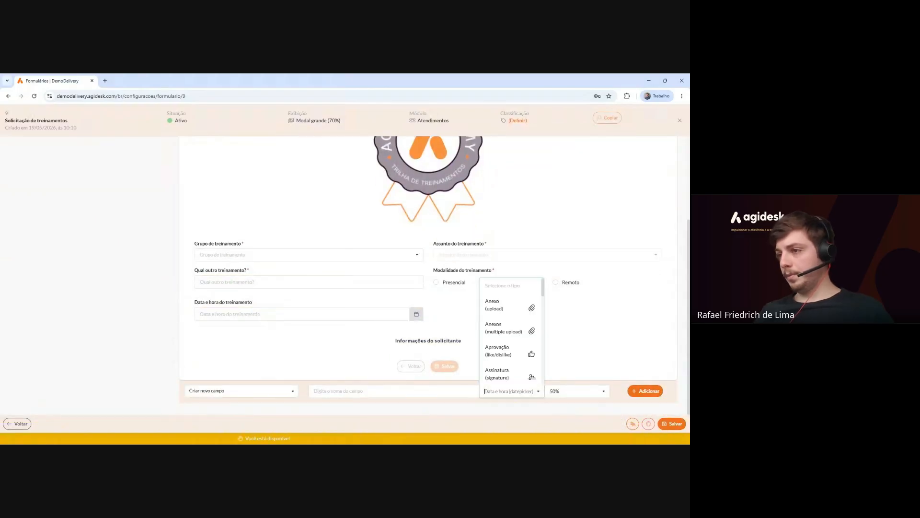
left_click(432, 391)
left_click(242, 391)
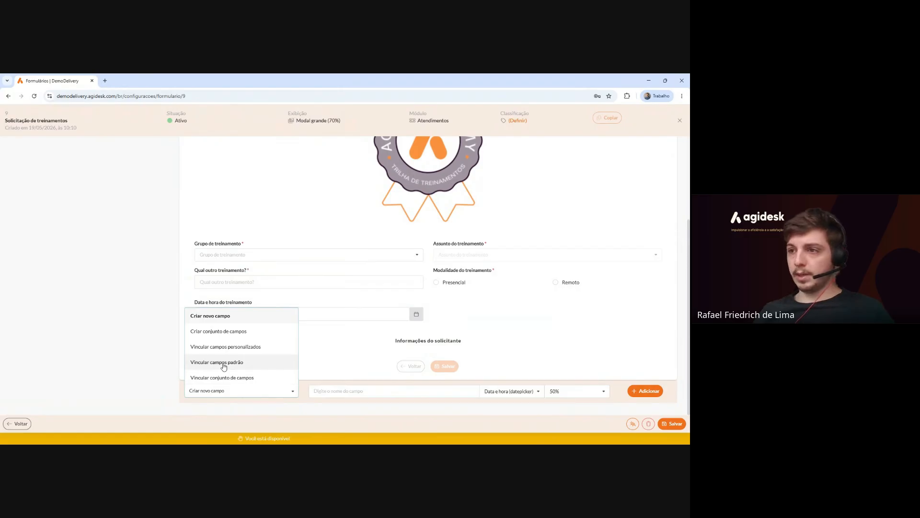
Link the standard Departamentos field, found by searching 'departamento', into the form.
left_click(271, 363)
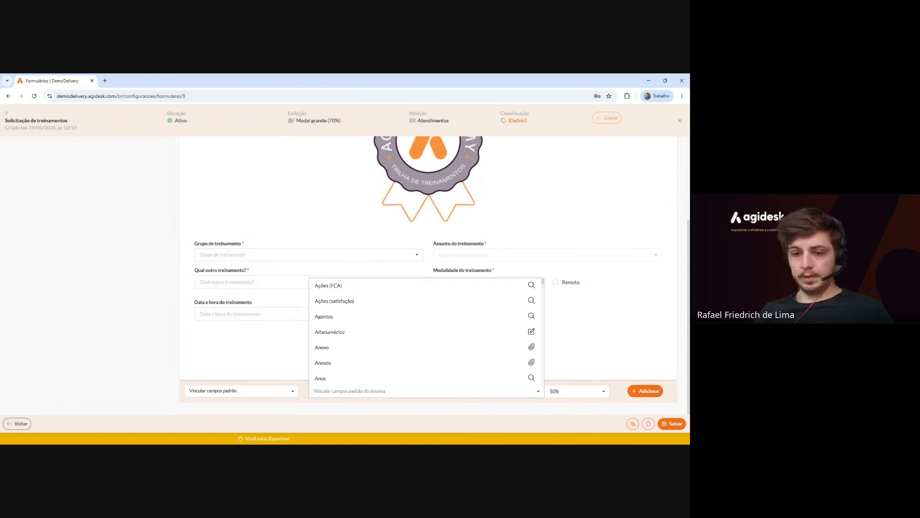
type("departamento")
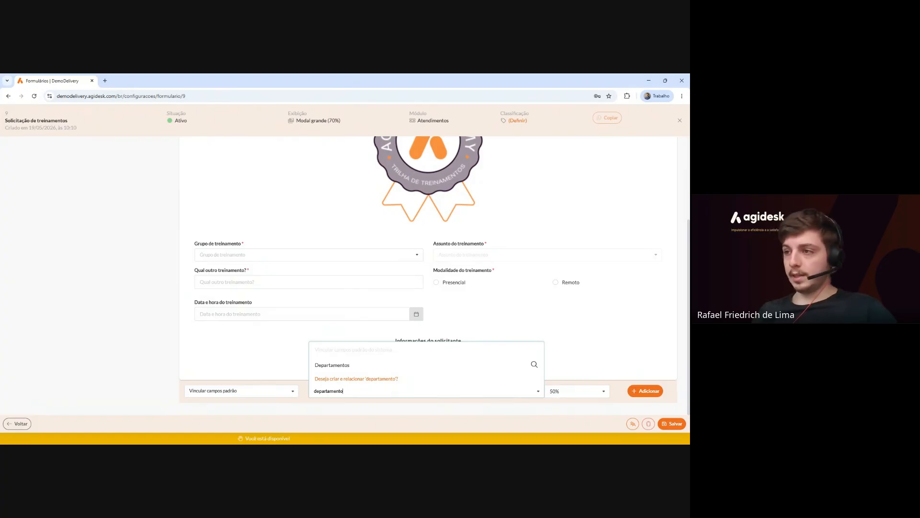
left_click(359, 369)
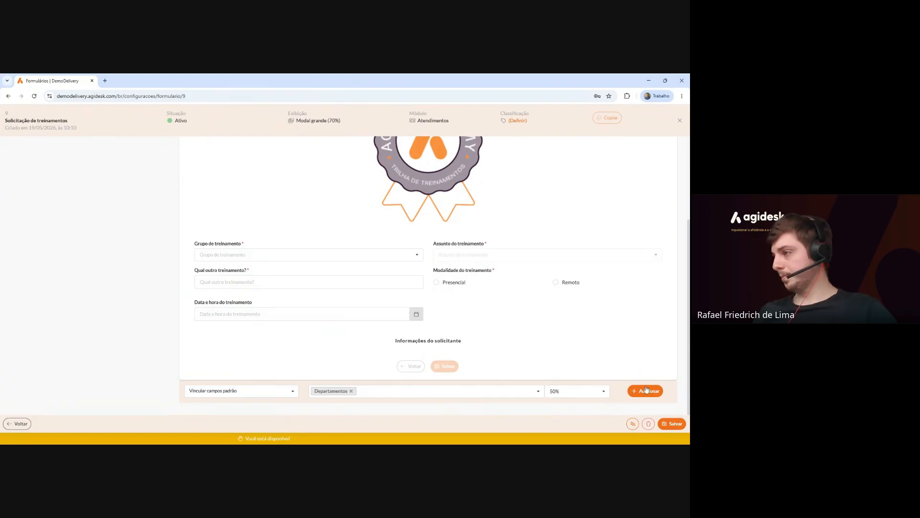
left_click(646, 389)
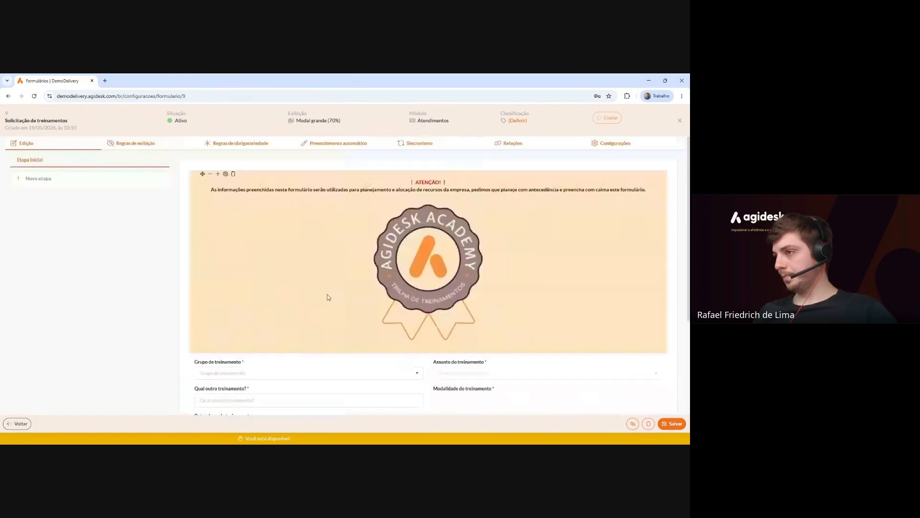
scroll(329, 297, "down", 3)
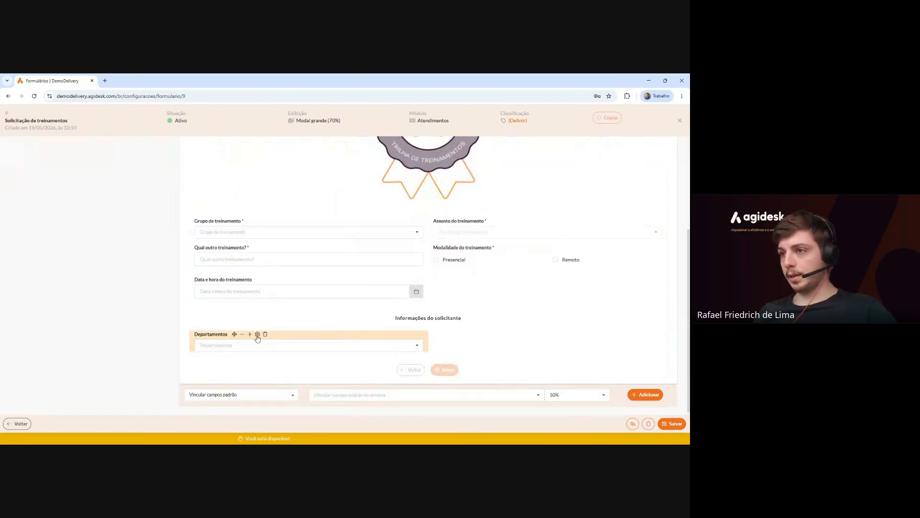
Make Departamentos required for agents and clients, save, and place it beside Data e hora do treinamento.
left_click(257, 334)
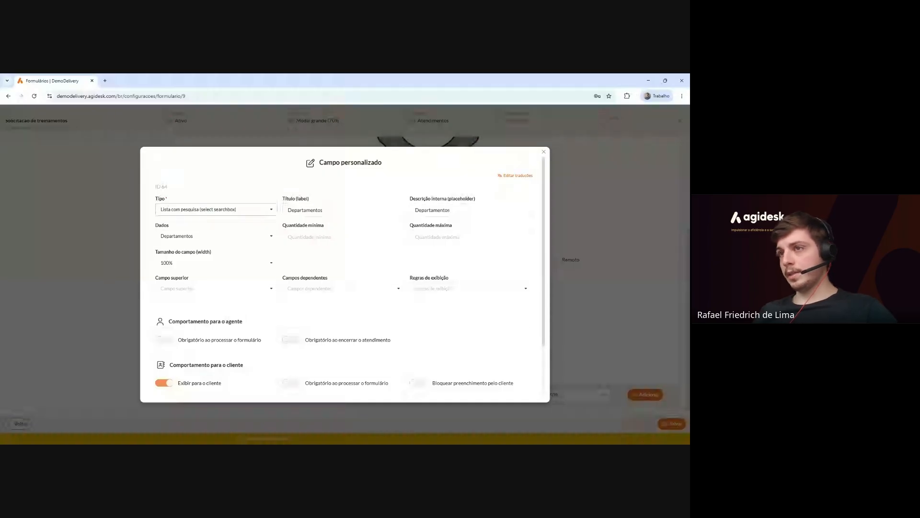
double_click(161, 225)
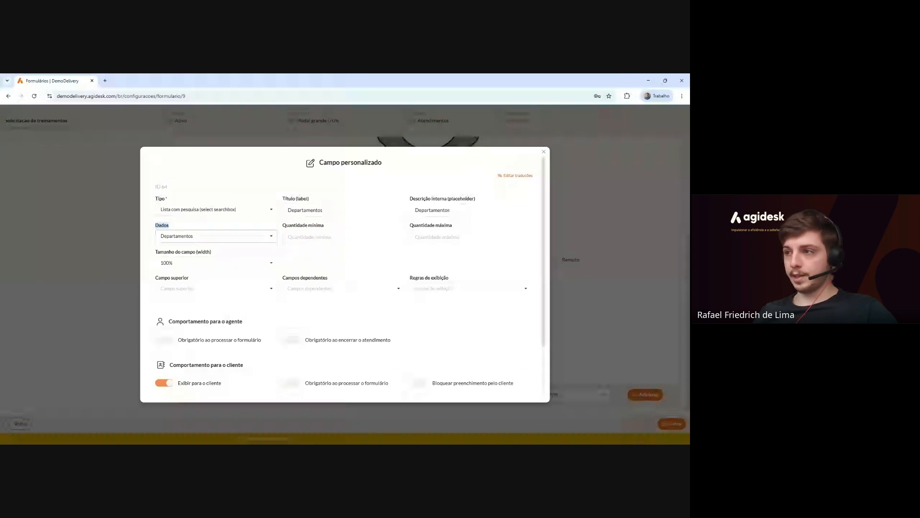
scroll(185, 243, "down", 2)
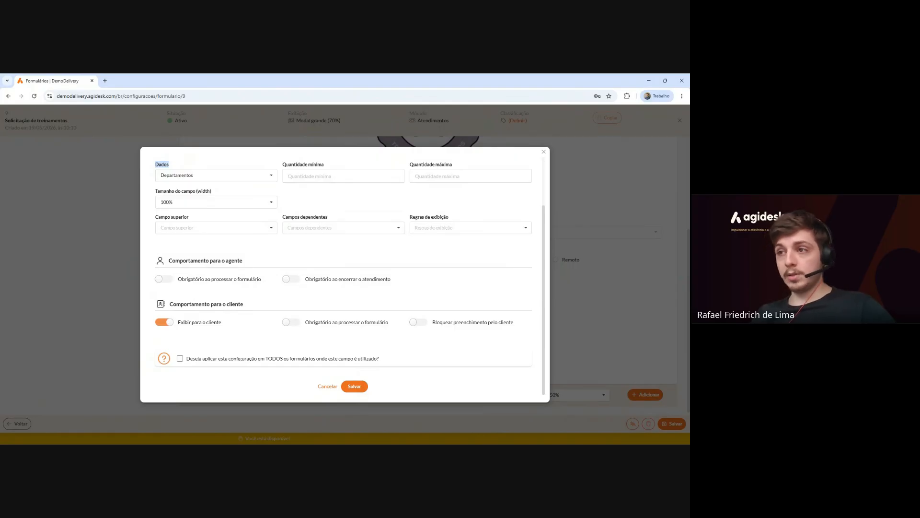
left_click(164, 279)
left_click(290, 322)
left_click(356, 389)
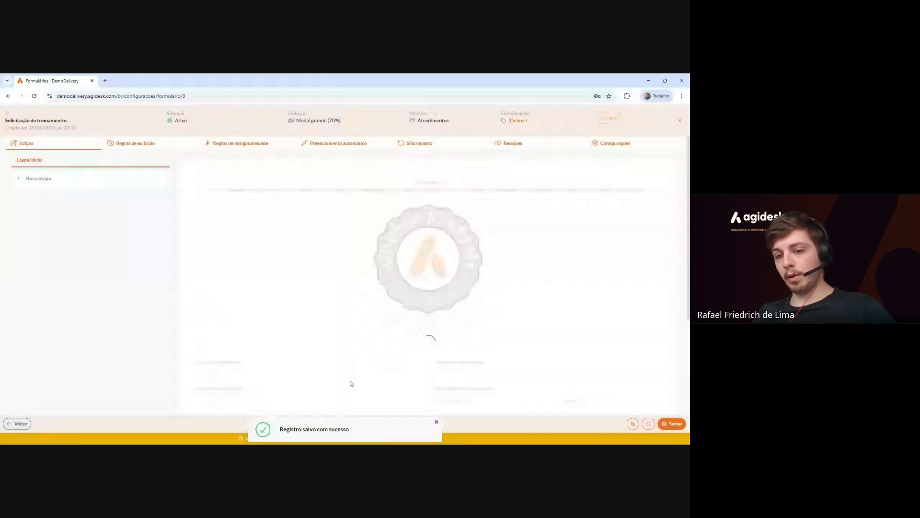
scroll(434, 316, "down", 4)
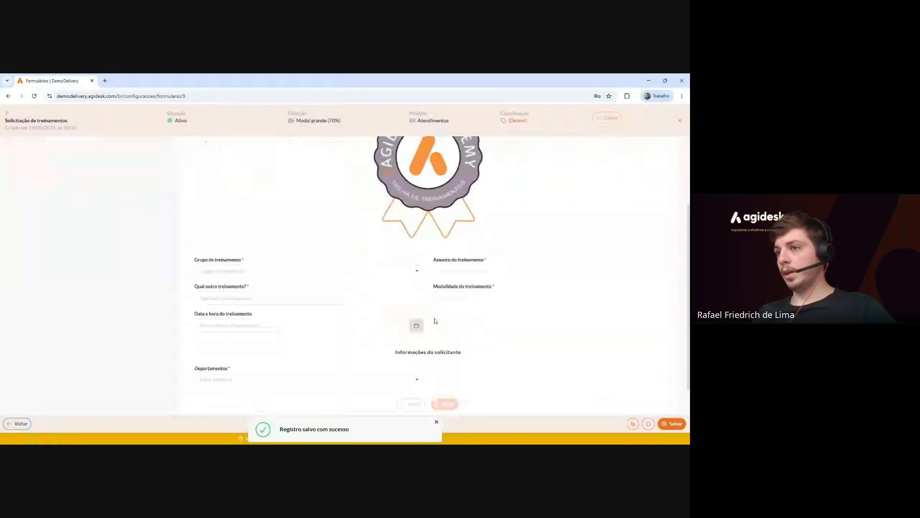
mouse_move(241, 342)
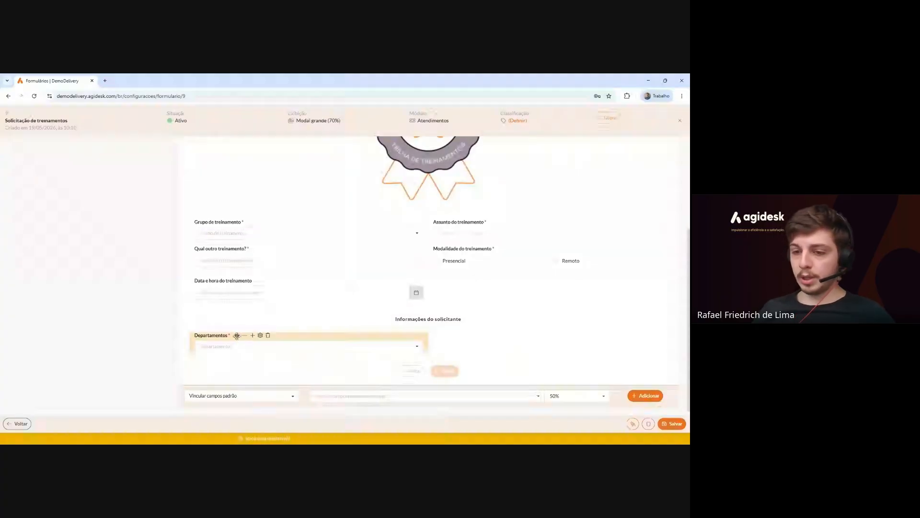
left_click_drag(237, 335, 503, 300)
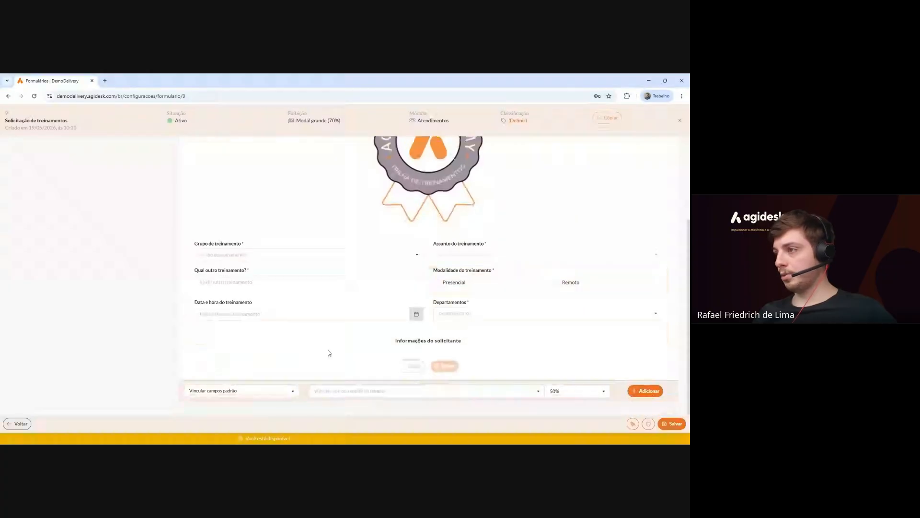
left_click(530, 314)
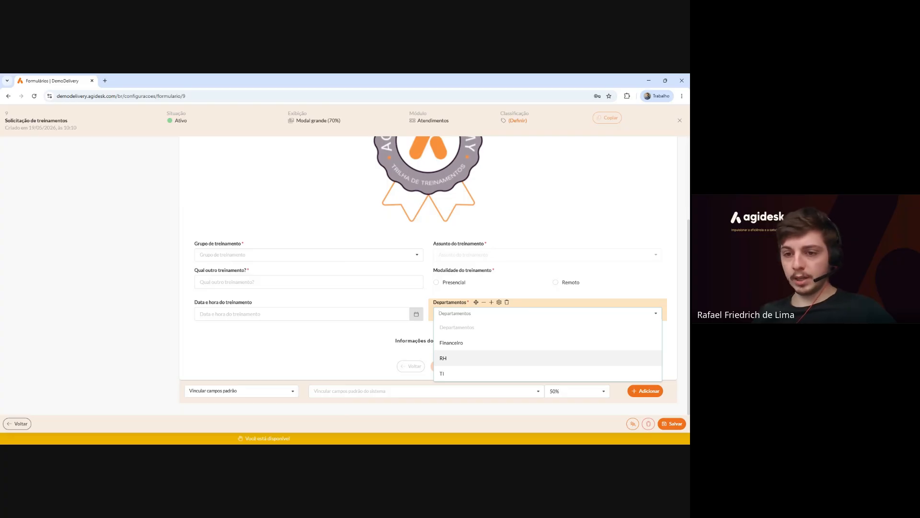
left_click(319, 358)
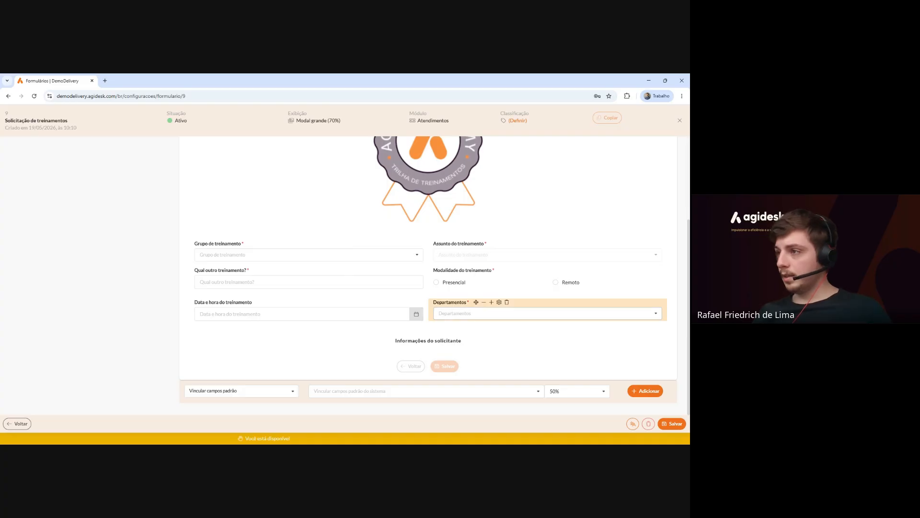
left_click(499, 302)
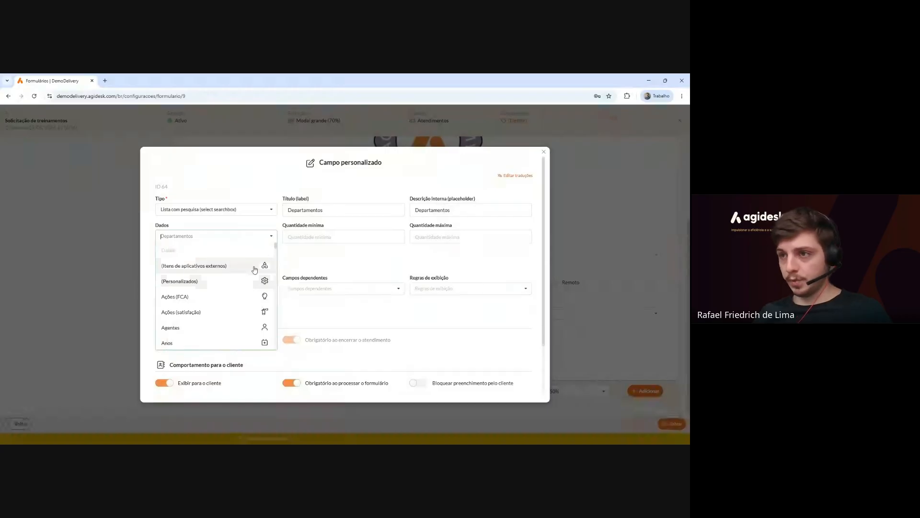
scroll(254, 270, "down", 5)
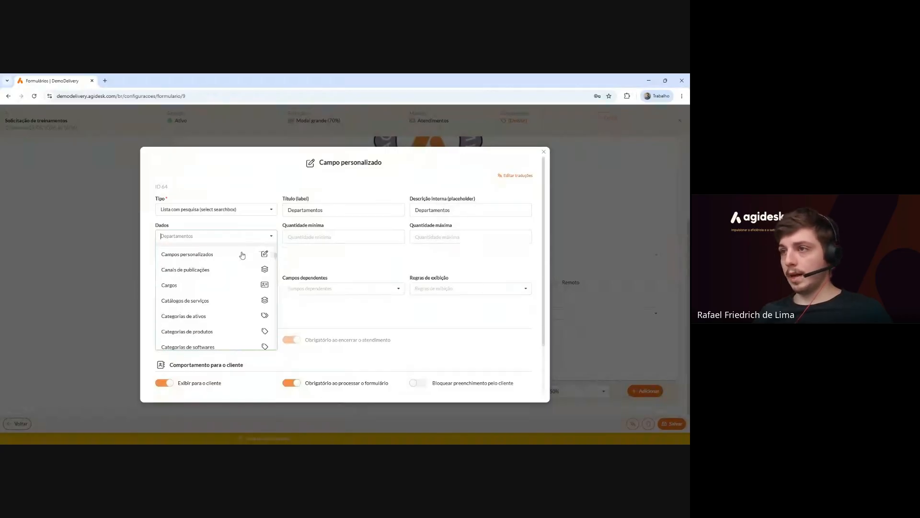
scroll(245, 263, "down", 8)
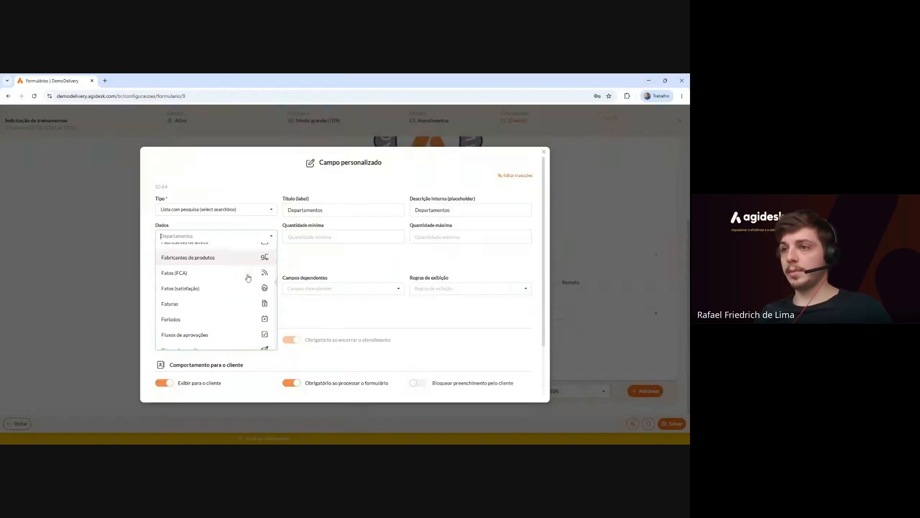
scroll(248, 277, "down", 8)
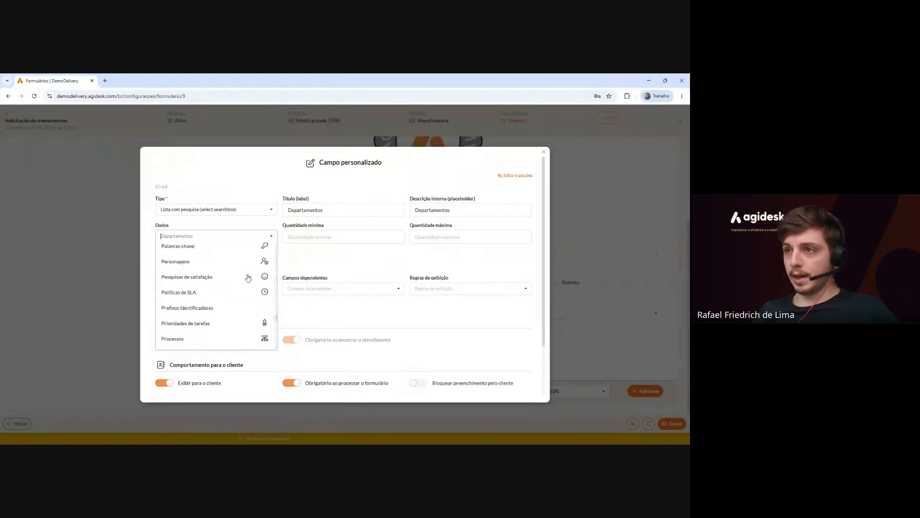
scroll(247, 278, "down", 10)
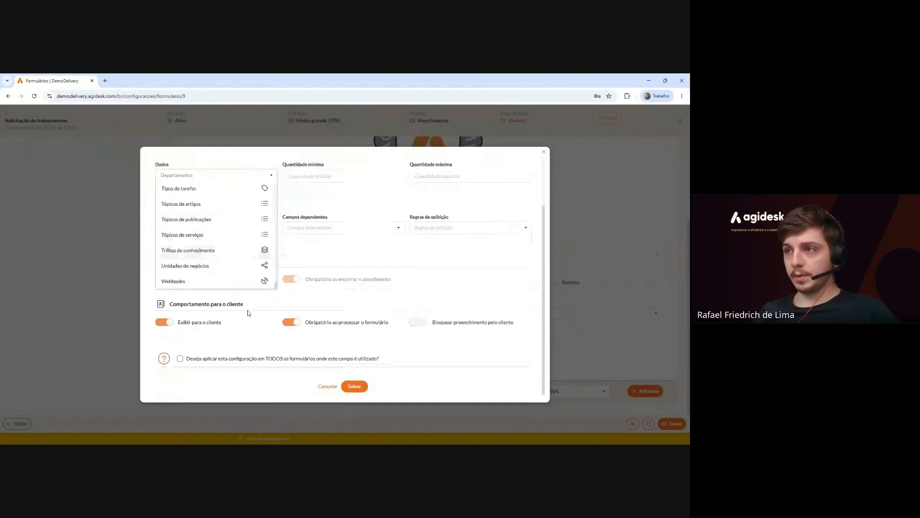
scroll(237, 326, "up", 10)
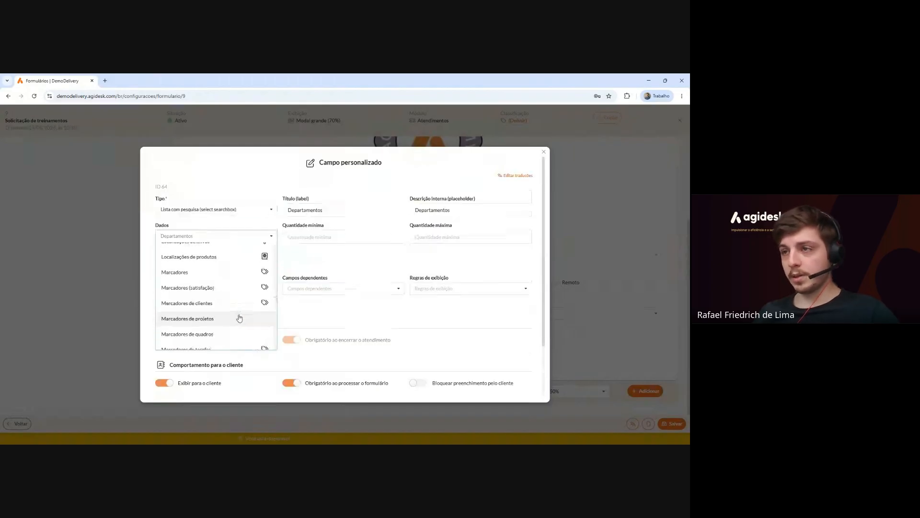
scroll(240, 318, "up", 5)
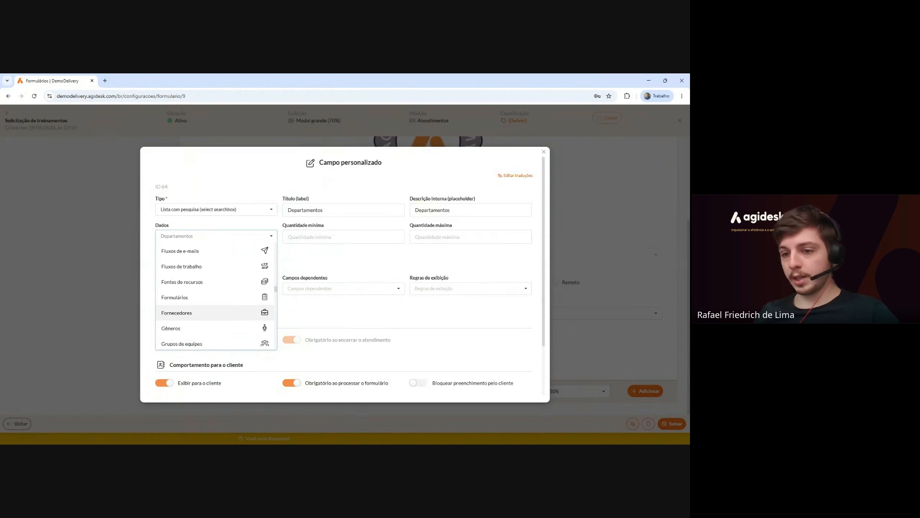
scroll(235, 318, "up", 3)
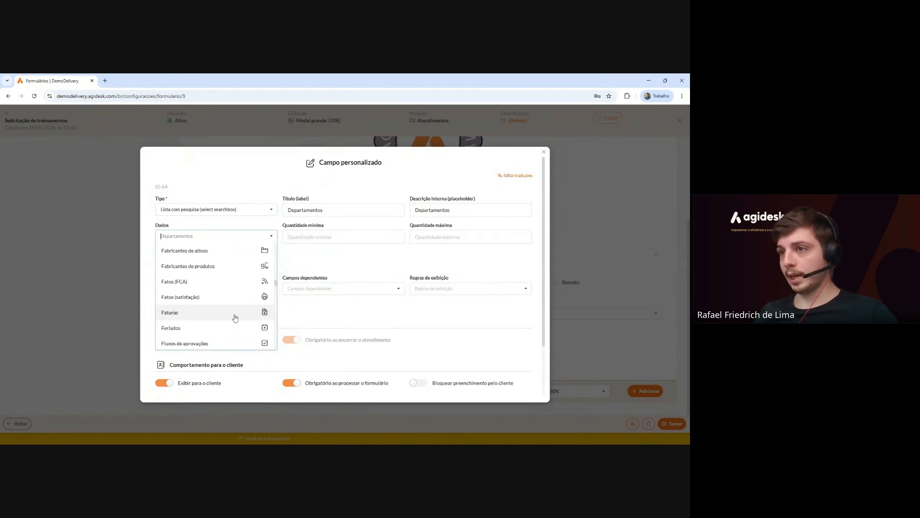
scroll(235, 318, "up", 10)
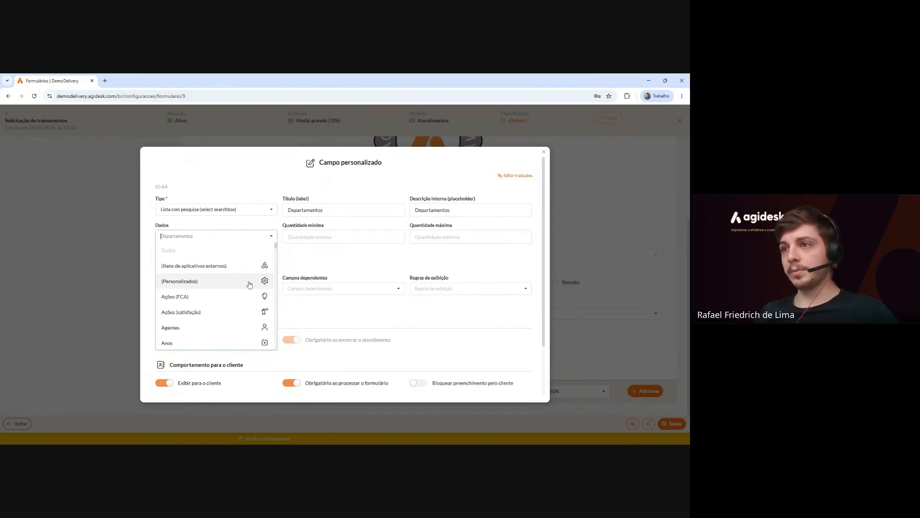
left_click(319, 250)
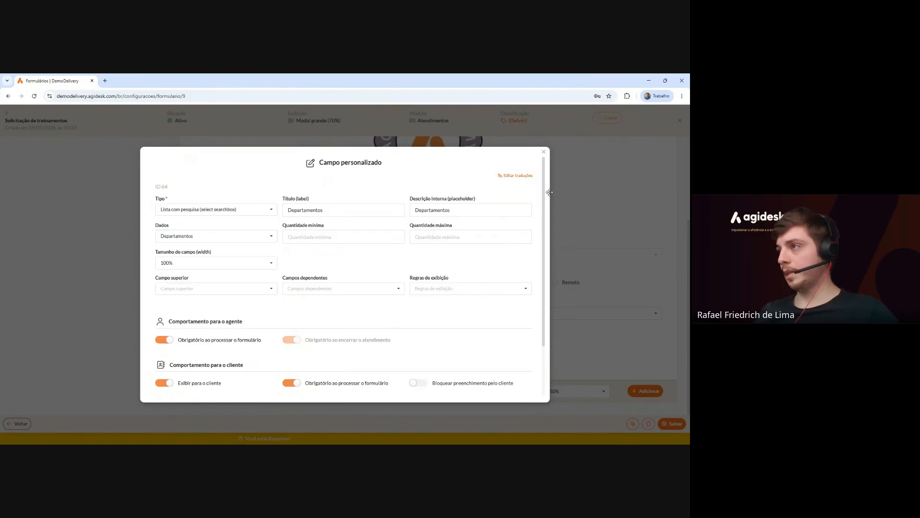
left_click(544, 151)
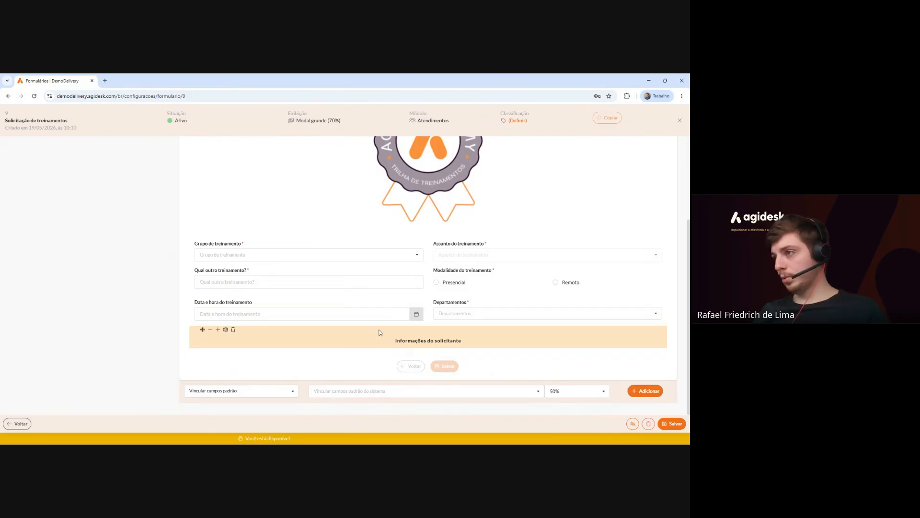
Delete the Informações do solicitante section from the form.
mouse_move(437, 342)
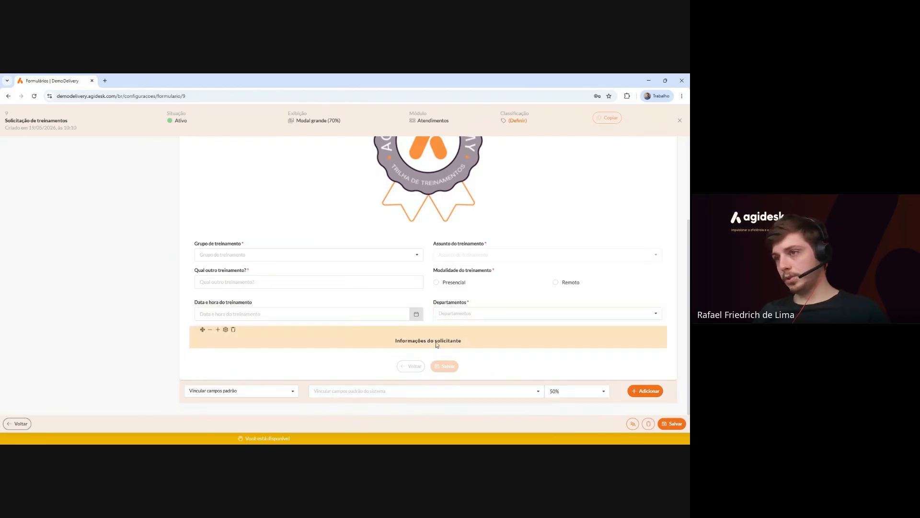
left_click(233, 330)
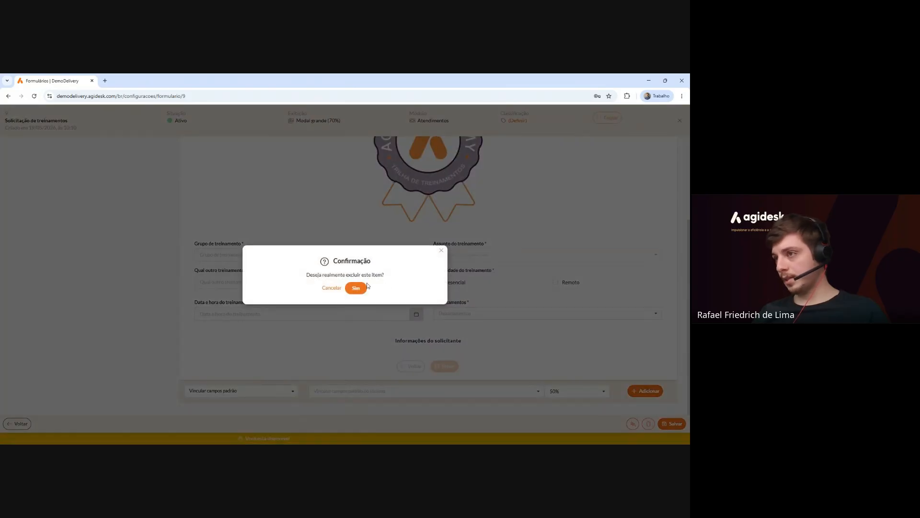
left_click(357, 286)
Choose the existing Lista de presença field set for linking at 100% width.
left_click(426, 391)
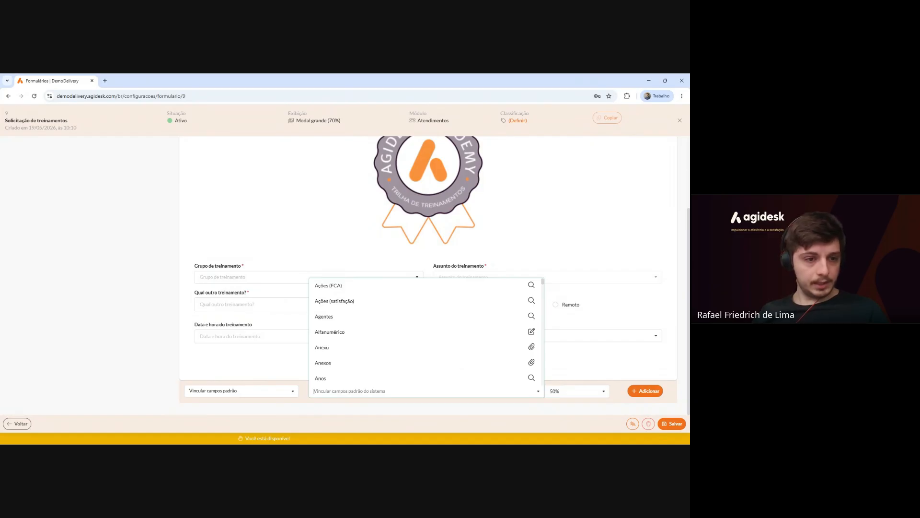
left_click(293, 391)
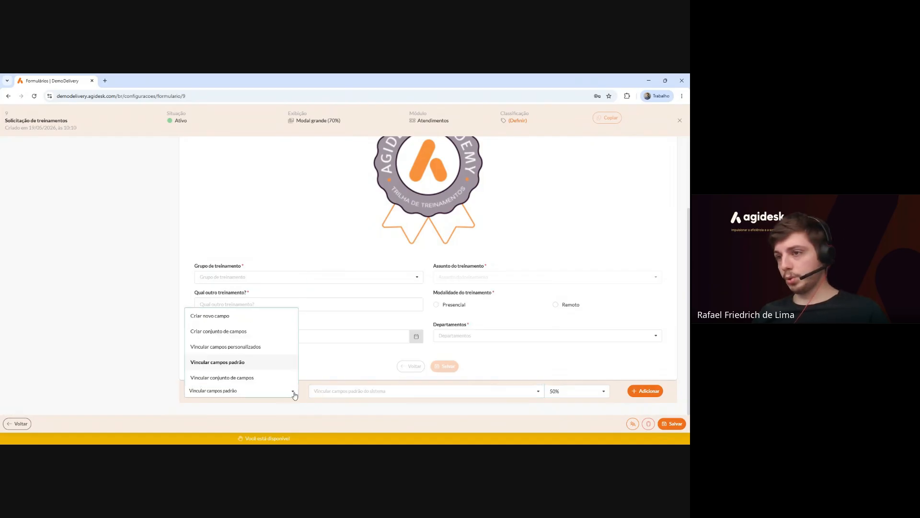
left_click(216, 378)
left_click(427, 391)
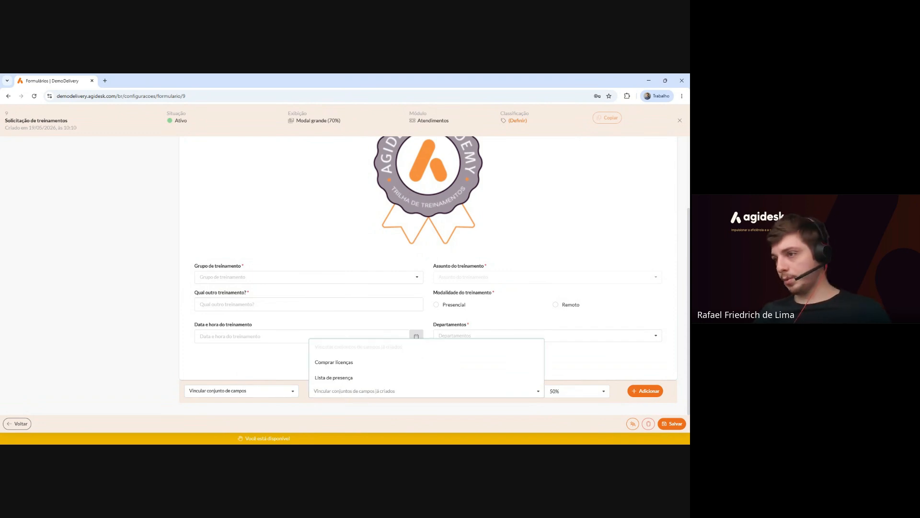
left_click(355, 378)
left_click(577, 389)
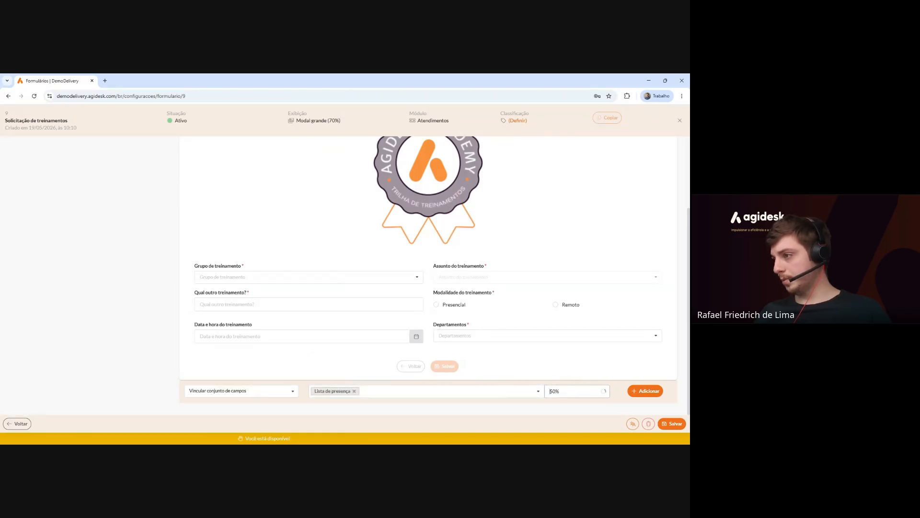
left_click(569, 302)
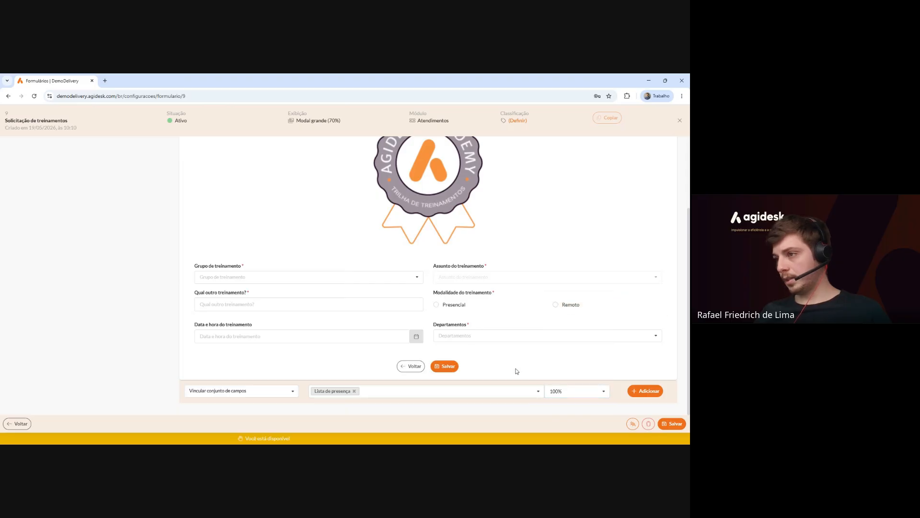
Add the Lista de presença set and check its Nome completo, Email and Número de contato fields.
left_click(647, 390)
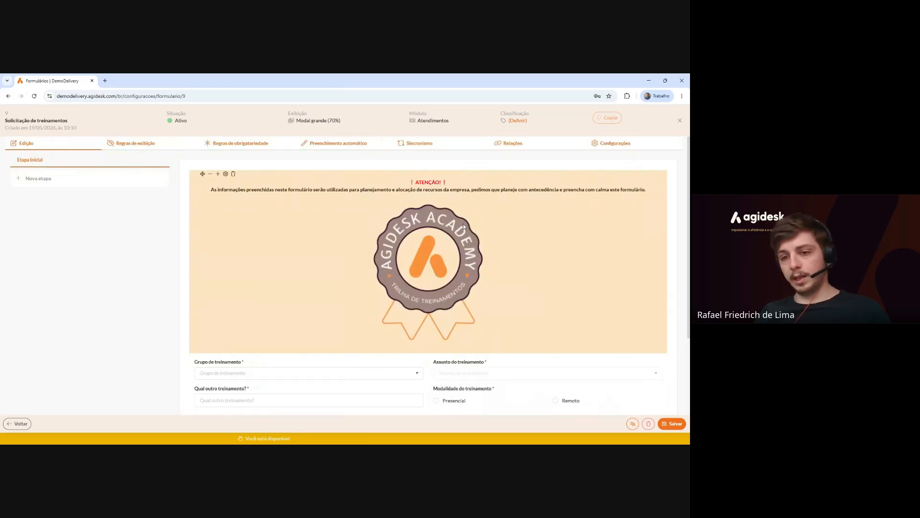
scroll(463, 224, "down", 3)
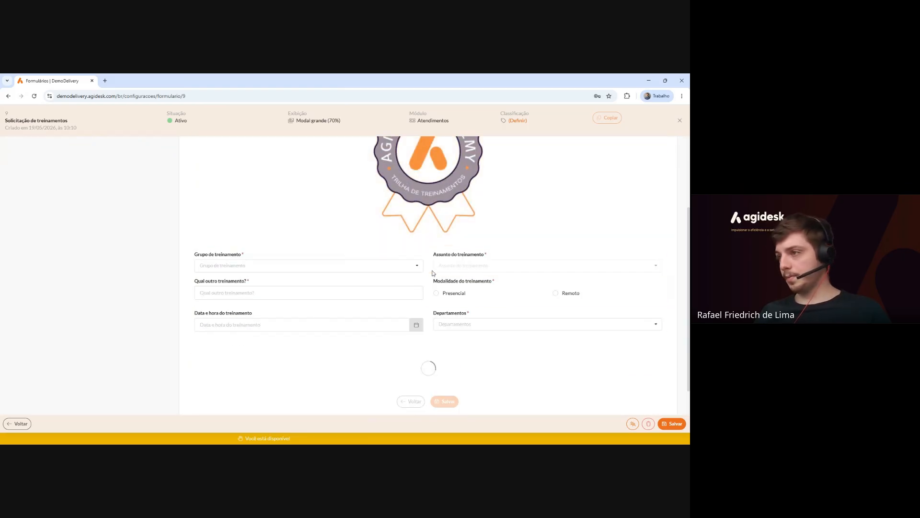
scroll(431, 273, "down", 2)
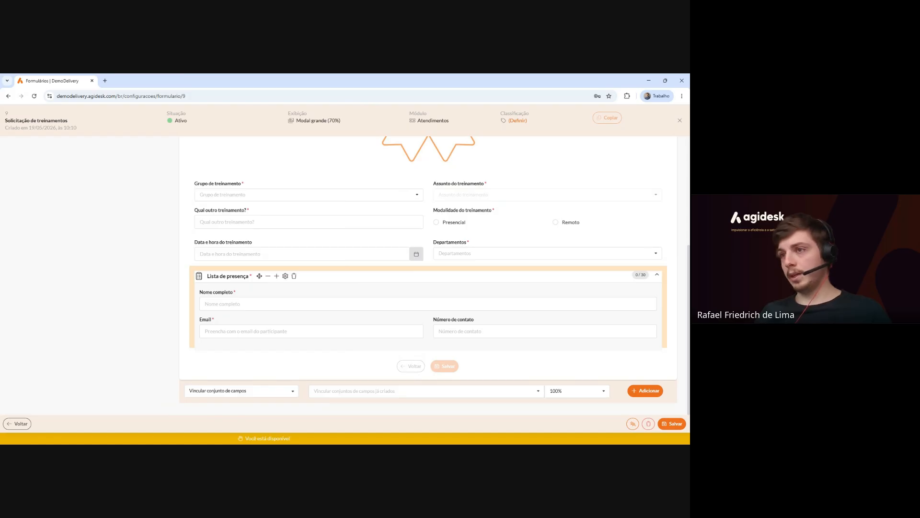
left_click(288, 304)
left_click(261, 336)
left_click(460, 345)
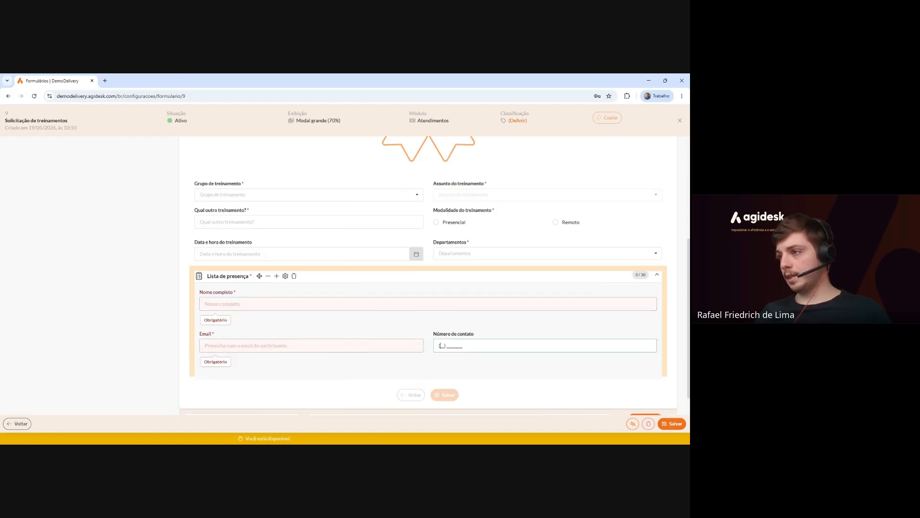
left_click(458, 323)
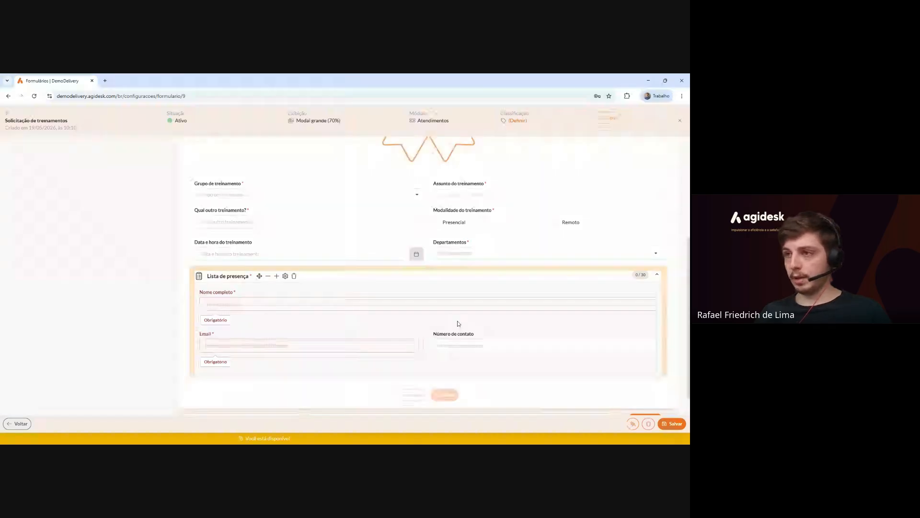
scroll(457, 323, "down", 1)
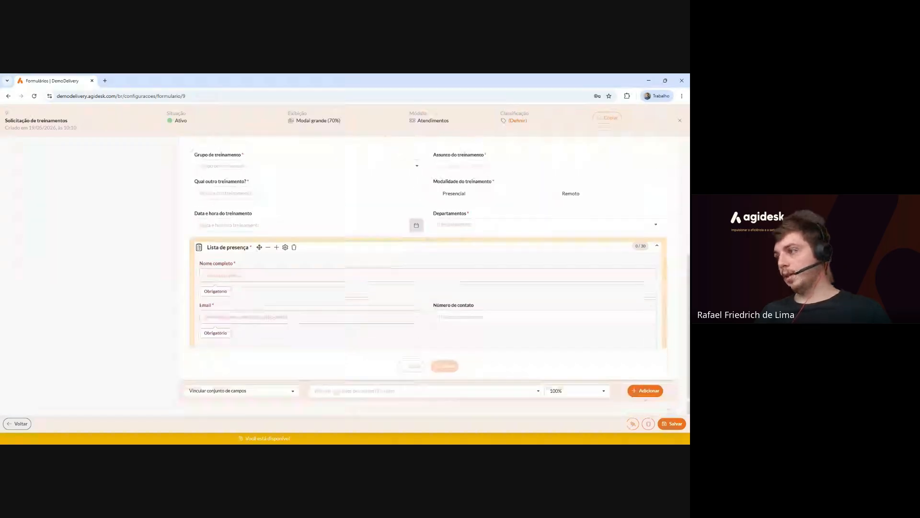
Switch the add menu to Criar novo campo and bring up the field type list.
left_click(200, 275)
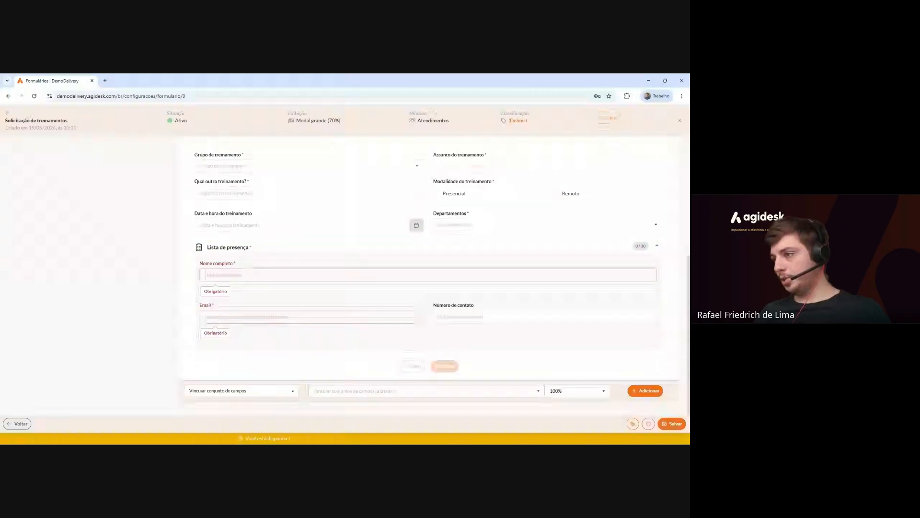
left_click(426, 391)
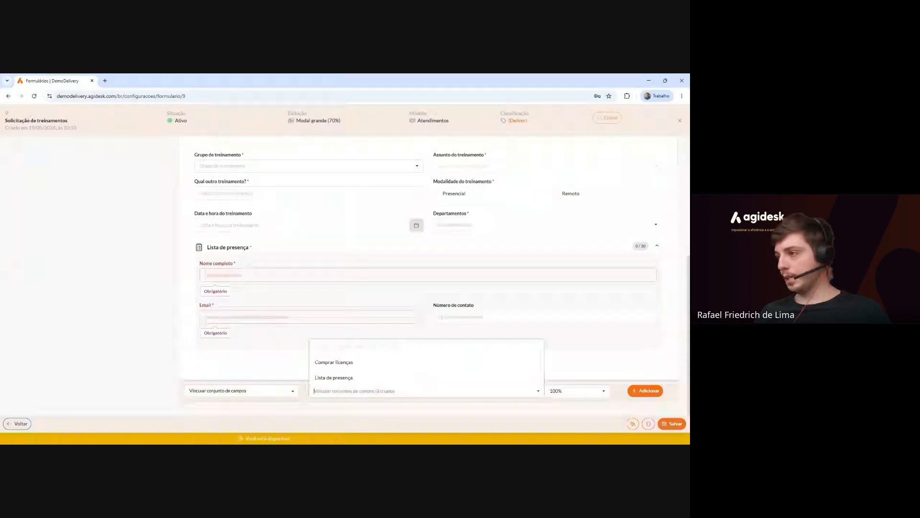
left_click(240, 390)
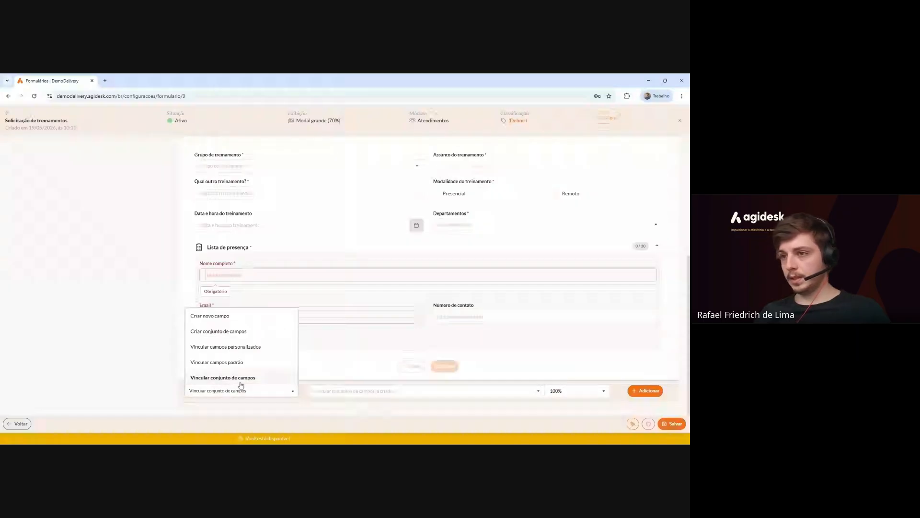
left_click(209, 315)
left_click(508, 391)
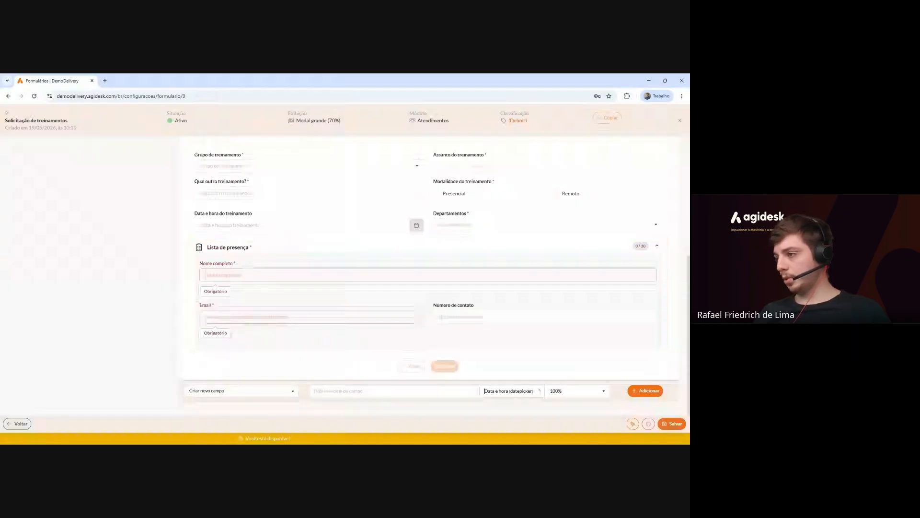
scroll(513, 331, "down", 3)
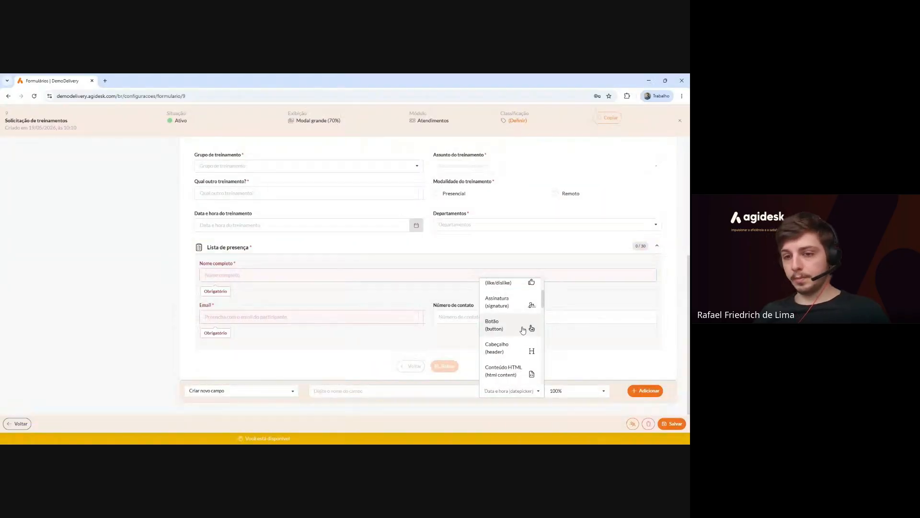
Add a Botão field named 'Baixar termo de responsabilidade e requisitos para o treinamento'.
left_click(523, 329)
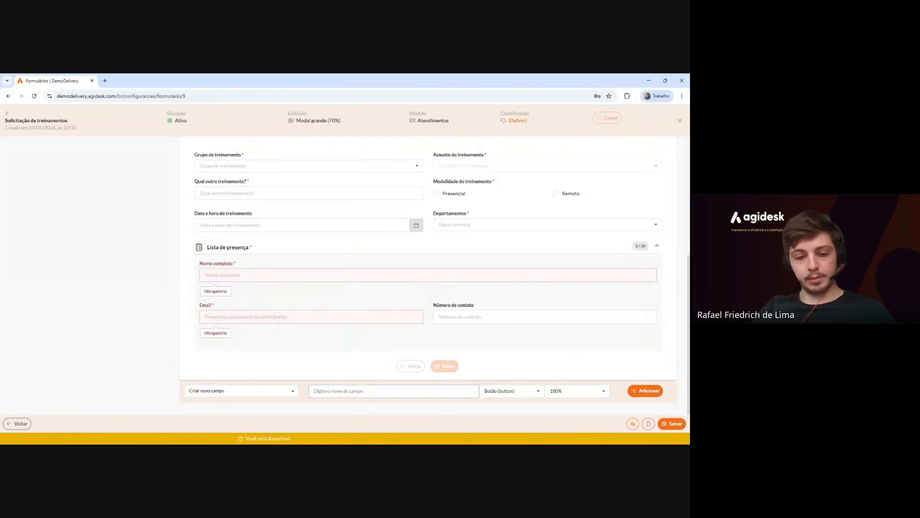
type("B")
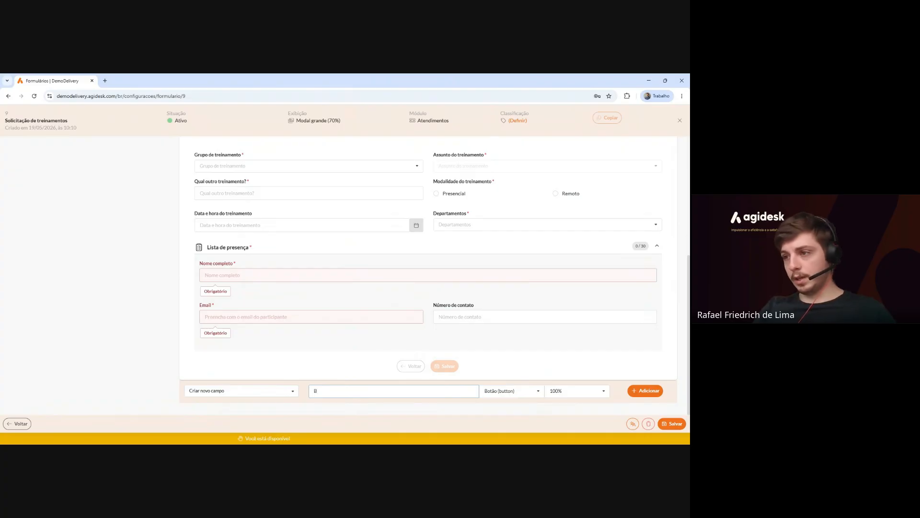
type("aixar te")
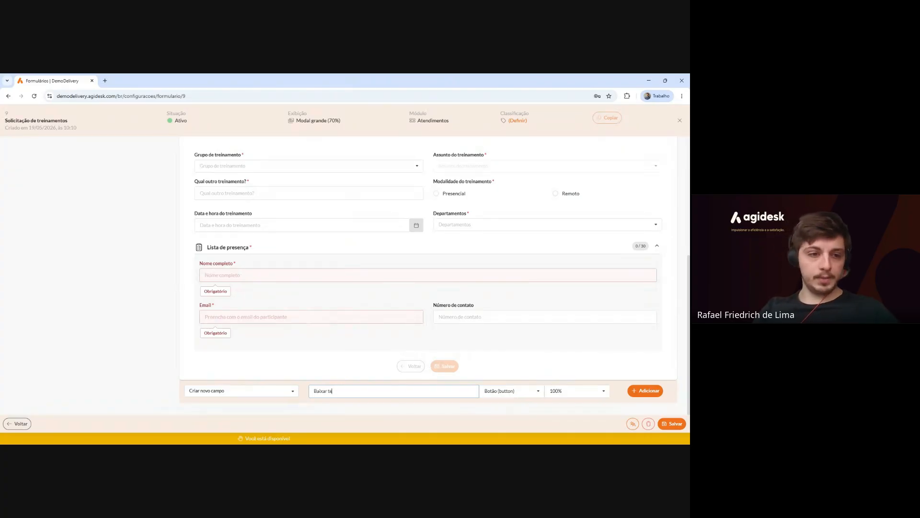
type("rmo de respons")
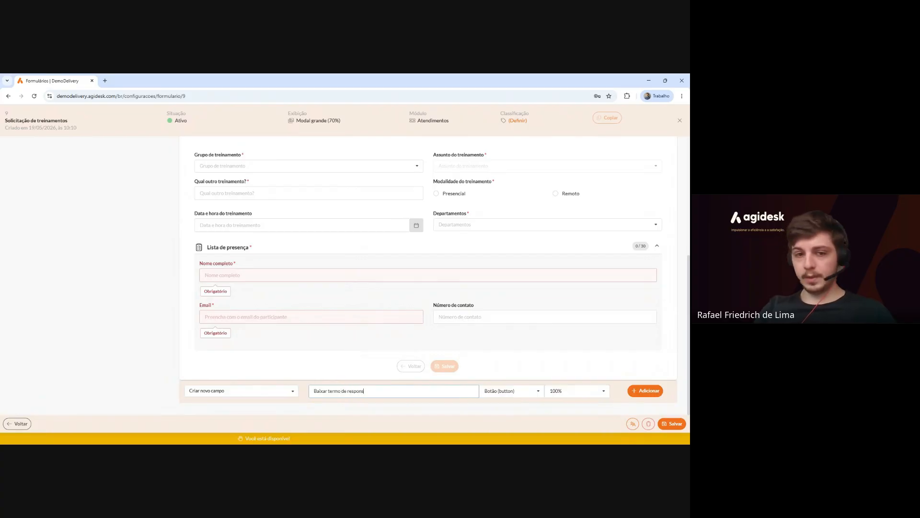
type("abilidade e requi")
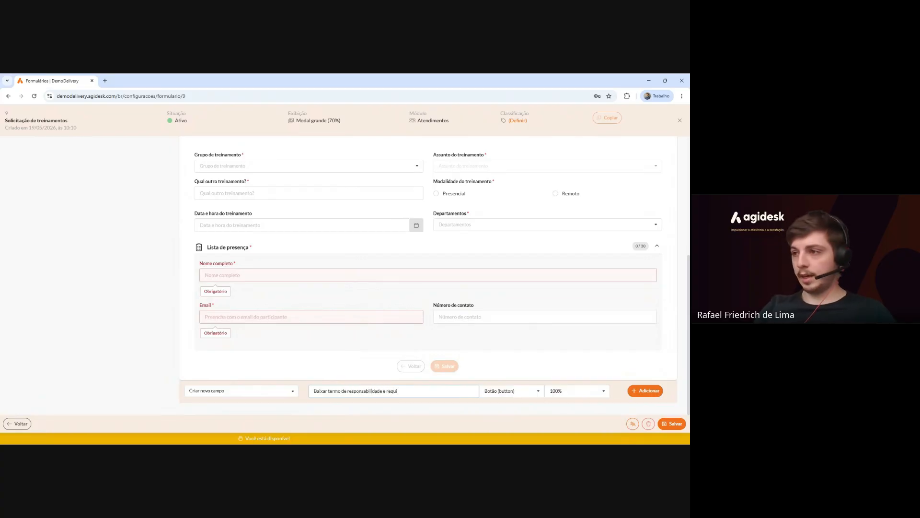
type("sitos para o teeinamento")
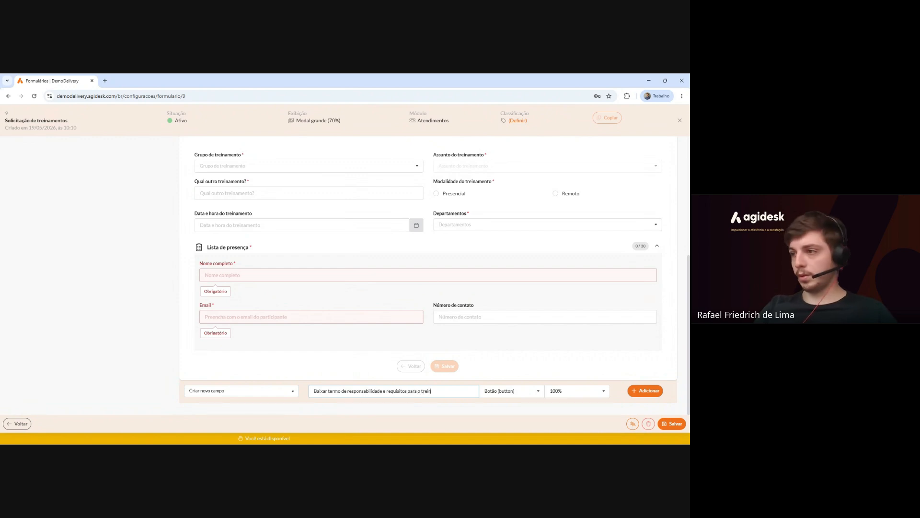
left_click(639, 393)
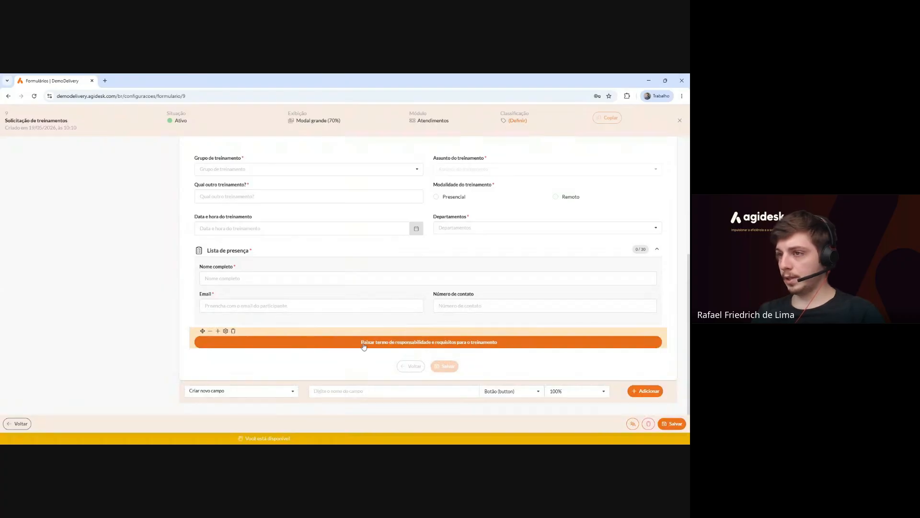
Set the new button's Ação do botão to Baixar arquivo.
left_click(225, 332)
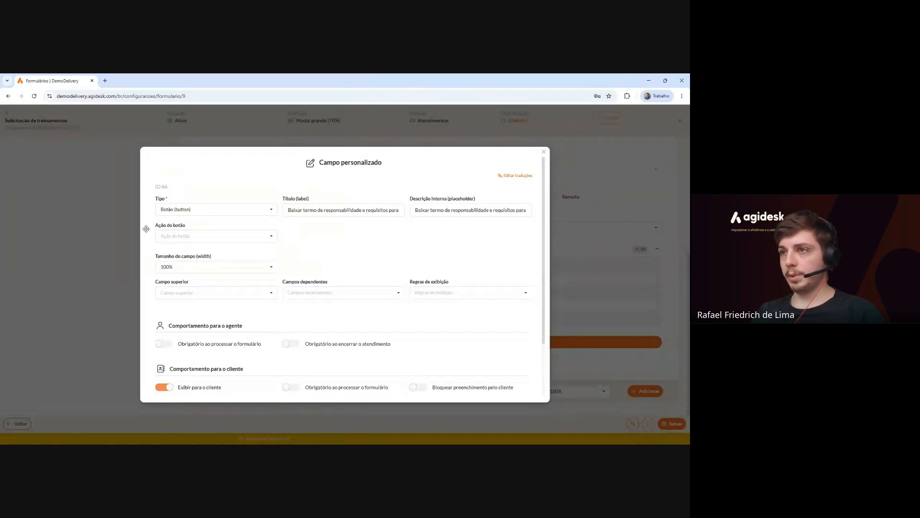
left_click_drag(165, 227, 183, 228)
left_click(183, 229)
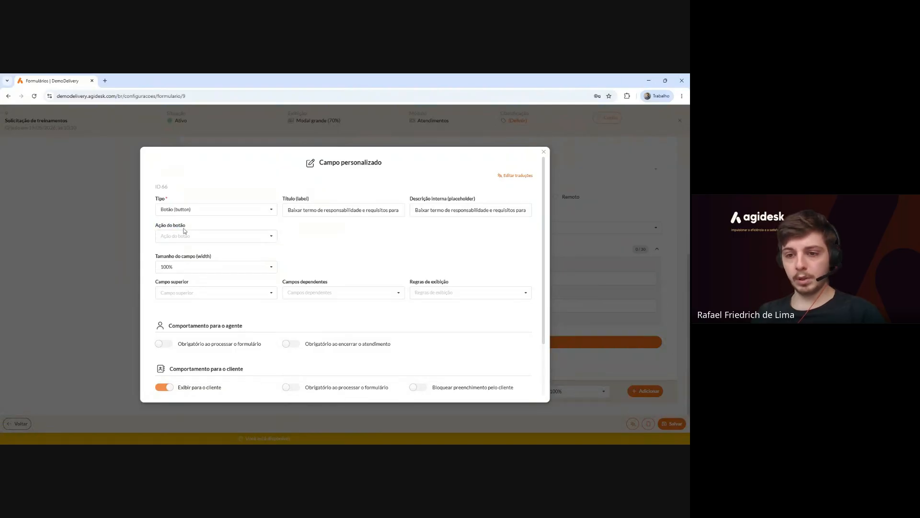
left_click(271, 236)
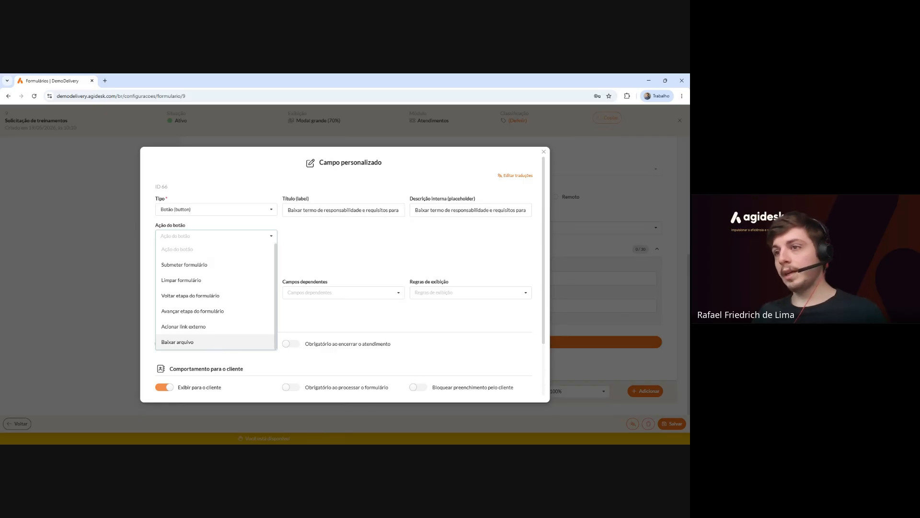
left_click(220, 343)
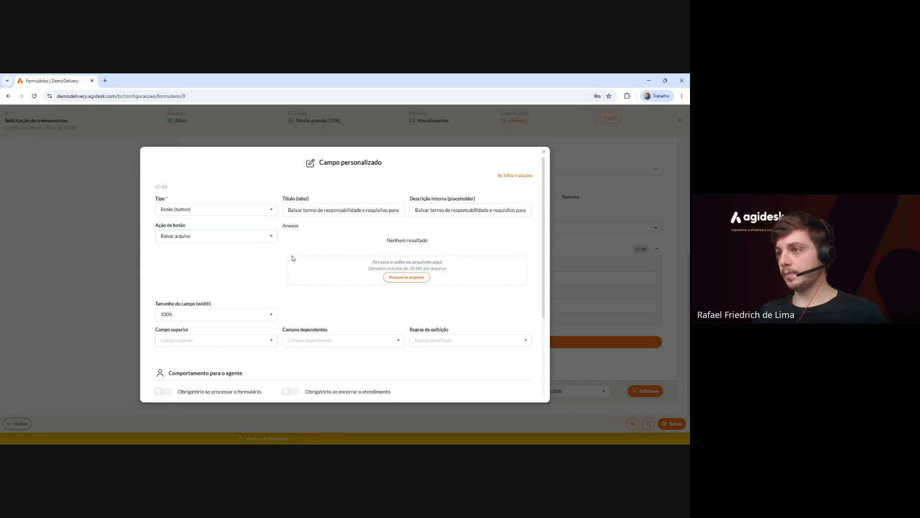
Attach Exemplo_de_termo.pdf to the button and save its settings.
left_click(403, 278)
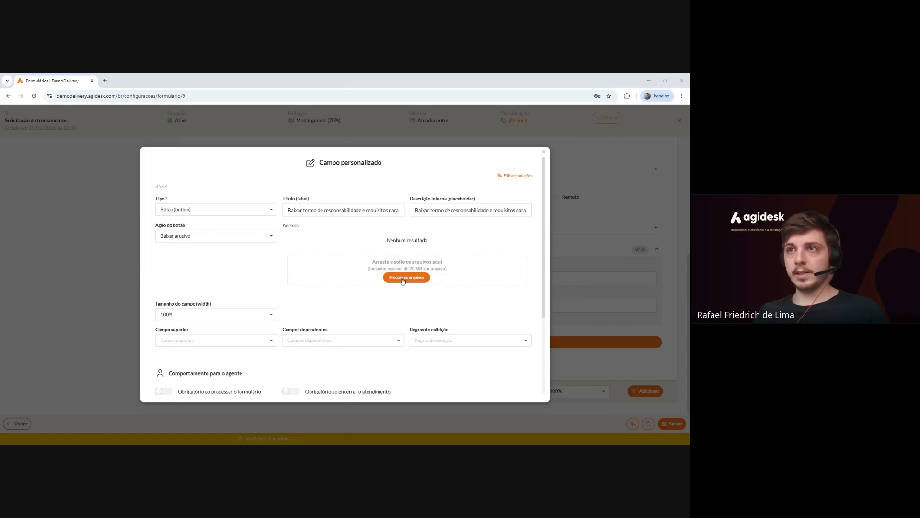
left_click(408, 318)
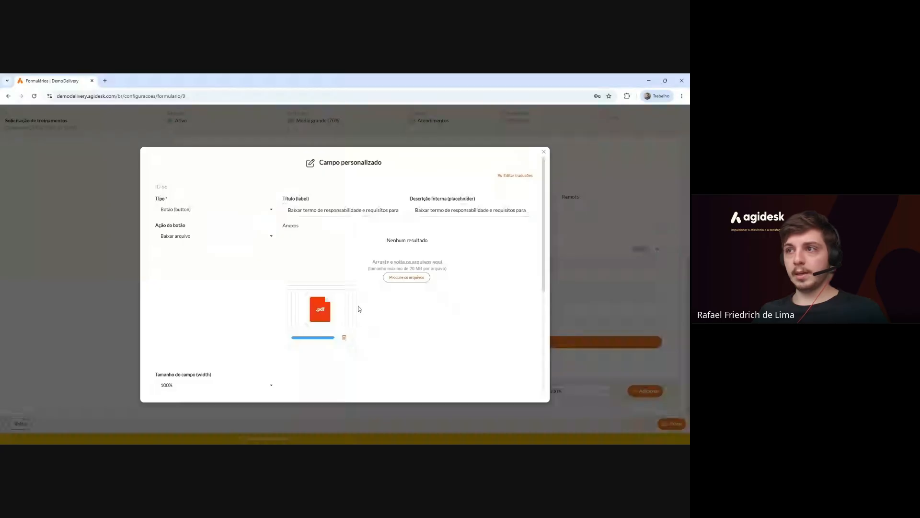
scroll(358, 308, "down", 3)
scroll(346, 288, "up", 2)
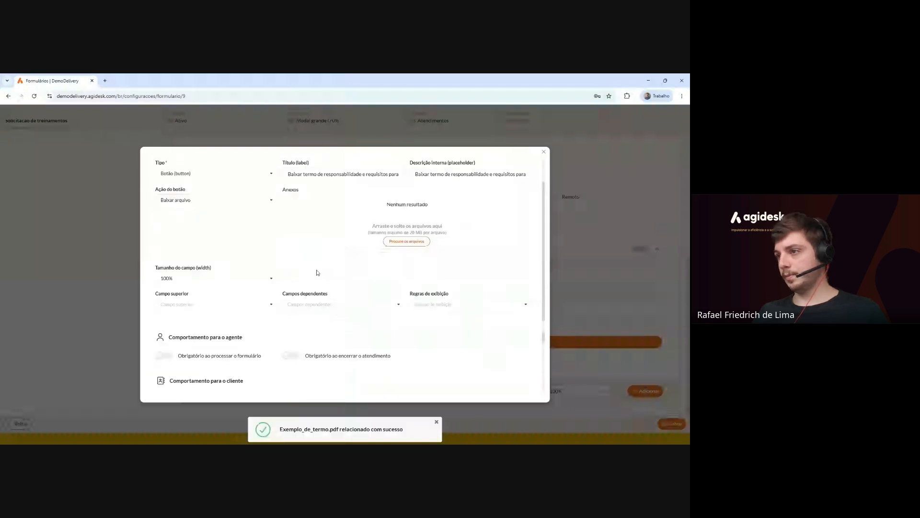
scroll(316, 269, "up", 1)
scroll(353, 275, "down", 1)
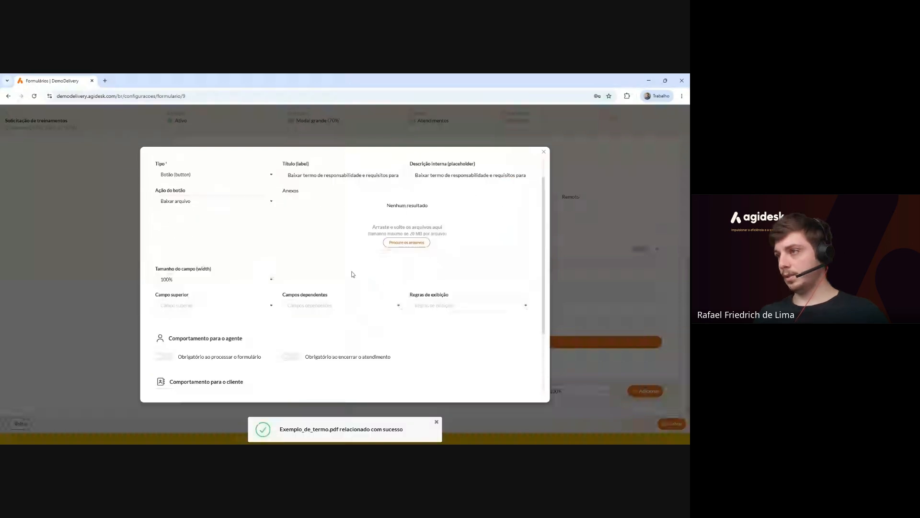
scroll(352, 274, "down", 5)
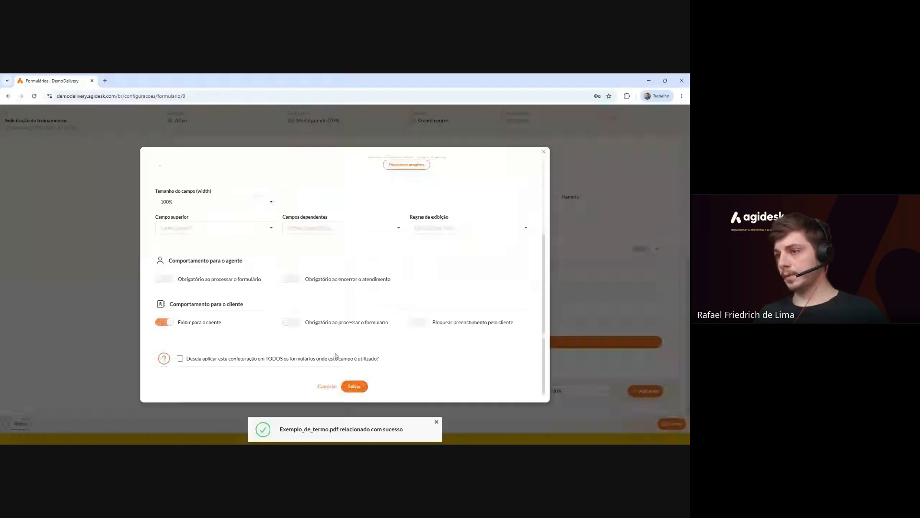
left_click(355, 387)
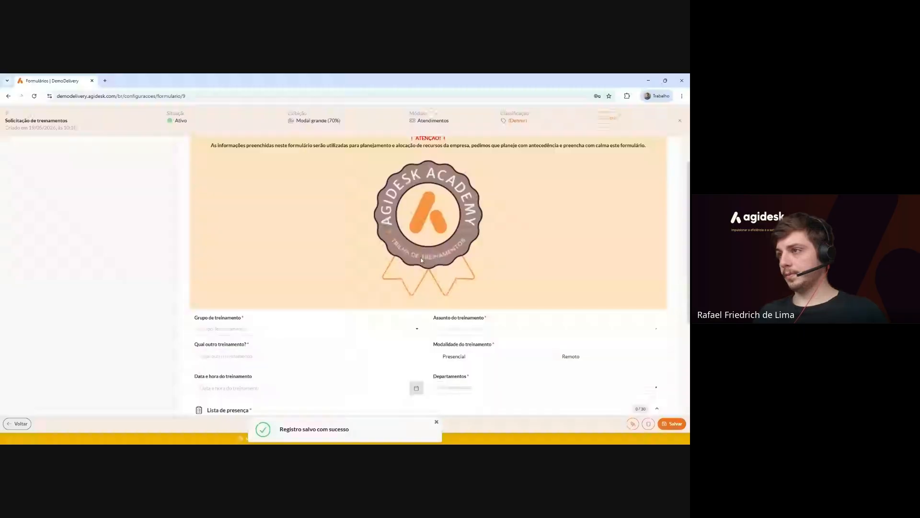
Download Exemplo_de_termo.pdf with the form's 'Baixar termo' button, then close the PDF tab.
scroll(421, 259, "down", 3)
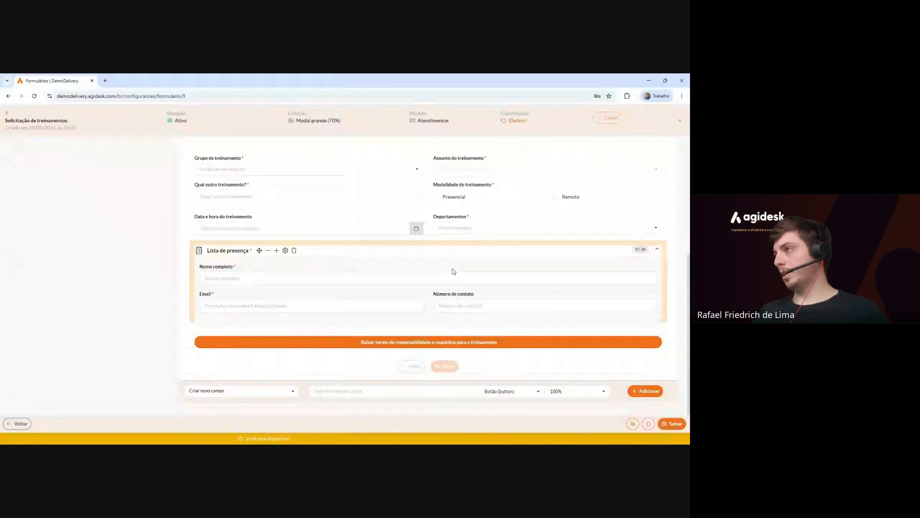
left_click(413, 344)
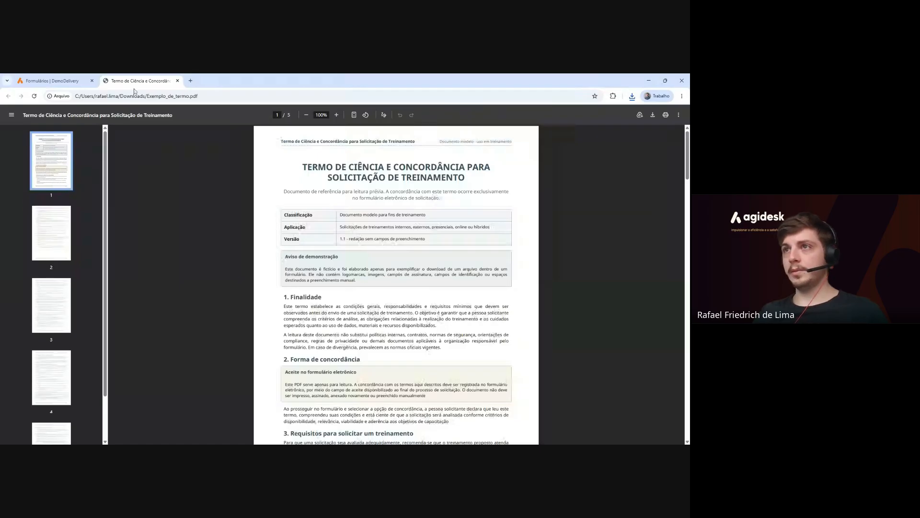
left_click(178, 81)
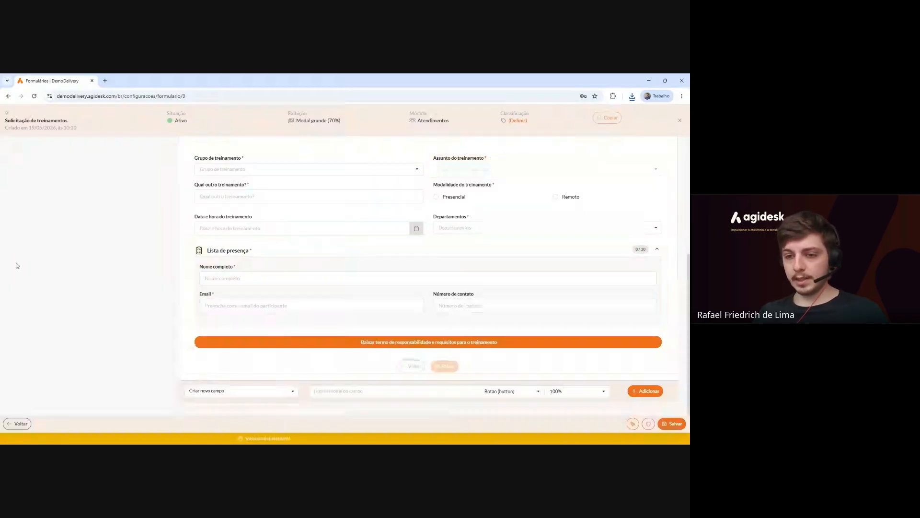
mouse_move(469, 347)
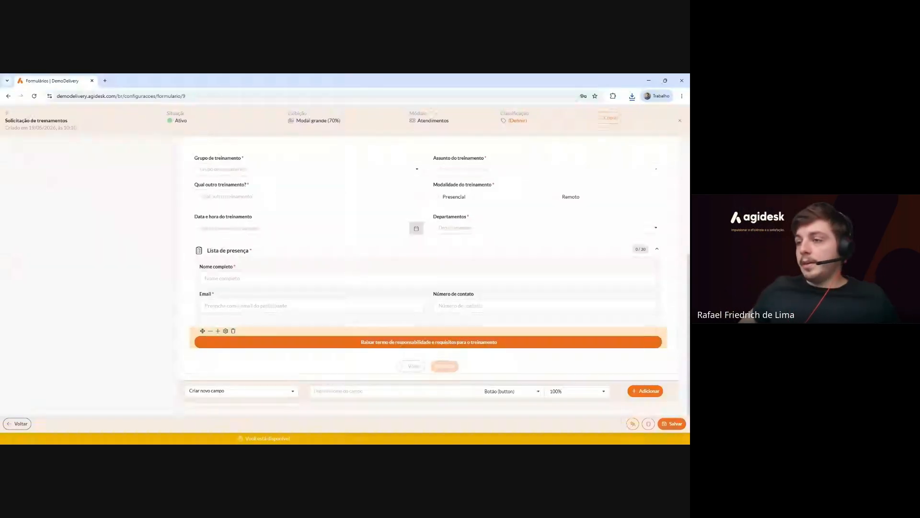
Add an Editor de texto (HTML) field named 'Descreva mais informações sobre o que deseja neste treinamento'.
left_click(488, 389)
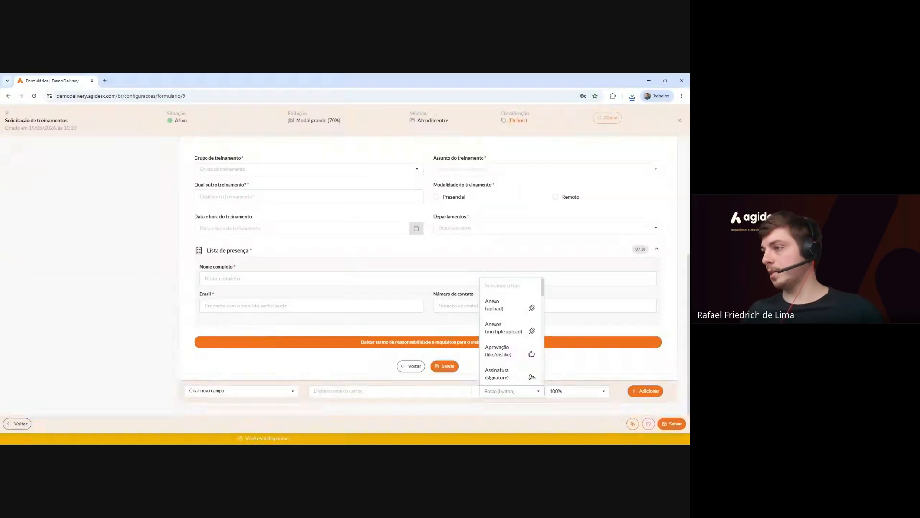
scroll(530, 339, "down", 2)
scroll(531, 339, "down", 3)
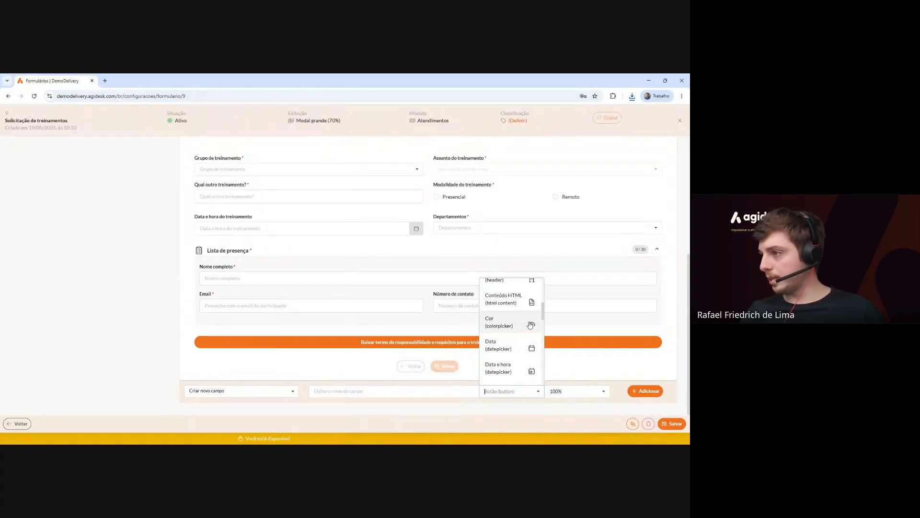
scroll(530, 312, "down", 3)
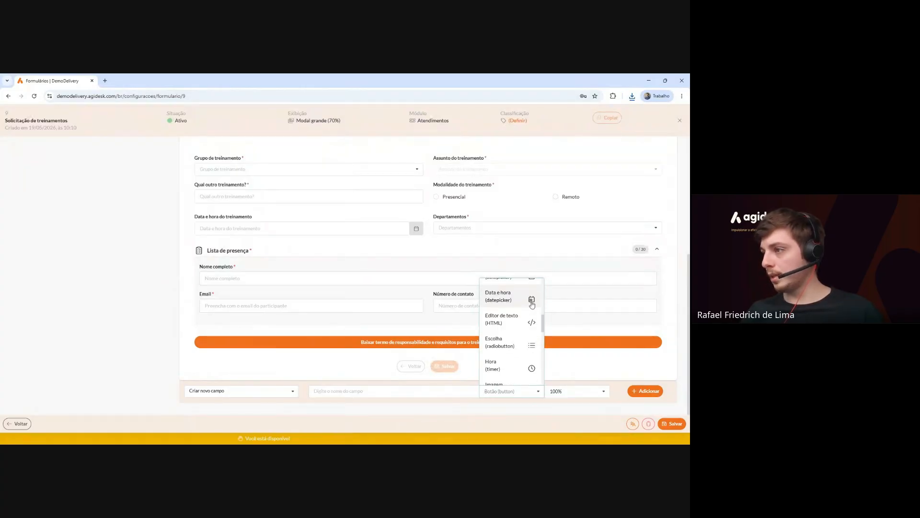
left_click(528, 325)
left_click(407, 391)
type("M")
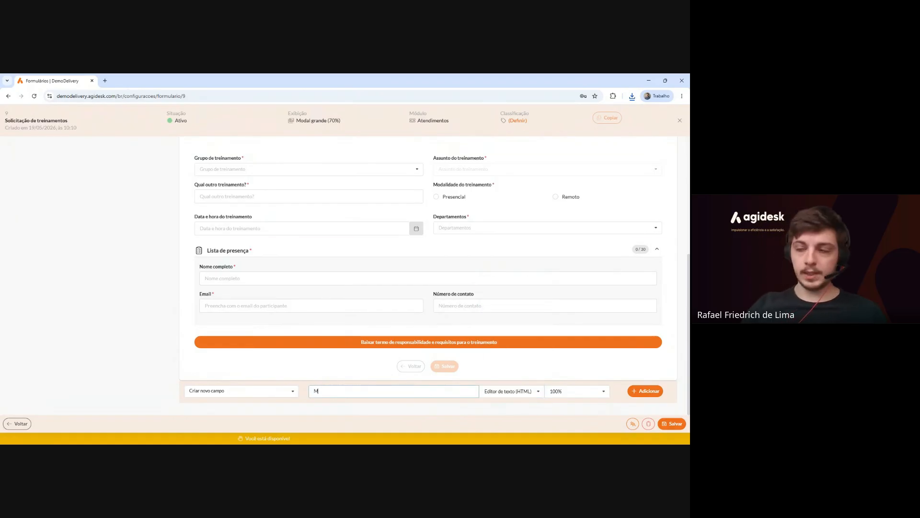
type("ais")
key("BackSpace")
key("BackSpace")
key("BackSpace")
key("BackSpace")
type("De")
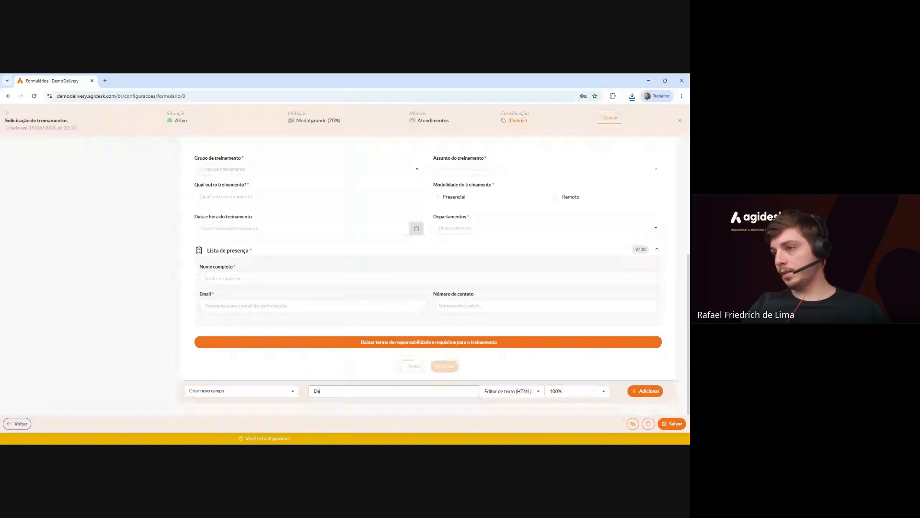
type("screva mais informaç")
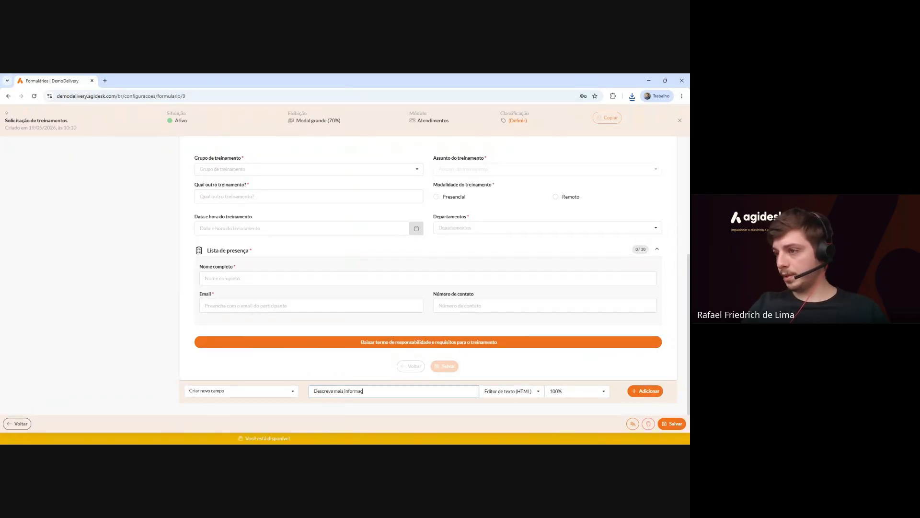
type("ões sobre o")
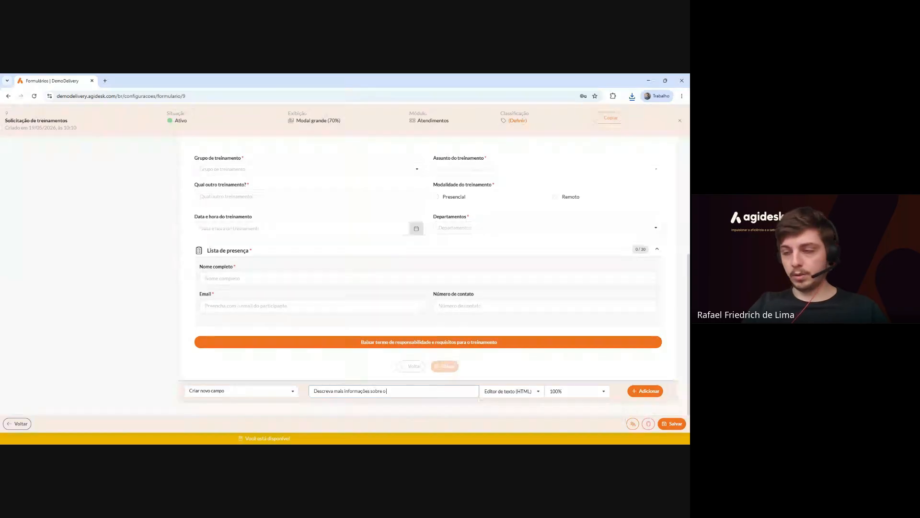
type(" que deseja neste treinamento")
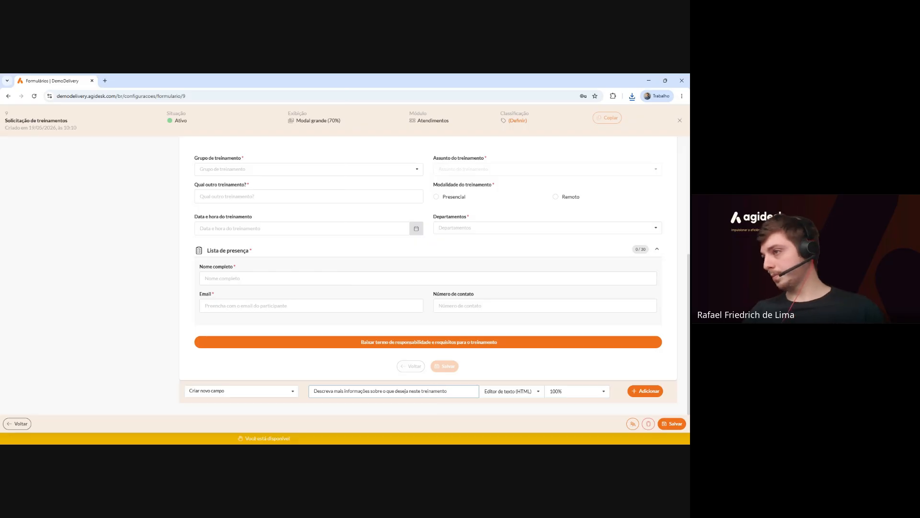
left_click(667, 424)
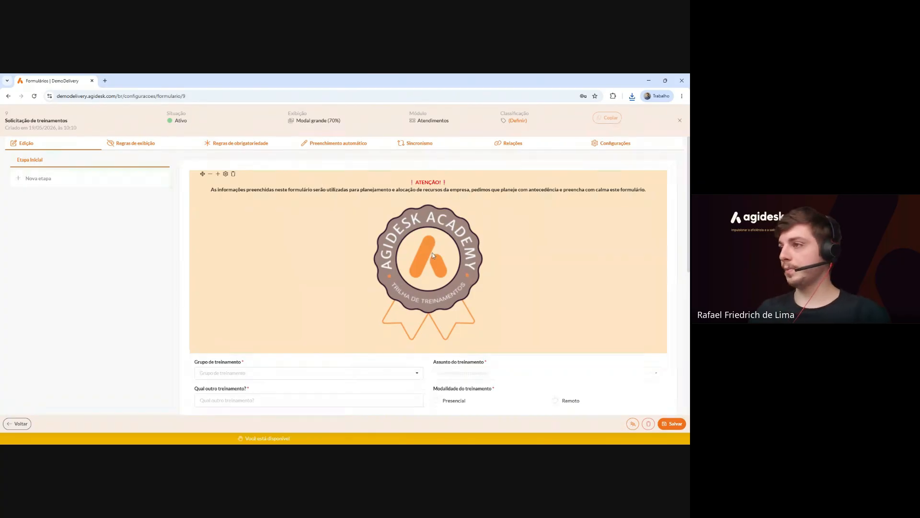
scroll(433, 256, "down", 10)
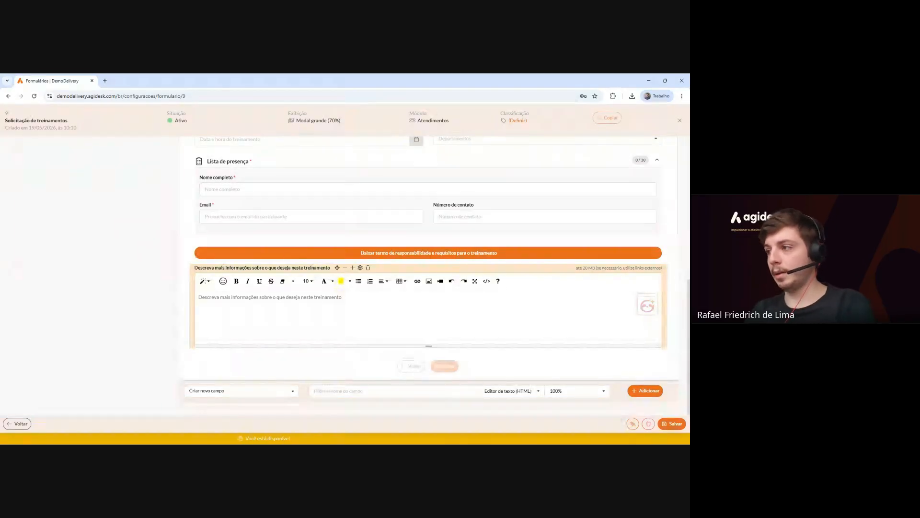
scroll(327, 306, "up", 3)
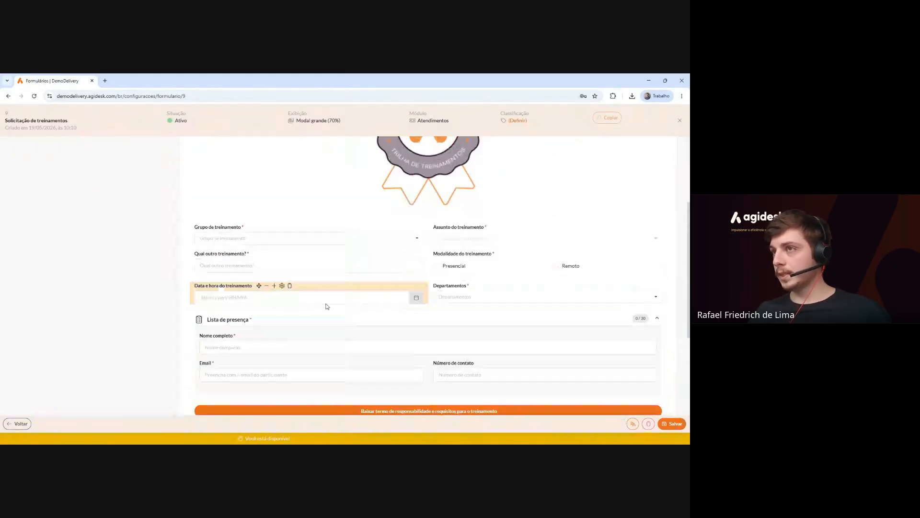
scroll(326, 306, "up", 3)
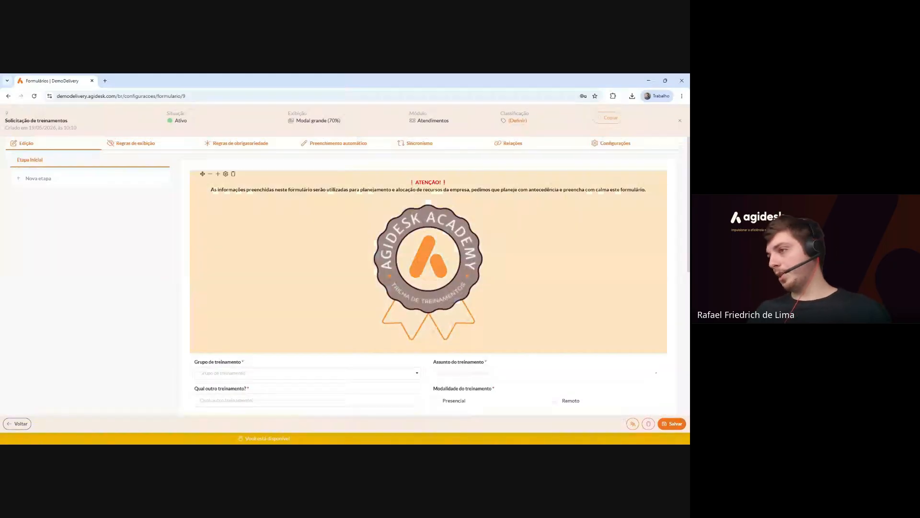
scroll(335, 326, "down", 2)
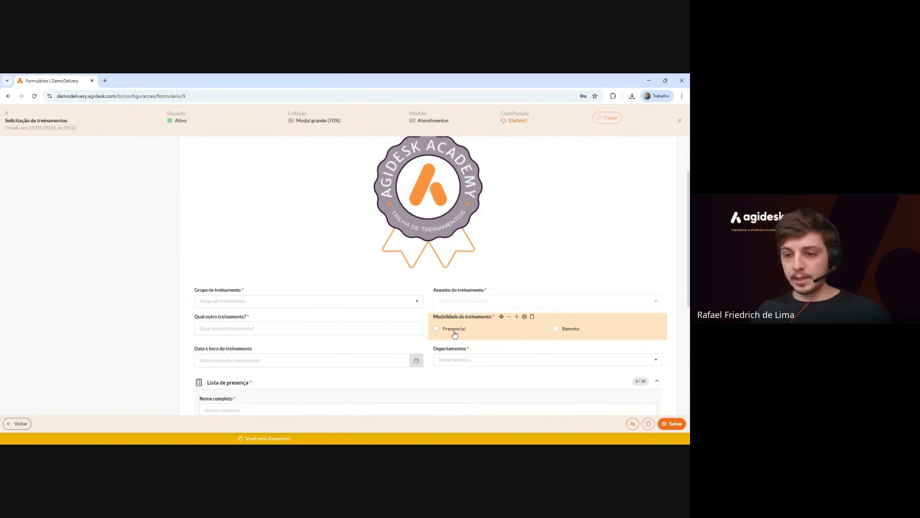
scroll(206, 282, "up", 2)
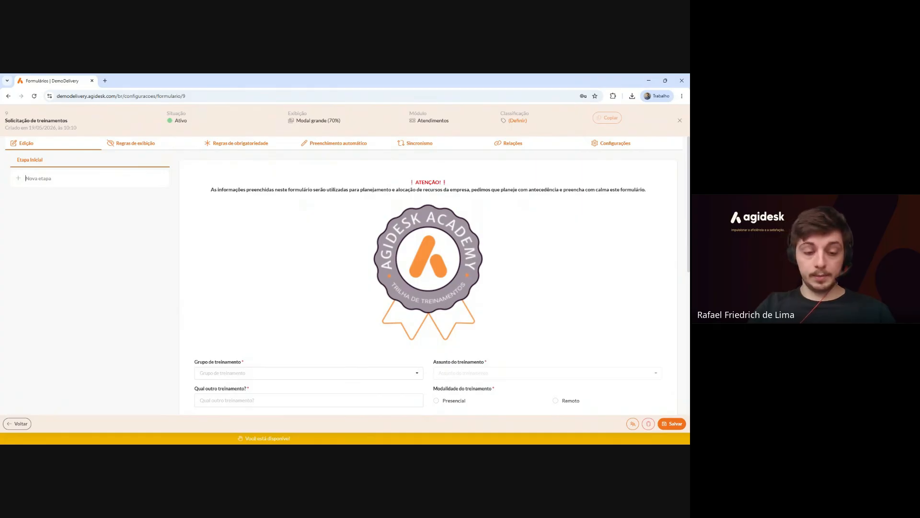
Create a second form stage named 'Treinamento Presencial'.
type("Treinametno")
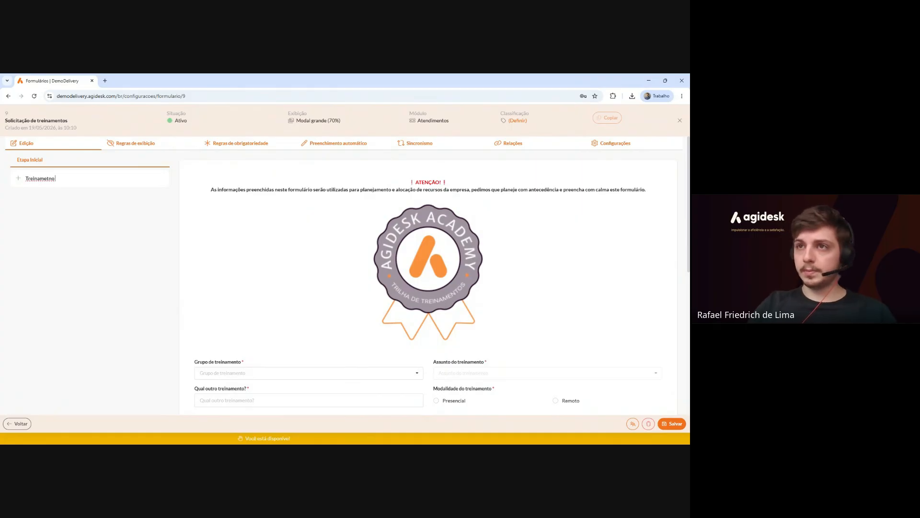
key("BackSpace")
key("BackSpace")
key("BackSpace")
type("nto presencial")
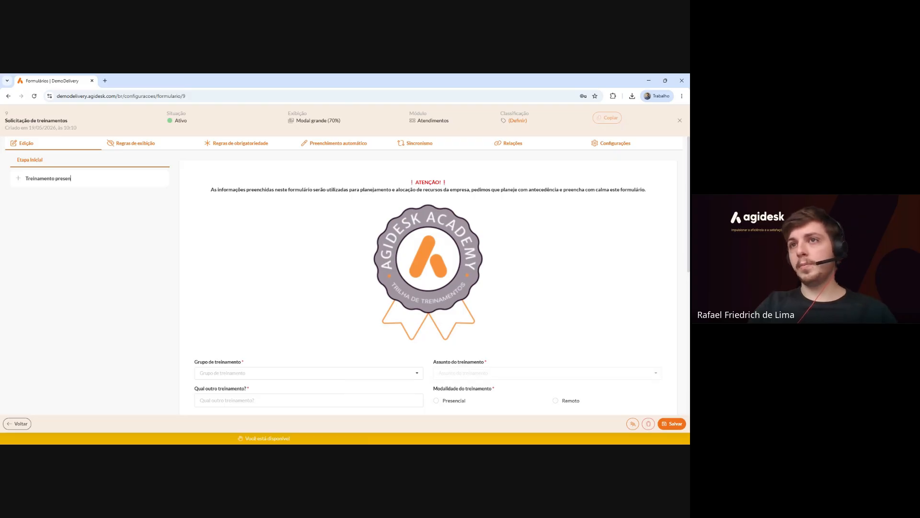
key("BackSpace")
key("BackSpace")
key("BackSpace")
key("BackSpace")
key("BackSpace")
key("BackSpace")
key("BackSpace")
key("BackSpace")
key("BackSpace")
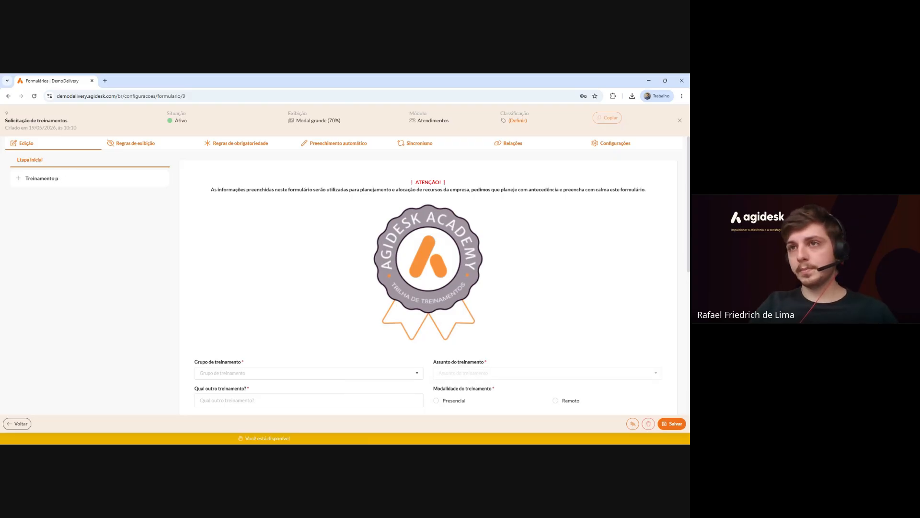
type("PRE")
key("BackSpace")
key("BackSpace")
type("resencial")
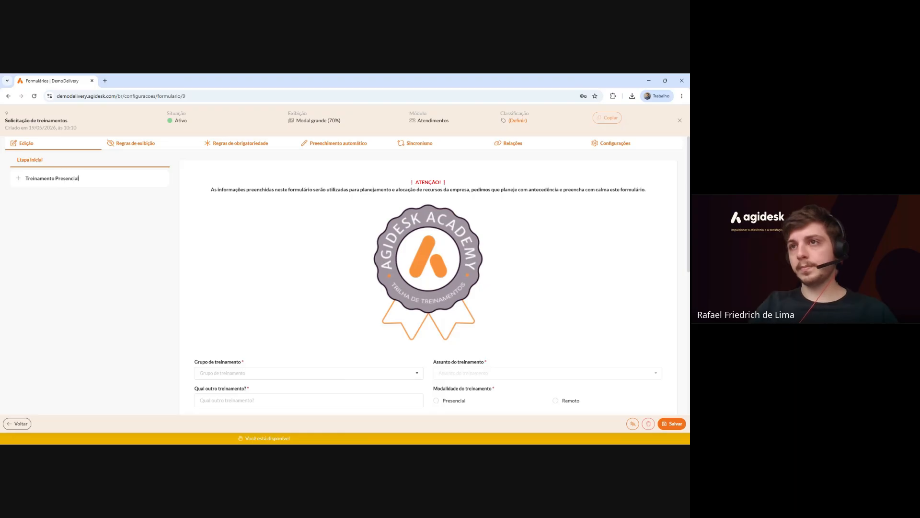
key("Return")
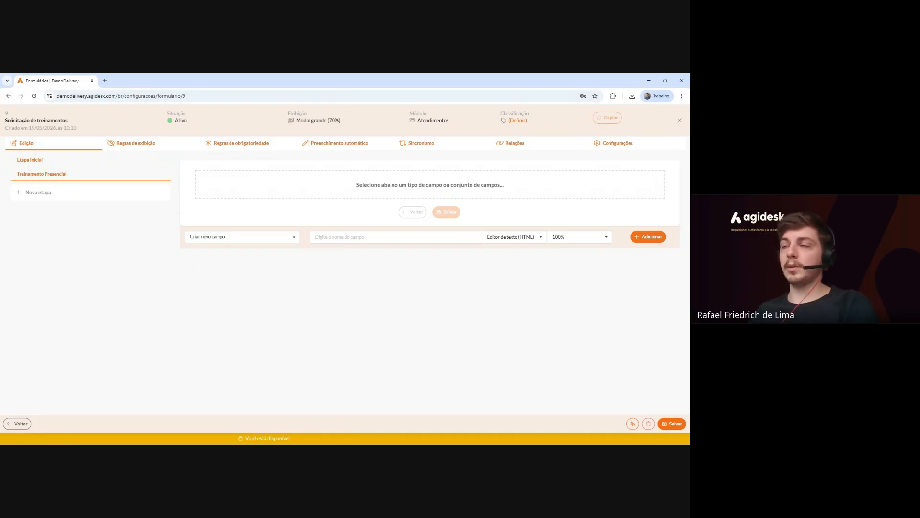
Create a new display rule named 'Exibir etapa presencial'.
left_click(134, 148)
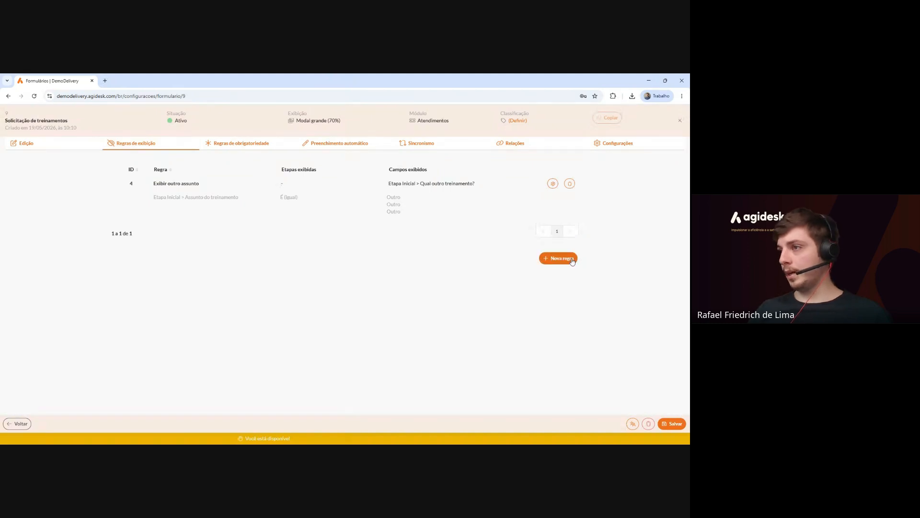
left_click(557, 258)
type("Exibi")
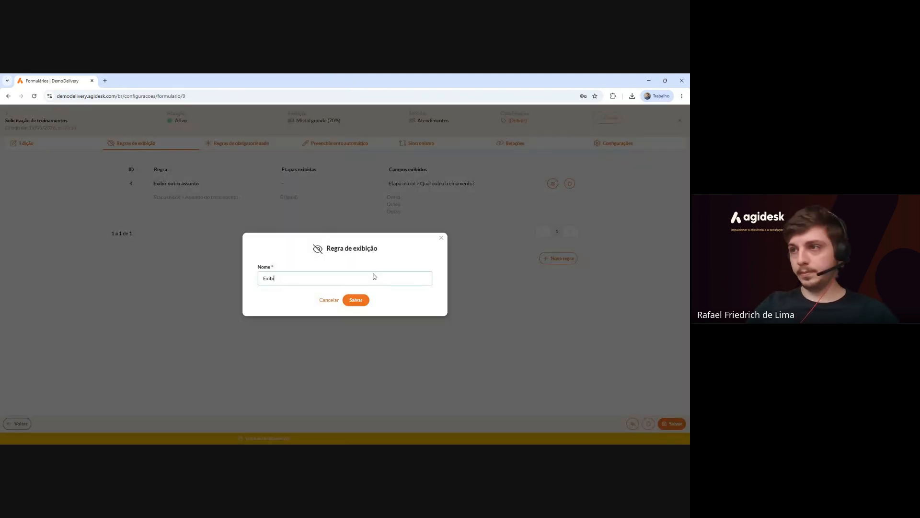
type("r etapa presencial")
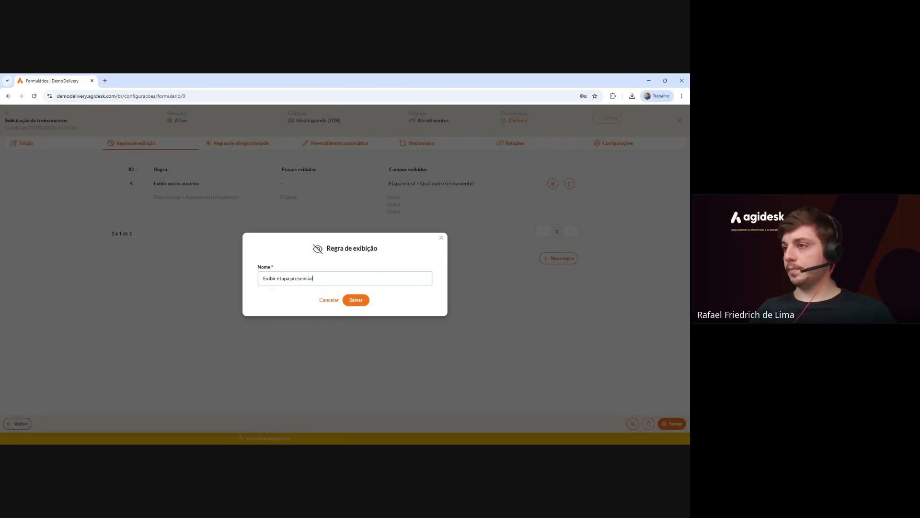
left_click(361, 300)
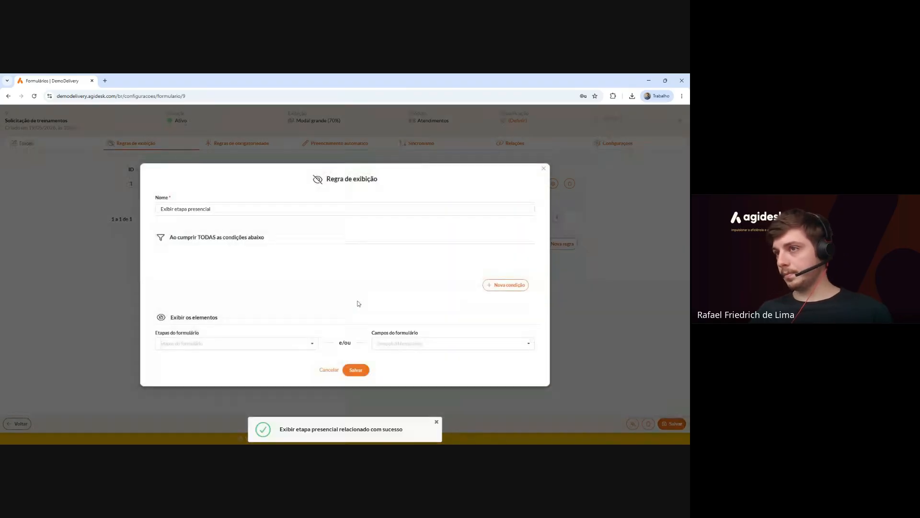
left_click_drag(169, 234, 264, 234)
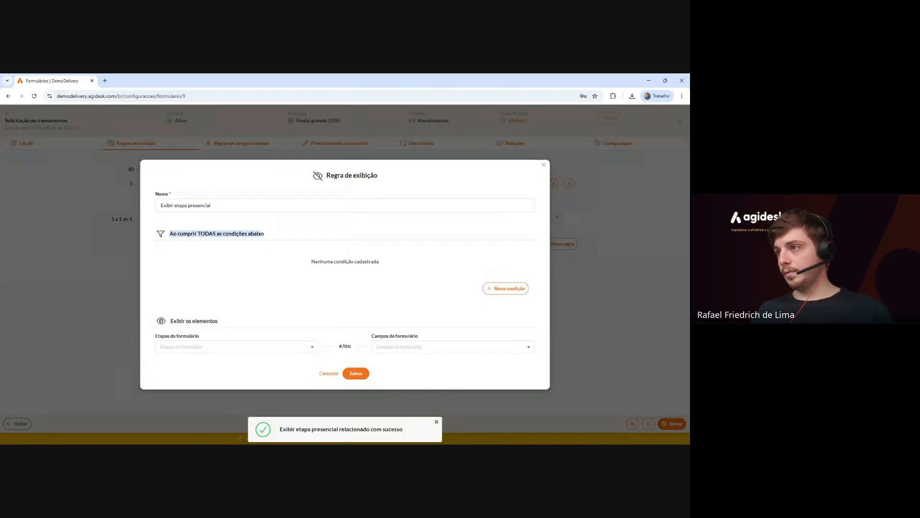
Add the rule condition Modalidade do treinamento equals Presencial.
left_click(506, 288)
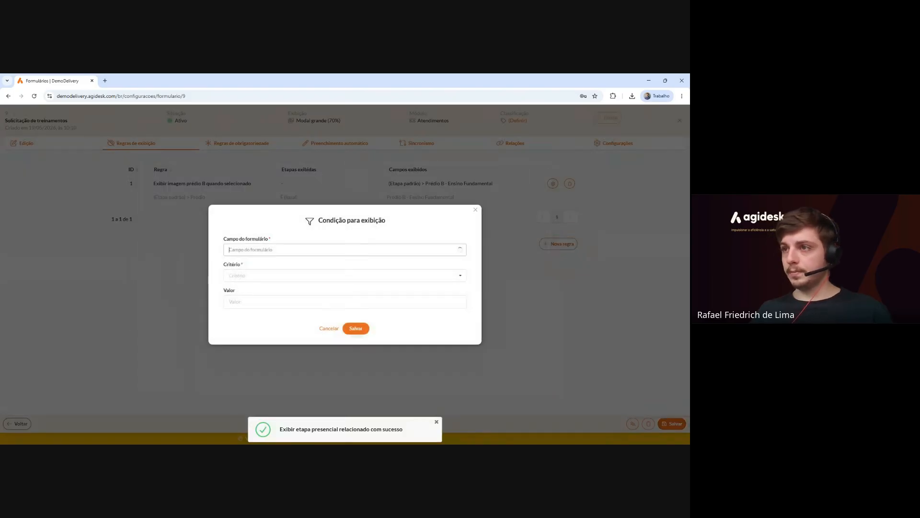
left_click(283, 250)
scroll(282, 271, "down", 3)
scroll(283, 272, "down", 2)
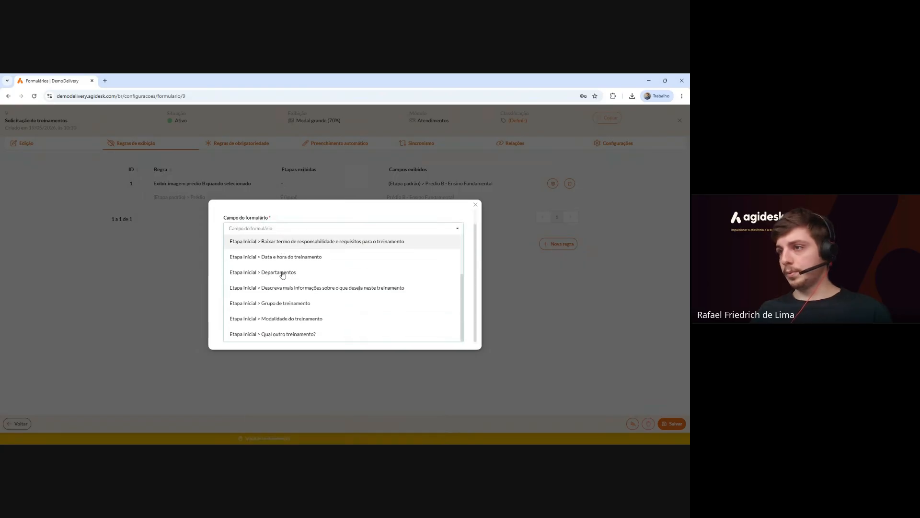
left_click(287, 320)
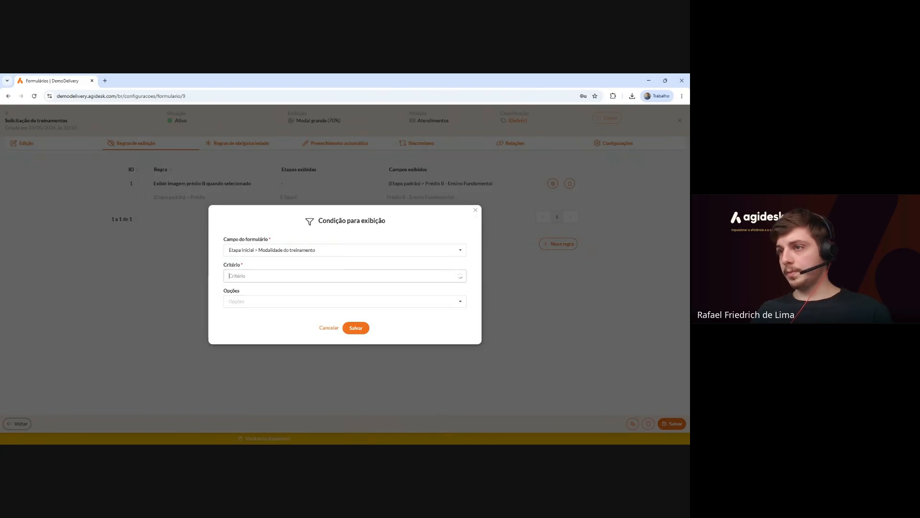
left_click(259, 275)
left_click(259, 311)
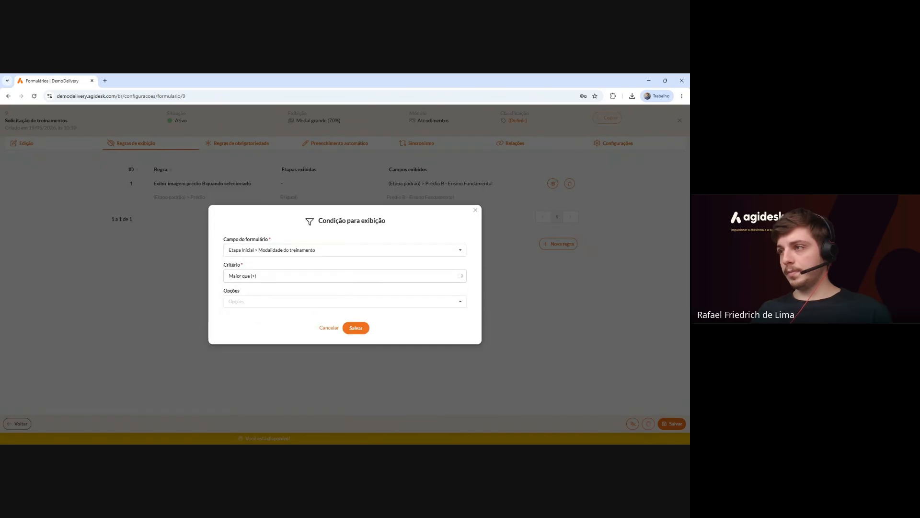
left_click(263, 276)
left_click(247, 270)
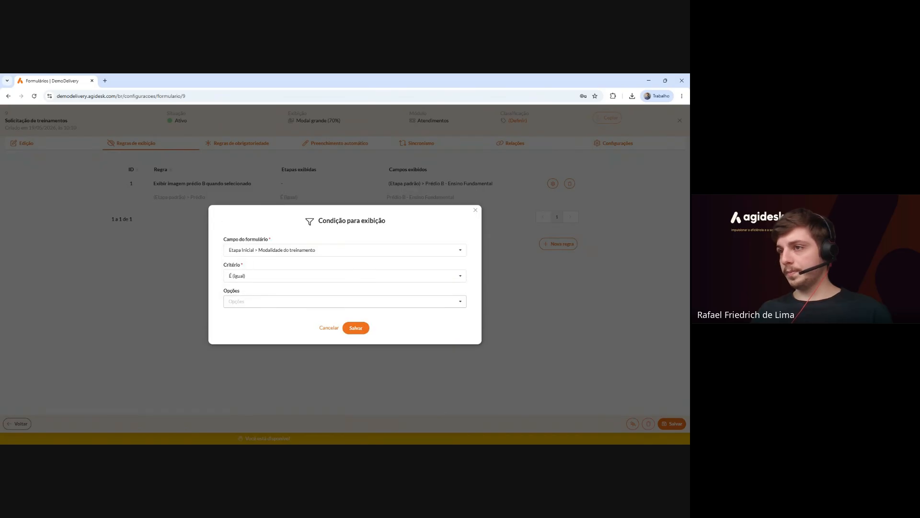
left_click(250, 300)
left_click(237, 290)
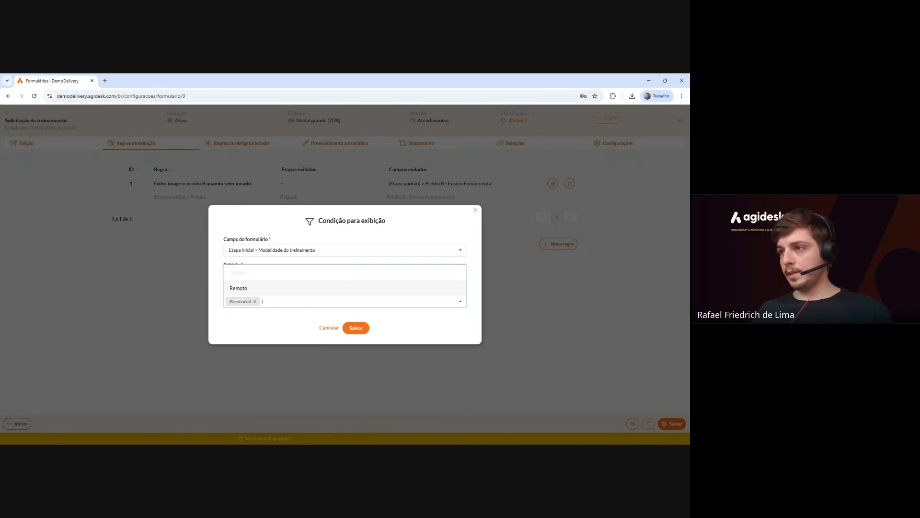
left_click(347, 331)
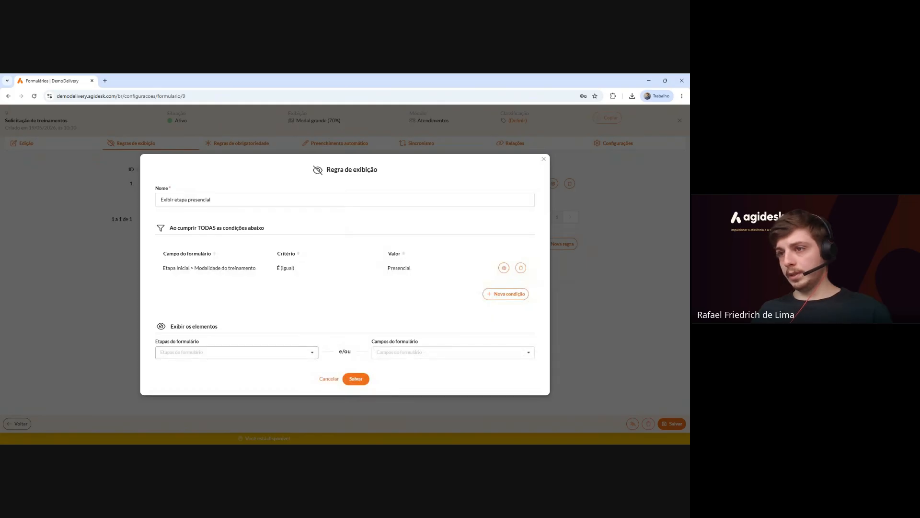
Make the rule show the Treinamento Presencial stage and save it.
left_click(191, 352)
left_click(202, 380)
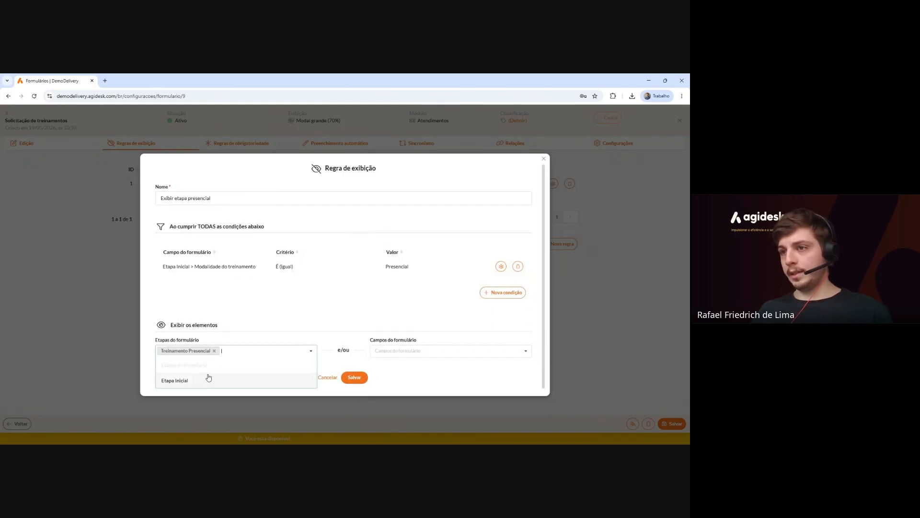
left_click(355, 379)
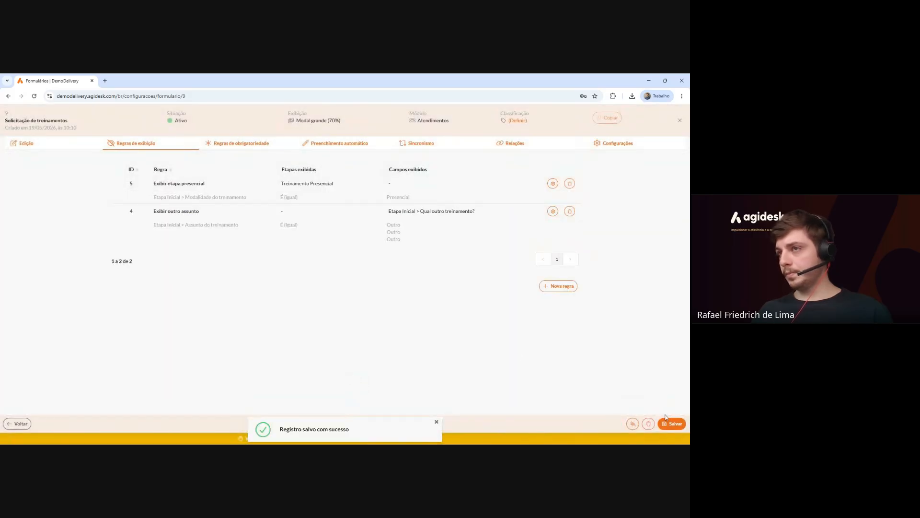
In the Treinamento Presencial stage, add a Separador (divider) named 'Local do treinamento'.
left_click(46, 145)
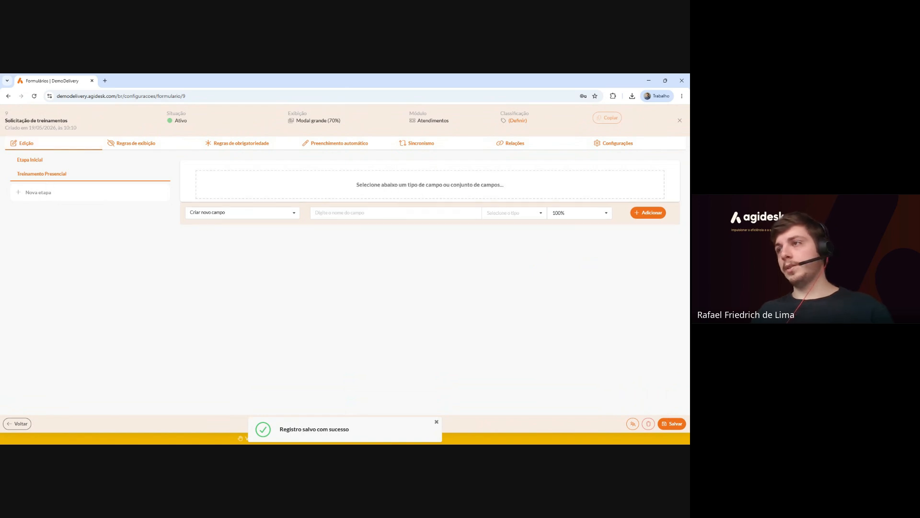
left_click(43, 174)
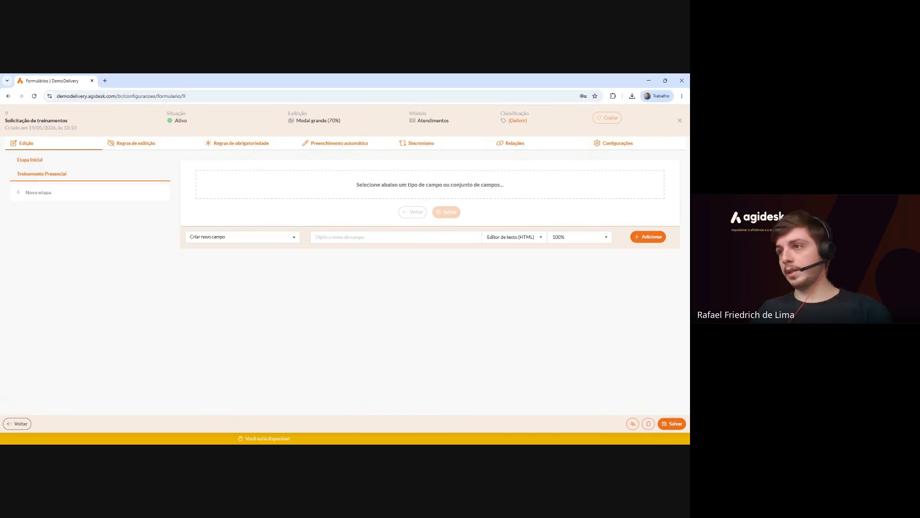
left_click(512, 236)
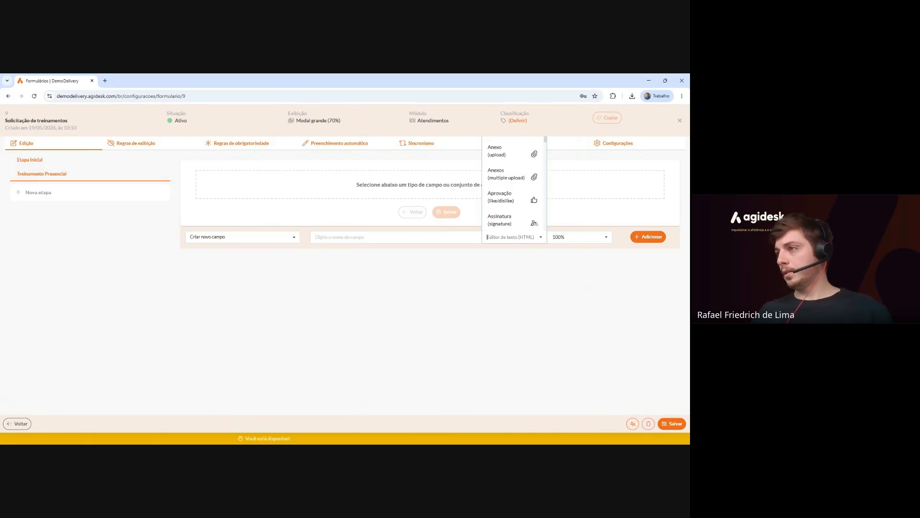
type("sepr")
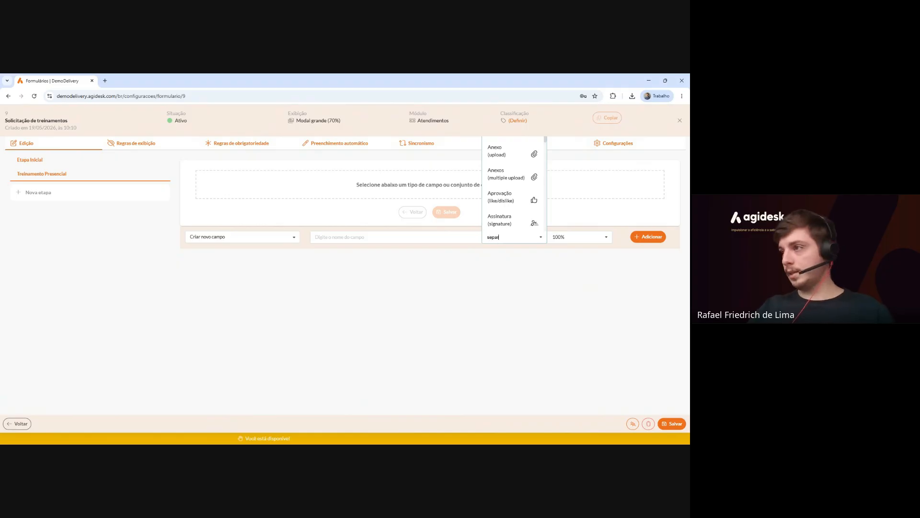
left_click(509, 221)
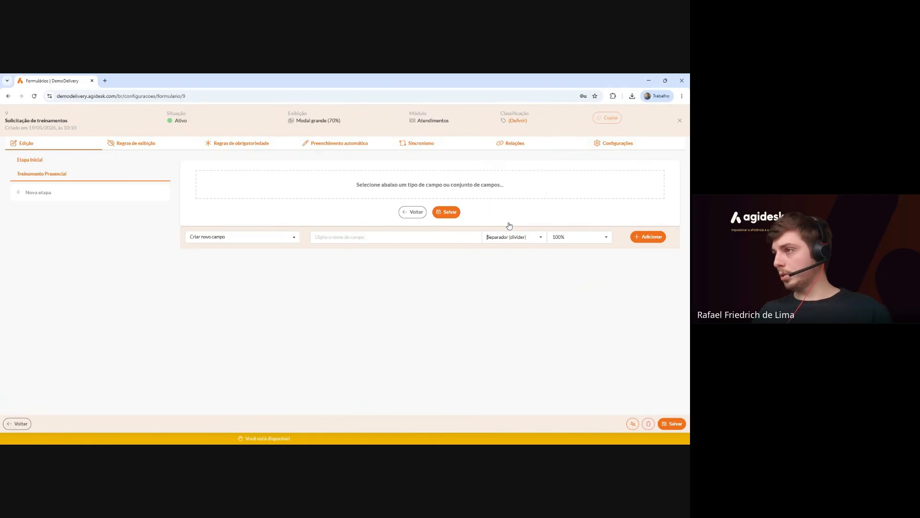
left_click(340, 237)
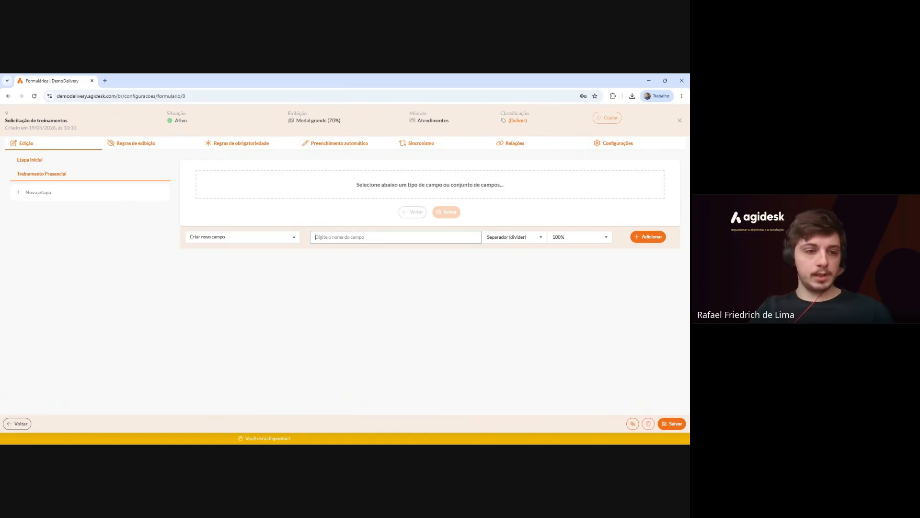
type("Local do treinamento")
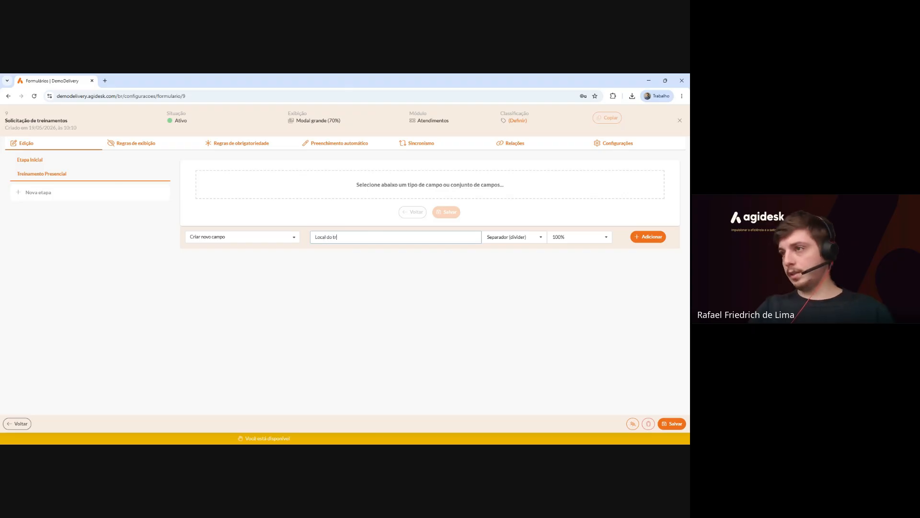
left_click(644, 237)
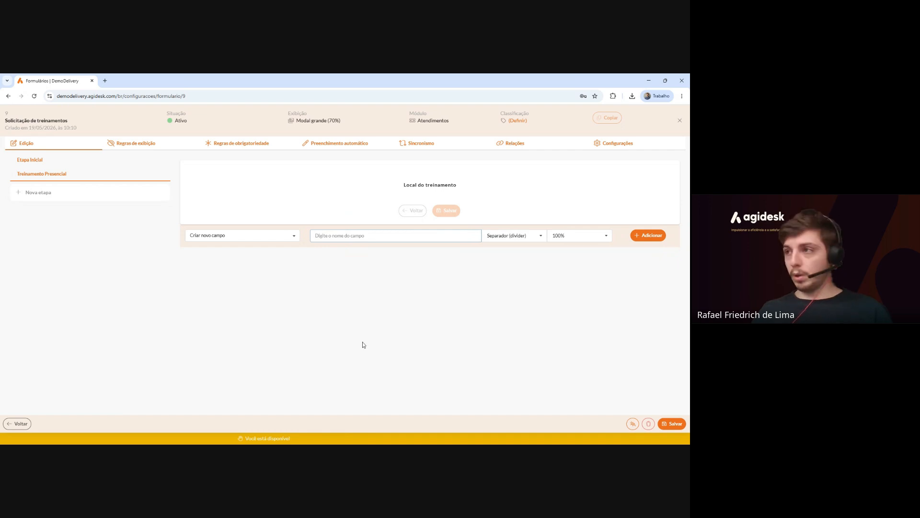
Link the standard CEP field to the stage at 33% width.
left_click(233, 236)
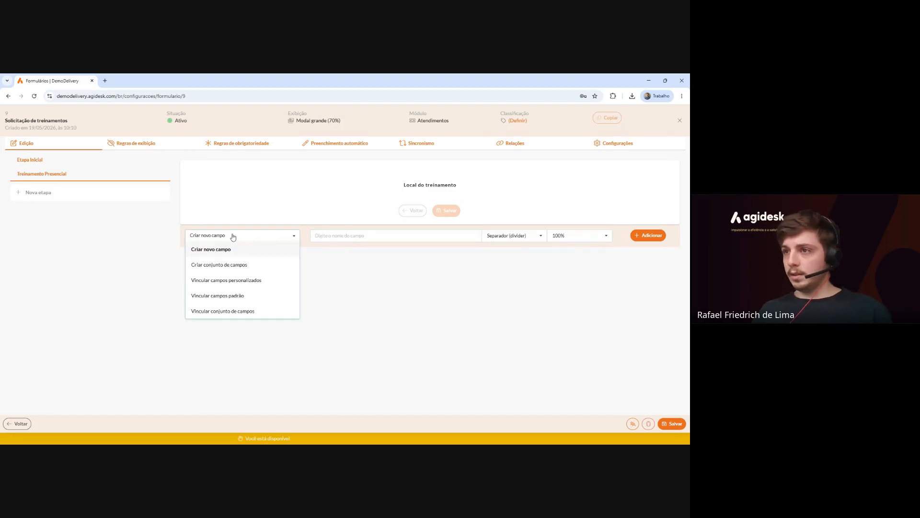
left_click(230, 296)
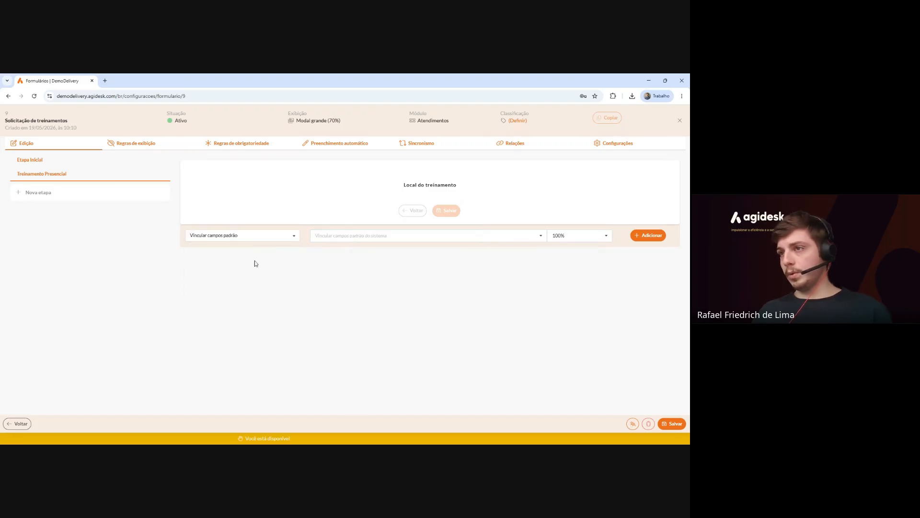
left_click(318, 236)
type("cep")
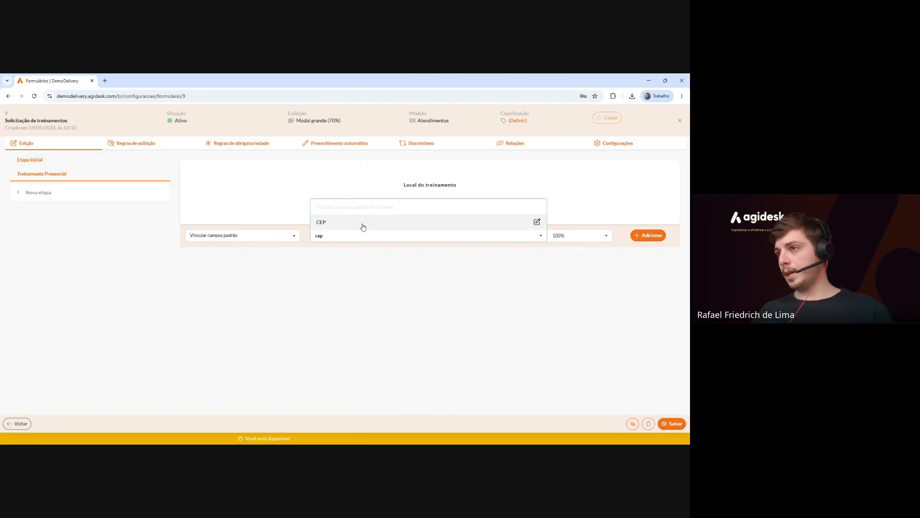
left_click(363, 226)
left_click(585, 237)
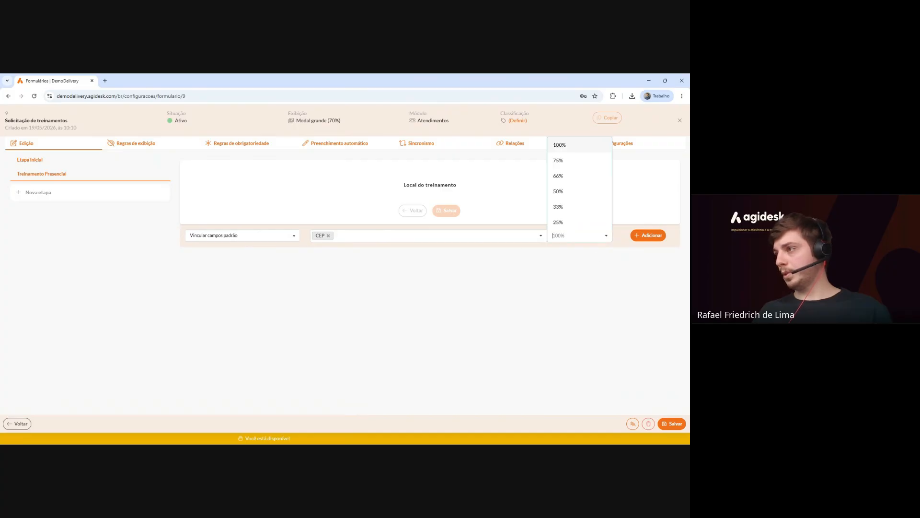
left_click(579, 207)
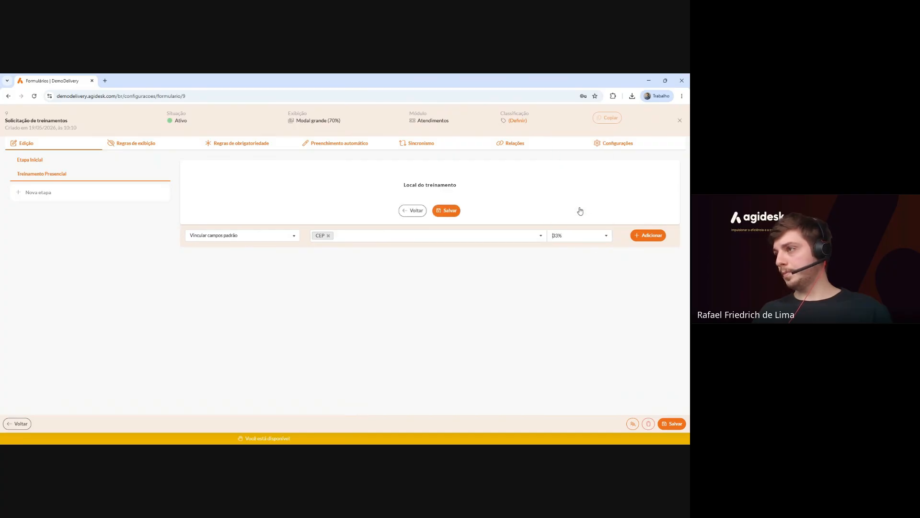
left_click(650, 237)
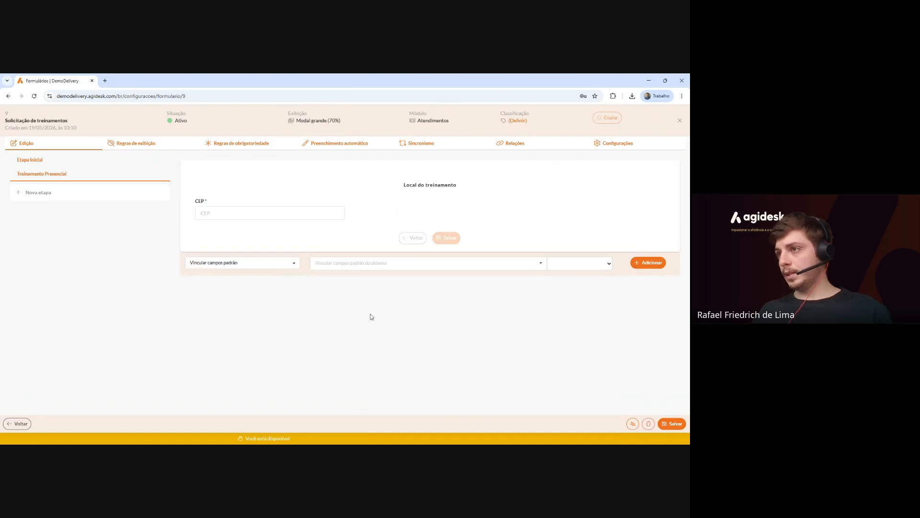
Link the standard Estados and Cidades fields beside CEP, each at 33% width.
left_click(428, 263)
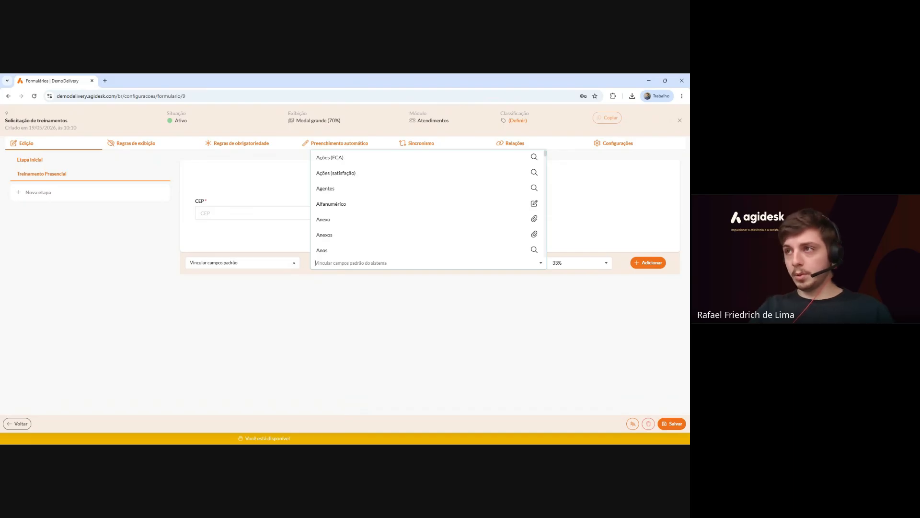
type("estado")
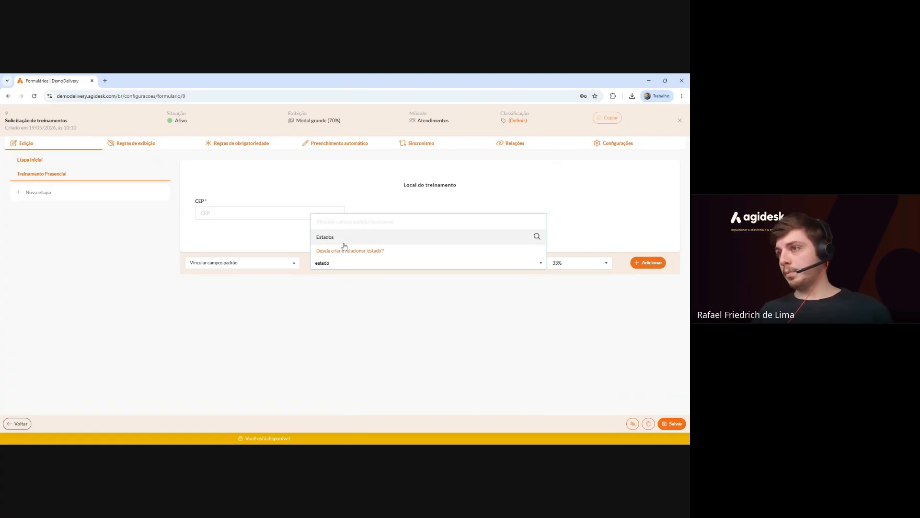
left_click(338, 242)
type("cidad")
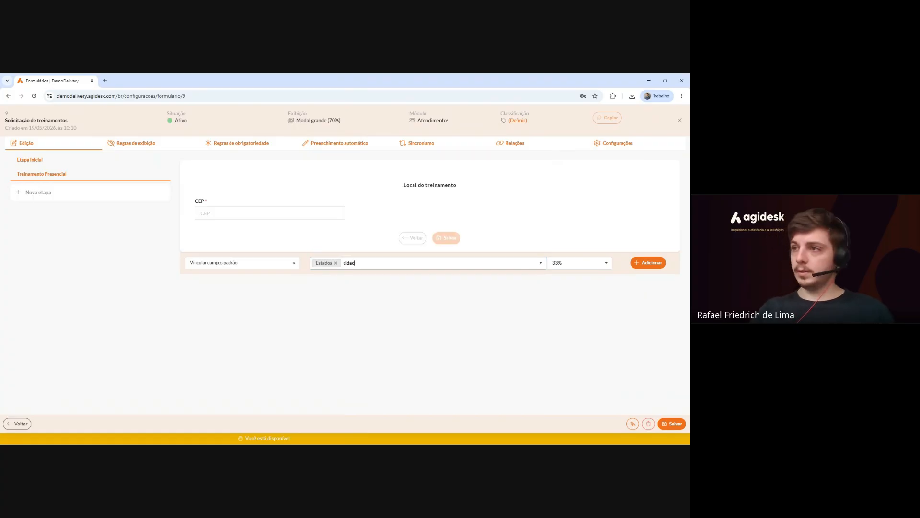
type("e")
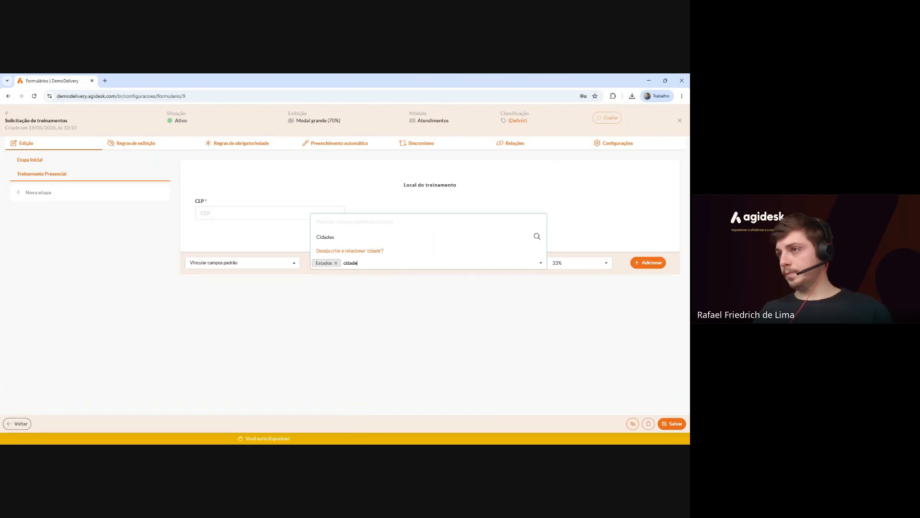
left_click(350, 243)
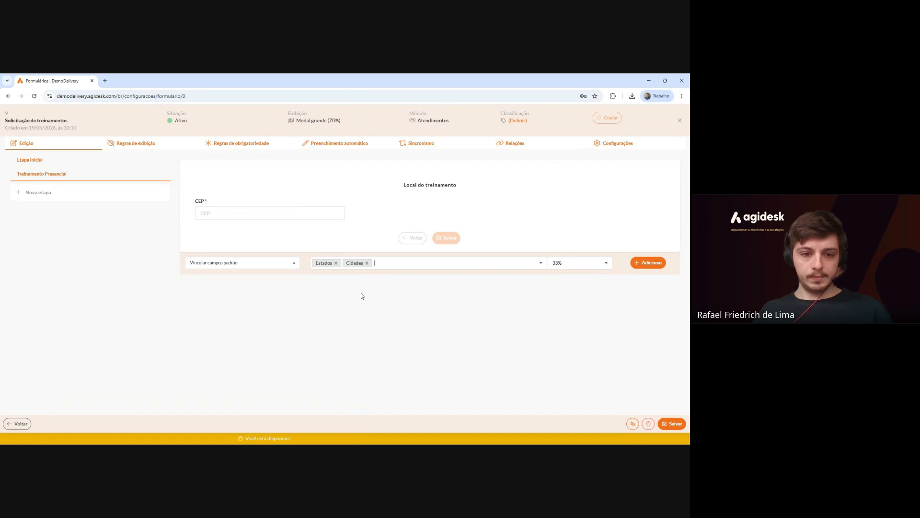
left_click(653, 262)
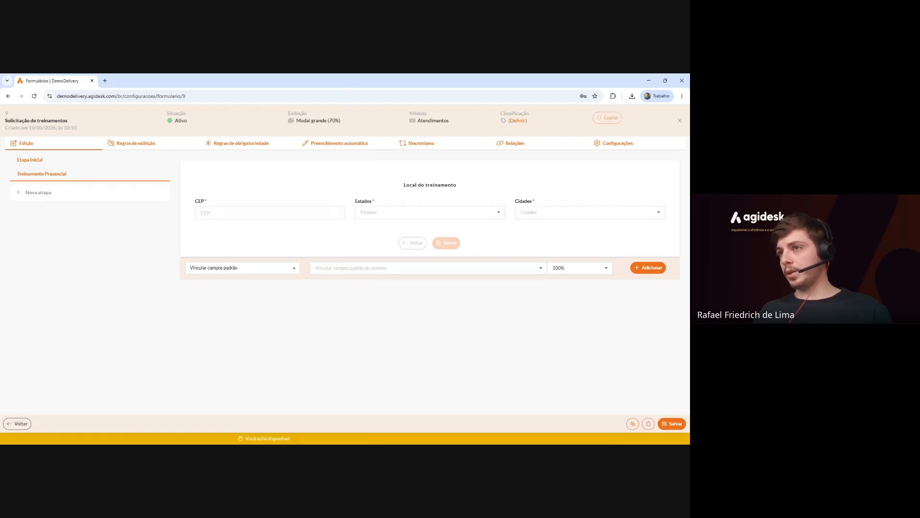
left_click(571, 269)
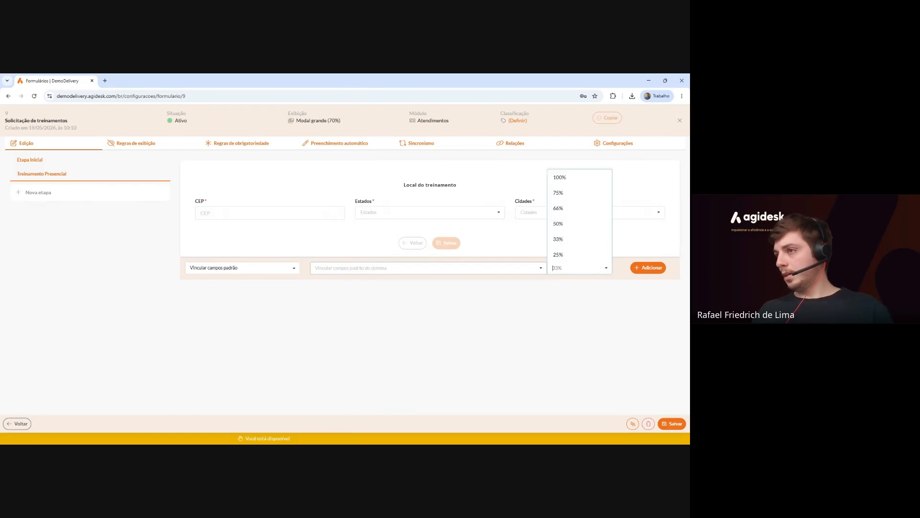
left_click(460, 268)
left_click(283, 272)
Add Texto curto fields Rua, Número and Complemento, each at 33% width.
left_click(247, 281)
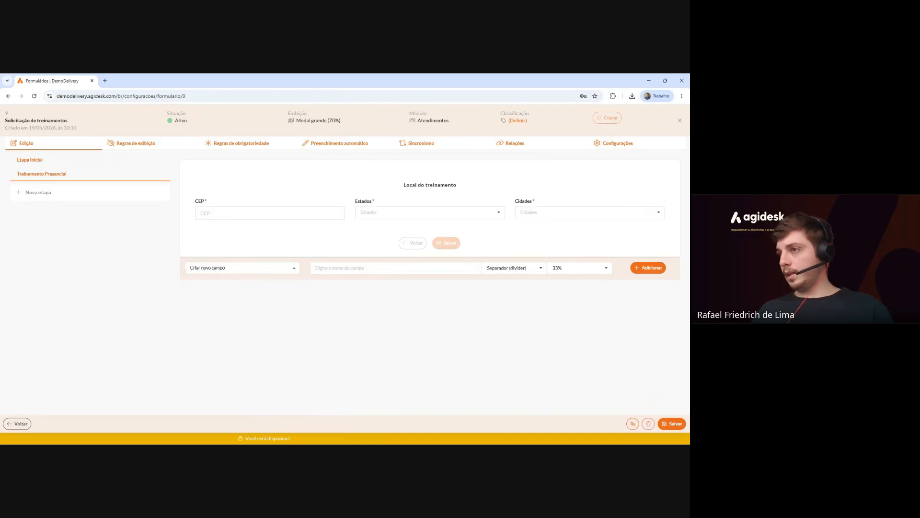
left_click(513, 267)
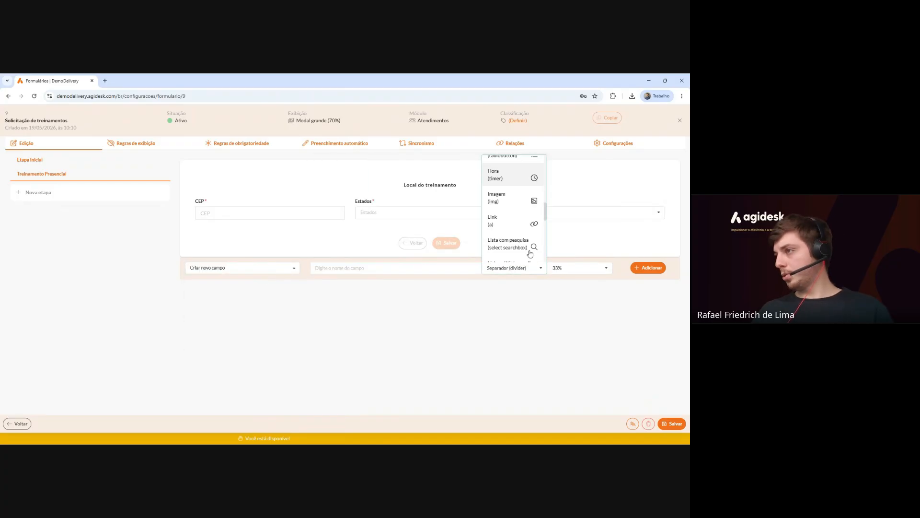
scroll(516, 235, "down", 3)
left_click(515, 234)
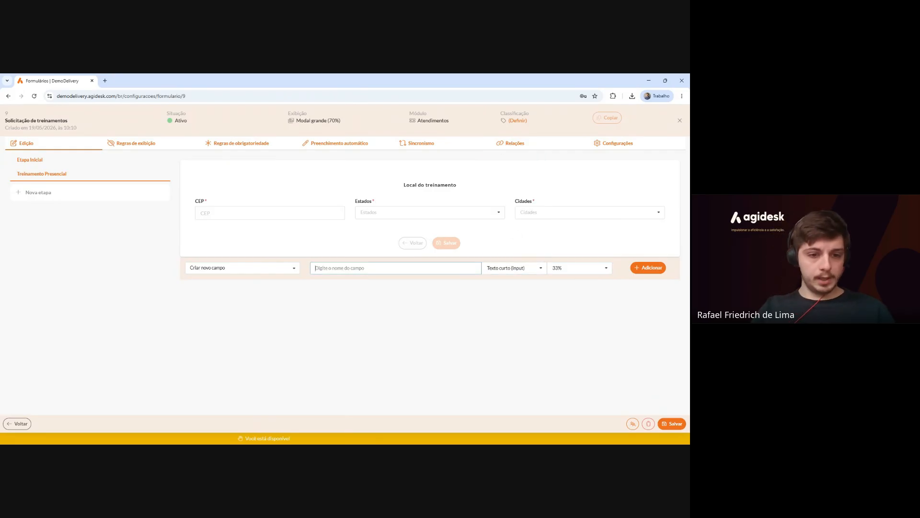
type("Ra")
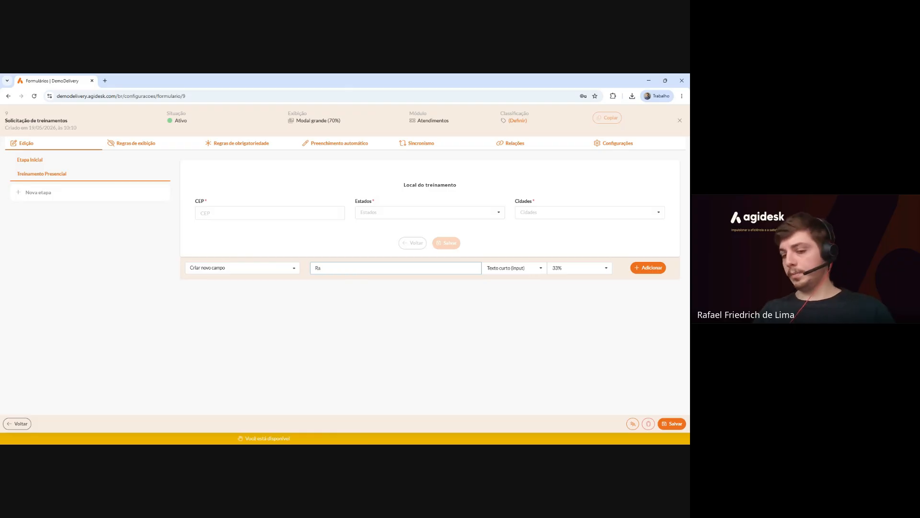
type("ua")
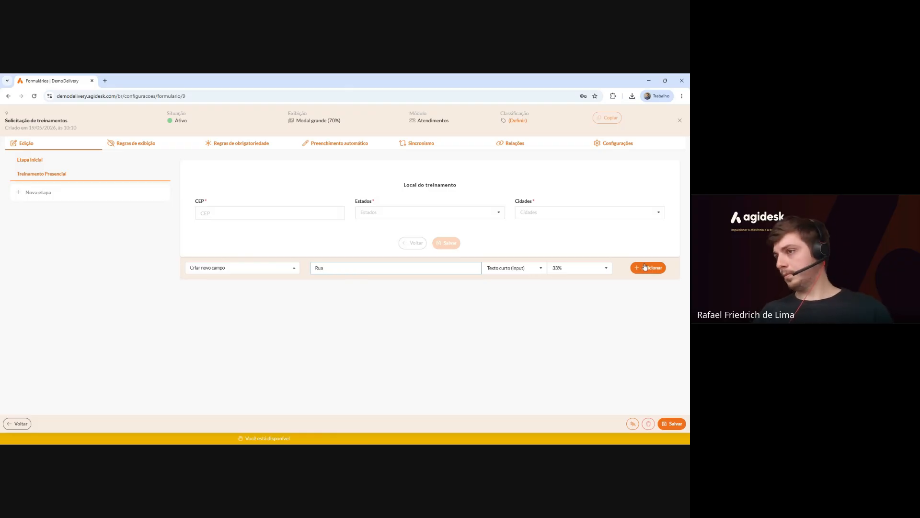
key("Return")
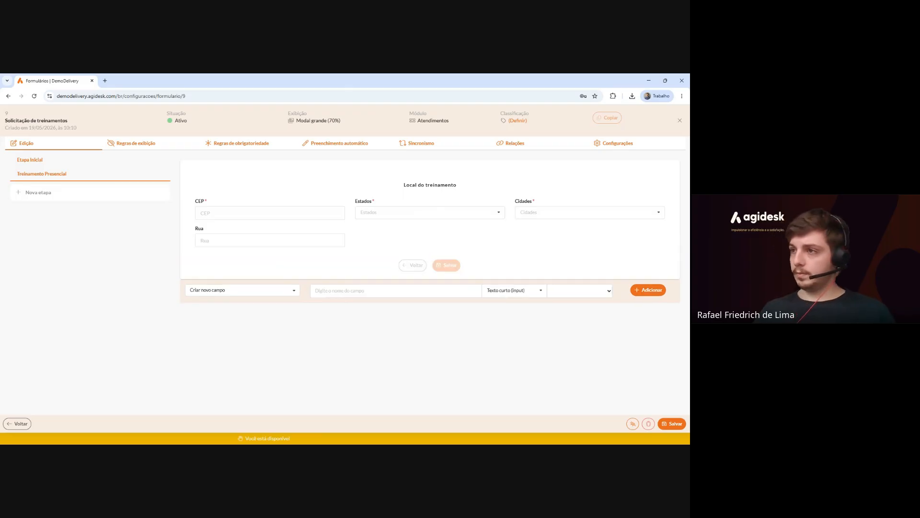
type("Número")
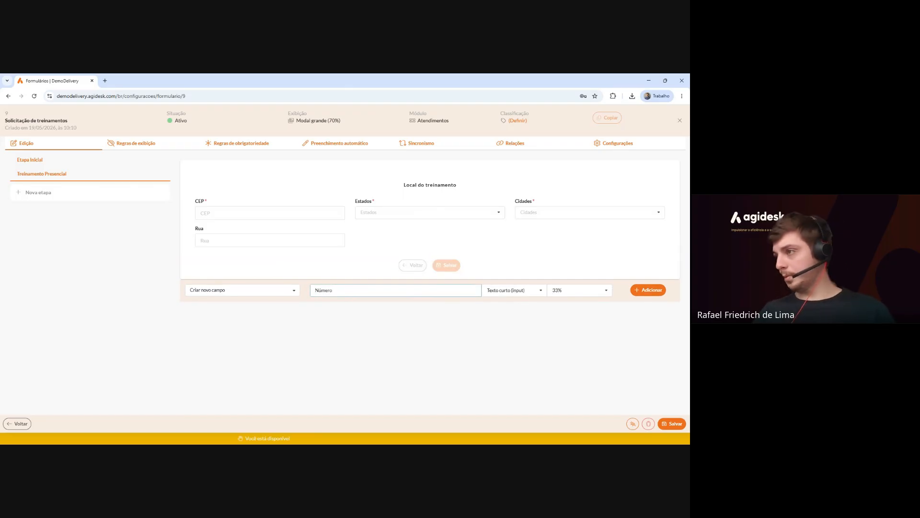
key("Return")
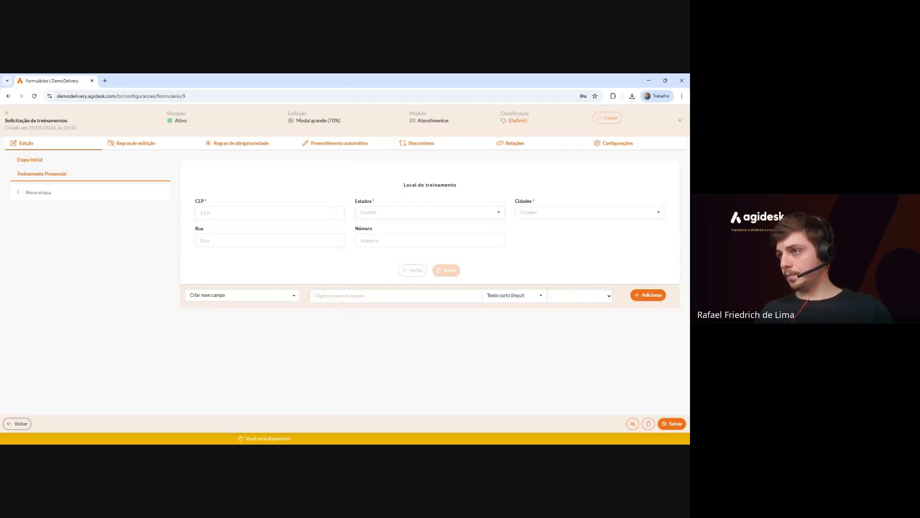
type("Com")
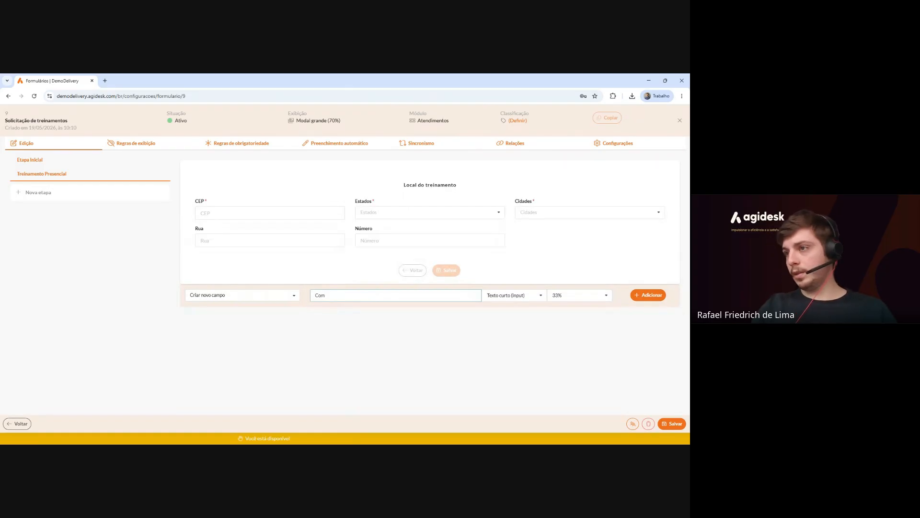
type("plemento")
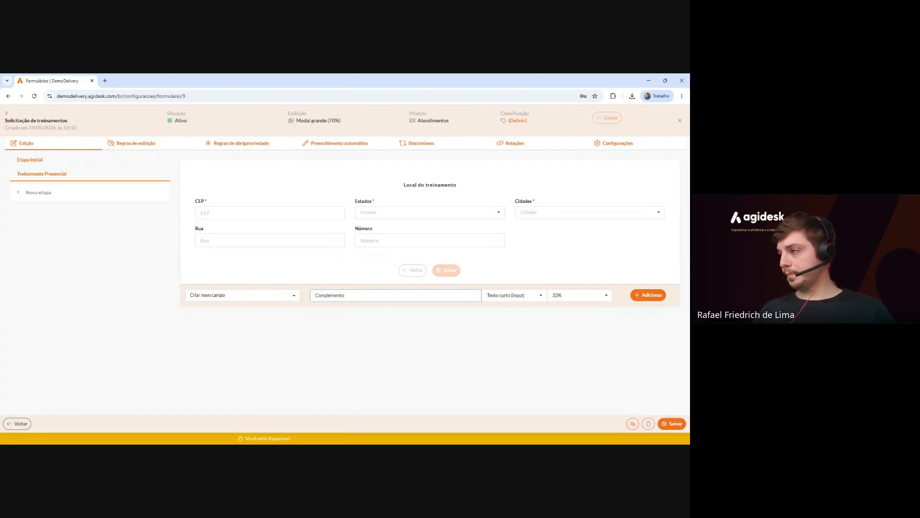
left_click(646, 296)
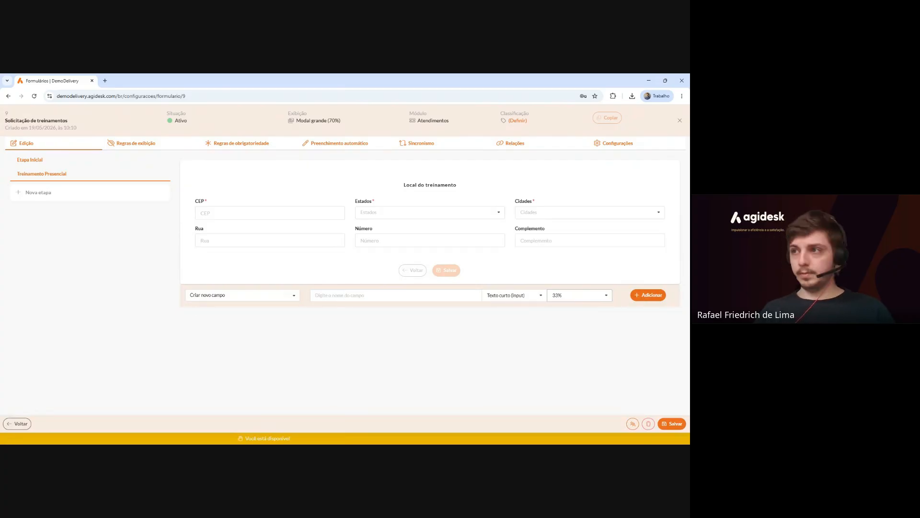
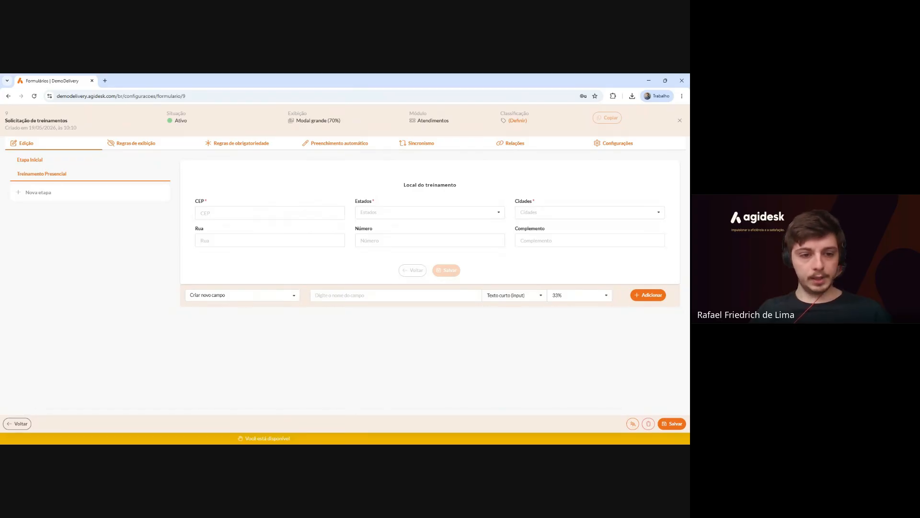
Add a Separador field named 'Opções para o treinamento' to the stage.
left_click(487, 295)
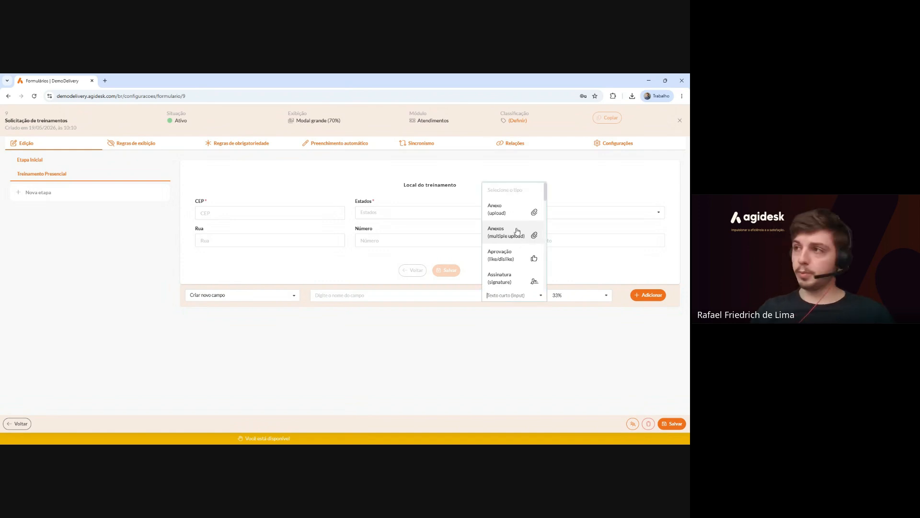
scroll(517, 231, "down", 2)
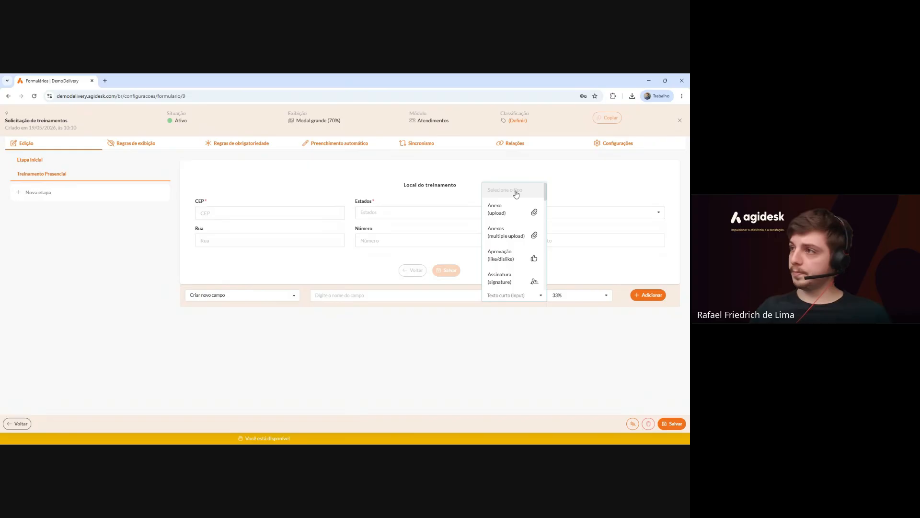
left_click(522, 317)
type("separa")
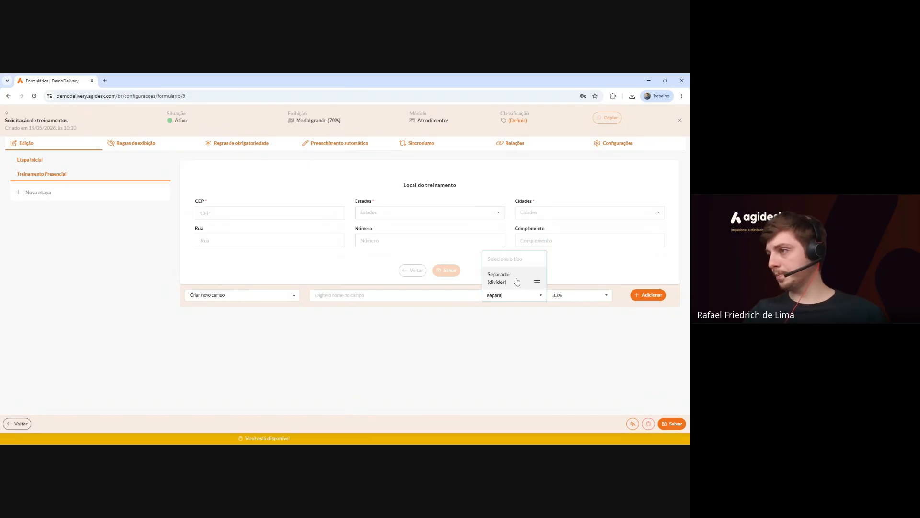
key("Return")
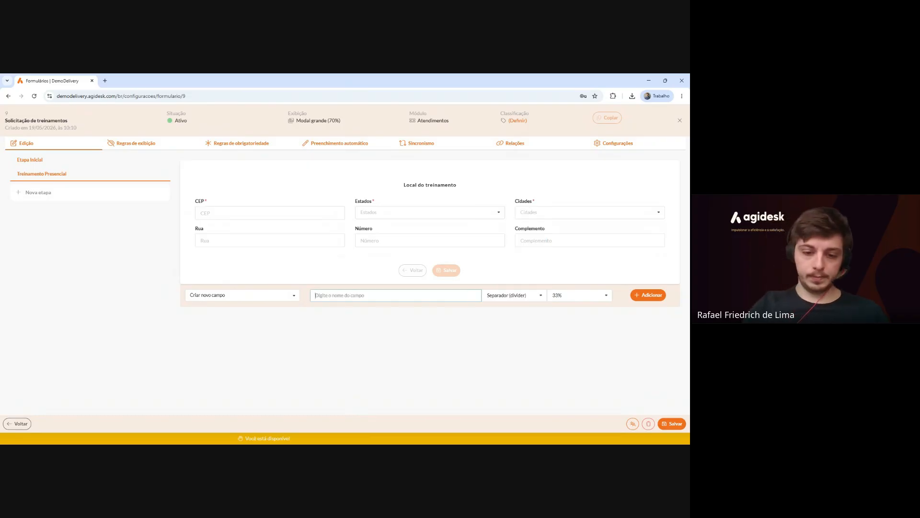
type("Opções pa")
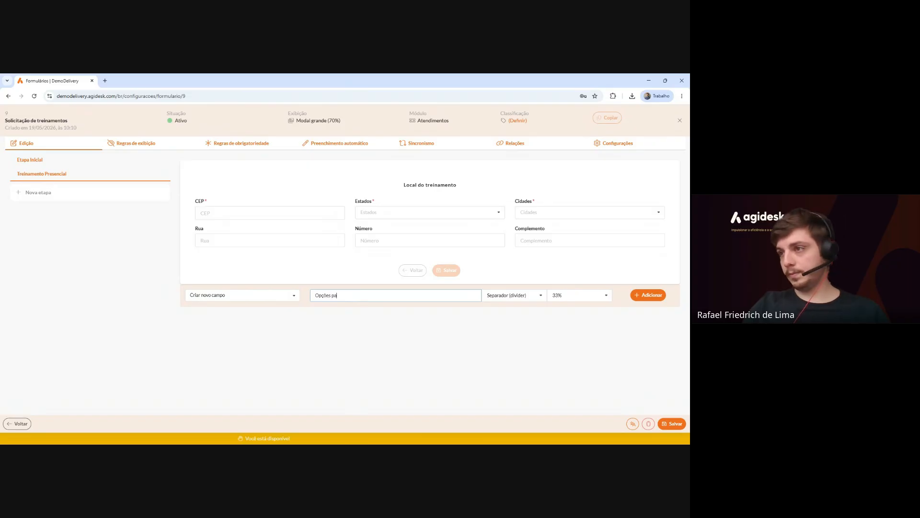
type("ra o treinamento")
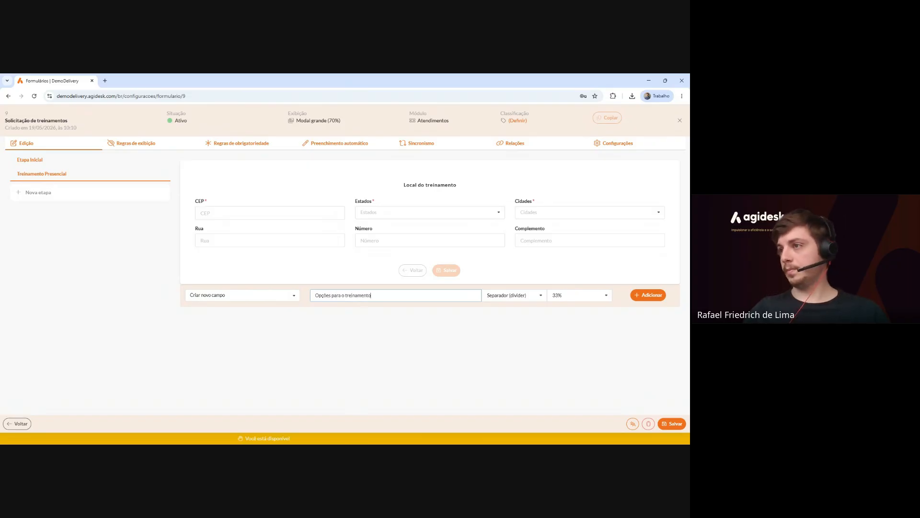
left_click(649, 295)
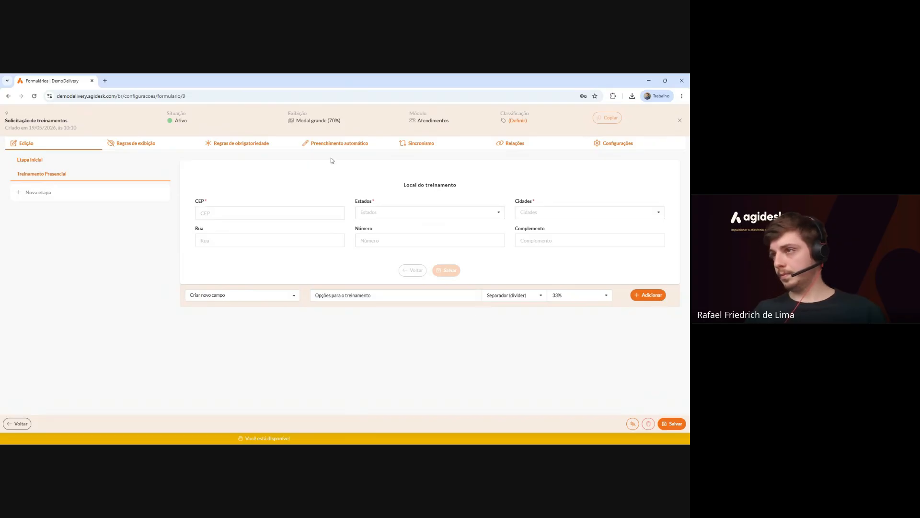
Widen the 'Opções para o treinamento' divider to 100% width.
mouse_move(277, 269)
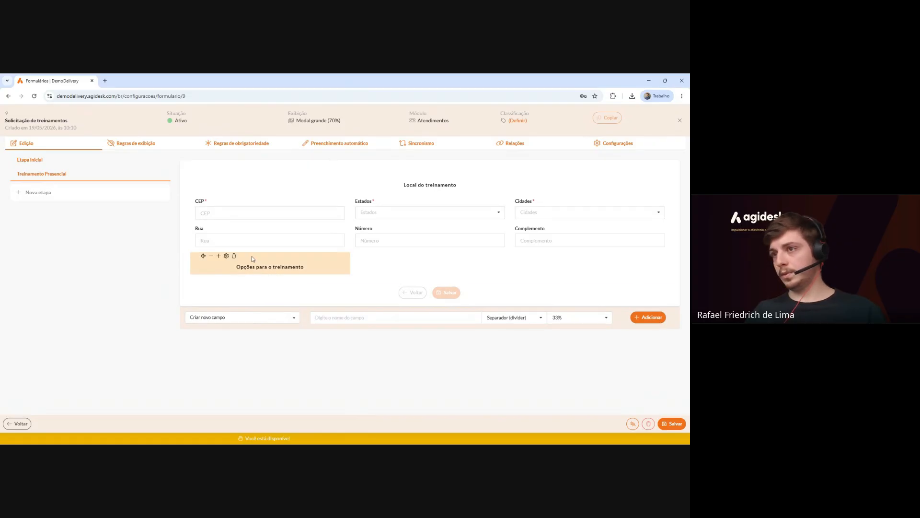
left_click(218, 258)
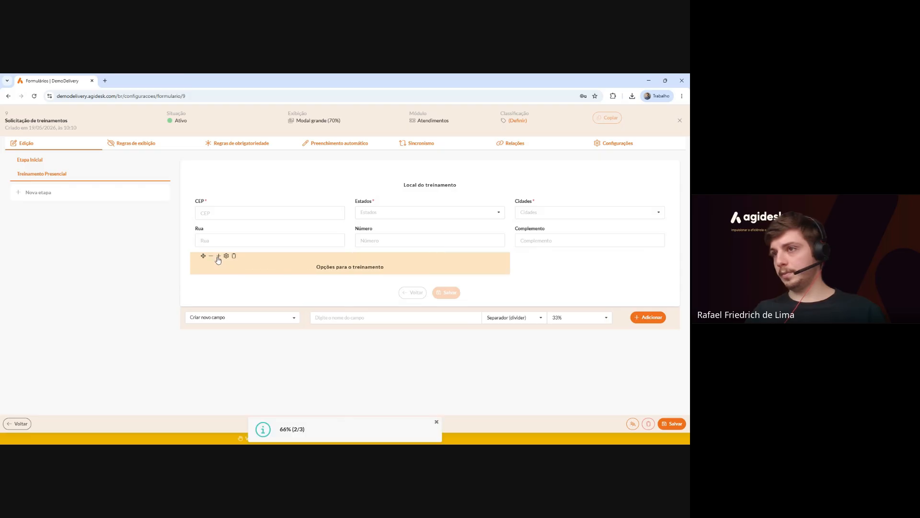
left_click(218, 257)
left_click(218, 257)
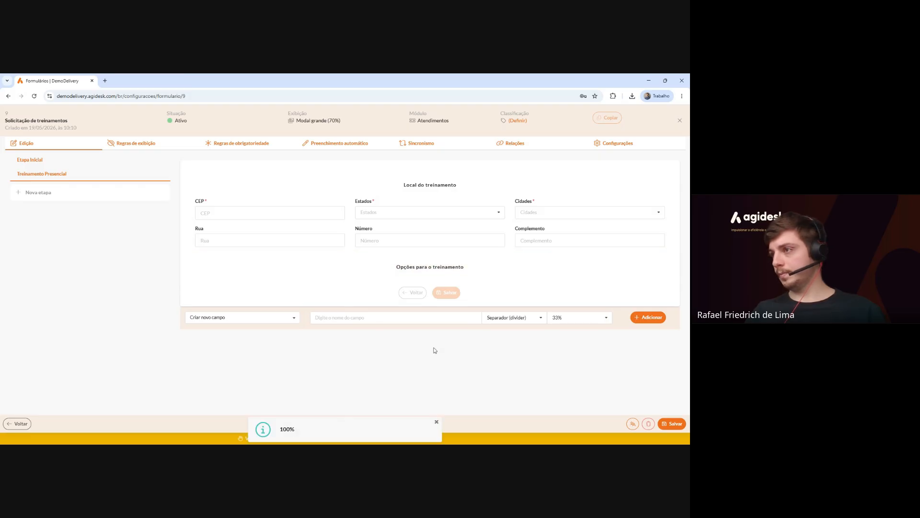
left_click(499, 318)
Add a 50%-width Lista múltipla escolha field 'Requisitos para treinamento presencial'.
type("sele")
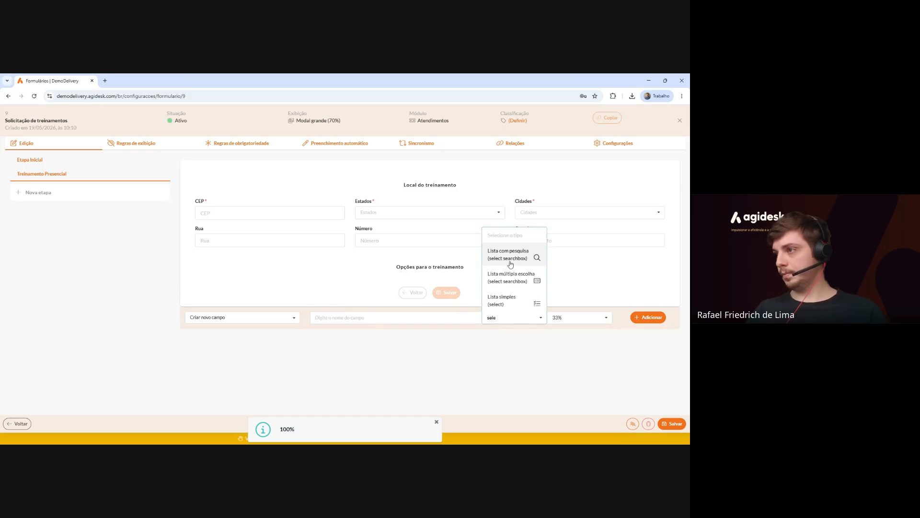
left_click(512, 282)
left_click(318, 318)
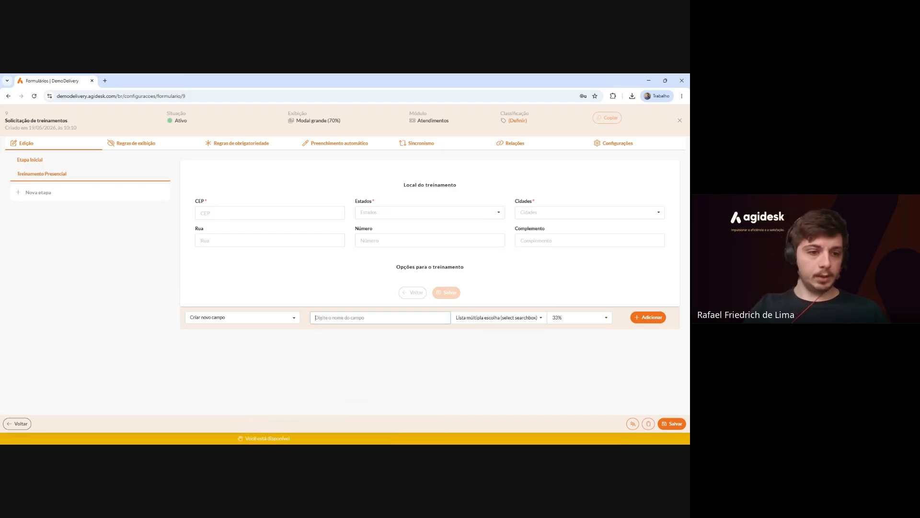
type("Requ")
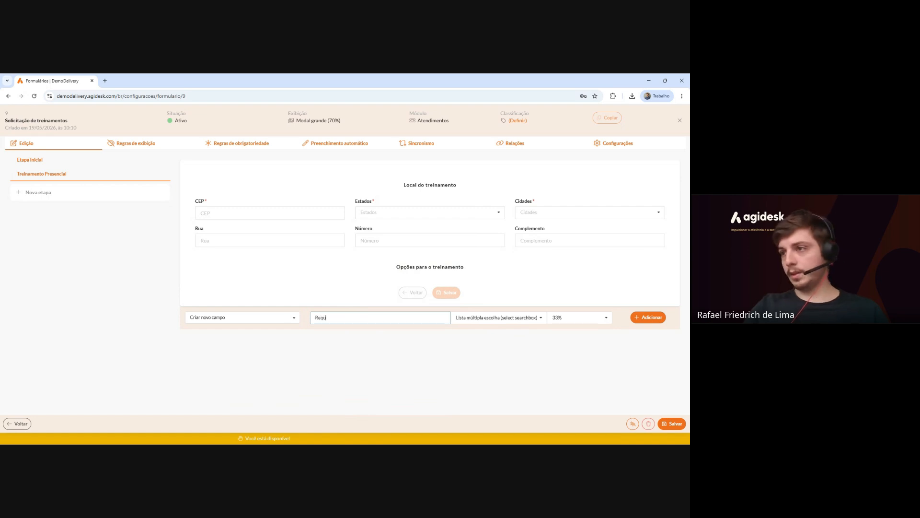
type("isitos para treinamento")
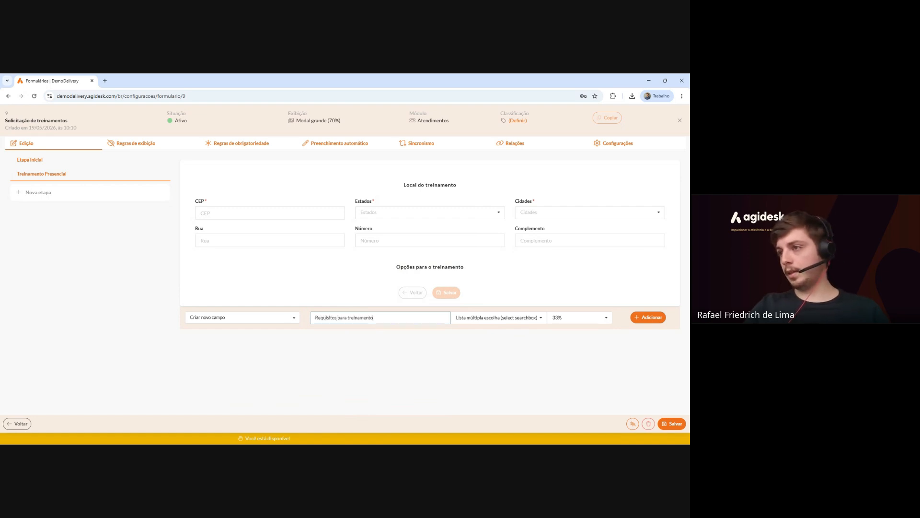
type(" presencial")
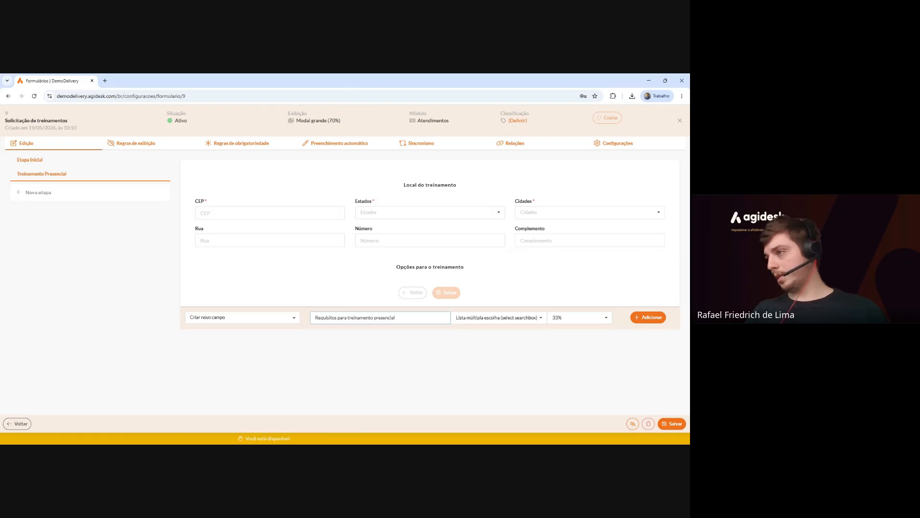
left_click(580, 318)
left_click(572, 376)
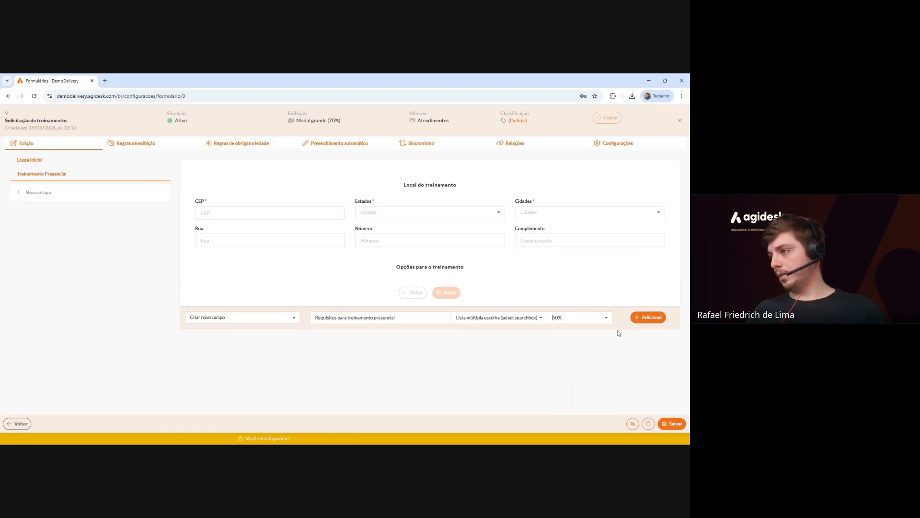
key("shift+Tab")
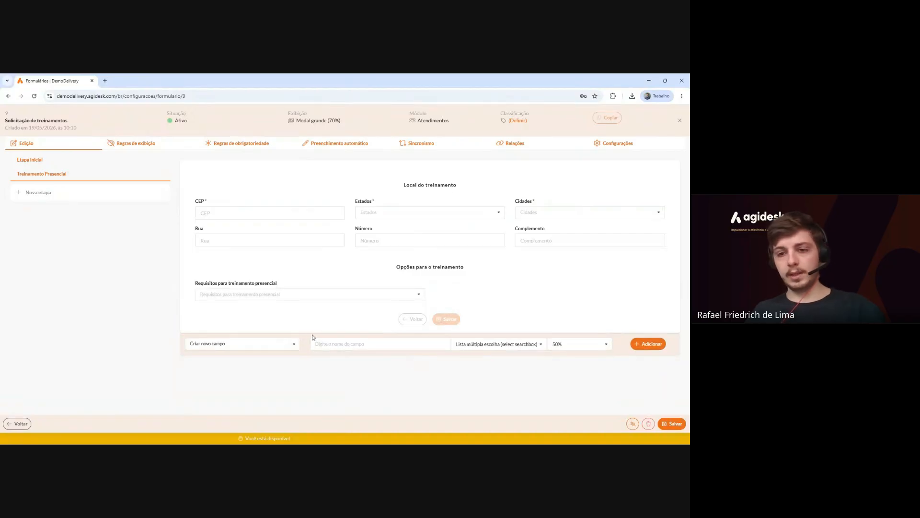
Give the Requisitos list the options Coffe Break, Material de escritório, Sala com quadro branco and Outros.
mouse_move(276, 289)
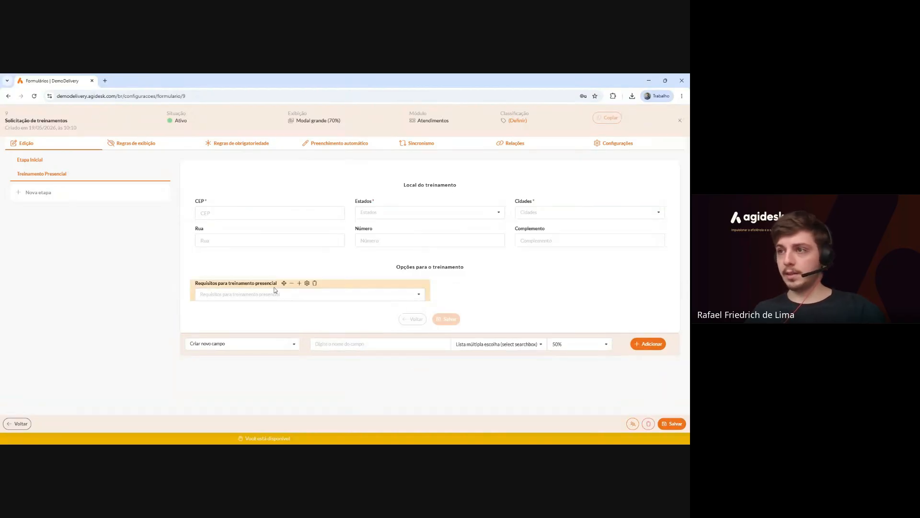
left_click(307, 284)
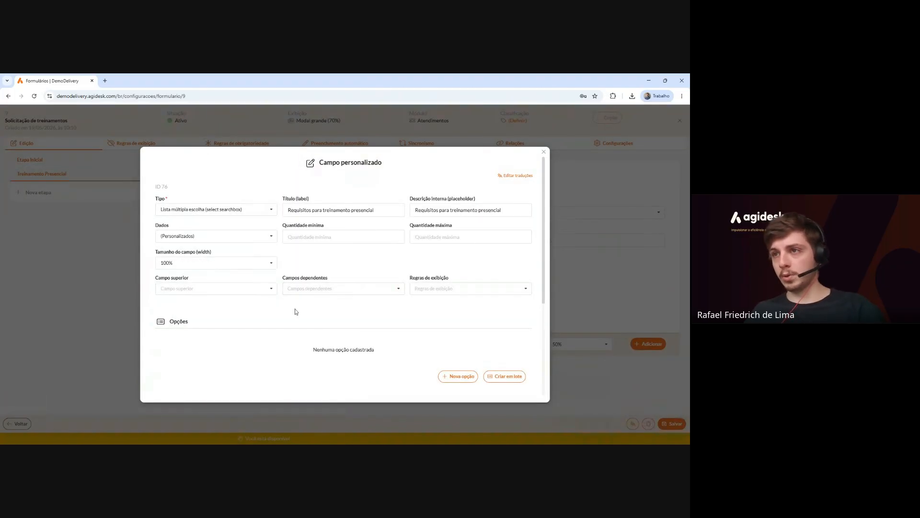
scroll(295, 309, "down", 2)
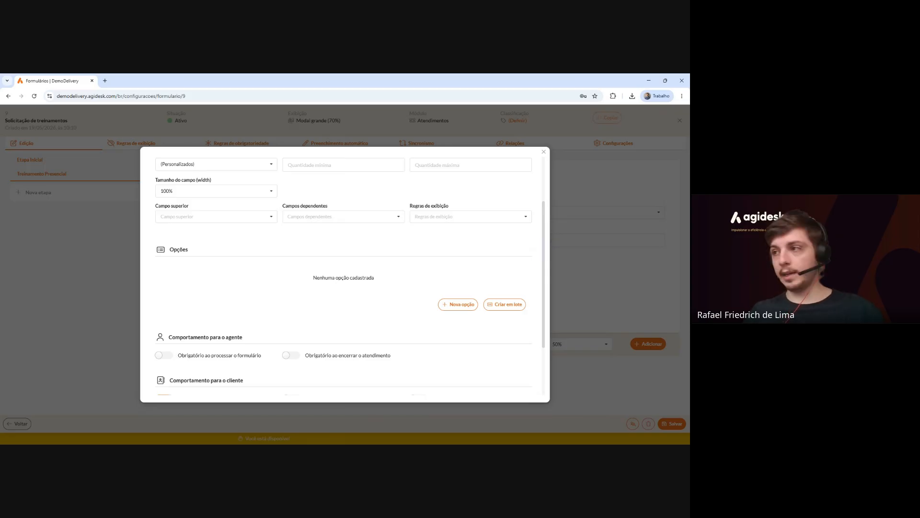
left_click(503, 307)
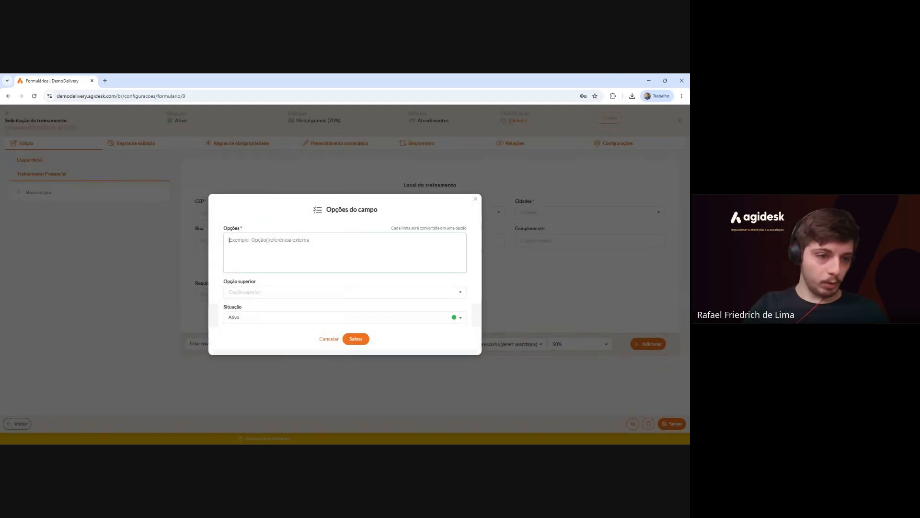
type("Coffe Brea")
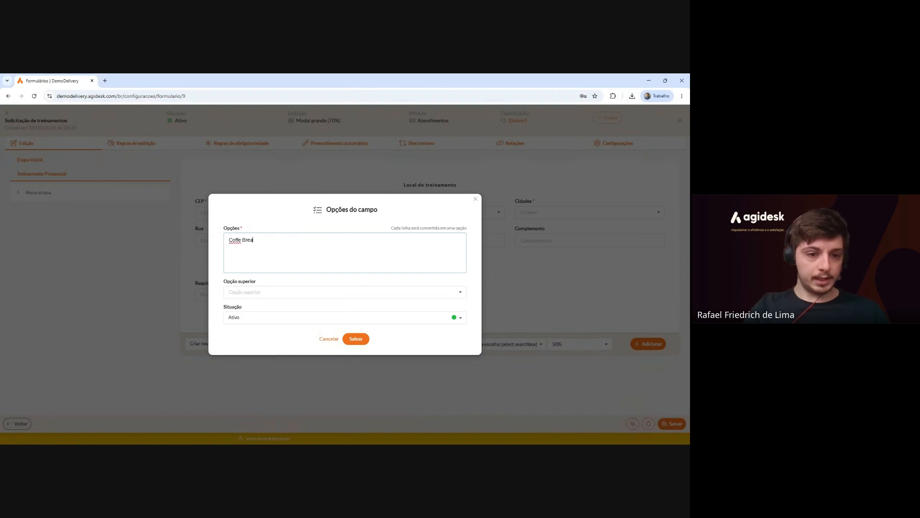
type("k ")
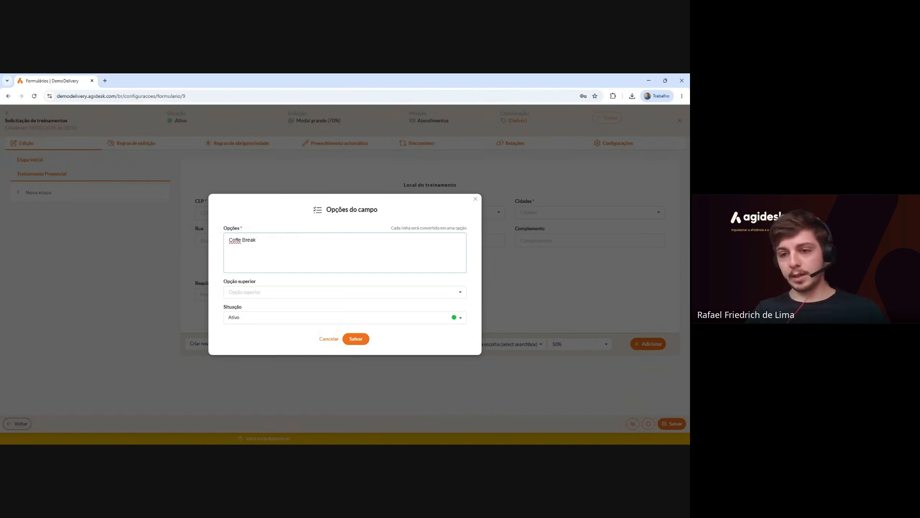
type("Material")
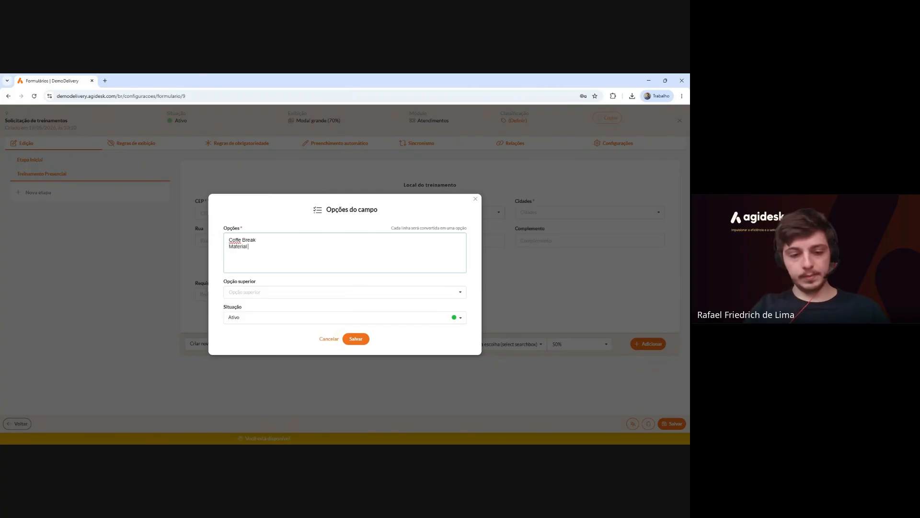
type(" de escritório")
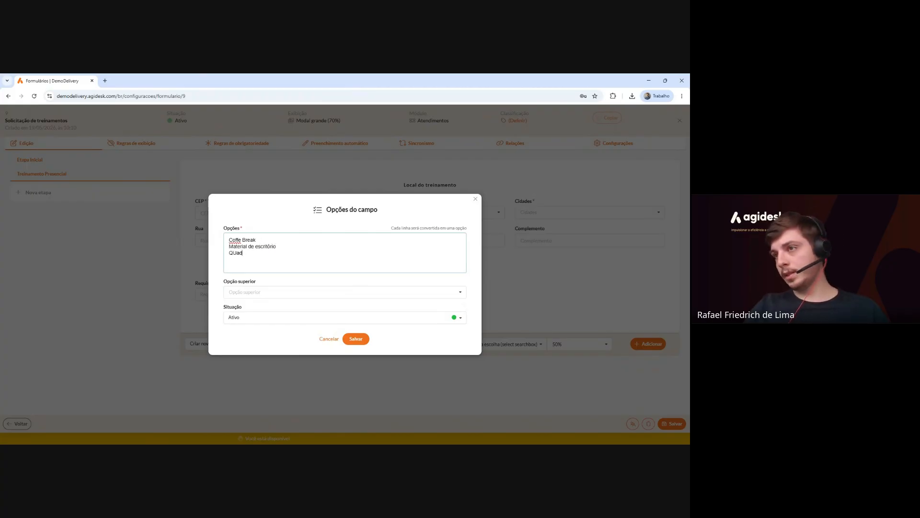
key("BackSpace")
key("BackSpace")
key("BackSpace")
key("BackSpace")
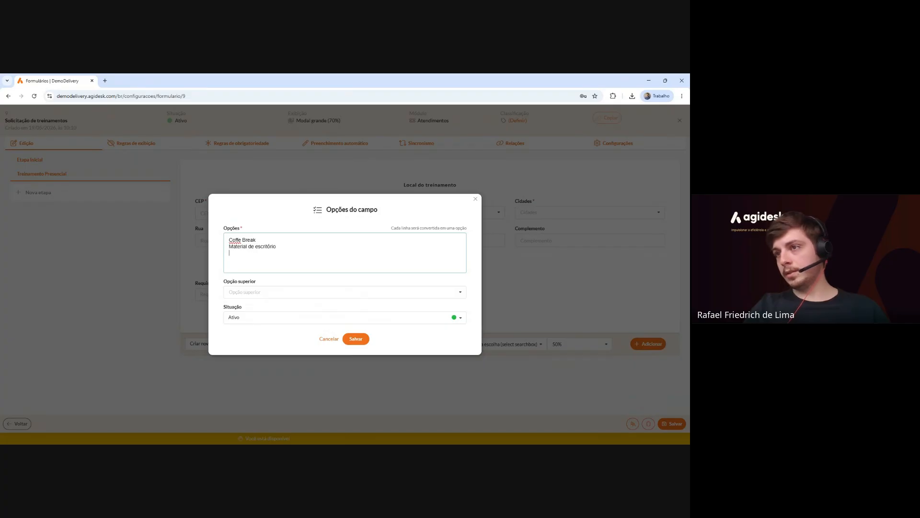
type("Sala com quadro b")
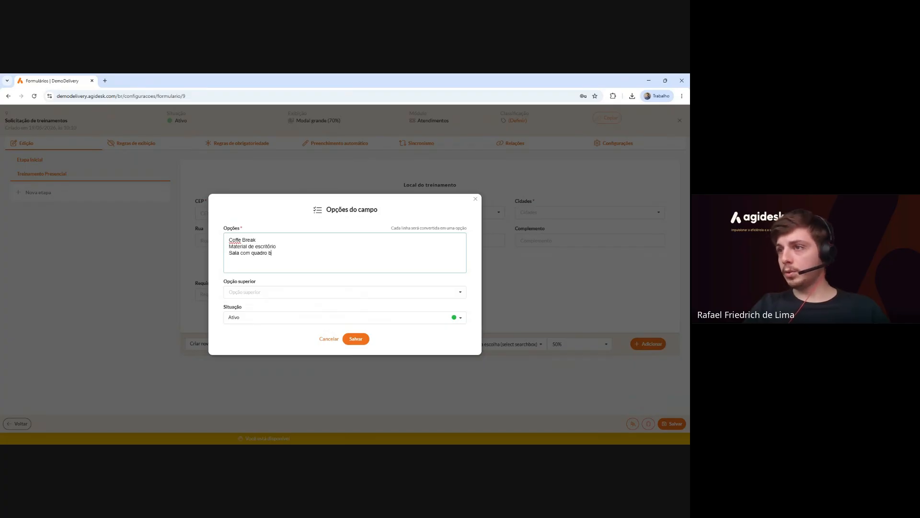
type("ranco ")
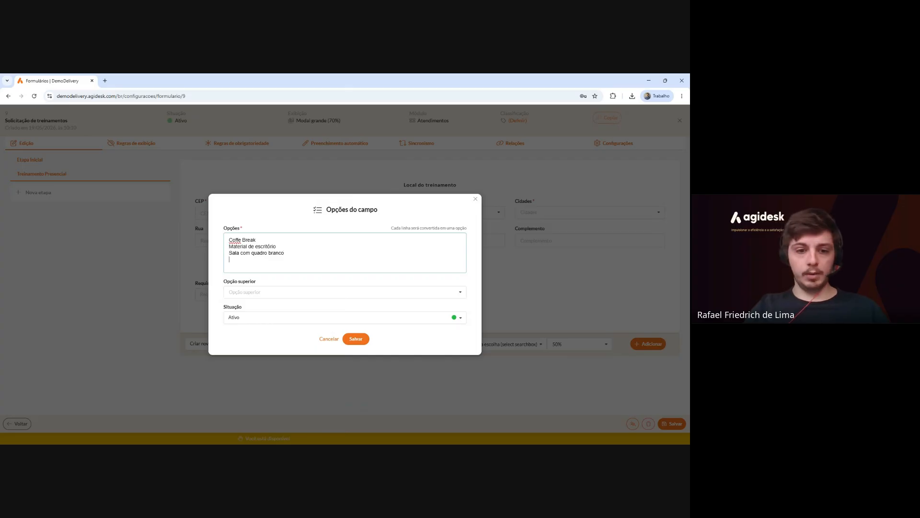
type("Outros")
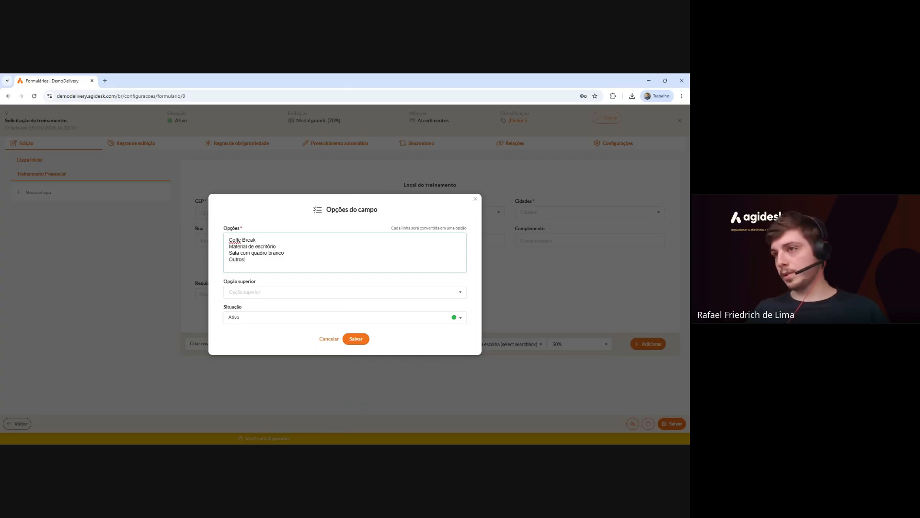
left_click(357, 340)
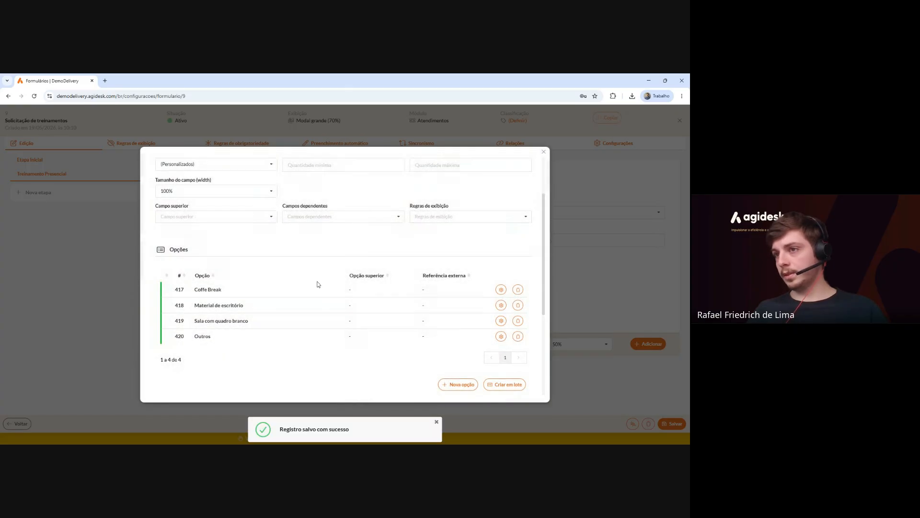
Make the Requisitos field required when the client processes the form, and save it.
scroll(312, 341, "down", 1)
scroll(313, 344, "down", 5)
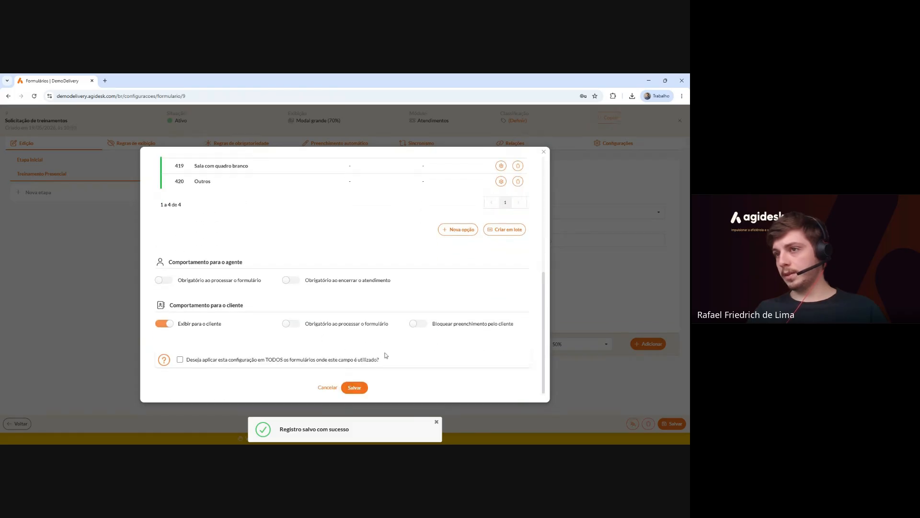
left_click(291, 322)
left_click(354, 386)
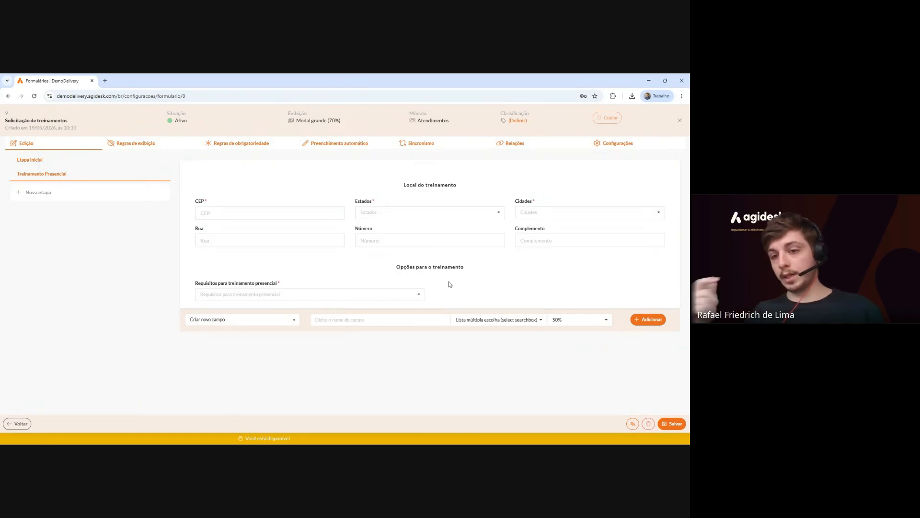
Add a Texto curto field named 'Defina outros requisitos para o treinamento'.
left_click(363, 323)
type("Defina o")
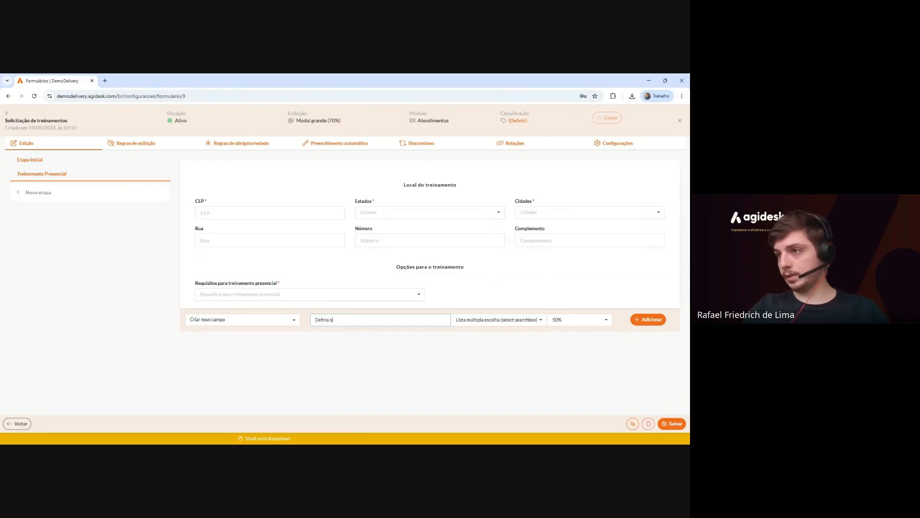
type("utros requisi")
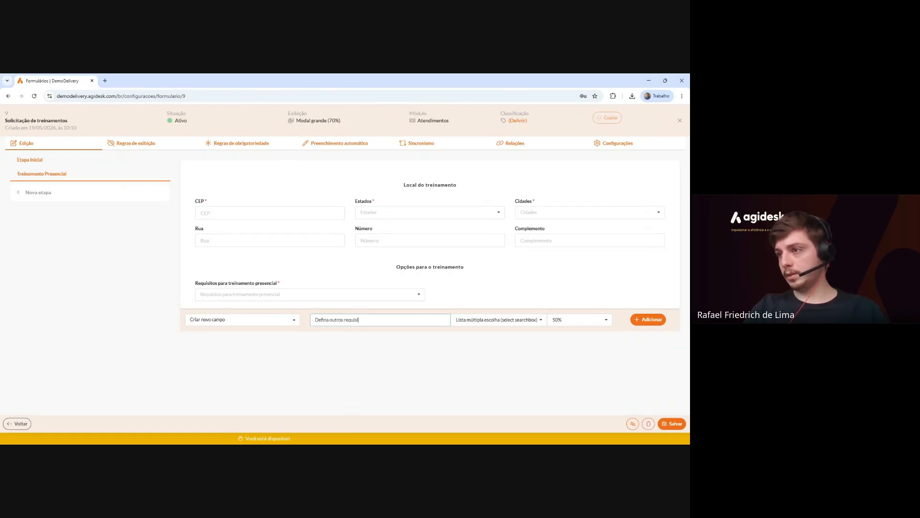
type("tos para o treinamento")
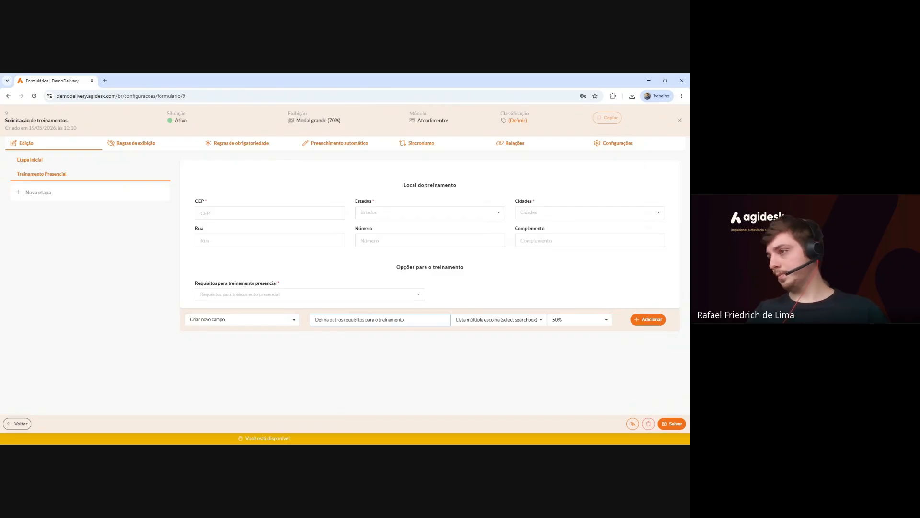
left_click(497, 319)
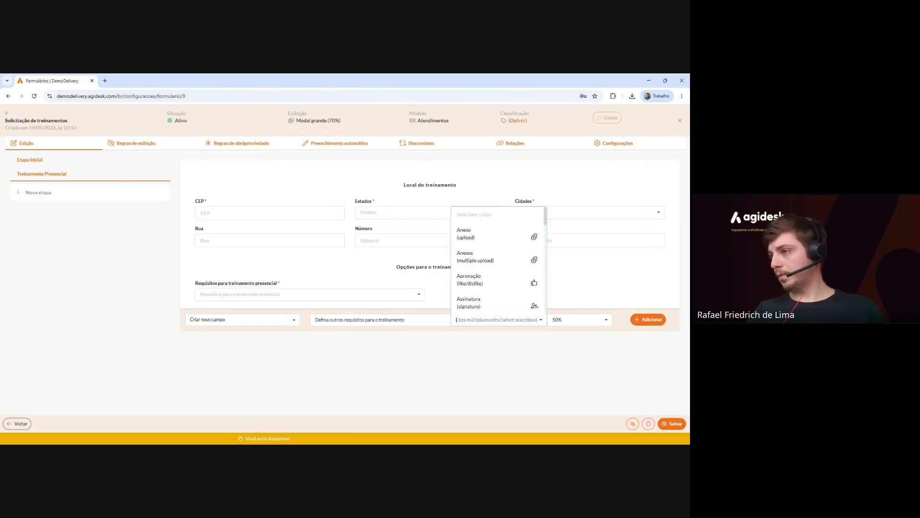
scroll(496, 266, "down", 8)
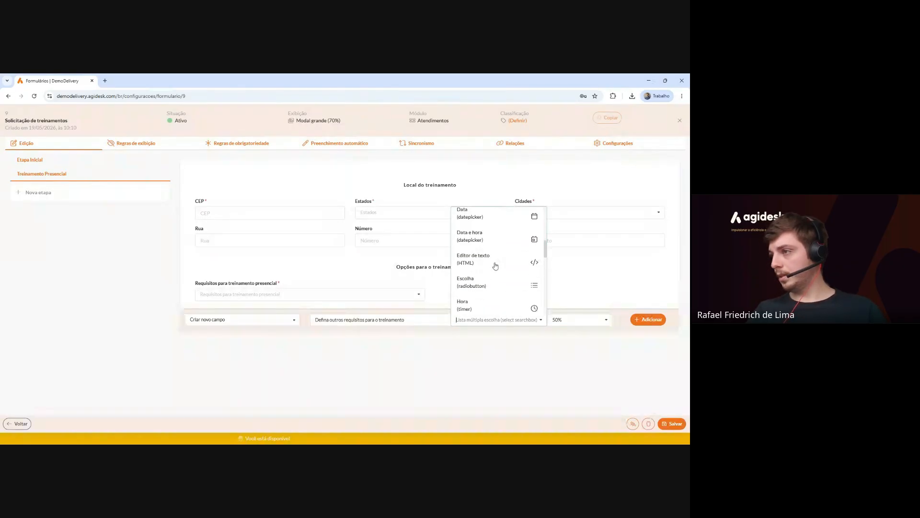
left_click(491, 281)
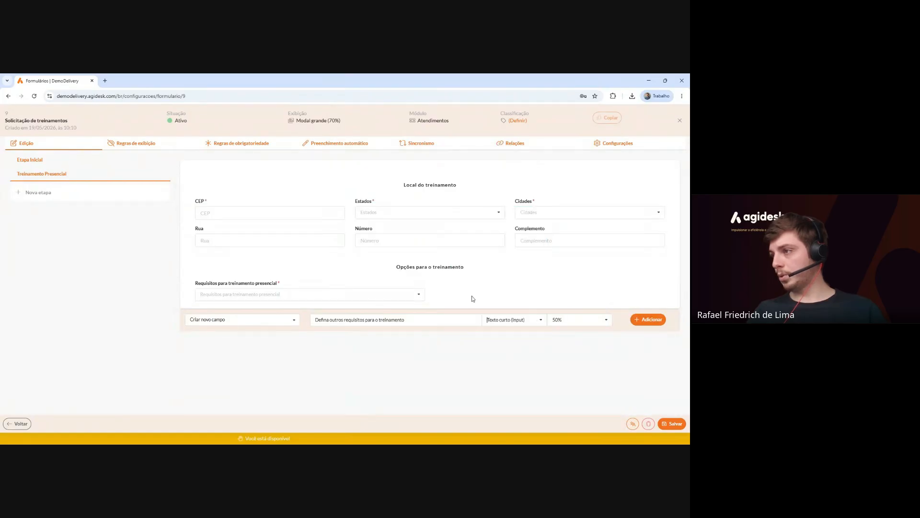
left_click(656, 319)
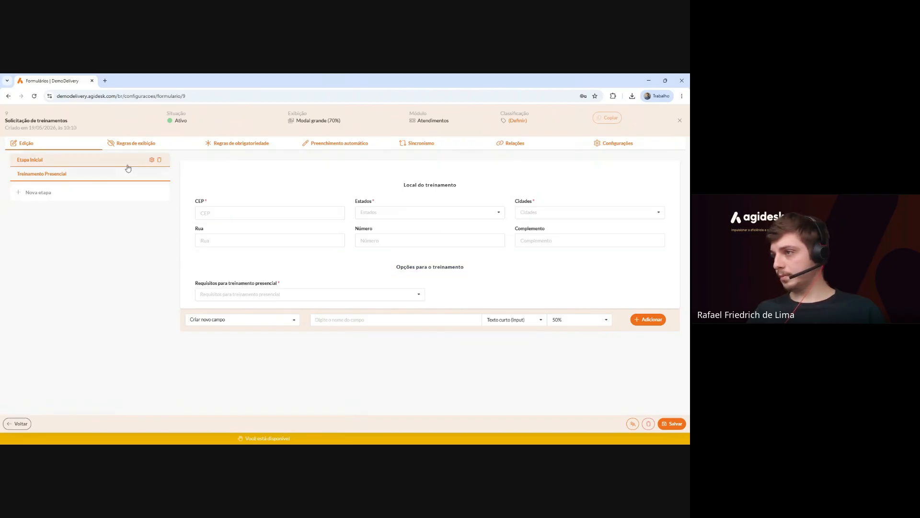
Delete the misplaced 'Defina outros requisitos' field from the Etapa Inicial stage.
left_click(79, 159)
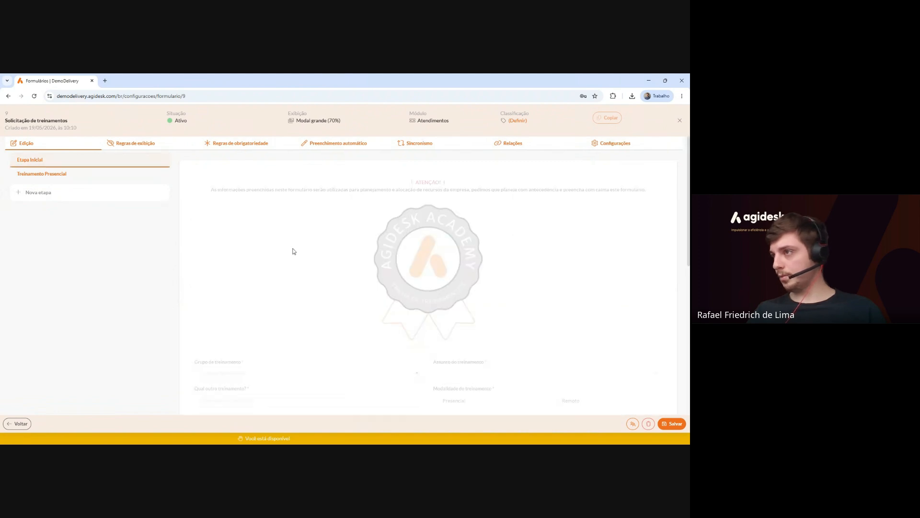
scroll(333, 240, "down", 10)
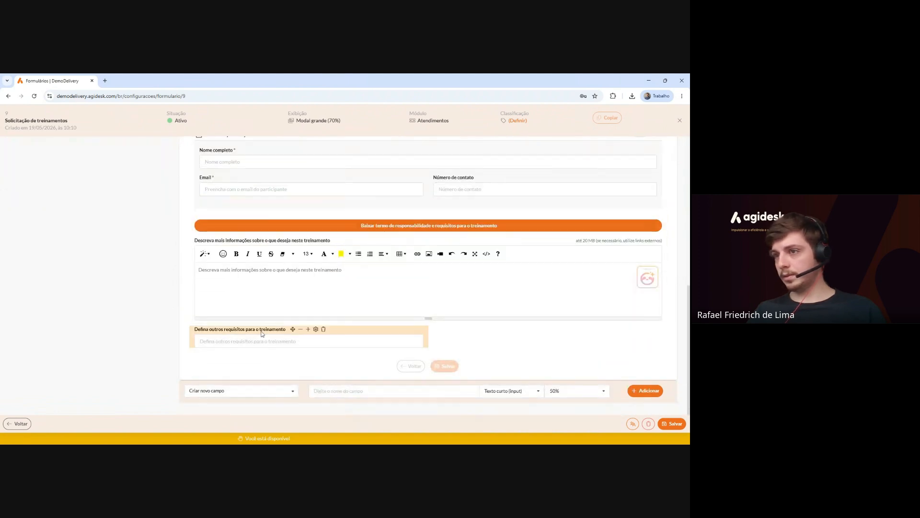
left_click(324, 329)
left_click(358, 288)
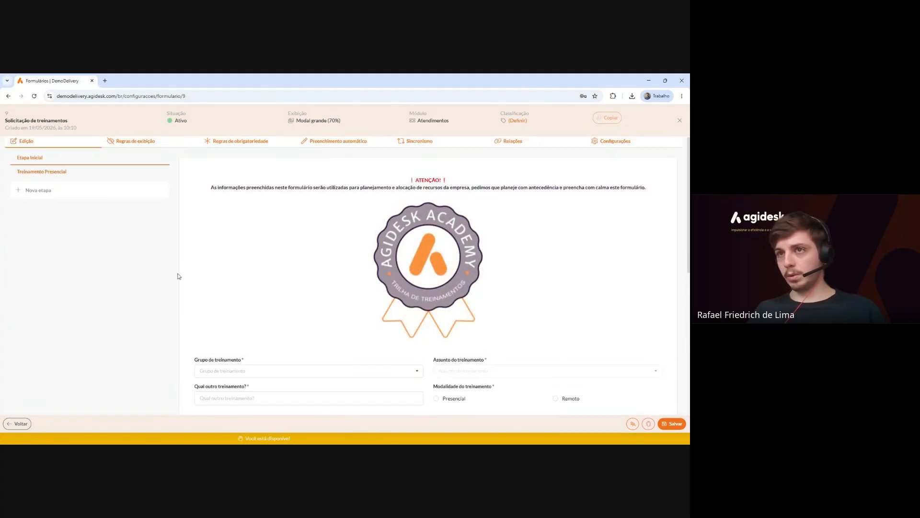
Link the existing 'Defina outros requisitos para o treinamento' field to the Treinamento Presencial stage.
left_click(45, 172)
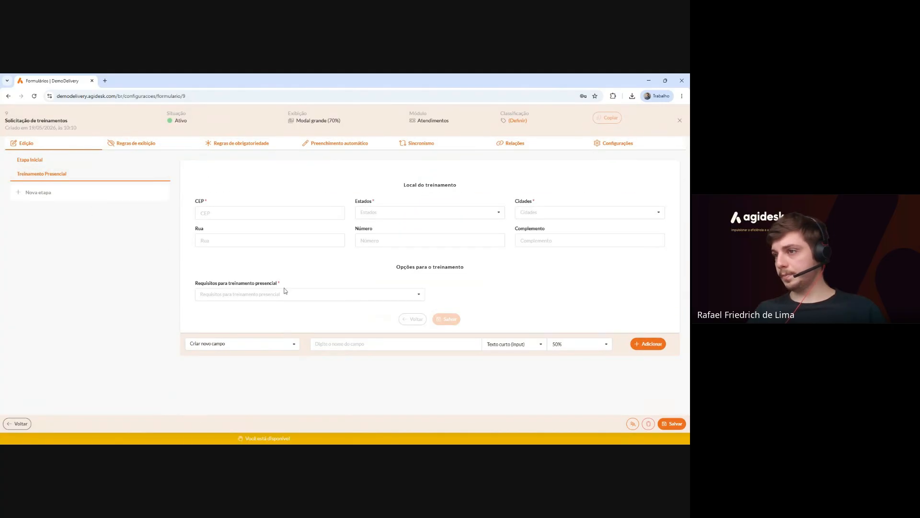
left_click(281, 343)
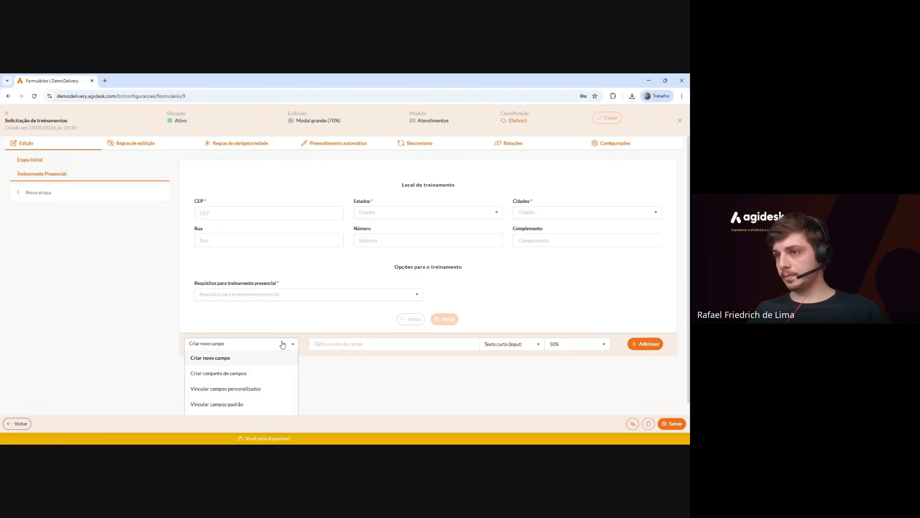
left_click(258, 389)
left_click(533, 344)
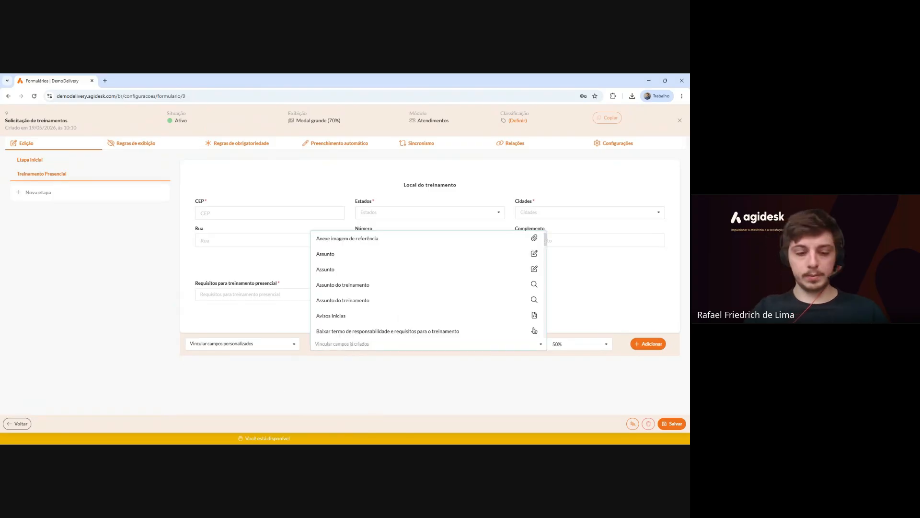
type("outros re")
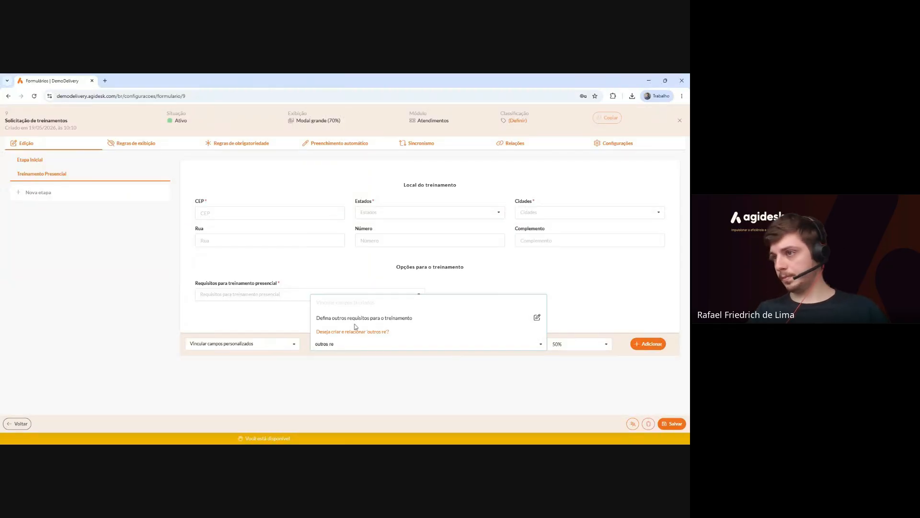
left_click(355, 319)
left_click(646, 344)
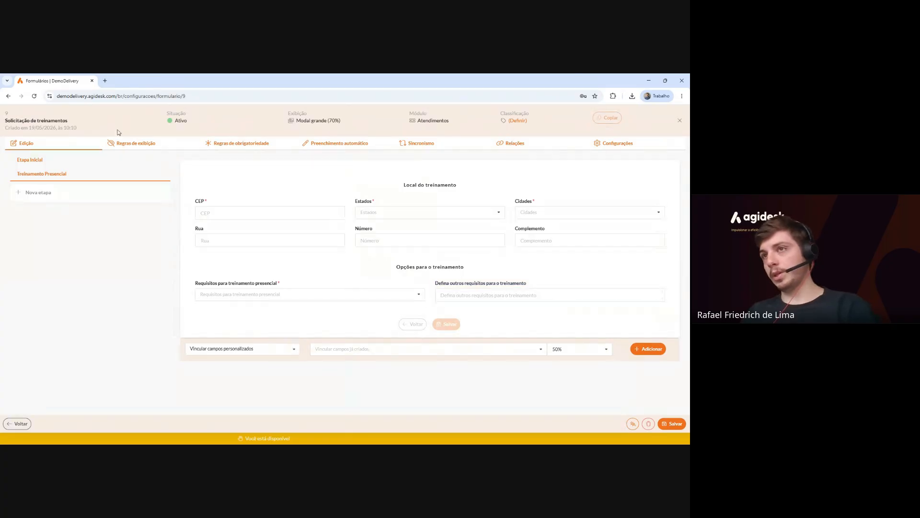
Create a new required-field rule named 'Tornar outros obrigatório'.
left_click(235, 150)
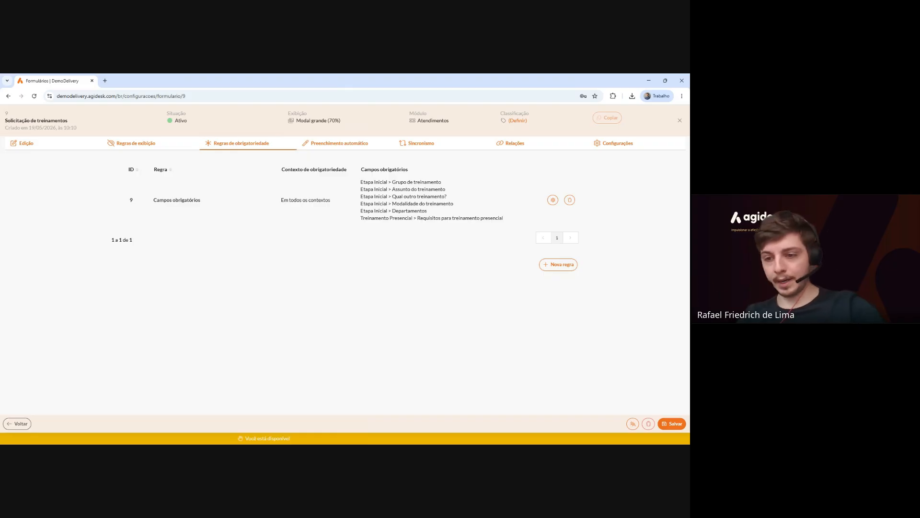
left_click(559, 264)
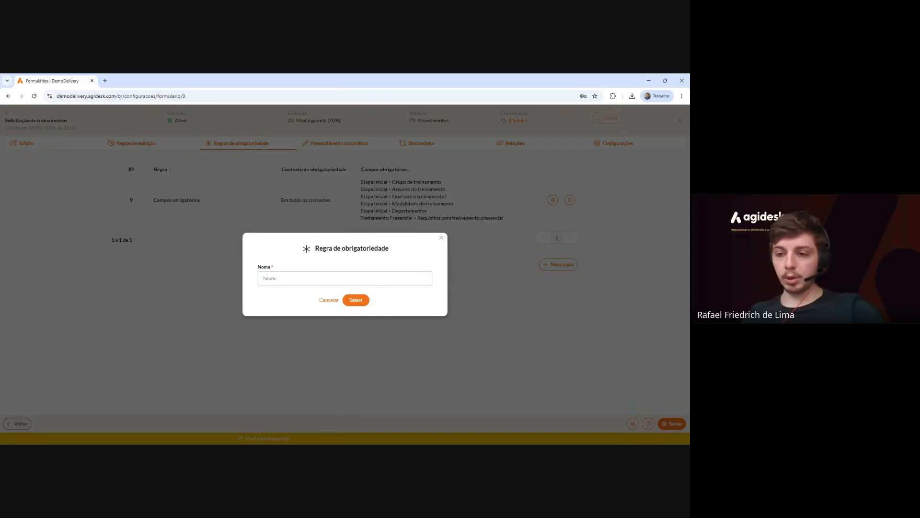
type("T")
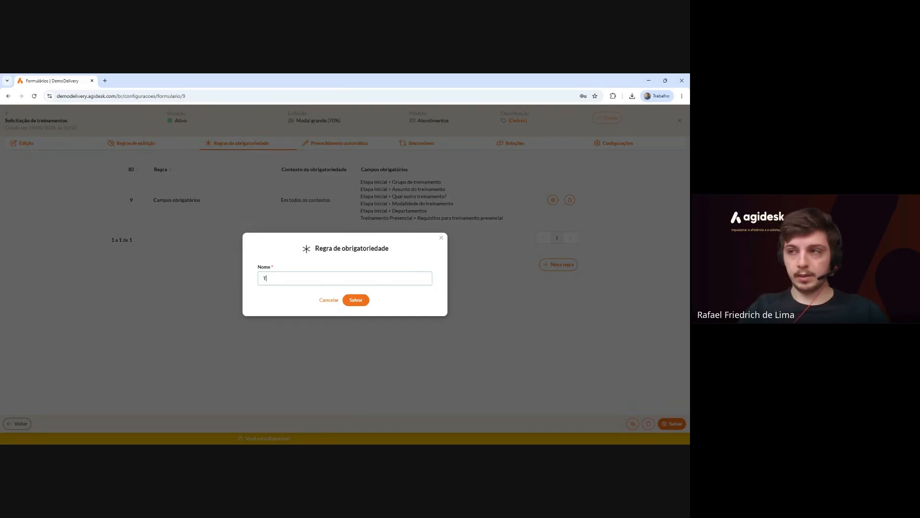
type("ornar outros obrigatório")
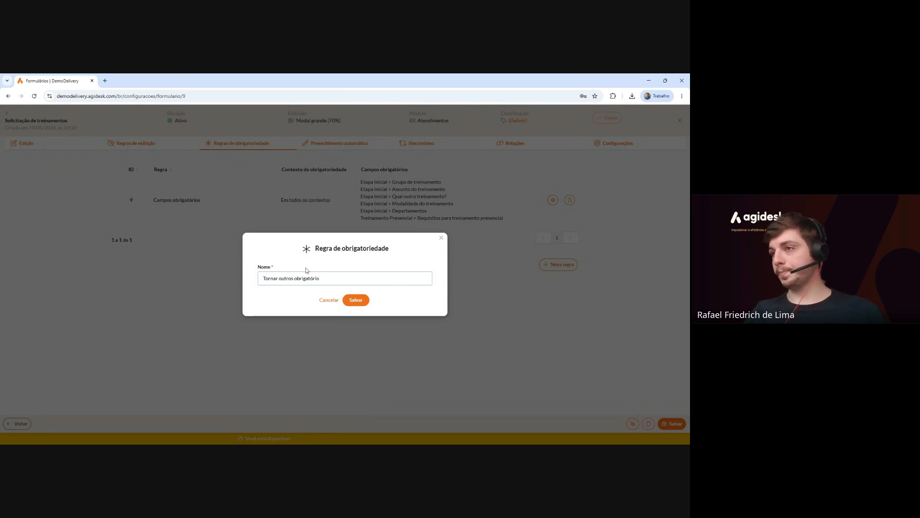
left_click(355, 299)
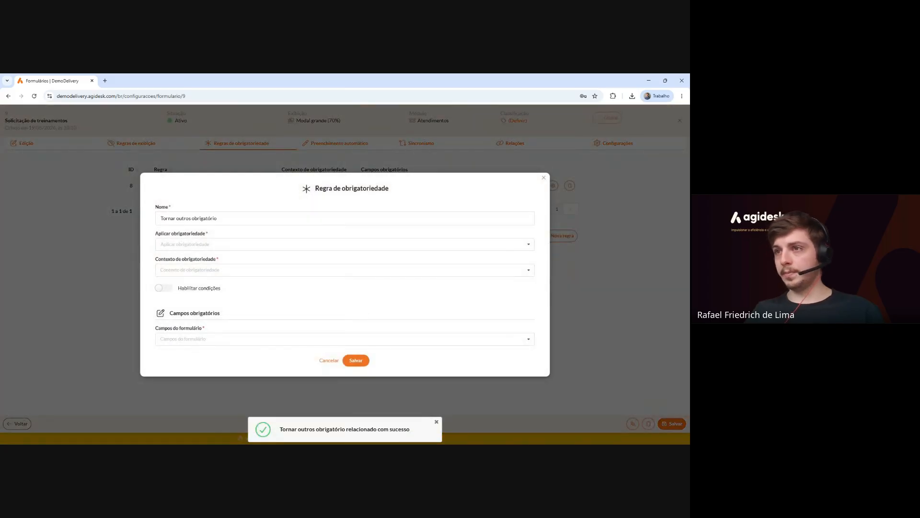
Set the rule to apply Em todos os contextos (all contexts).
left_click(344, 244)
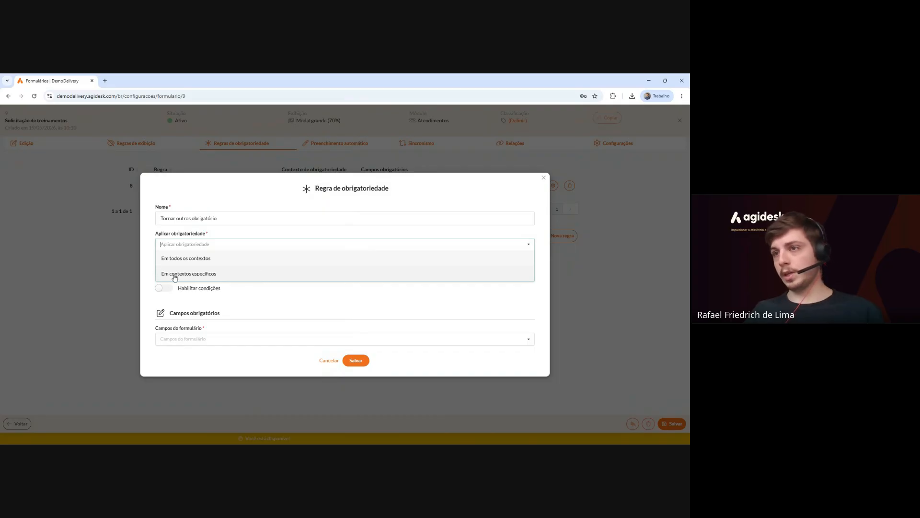
left_click(223, 276)
left_click(223, 270)
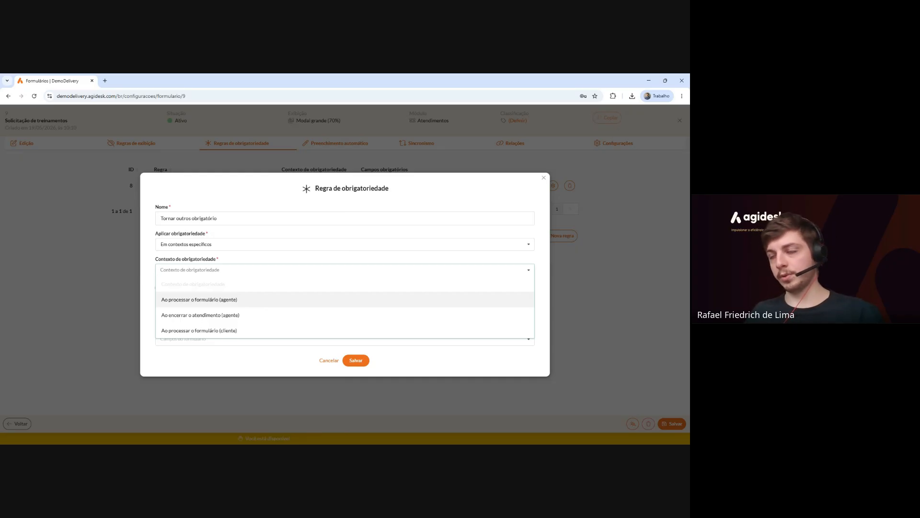
left_click(227, 300)
left_click(233, 244)
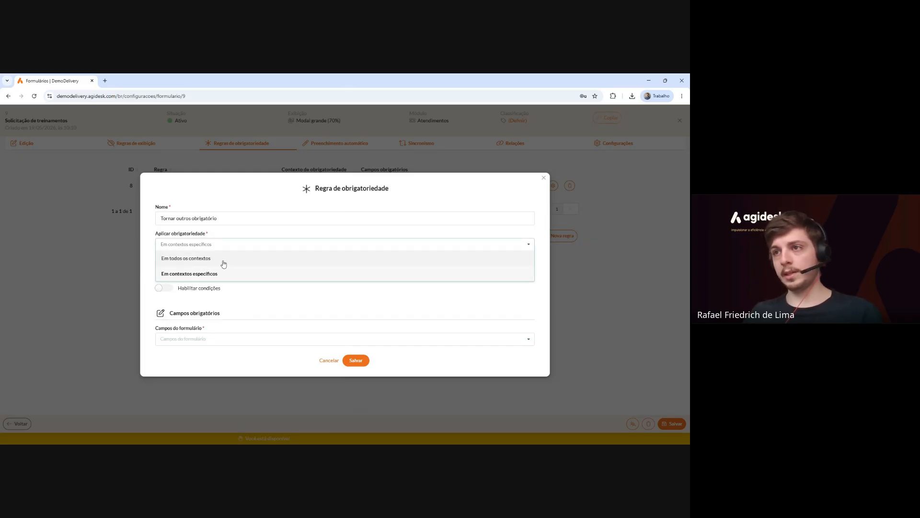
left_click(224, 259)
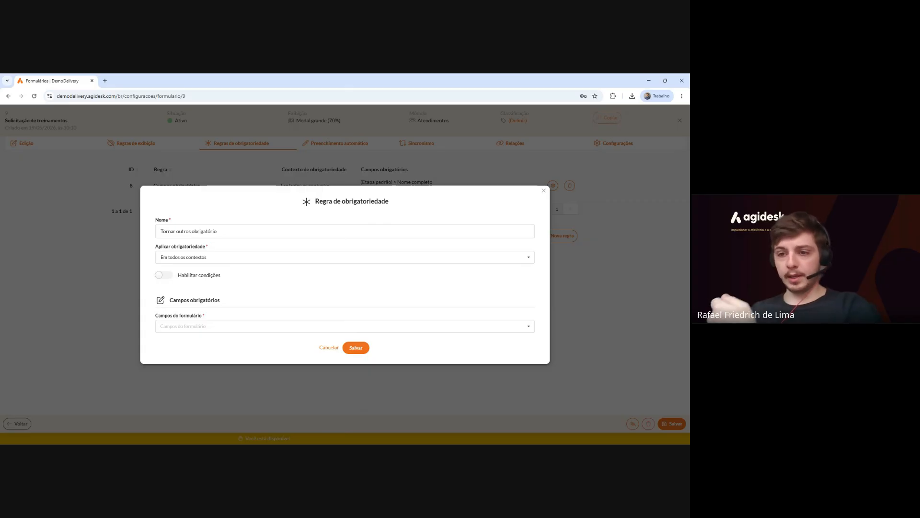
Add a rule condition: Requisitos para treinamento presencial equals Outros.
left_click_drag(216, 277, 183, 282)
left_click(163, 275)
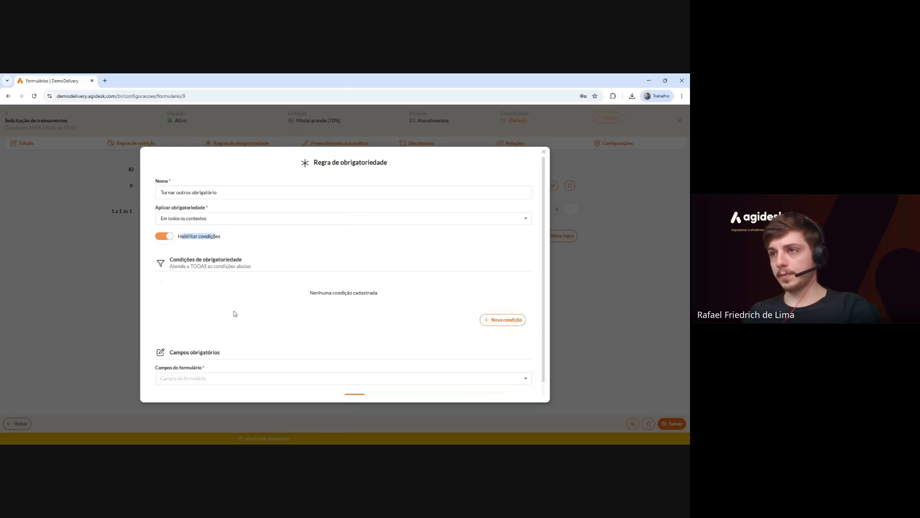
scroll(233, 312, "down", 1)
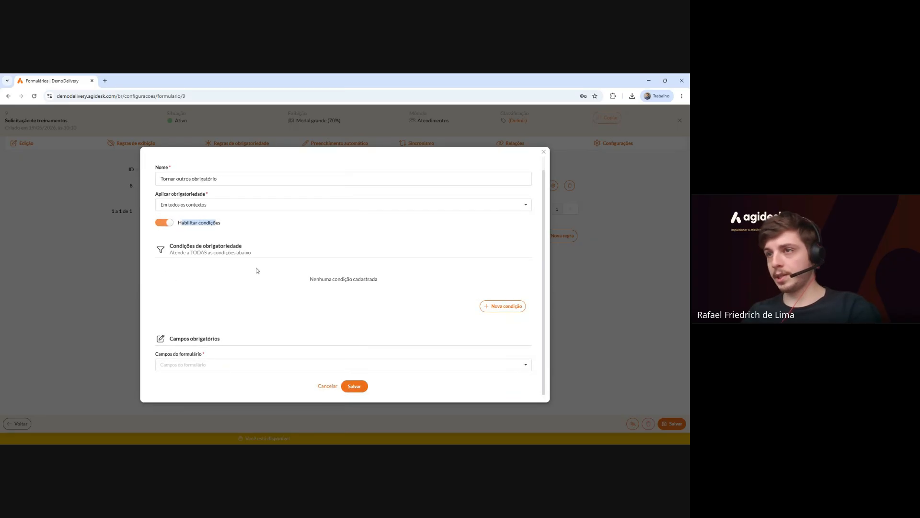
left_click(499, 306)
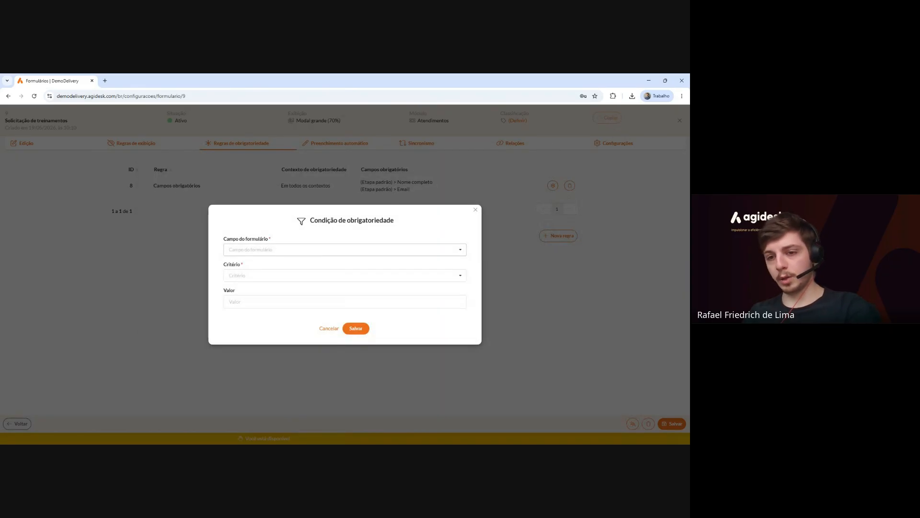
left_click(314, 250)
scroll(321, 280, "down", 10)
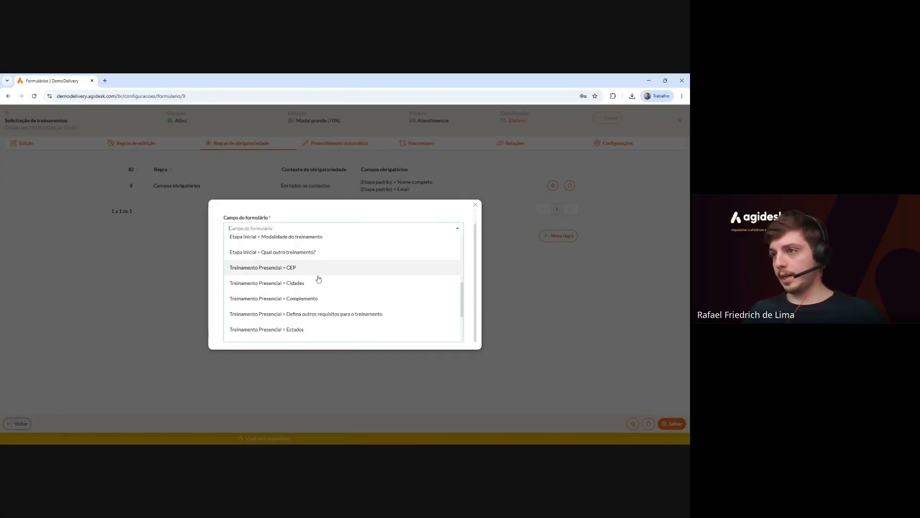
left_click(327, 322)
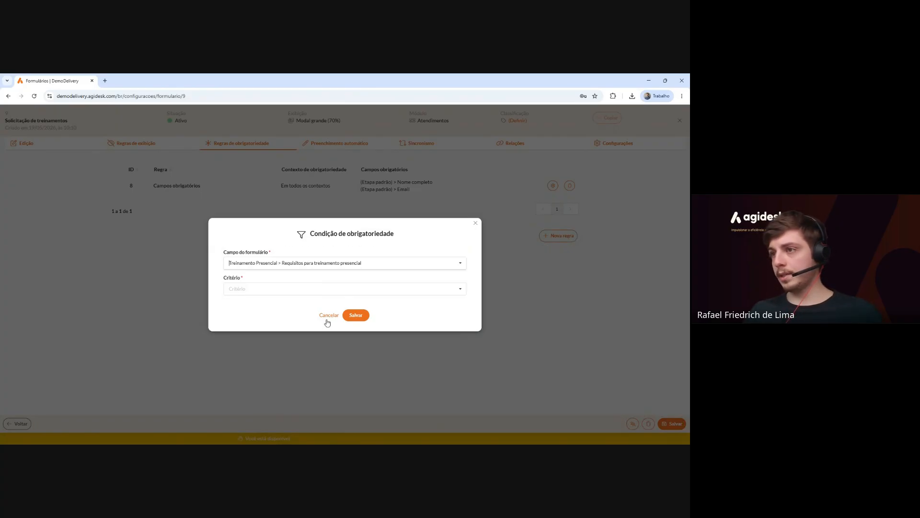
left_click(268, 274)
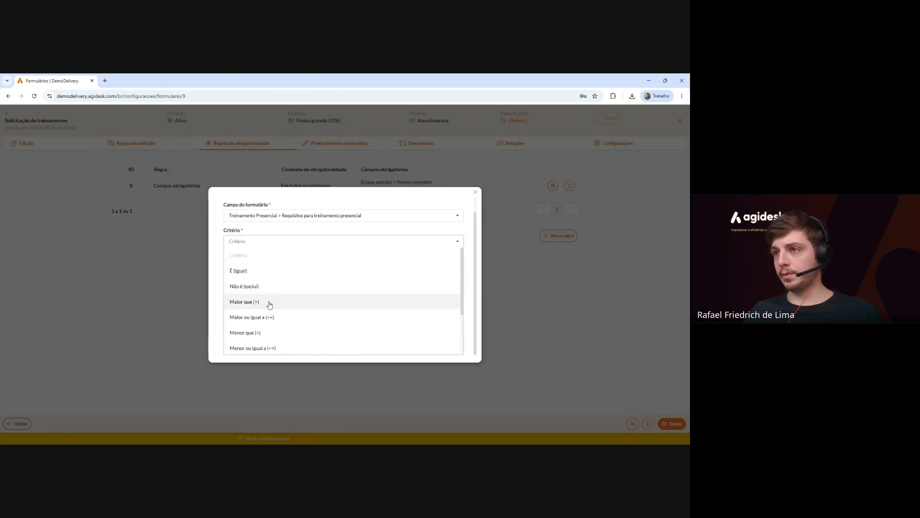
left_click(268, 272)
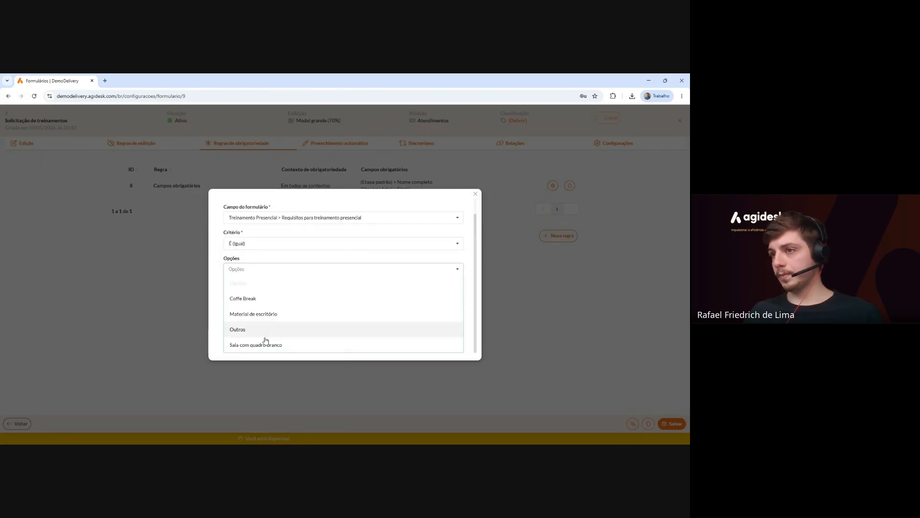
left_click(261, 330)
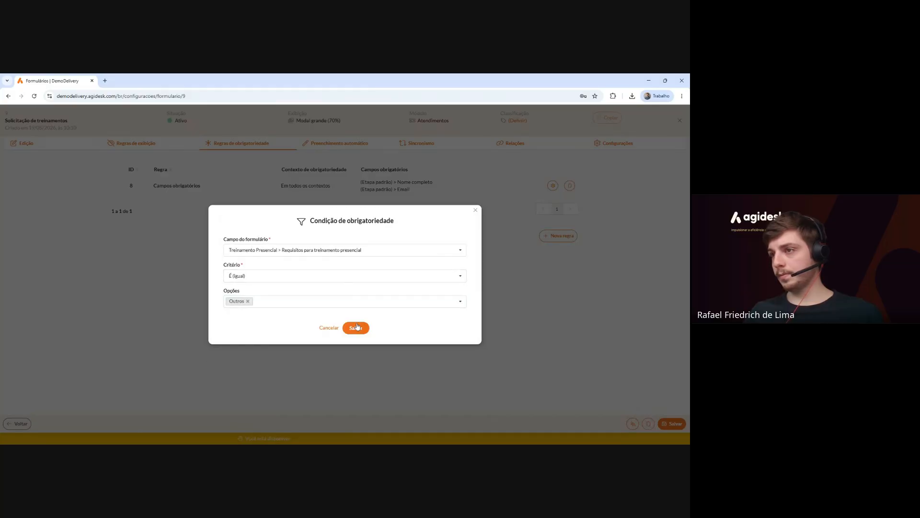
left_click(357, 329)
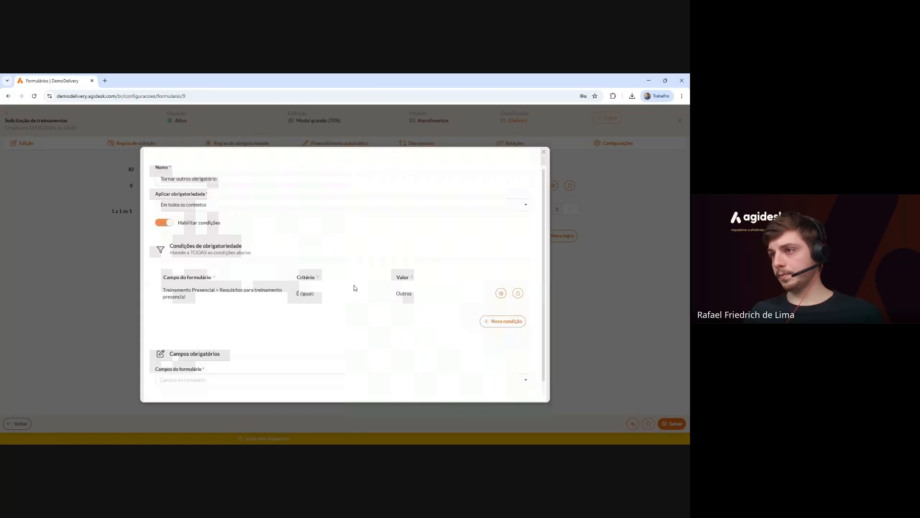
Make 'Defina outros requisitos' the rule's required field and save the rule.
scroll(298, 304, "down", 1)
left_click(207, 363)
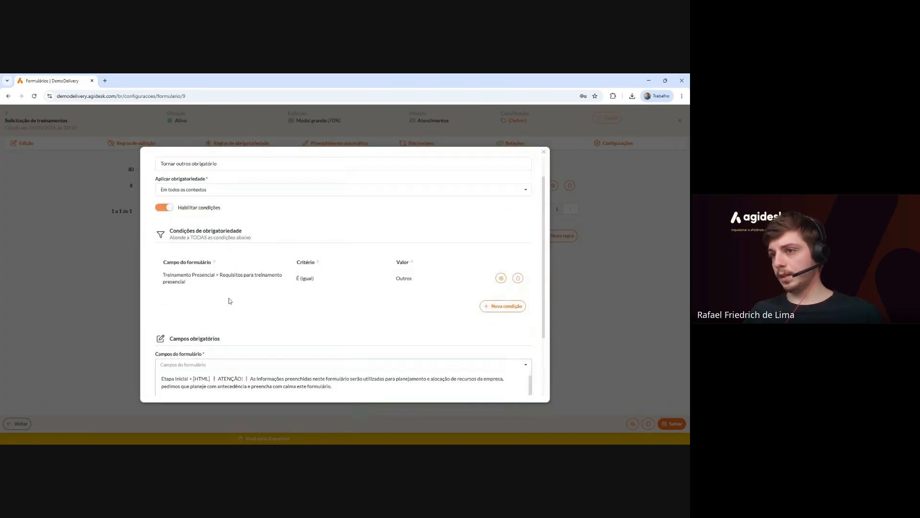
scroll(230, 302, "down", 10)
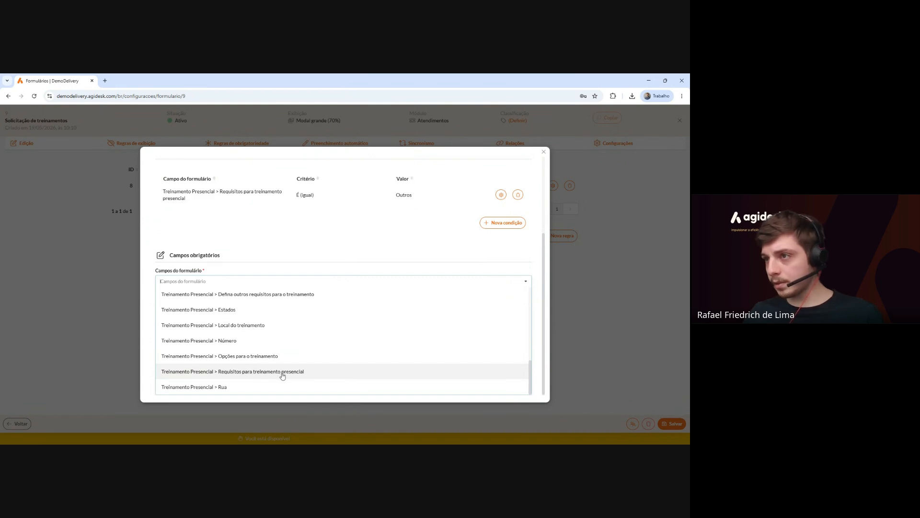
left_click(274, 296)
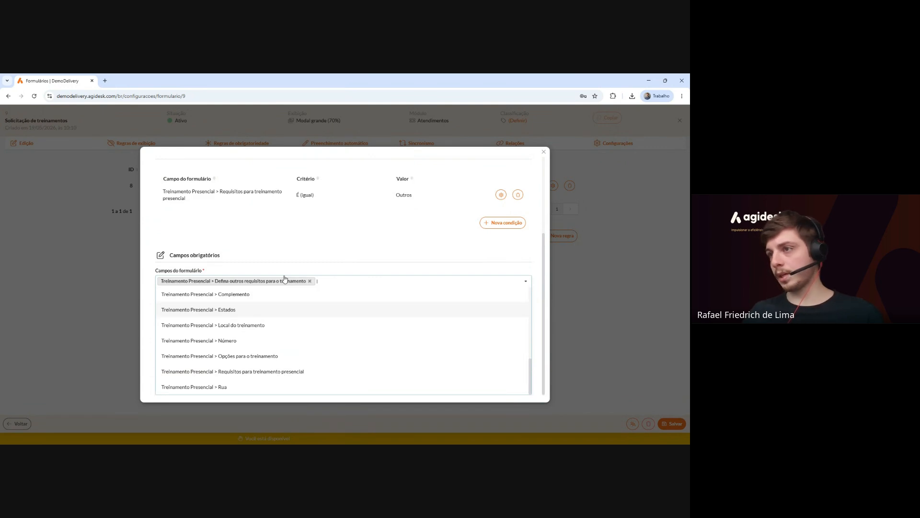
left_click(291, 245)
left_click(352, 390)
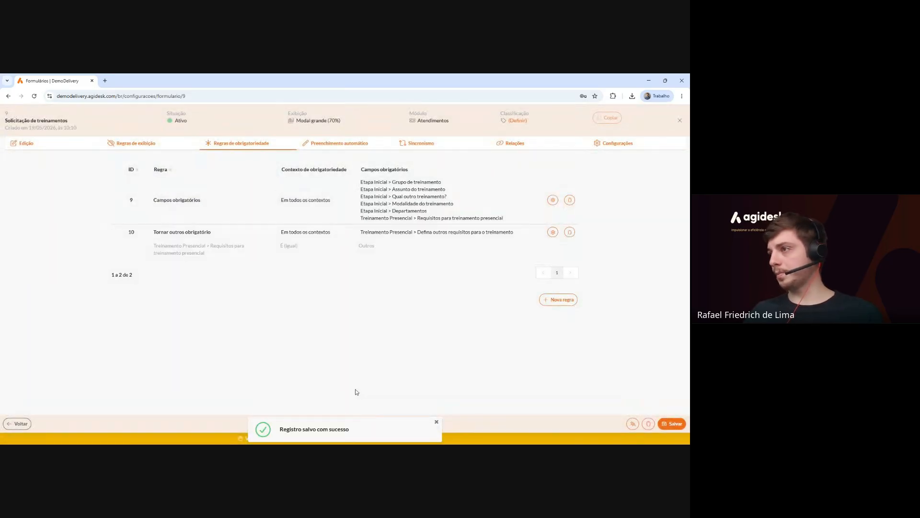
left_click(24, 143)
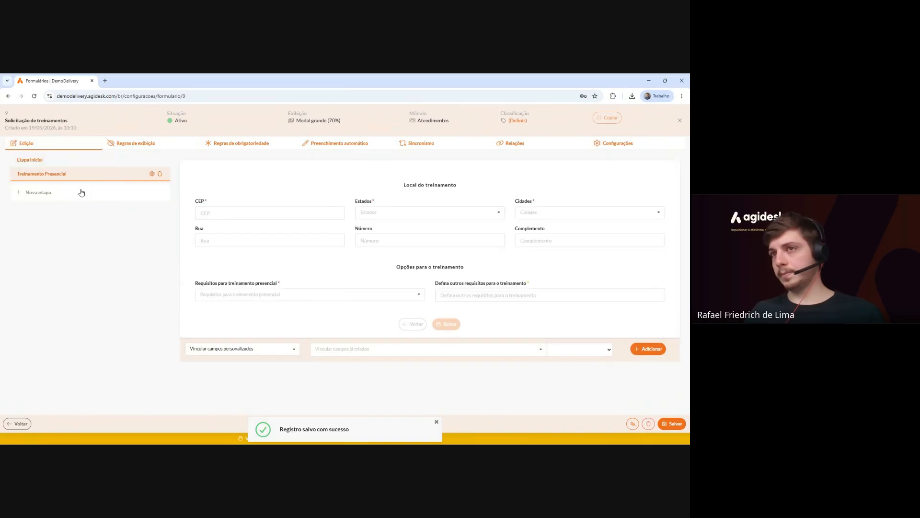
left_click(201, 294)
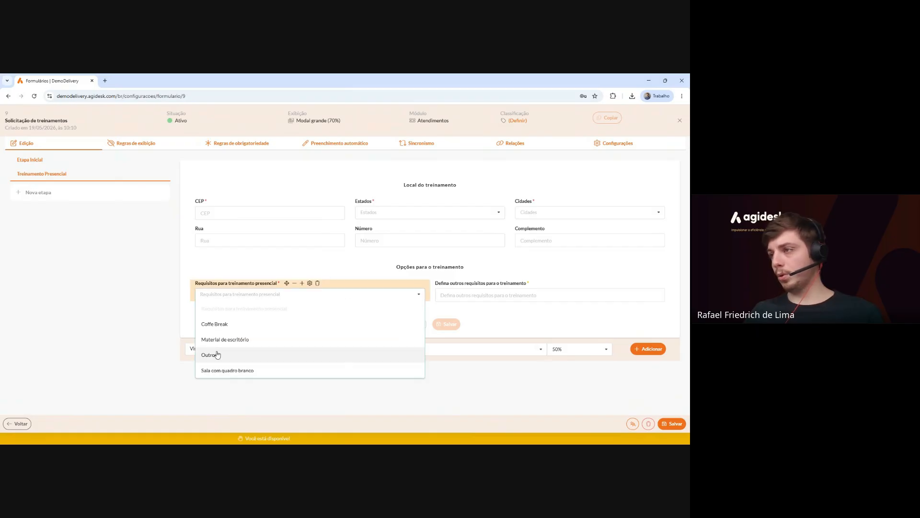
left_click(216, 353)
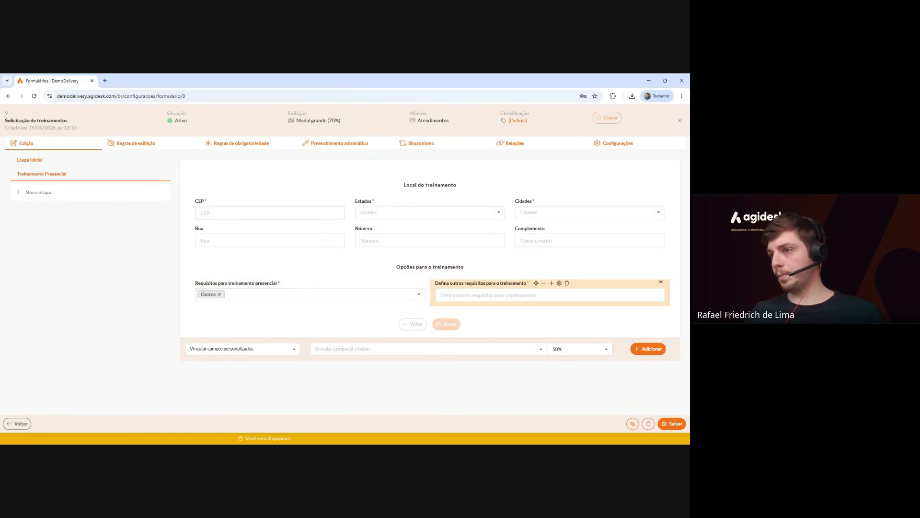
left_click(219, 294)
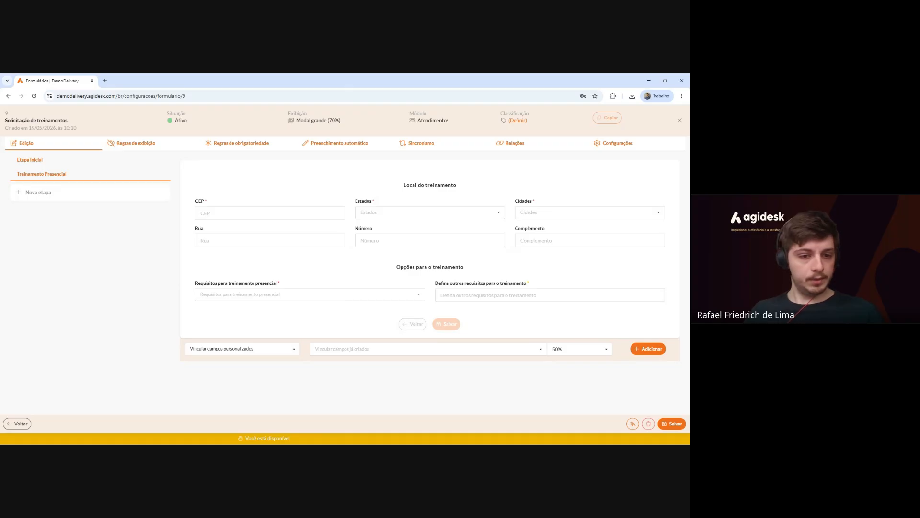
Create a 100%-width Texto longo field 'Descreva mais detalhes do treinamento'.
left_click(260, 352)
left_click(222, 365)
left_click(527, 349)
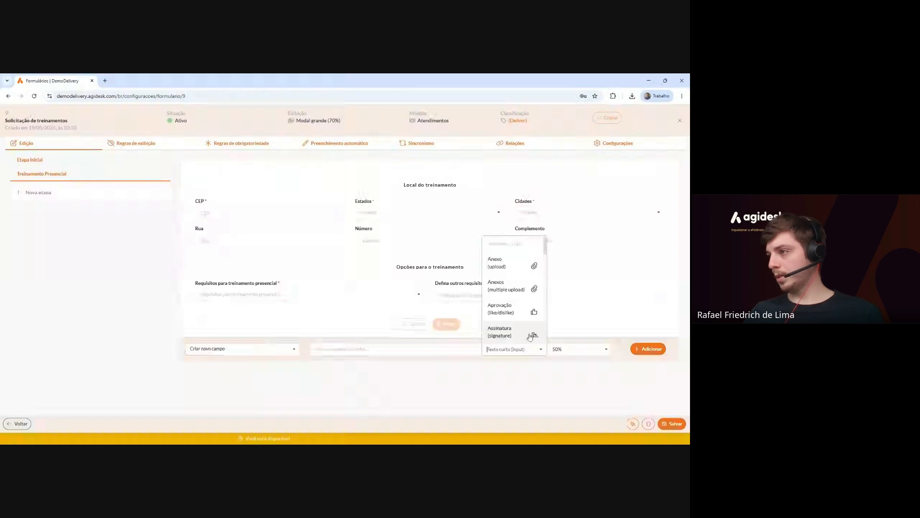
scroll(527, 317, "down", 5)
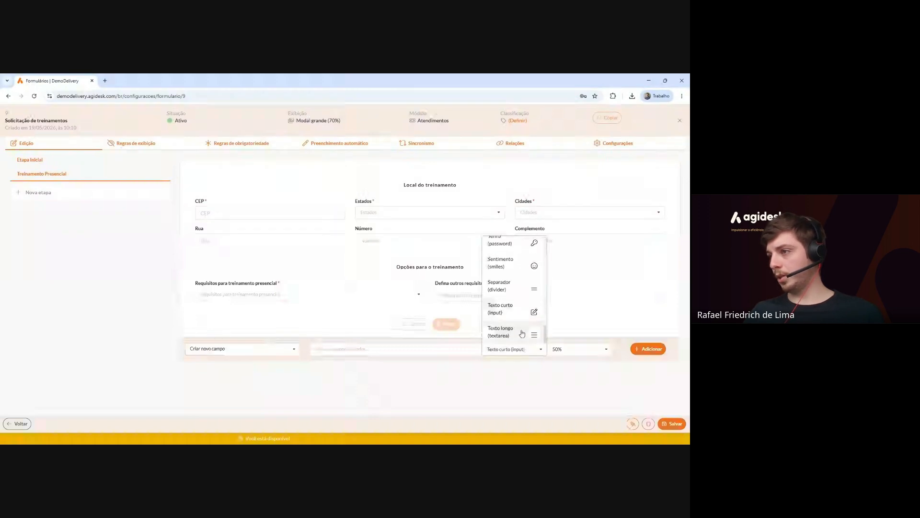
left_click(521, 332)
type("D")
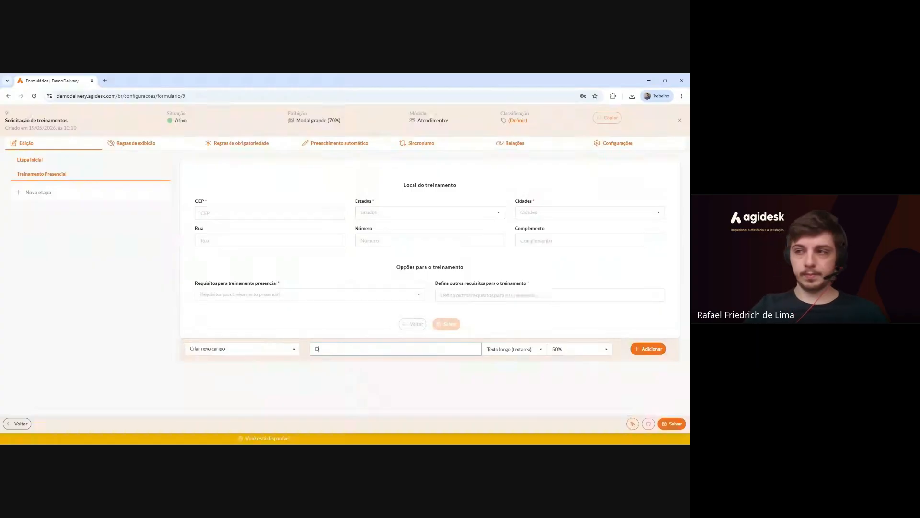
type("escreva mai")
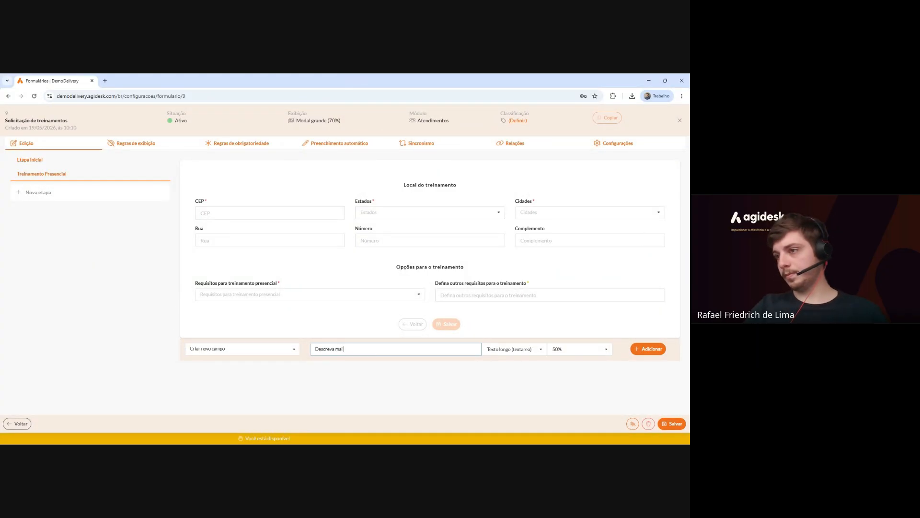
type("s detalhes do treinamento")
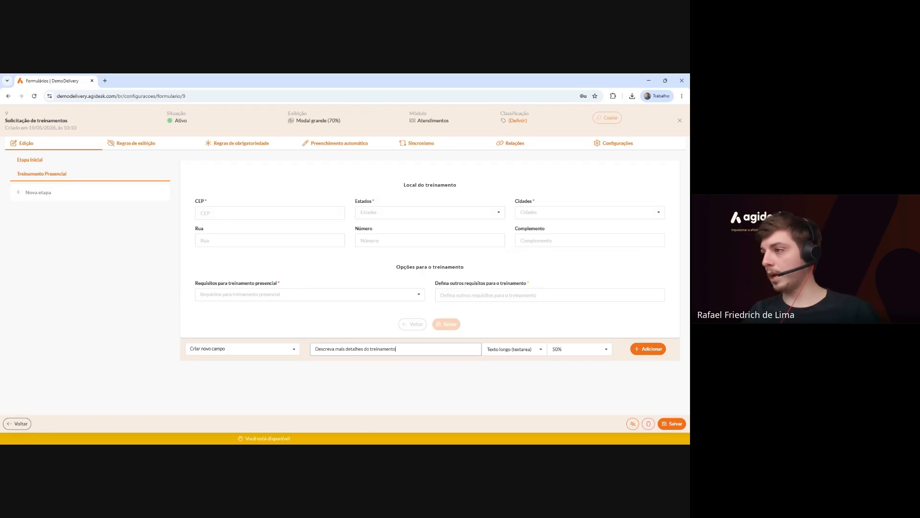
left_click(573, 346)
left_click(559, 258)
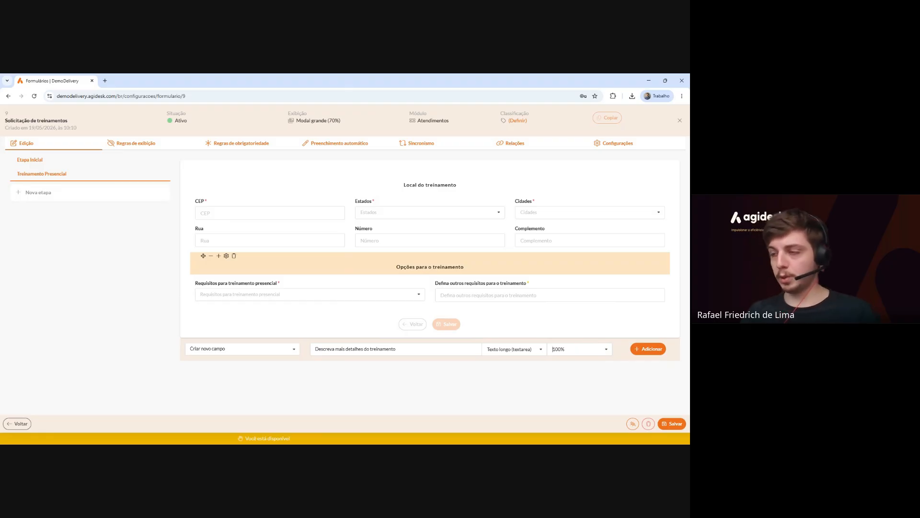
left_click(648, 349)
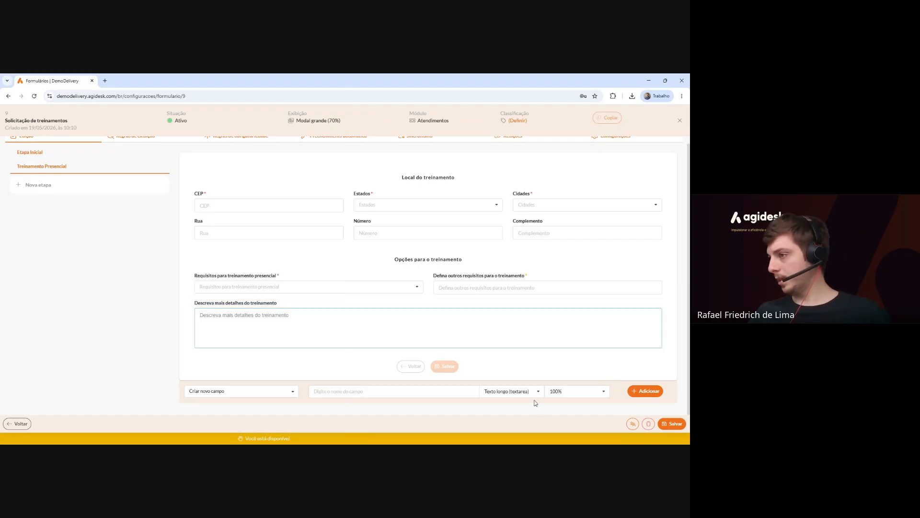
Try selecting the standard Anexos field, then remove that selection.
left_click(260, 394)
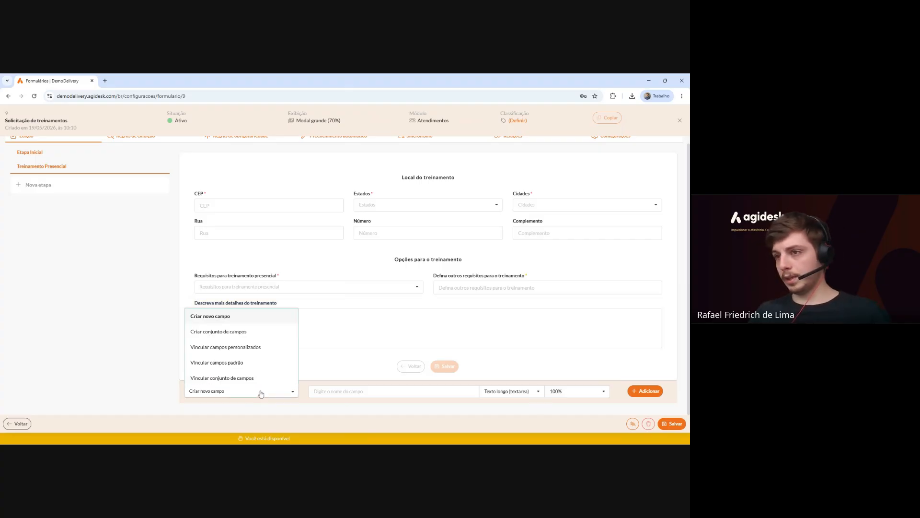
left_click(241, 362)
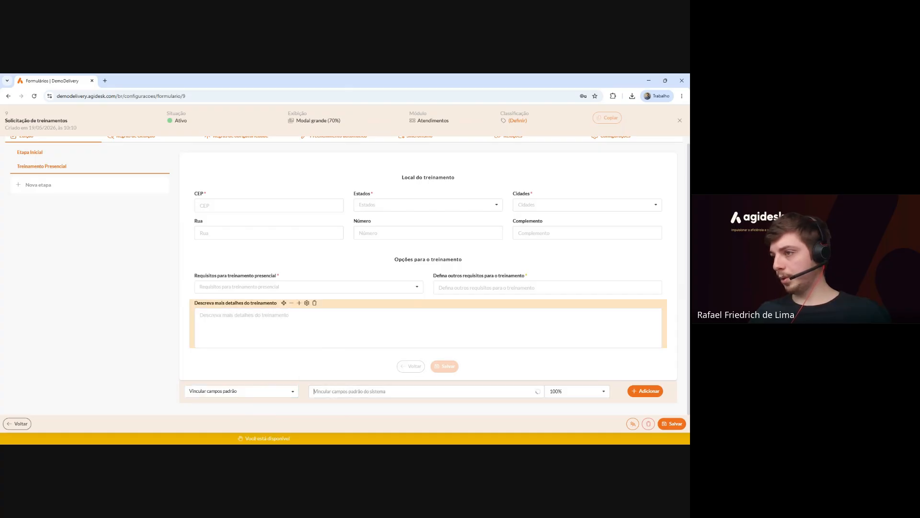
left_click(432, 391)
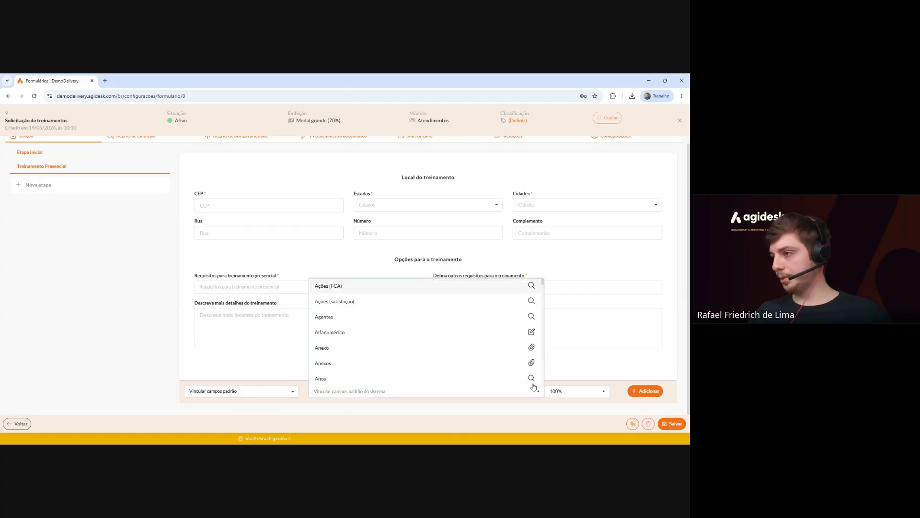
left_click(465, 365)
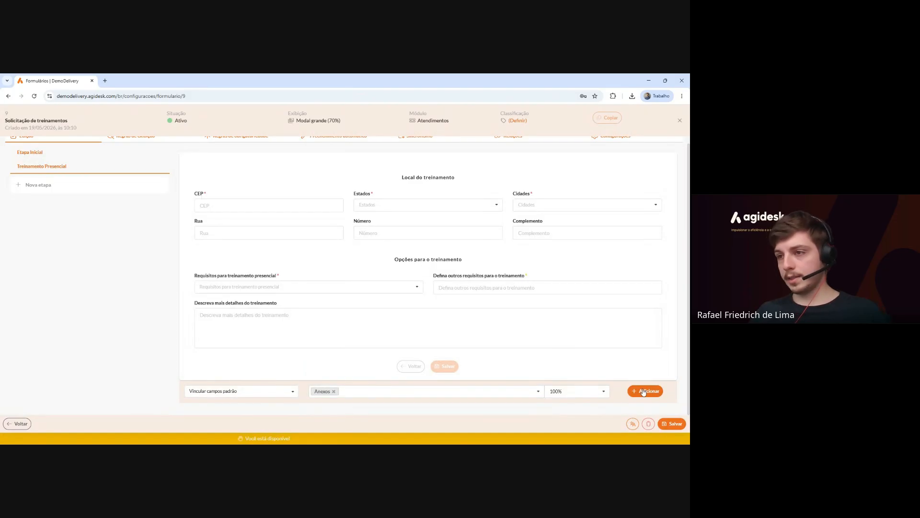
left_click(333, 392)
Create a multiple-upload Anexos field named 'Anexe documentos de apoio'.
left_click(274, 394)
left_click(223, 317)
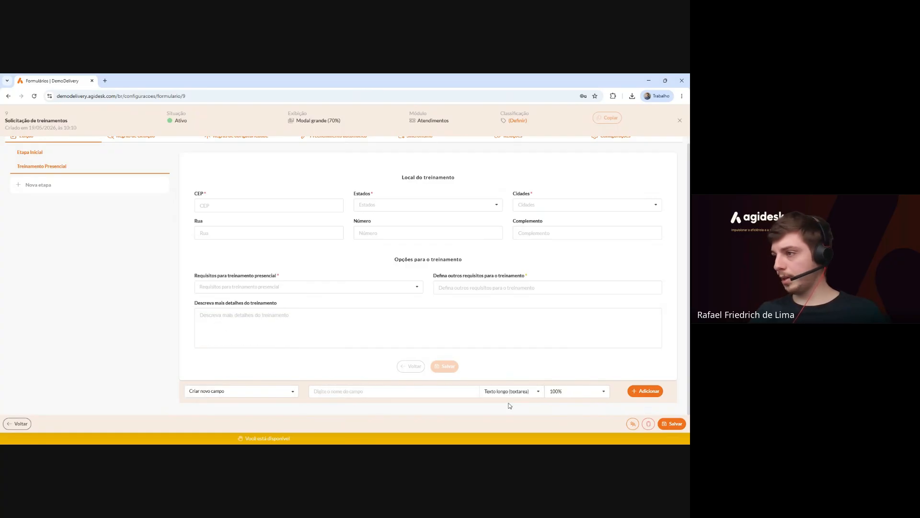
left_click(539, 392)
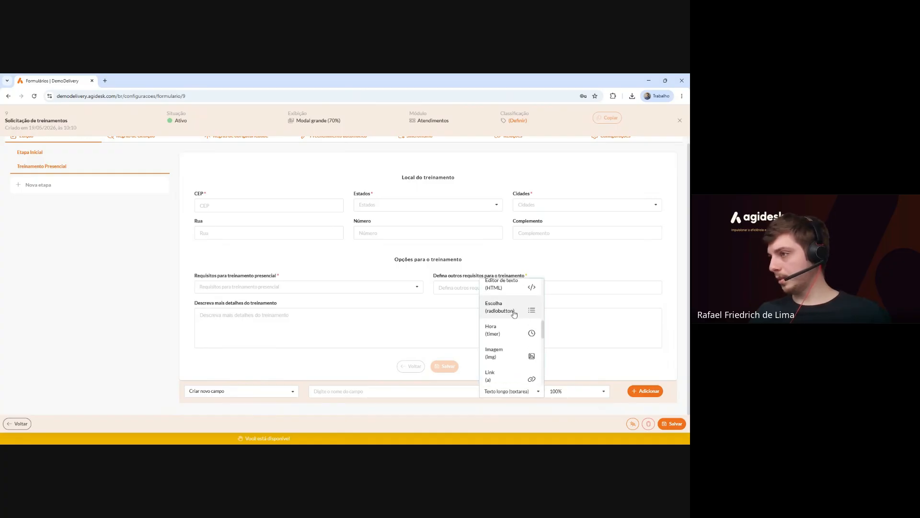
left_click(517, 342)
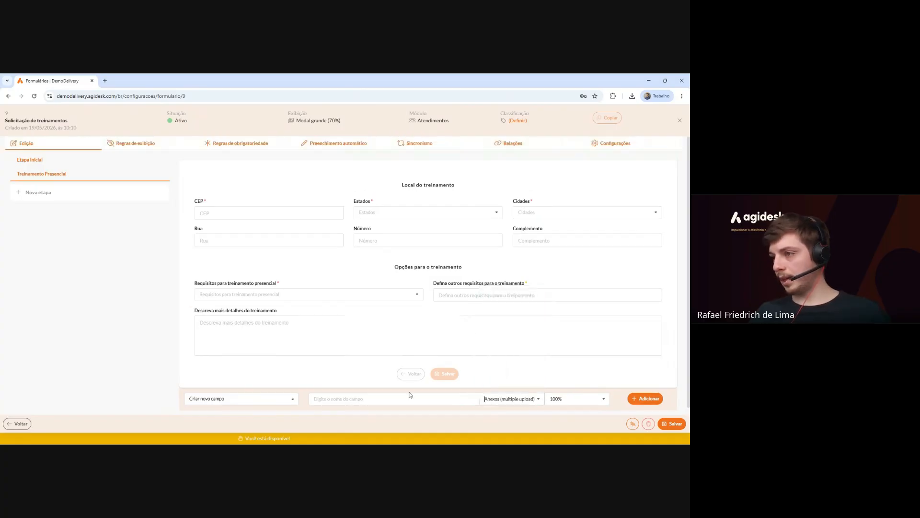
left_click(410, 398)
type("Anexe mais in")
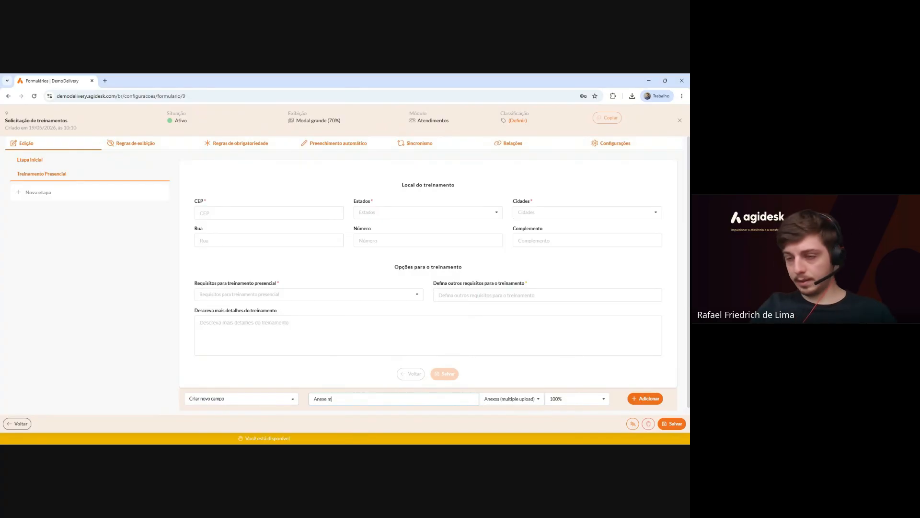
key("BackSpace")
type("documentos de apoio")
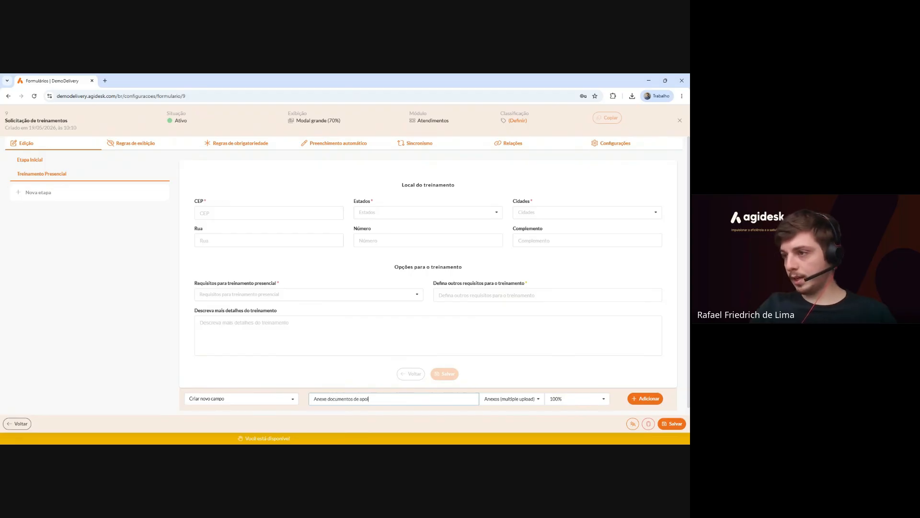
left_click(647, 398)
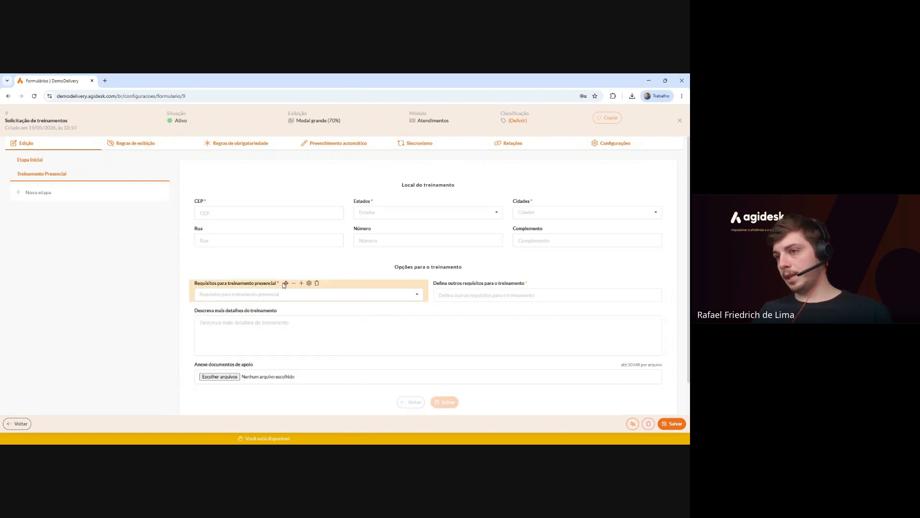
scroll(284, 285, "down", 2)
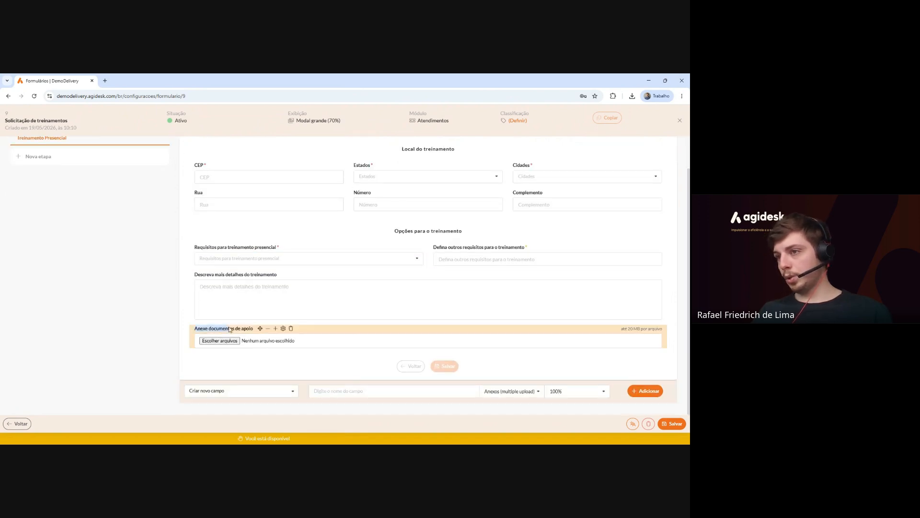
left_click(230, 328)
key("Return")
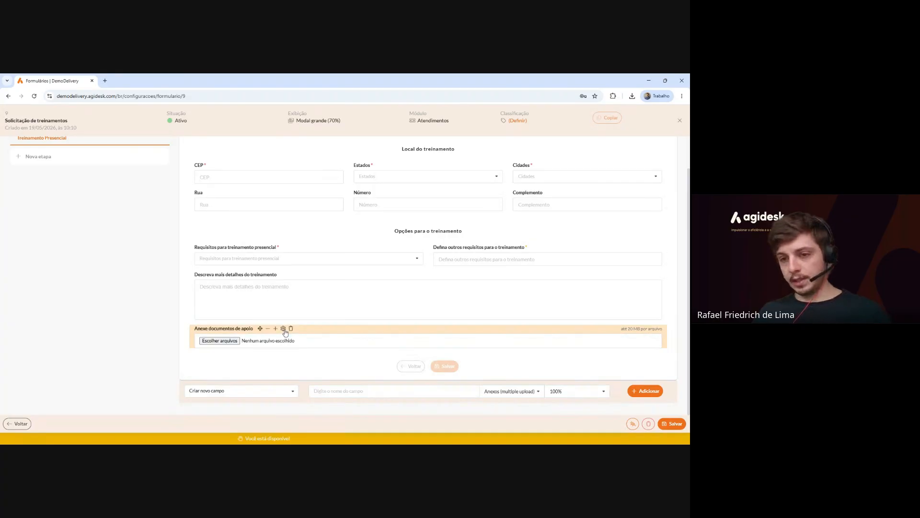
Browse the Extensões válidas list for 'Anexe documentos de apoio', leaving every extension allowed.
left_click(283, 328)
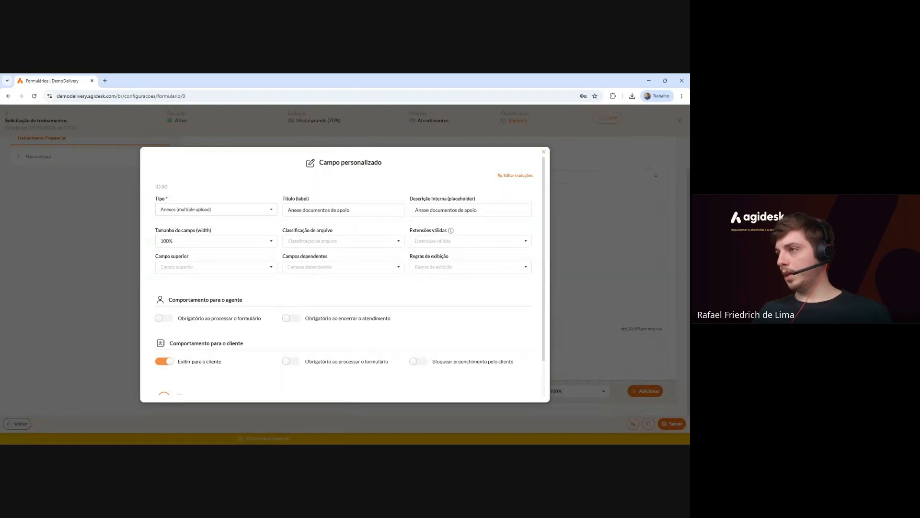
left_click_drag(455, 232, 409, 232)
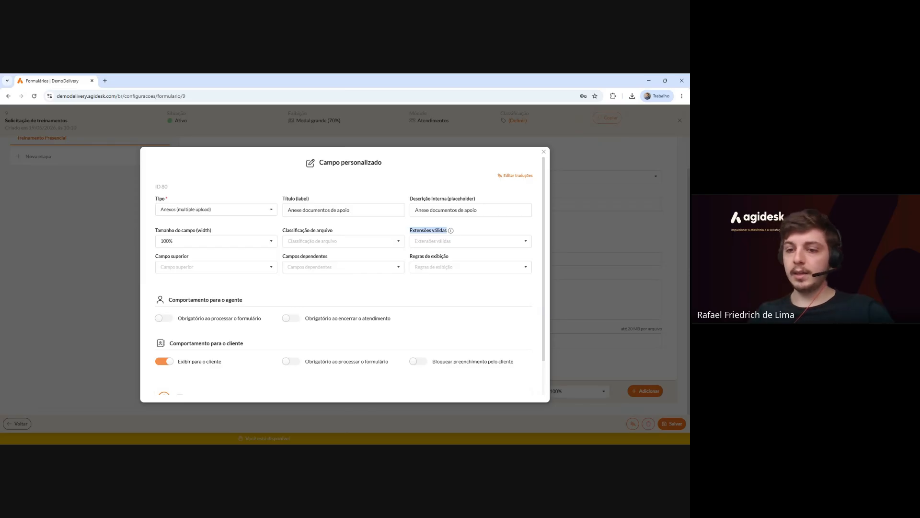
left_click(458, 240)
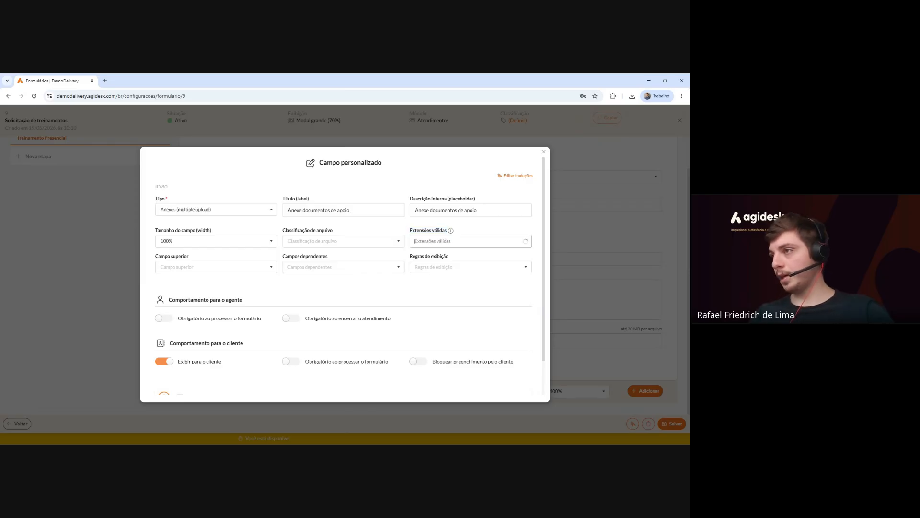
scroll(458, 285, "down", 2)
scroll(458, 285, "up", 3)
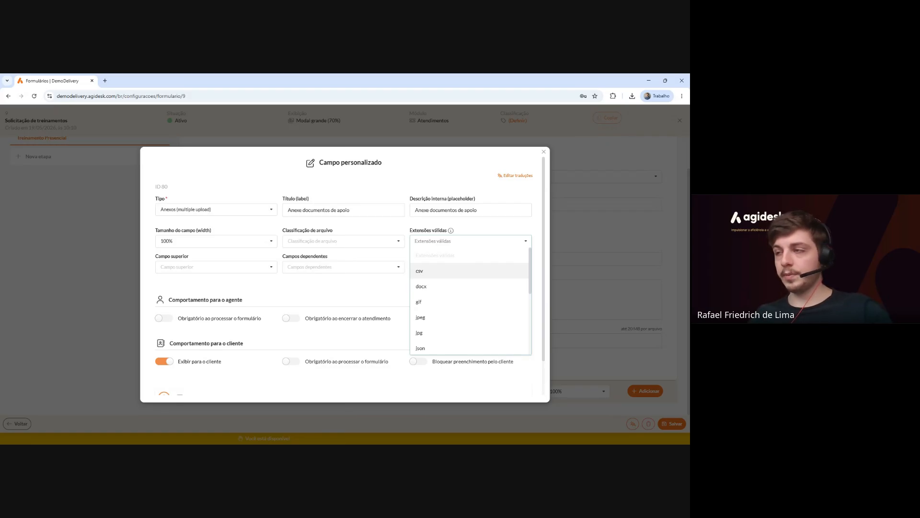
scroll(468, 275, "down", 5)
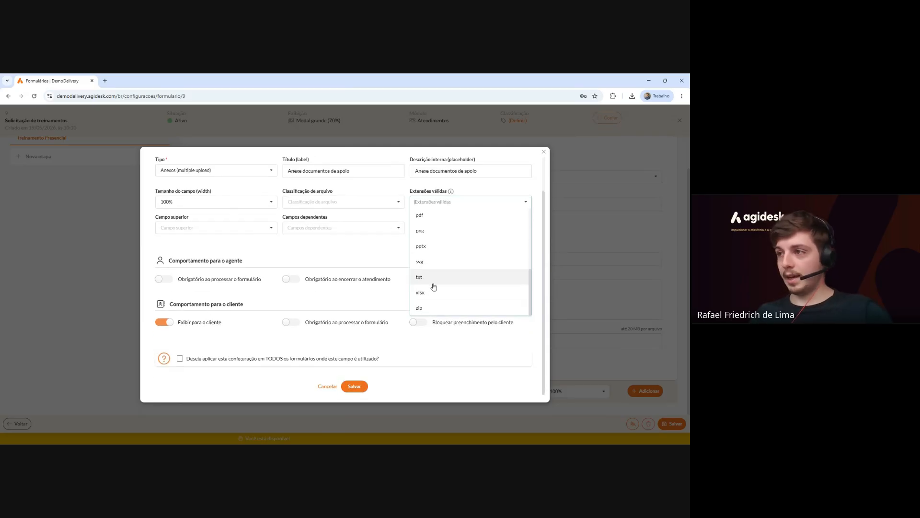
scroll(465, 294, "up", 5)
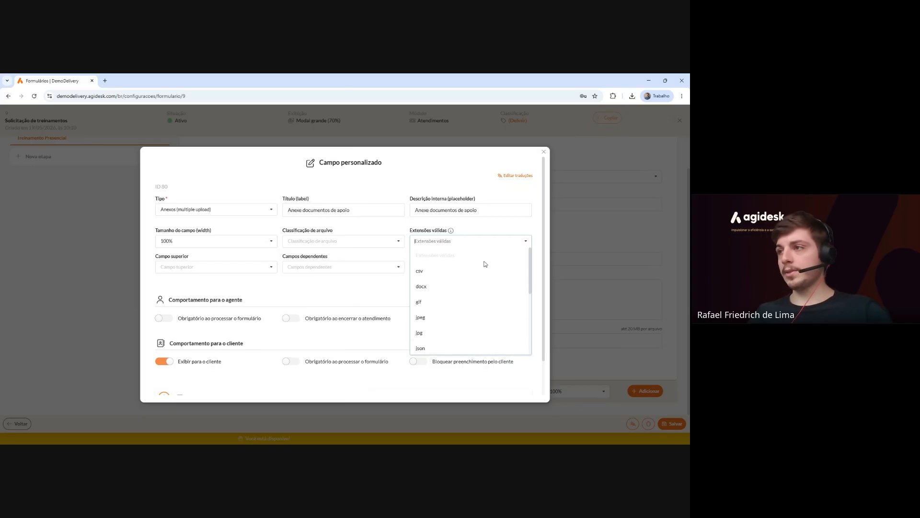
left_click(263, 294)
scroll(288, 288, "down", 3)
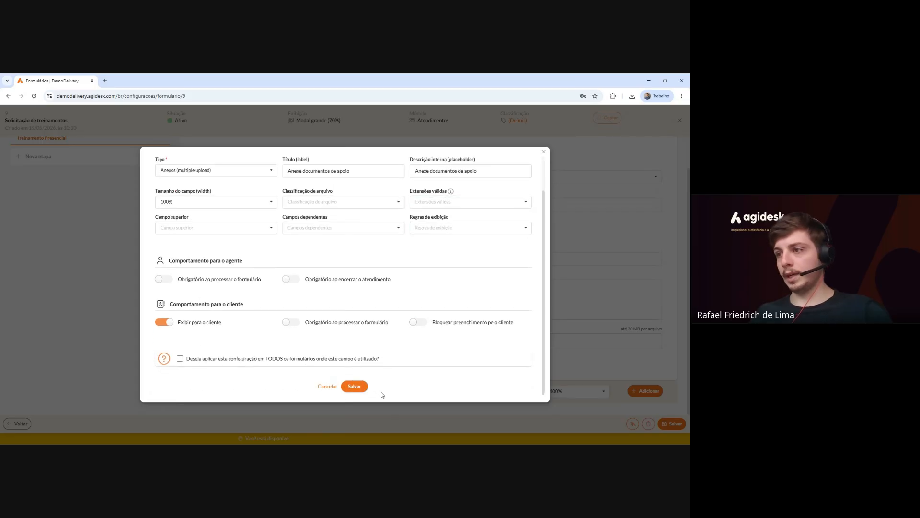
Save the attachment field and go to the form's Preenchimento automático rules, currently empty.
left_click(365, 389)
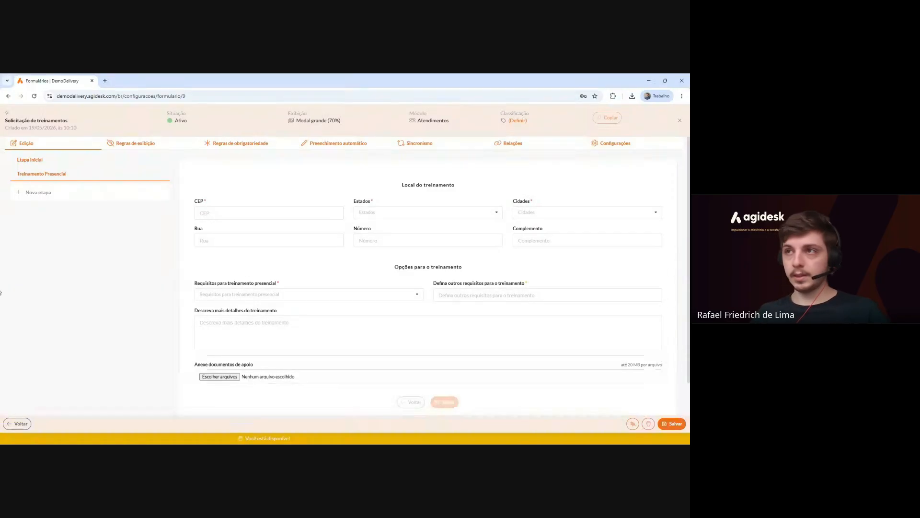
left_click(334, 149)
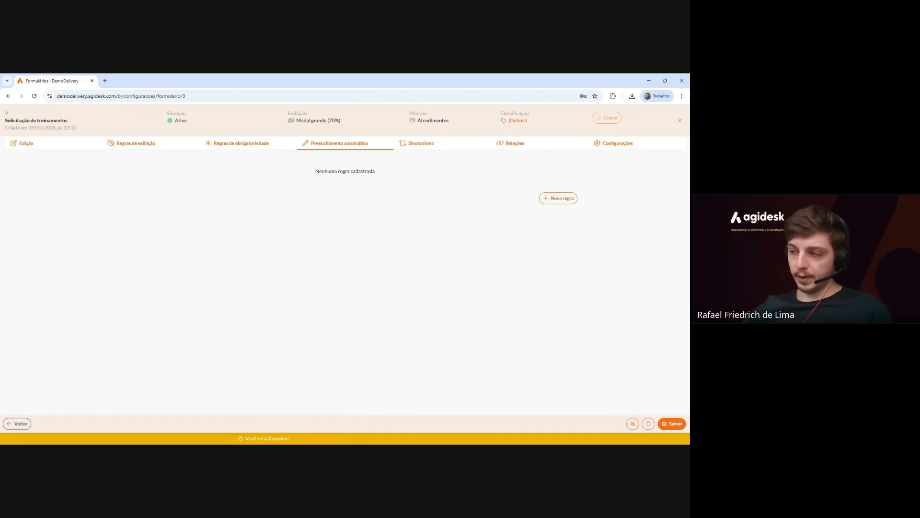
Add a new autofill rule using Via API with Busca CEP, name it CEP, and save.
left_click(558, 198)
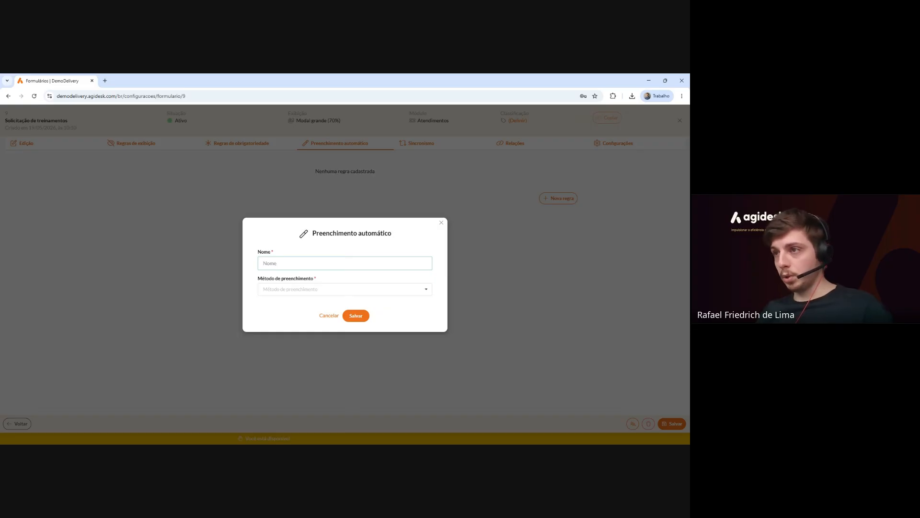
type("Pree")
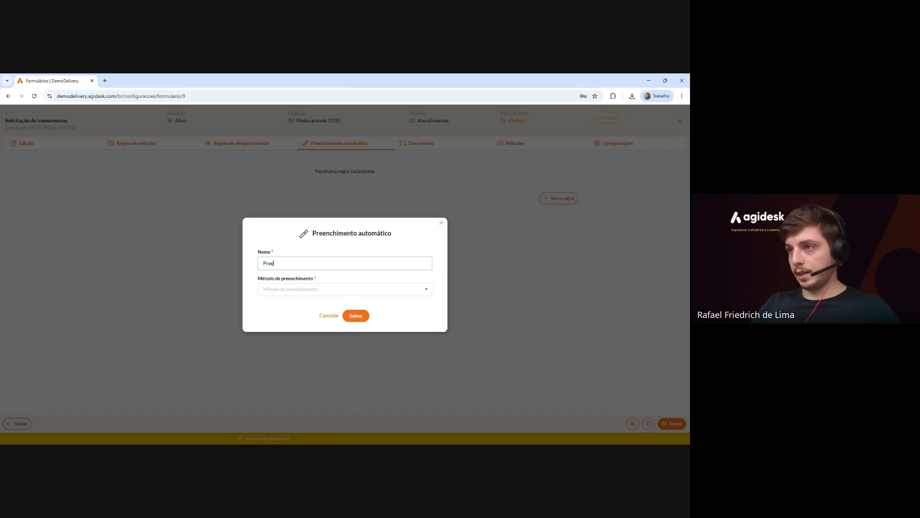
type("nchimento de endereço")
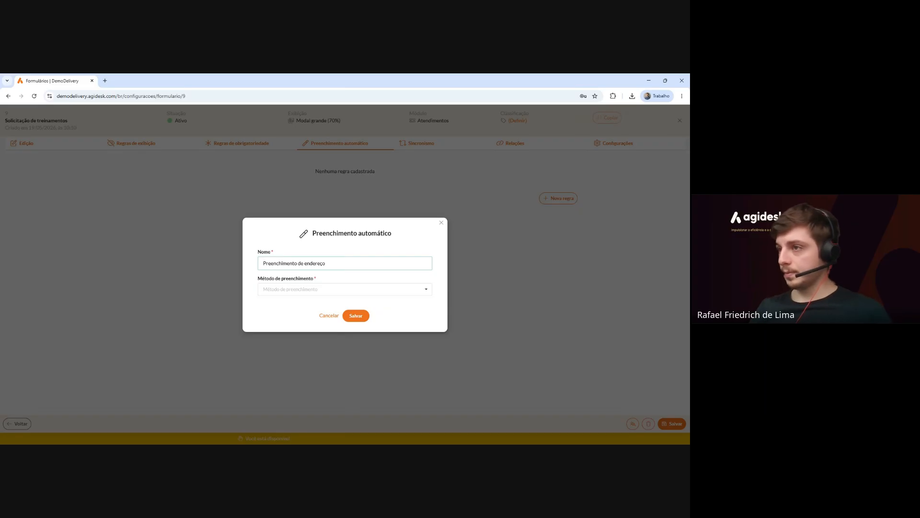
left_click(288, 289)
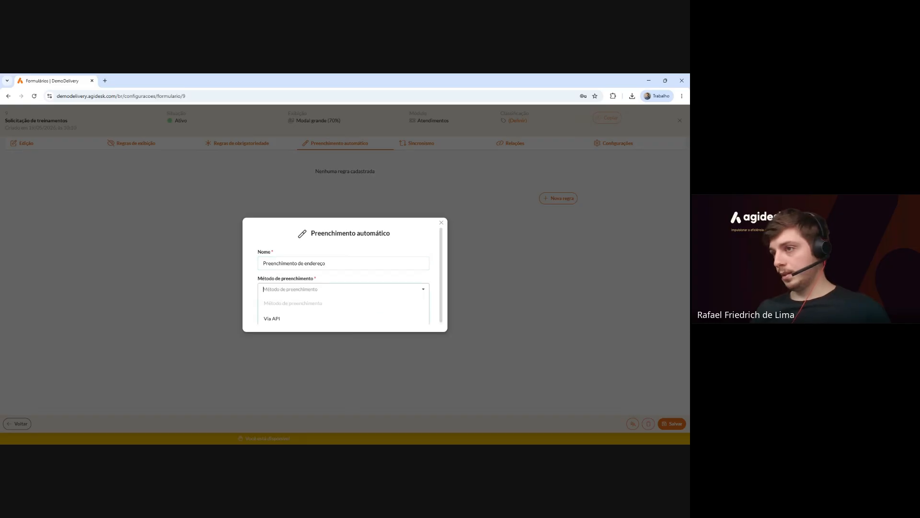
left_click(286, 313)
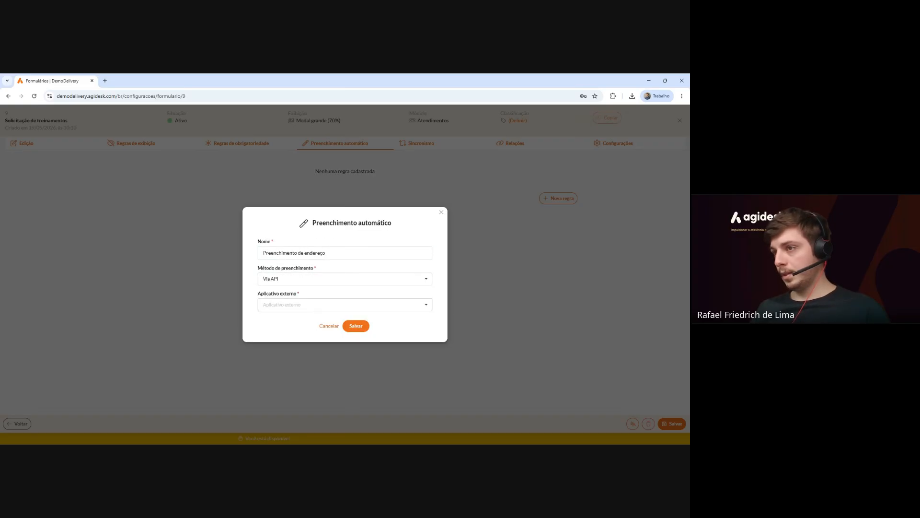
left_click(288, 305)
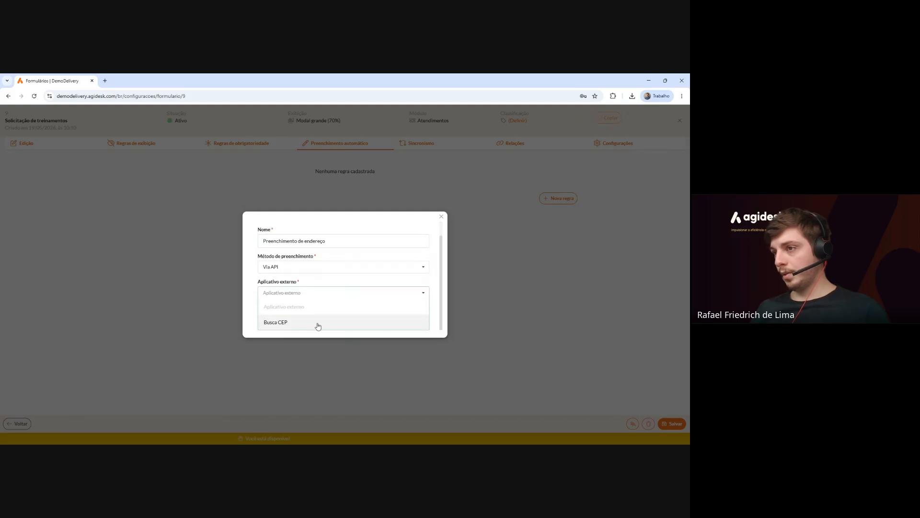
left_click(348, 324)
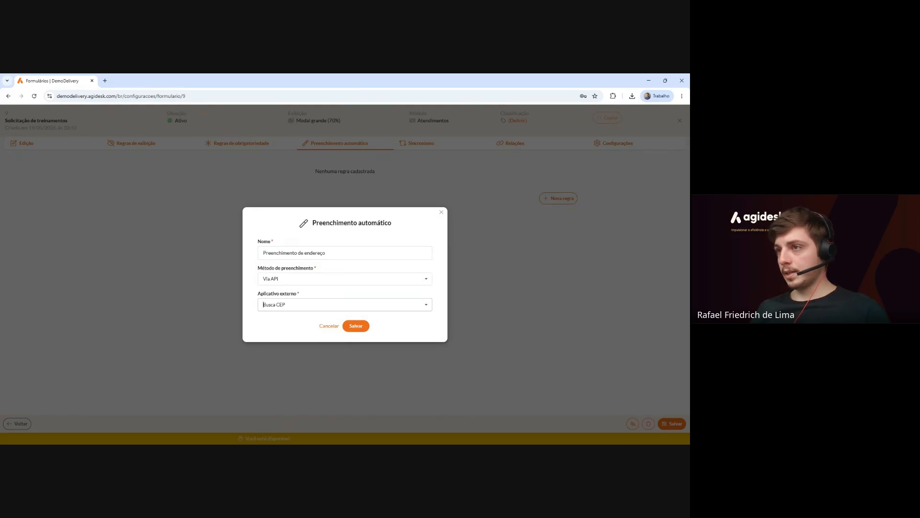
left_click_drag(331, 253, 234, 249)
type("CEP")
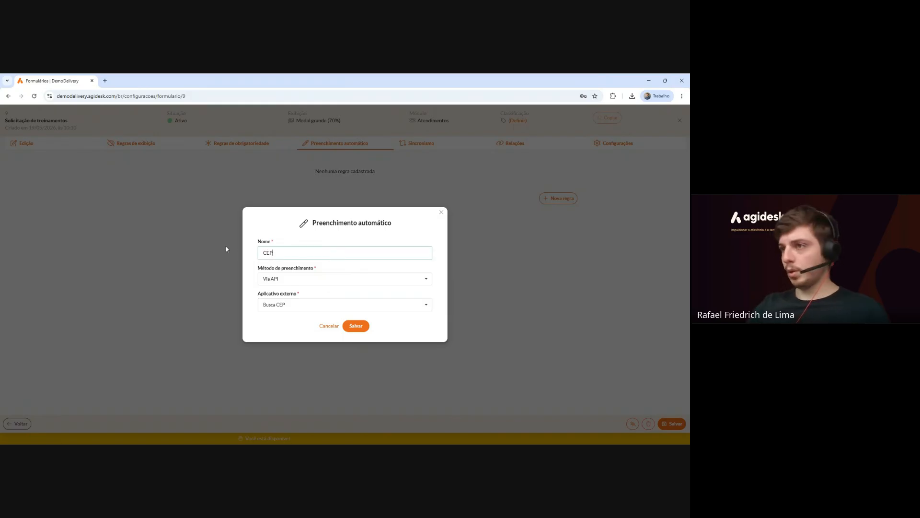
left_click(353, 330)
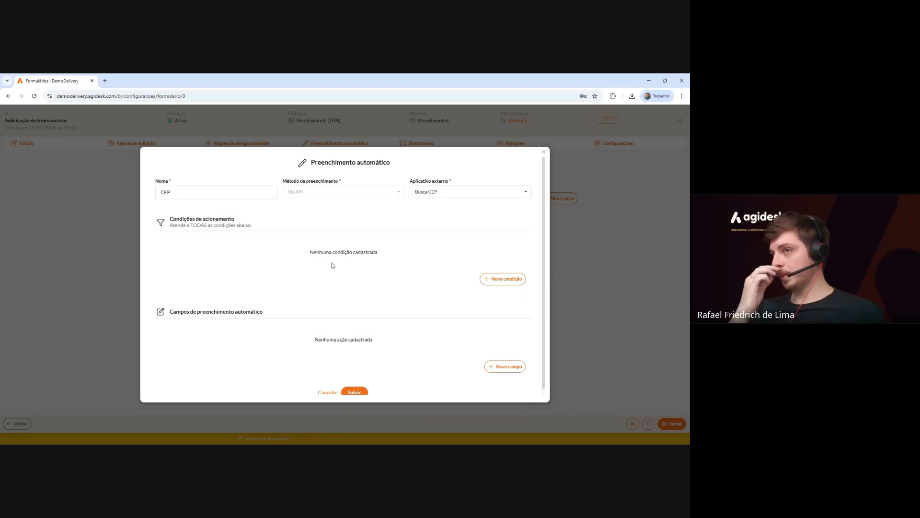
Add a new trigger condition to the expanded CEP rule.
left_click(503, 278)
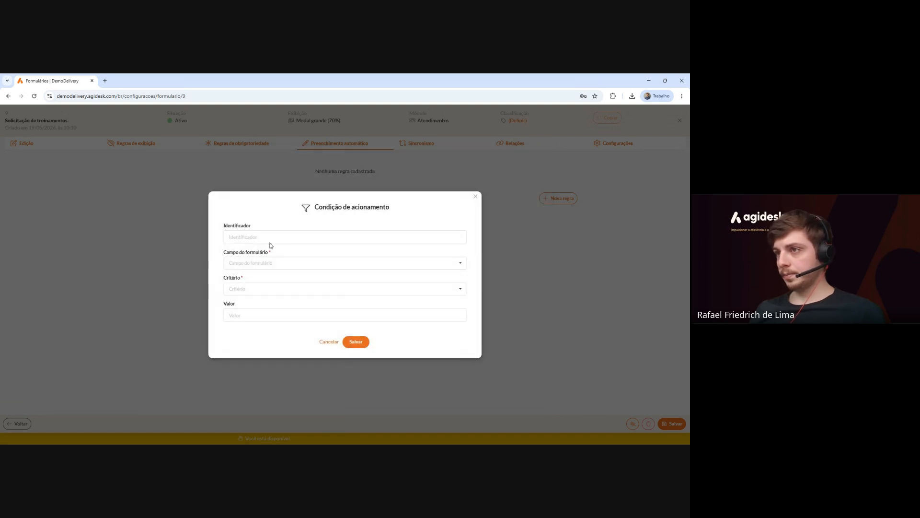
Save trigger condition CEP: Treinamento Presencial > CEP Está preenchido (not null).
left_click(270, 240)
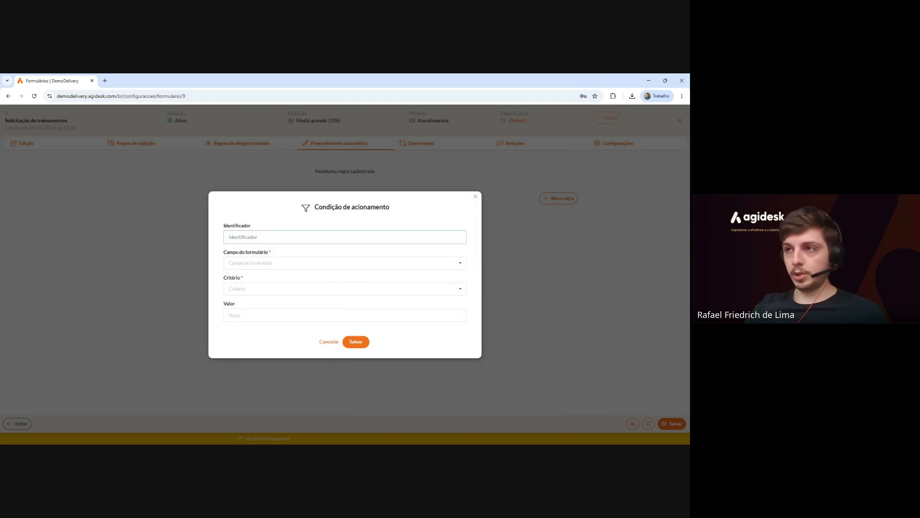
type("CEP")
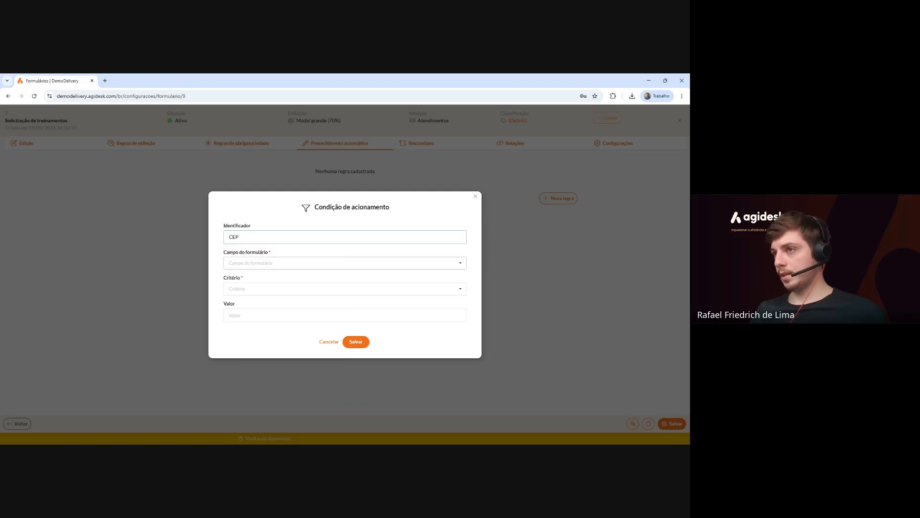
left_click(254, 266)
scroll(274, 300, "down", 6)
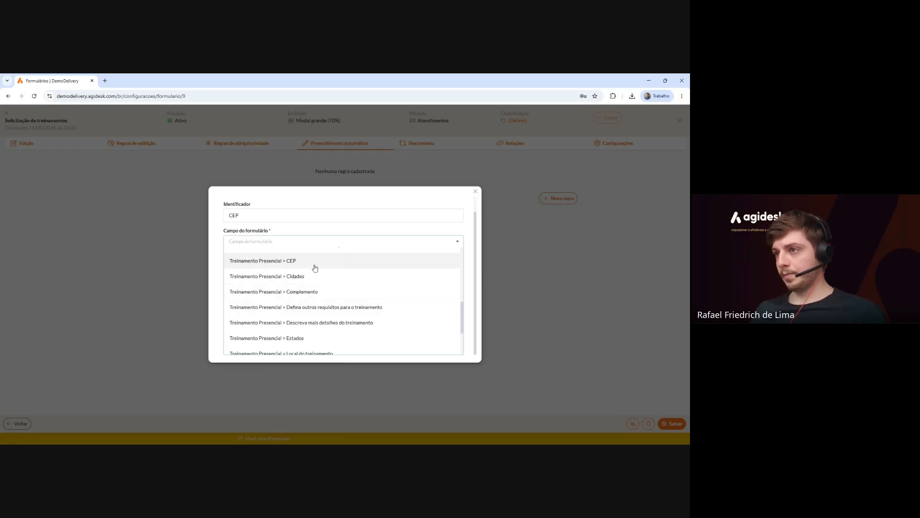
left_click(314, 267)
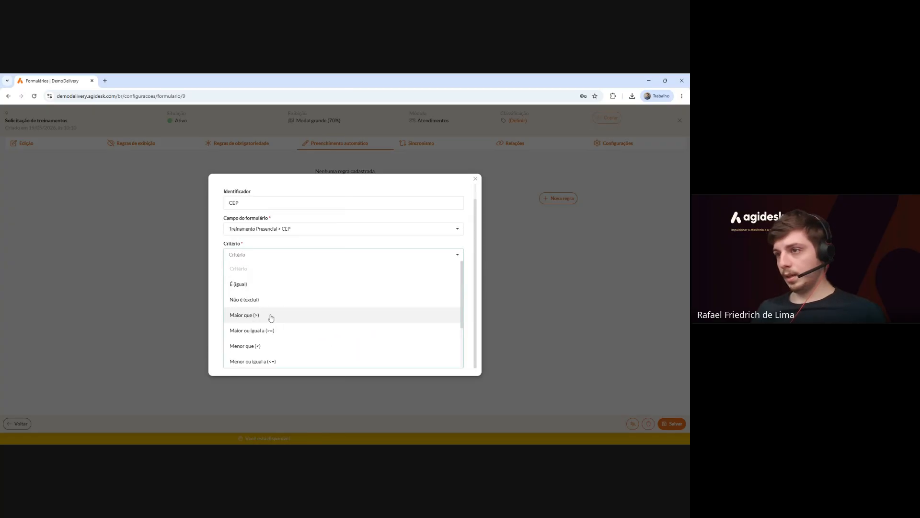
scroll(270, 326, "down", 3)
left_click(271, 346)
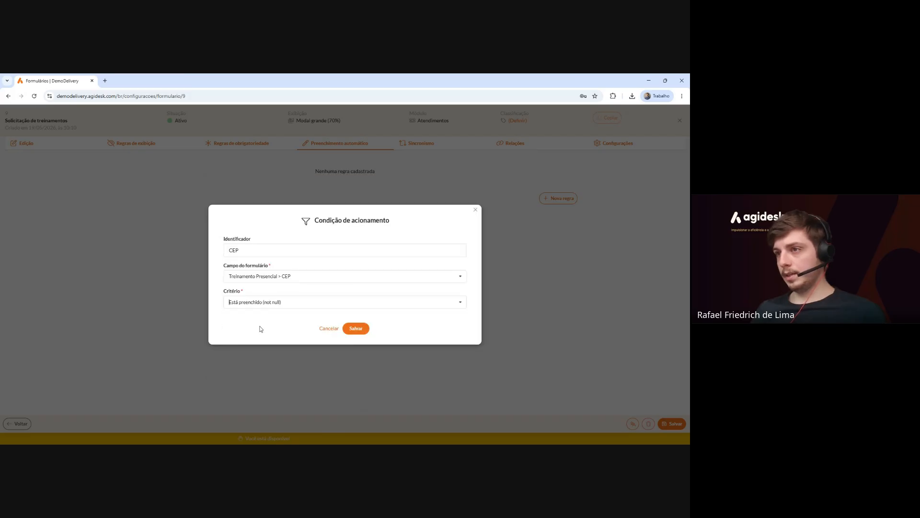
left_click(356, 330)
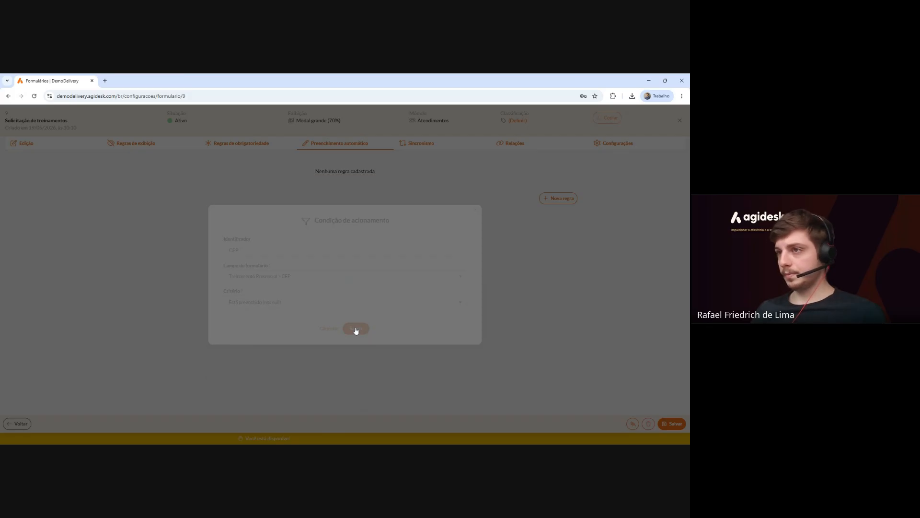
scroll(337, 312, "down", 1)
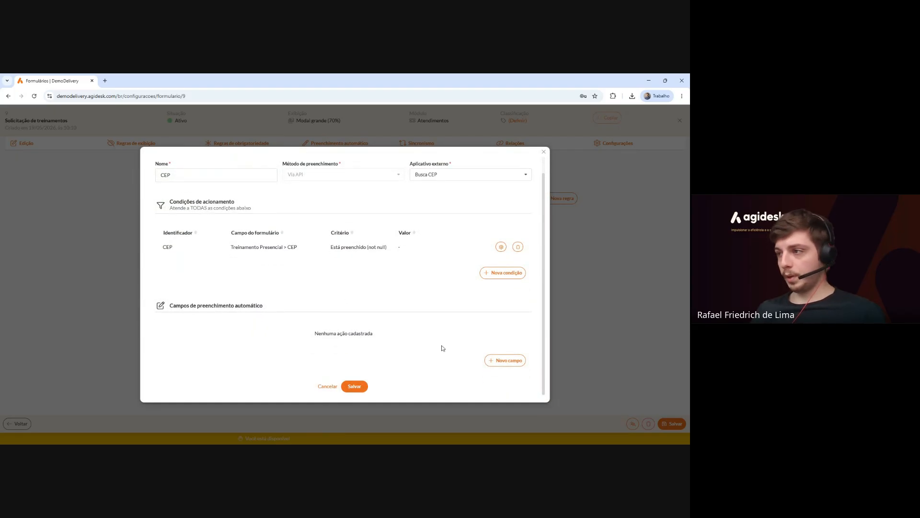
left_click(513, 360)
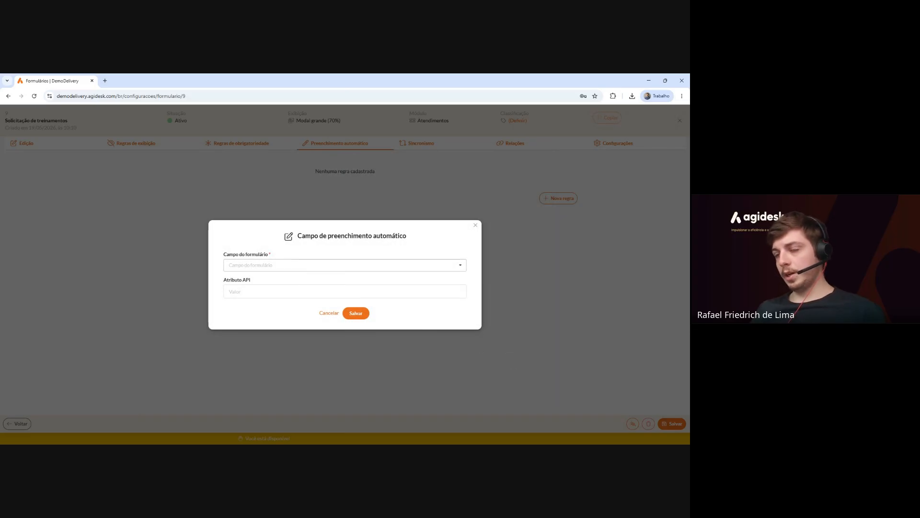
Map Treinamento Presencial > Rua to API attribute logradouro and save the CEP rule.
left_click(297, 265)
scroll(316, 299, "down", 6)
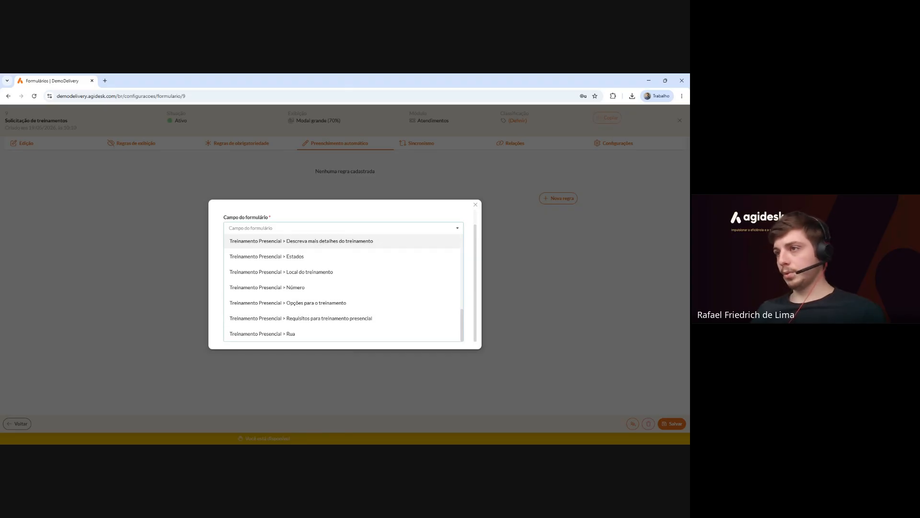
left_click(288, 334)
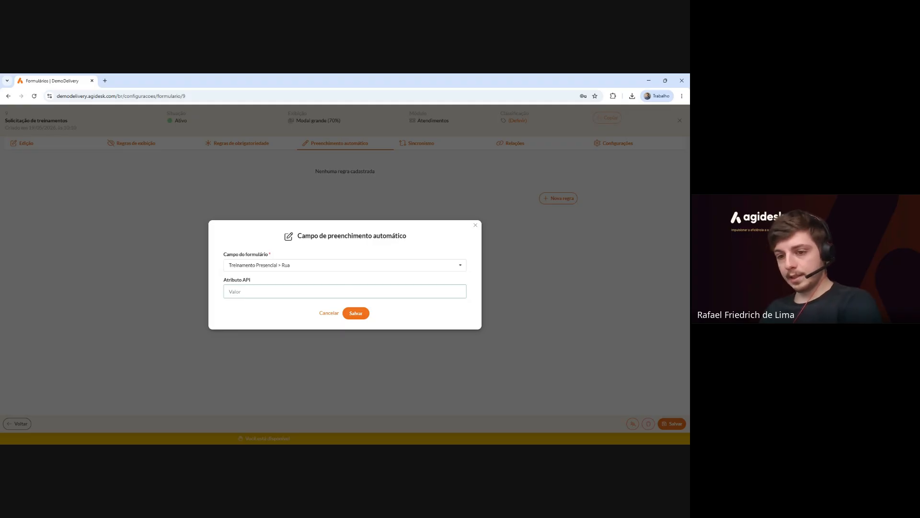
type("logradouro")
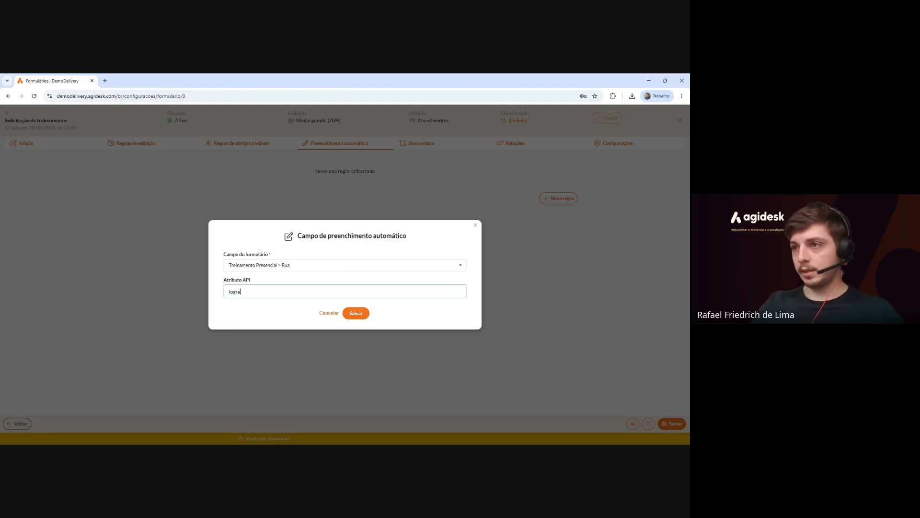
left_click(360, 314)
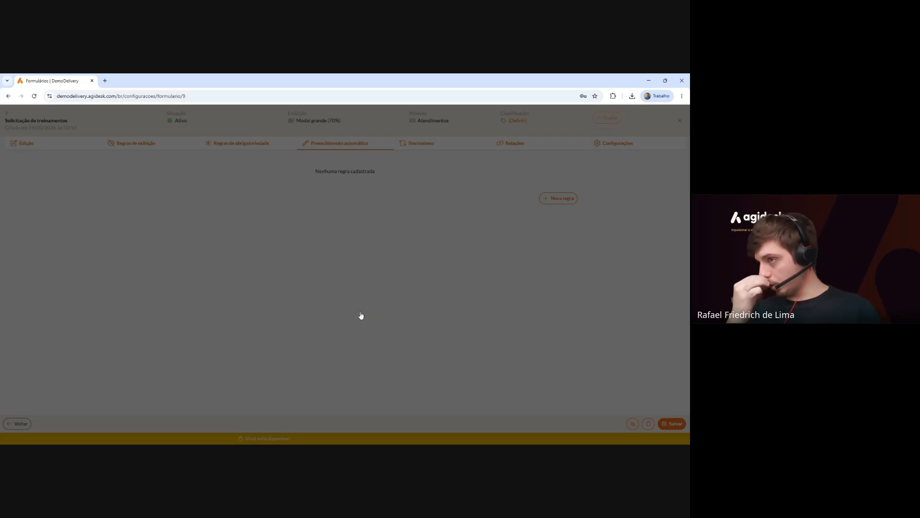
scroll(371, 308, "down", 1)
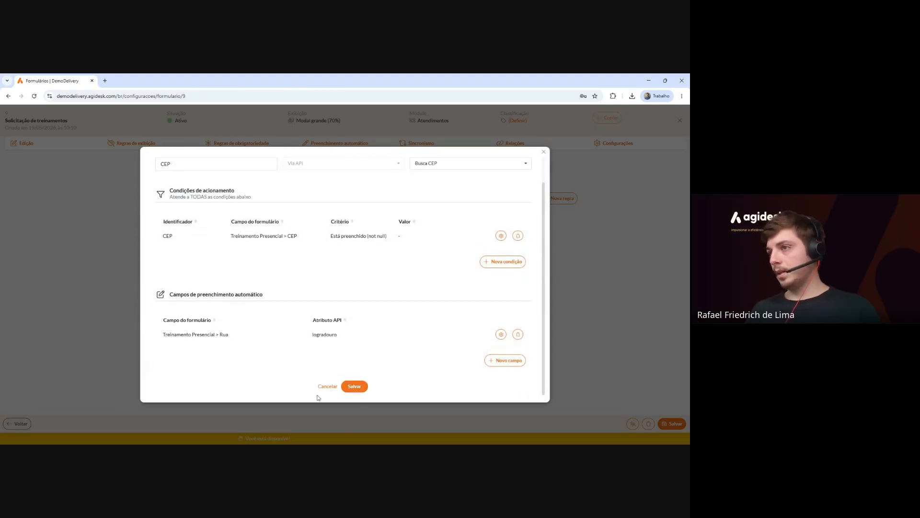
scroll(403, 229, "up", 2)
scroll(406, 284, "down", 2)
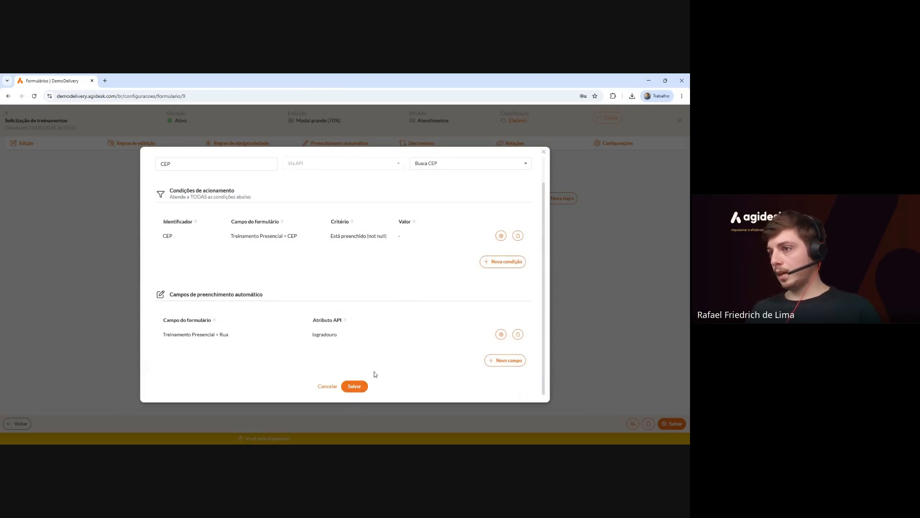
left_click(354, 386)
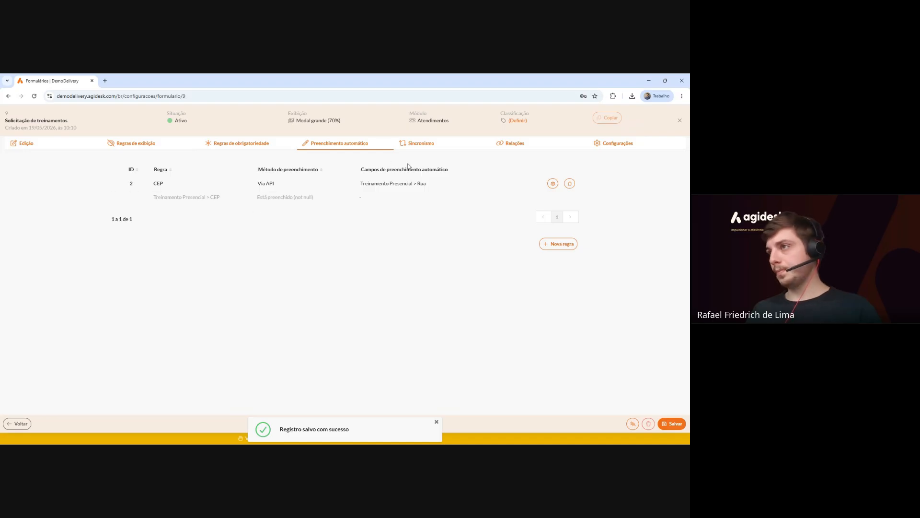
In Sincronismo, map Assunto do treinamento to Atendimento > Título, capturing the display value.
left_click(435, 146)
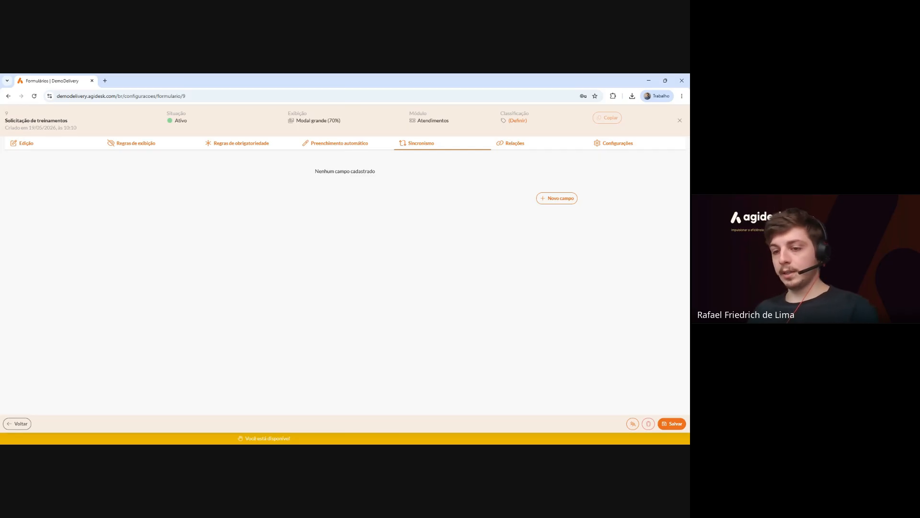
left_click(549, 205)
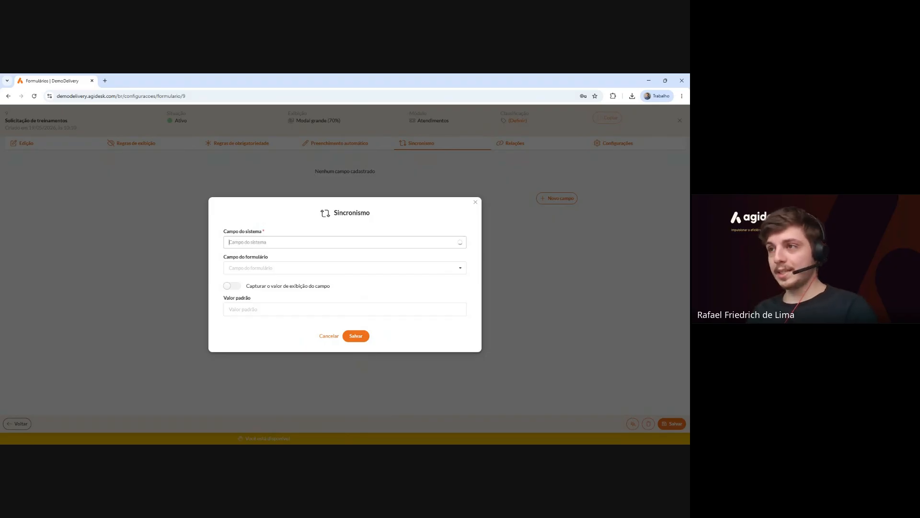
left_click(302, 242)
scroll(294, 294, "down", 5)
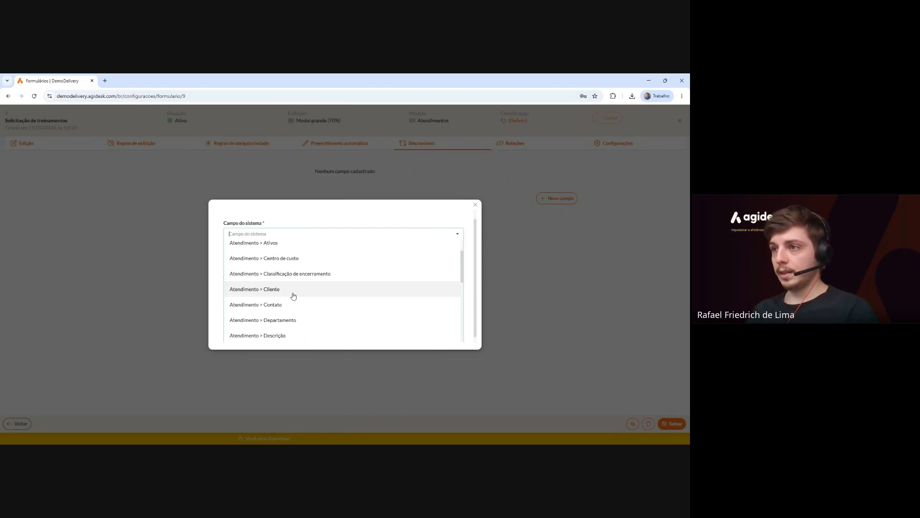
scroll(294, 295, "down", 5)
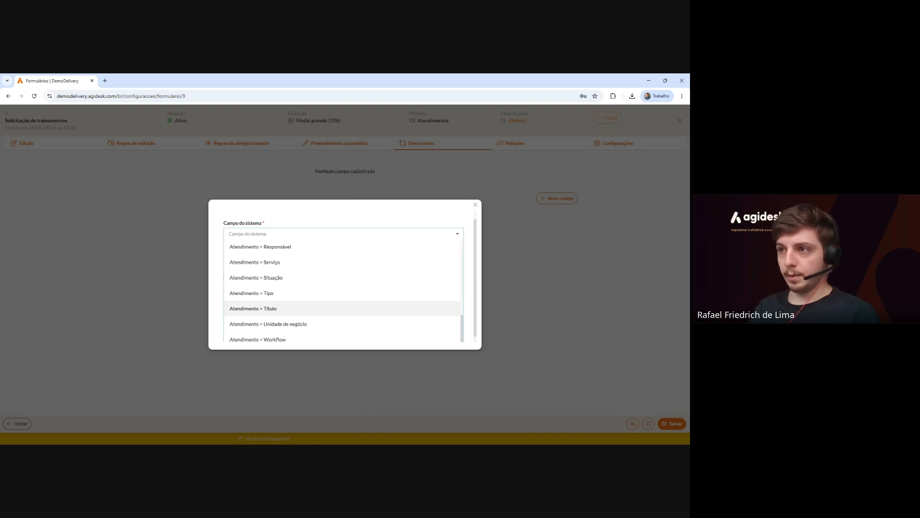
left_click(309, 309)
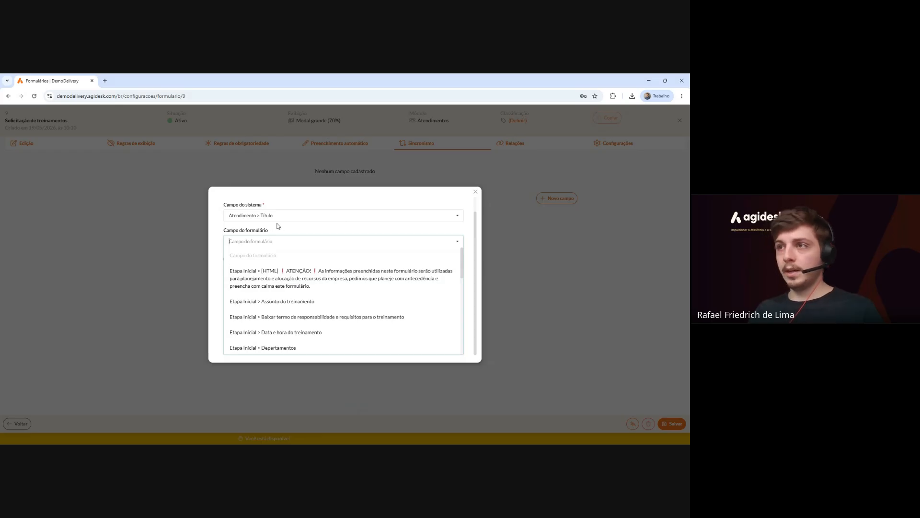
scroll(281, 268, "down", 1)
scroll(281, 287, "down", 2)
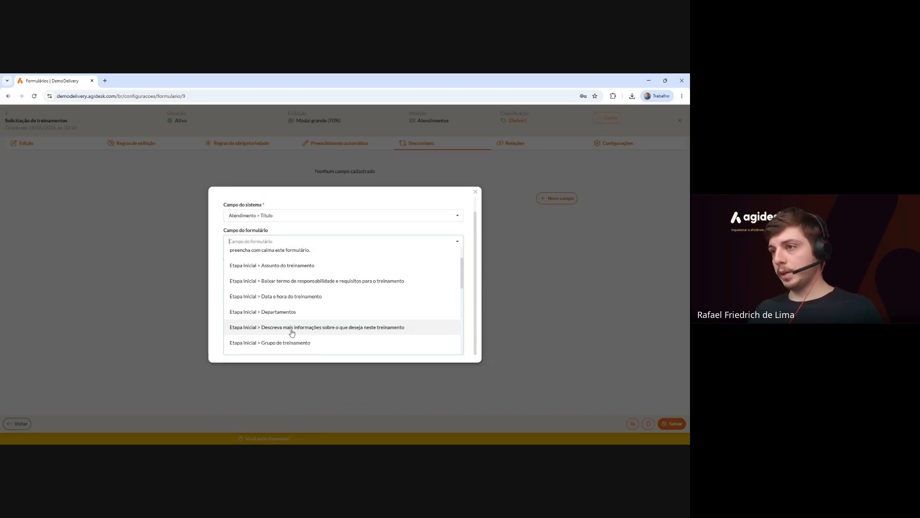
scroll(244, 331, "up", 3)
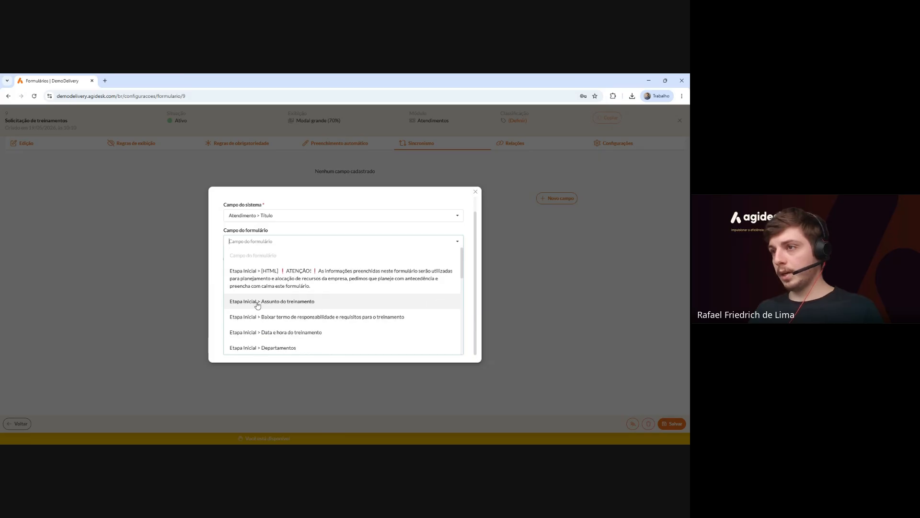
left_click(341, 303)
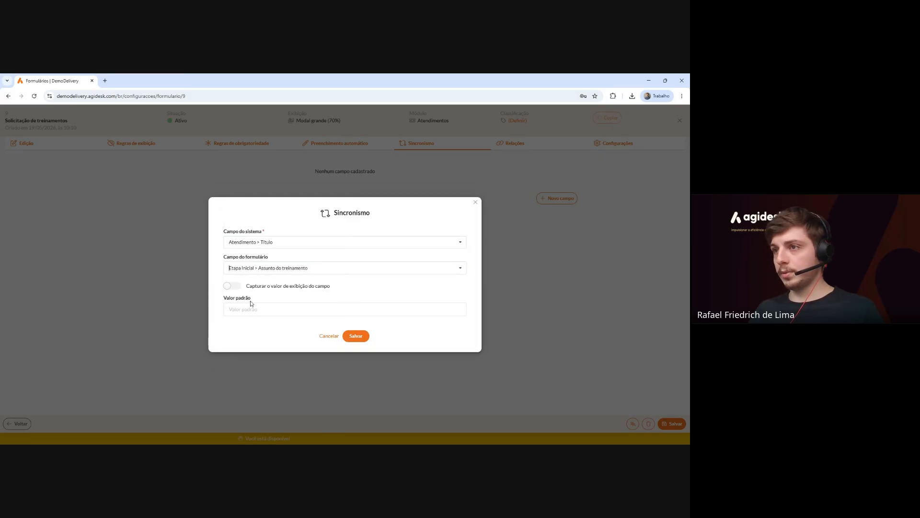
left_click(231, 287)
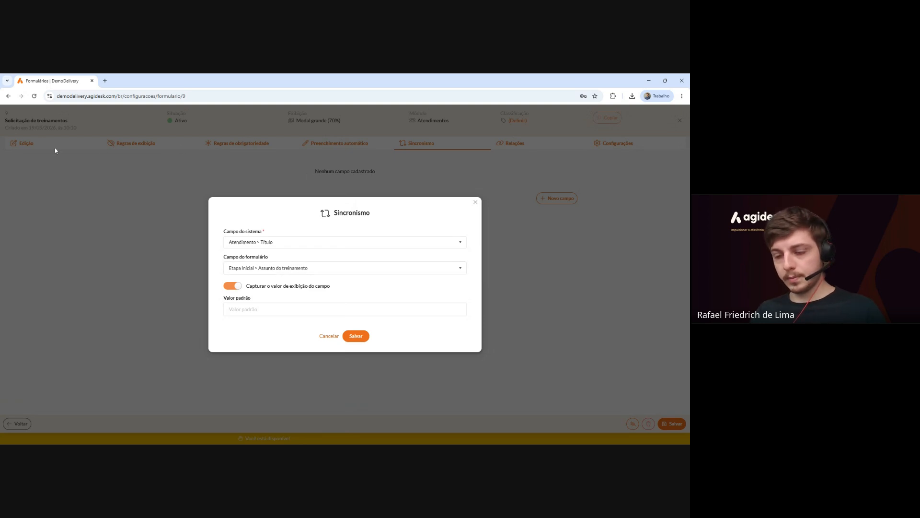
left_click(356, 339)
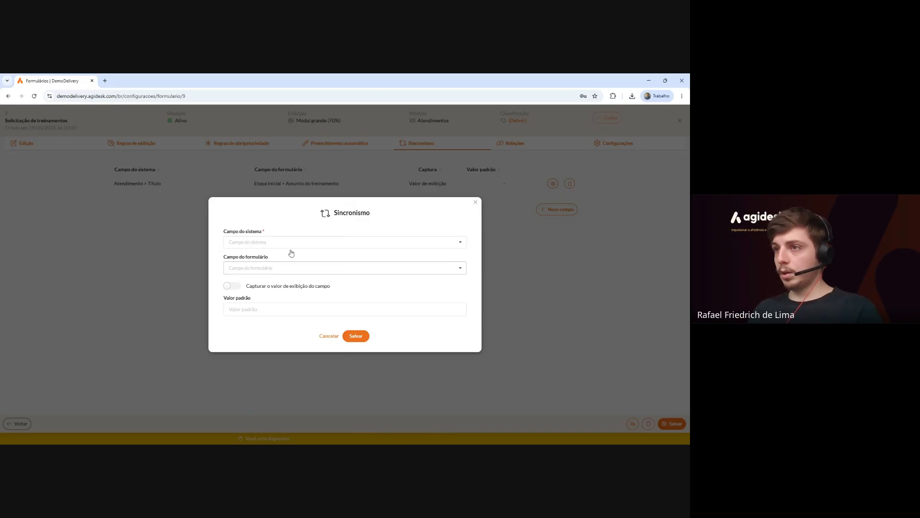
Close the empty sync dialog without another mapping and save the training form.
left_click(235, 268)
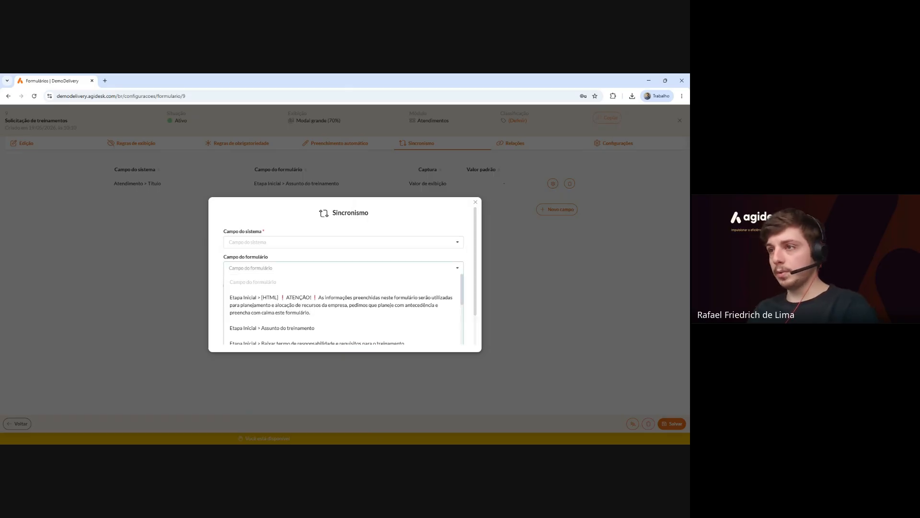
left_click(302, 233)
left_click(303, 242)
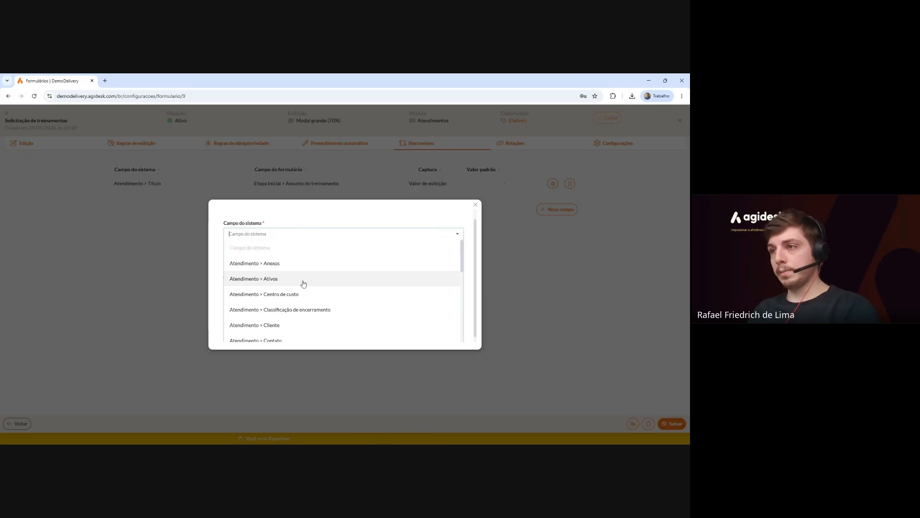
scroll(304, 284, "down", 5)
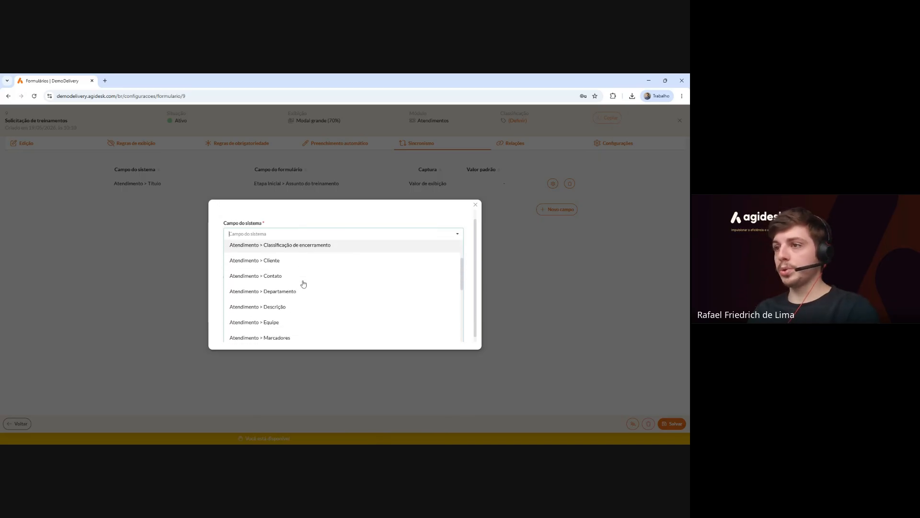
scroll(303, 284, "down", 3)
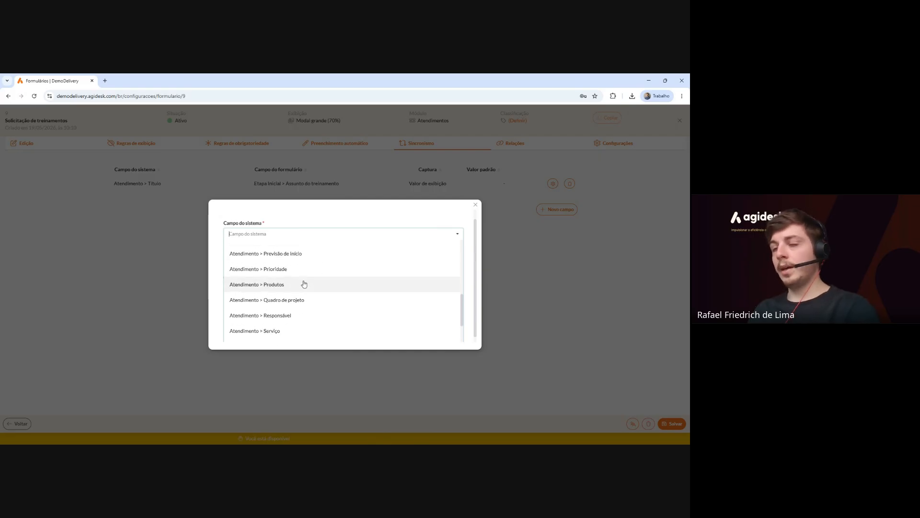
scroll(307, 287, "up", 3)
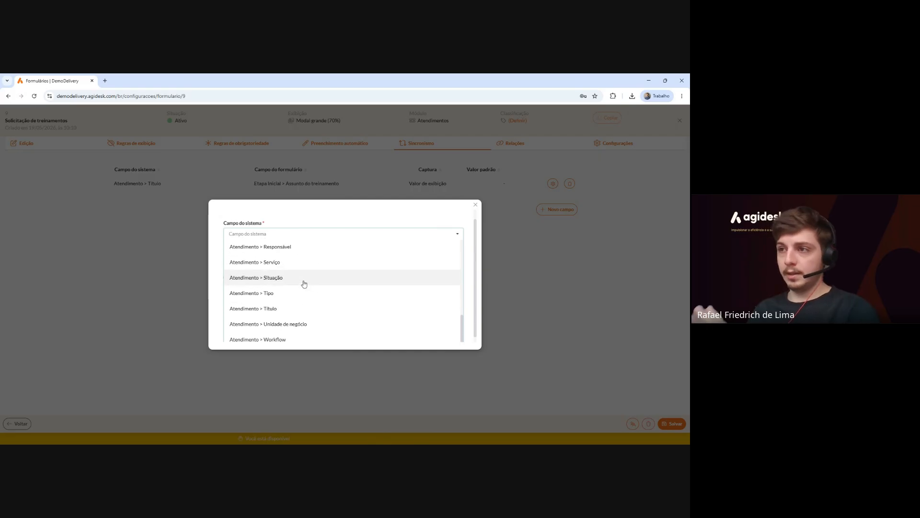
scroll(313, 302, "up", 3)
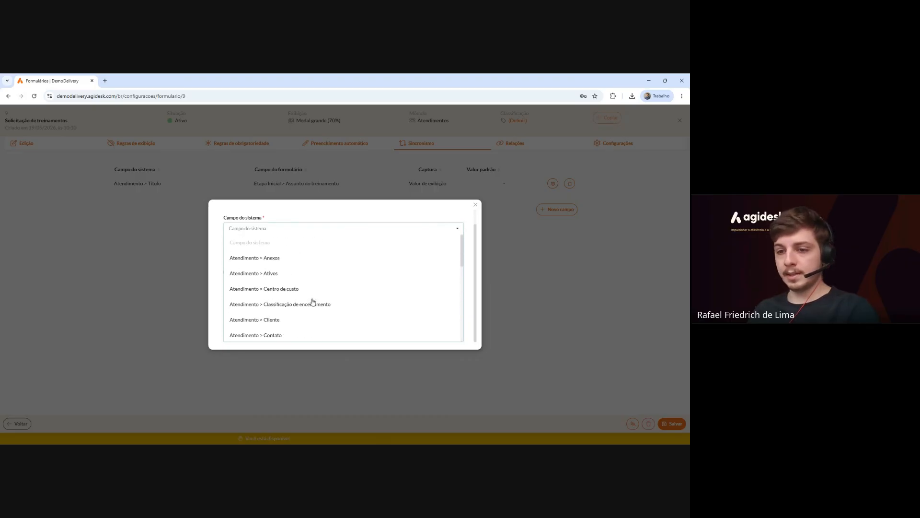
left_click(356, 219)
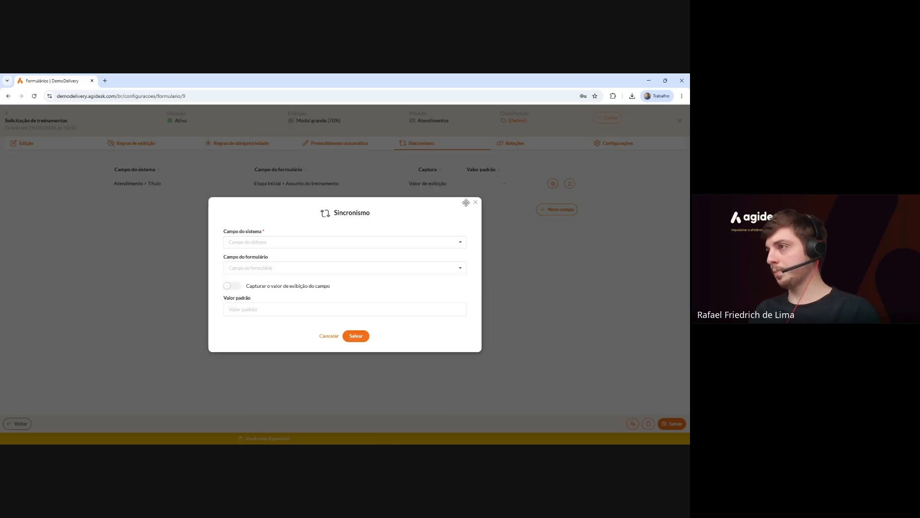
left_click(475, 204)
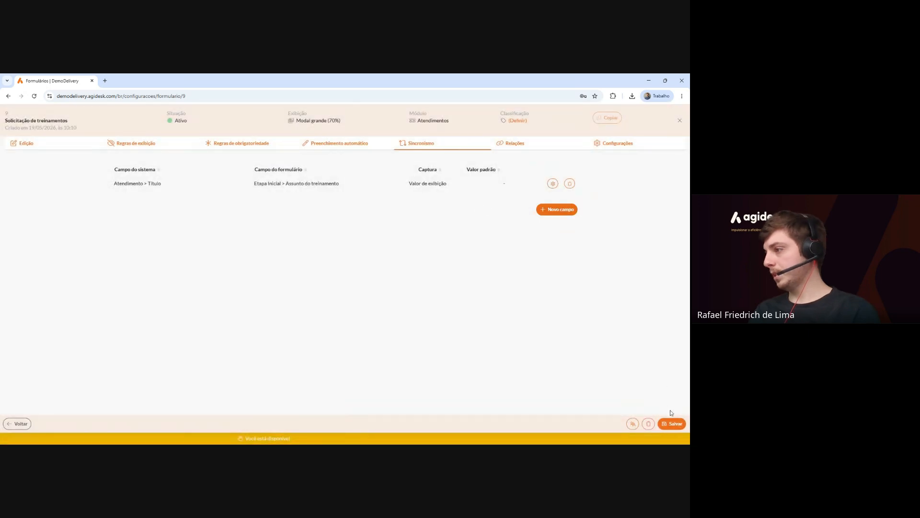
left_click(672, 424)
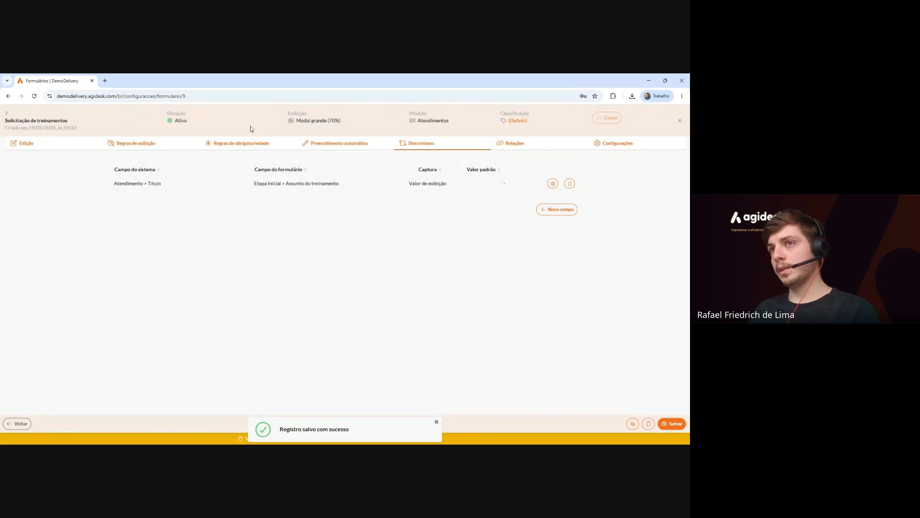
Relate the Solicitações de treinamento service to the form, then view its Configurações.
left_click(537, 148)
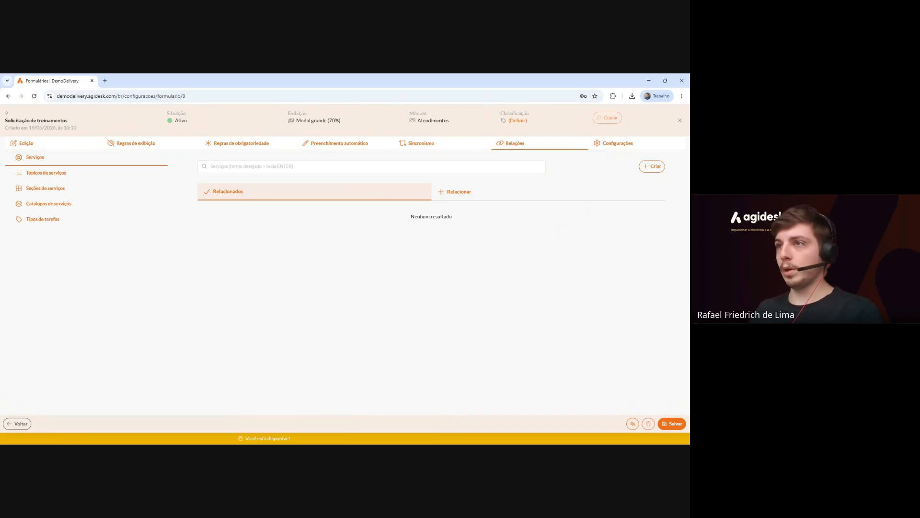
left_click(486, 198)
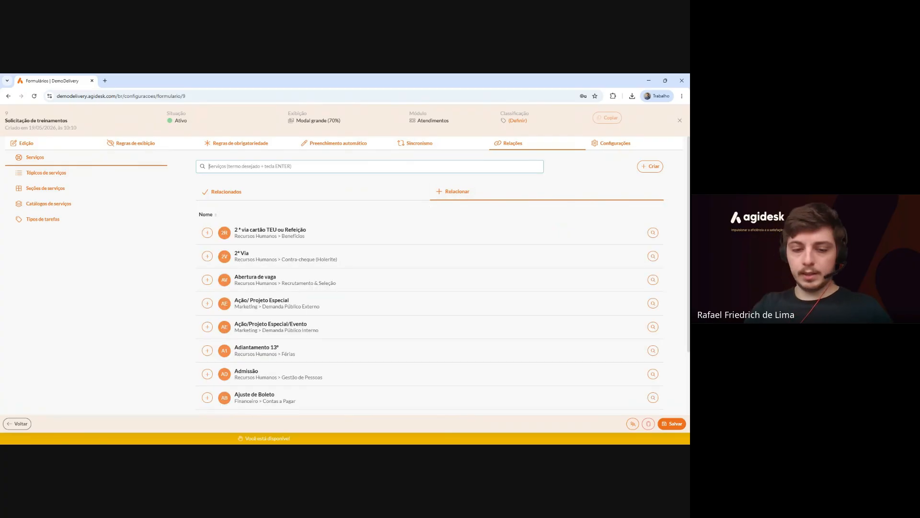
type("treinamento")
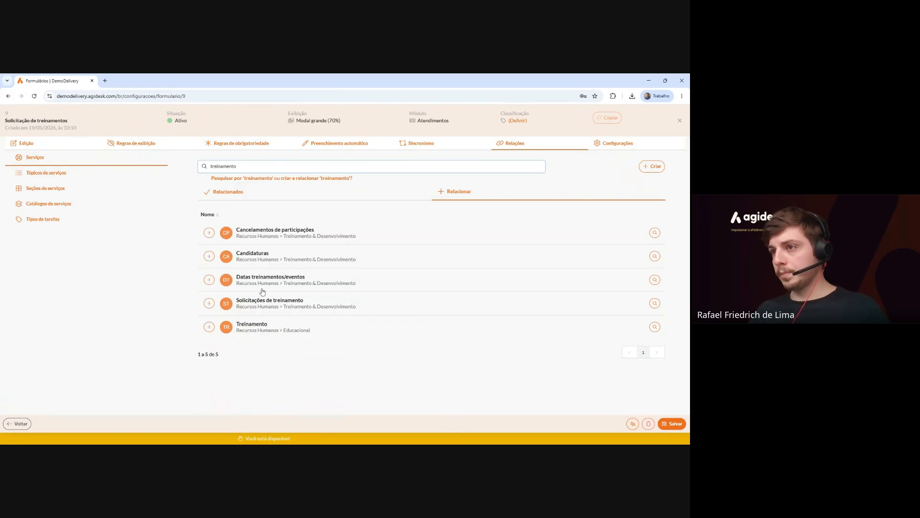
left_click(209, 303)
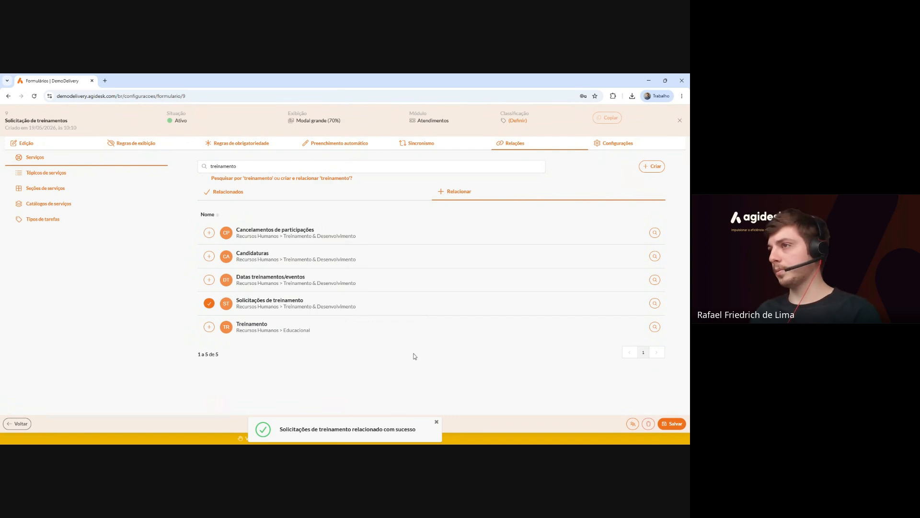
left_click(256, 190)
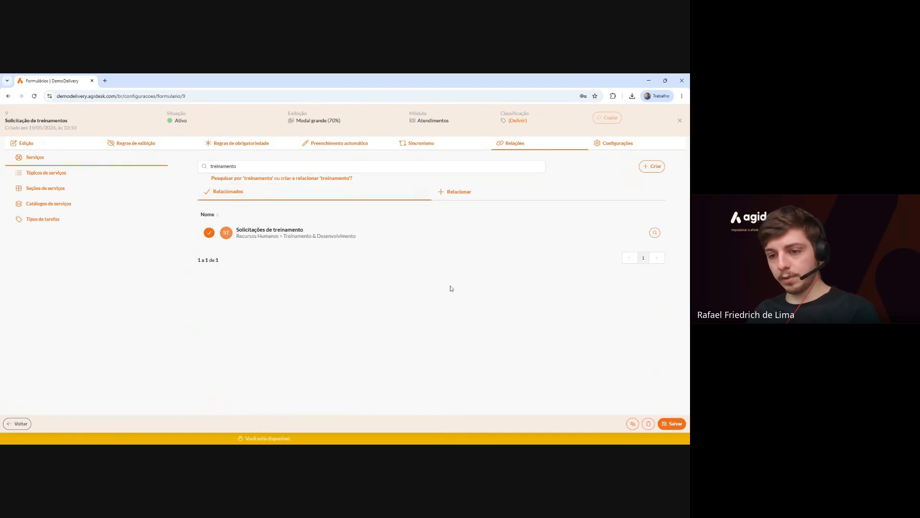
left_click(634, 148)
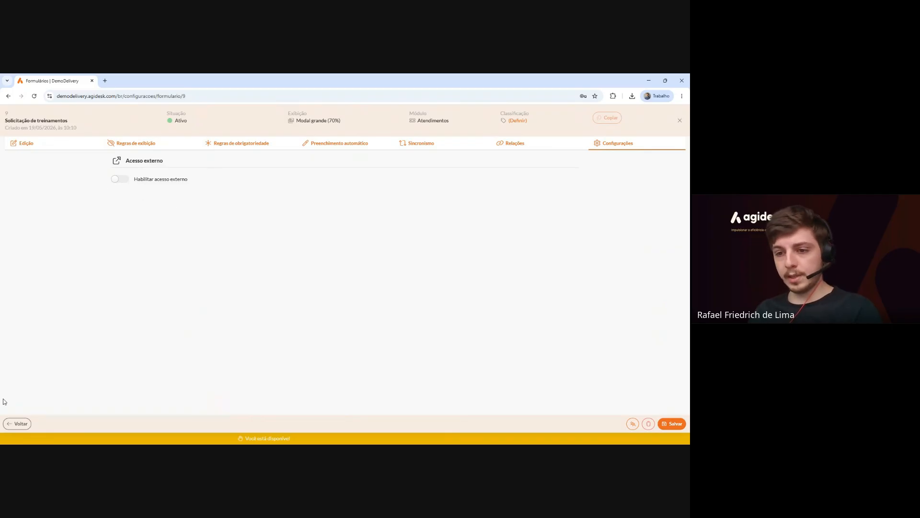
Switch on Habilitar acesso externo and review the embed URL and anonymous-user settings.
left_click(118, 178)
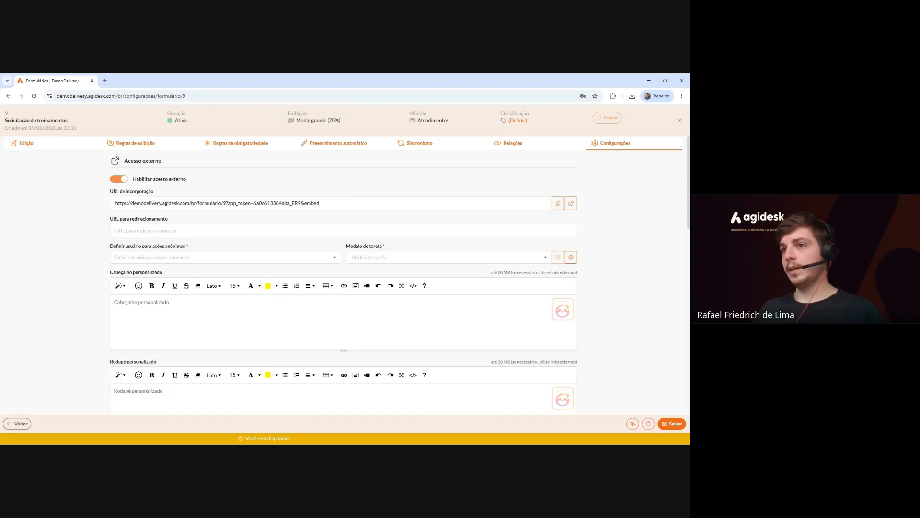
scroll(344, 273, "down", 5)
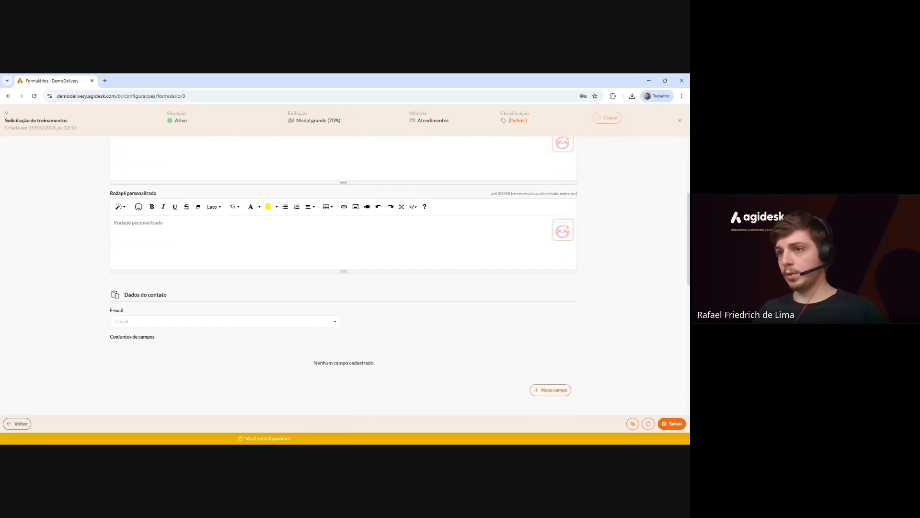
scroll(409, 246, "down", 6)
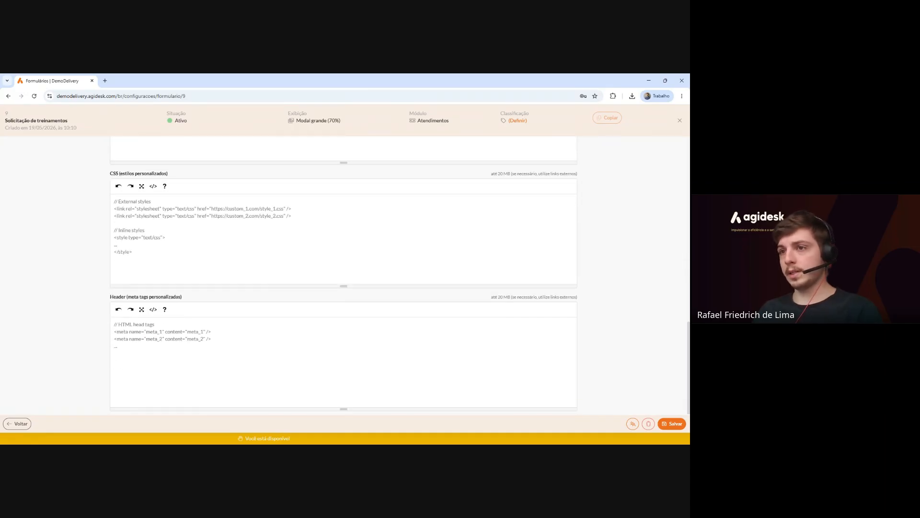
scroll(410, 248, "up", 8)
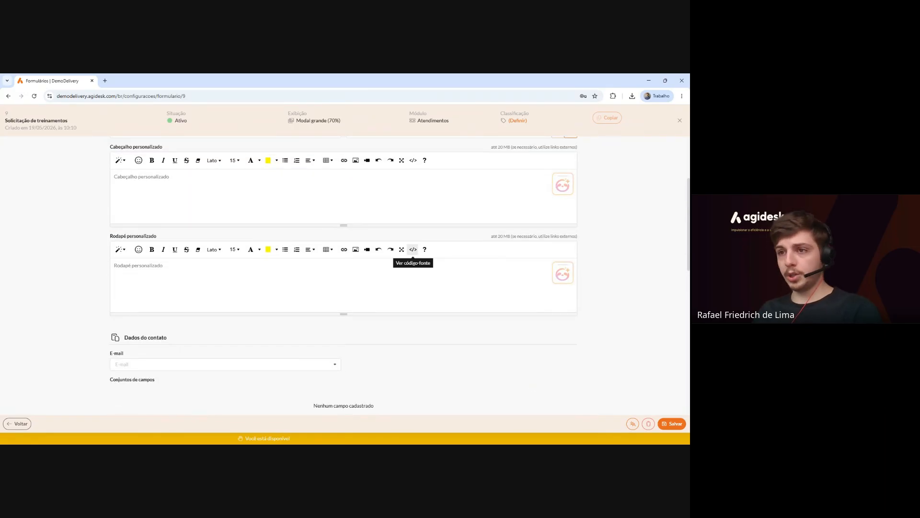
scroll(409, 247, "up", 3)
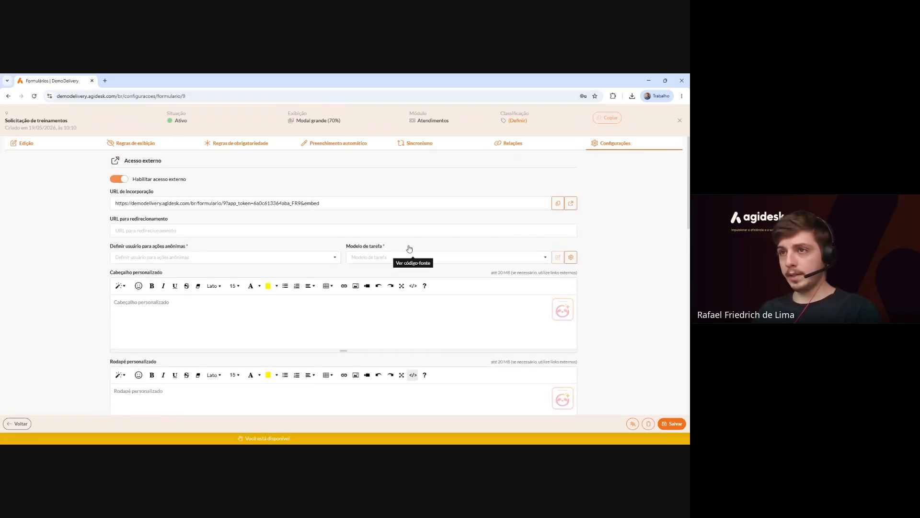
left_click_drag(114, 246, 185, 248)
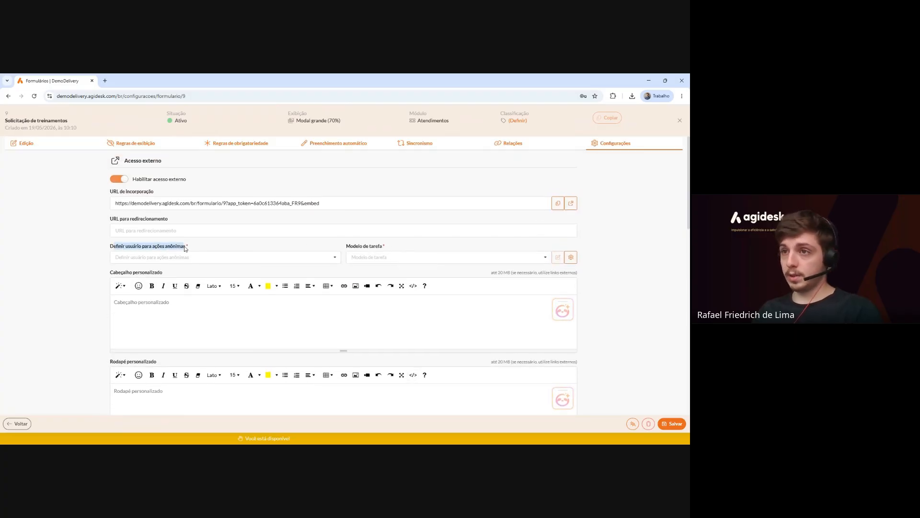
left_click_drag(119, 247, 168, 249)
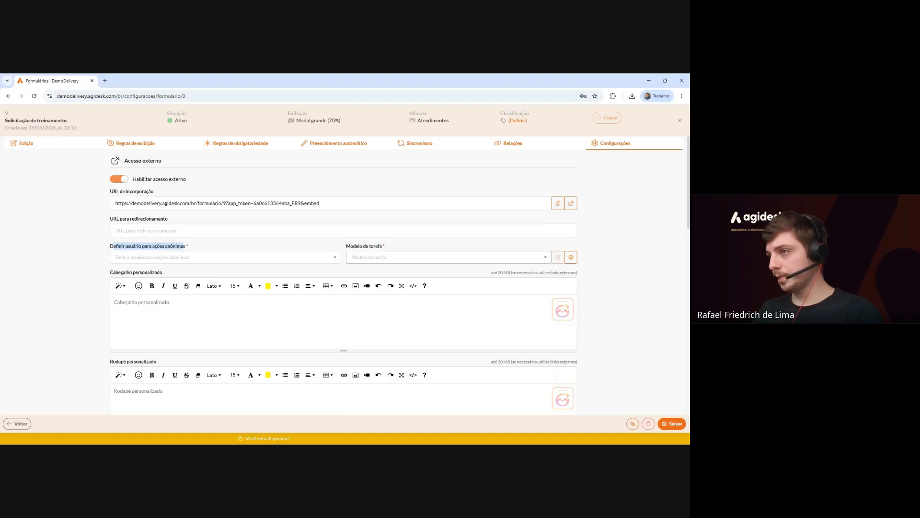
After viewing task models, disable external access, save the form, and return to Formulários.
left_click(364, 257)
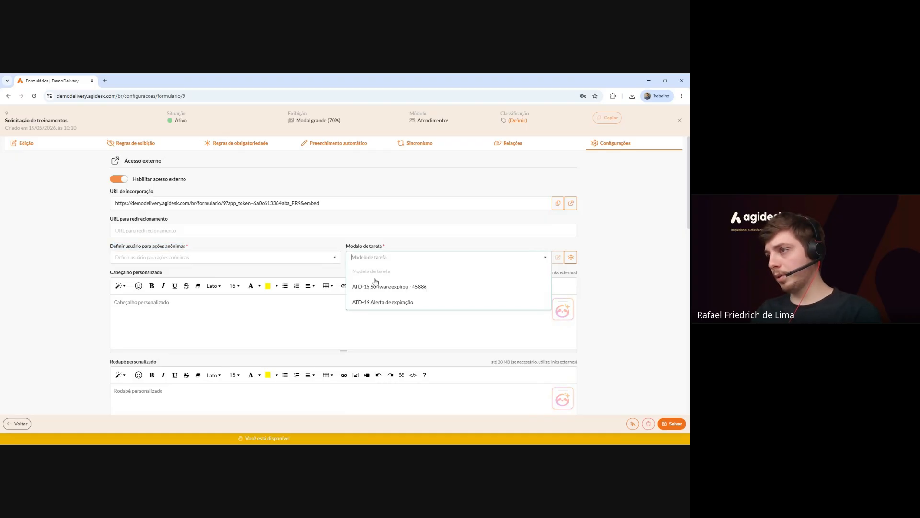
left_click(395, 248)
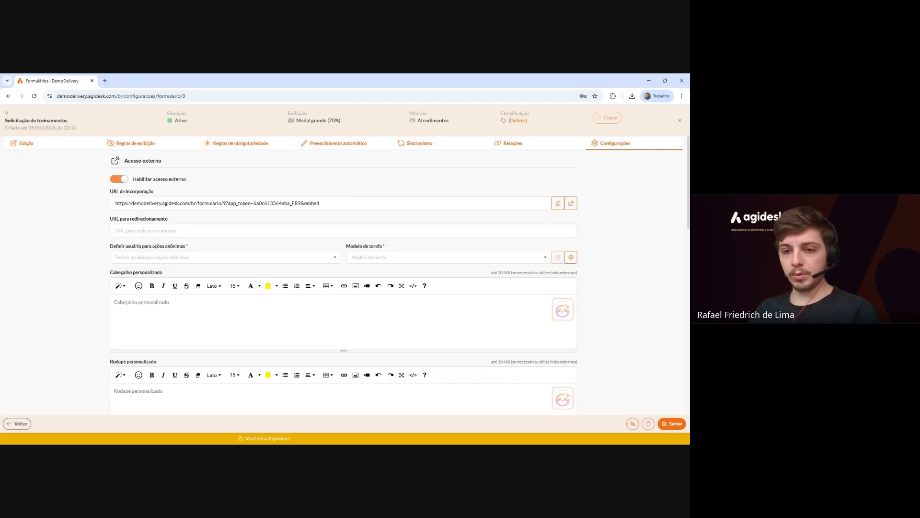
left_click(119, 179)
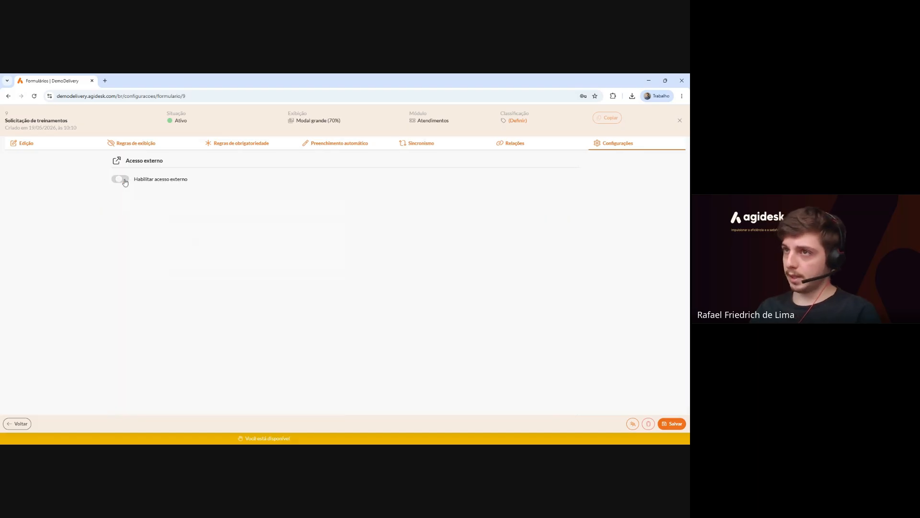
left_click(681, 423)
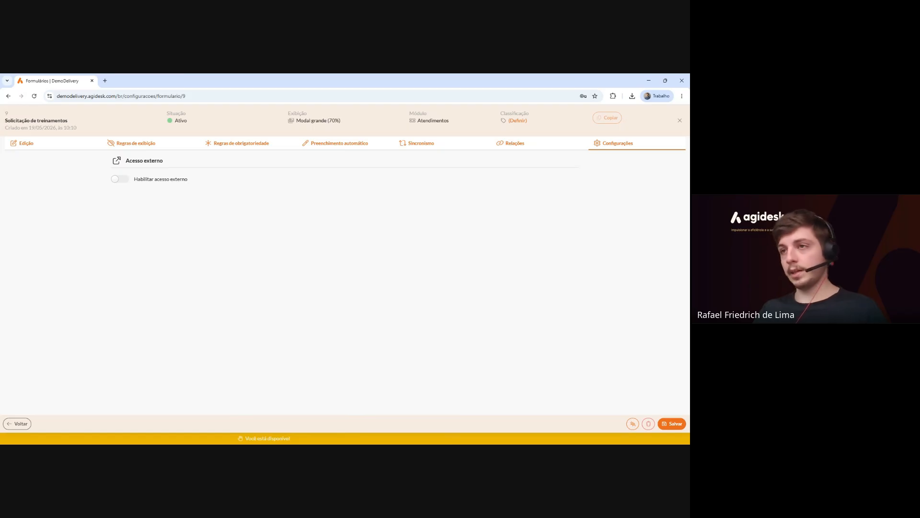
left_click(679, 121)
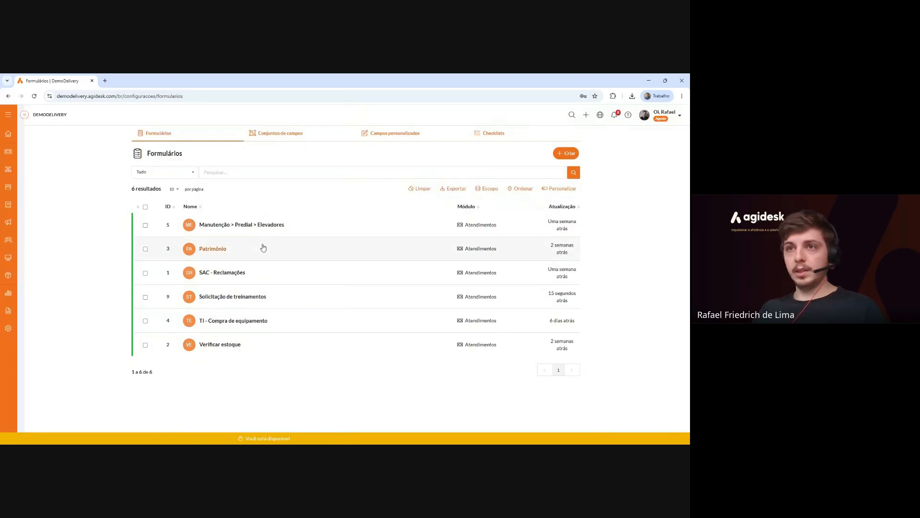
Search the services catalogue for 'Solicitações' and start a Solicitações de treinamento request.
left_click(13, 155)
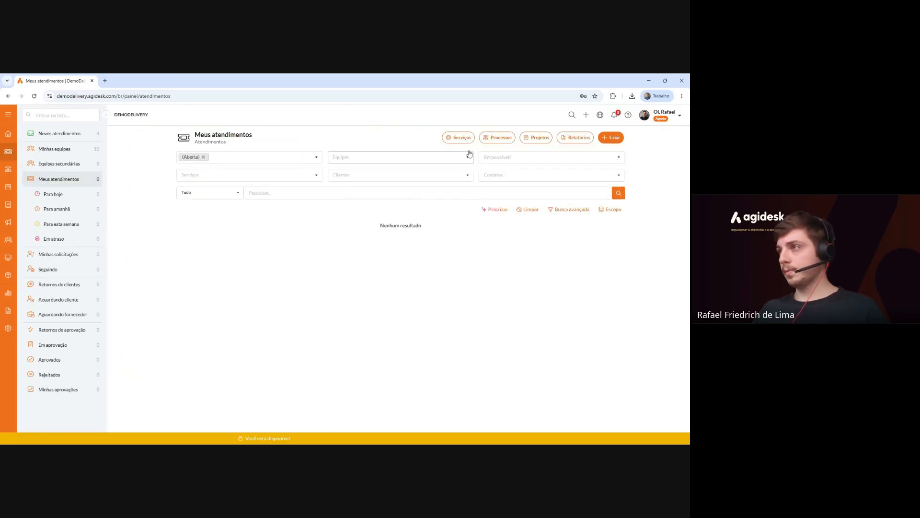
left_click(446, 138)
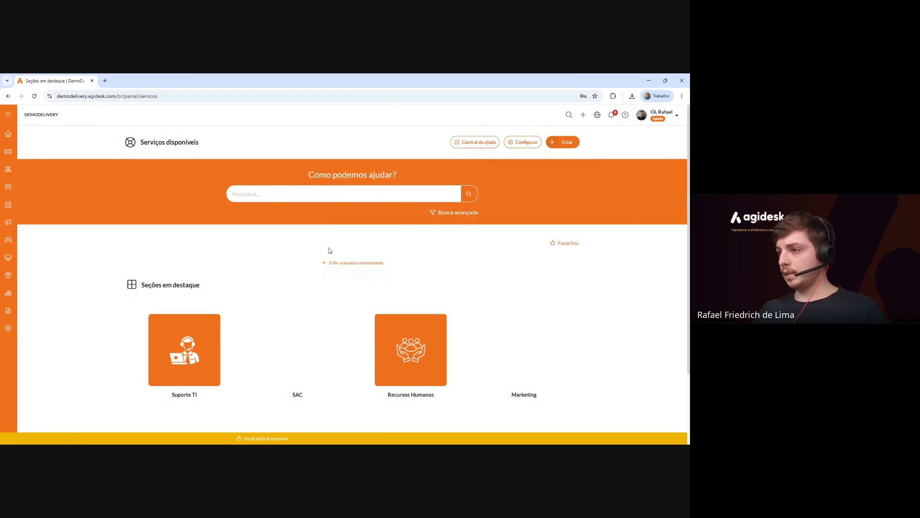
scroll(390, 293, "down", 1)
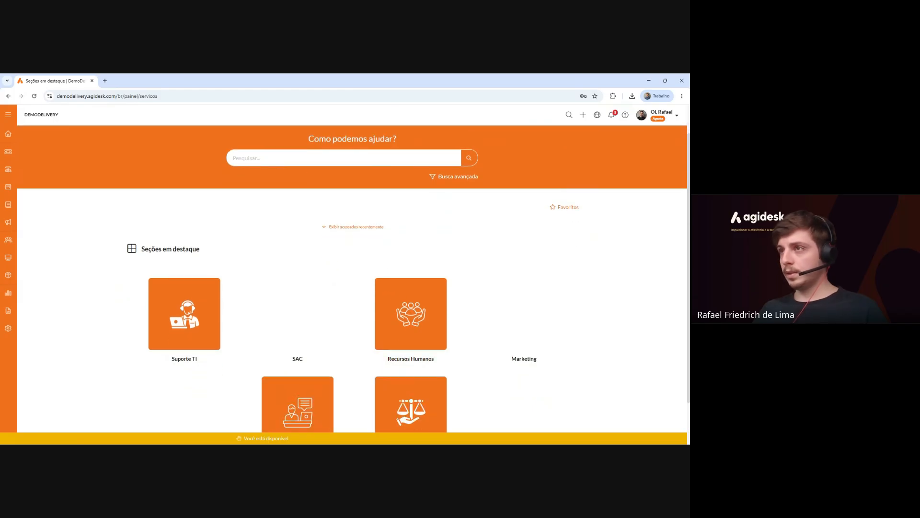
left_click(335, 158)
type("Solicitações")
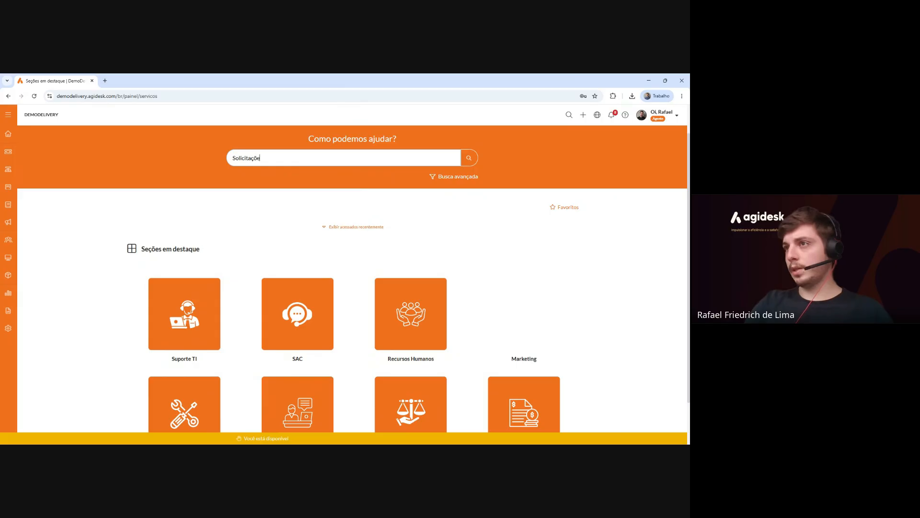
key("Return")
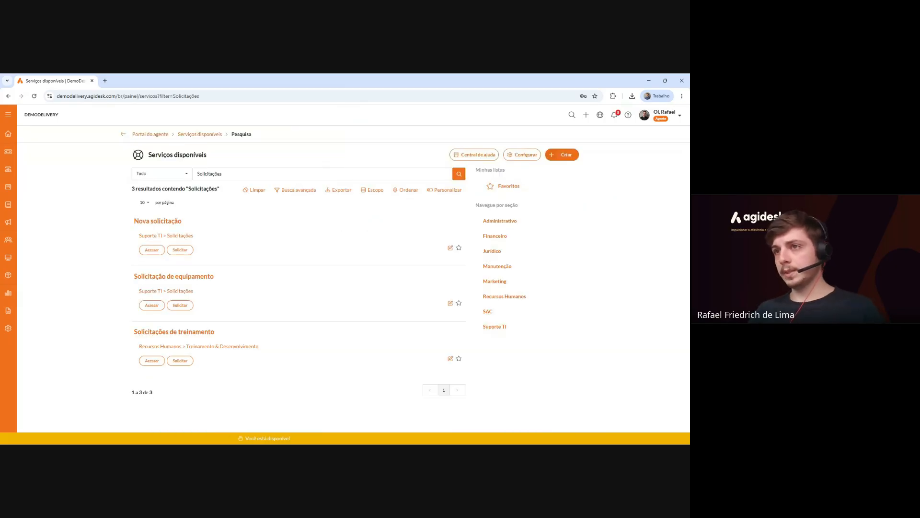
left_click(169, 335)
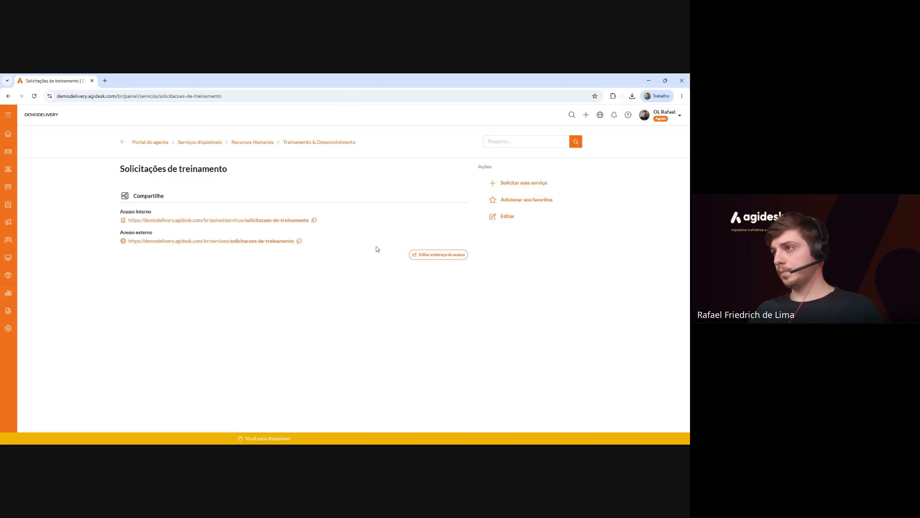
left_click(532, 186)
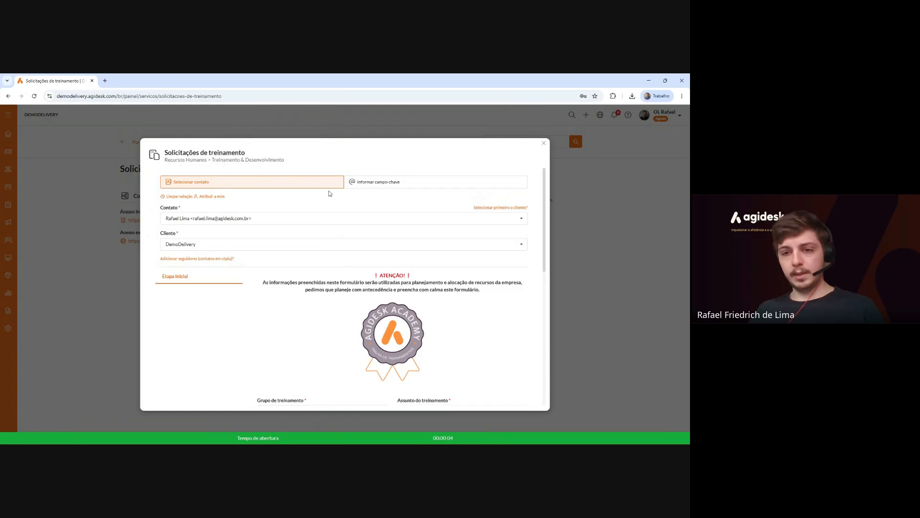
Set training group Políticas Internas and subject Outro, specifying 'XPTO' as the other training.
scroll(329, 196, "down", 2)
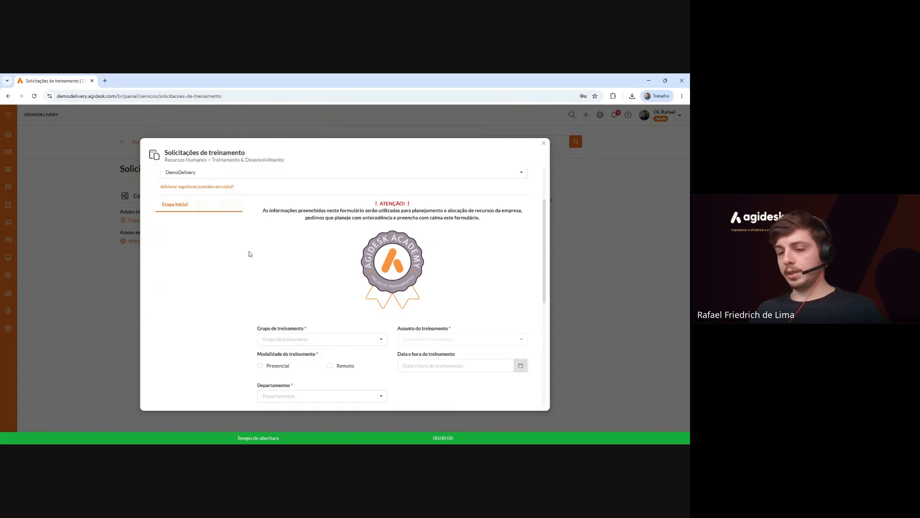
scroll(333, 272, "down", 2)
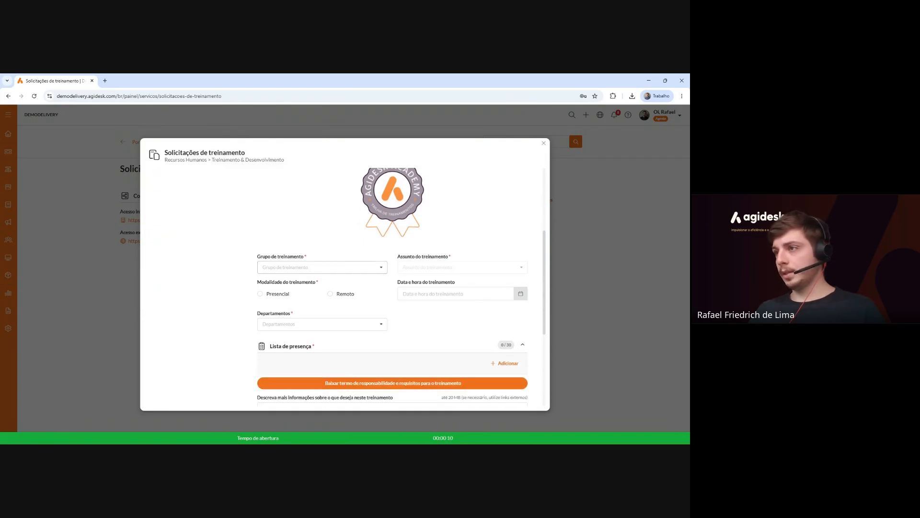
left_click(336, 267)
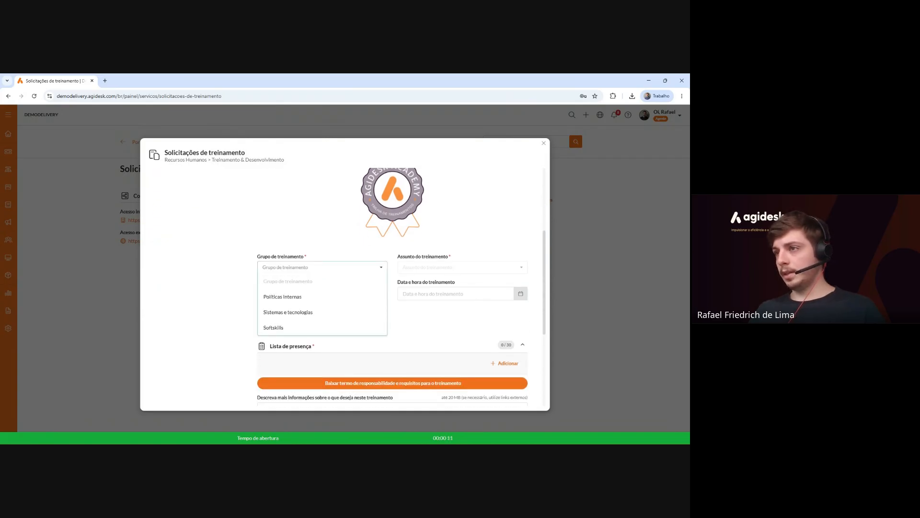
left_click(292, 298)
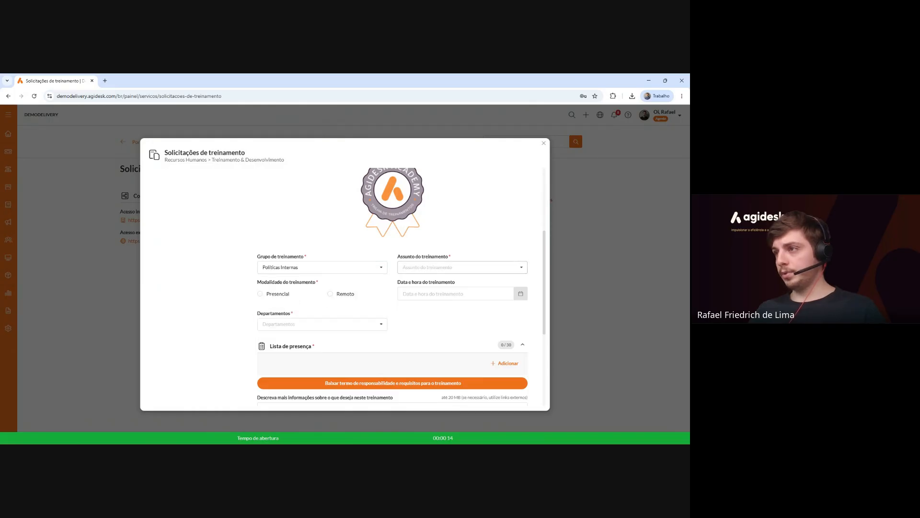
left_click(431, 267)
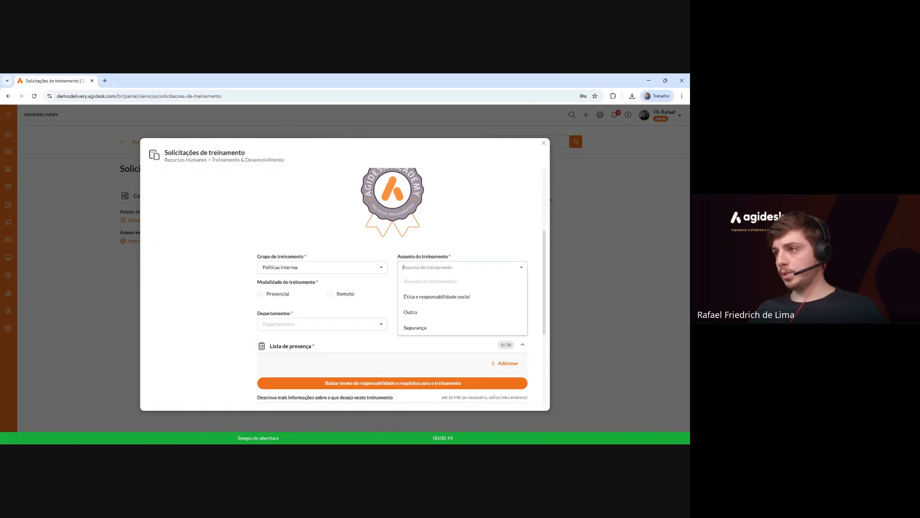
left_click(436, 316)
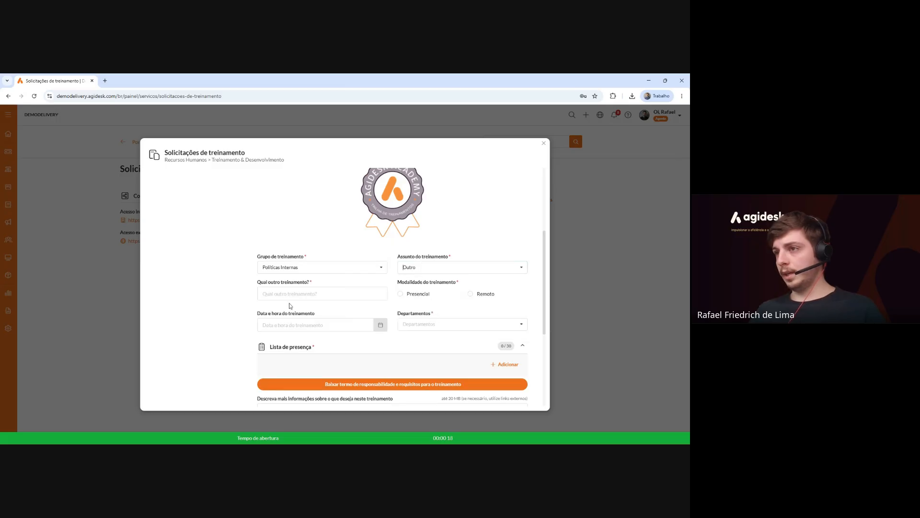
left_click(316, 294)
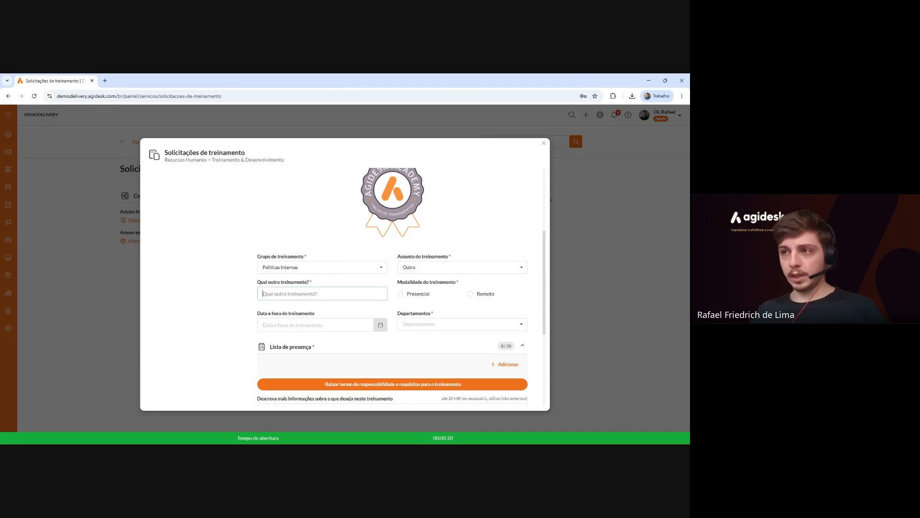
type("XPTO")
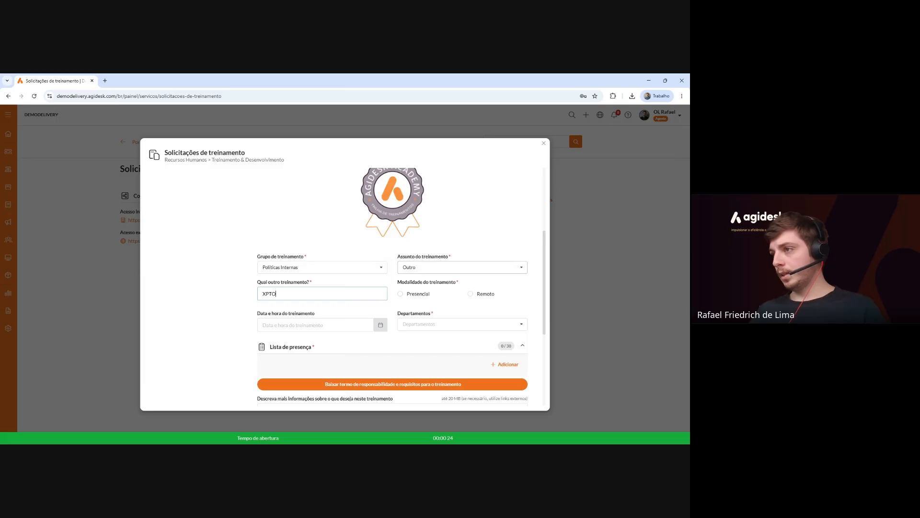
left_click_drag(405, 282, 442, 282)
Choose Presencial modality, date 19/05/2026 10:00, and department Financeiro.
scroll(233, 264, "up", 2)
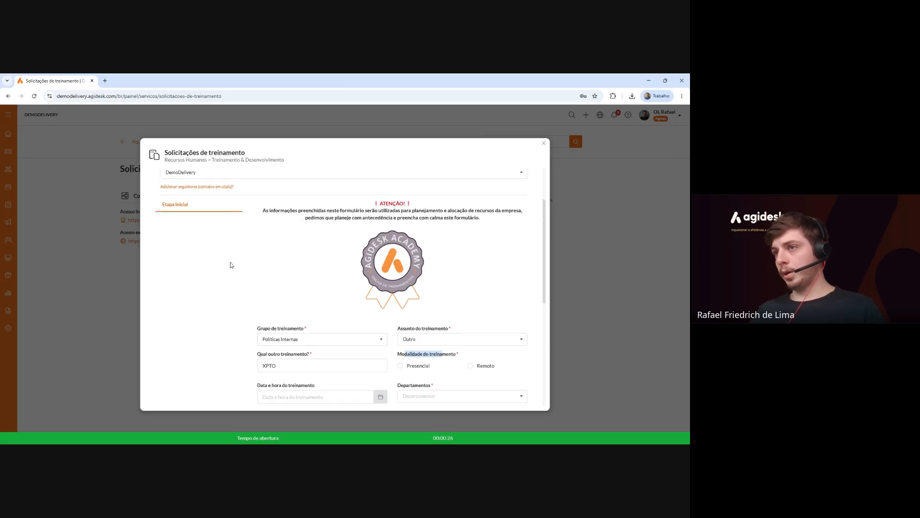
left_click(471, 366)
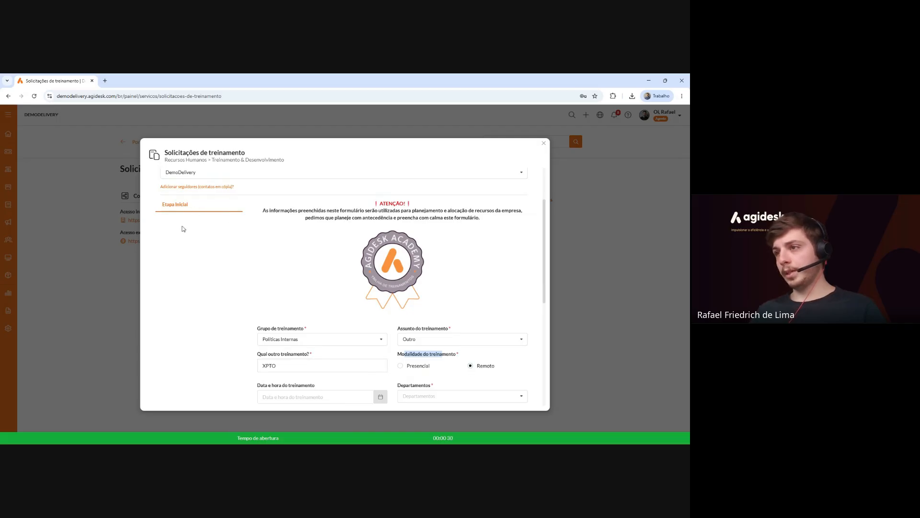
left_click(399, 365)
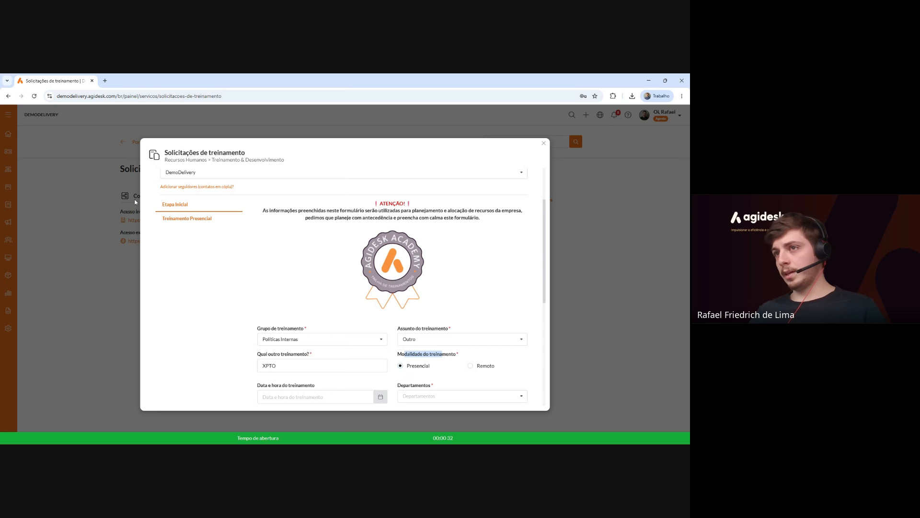
scroll(310, 259, "down", 2)
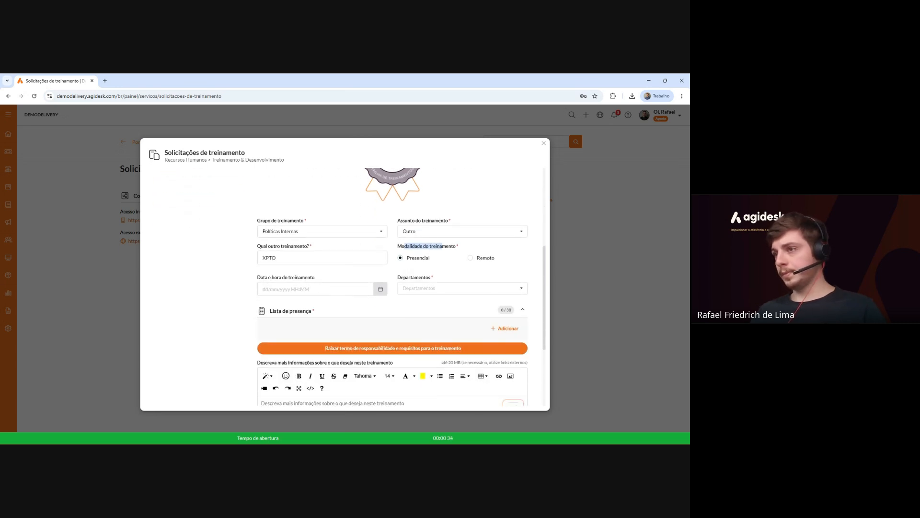
left_click(264, 289)
type("19/05/")
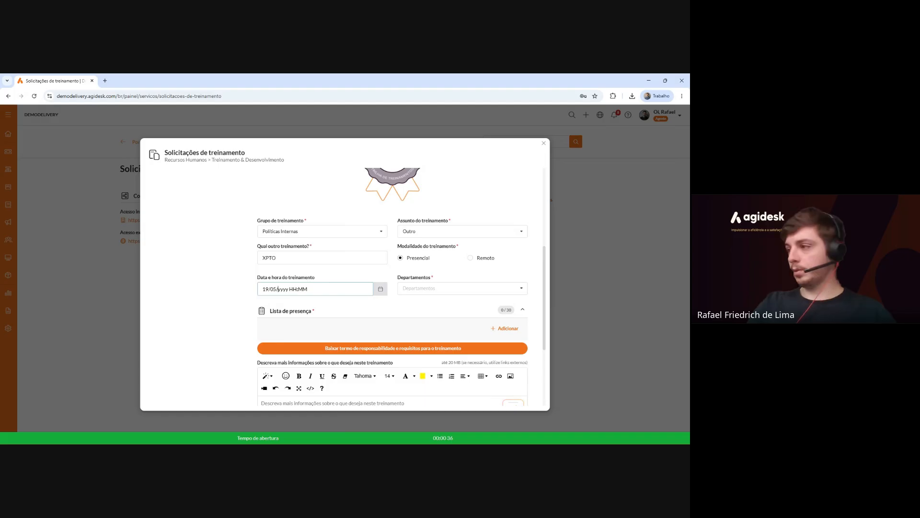
type("2026 ")
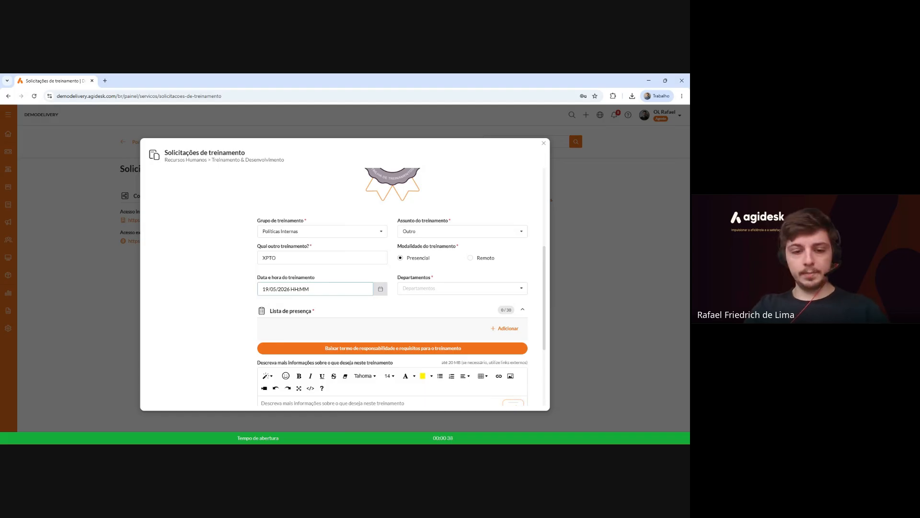
type("10:00")
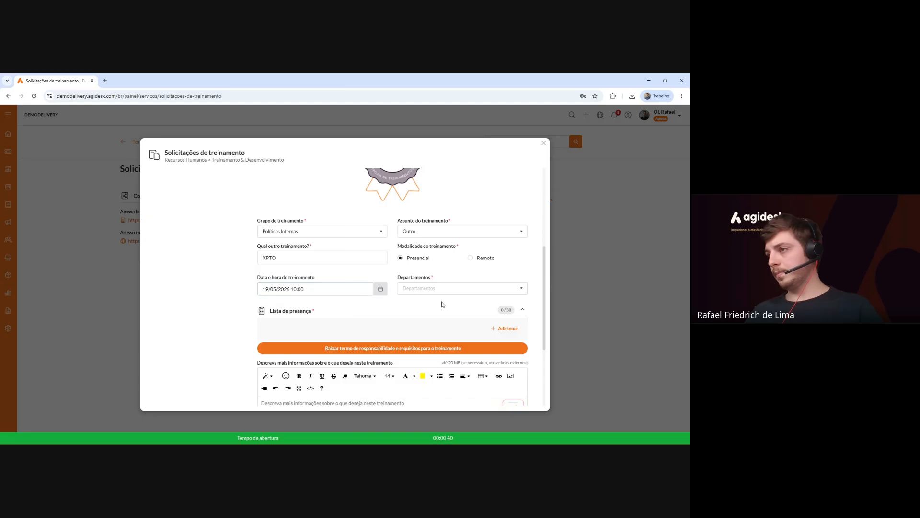
left_click(440, 289)
left_click(439, 317)
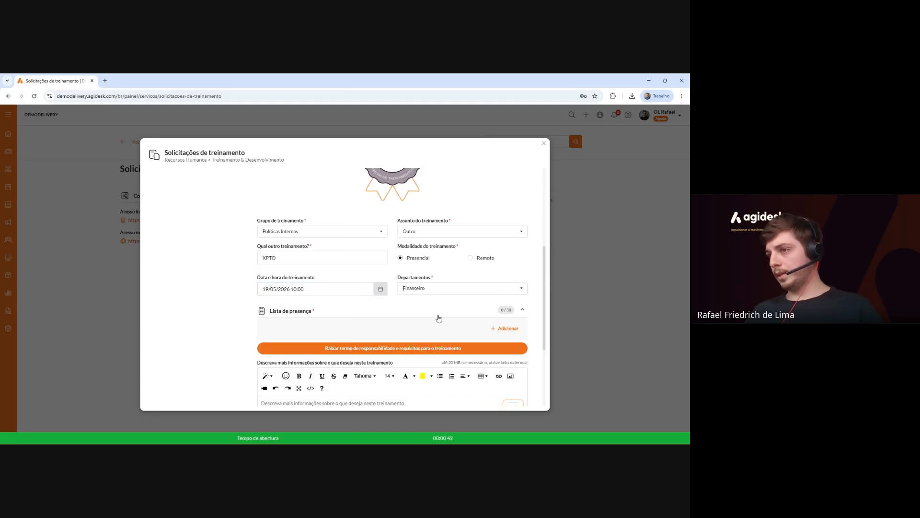
scroll(446, 288, "down", 3)
scroll(449, 275, "up", 1)
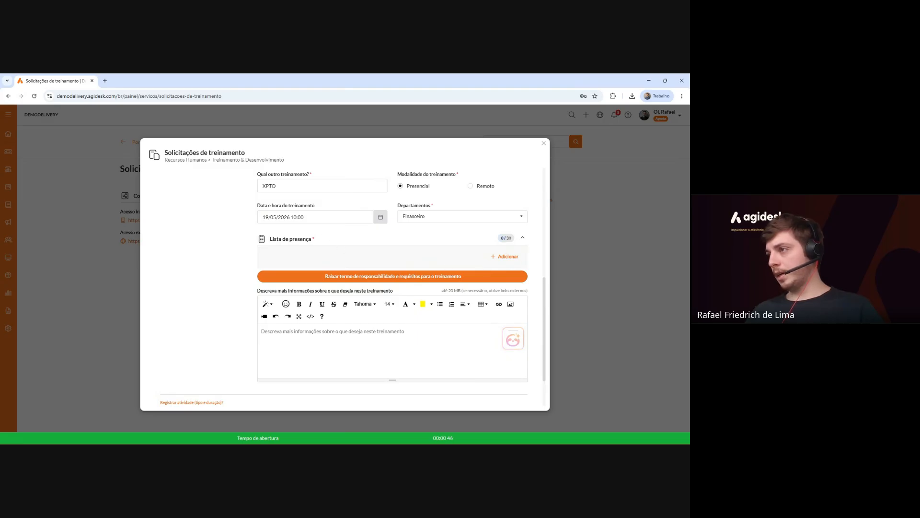
Add the first attendee with full name and e-mail to the Lista de presença and save.
left_click(506, 256)
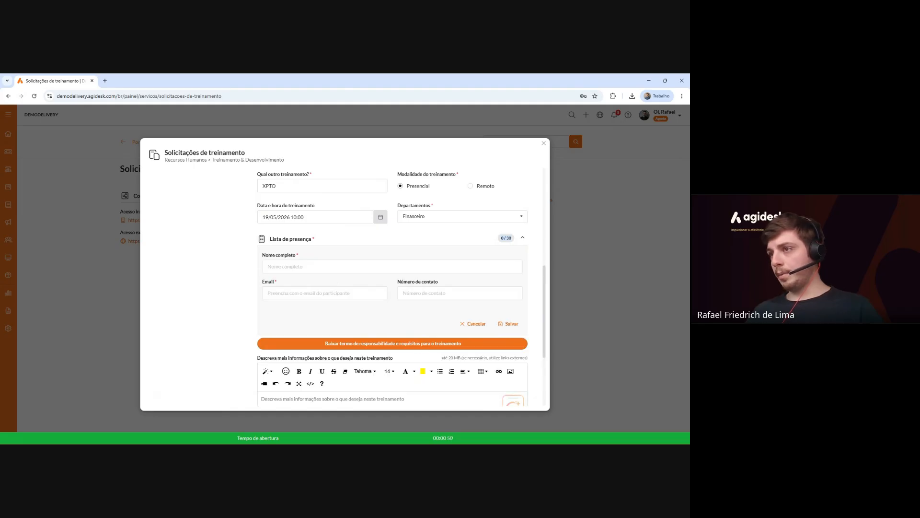
left_click(511, 266)
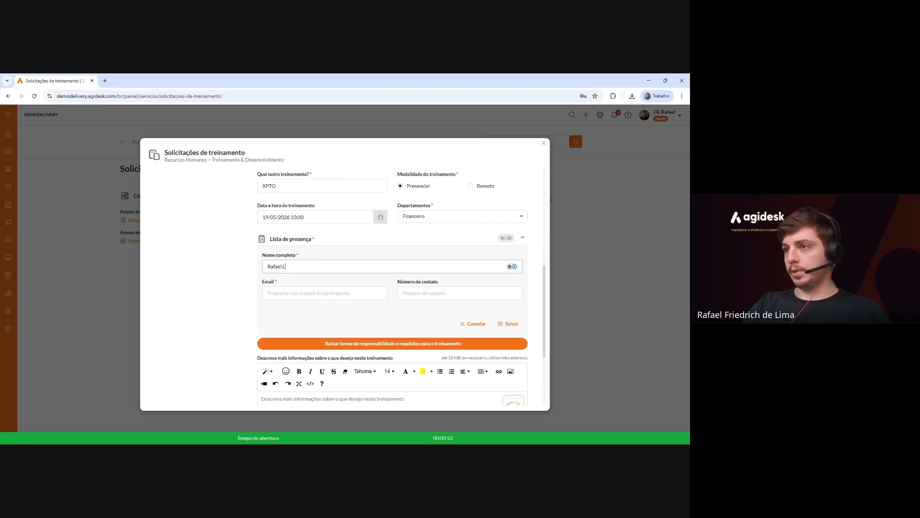
left_click(283, 294)
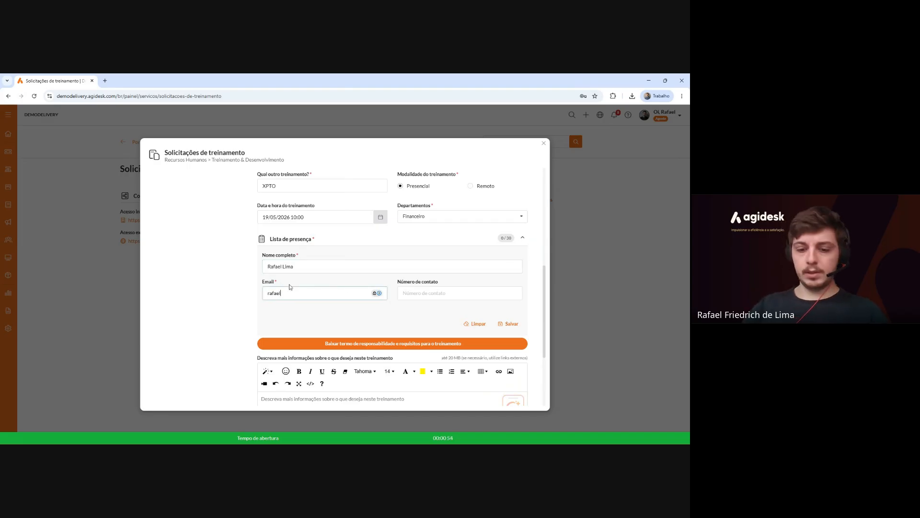
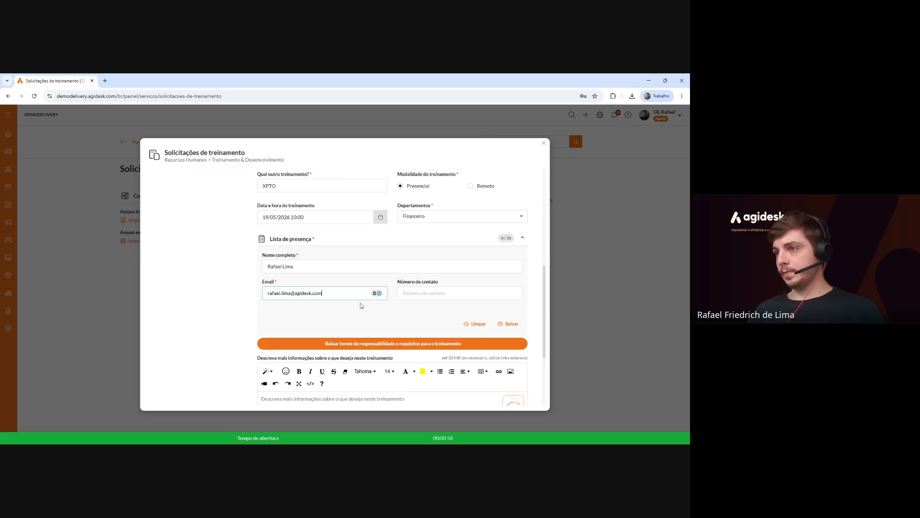
left_click(413, 293)
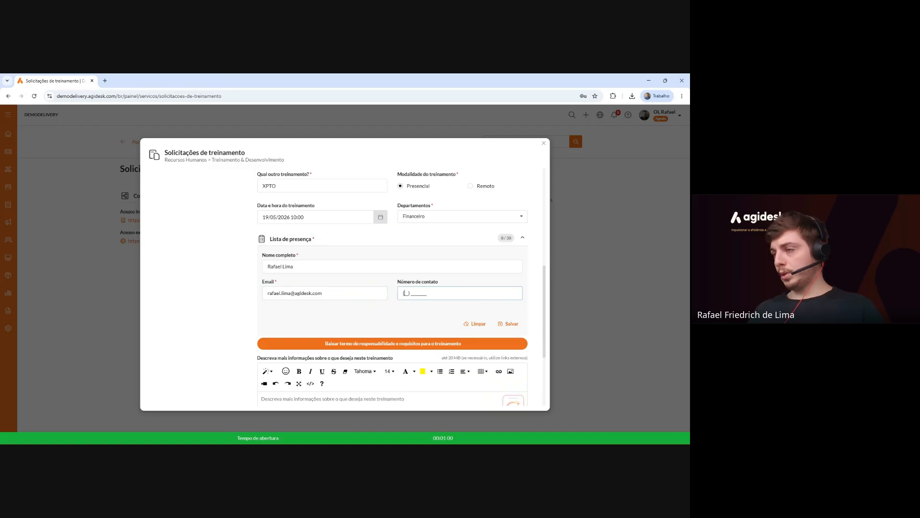
left_click(510, 324)
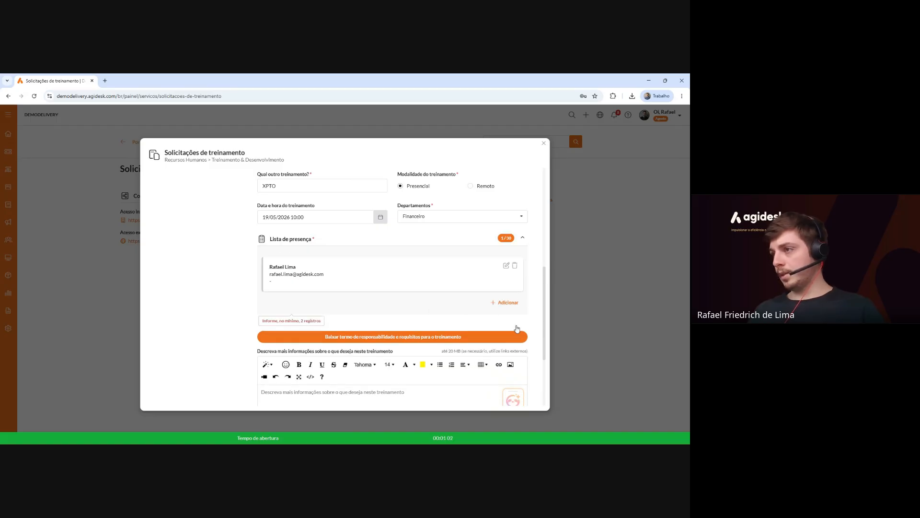
Add a second attendee with name and e-mail, bringing the list to 2/30.
left_click(505, 302)
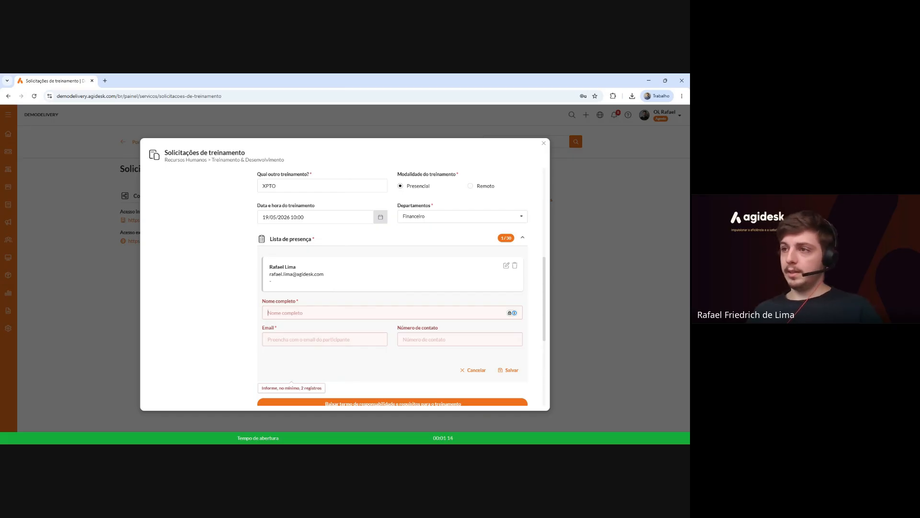
type("Ana")
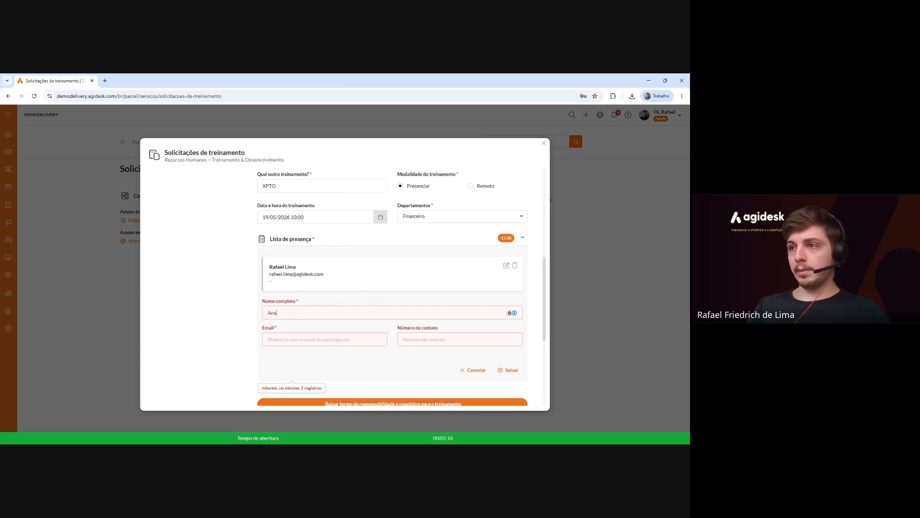
left_click(351, 337)
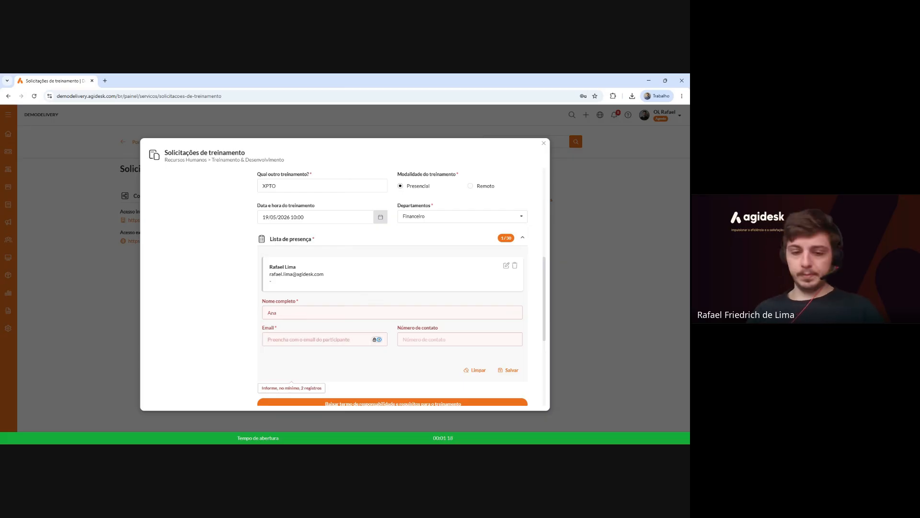
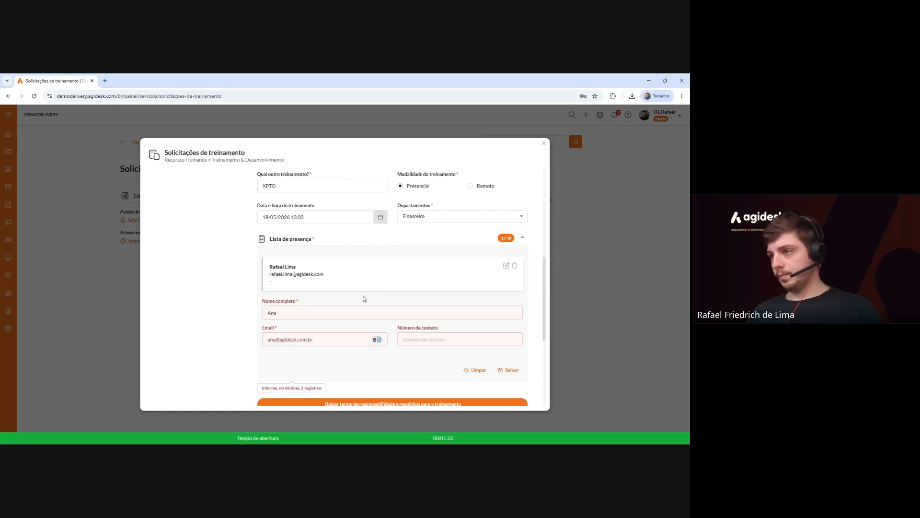
left_click(365, 299)
left_click(508, 370)
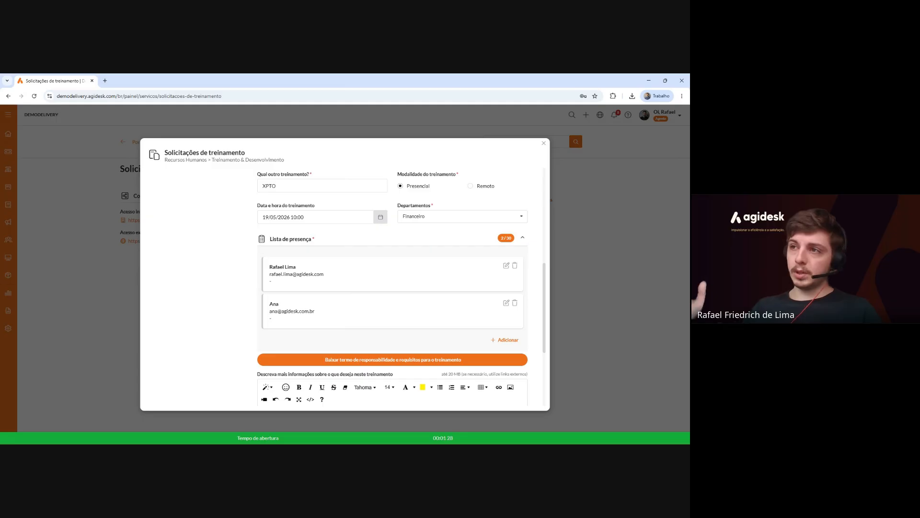
scroll(378, 300, "down", 2)
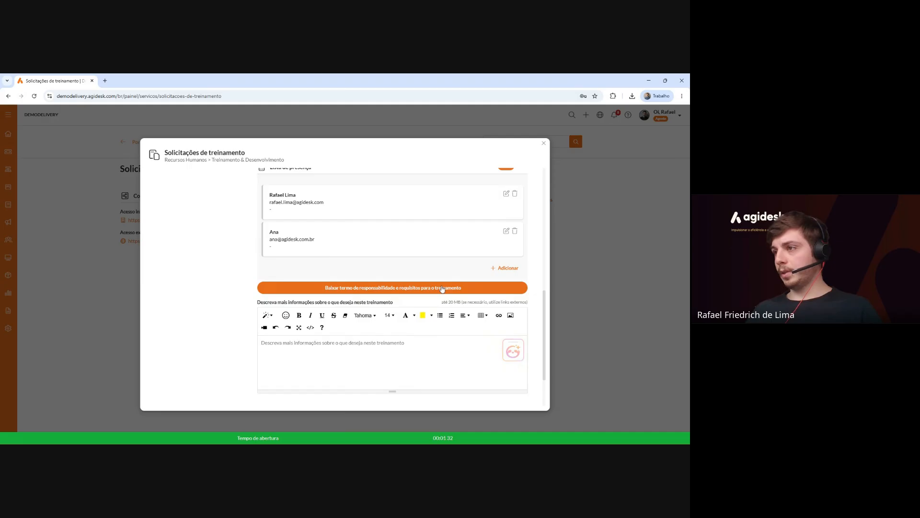
scroll(442, 288, "down", 2)
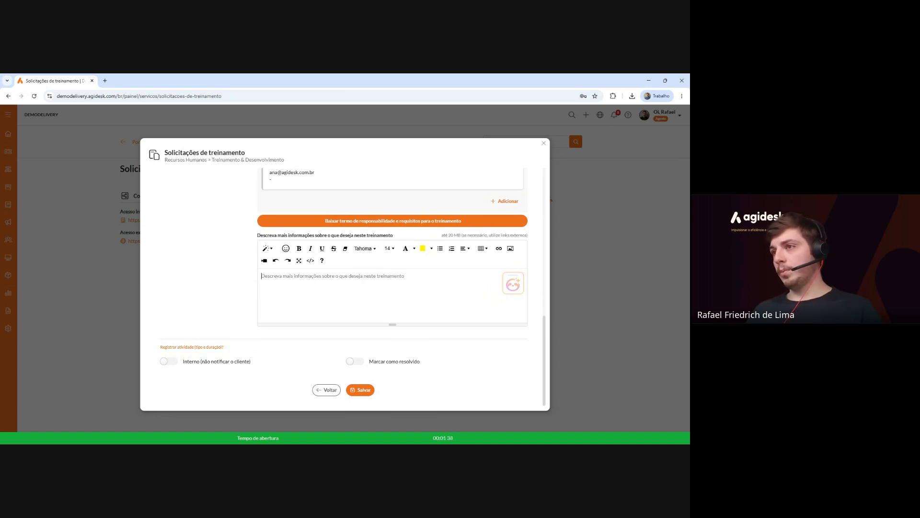
scroll(153, 244, "up", 10)
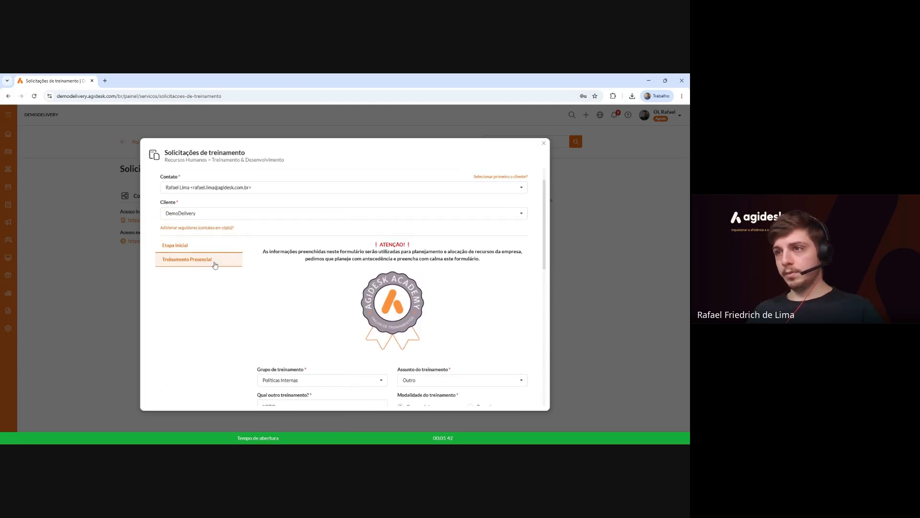
In the Treinamento Presencial step, enter CEP 90240-200 so the street auto-fills.
left_click(214, 265)
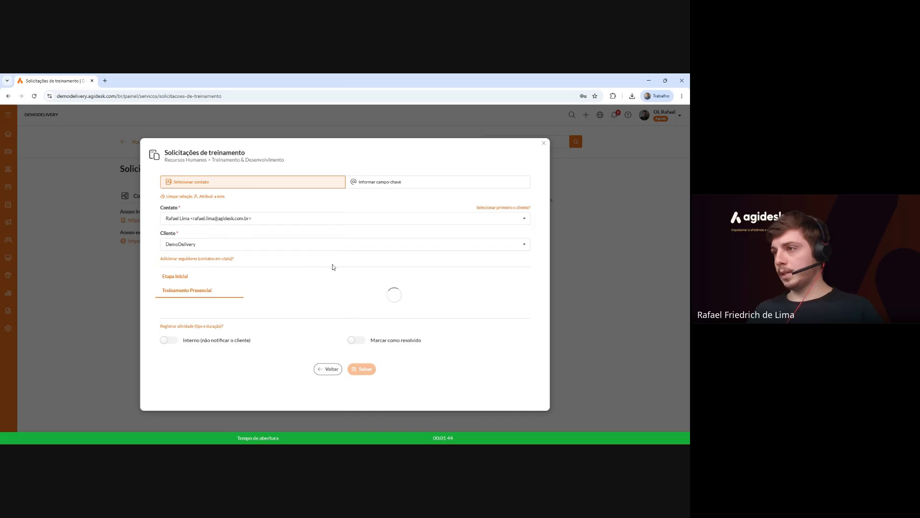
scroll(333, 266, "down", 1)
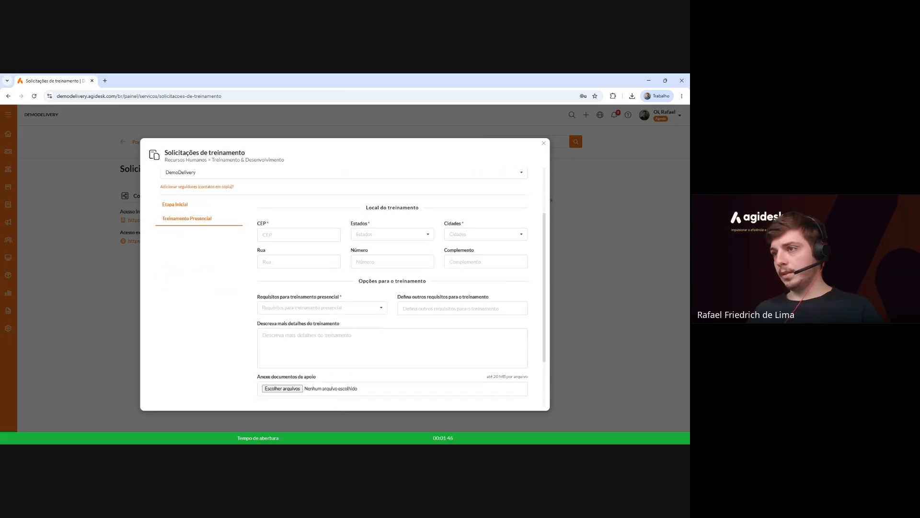
scroll(334, 262, "down", 1)
scroll(334, 262, "up", 1)
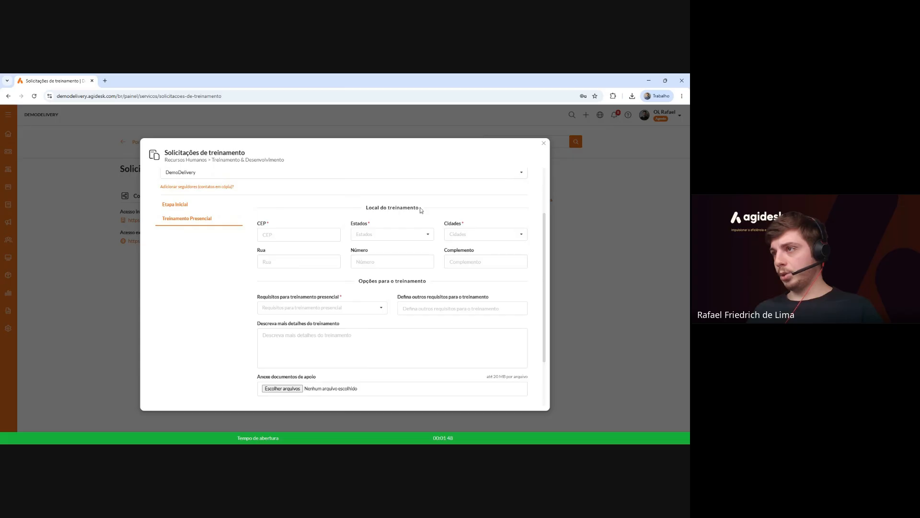
left_click(297, 235)
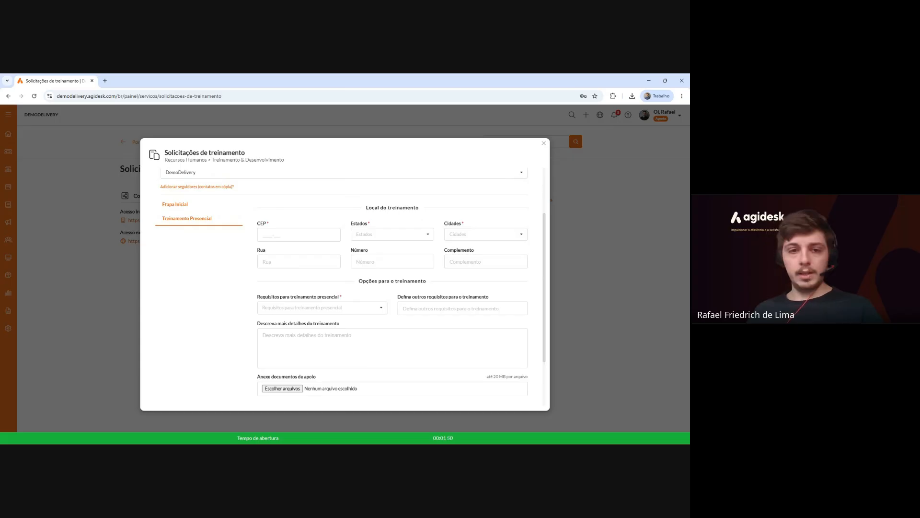
type("90")
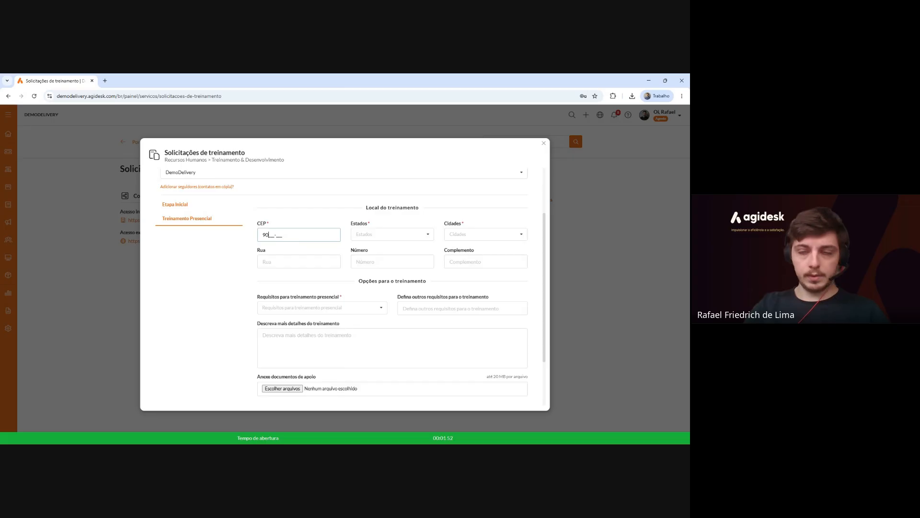
type("240-200")
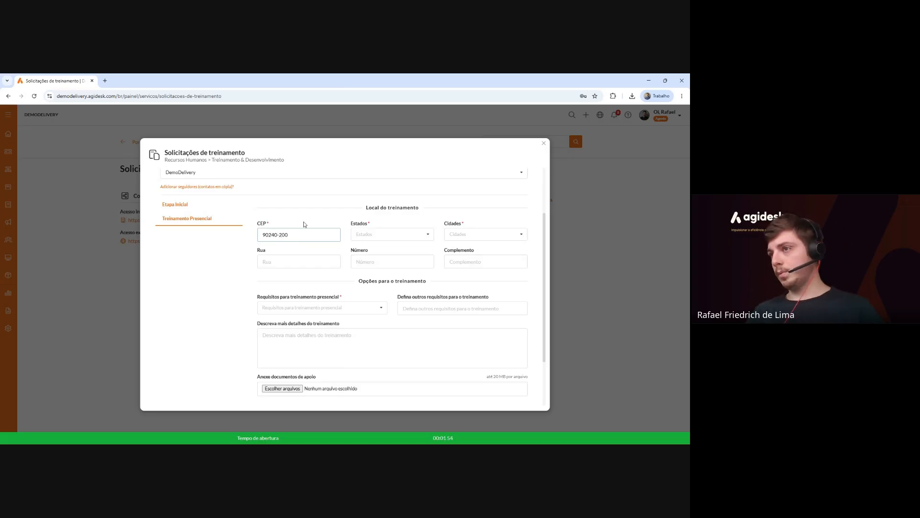
left_click(304, 225)
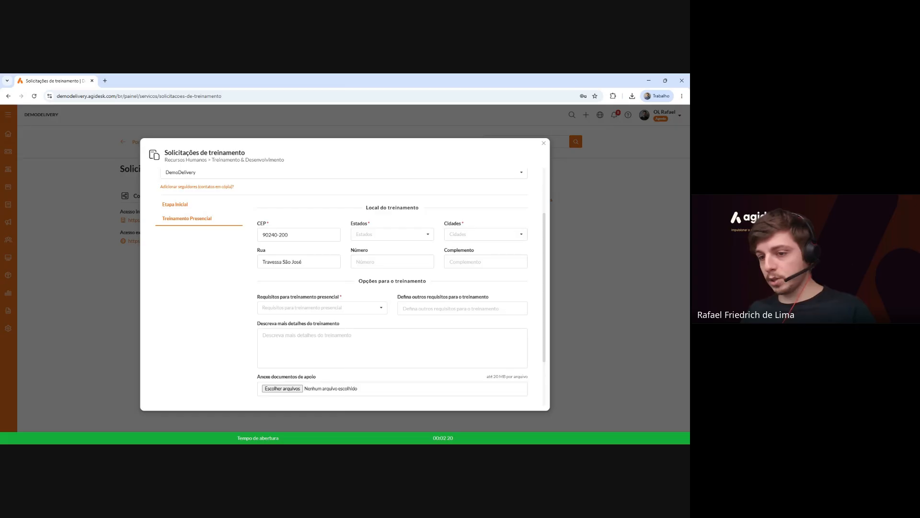
Select state Rio Grande do Sul and city Porto Alegre for the training location.
left_click(414, 236)
type("rio gran")
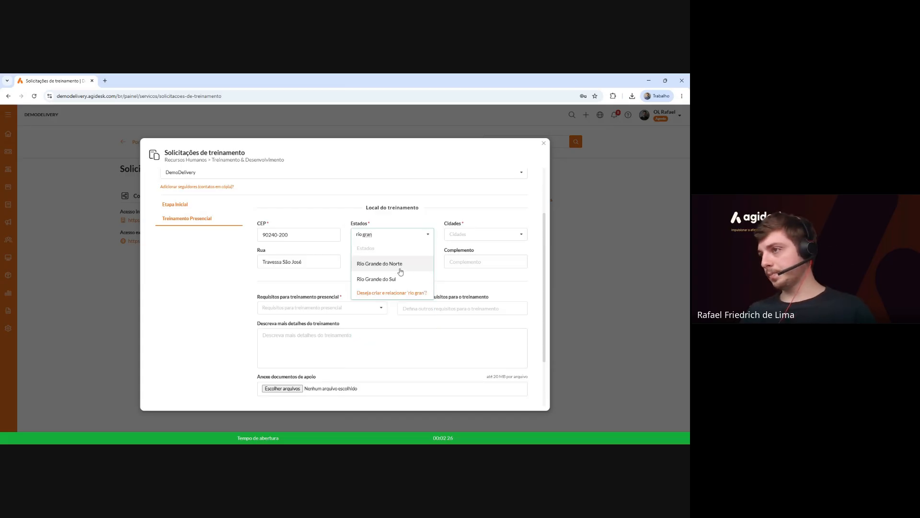
left_click(402, 278)
left_click(480, 234)
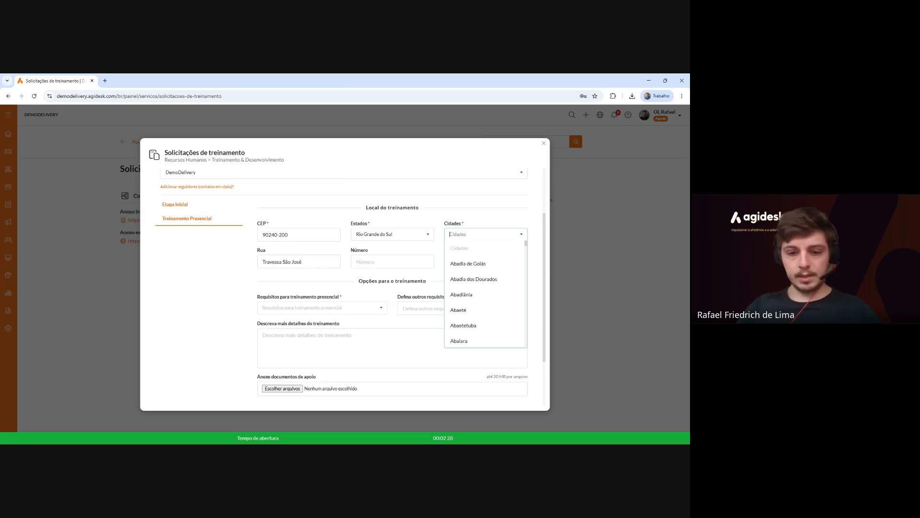
type("porto")
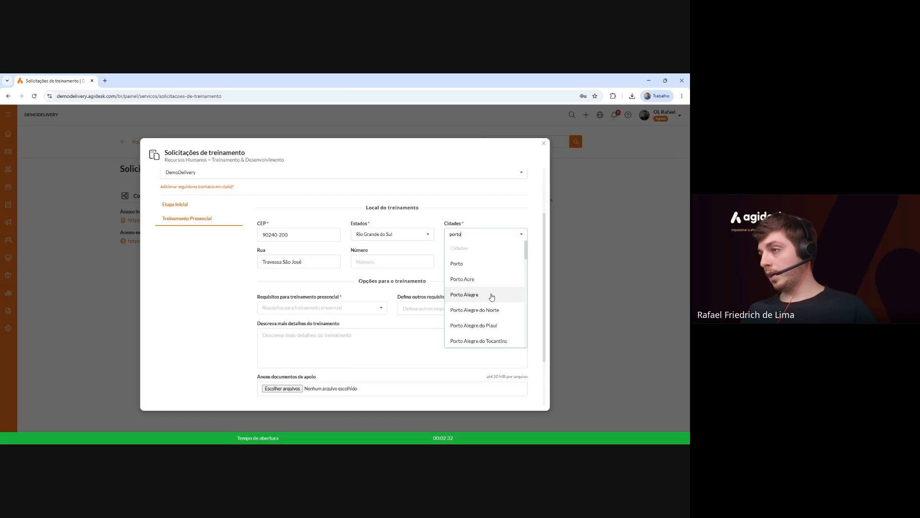
left_click(491, 295)
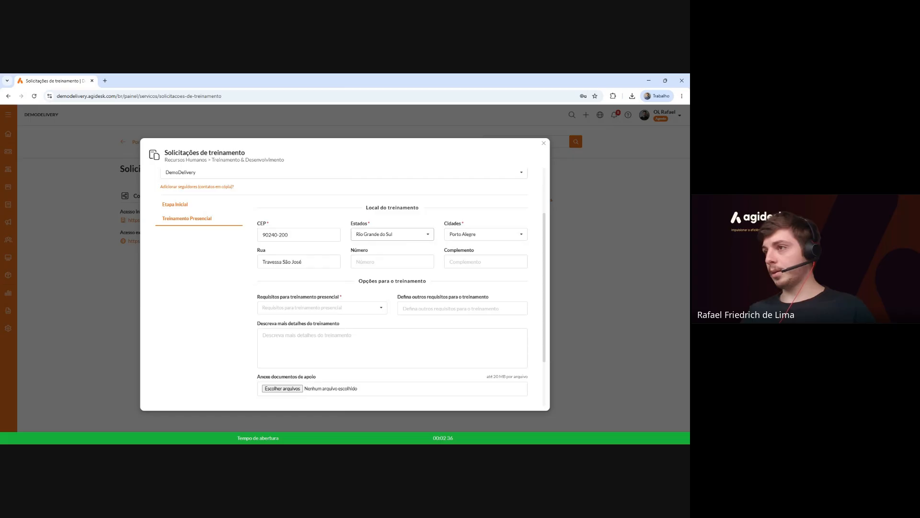
left_click(392, 261)
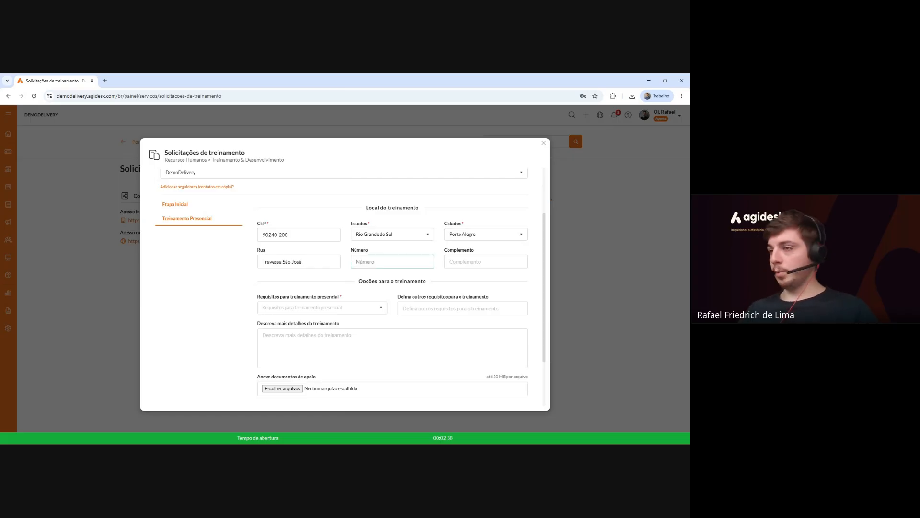
Add Coffe Break and Outros as training requirements, describing Outros as 'Exemplo'.
scroll(387, 267, "down", 1)
left_click(331, 272)
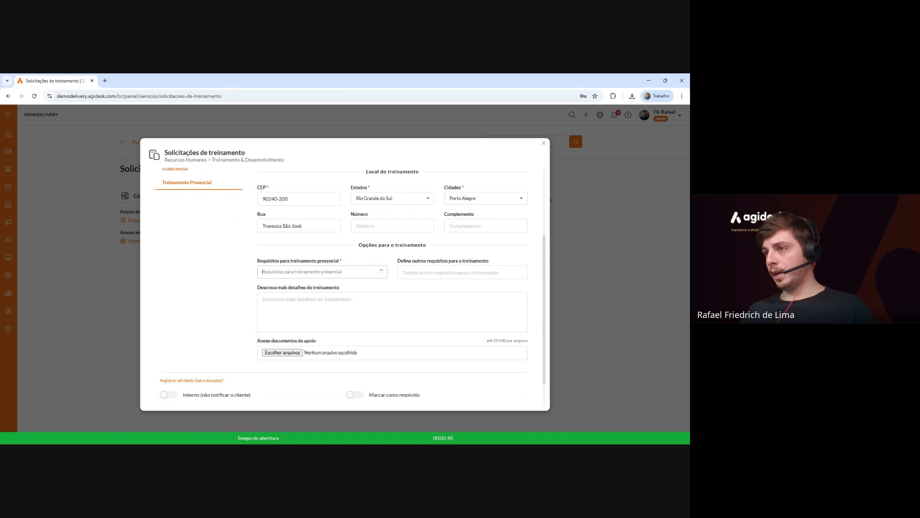
left_click(290, 309)
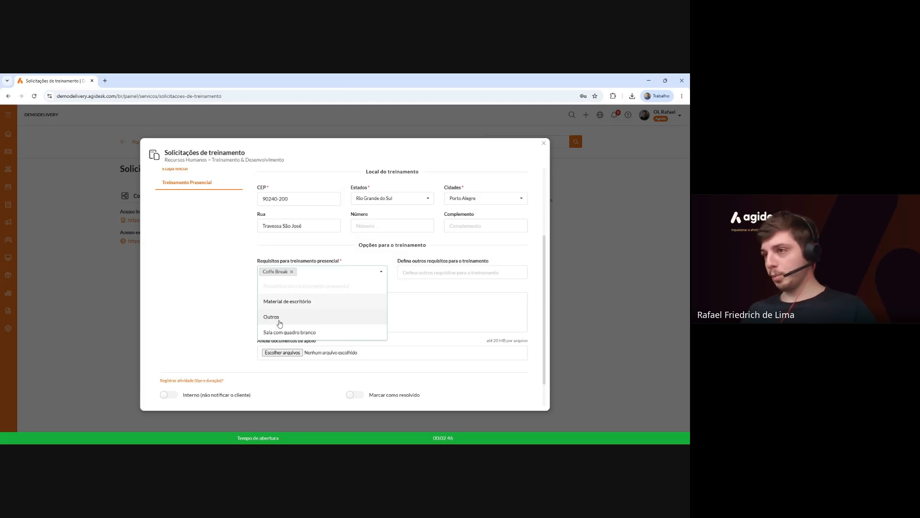
left_click(345, 316)
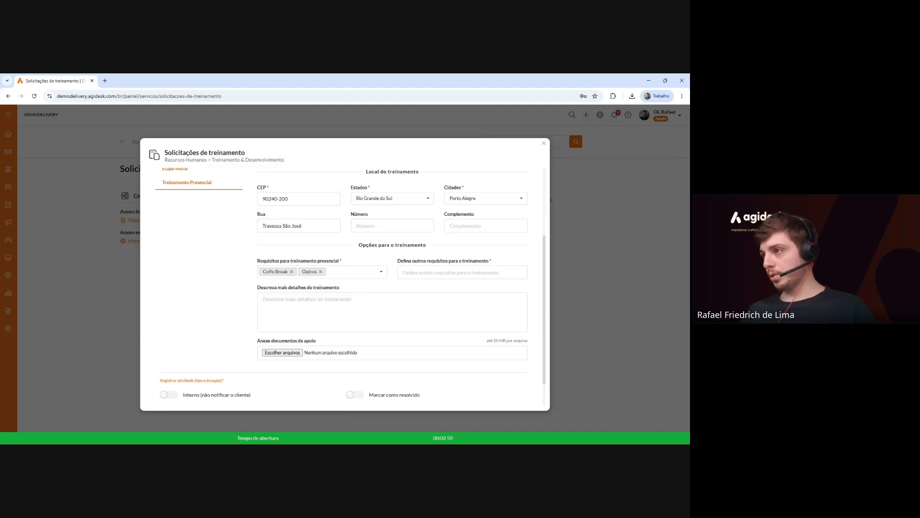
left_click(321, 271)
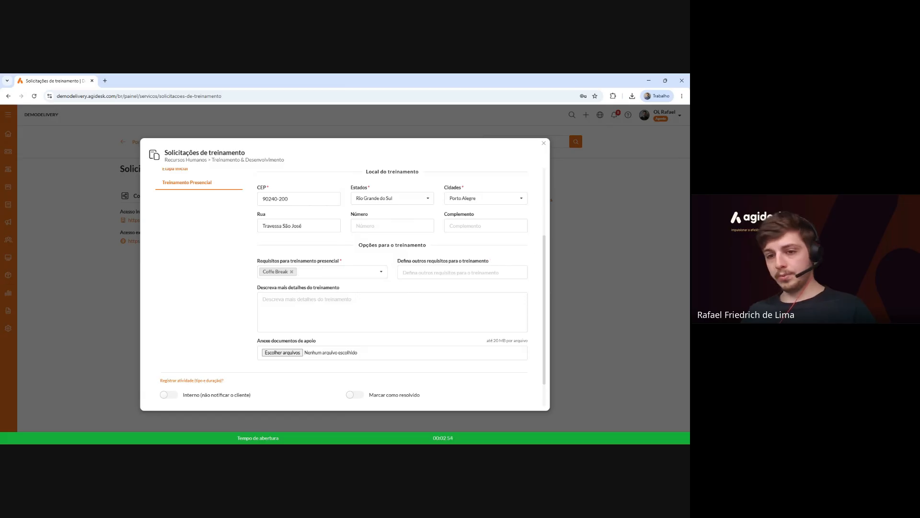
left_click(333, 272)
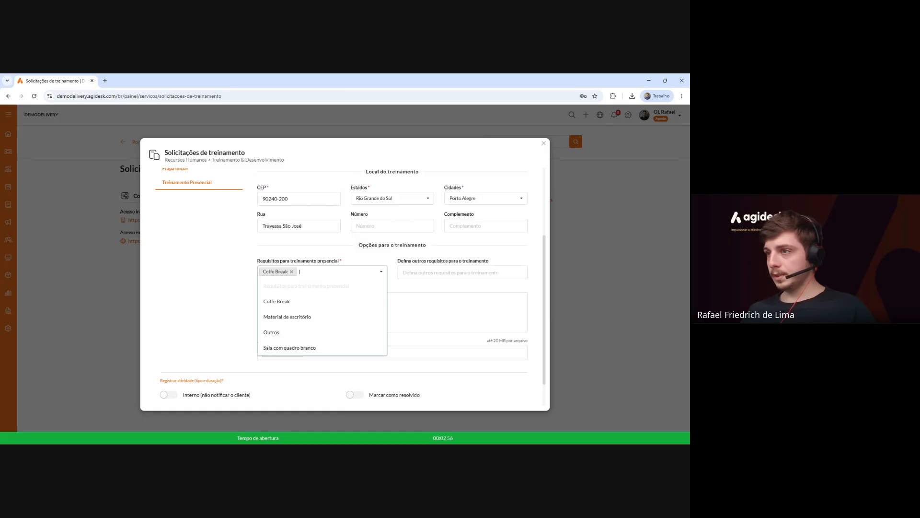
left_click(321, 337)
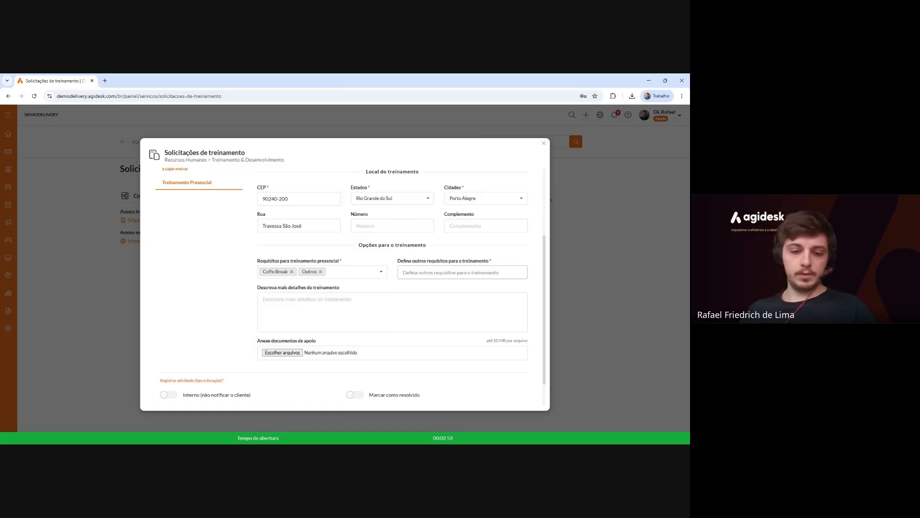
type("Exemplo")
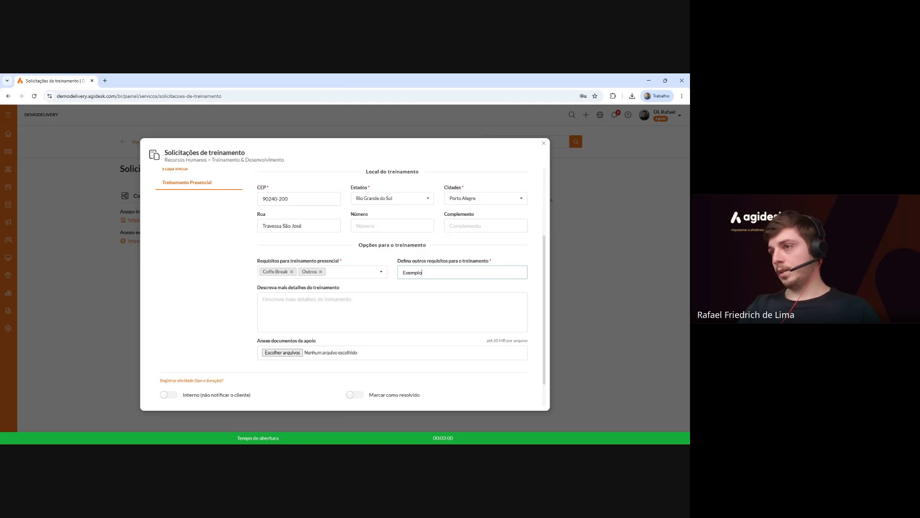
left_click(296, 302)
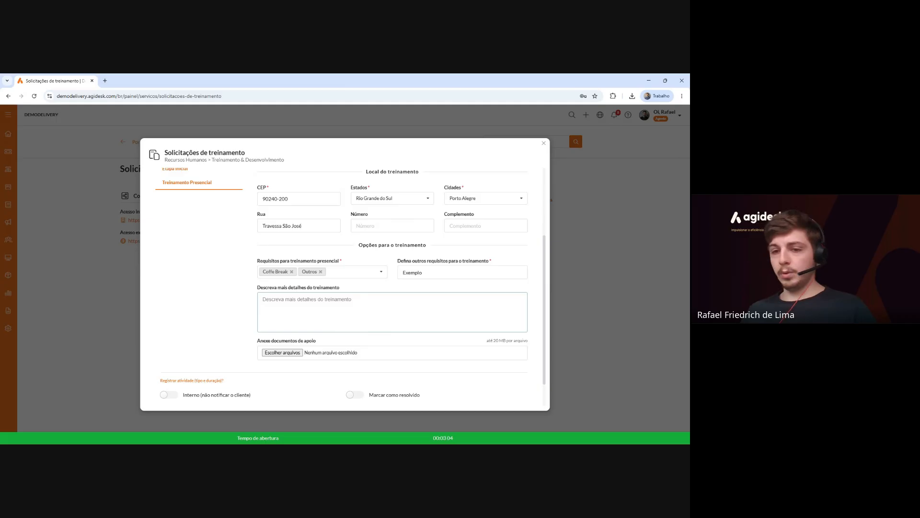
Attach Exemplo de termo.pdf as a supporting document and submit the request.
left_click(287, 352)
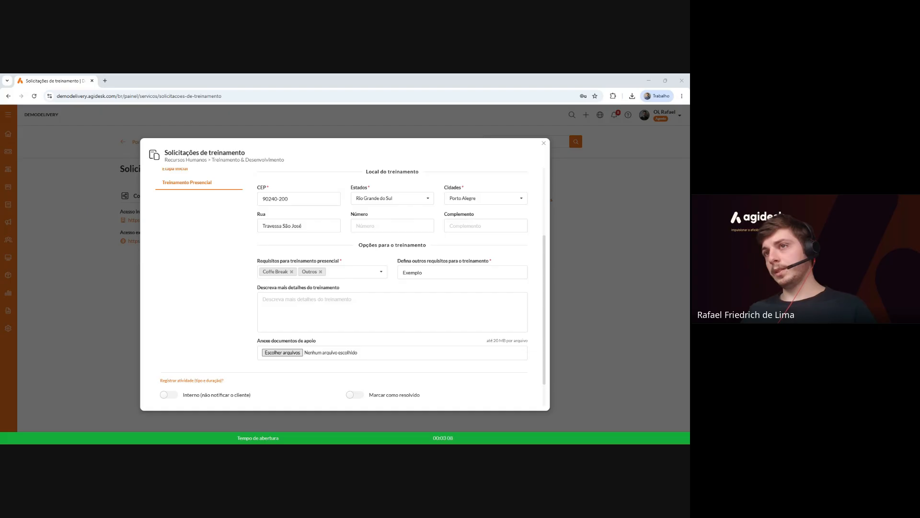
key("Return")
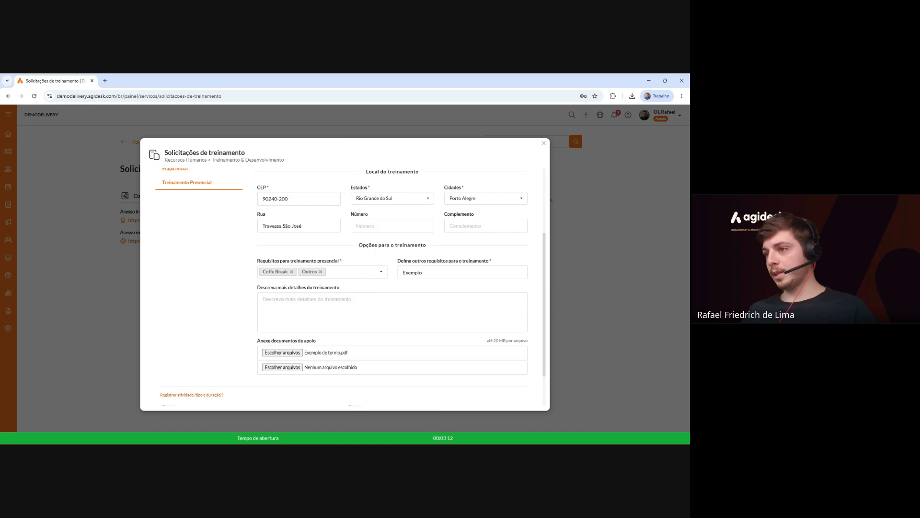
scroll(319, 317, "down", 1)
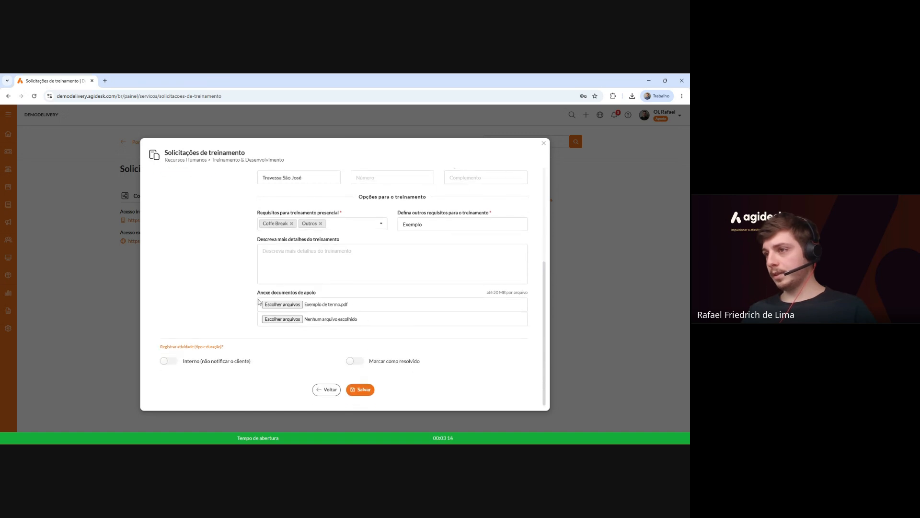
left_click(362, 389)
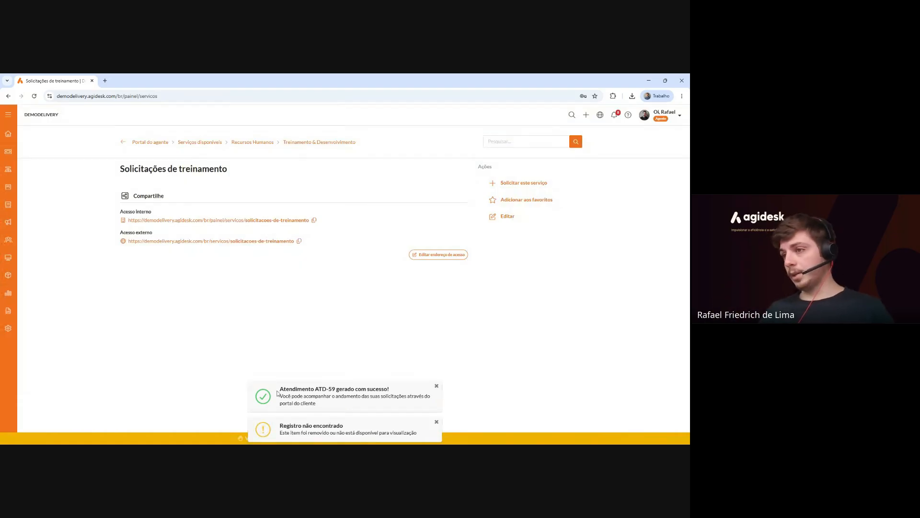
Dismiss the 'Registro não encontrado' and ticket-created notices.
left_click_drag(283, 388, 382, 389)
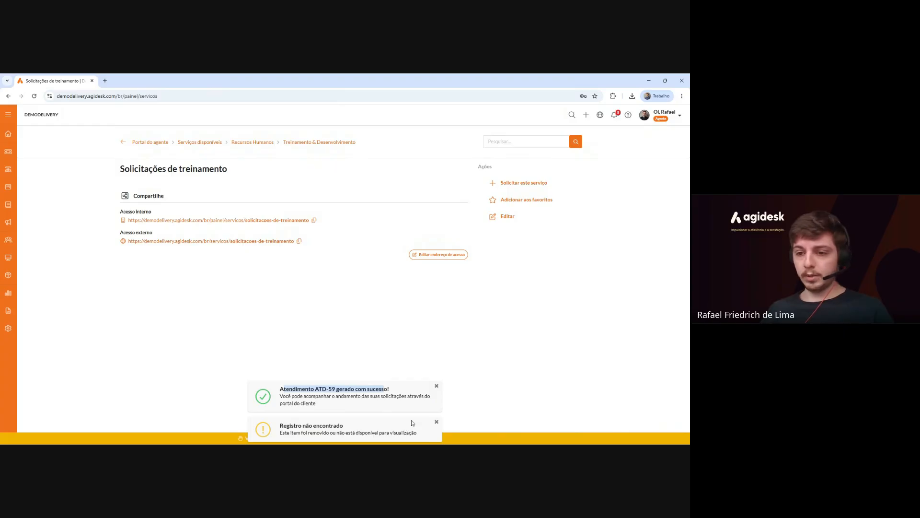
left_click(436, 422)
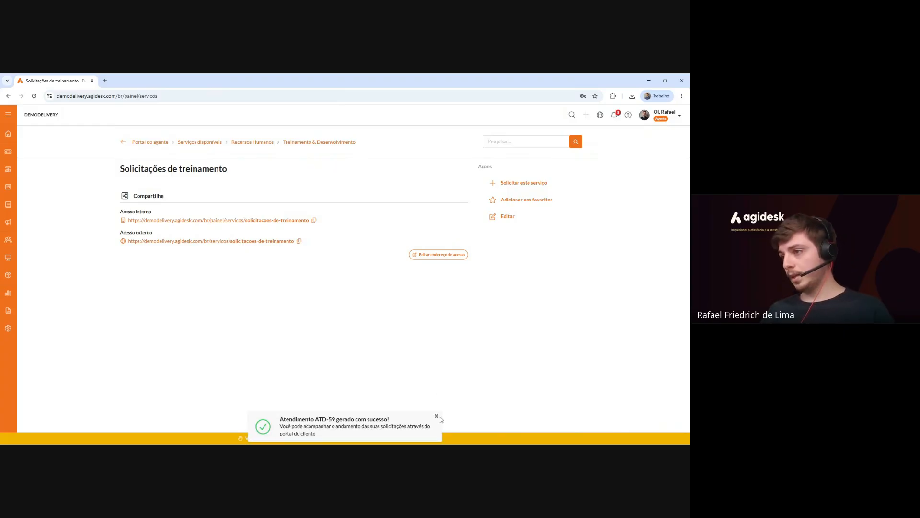
left_click(436, 417)
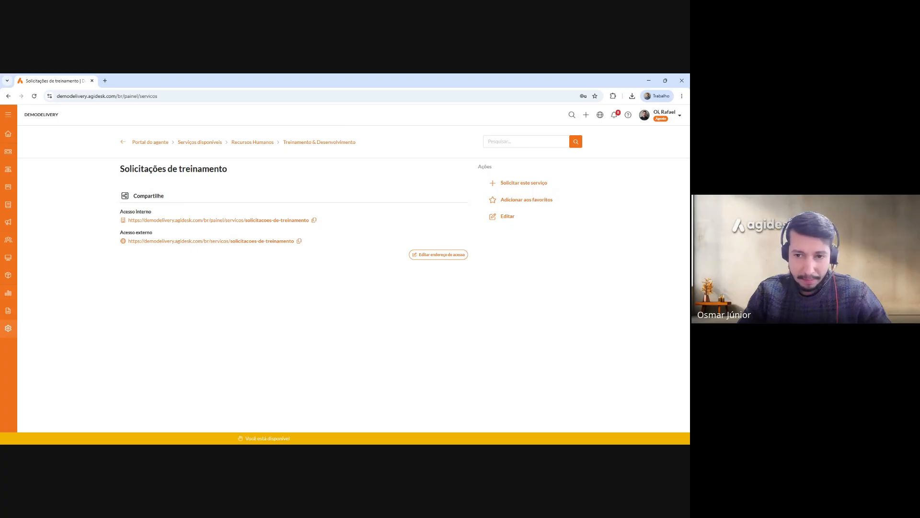
Open Configurações and go to Regras de automações under Operação to view the 8 existing rules.
left_click(8, 330)
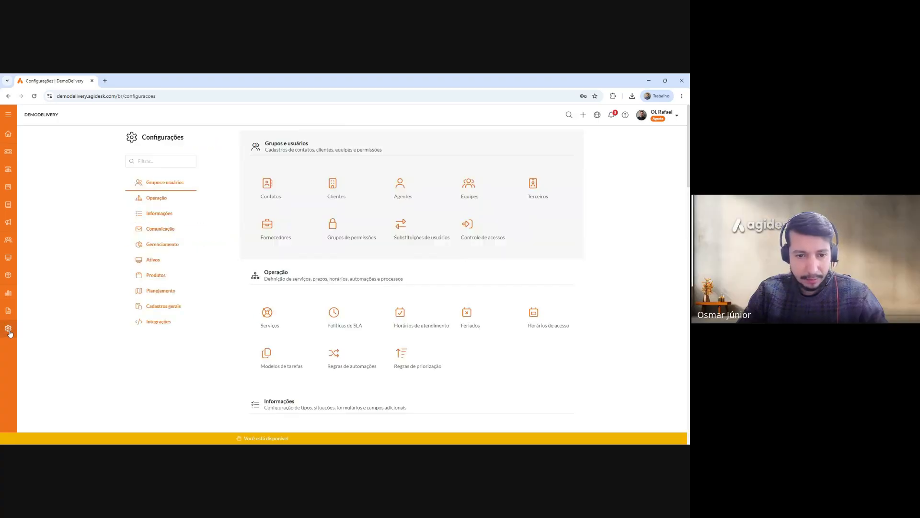
left_click(9, 116)
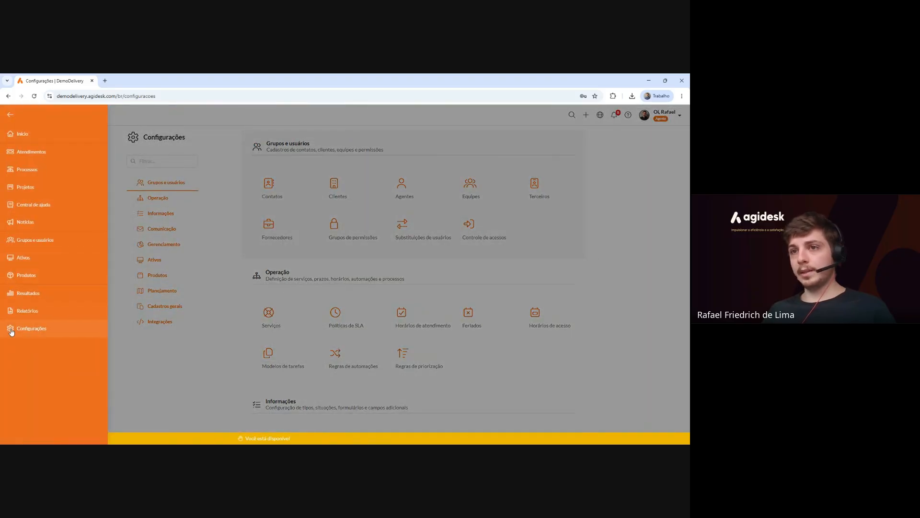
left_click(11, 331)
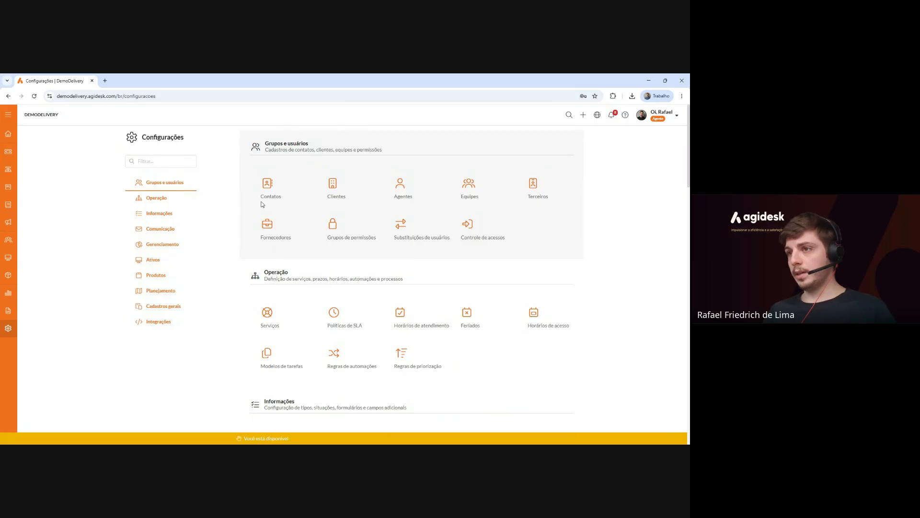
double_click(268, 271)
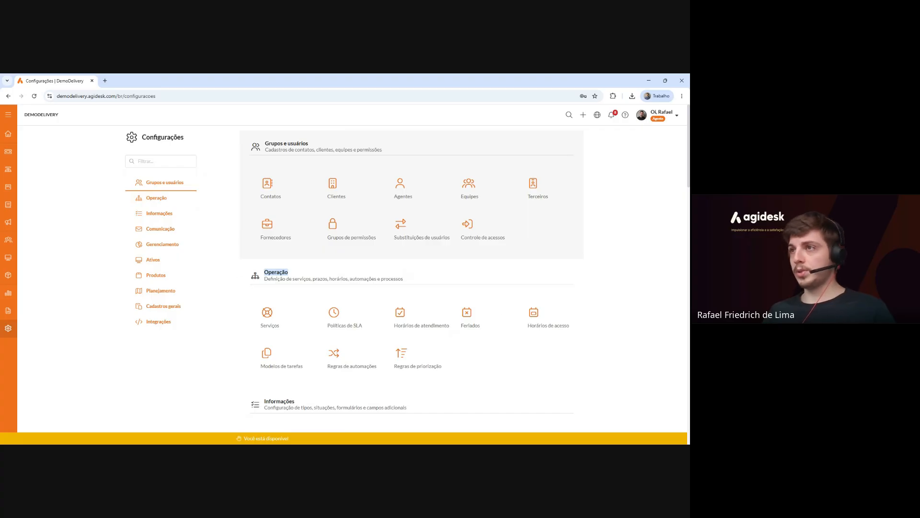
left_click(339, 363)
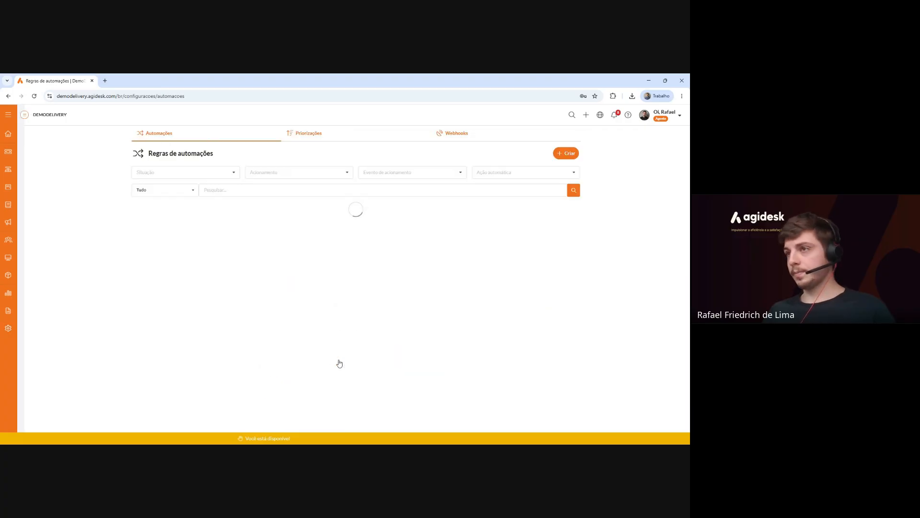
scroll(295, 229, "down", 1)
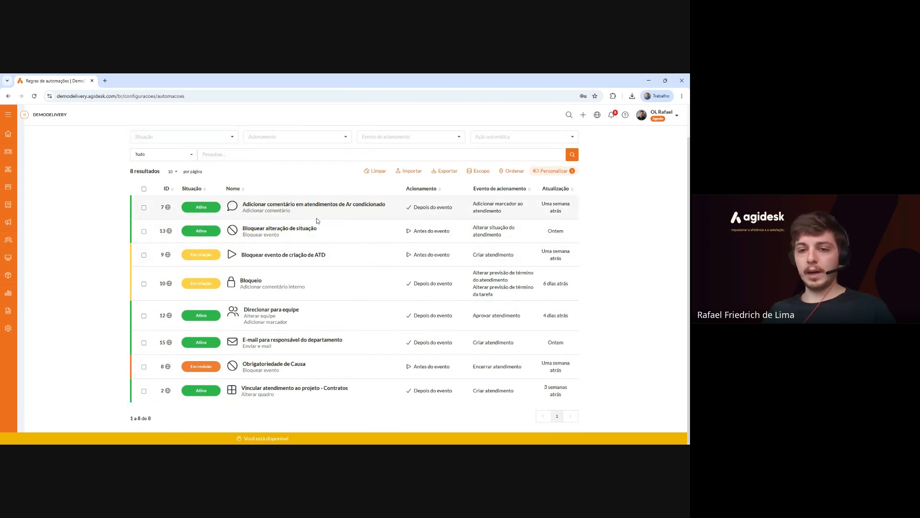
scroll(317, 221, "up", 1)
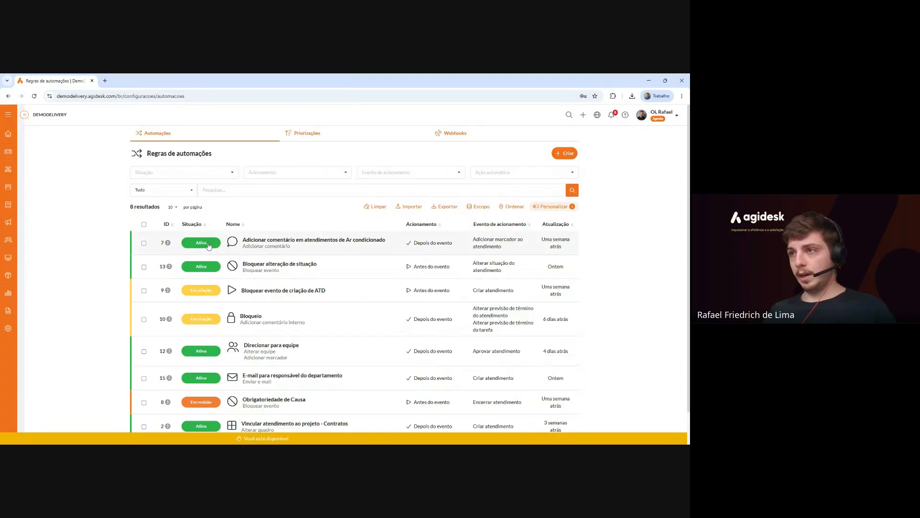
scroll(208, 246, "down", 1)
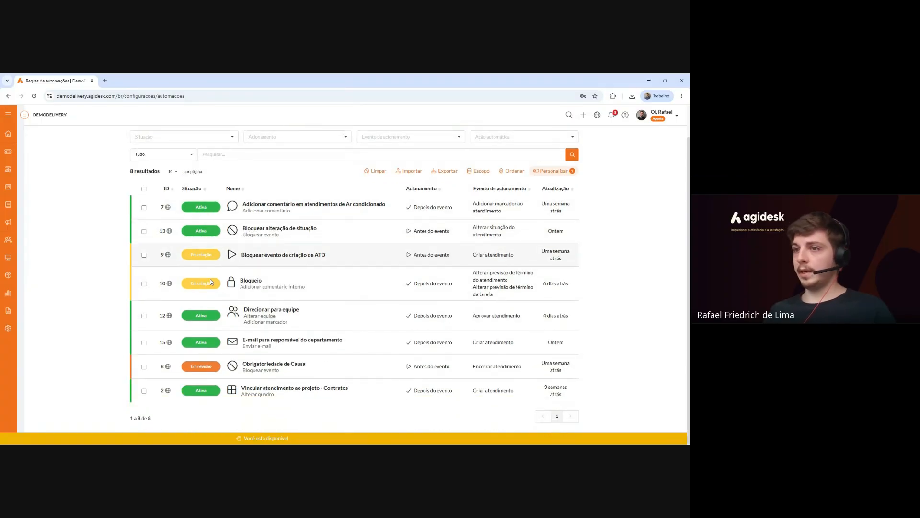
scroll(219, 372, "up", 1)
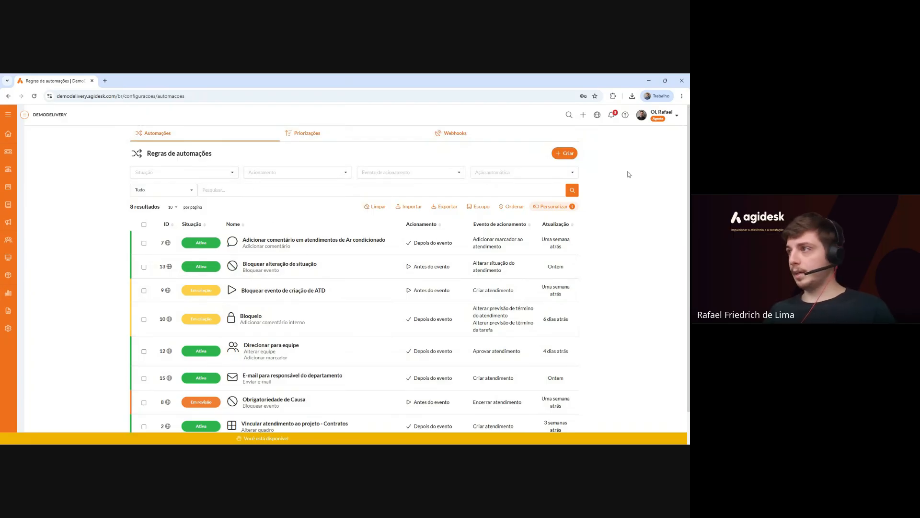
Create rule 'Atendimento aguardando retorno' on Tarefas e atendimentos, triggered Com base no tempo, and save.
left_click(568, 154)
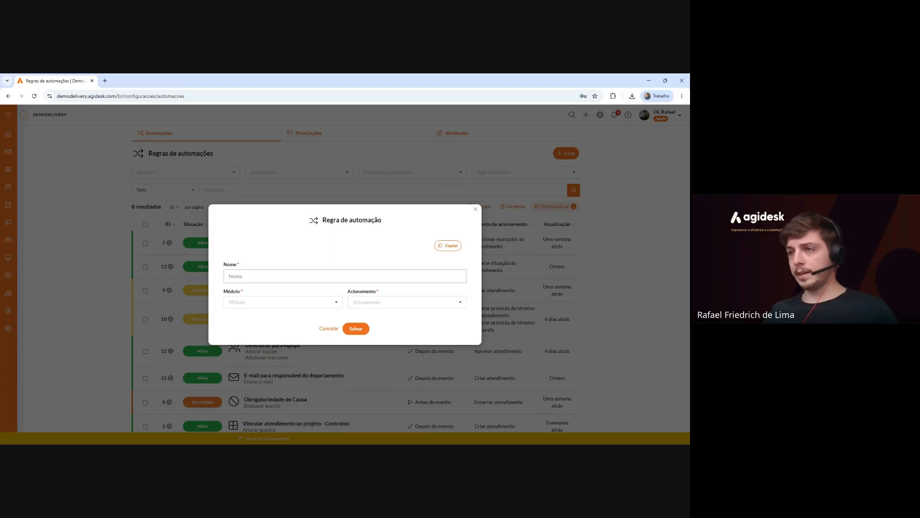
type("Ateni")
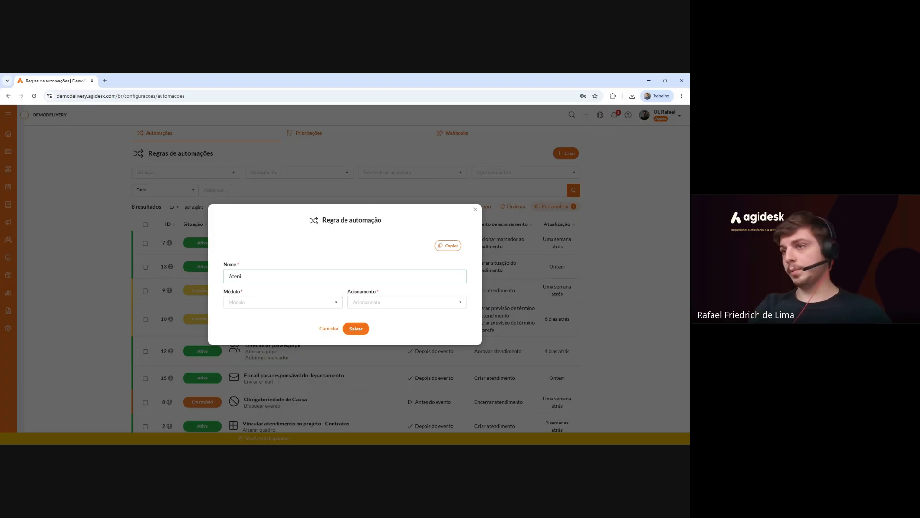
key("BackSpace")
type("dimento Aguar")
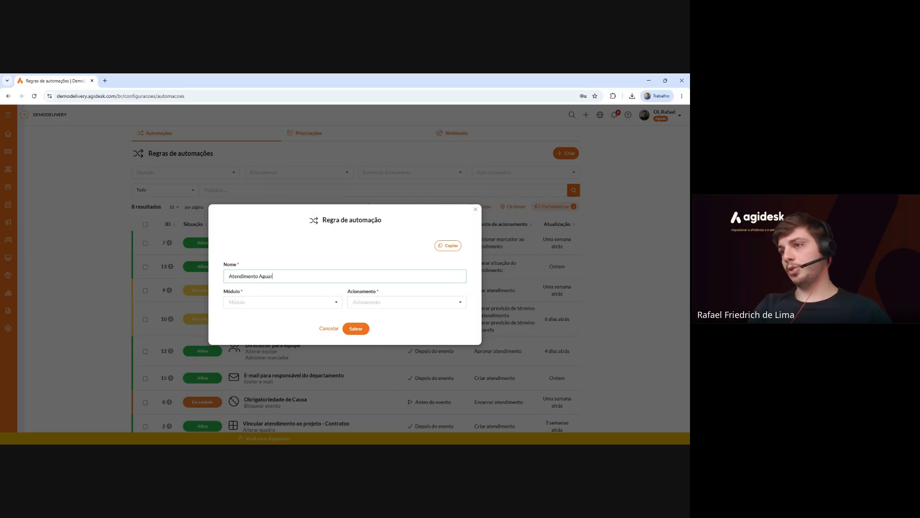
key("BackSpace")
key("BackSpace")
key("BackSpace")
type("aguardando retorno")
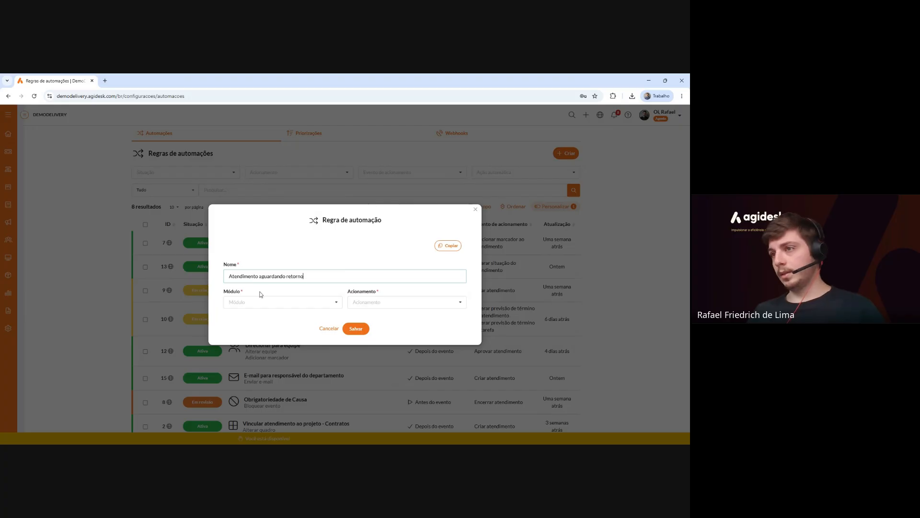
left_click(262, 299)
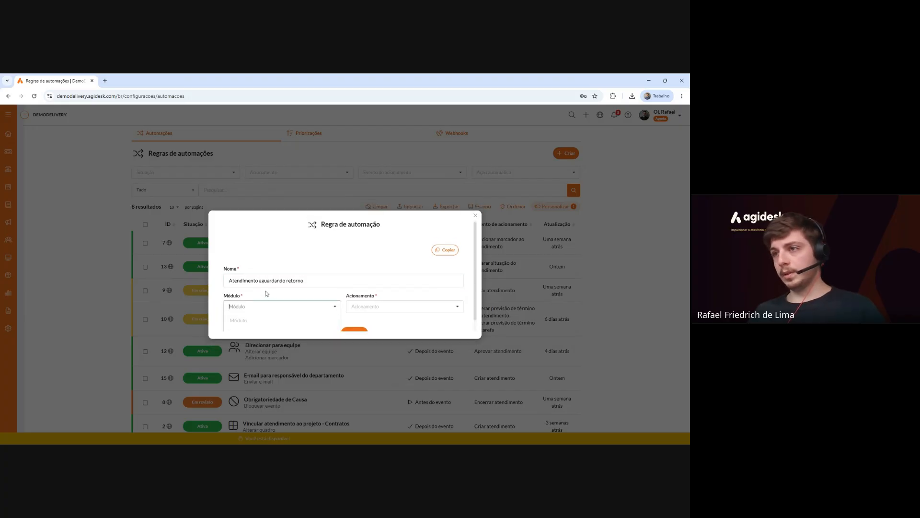
left_click(254, 323)
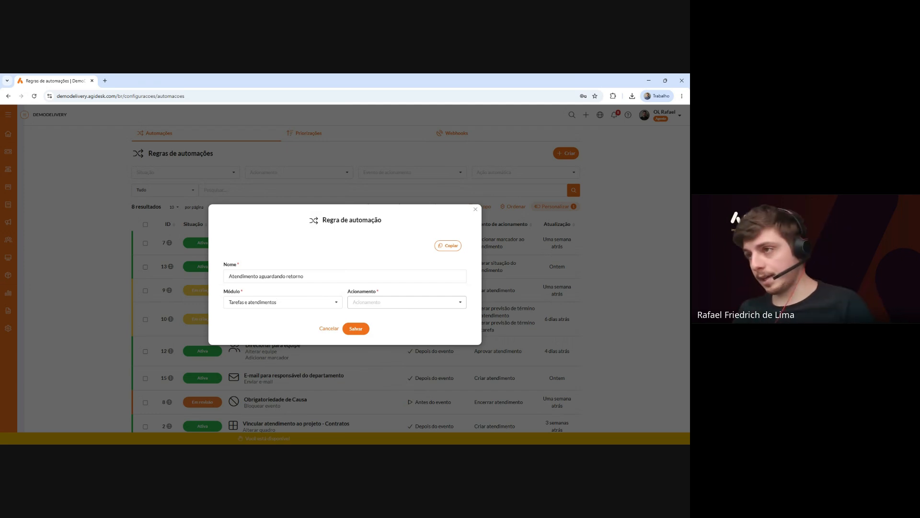
left_click(409, 302)
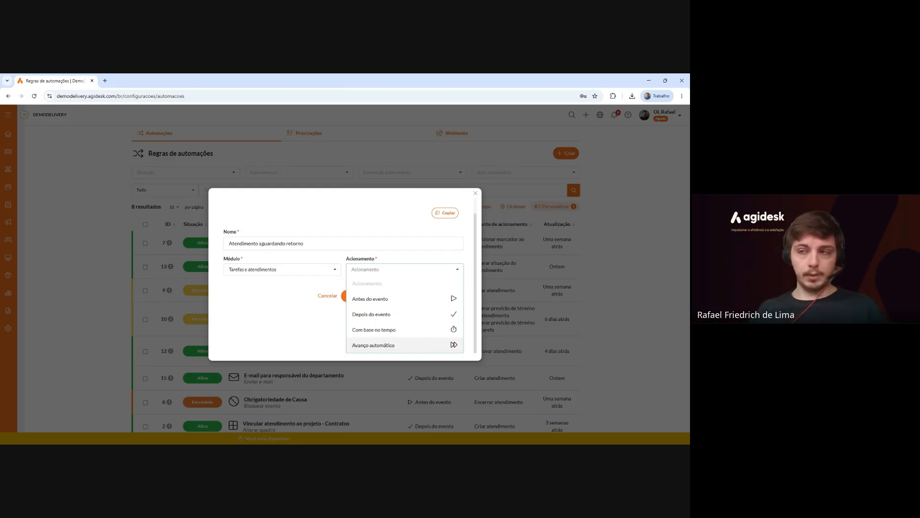
left_click(426, 330)
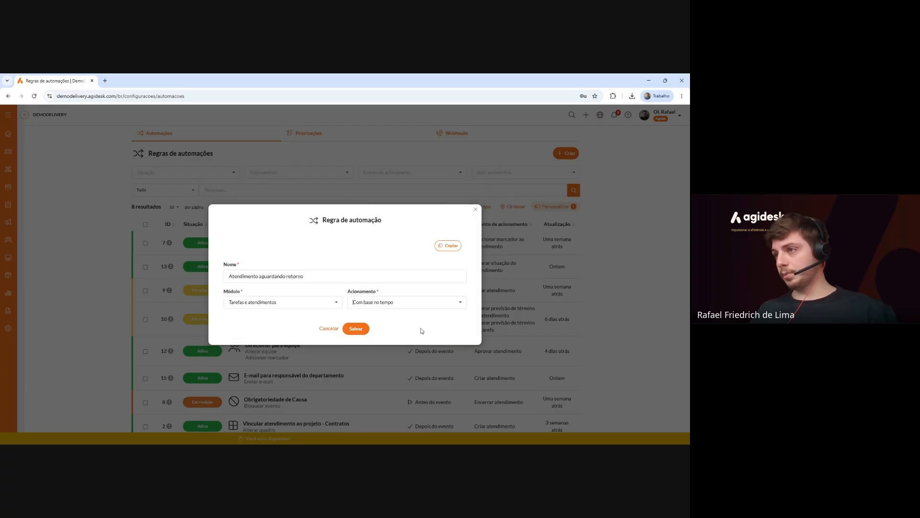
left_click(366, 333)
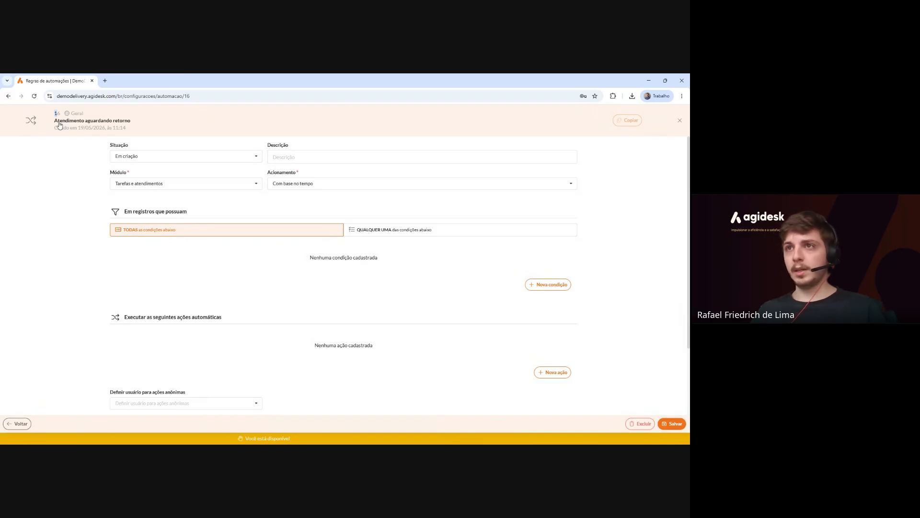
left_click(96, 122)
left_click(82, 192)
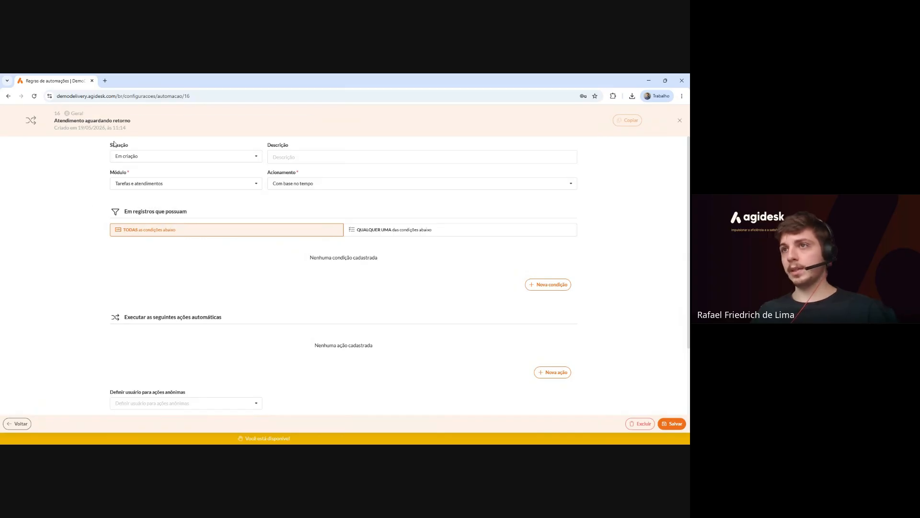
left_click_drag(110, 144, 122, 149)
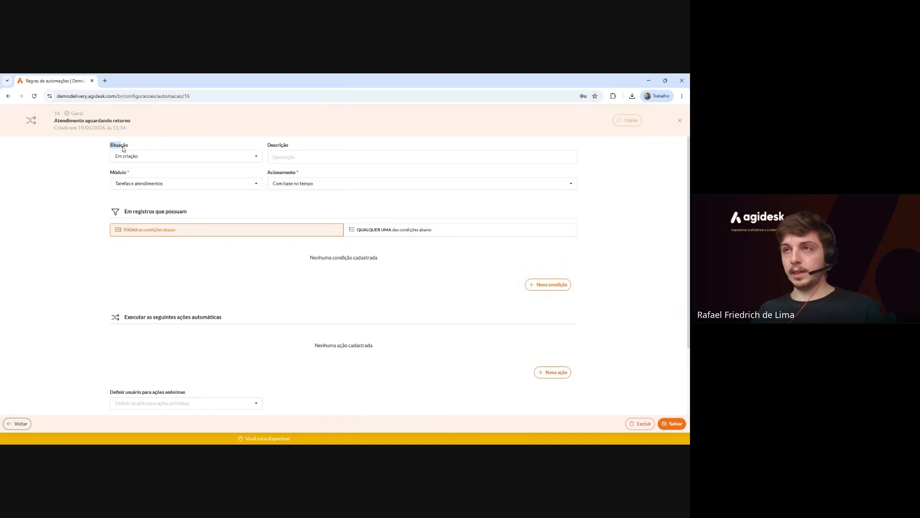
left_click(257, 157)
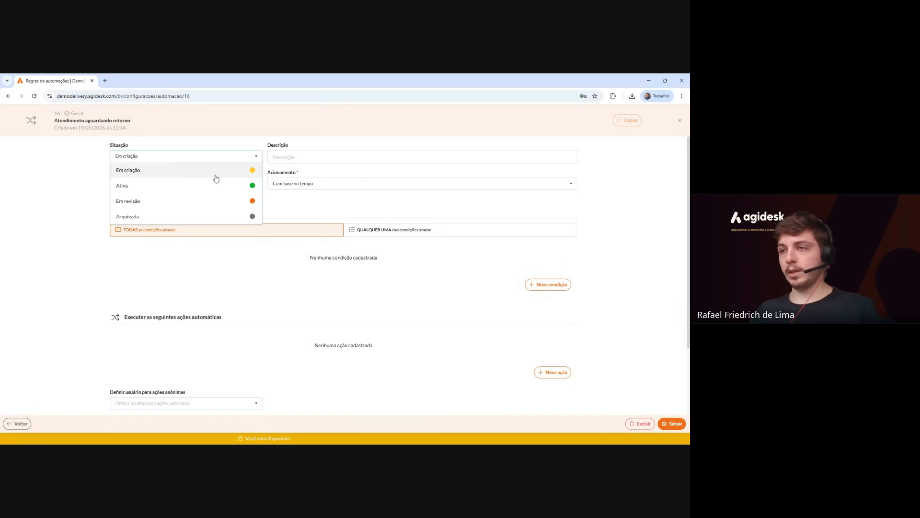
left_click(310, 210)
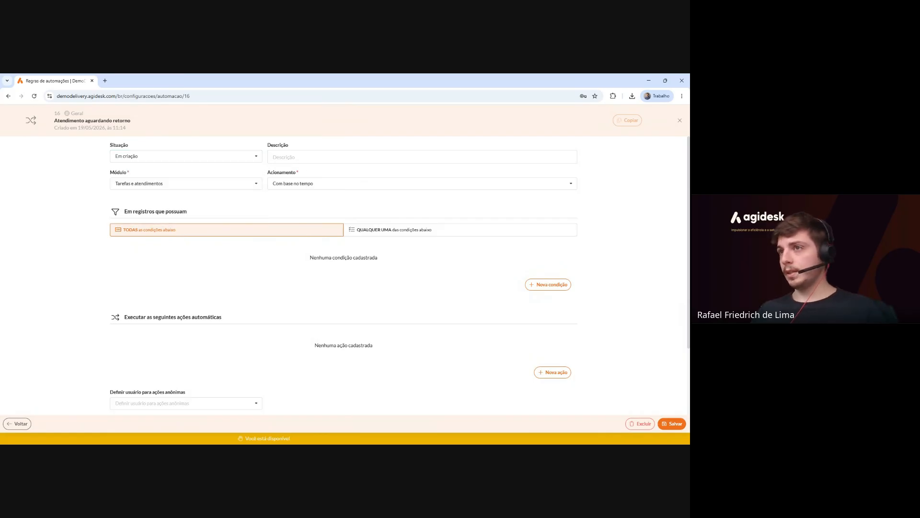
left_click(336, 157)
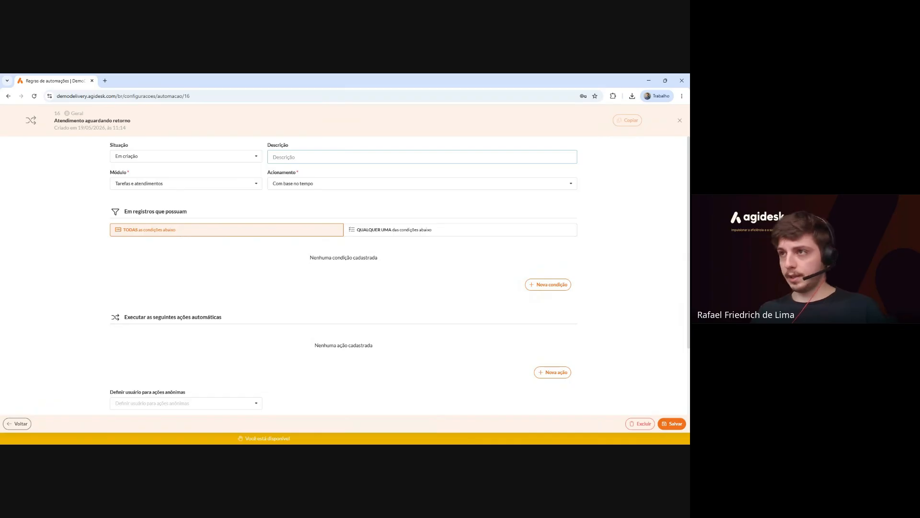
left_click(252, 198)
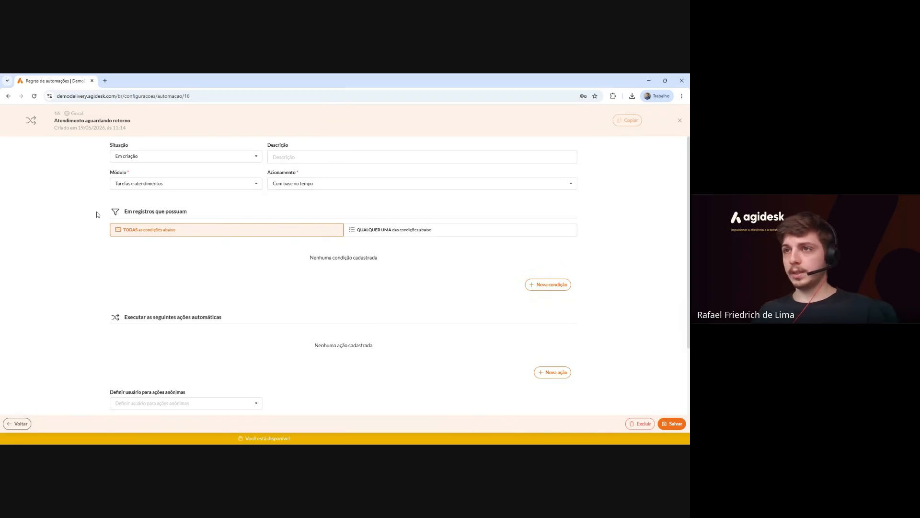
left_click_drag(202, 214, 120, 214)
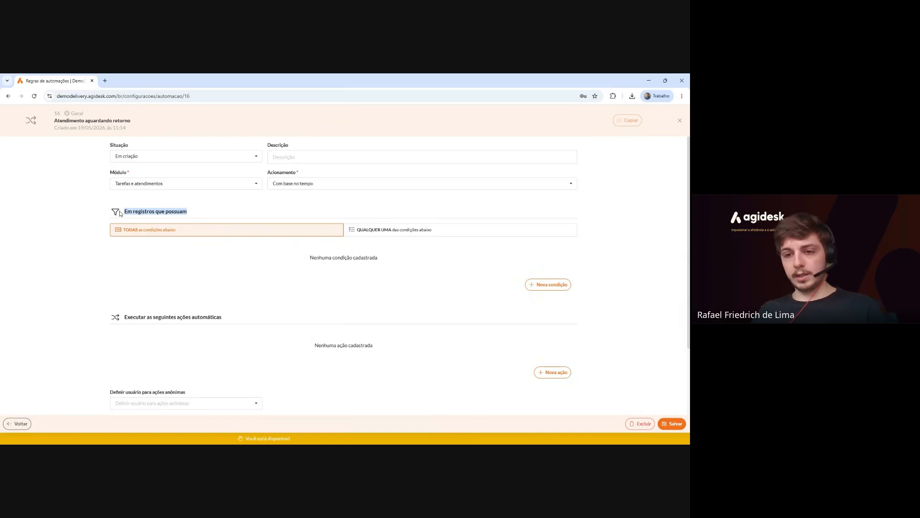
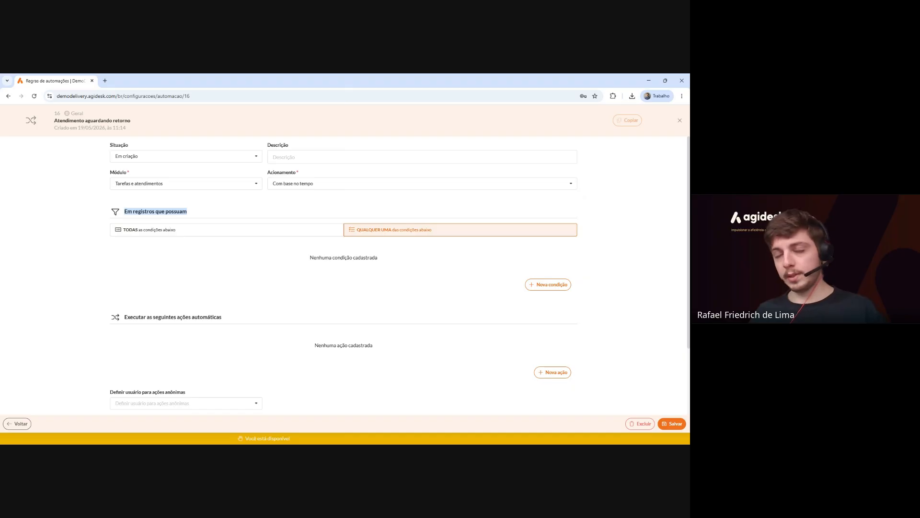
Switch condition matching between QUALQUER UMA and TODAS, leaving TODAS as condições abaixo selected.
left_click(317, 233)
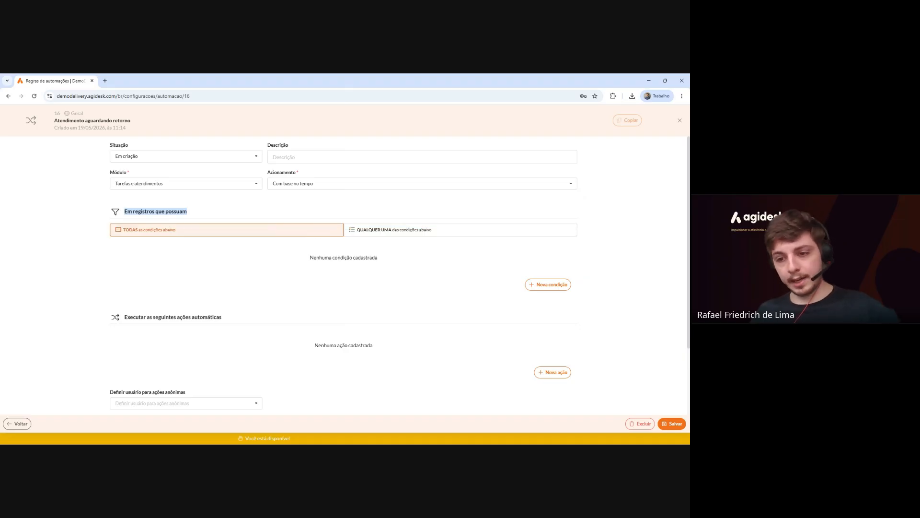
left_click(400, 234)
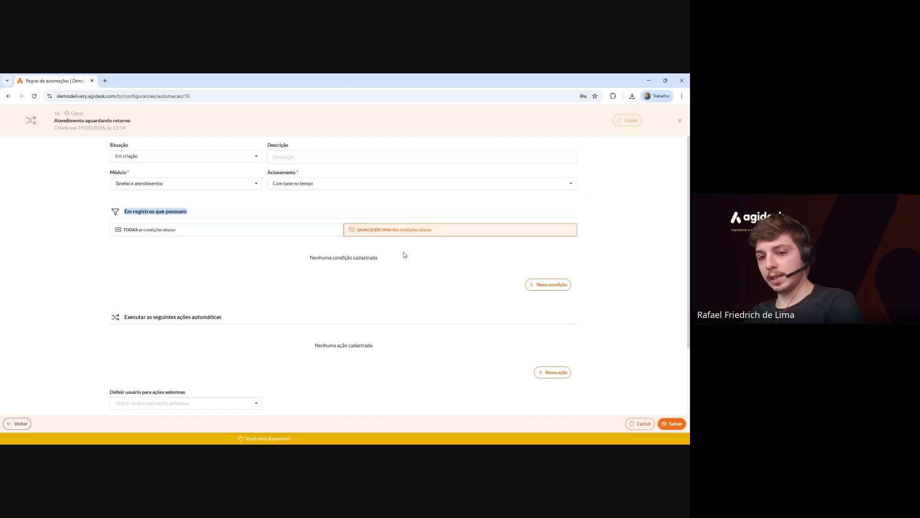
left_click_drag(377, 257, 321, 258)
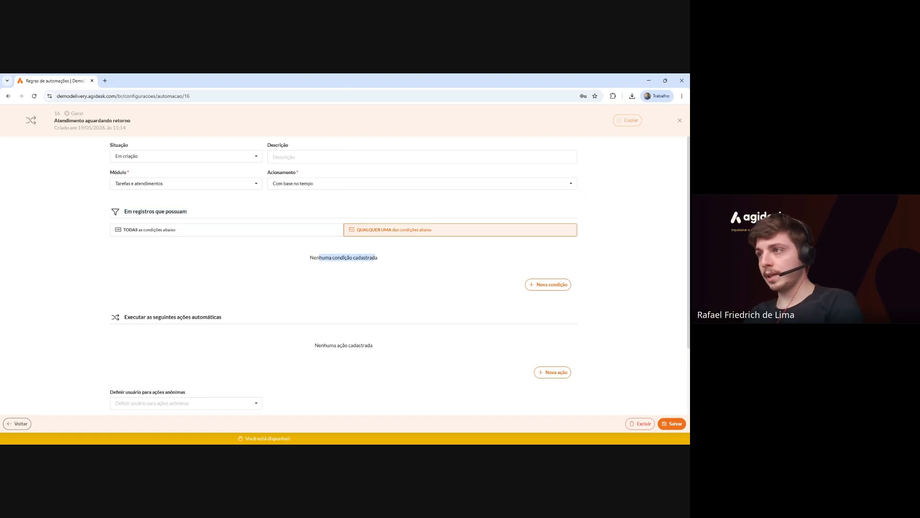
left_click(321, 229)
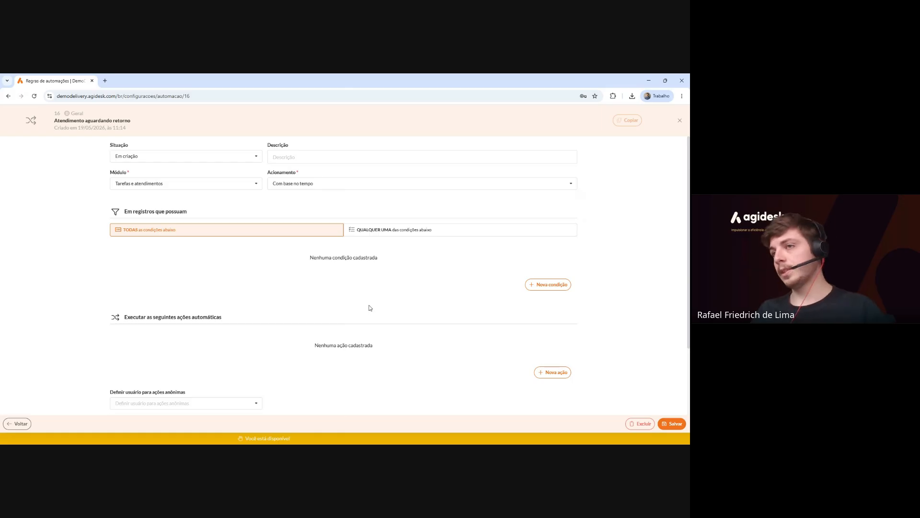
Add the condition Situação da tarefa É (ou era) (igual) Aguardando cliente.
left_click(552, 285)
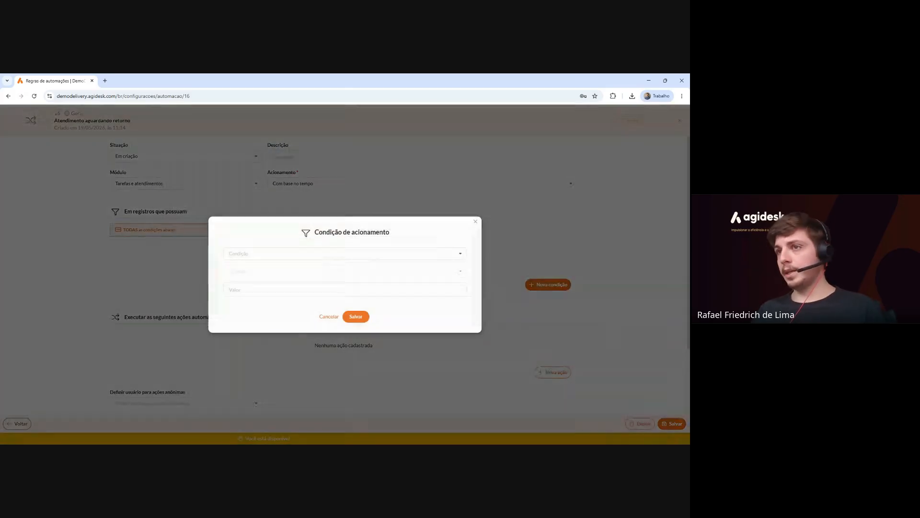
left_click(268, 254)
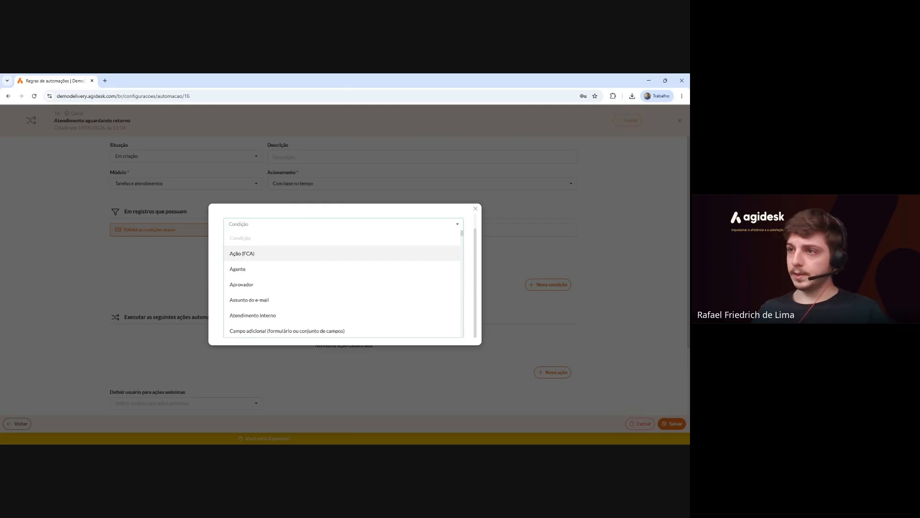
type("situação")
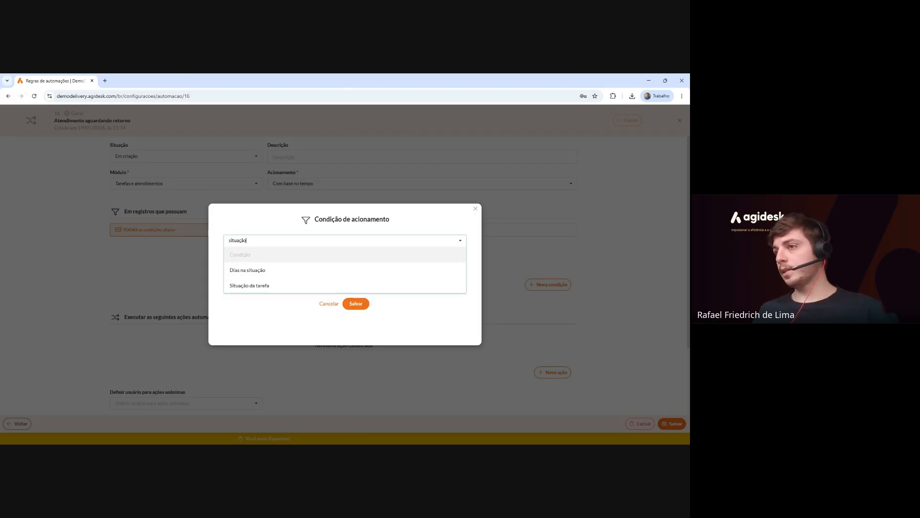
left_click(251, 291)
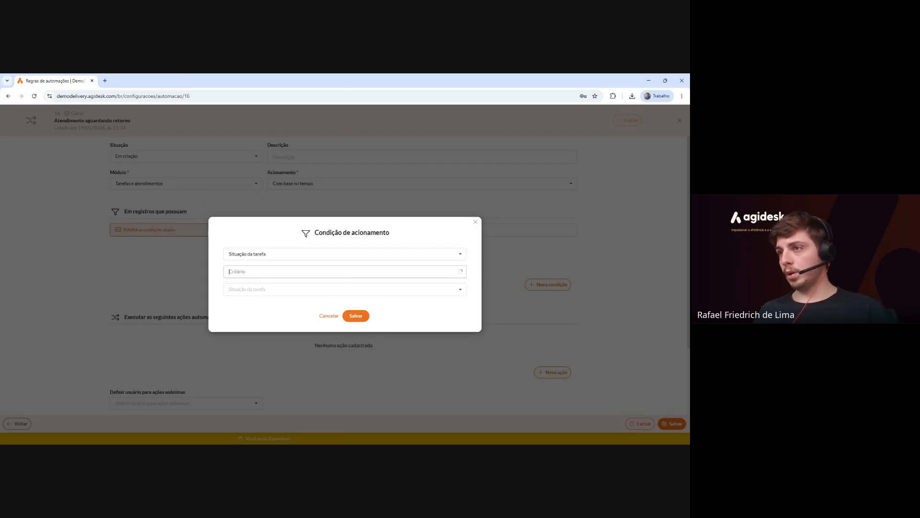
left_click(269, 271)
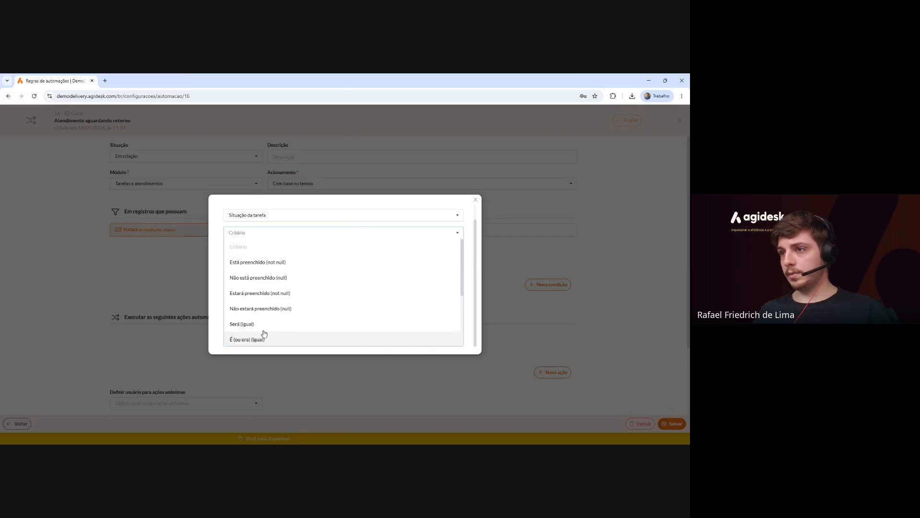
scroll(268, 311, "down", 1)
left_click(284, 308)
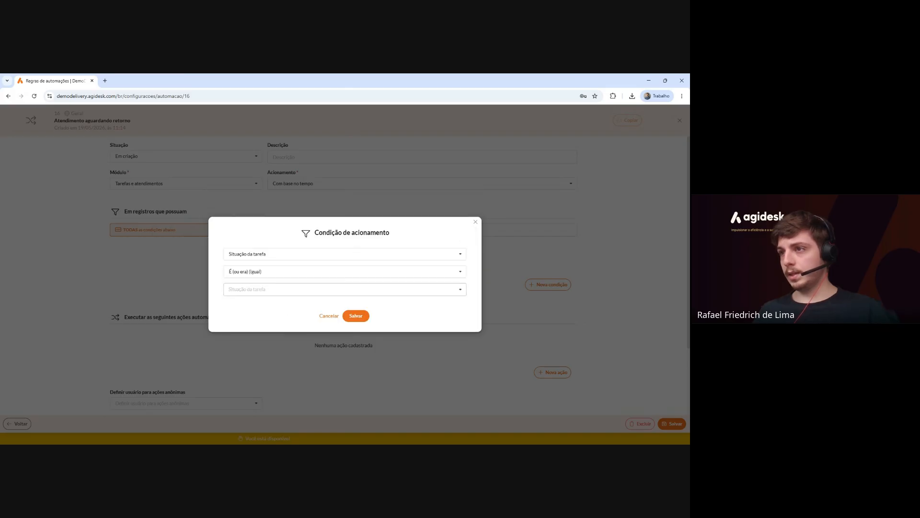
left_click(282, 290)
type("agua")
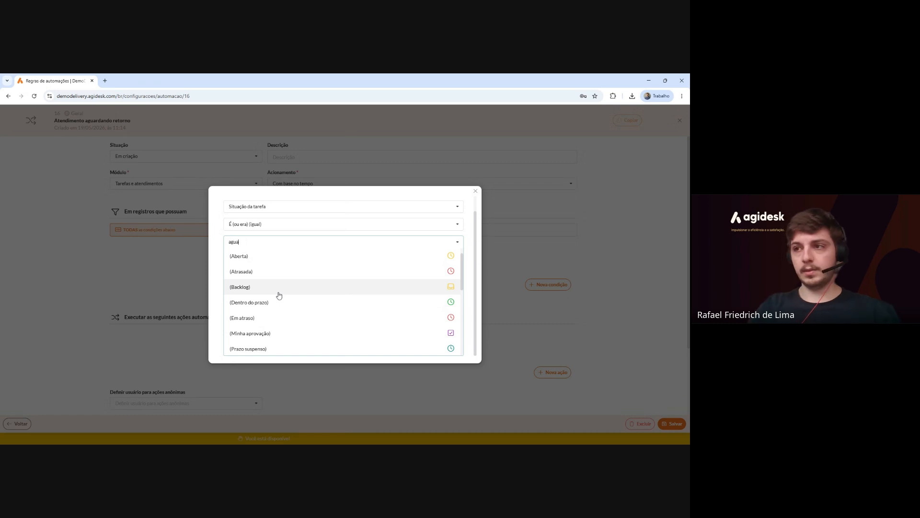
type("r")
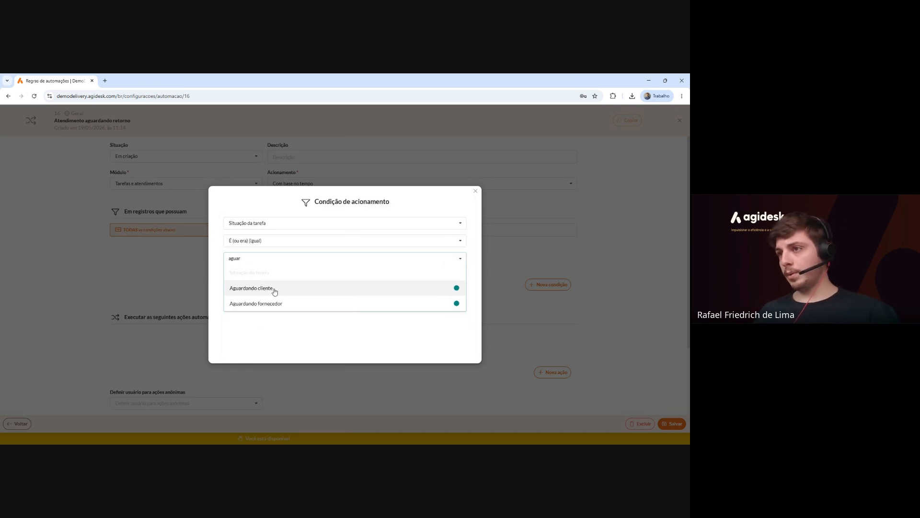
left_click(274, 289)
left_click(262, 316)
left_click(354, 317)
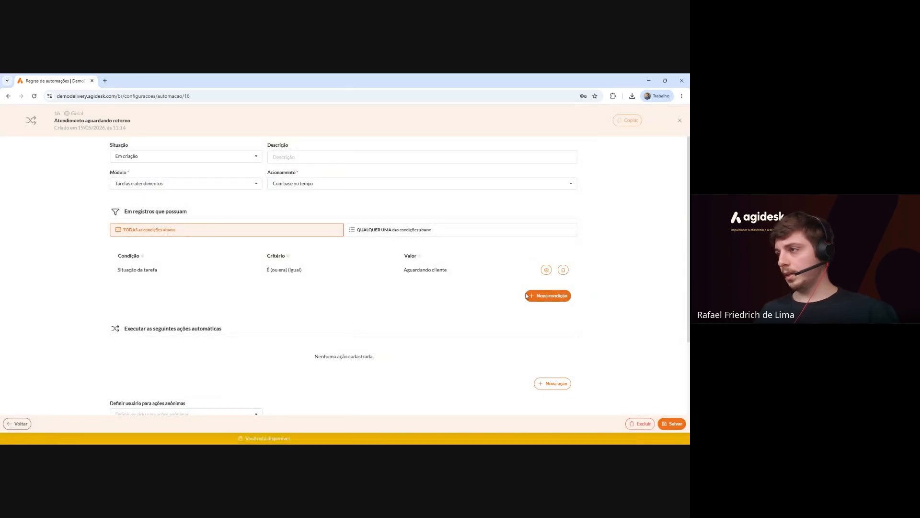
Add the condition Dias aguardando cliente Será maior que (>) 1.
left_click(541, 297)
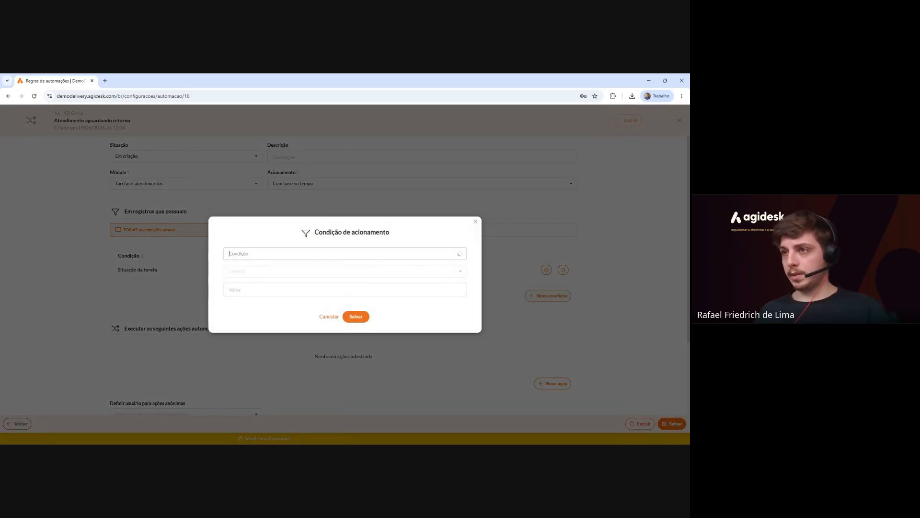
left_click(345, 253)
type("dias")
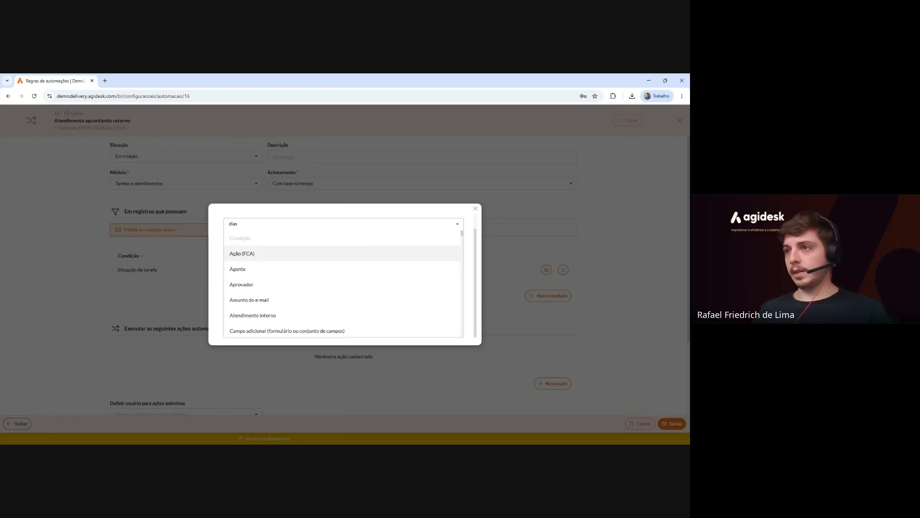
left_click(302, 259)
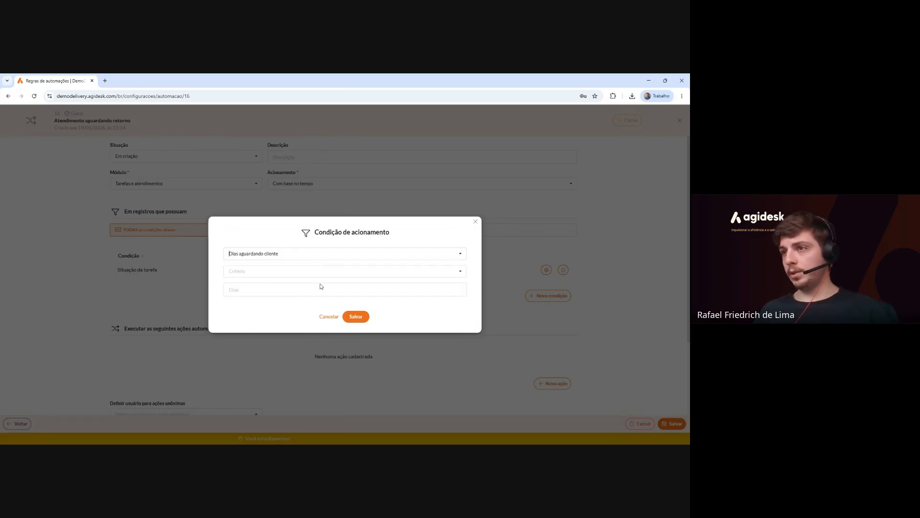
left_click(297, 270)
scroll(297, 289, "down", 3)
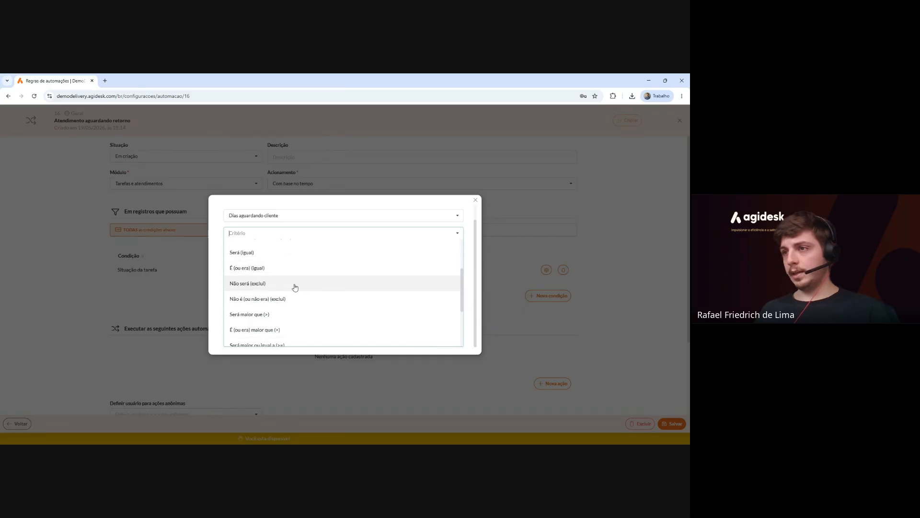
left_click(293, 285)
left_click(262, 287)
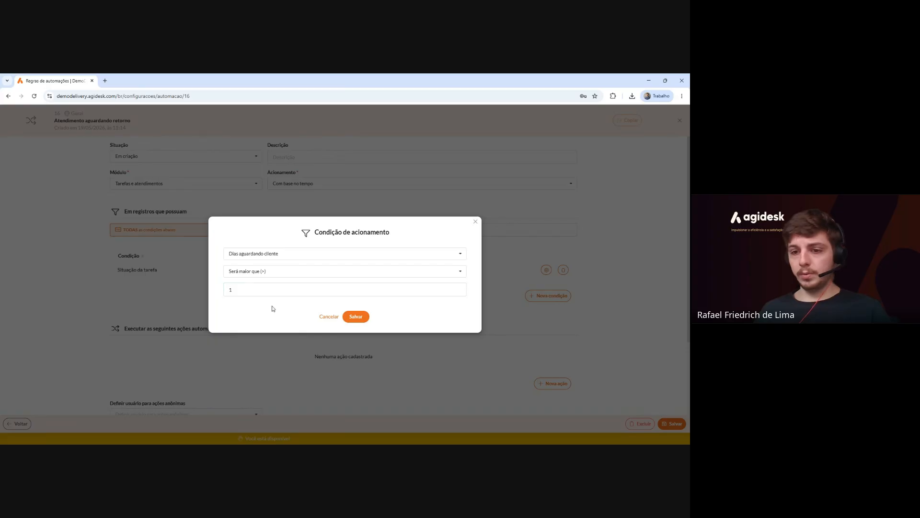
left_click(363, 318)
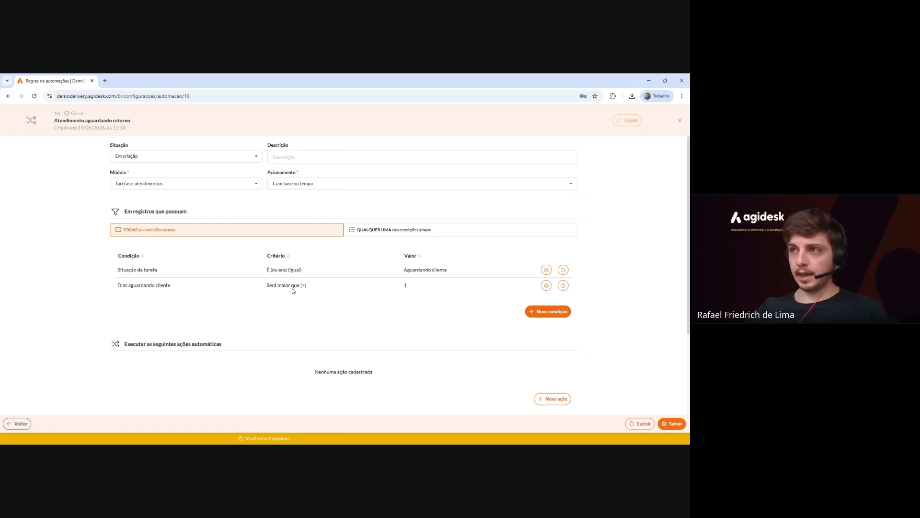
scroll(188, 287, "down", 3)
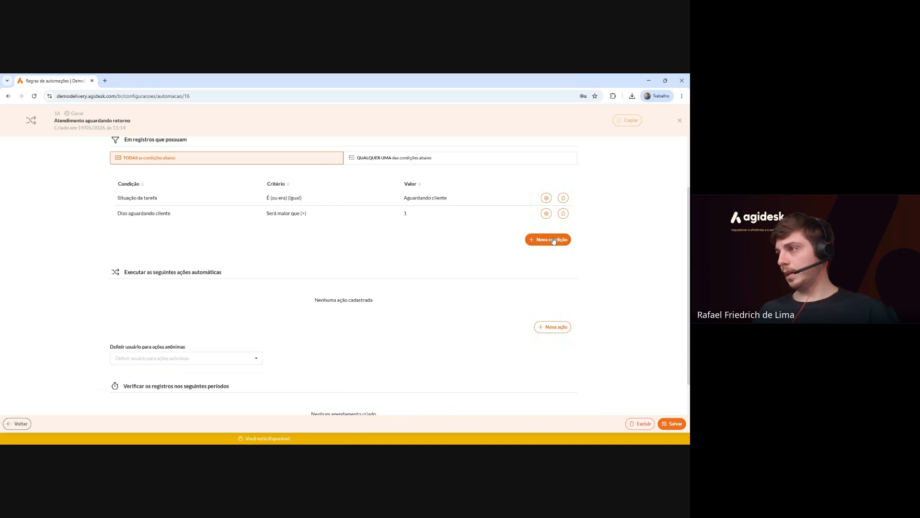
left_click(554, 241)
left_click(285, 252)
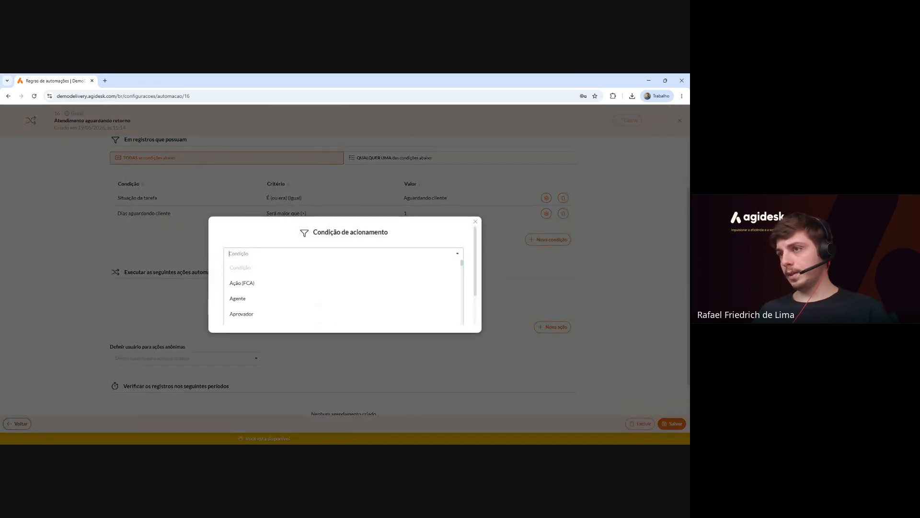
scroll(286, 267, "down", 8)
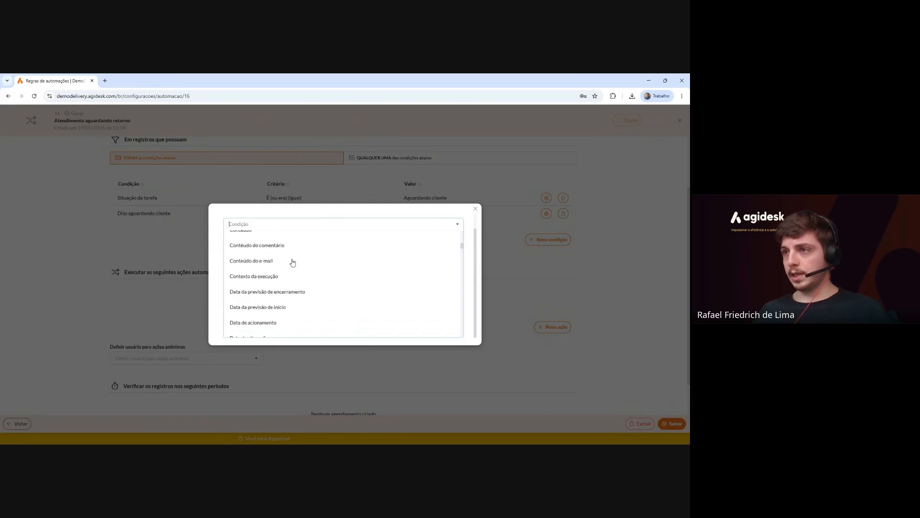
scroll(294, 261, "down", 5)
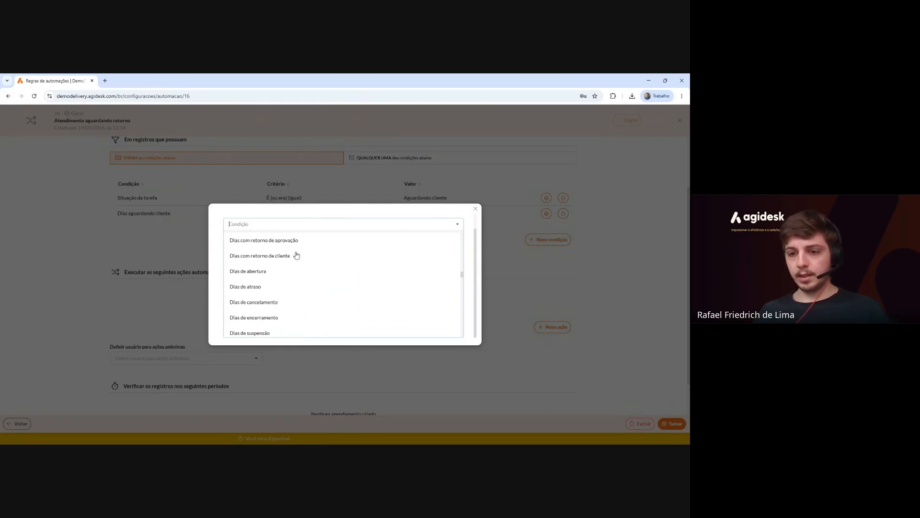
scroll(296, 256, "down", 4)
scroll(297, 256, "up", 7)
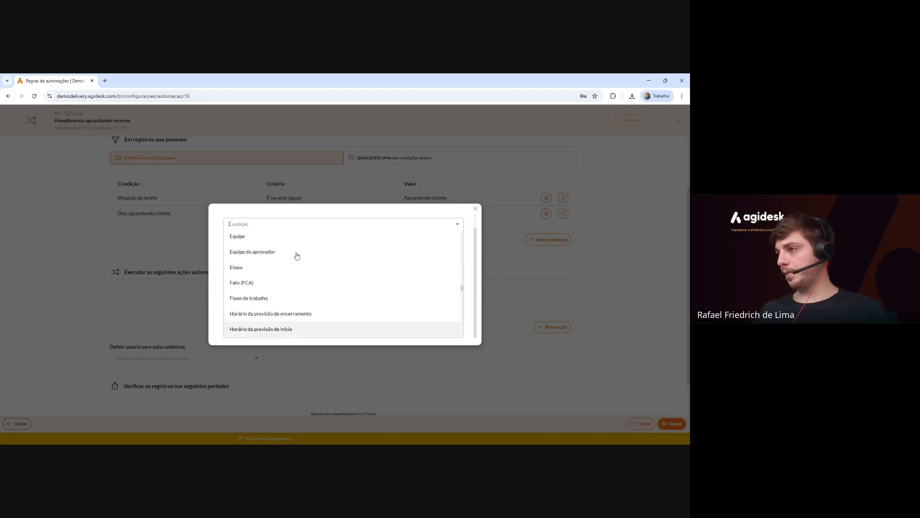
scroll(297, 256, "up", 10)
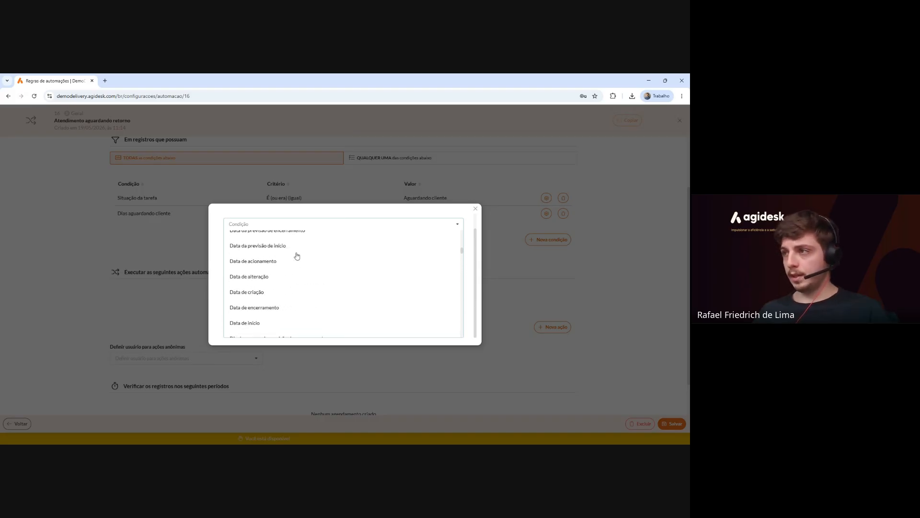
scroll(297, 256, "up", 3)
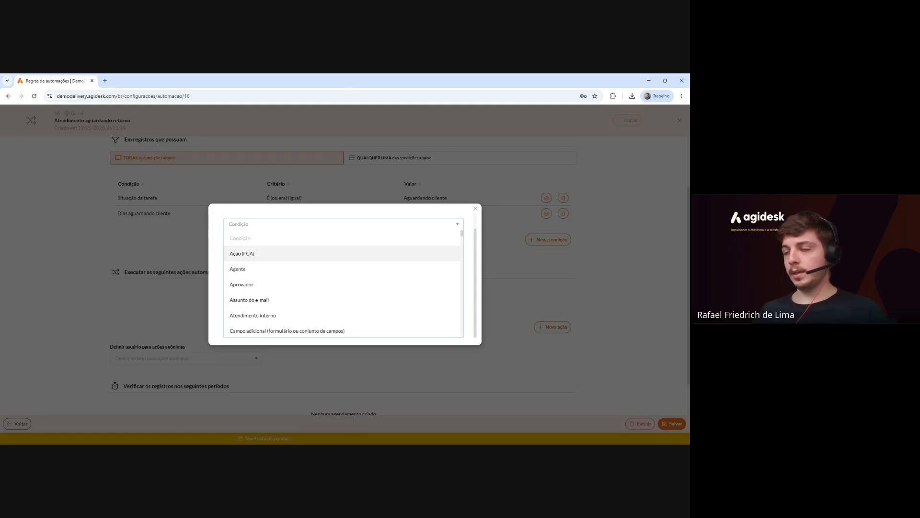
left_click(476, 209)
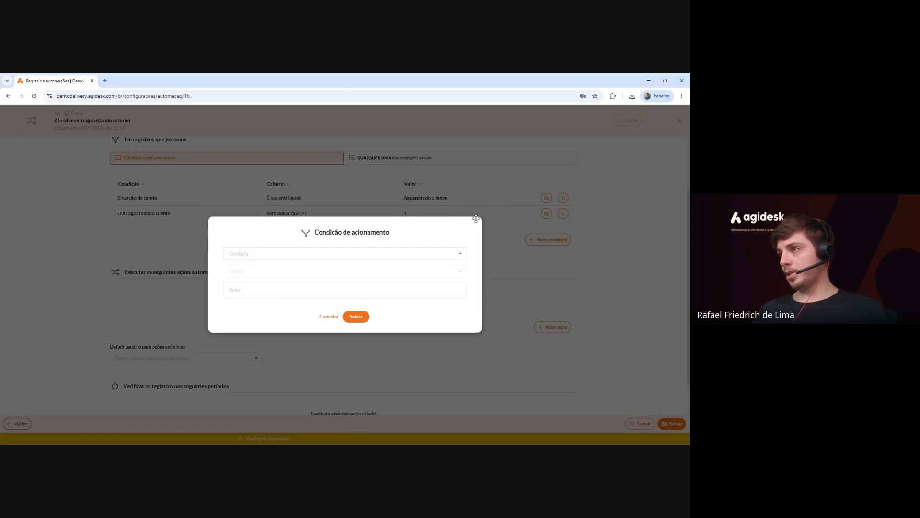
left_click(476, 219)
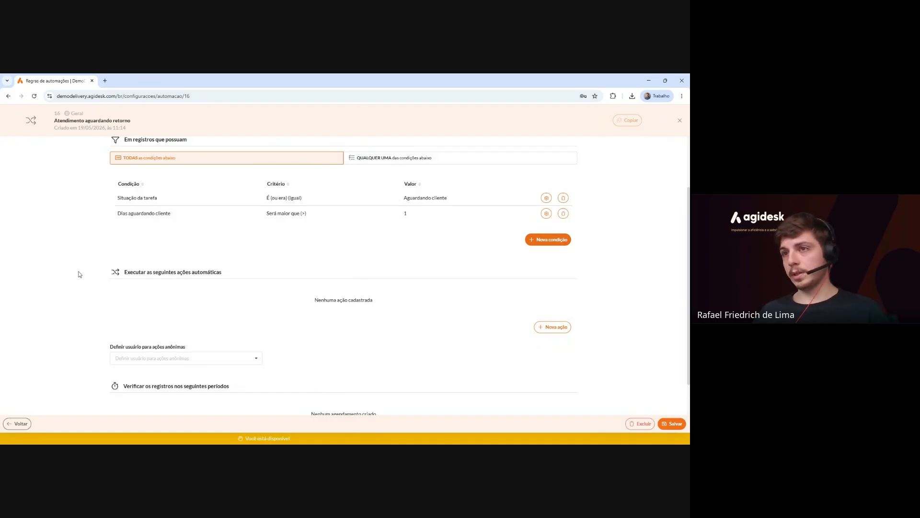
Start a new automatic action of type Adicionar comentário.
left_click_drag(124, 273, 242, 273)
scroll(242, 274, "down", 1)
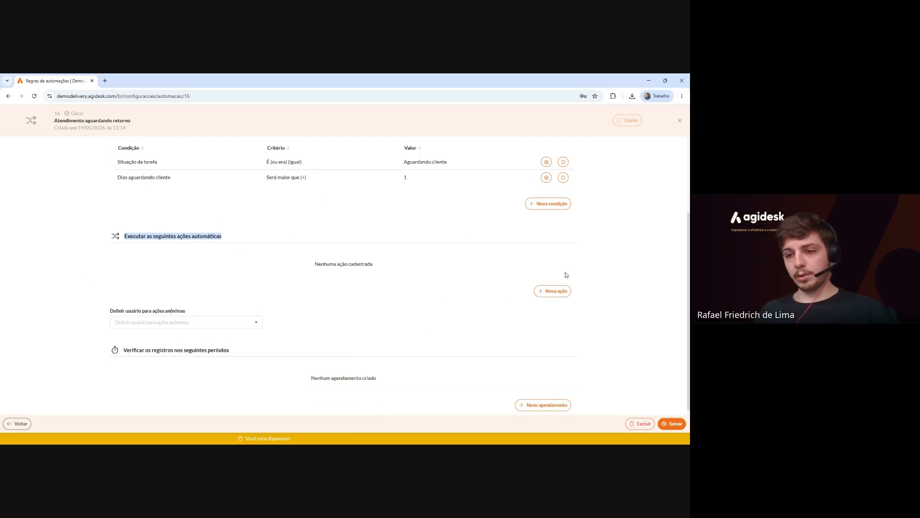
left_click(552, 292)
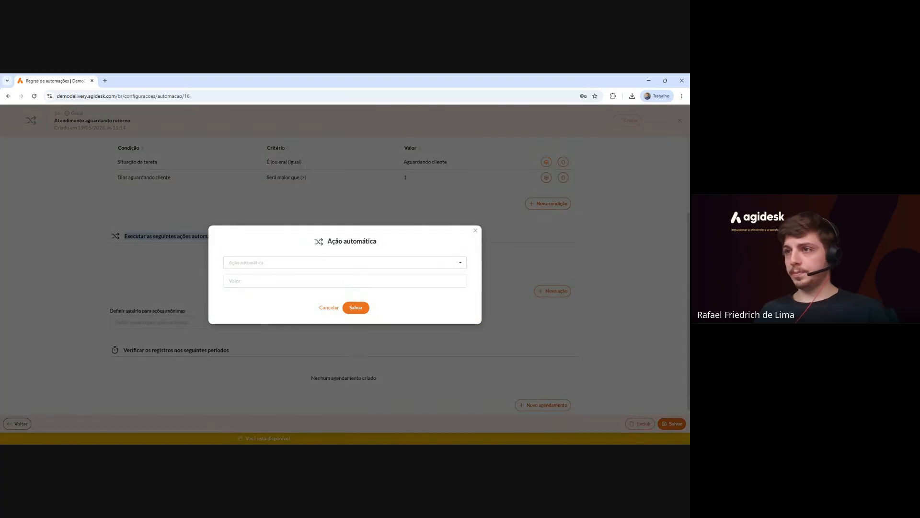
left_click(336, 262)
type("adic")
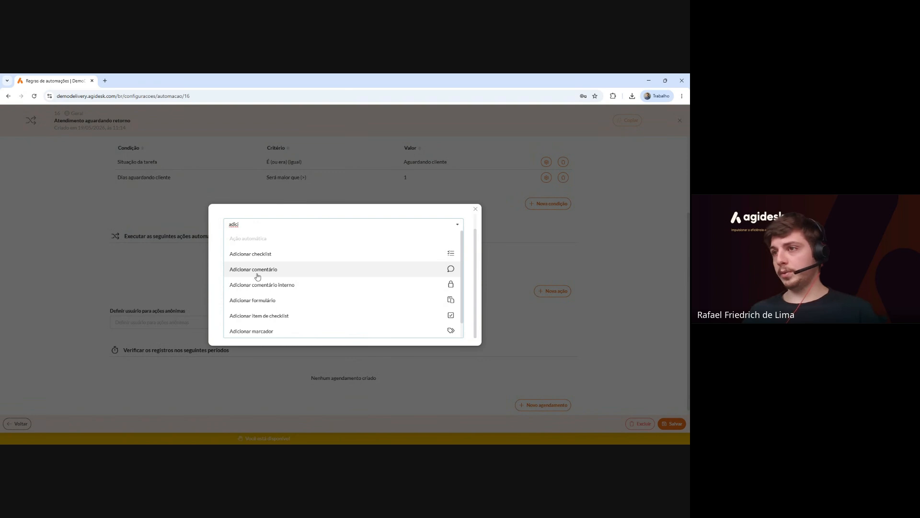
left_click(281, 271)
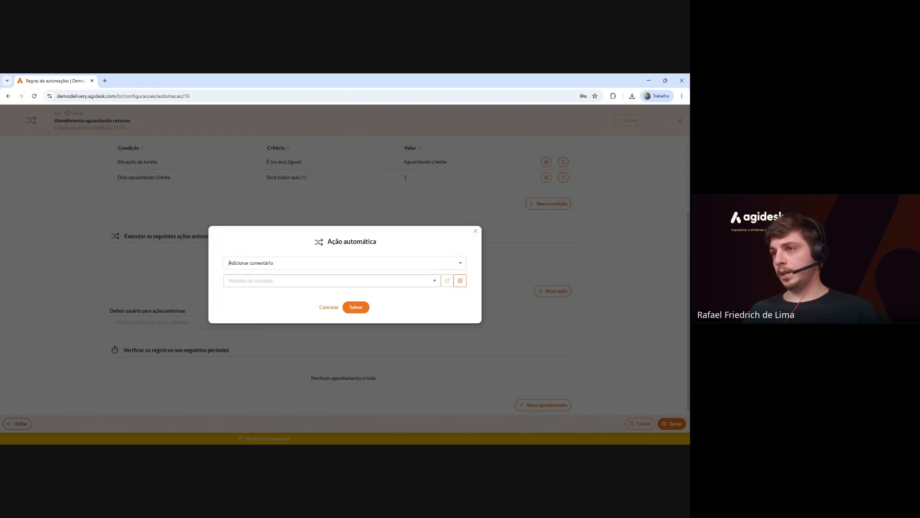
Open the Modelos de respostas management page in a new tab.
left_click(405, 281)
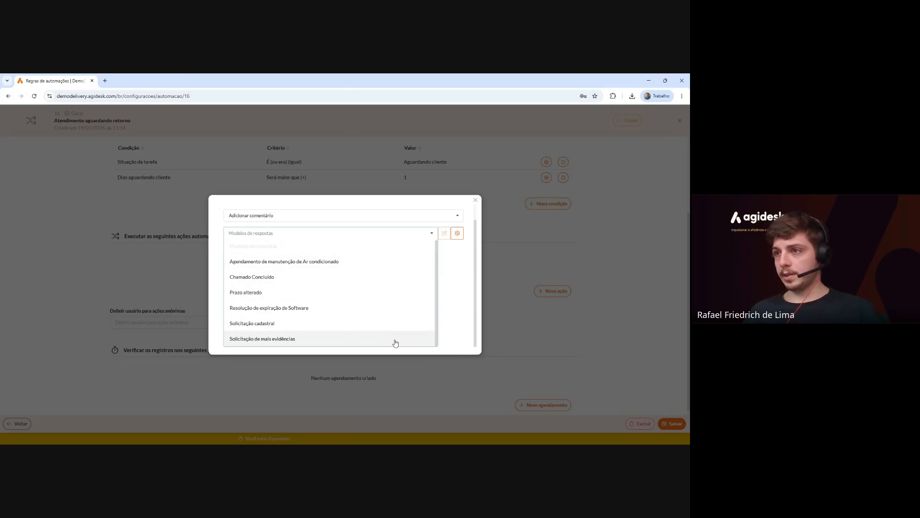
left_click(453, 272)
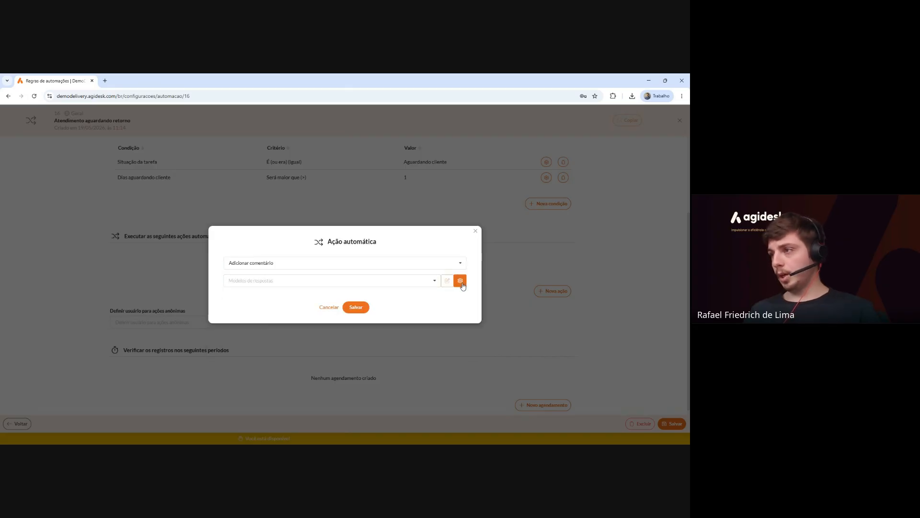
left_click(461, 281)
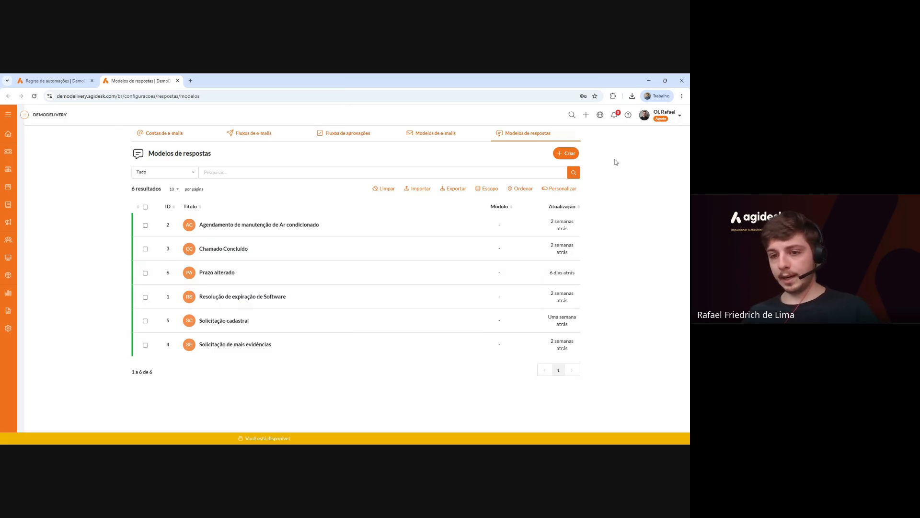
Create a new template titled 'Aguardando retorno' with content beginning 'O atendimento'.
left_click(575, 155)
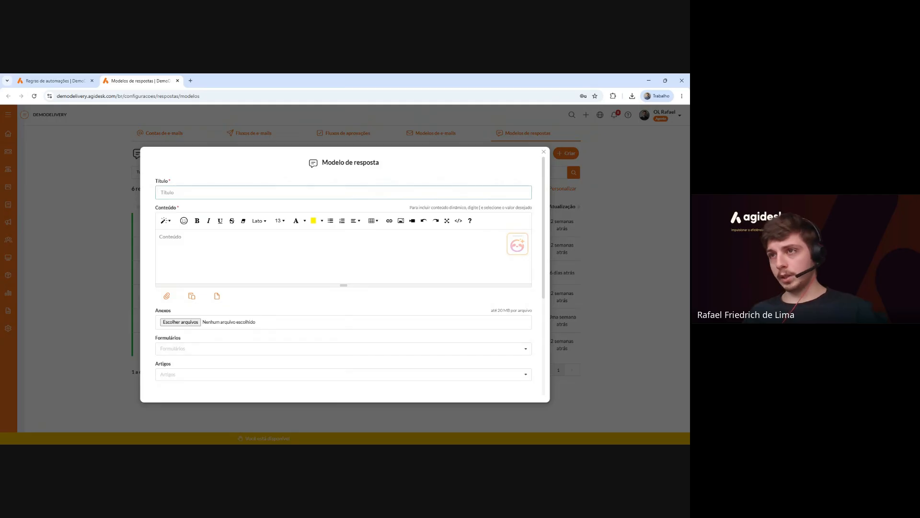
type("Aguardando retorno")
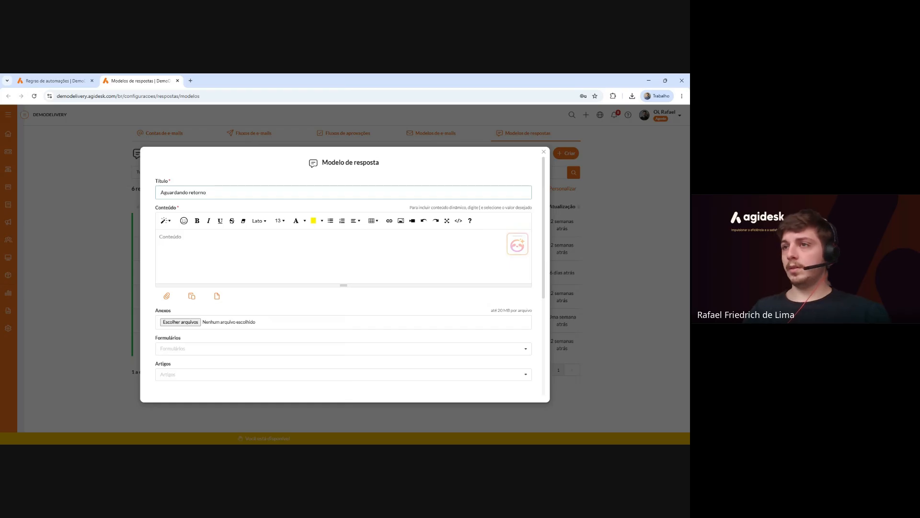
left_click(160, 237)
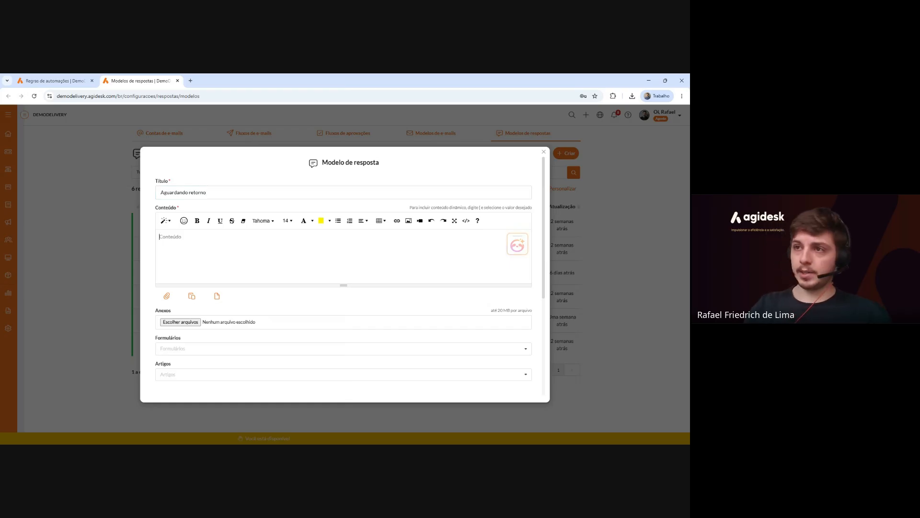
type("Es")
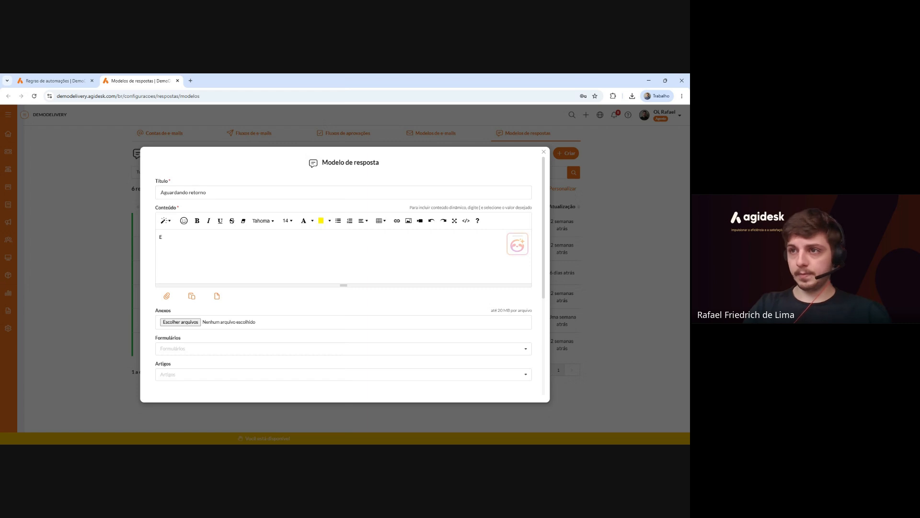
key("BackSpace")
type("o")
key("BackSpace")
type("O atendimento {iss")
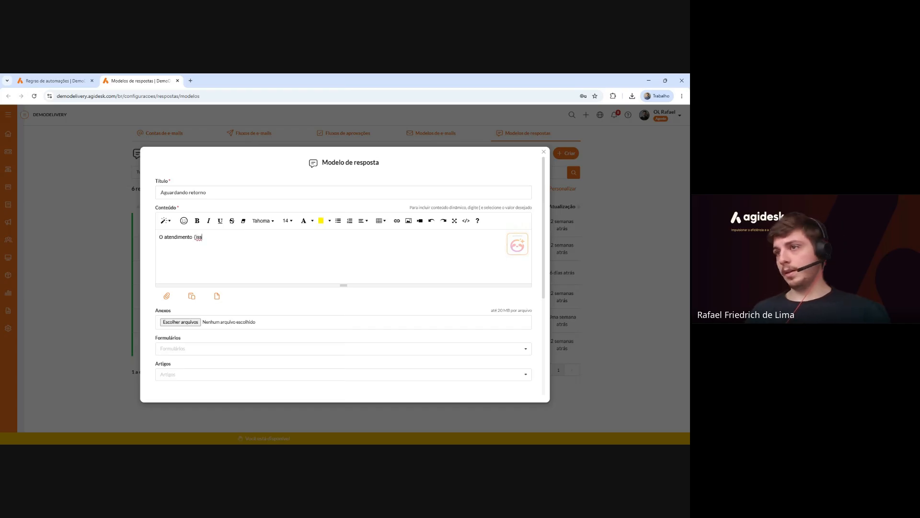
key("BackSpace")
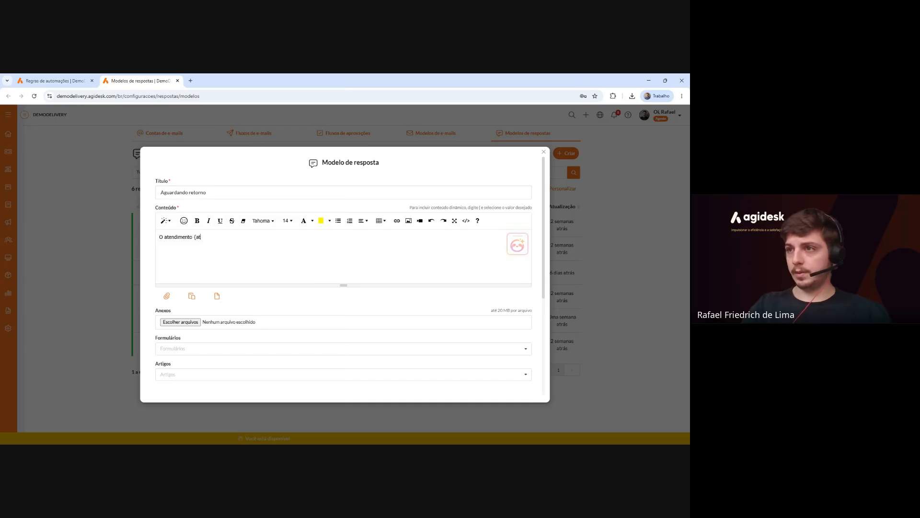
type("en")
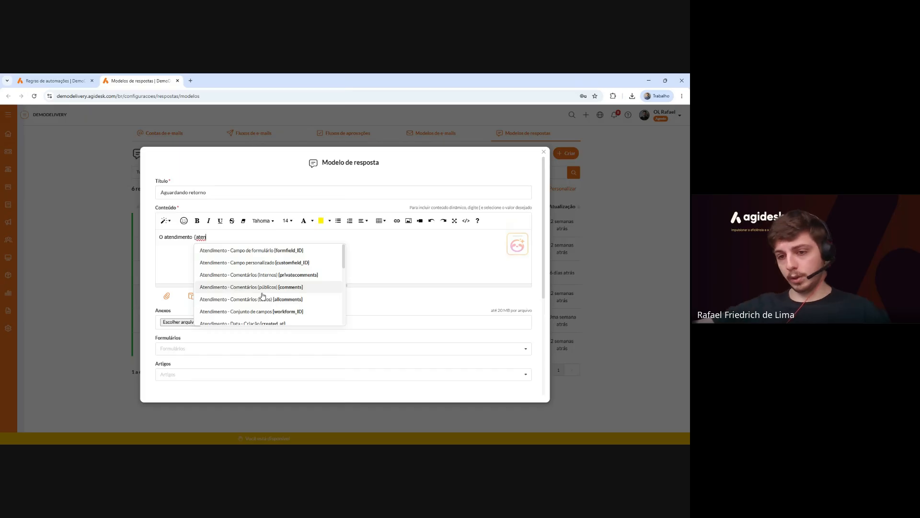
Insert the {issue} variable, finish with 'está aguardando seu retorno.', save and close the tab.
scroll(264, 288, "down", 5)
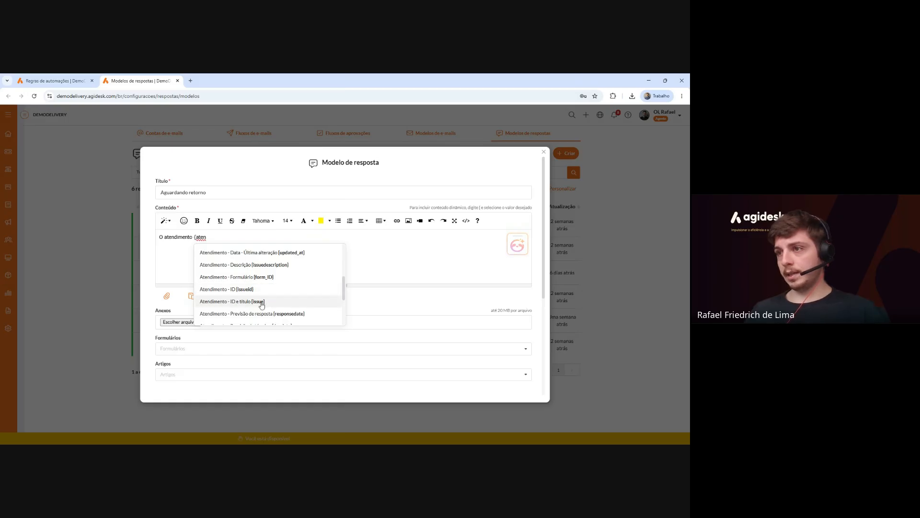
left_click(259, 302)
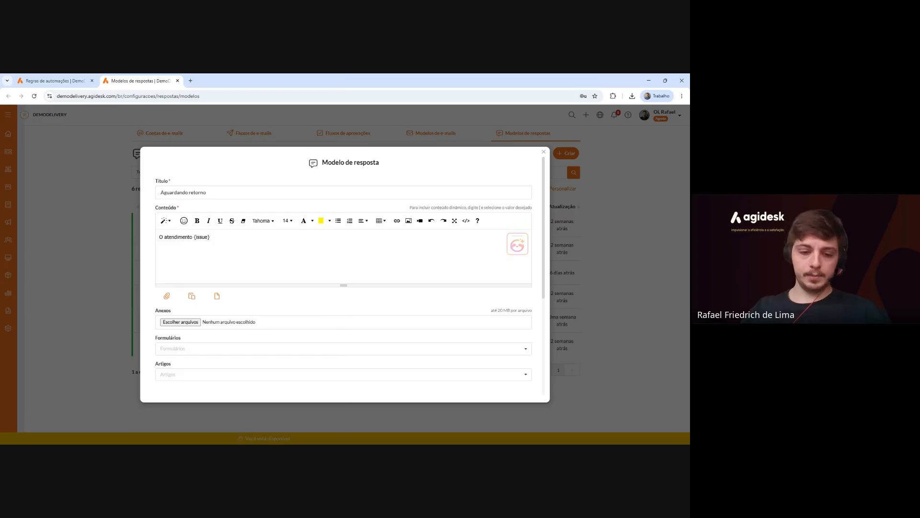
type("está aguardando seu retorno.")
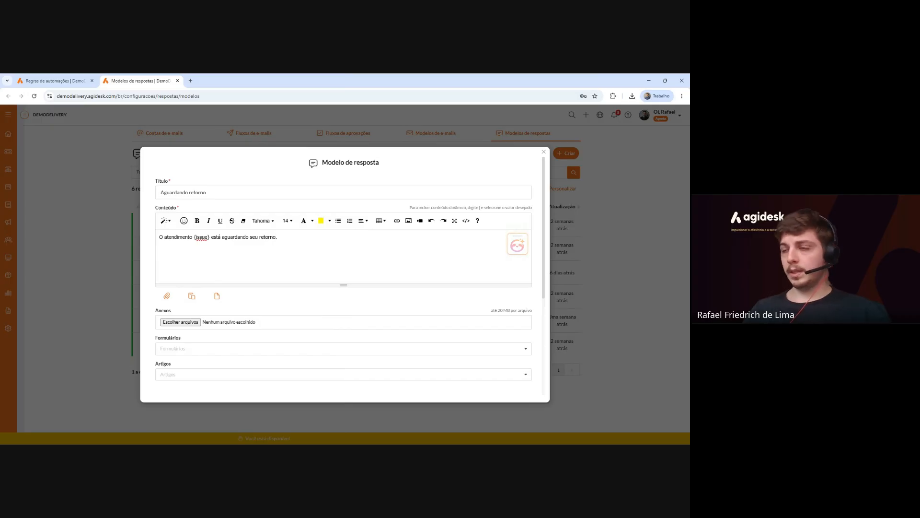
scroll(325, 383, "down", 5)
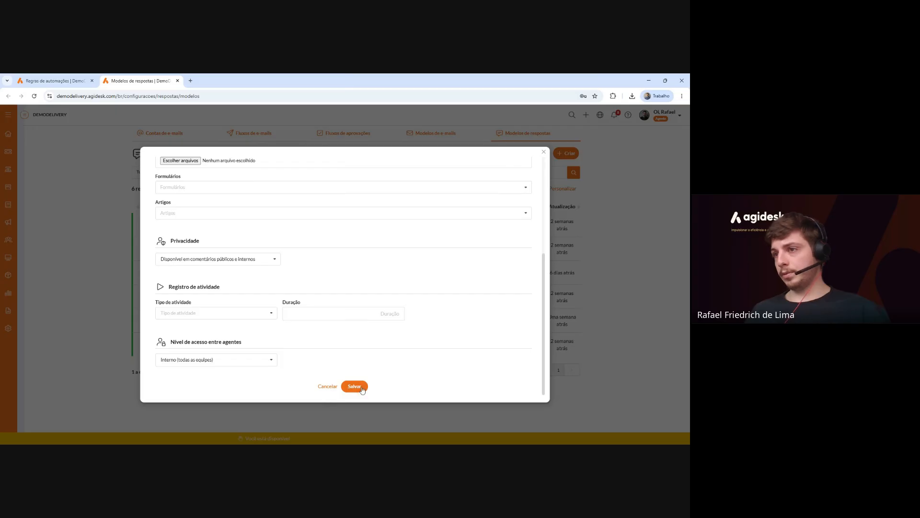
left_click(355, 387)
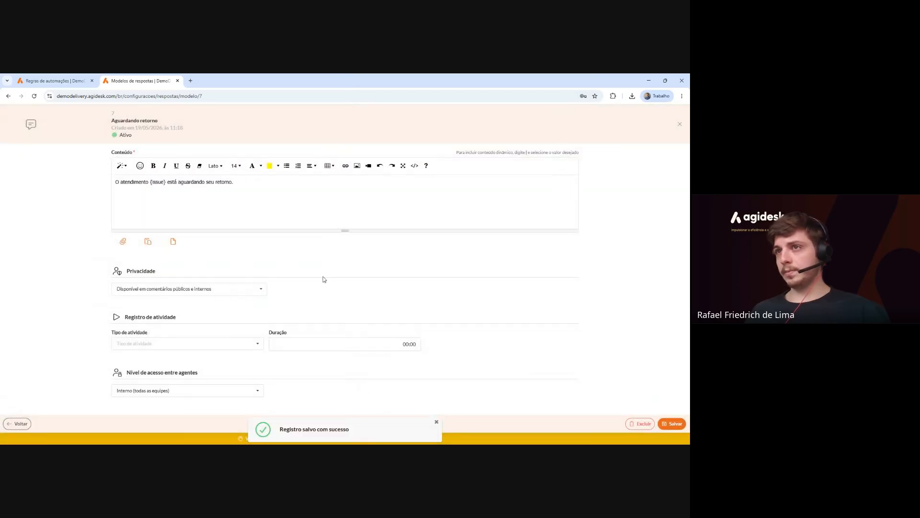
left_click(177, 81)
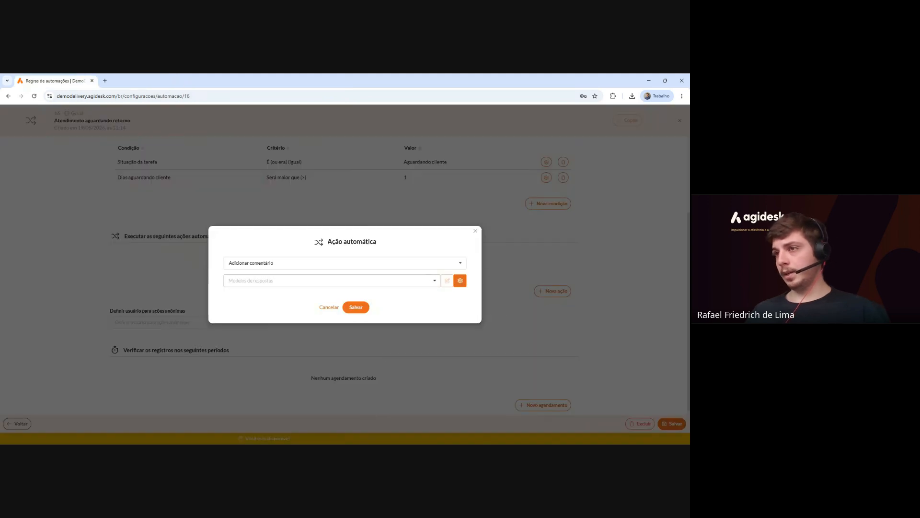
Select the Aguardando retorno template and save the Adicionar comentário action.
left_click(288, 281)
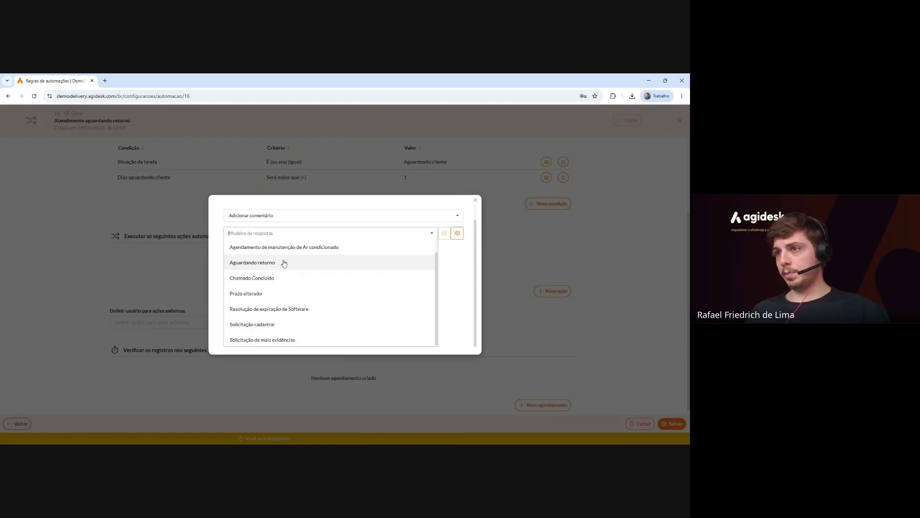
left_click(283, 263)
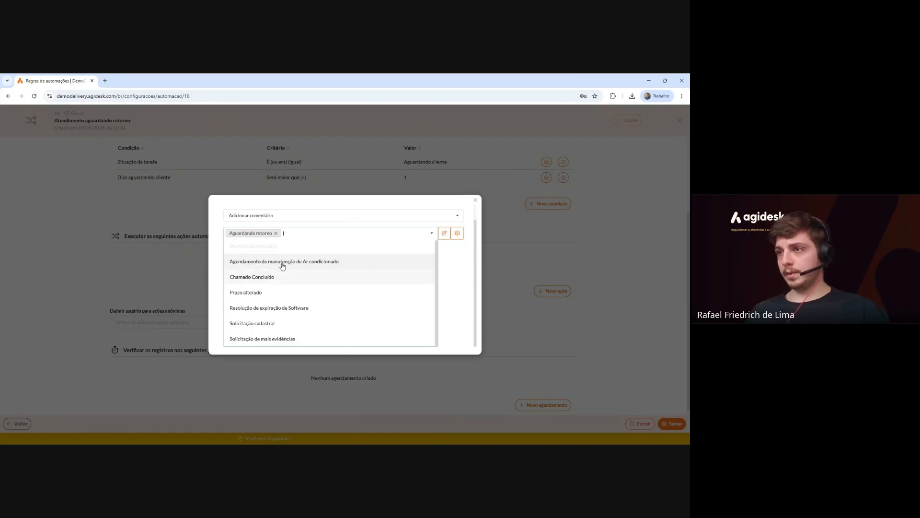
left_click(450, 267)
left_click(355, 308)
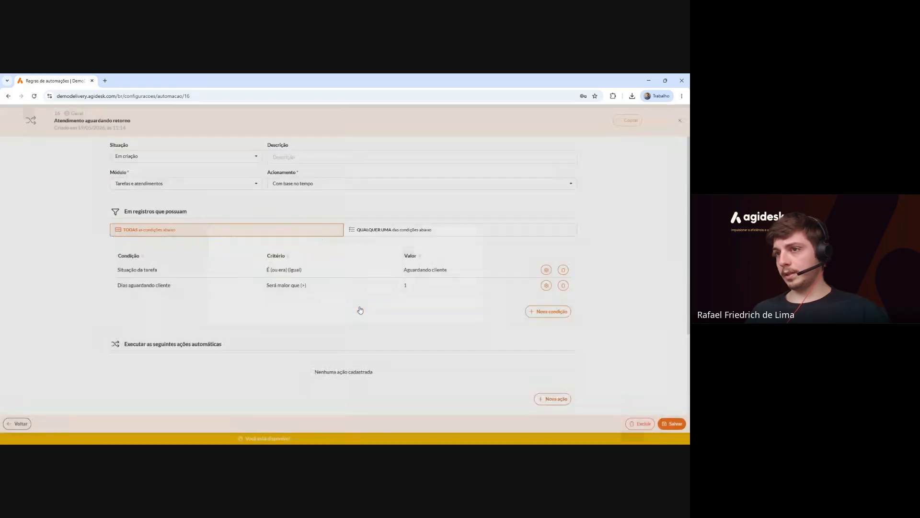
Review the anonymous-actions user list and the scheduling section without changing anything.
scroll(361, 309, "down", 3)
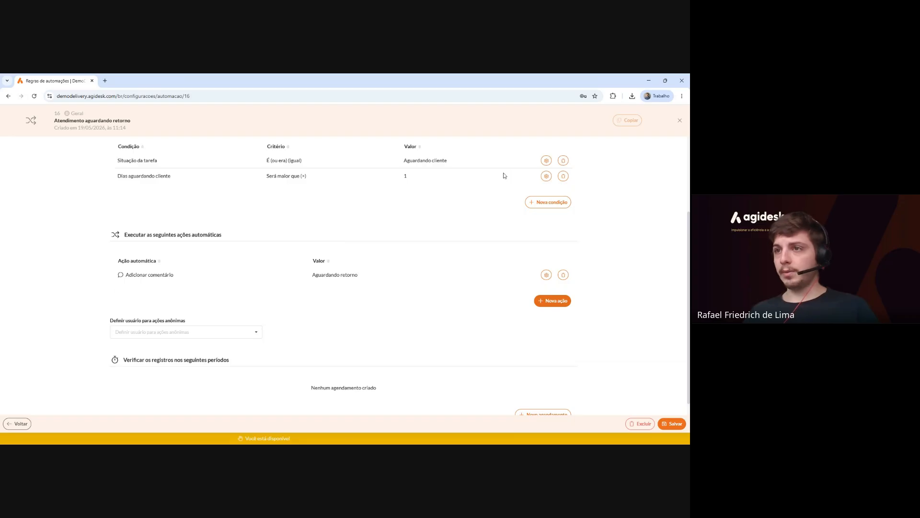
scroll(577, 265, "down", 1)
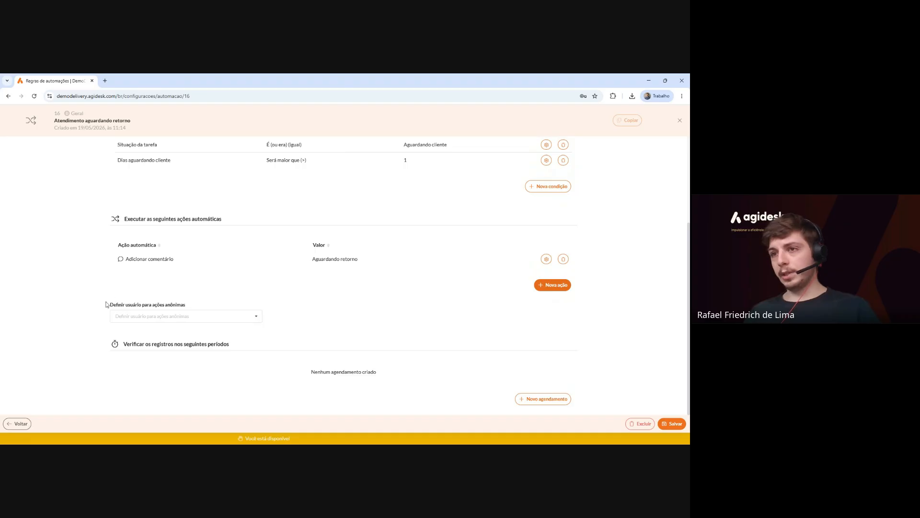
left_click_drag(108, 305, 198, 306)
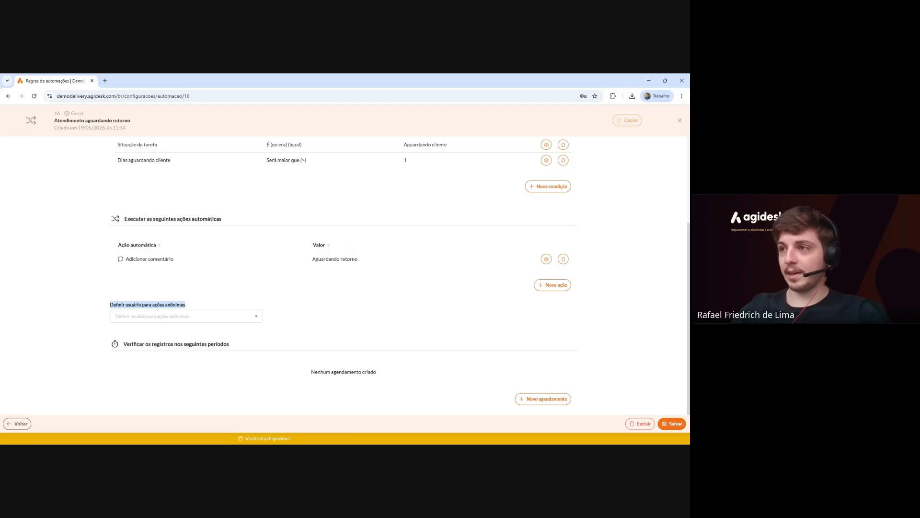
left_click(202, 316)
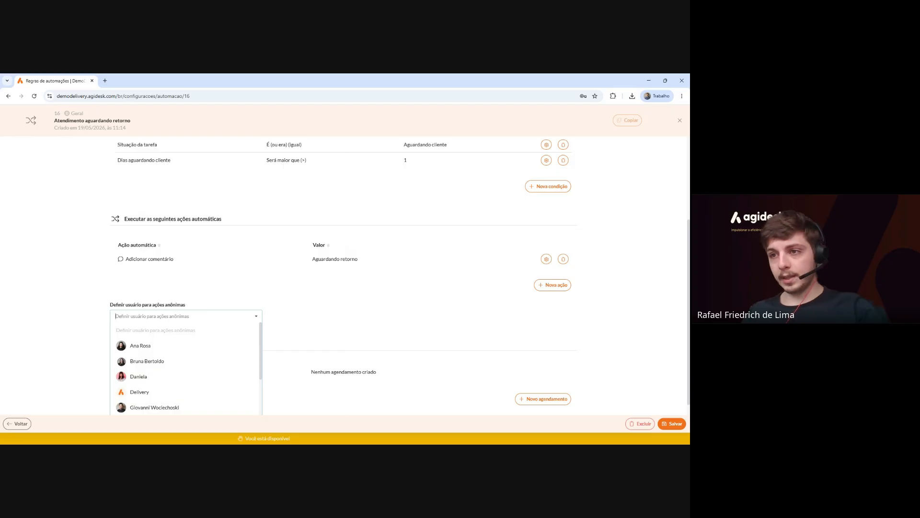
left_click(354, 309)
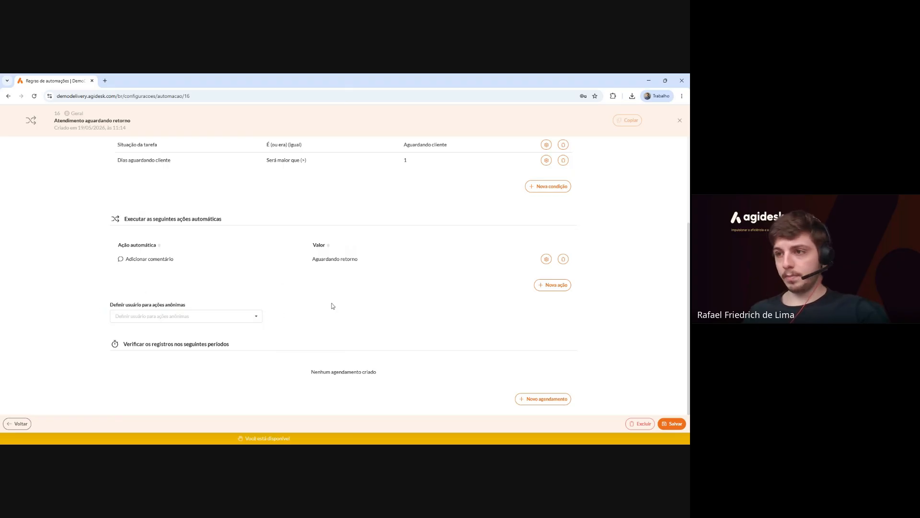
left_click_drag(122, 344, 245, 347)
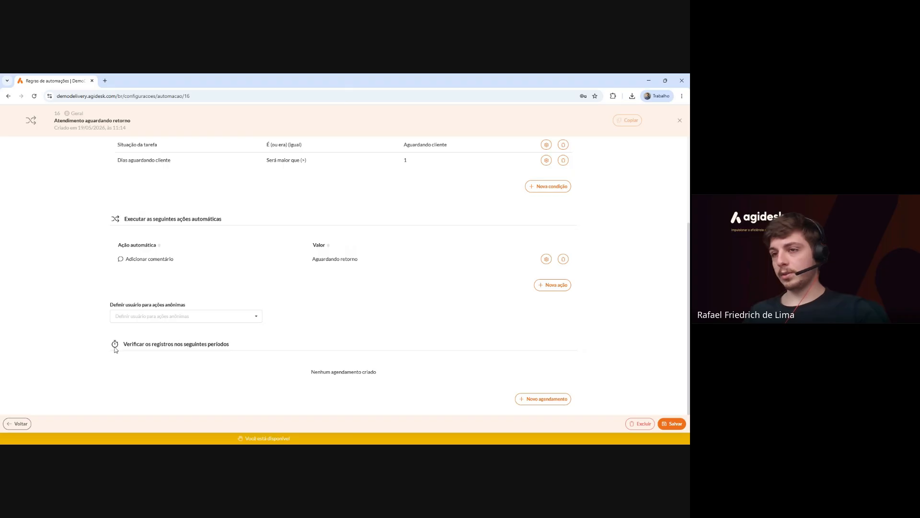
left_click_drag(123, 345, 233, 348)
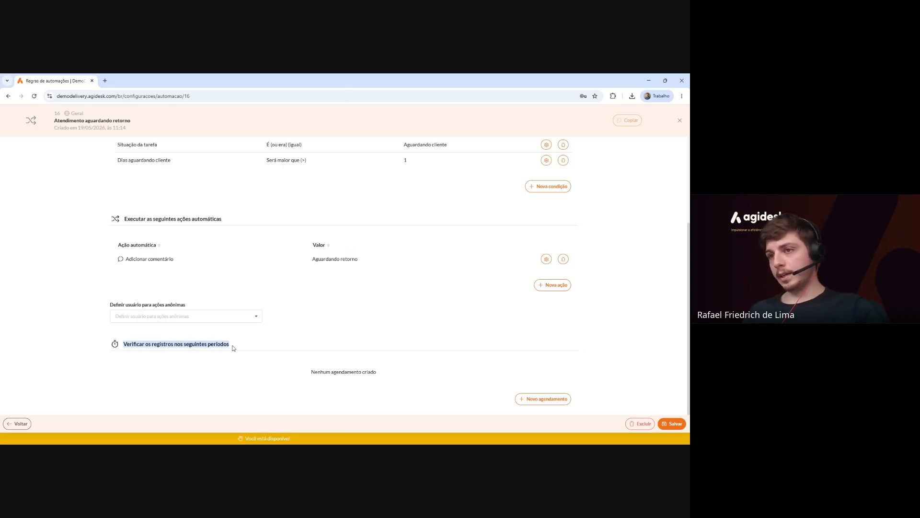
scroll(387, 336, "up", 3)
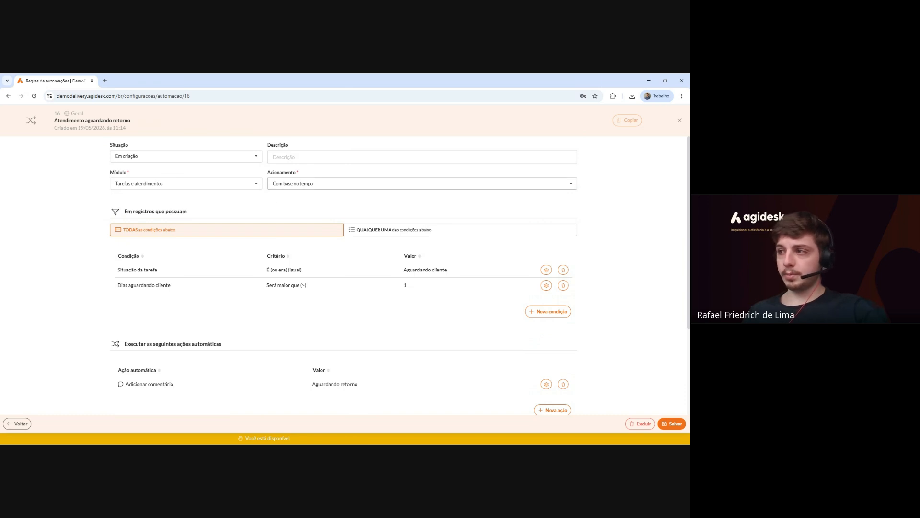
scroll(293, 194, "down", 3)
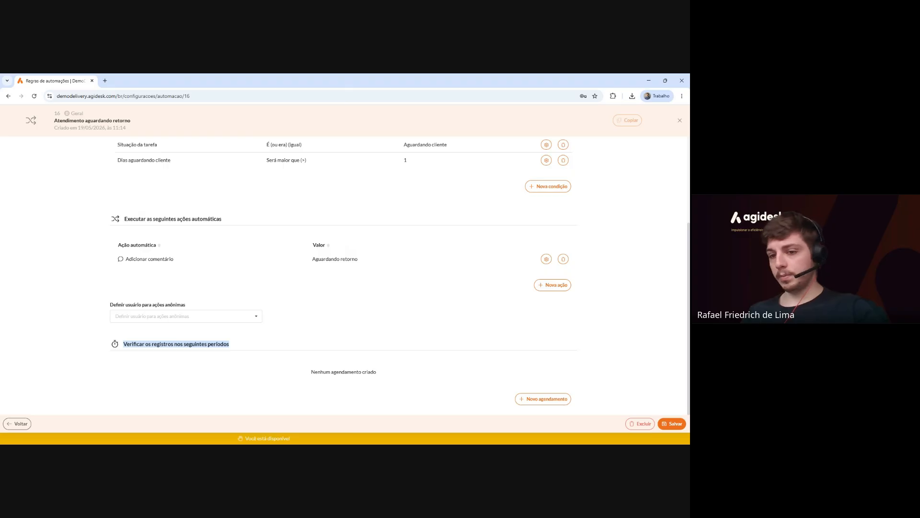
Start a new schedule repeating Diária every 1 day at 13:00.
left_click(532, 399)
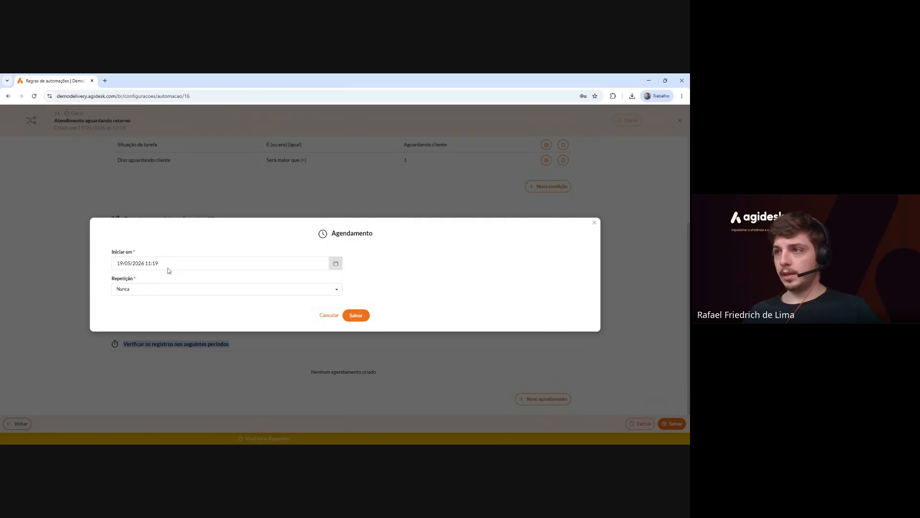
left_click(144, 292)
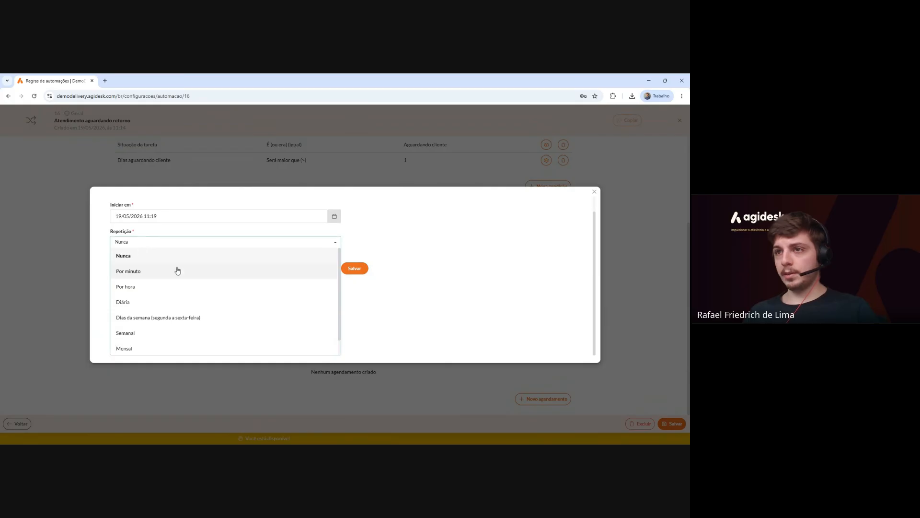
left_click(177, 302)
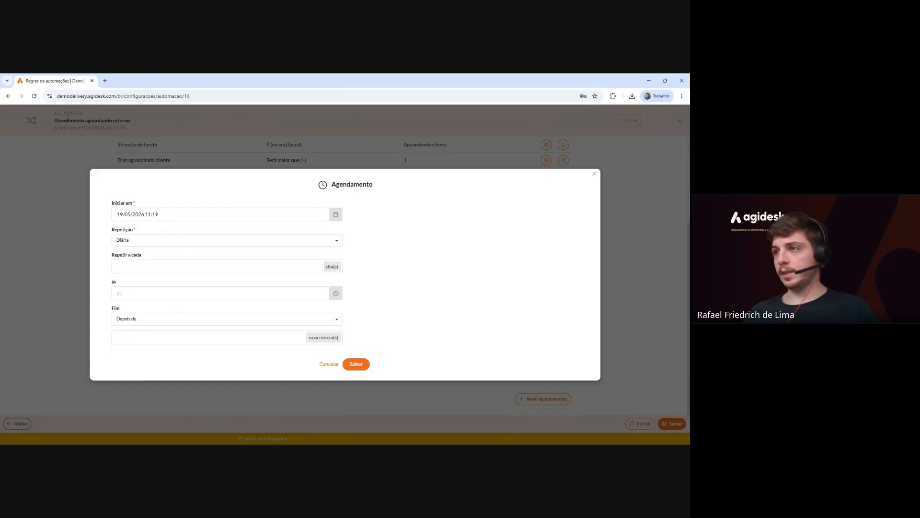
left_click(178, 268)
type("1")
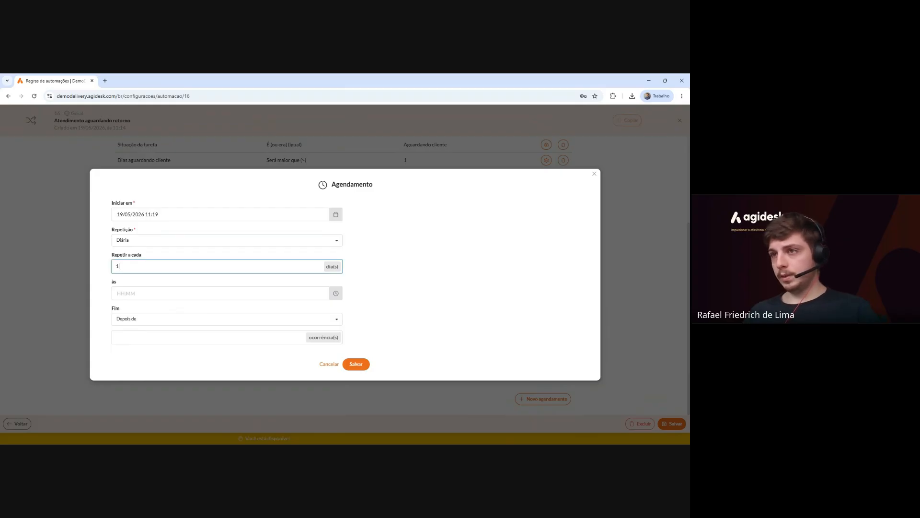
left_click(173, 277)
left_click(174, 291)
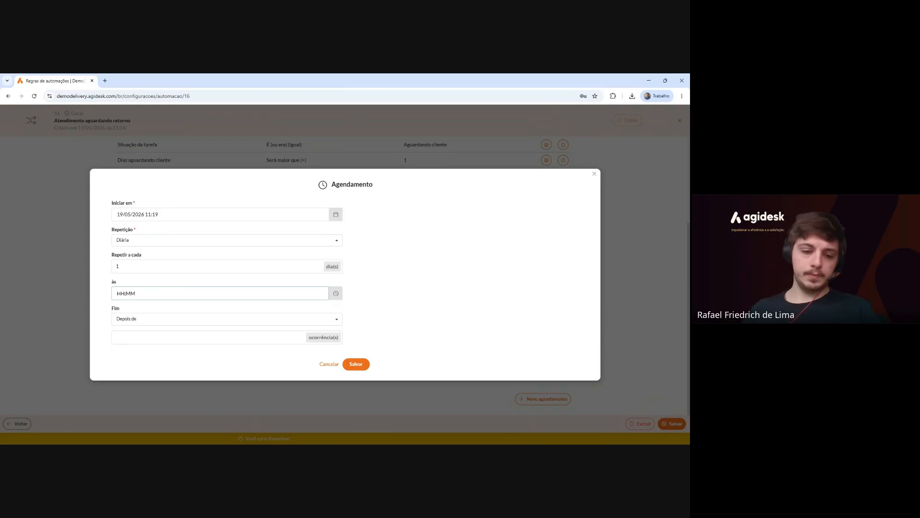
type("1300")
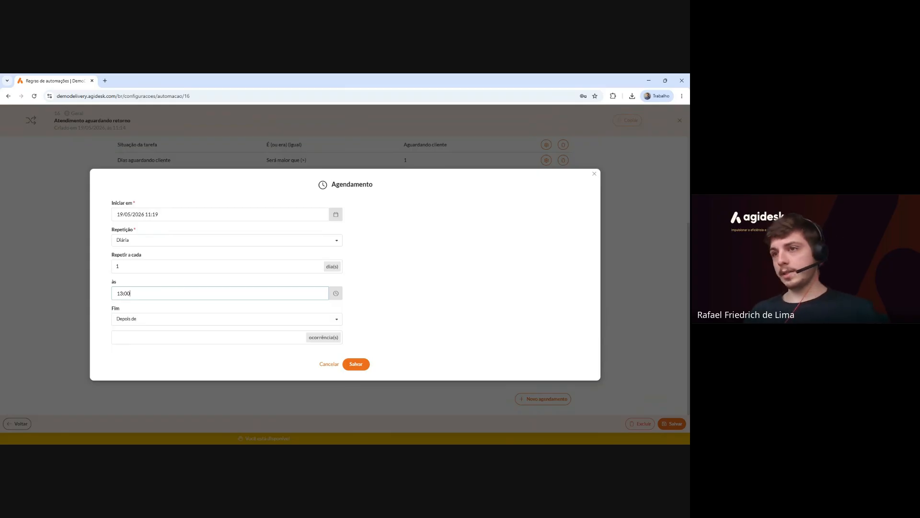
left_click(163, 285)
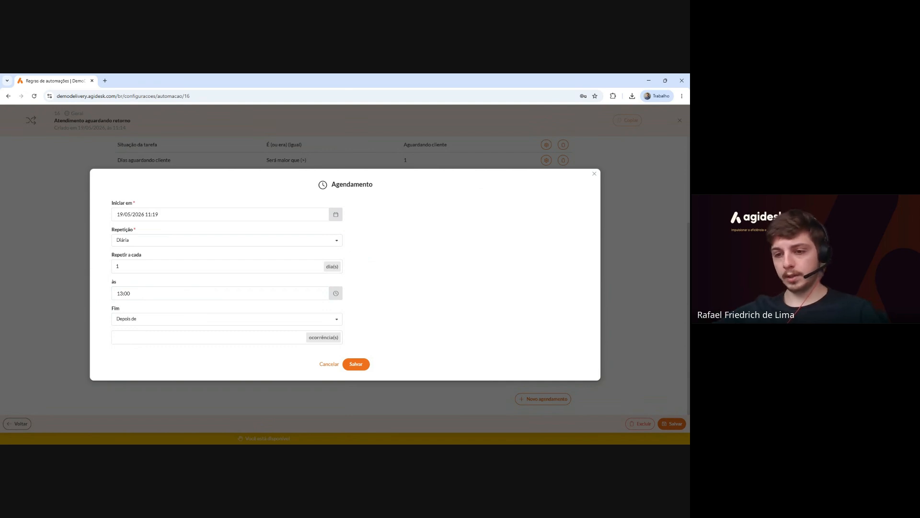
left_click(163, 242)
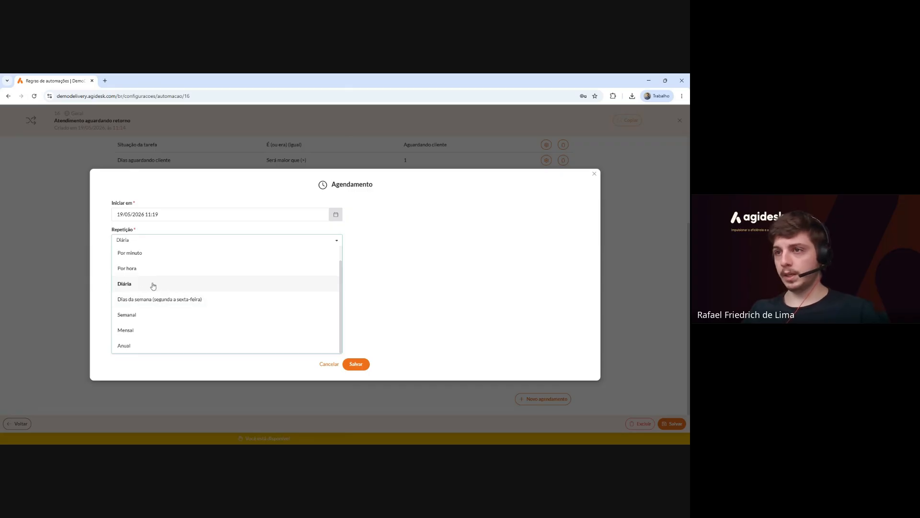
left_click(95, 283)
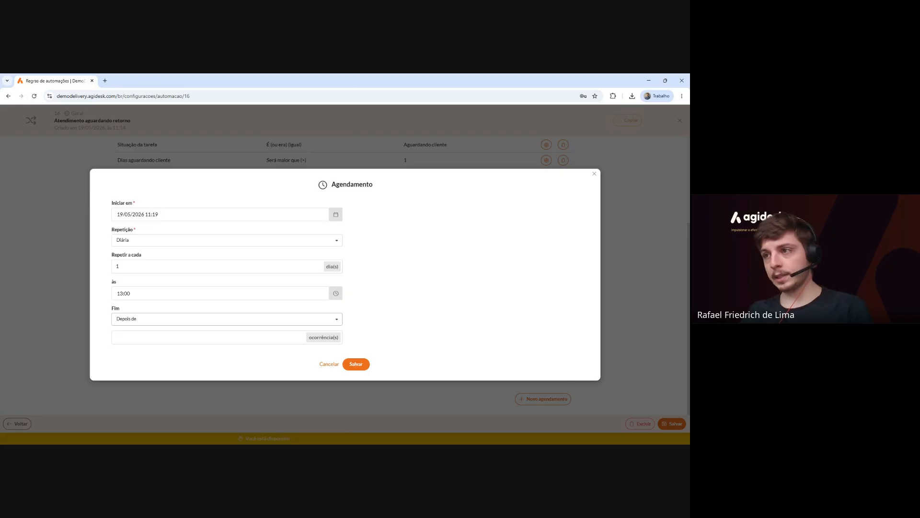
Set the schedule's end to Nunca and save it.
left_click(186, 339)
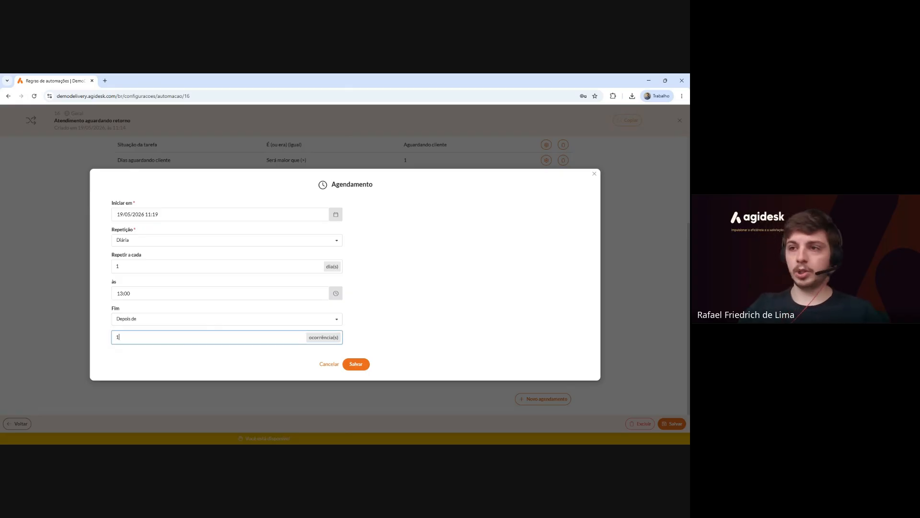
left_click(318, 319)
left_click(285, 347)
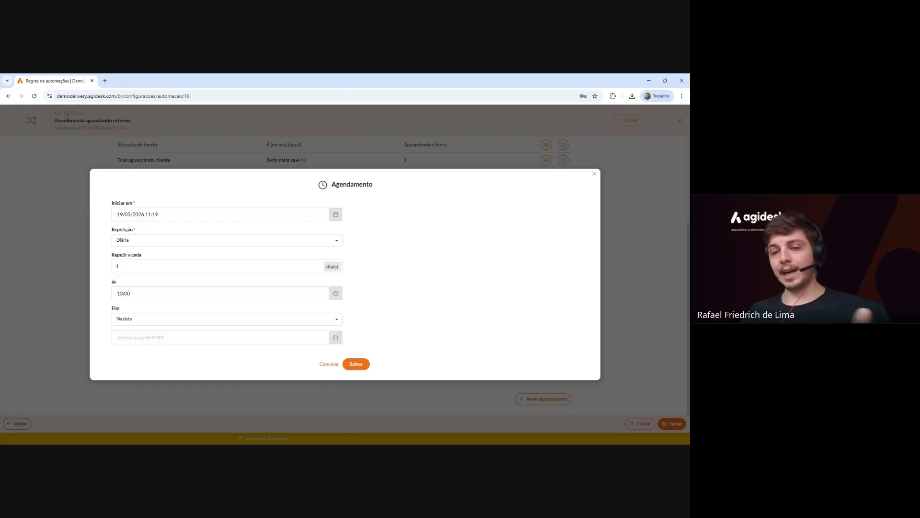
left_click(286, 325)
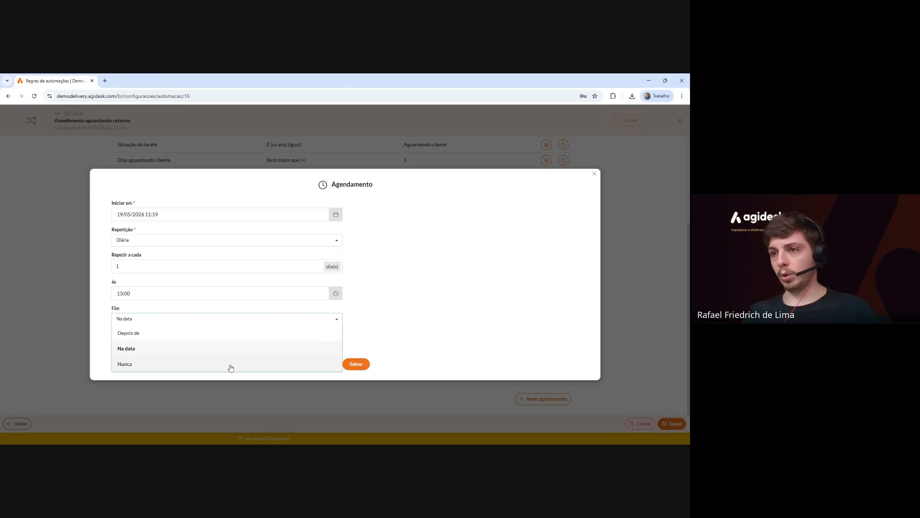
left_click(231, 369)
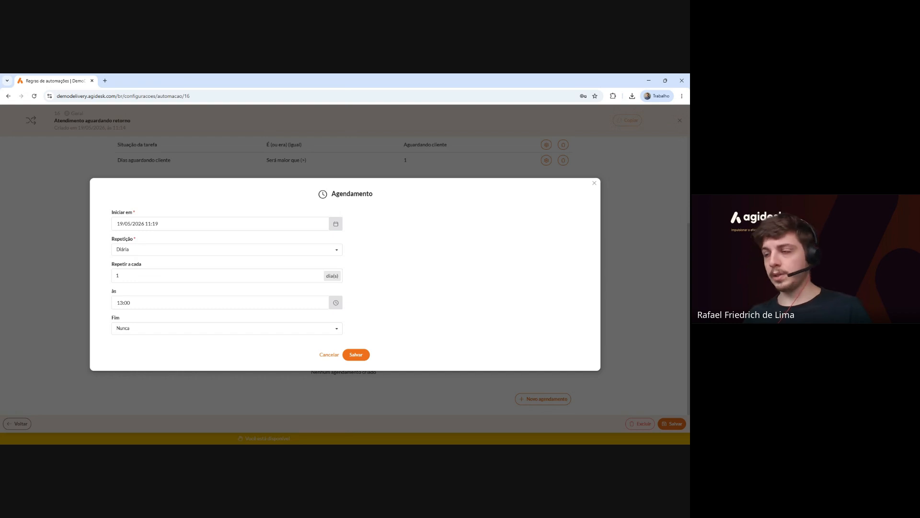
left_click(363, 350)
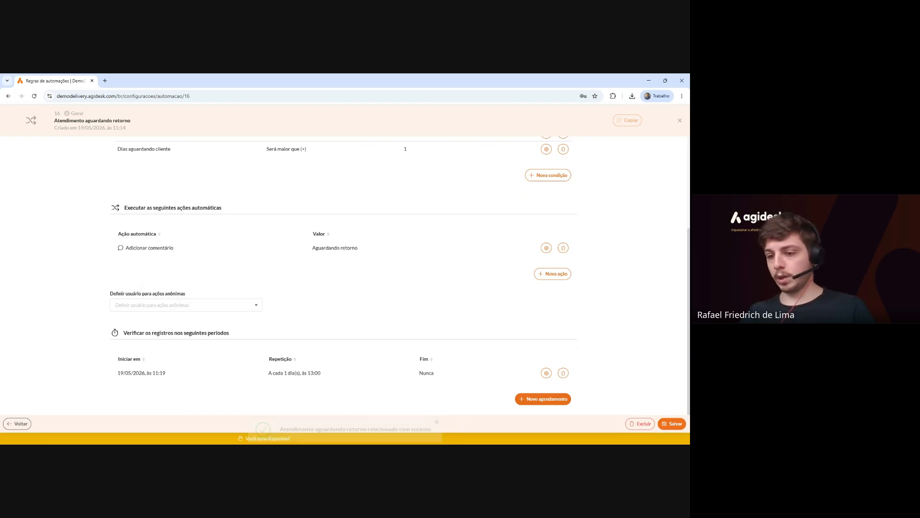
Change the rule's Situação to Ativa and save the rule.
scroll(254, 384, "up", 3)
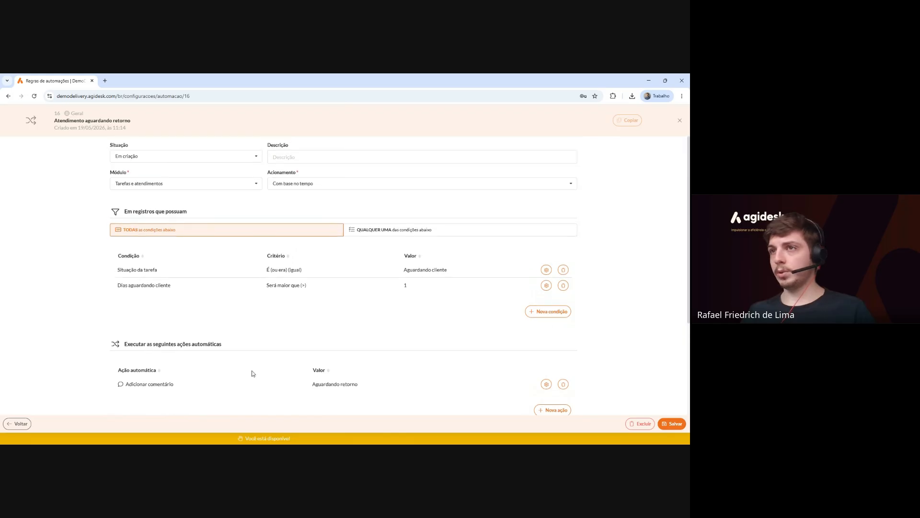
scroll(290, 297, "down", 1)
scroll(289, 297, "down", 3)
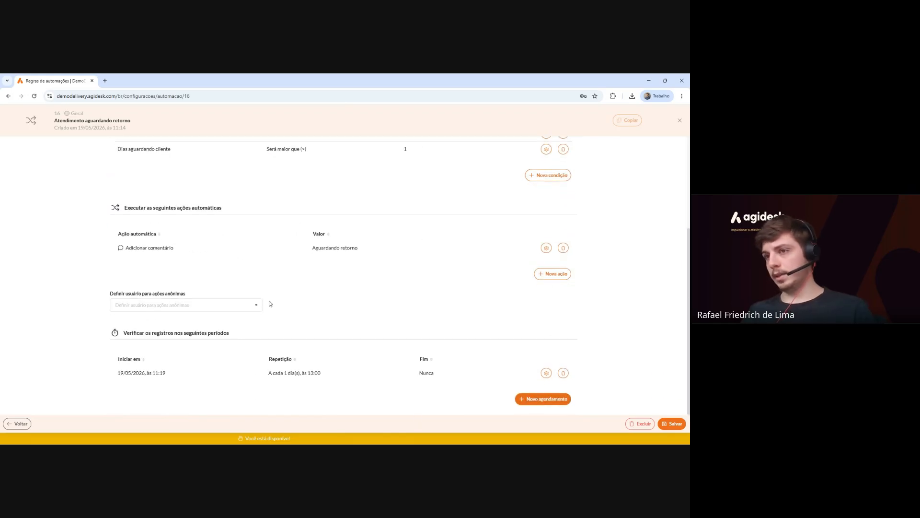
scroll(273, 304, "up", 4)
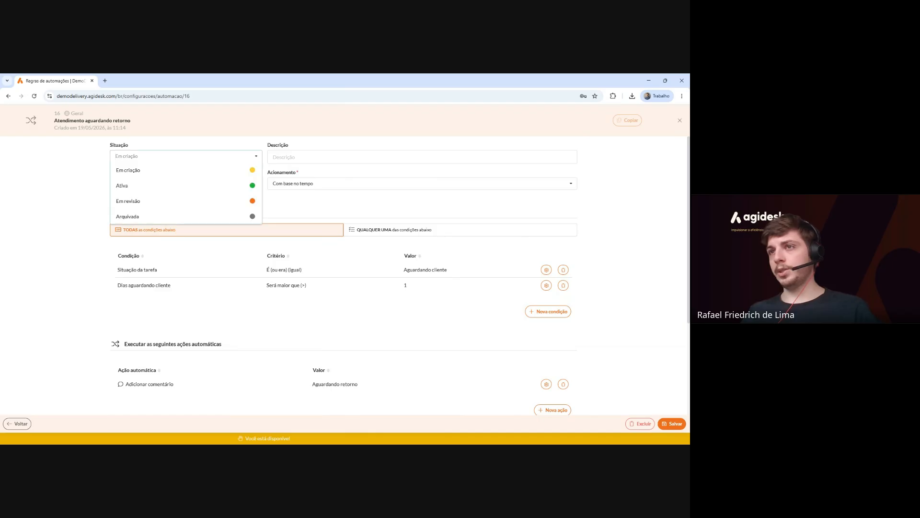
left_click(188, 187)
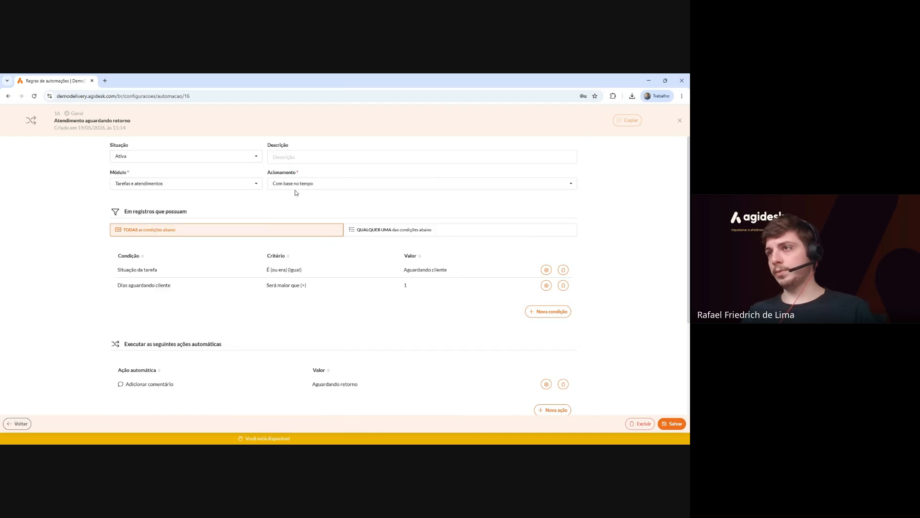
scroll(312, 249, "down", 3)
left_click(682, 426)
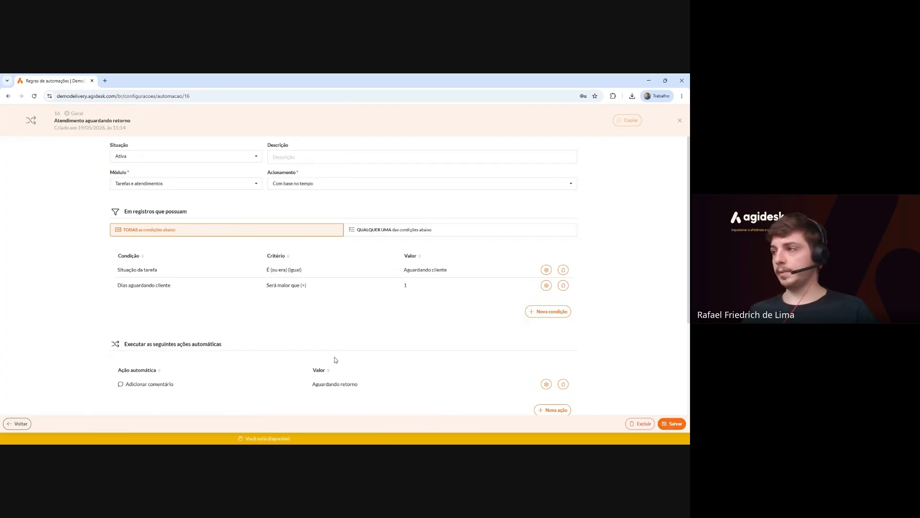
left_click(681, 122)
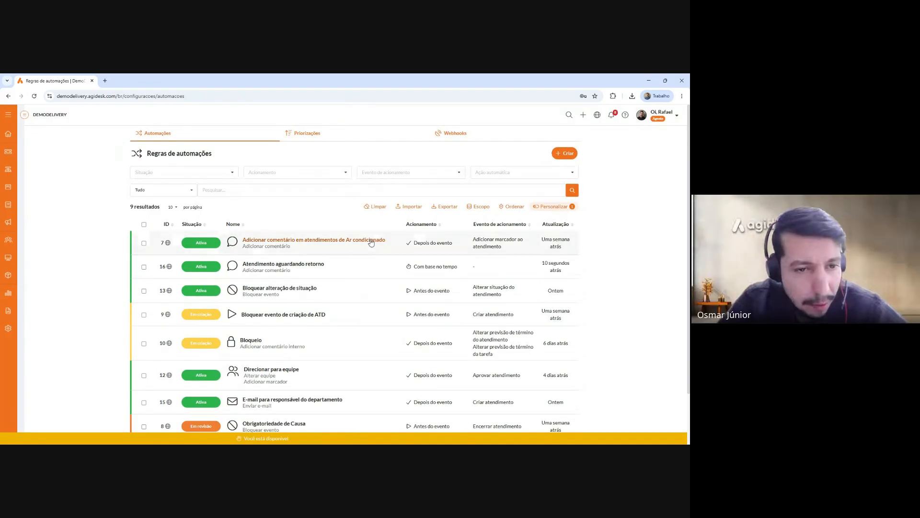
scroll(372, 244, "down", 2)
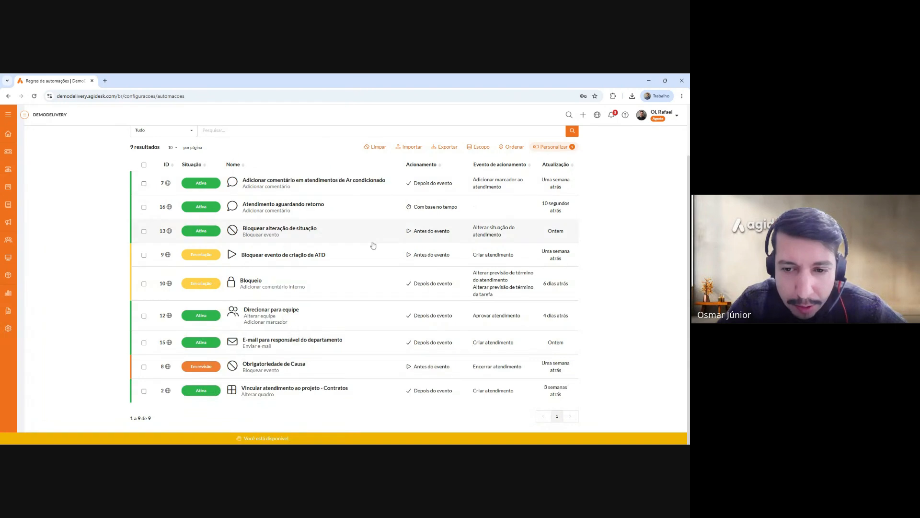
left_click(363, 212)
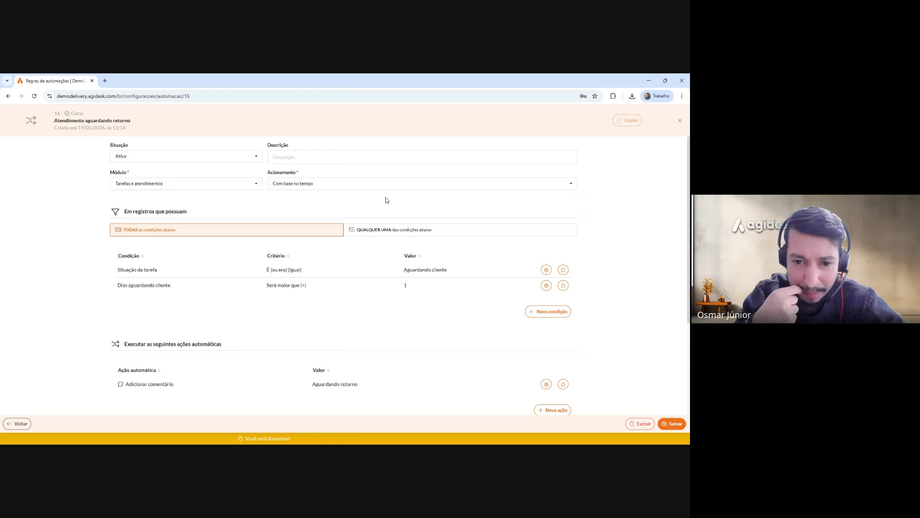
Review the rule's daily 13:00 schedule and save the rule once more.
scroll(387, 200, "down", 3)
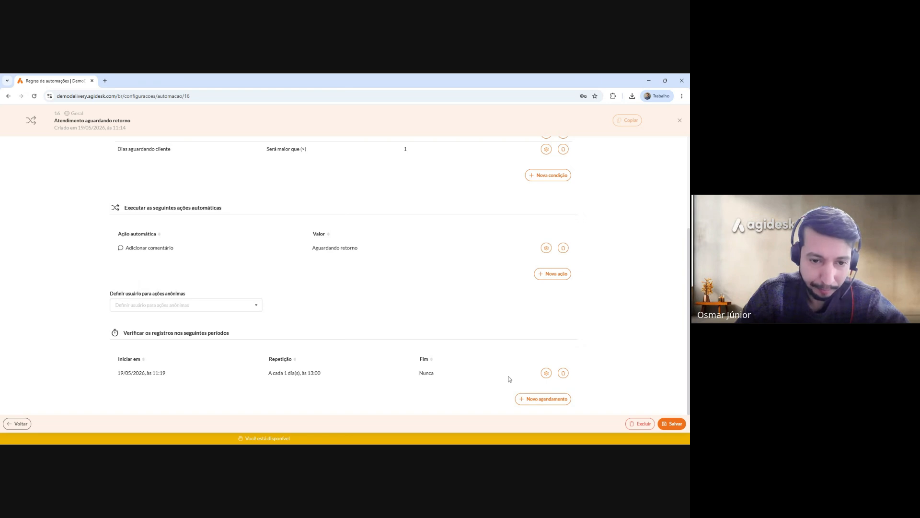
scroll(510, 378, "up", 3)
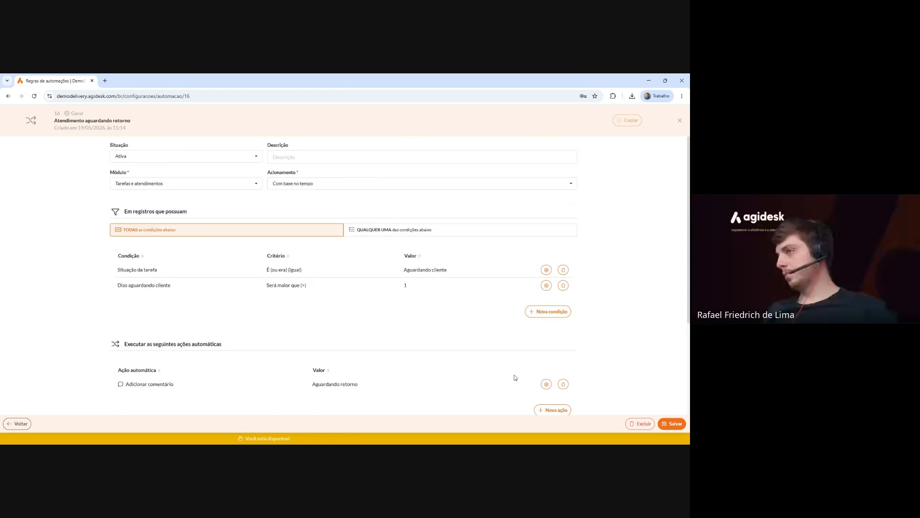
left_click(670, 424)
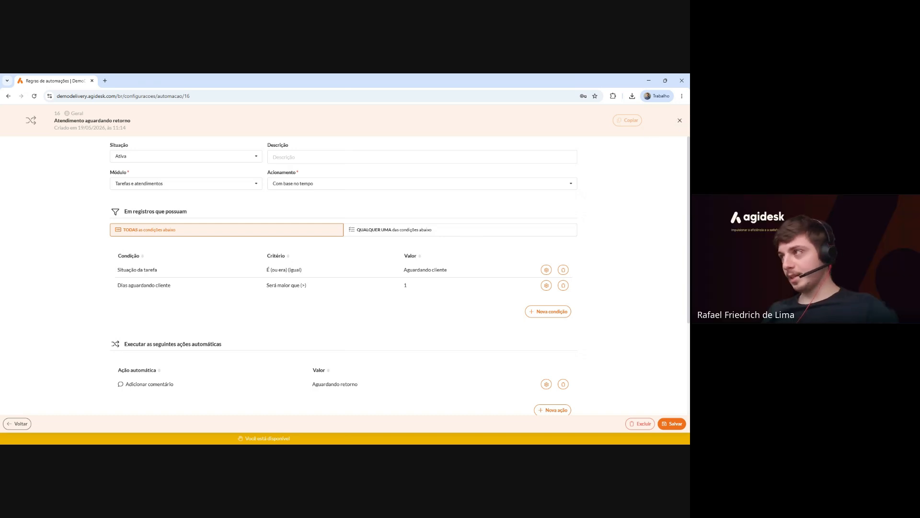
Create a new rule 'Adicionar marcador de reaberto' on the Tarefas e atendimentos module.
left_click(680, 120)
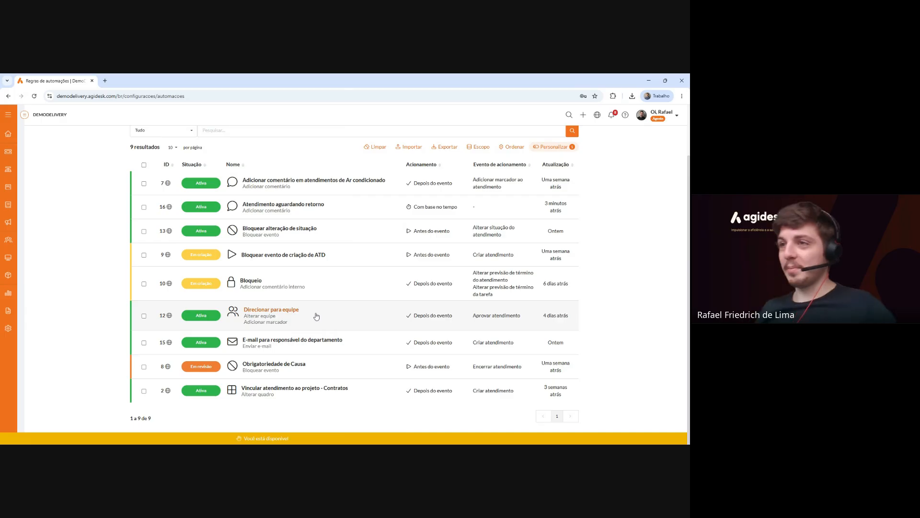
scroll(316, 316, "up", 2)
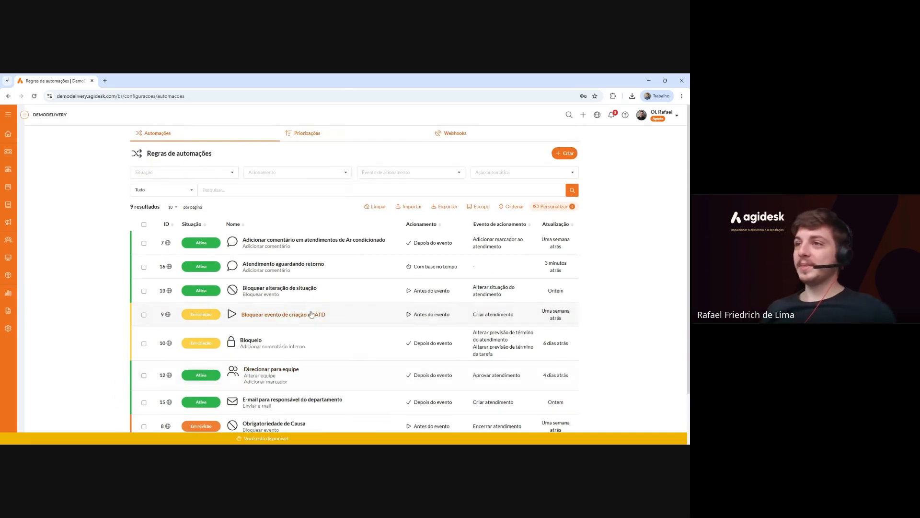
left_click(572, 156)
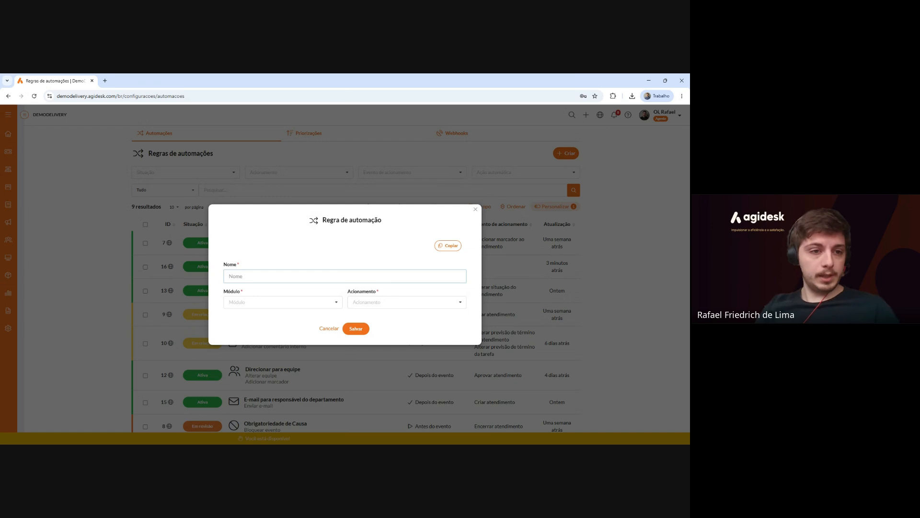
type("Adicionar ")
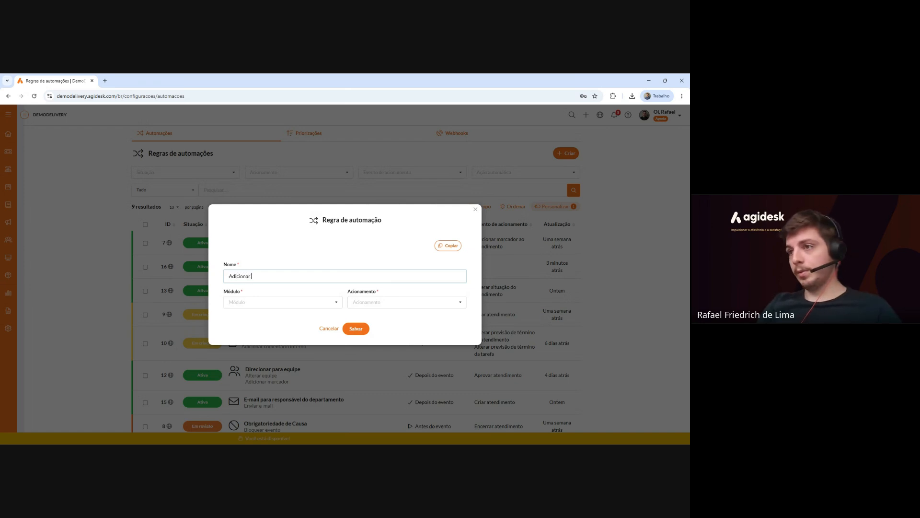
type("marcador de r")
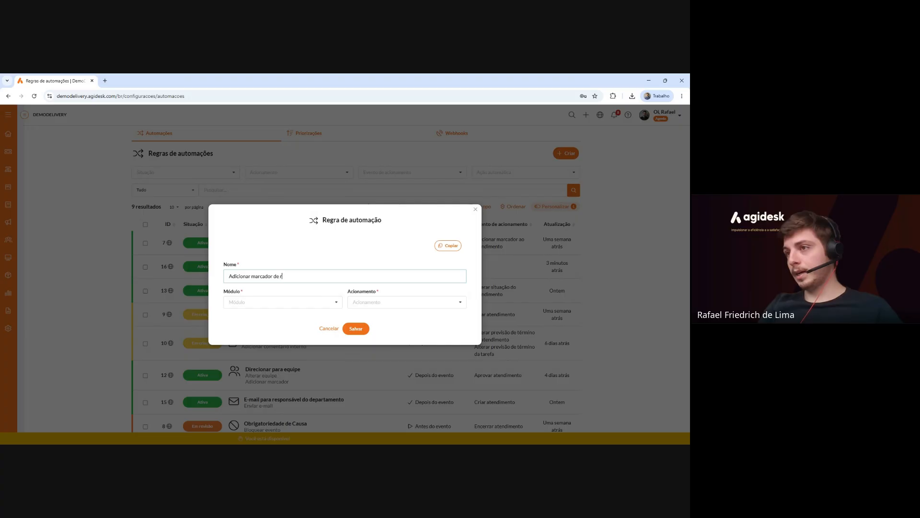
type("eaberto")
left_click(312, 301)
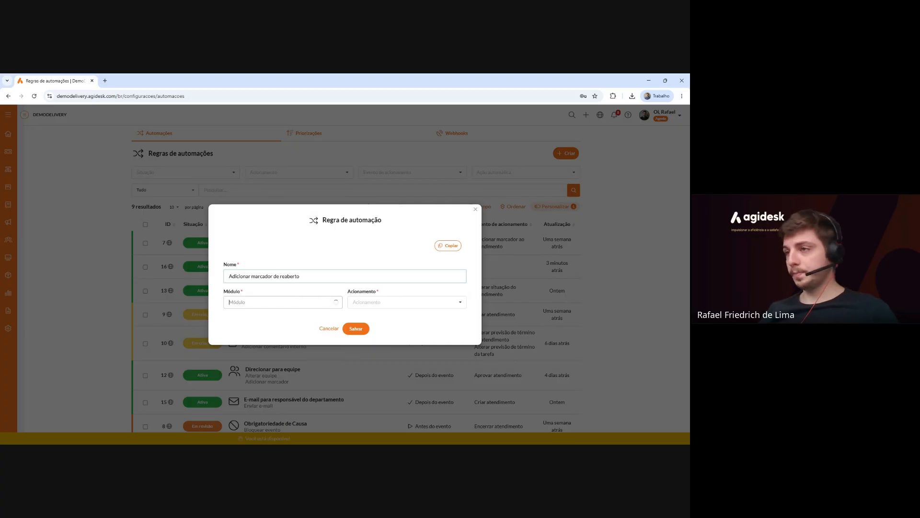
left_click(297, 322)
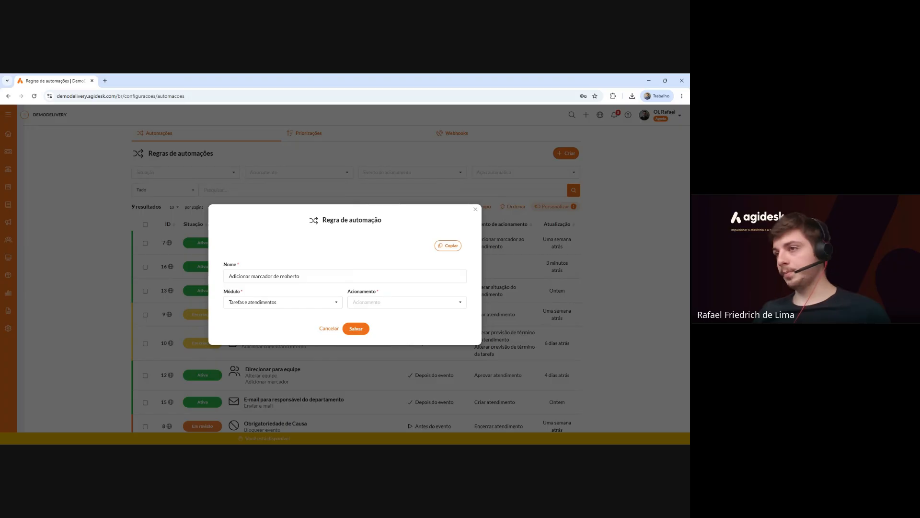
Make it fire Depois do evento on Reabrir atendimento and Reabrir tarefa.
left_click(383, 302)
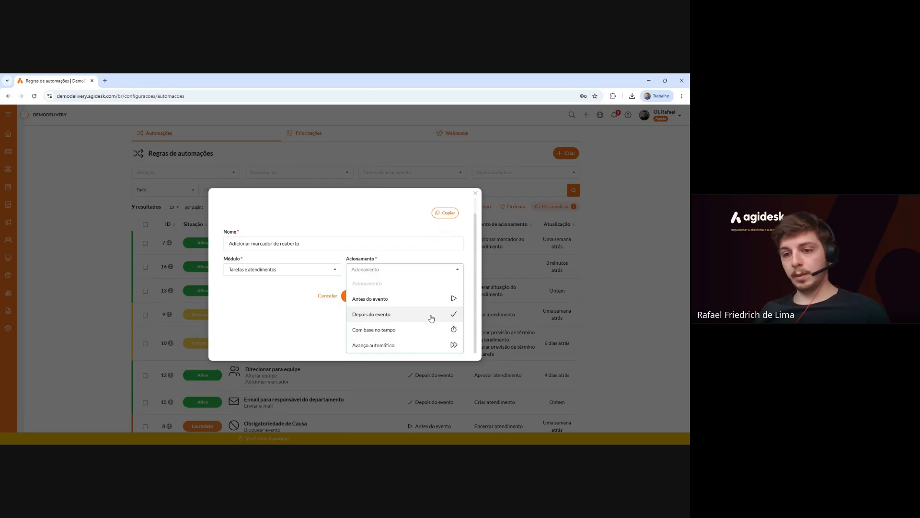
left_click(431, 319)
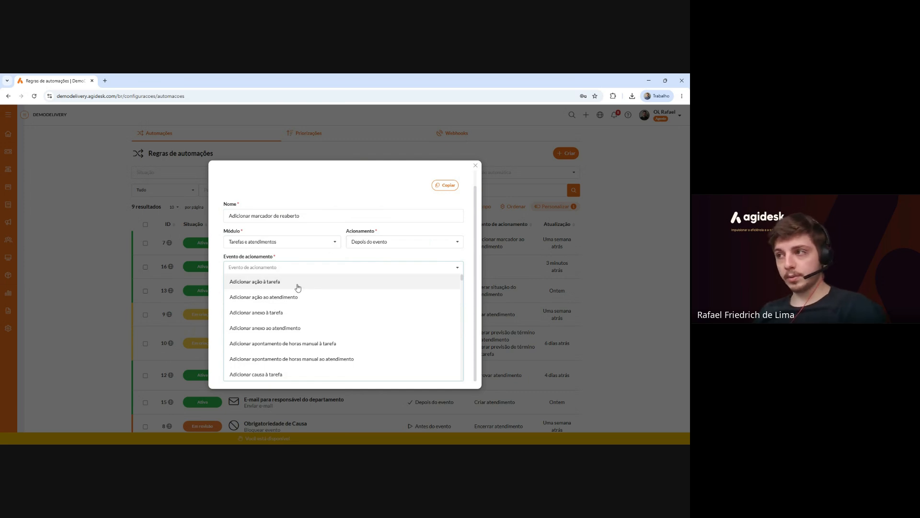
scroll(297, 288, "down", 10)
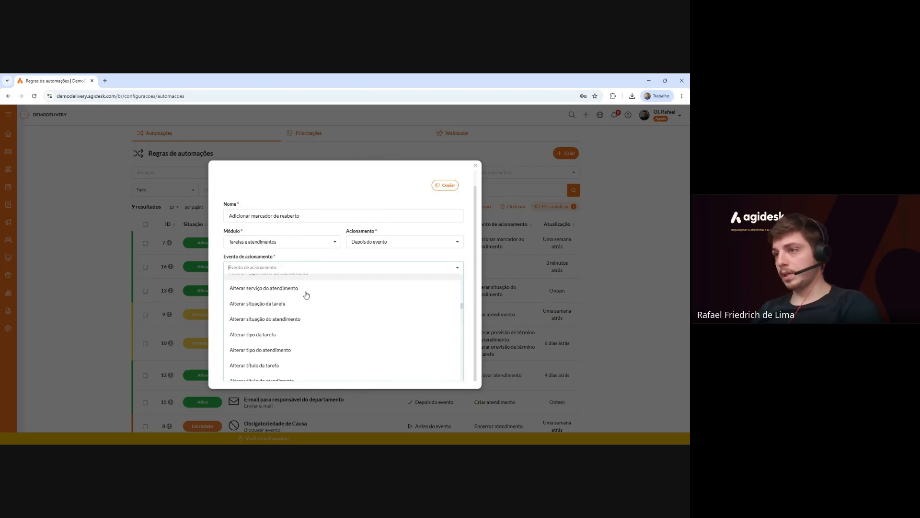
scroll(306, 294, "up", 10)
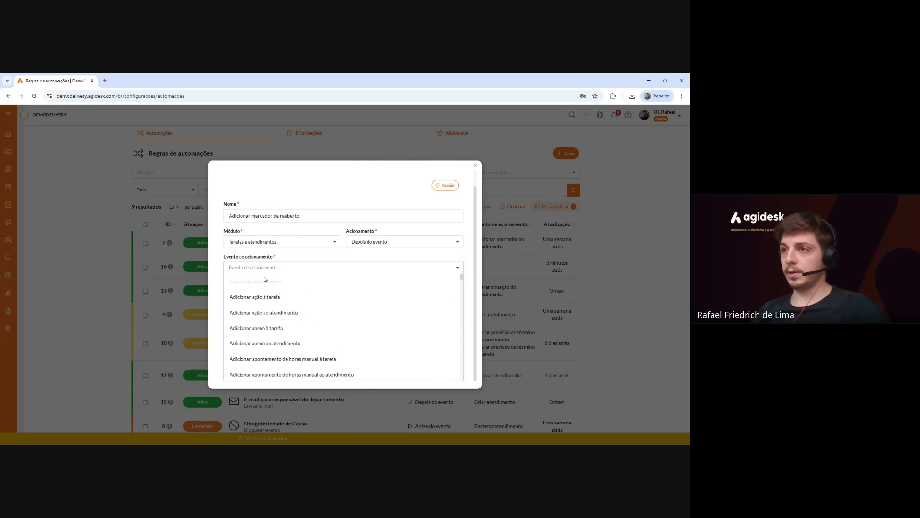
type("reabr")
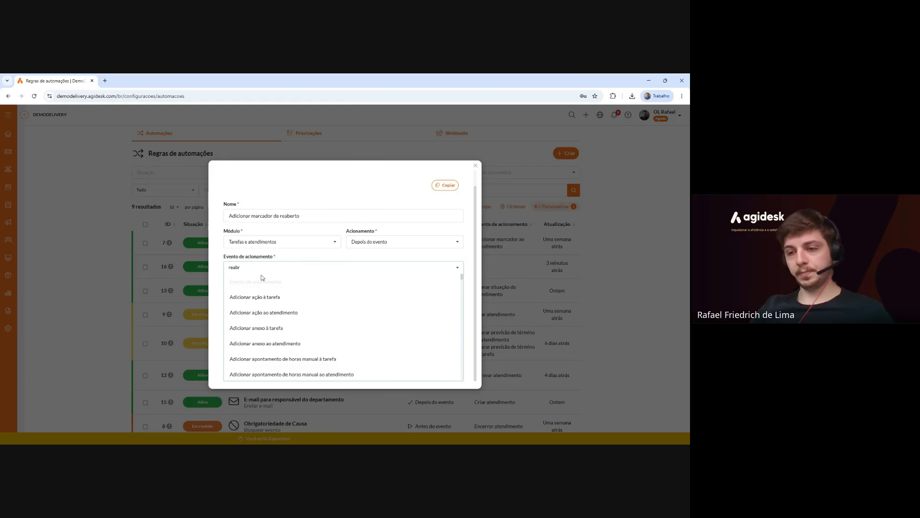
key("BackSpace")
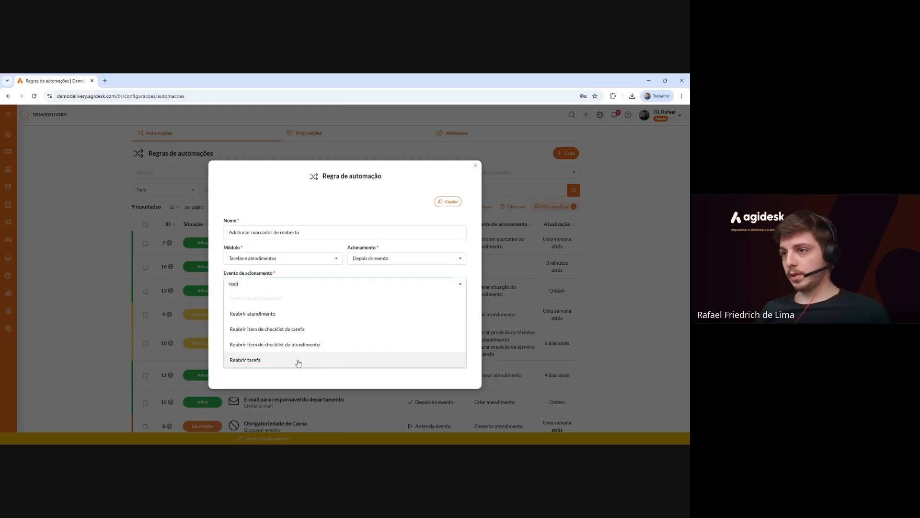
left_click(269, 318)
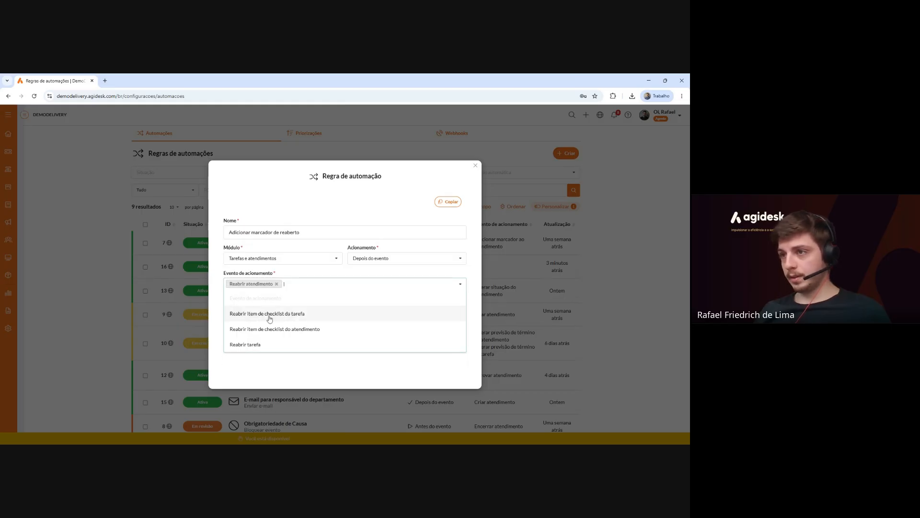
left_click(249, 344)
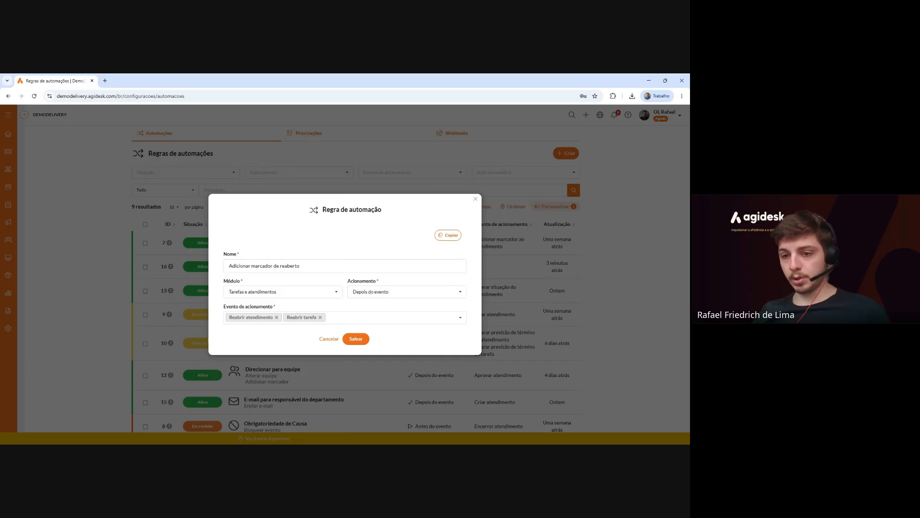
Save the new rule and give it an Adicionar marcador action with the Reaberto tag.
left_click(366, 340)
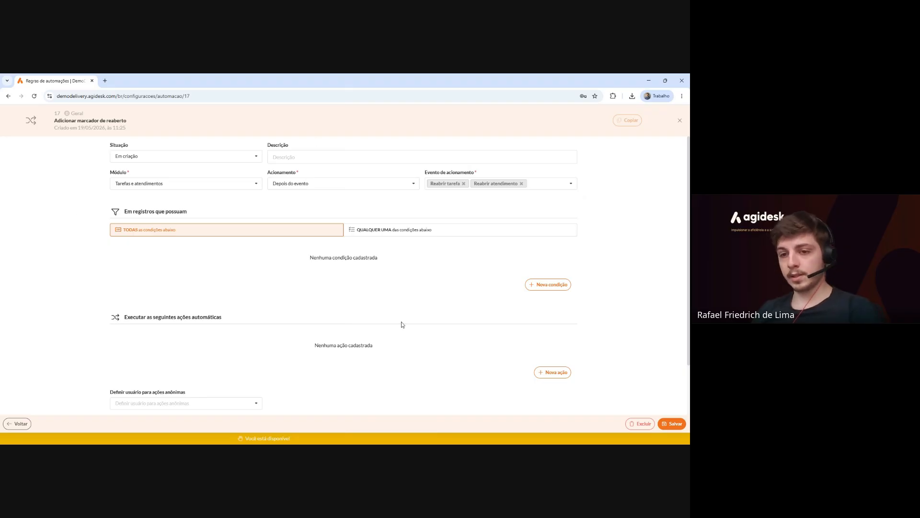
scroll(401, 322, "down", 2)
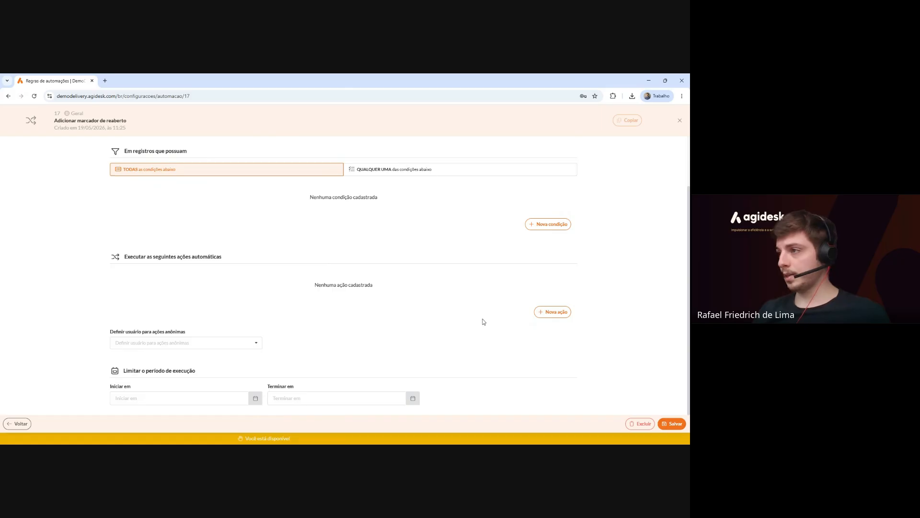
left_click(553, 312)
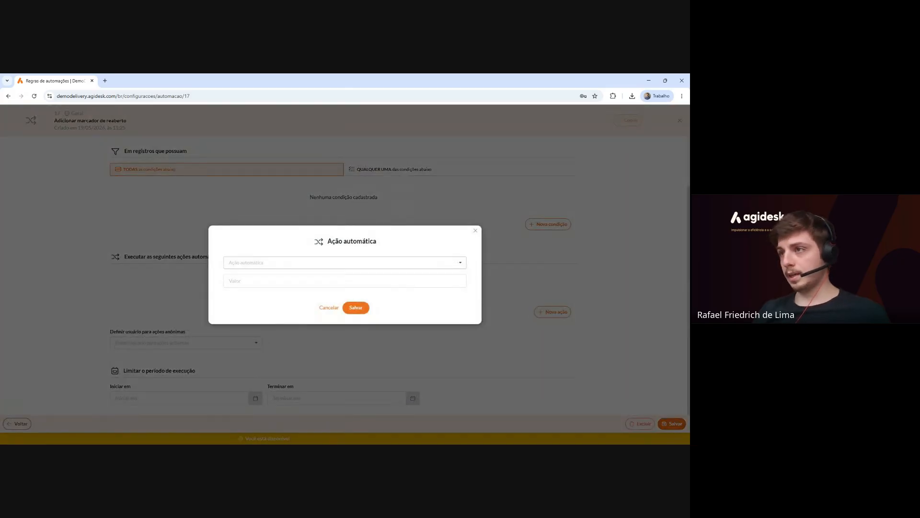
left_click(336, 264)
type("adic")
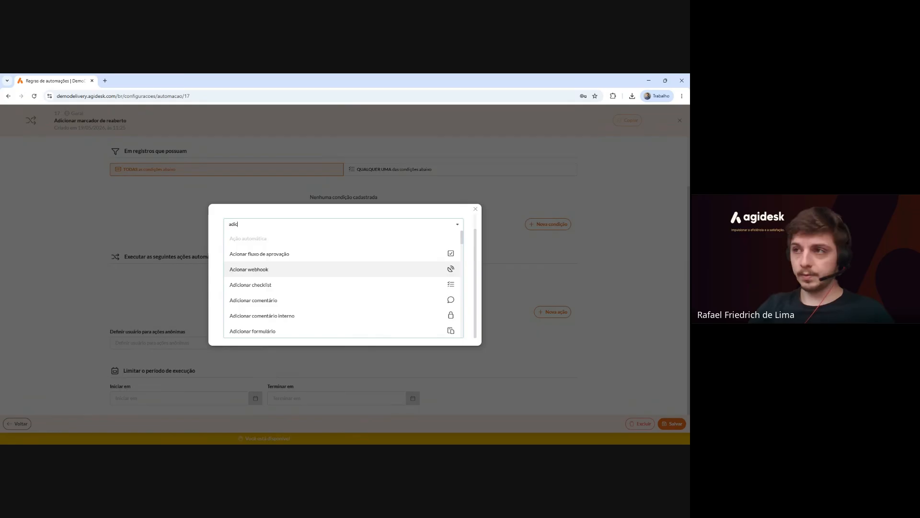
type("i")
key("BackSpace")
key("BackSpace")
key("BackSpace")
key("BackSpace")
key("BackSpace")
type("marc")
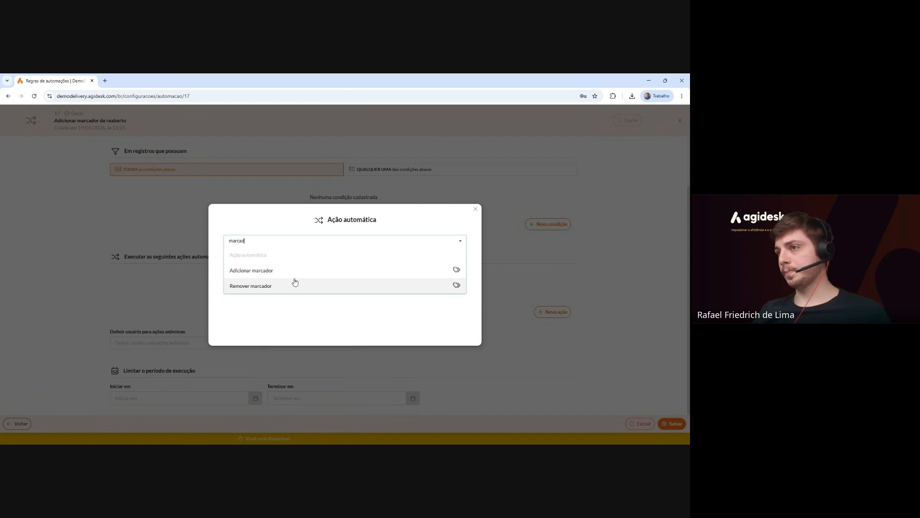
left_click(412, 269)
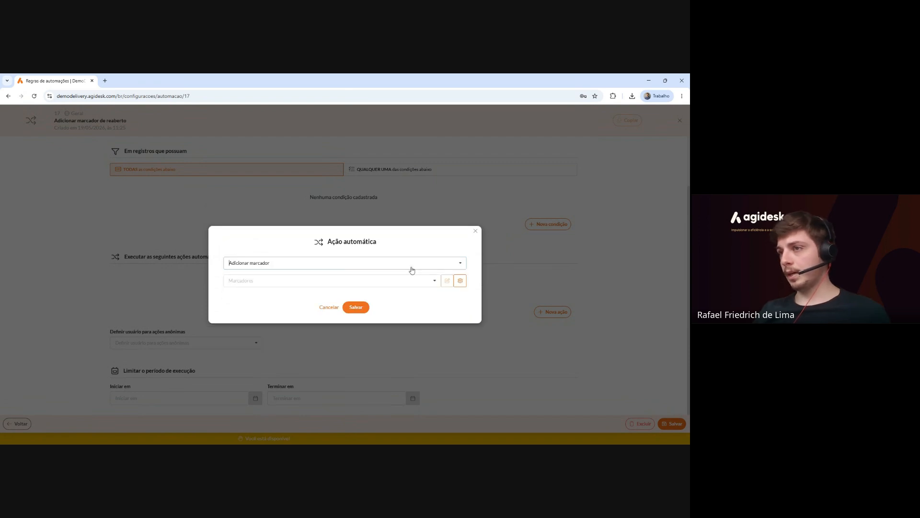
left_click(336, 281)
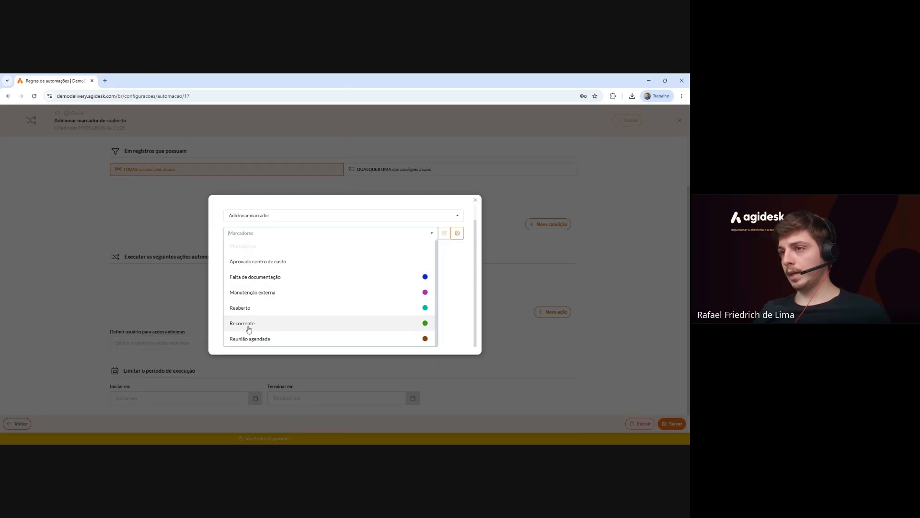
left_click(261, 308)
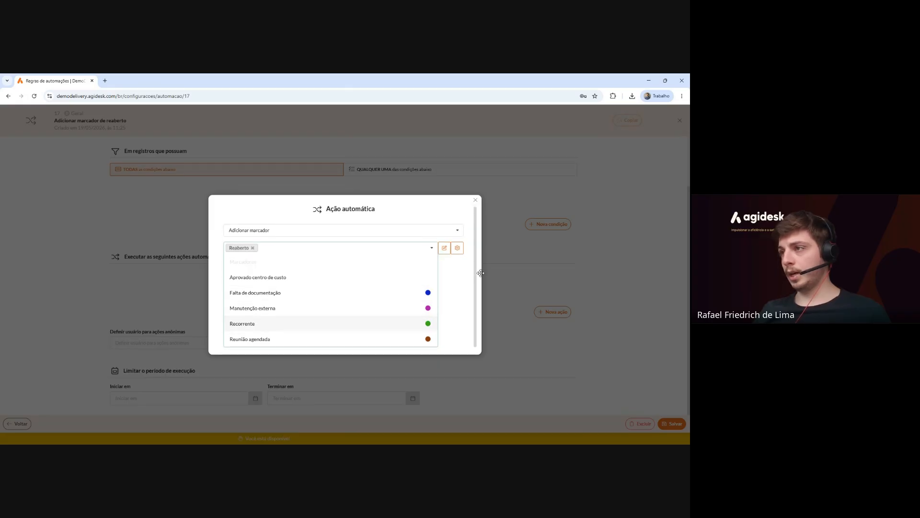
left_click(465, 275)
left_click(356, 307)
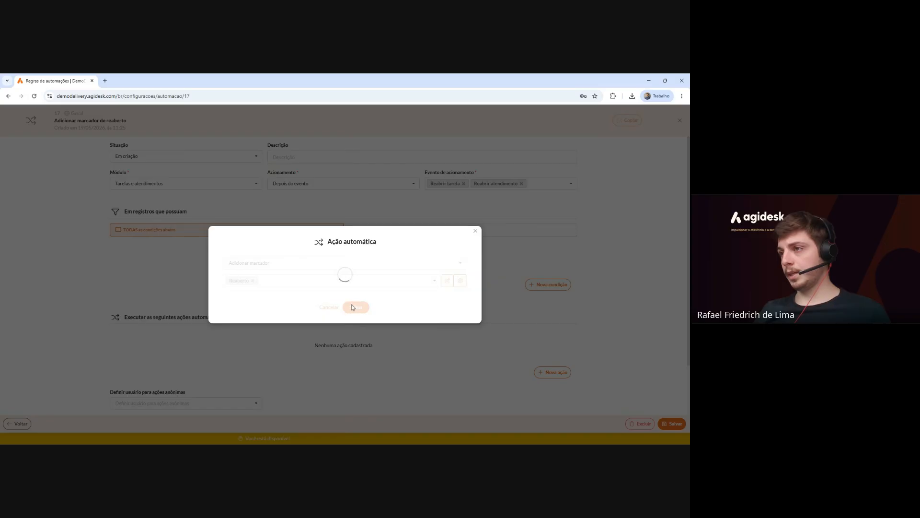
Set rule 17 'Adicionar marcador de reaberto' to Ativa, save it, and close the editor.
scroll(353, 308, "down", 1)
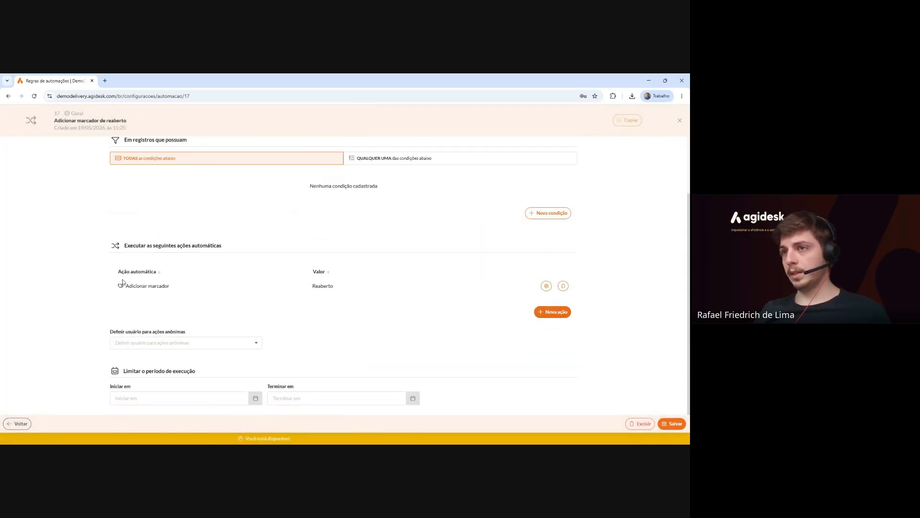
scroll(270, 288, "up", 3)
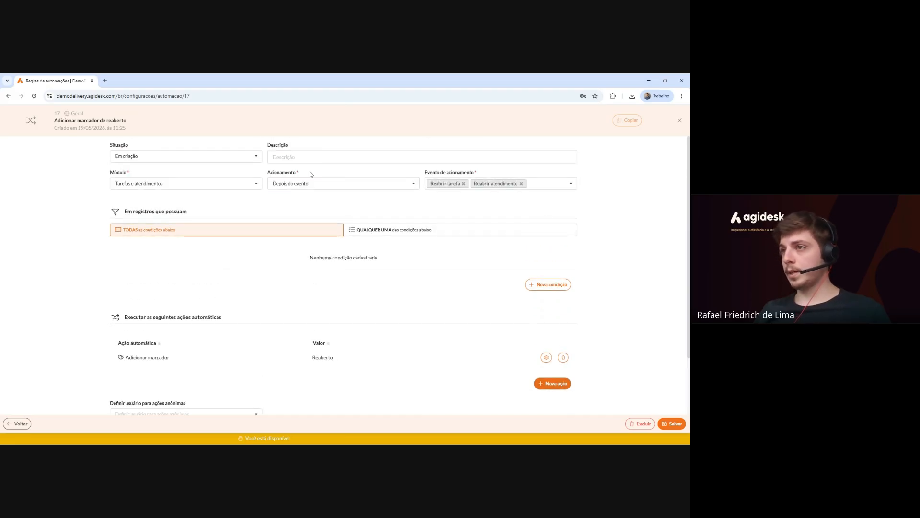
scroll(294, 238, "down", 3)
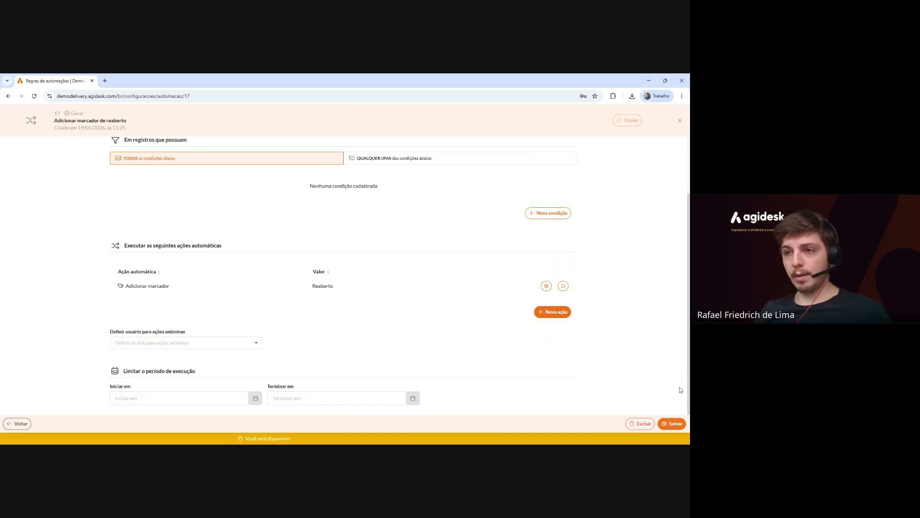
left_click_drag(133, 371, 179, 371)
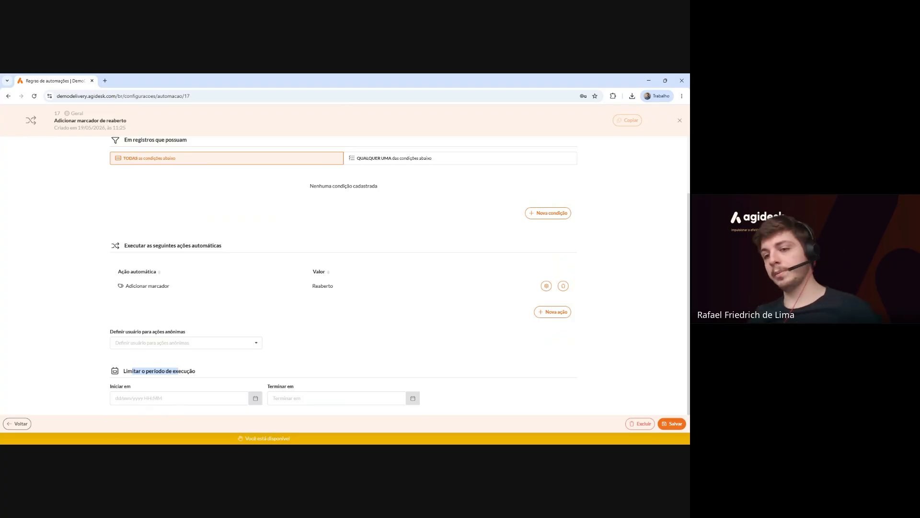
left_click(306, 360)
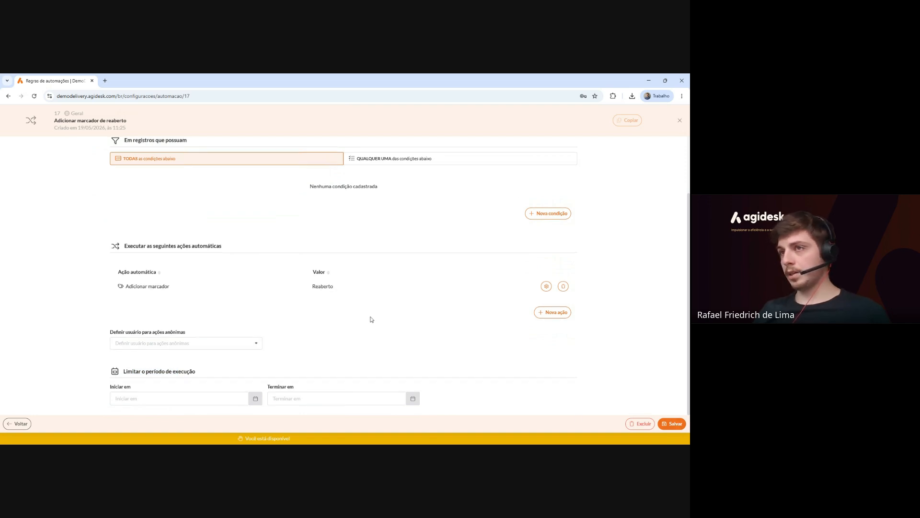
scroll(372, 317, "up", 2)
left_click(203, 158)
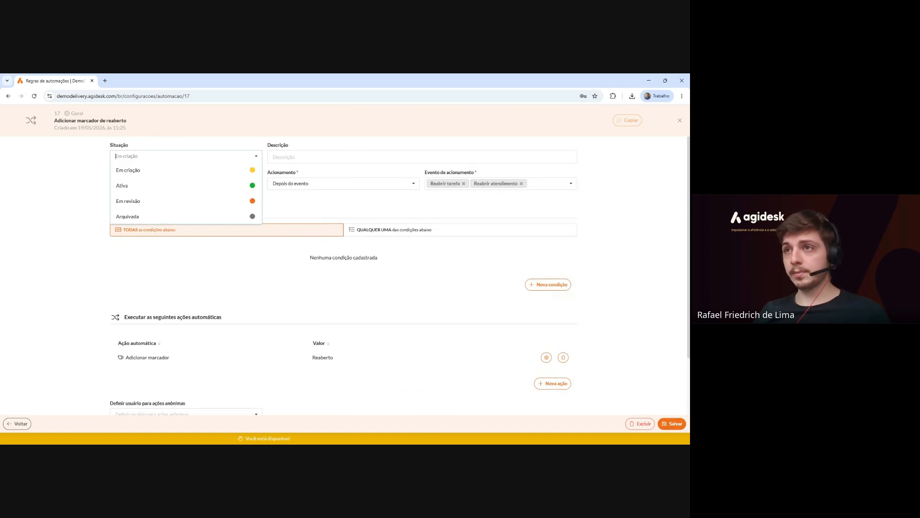
left_click(189, 187)
scroll(489, 361, "down", 2)
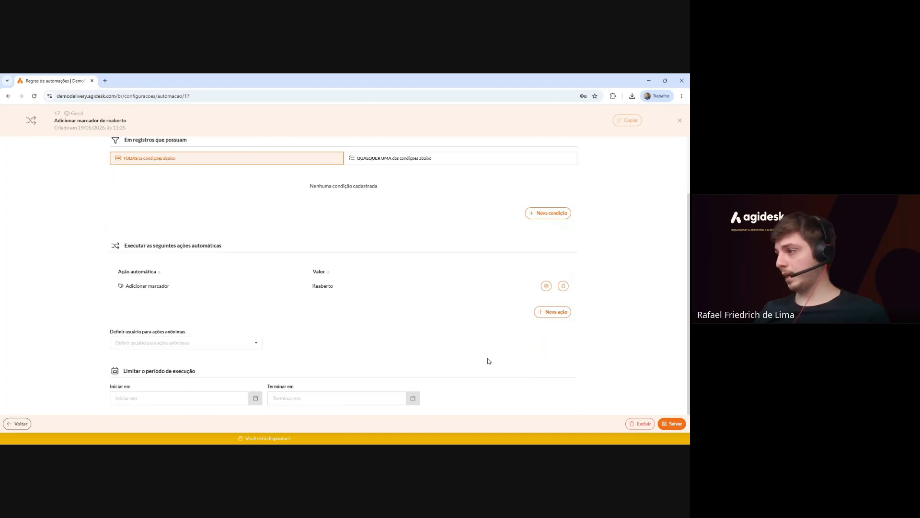
left_click(671, 424)
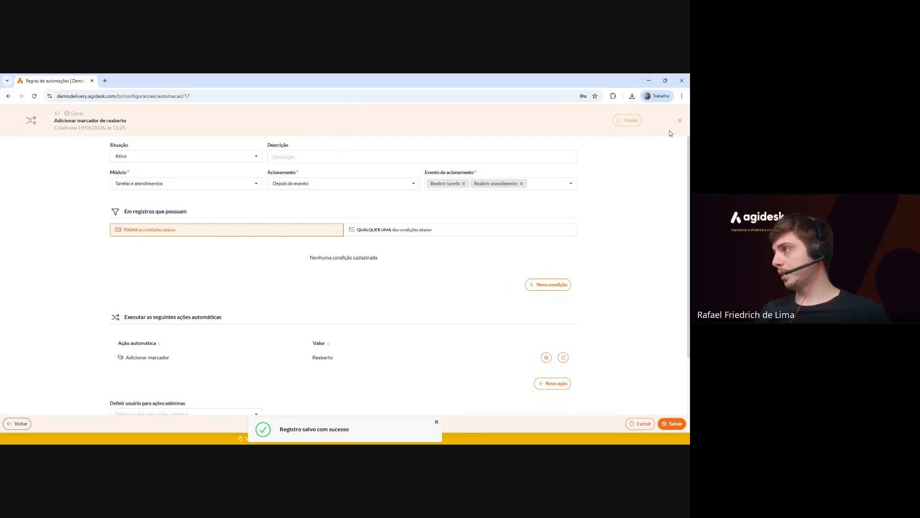
left_click(680, 120)
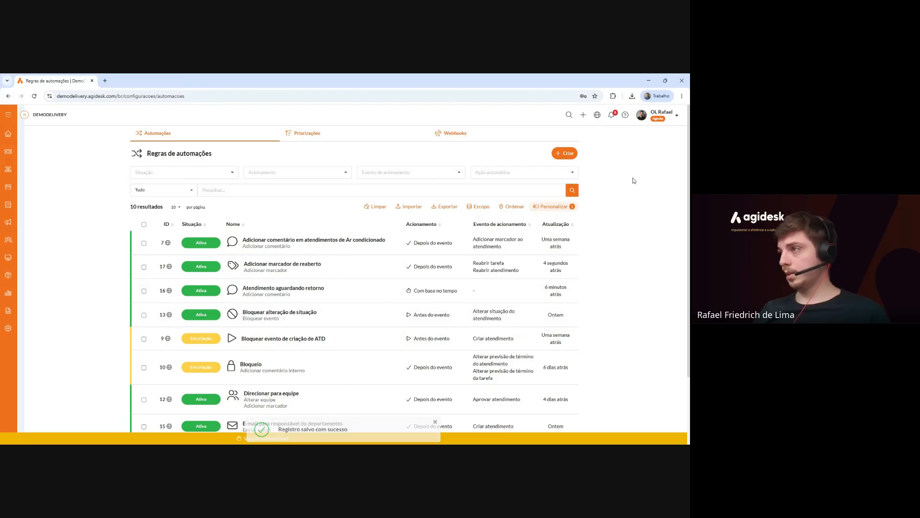
Create rule 'Bloquear reabertura de atendimentos encerrados por falta de retorno': Tarefas e atendimentos, Antes do evento, Reabrir atendimento.
left_click(569, 155)
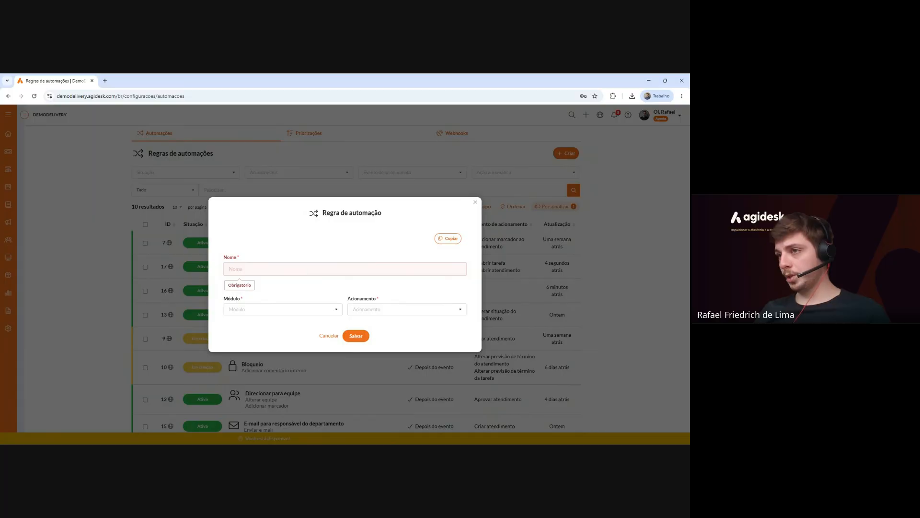
left_click(379, 308)
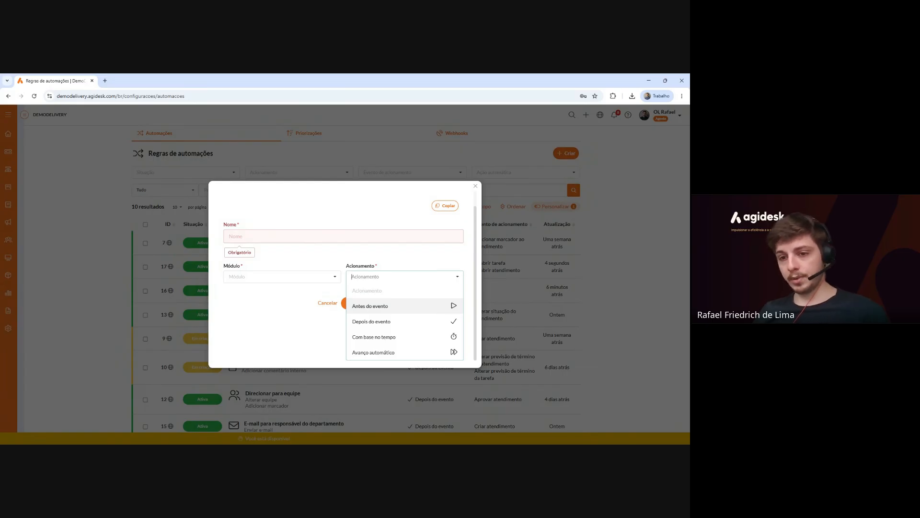
left_click(428, 308)
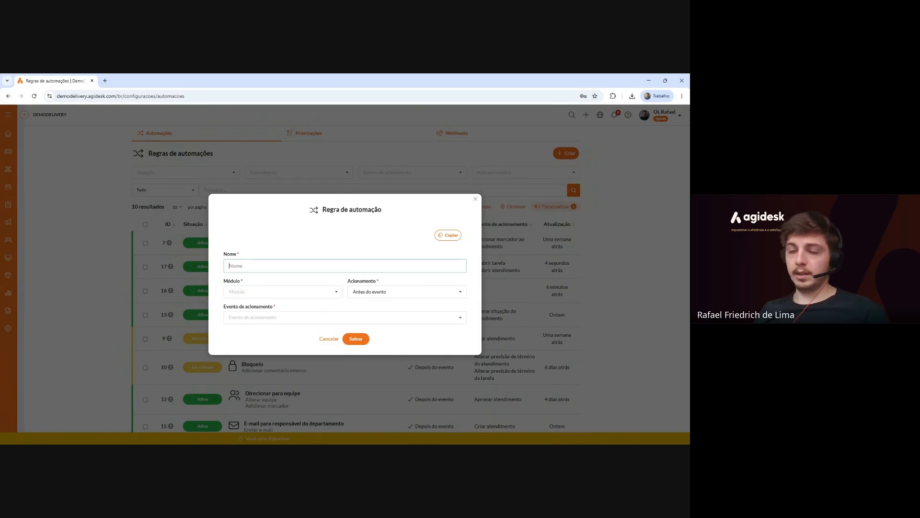
type("Bloque")
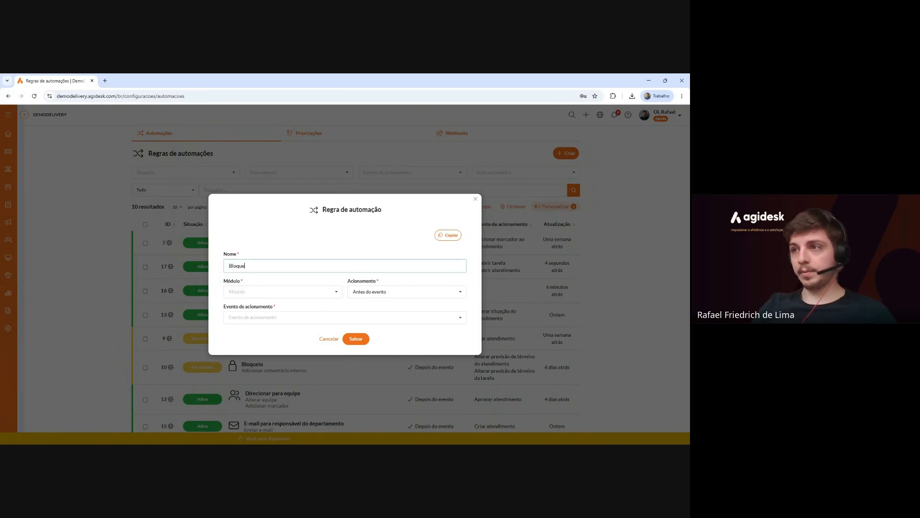
type("ar reabertura de a")
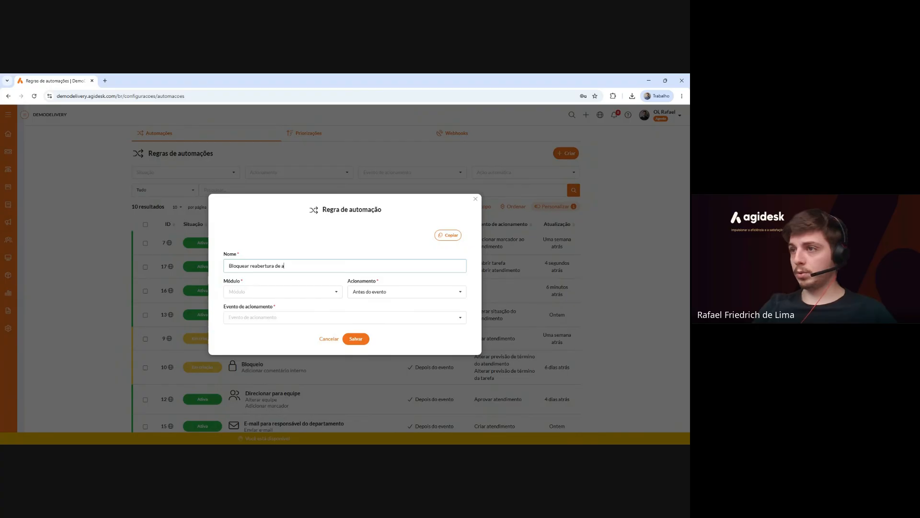
type("tendimentos ence")
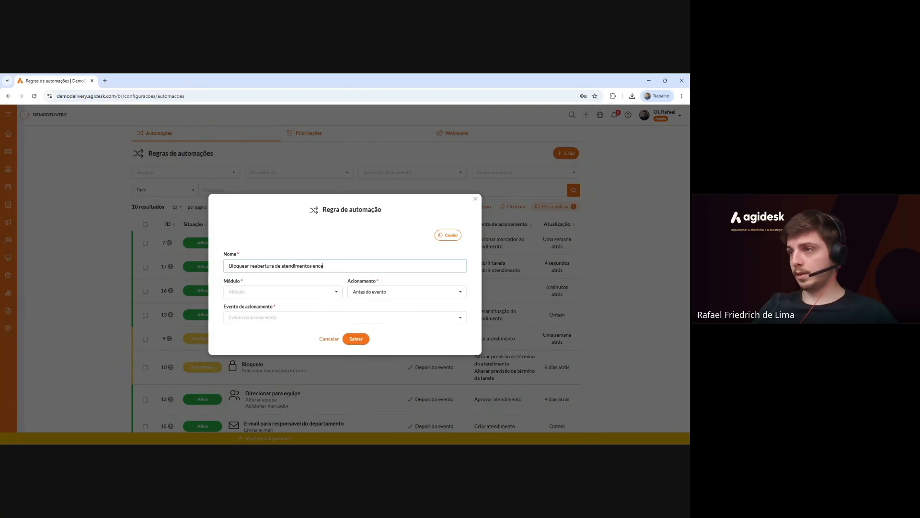
type("rramen")
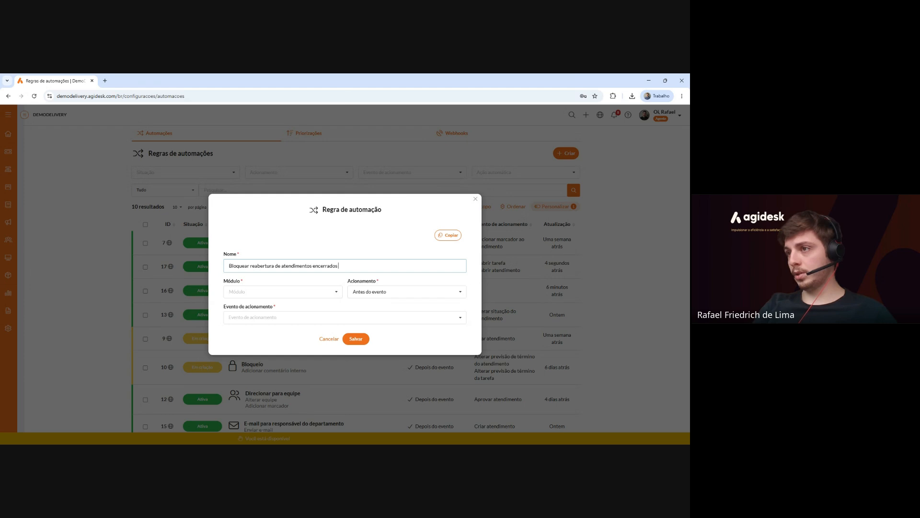
type(" por falta de retorno")
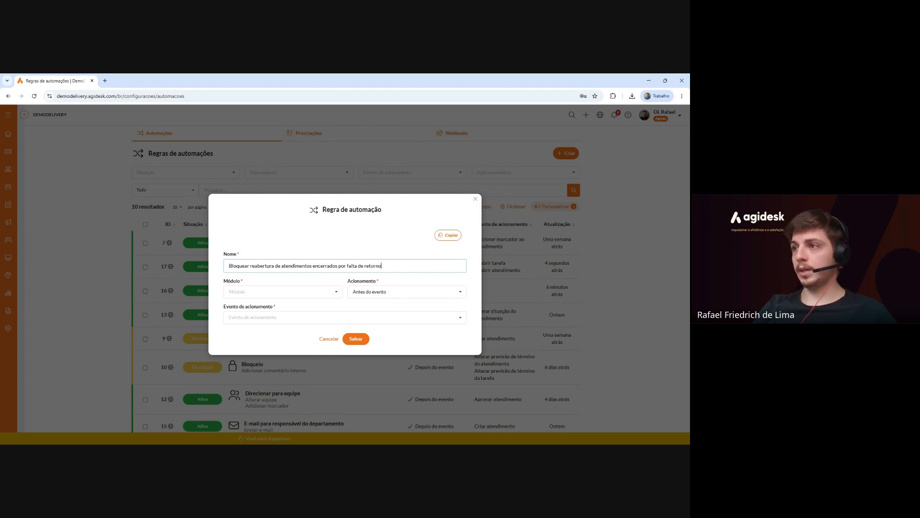
left_click(240, 292)
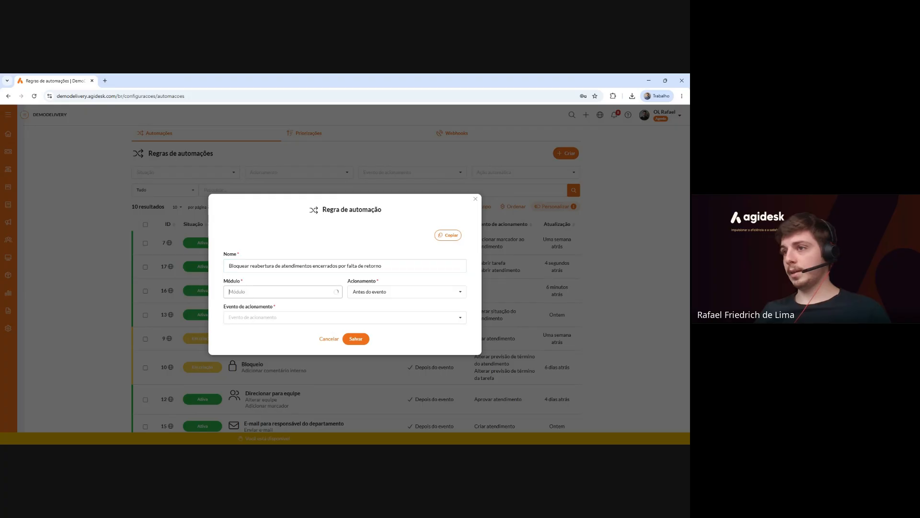
left_click(254, 318)
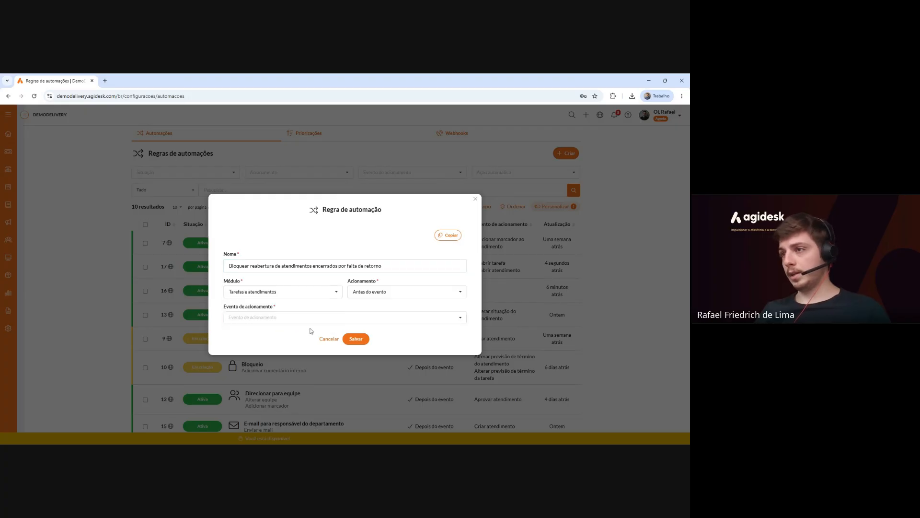
left_click(237, 317)
type("re")
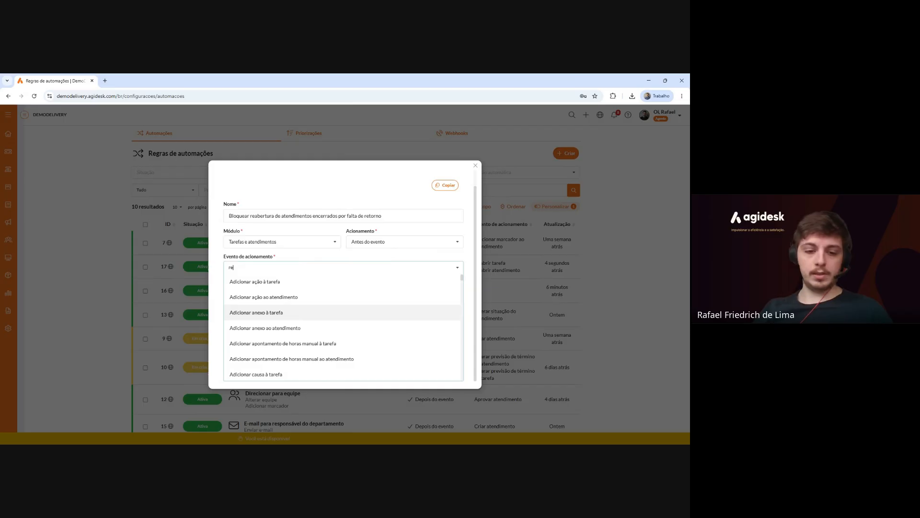
type("abert")
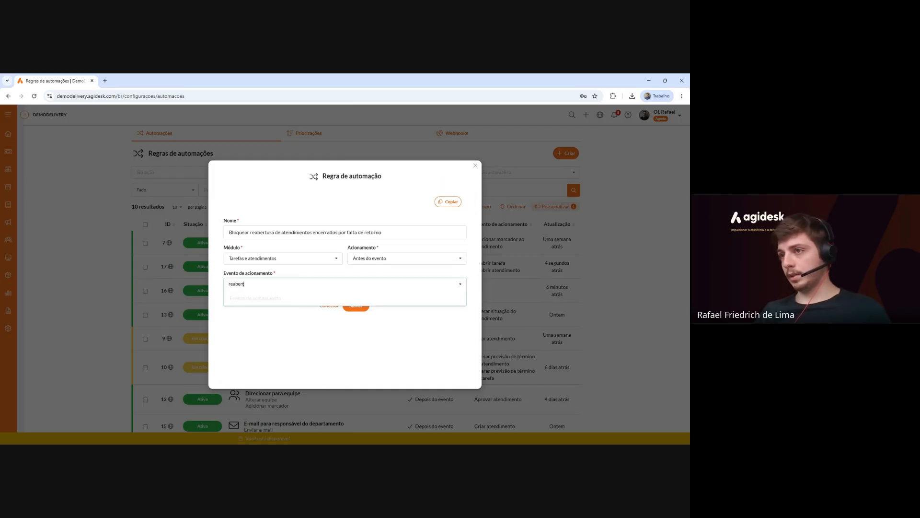
key("BackSpace")
key("BackSpace")
key("BackSpace")
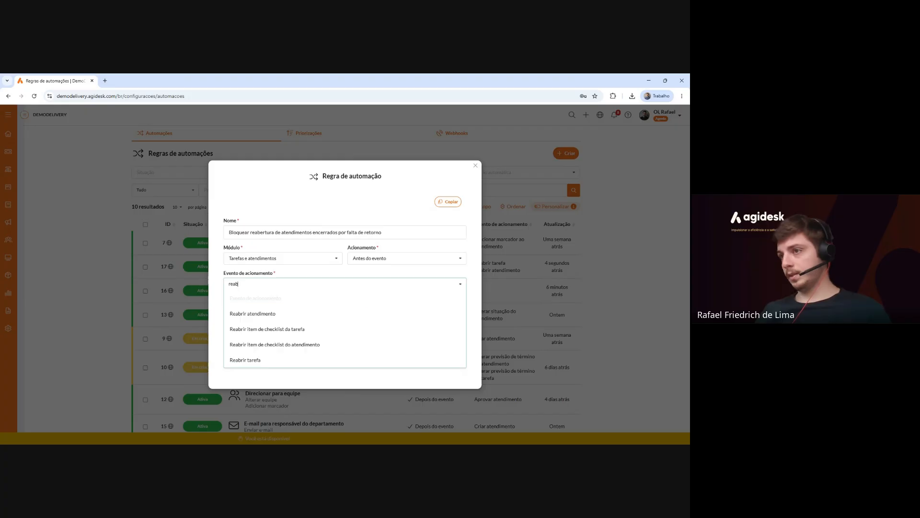
left_click(386, 313)
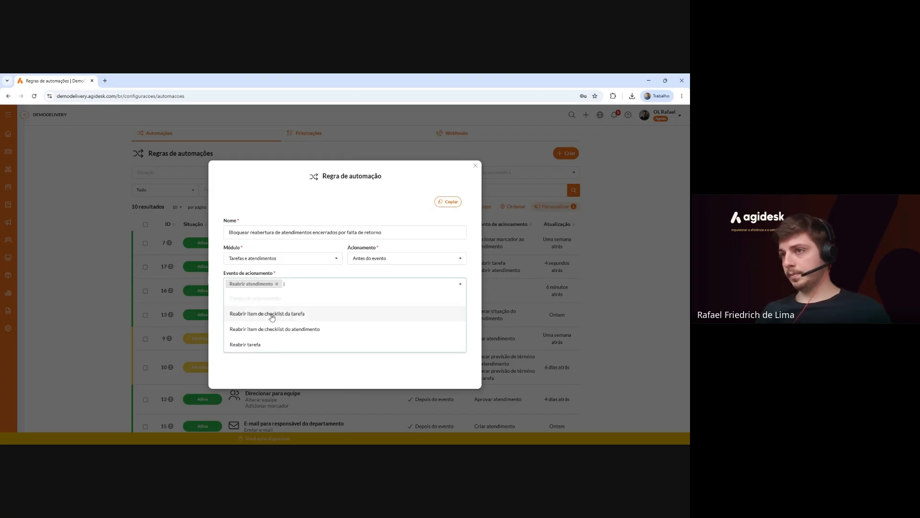
left_click(312, 373)
left_click(361, 339)
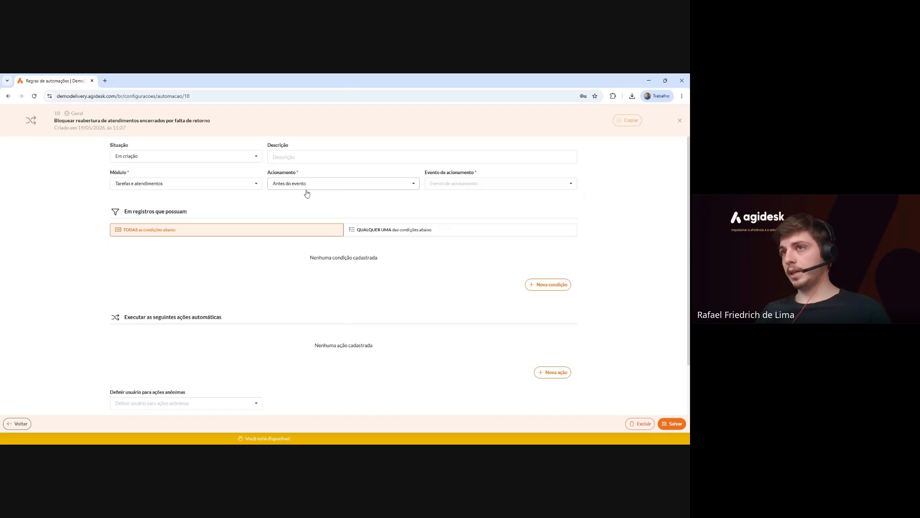
Set rule 18's trigger event back to Reabrir atendimento.
left_click(436, 184)
type("reab")
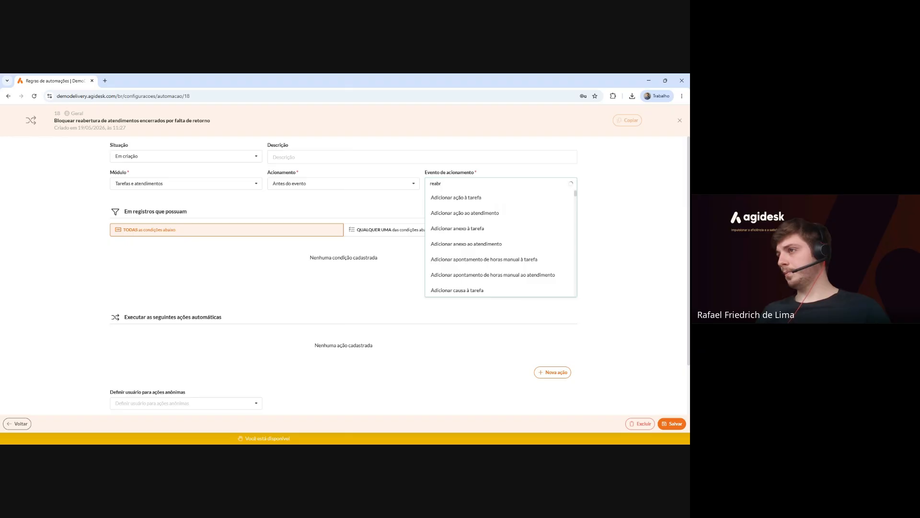
type("r")
left_click(459, 212)
Start a new Marcador condition with the É (ou era) (igual) criterion.
left_click(398, 276)
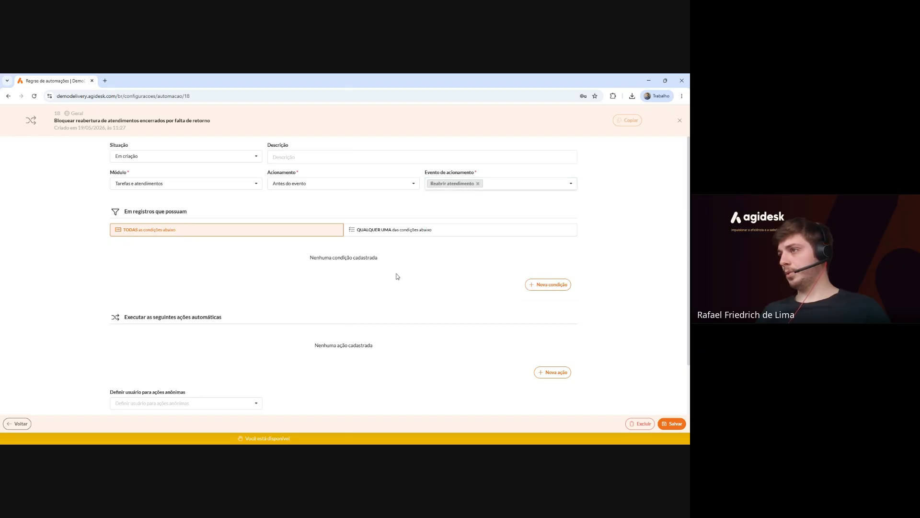
left_click(541, 290)
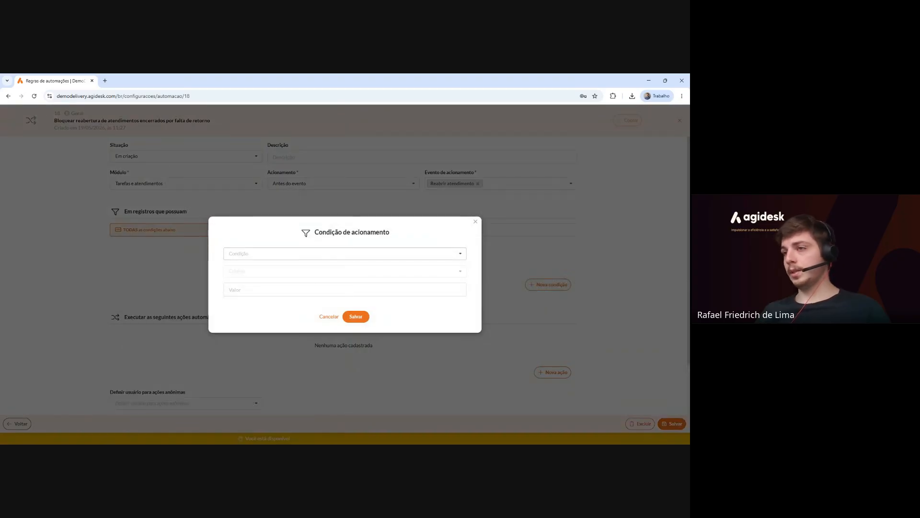
left_click(331, 253)
type("marcado")
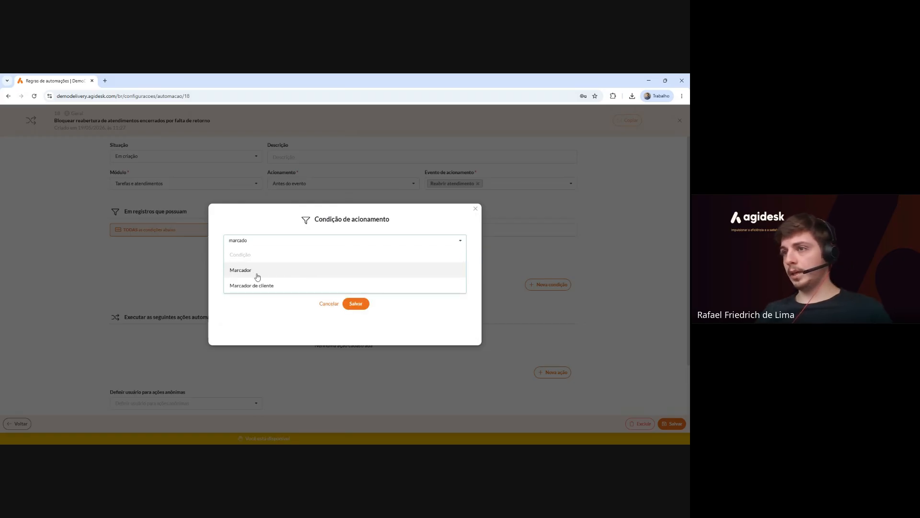
left_click(258, 277)
left_click(250, 269)
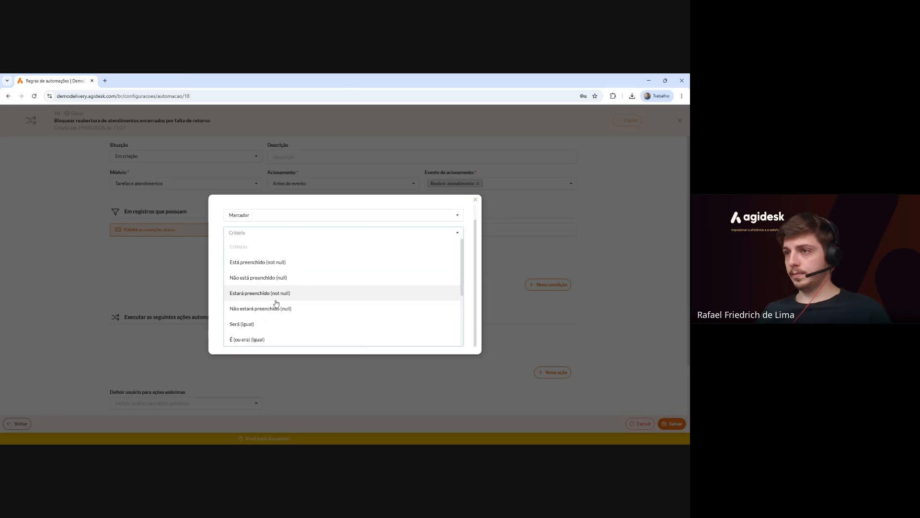
scroll(256, 321, "down", 3)
left_click(273, 305)
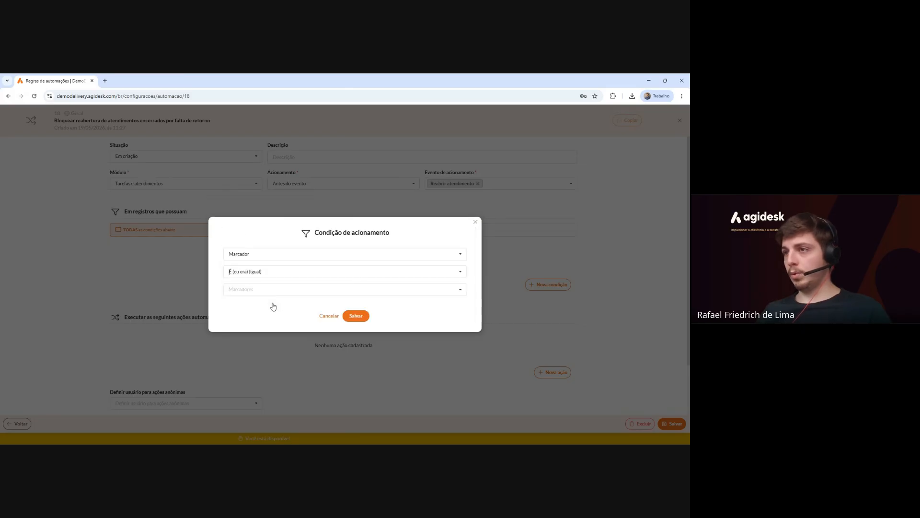
Create the marker 'Encerrado por falta de retorno' as its value and save the condition.
left_click(265, 290)
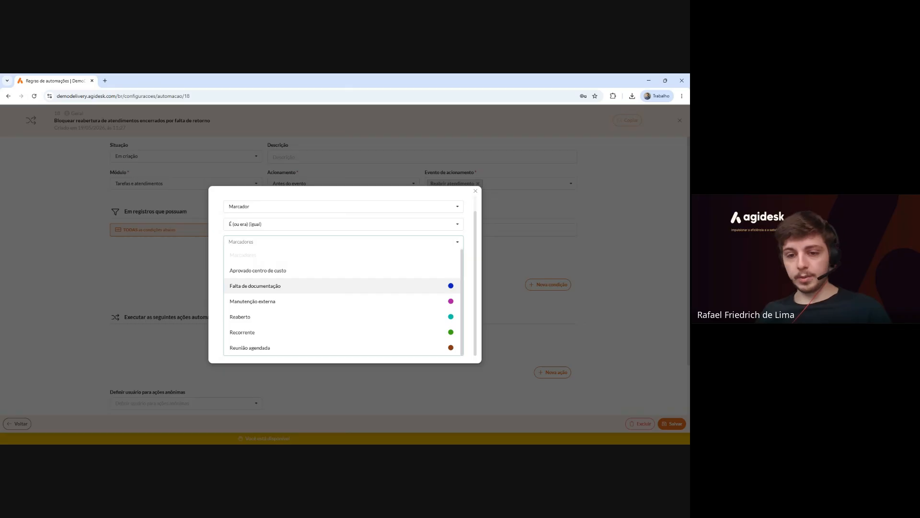
type("Er")
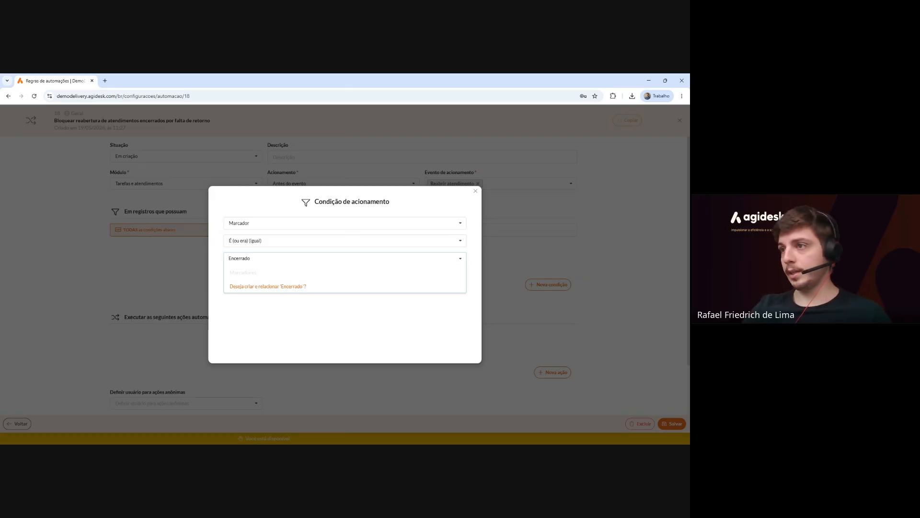
type("falta de retorno")
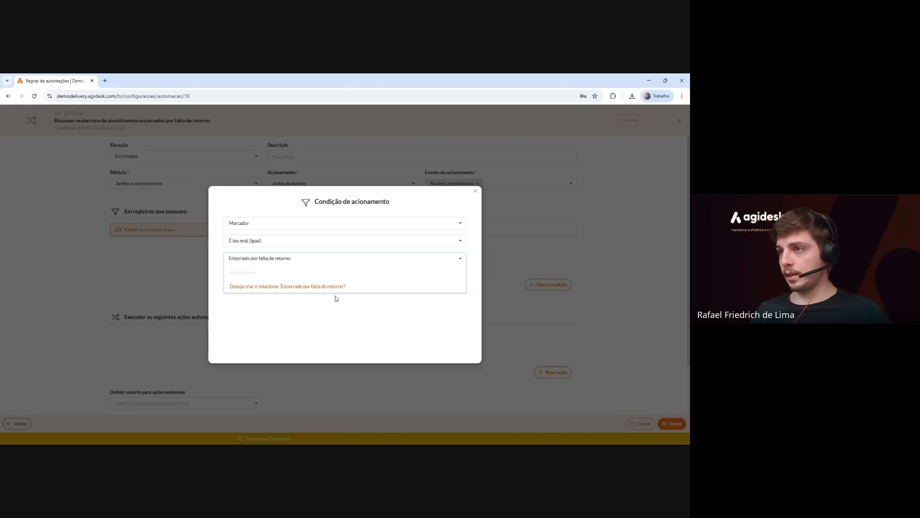
key("Return")
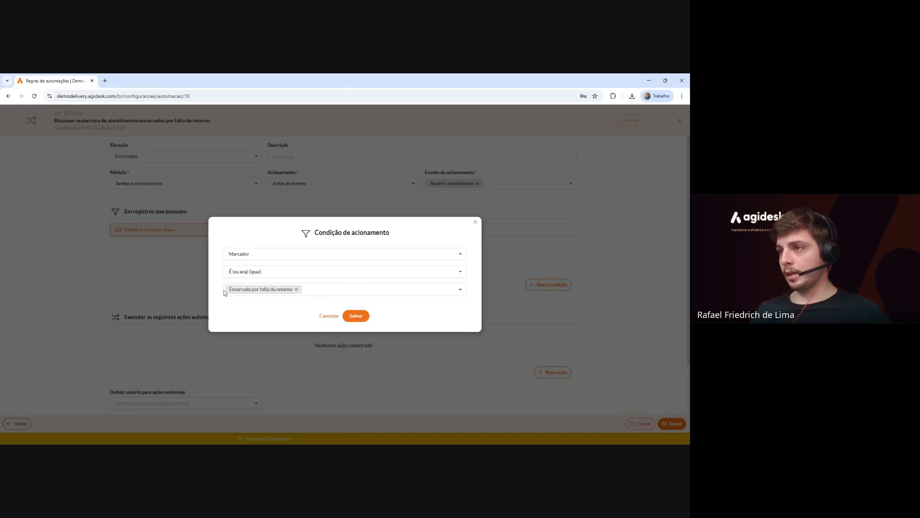
left_click(361, 316)
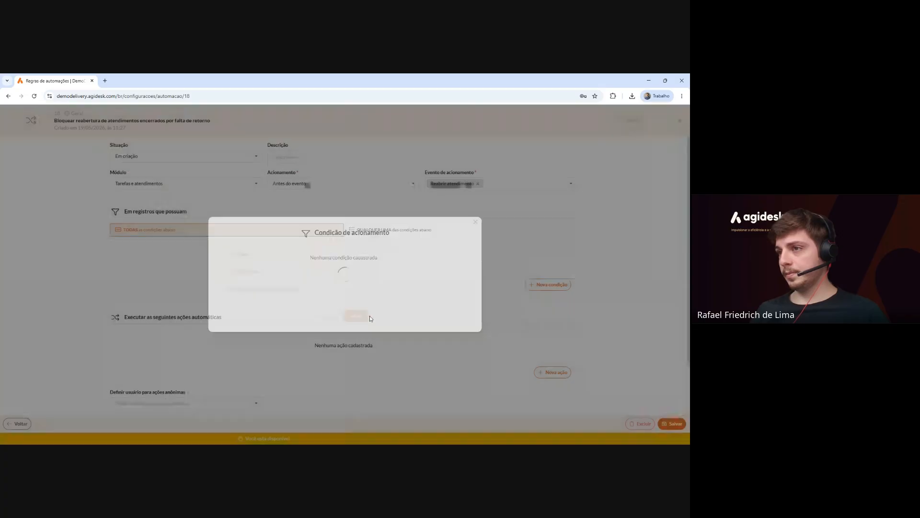
scroll(361, 279, "down", 2)
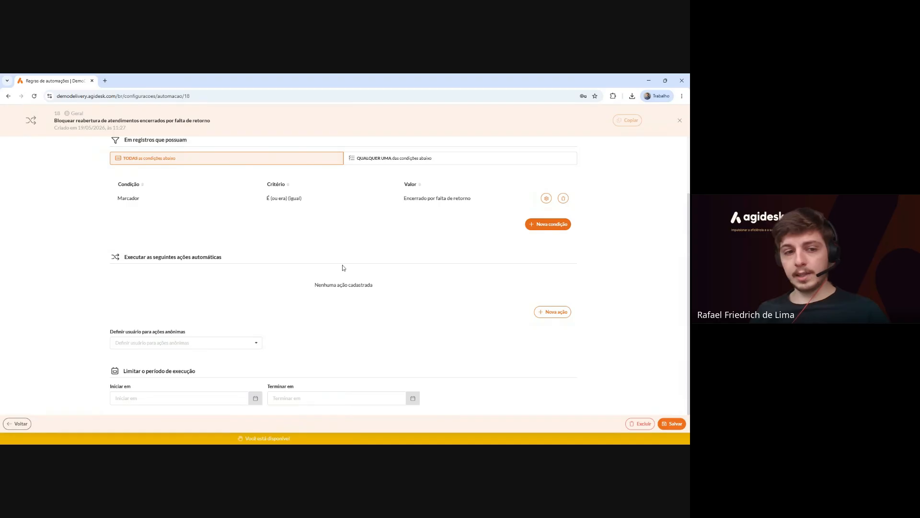
Add a Bloquear evento action with an alert saying these tickets can't be reopened; create a new one.
left_click(555, 311)
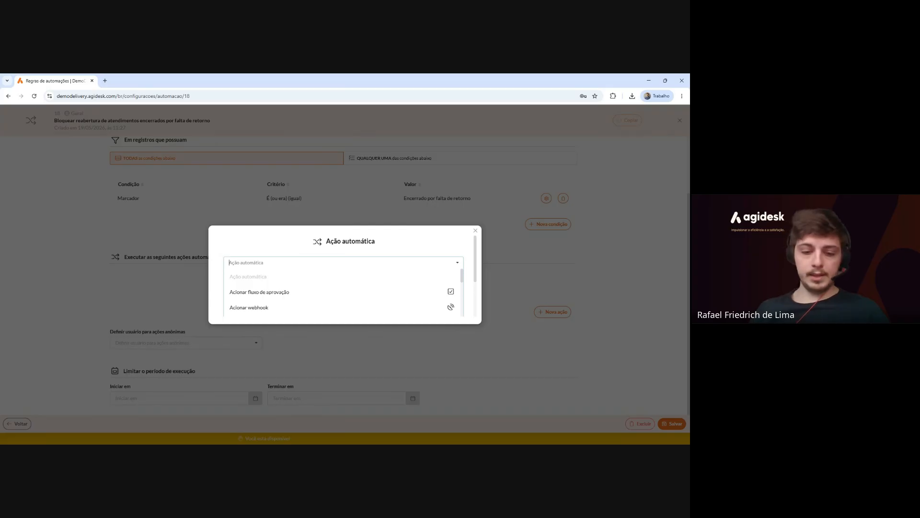
type("bloque")
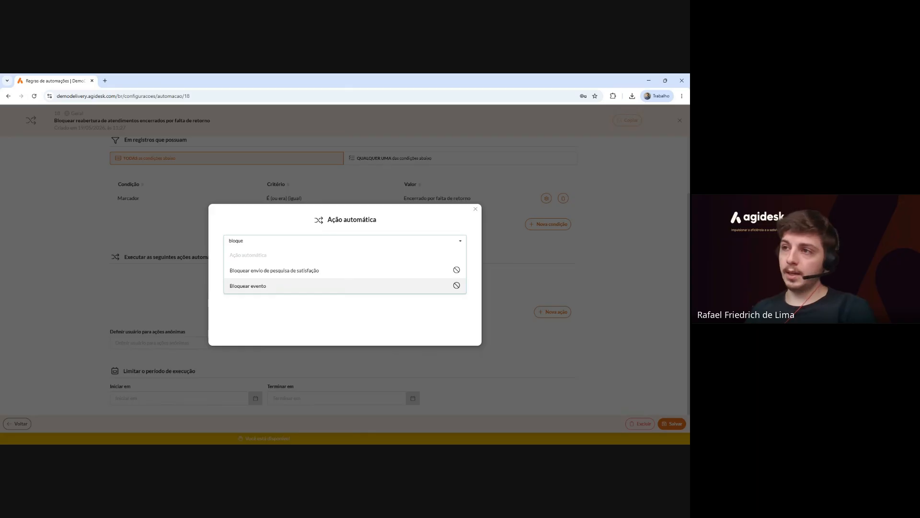
left_click(366, 287)
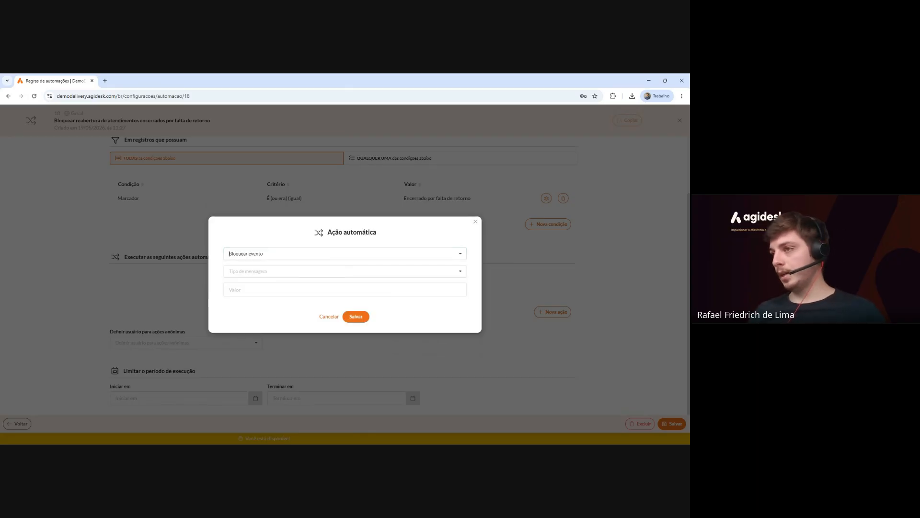
left_click(276, 272)
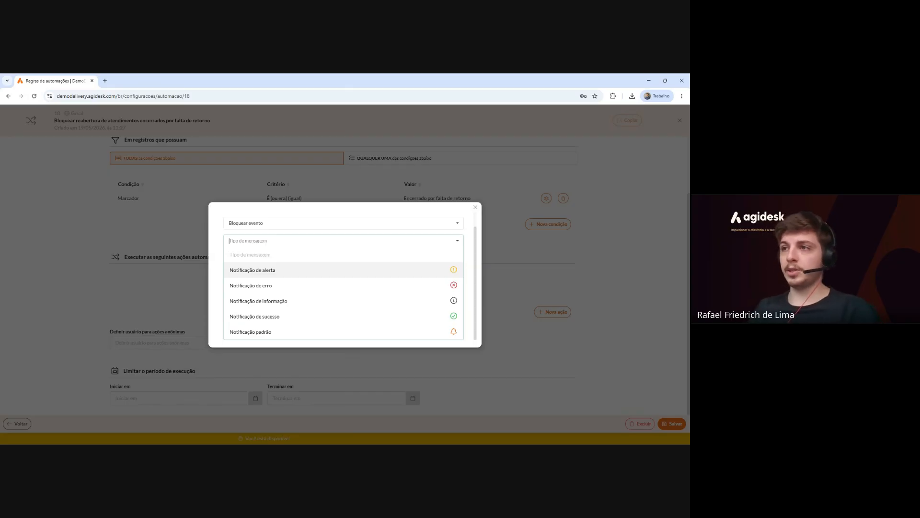
left_click(338, 275)
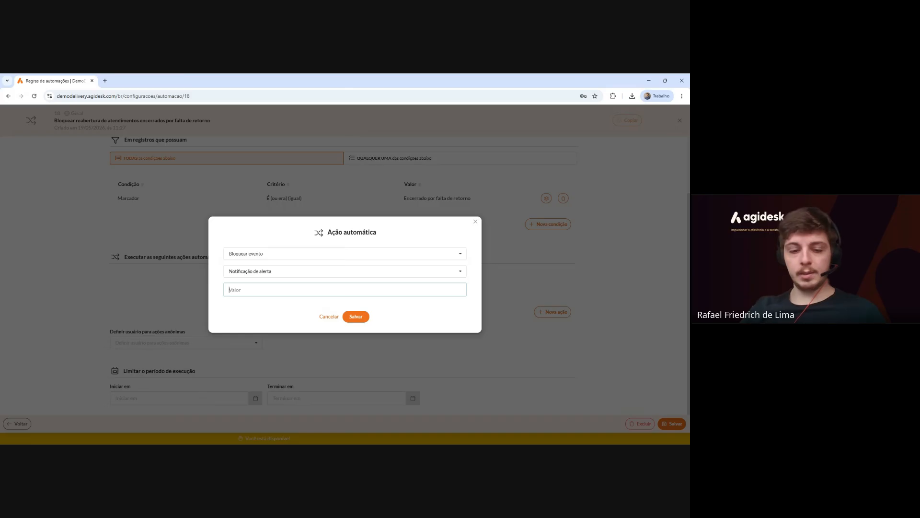
type("Não")
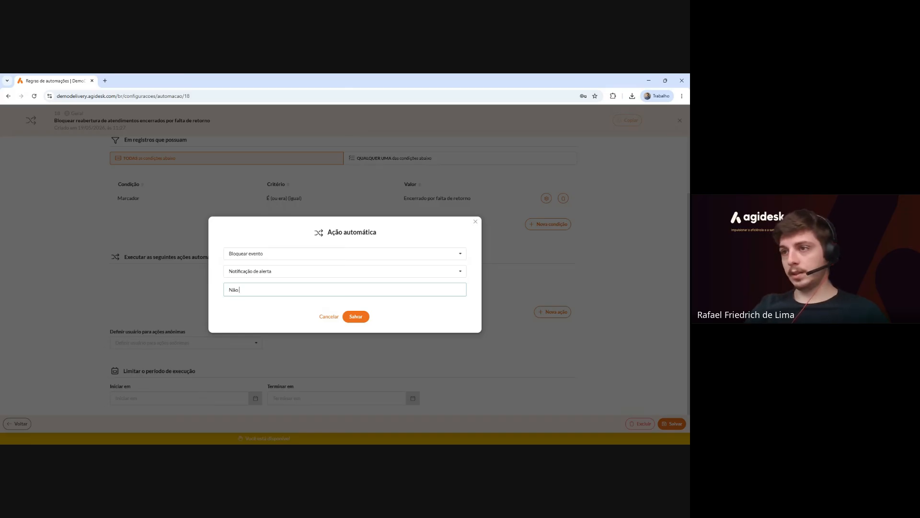
key("BackSpace")
key("BackSpace")
key("BackSpace")
key("BackSpace")
type("Não é poss")
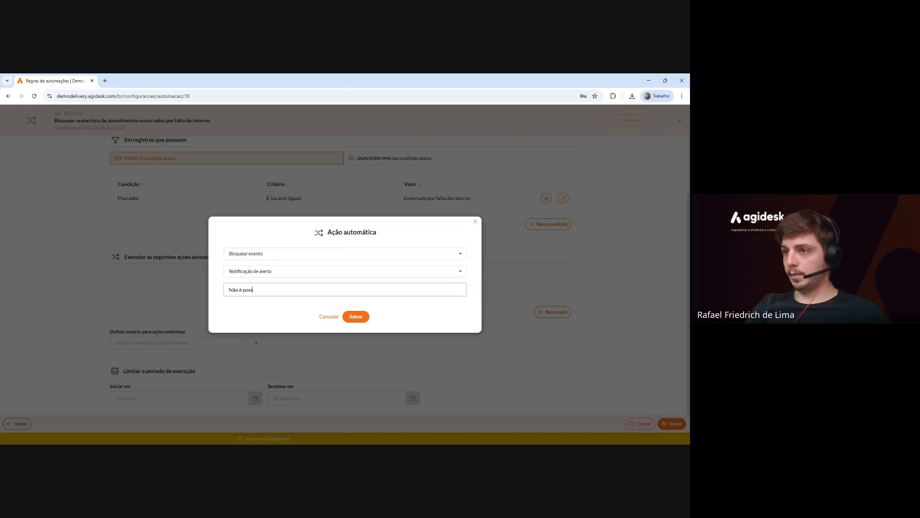
type("ível reabrir atendime")
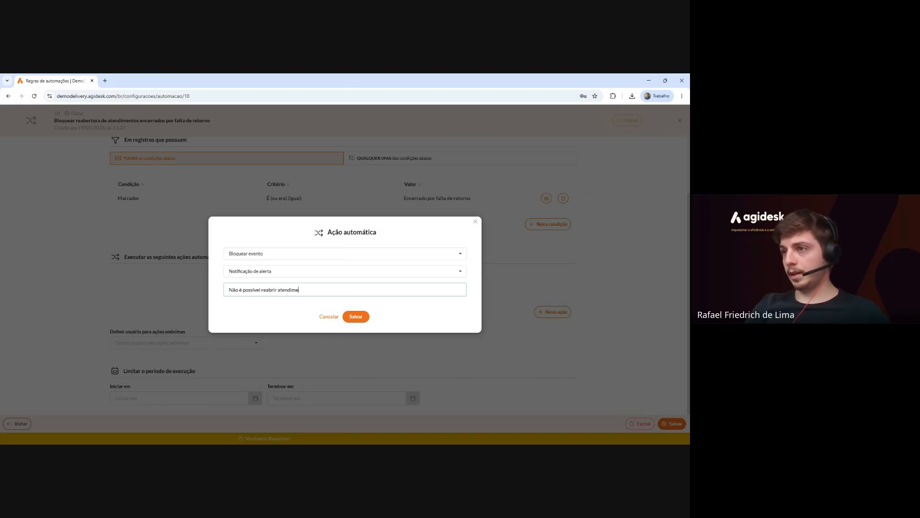
type("ntos encerrados por falta de reto")
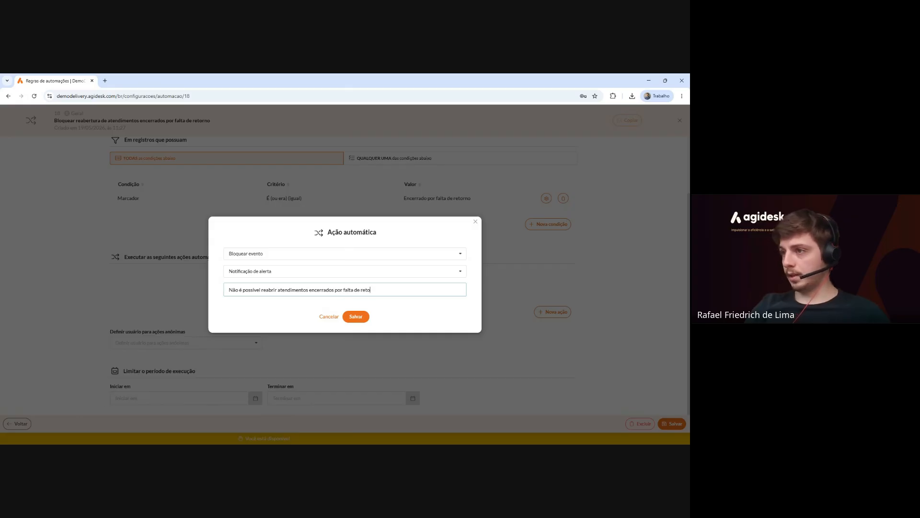
type("rno. Por favor, crie um novo")
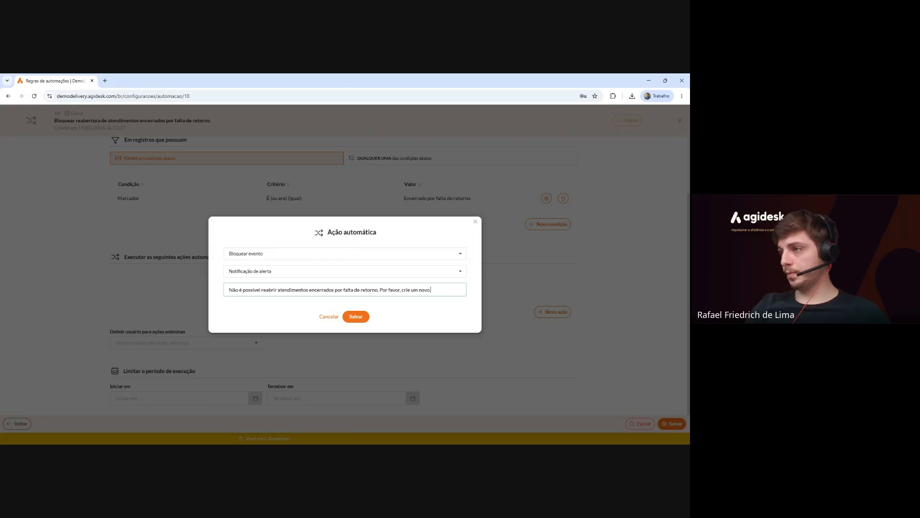
type(" atendimento.")
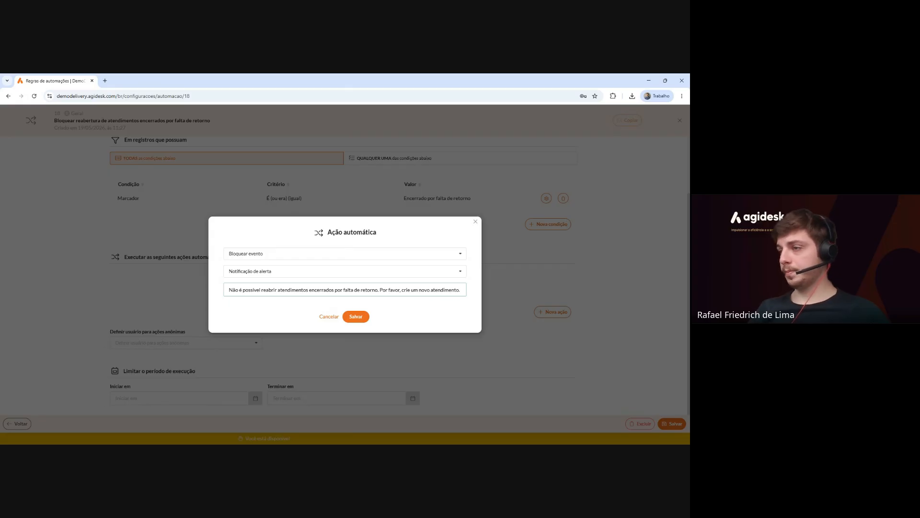
left_click(362, 318)
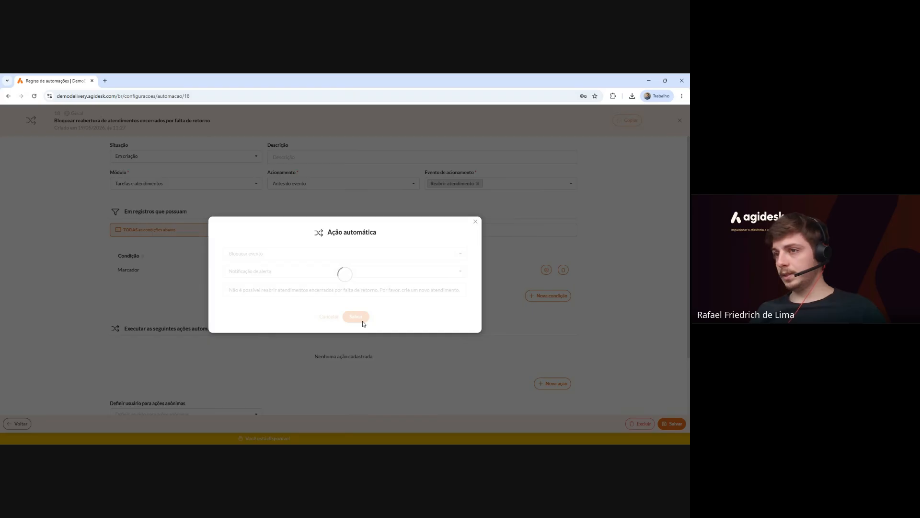
Set rule 18 to Ativa, save it, and close the editor.
scroll(362, 322, "down", 2)
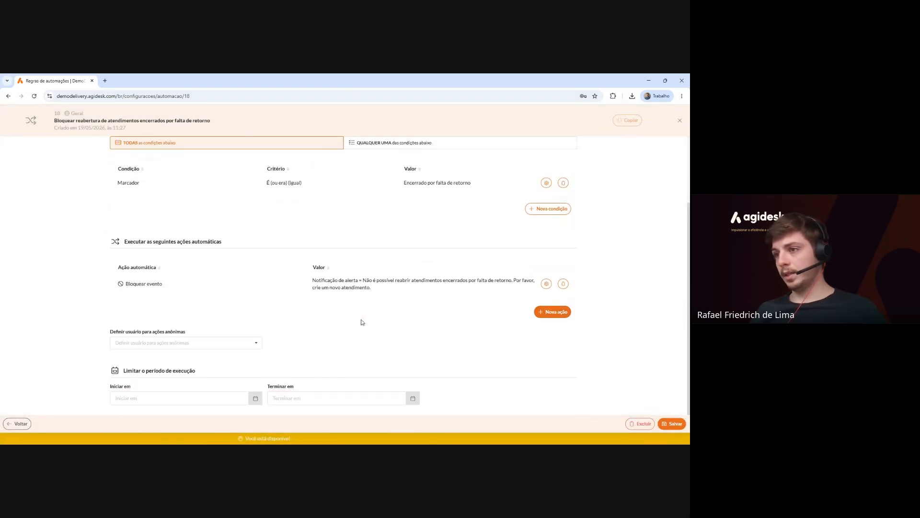
scroll(362, 322, "up", 2)
left_click(183, 155)
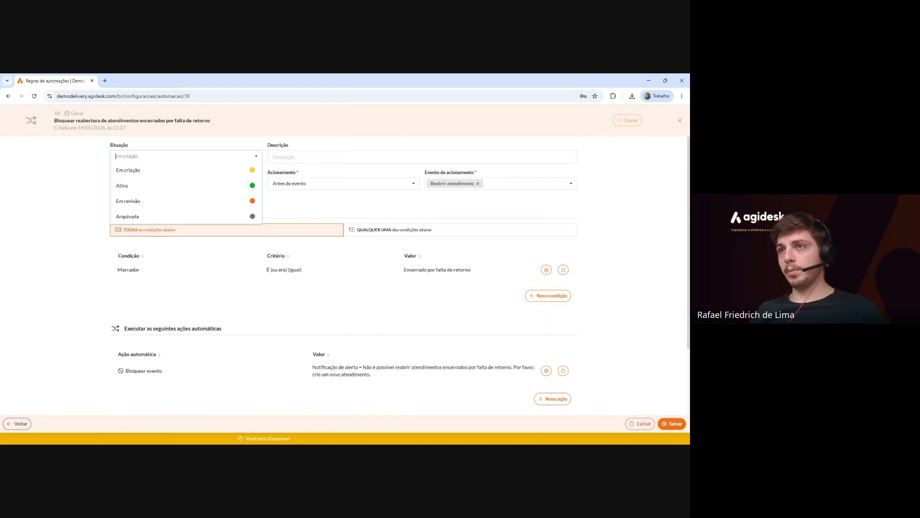
left_click(159, 188)
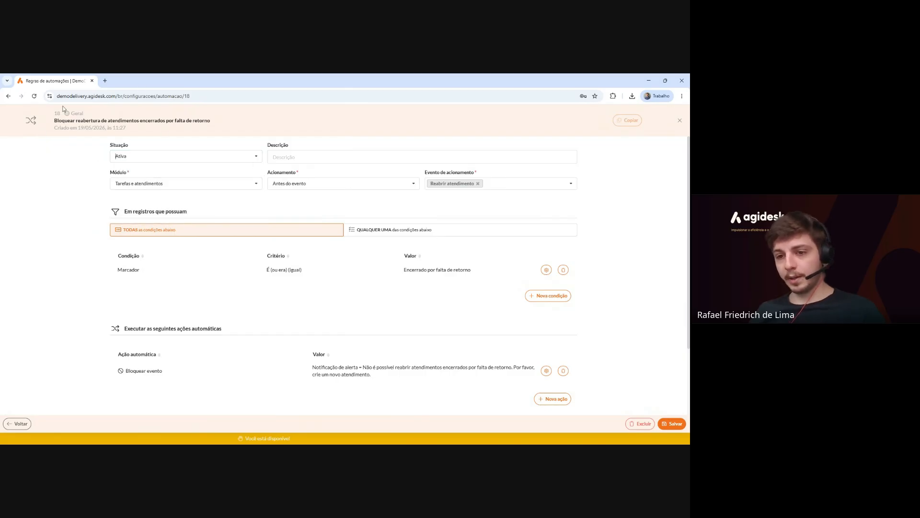
scroll(302, 277, "down", 2)
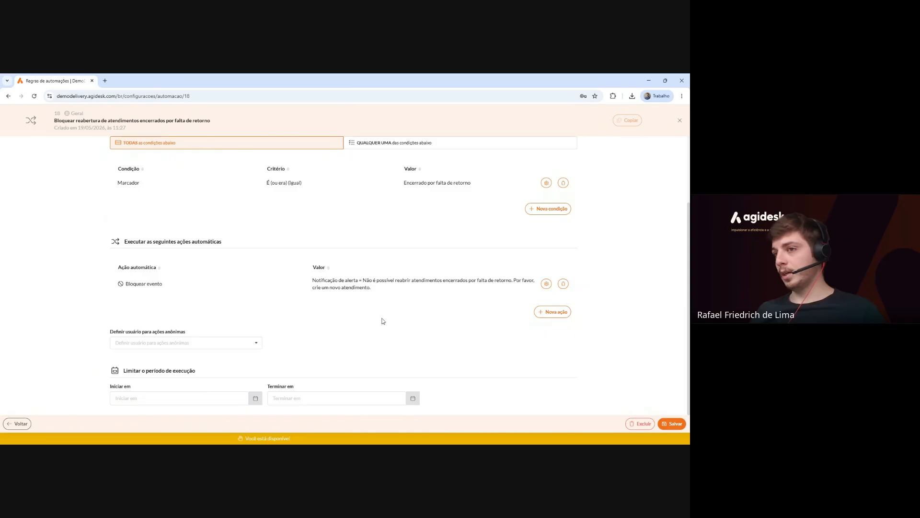
left_click(674, 423)
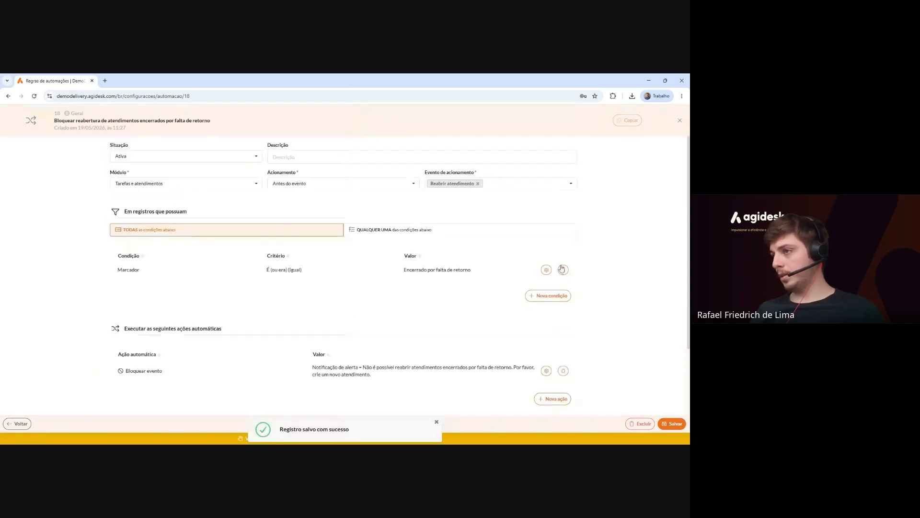
left_click(680, 123)
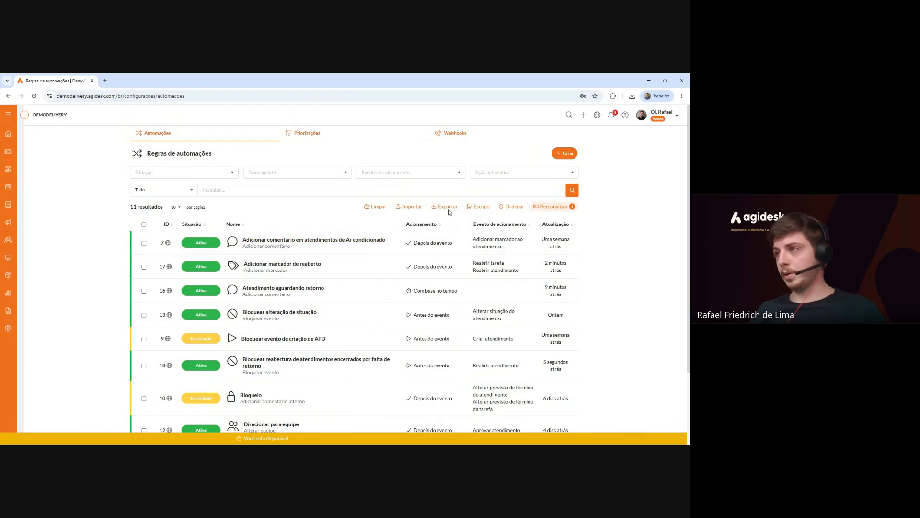
Create rule 'Encerrar atendimento por falta de retorno' on Tarefas e atendimentos, triggered Com base no tempo.
left_click(568, 153)
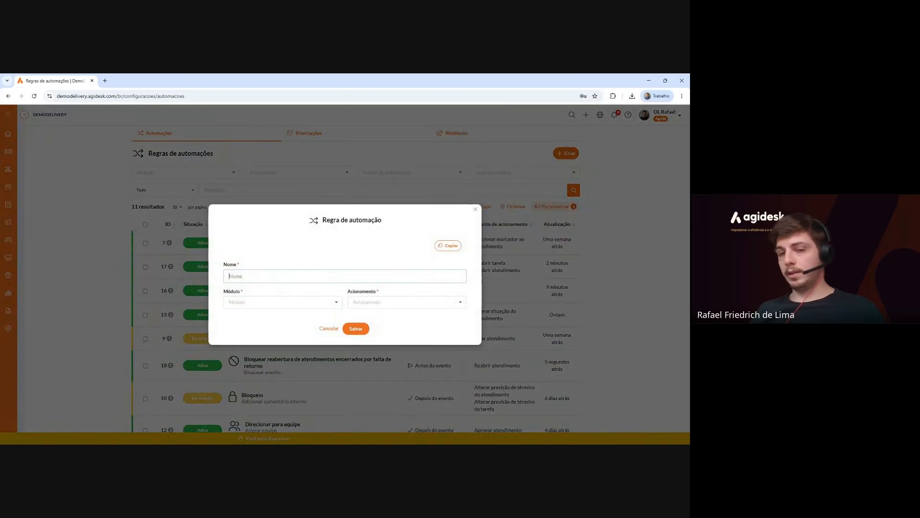
type("Encerrar")
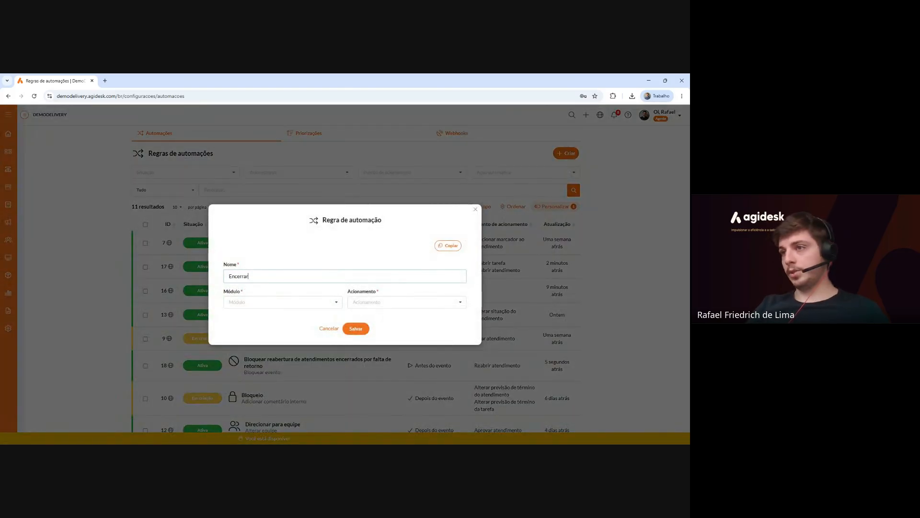
type(" atendimento por falta")
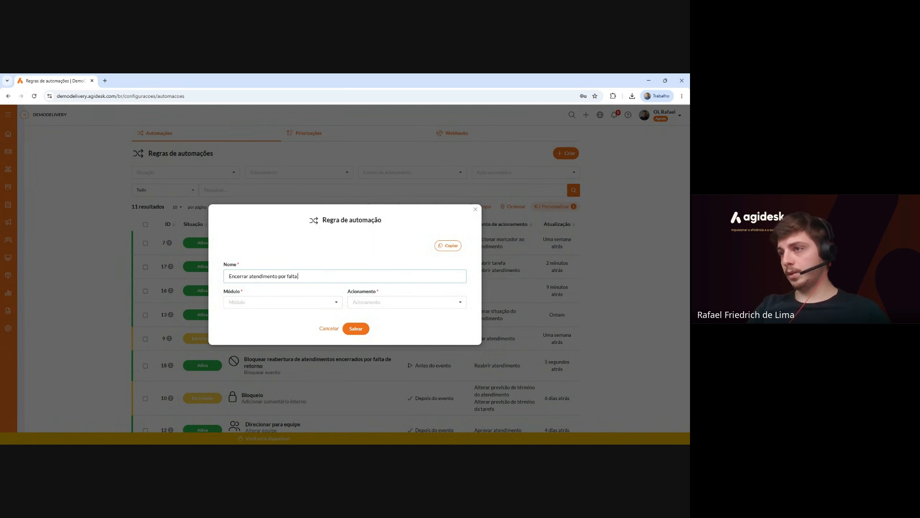
type(" de reo")
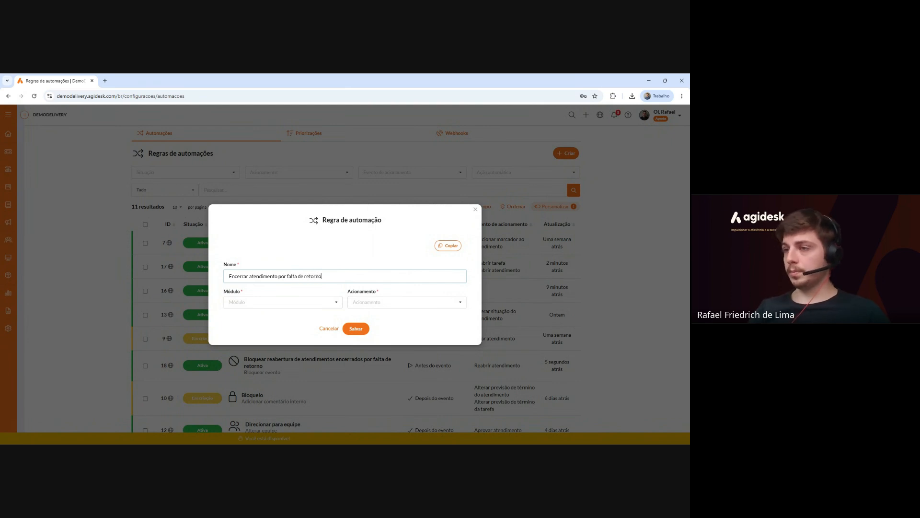
left_click(255, 300)
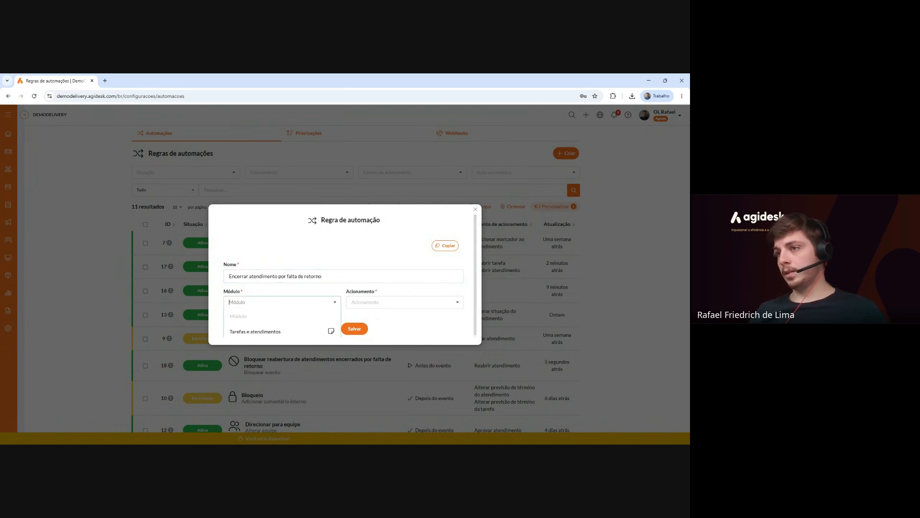
scroll(273, 322, "down", 1)
left_click(276, 323)
left_click(403, 301)
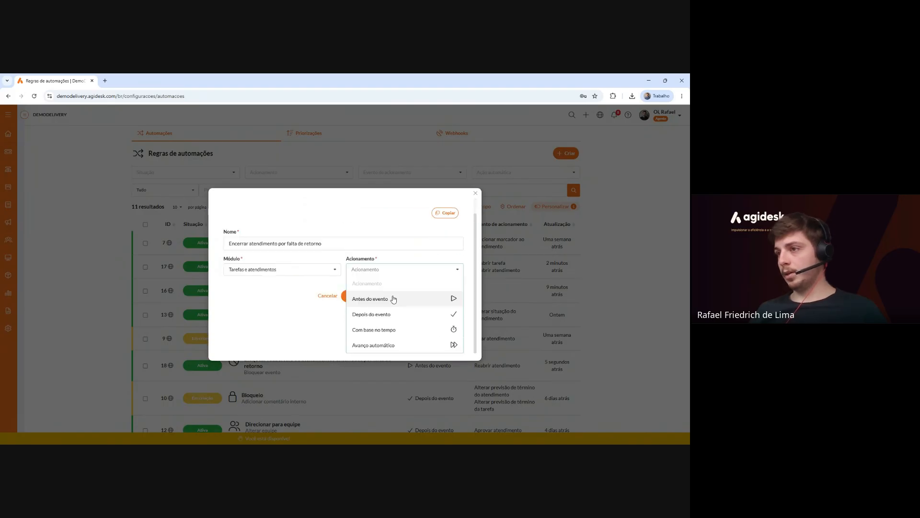
left_click(439, 314)
left_click(439, 317)
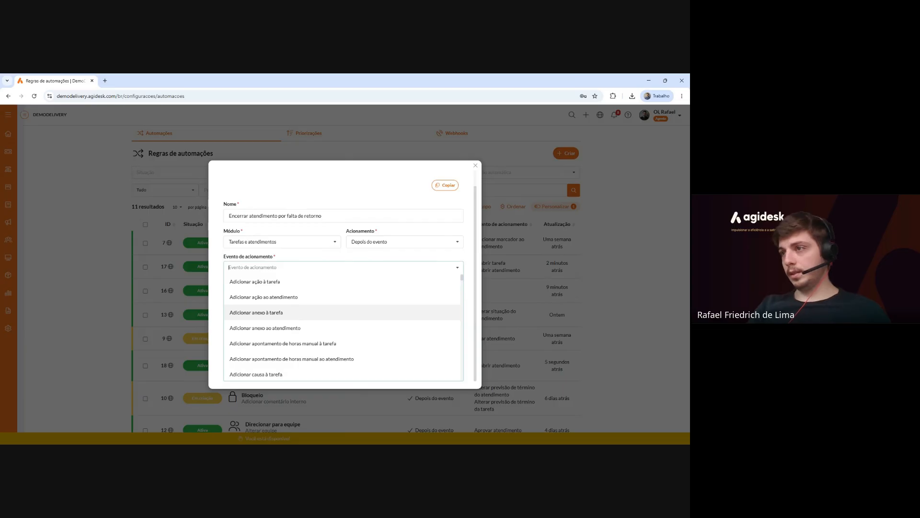
left_click(375, 243)
left_click(396, 293)
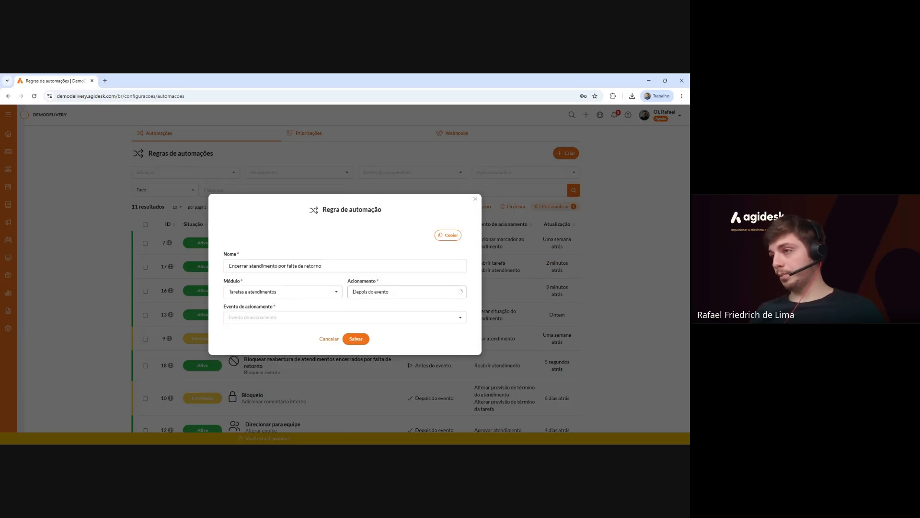
left_click(410, 329)
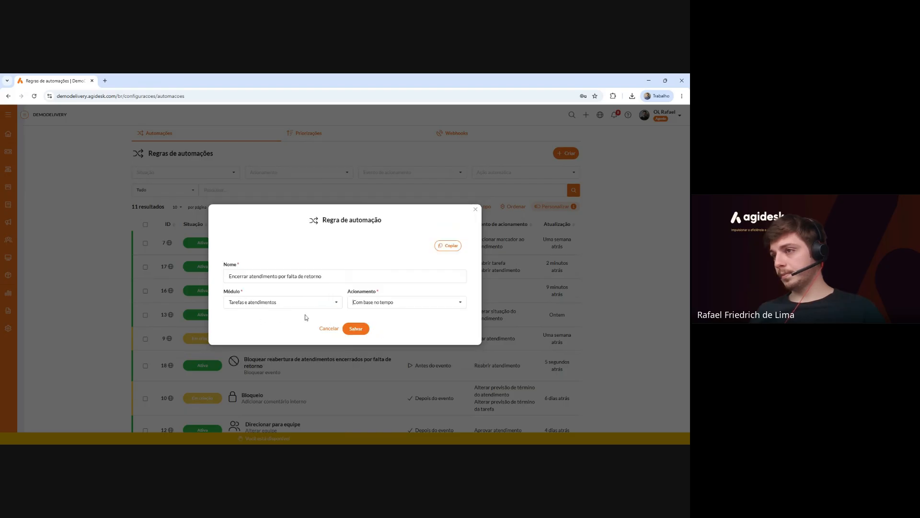
left_click(356, 328)
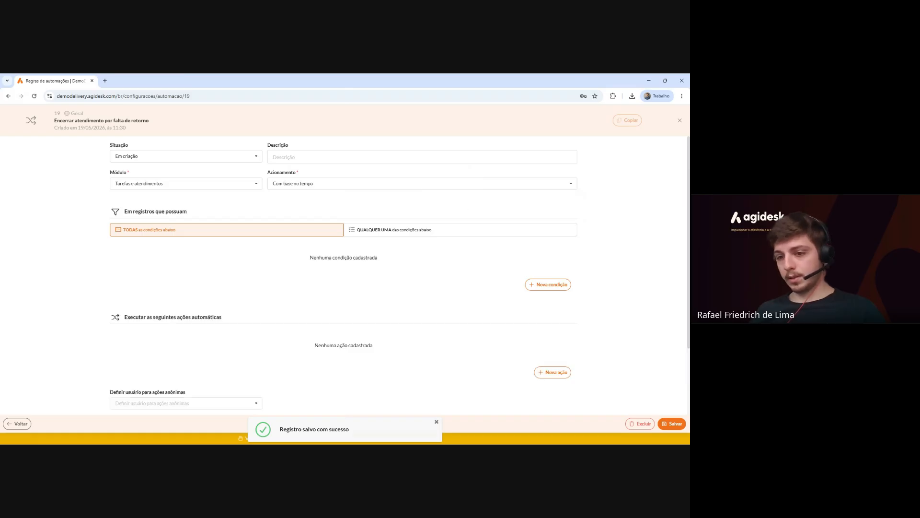
Add the condition Situação da tarefa É (ou era) (igual) Aguardando cliente.
left_click(538, 288)
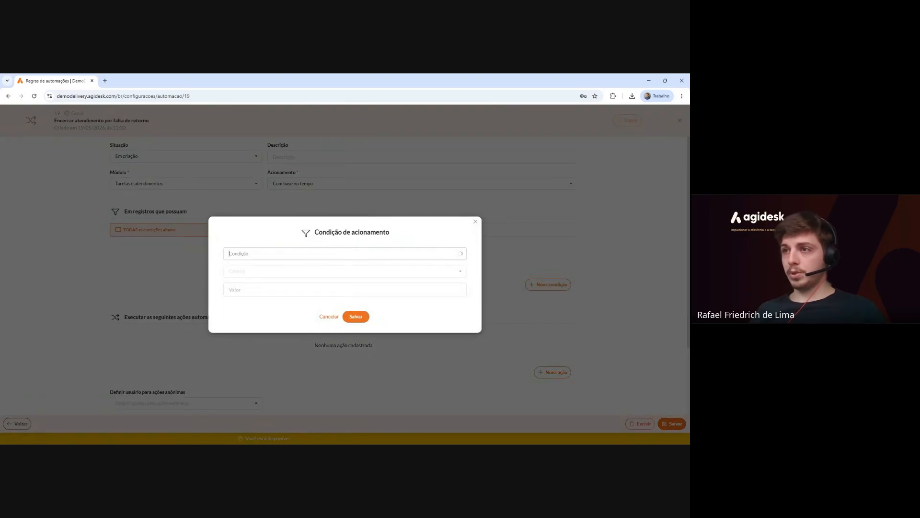
left_click(335, 253)
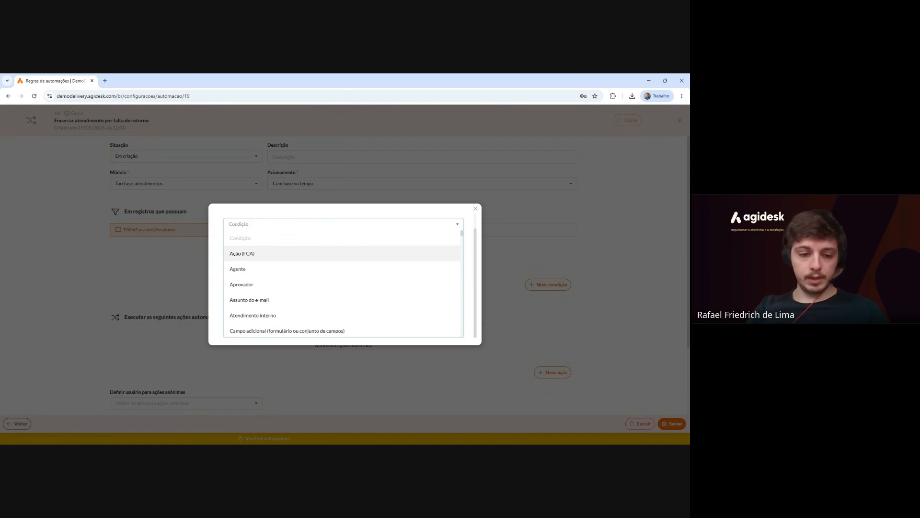
type("situa")
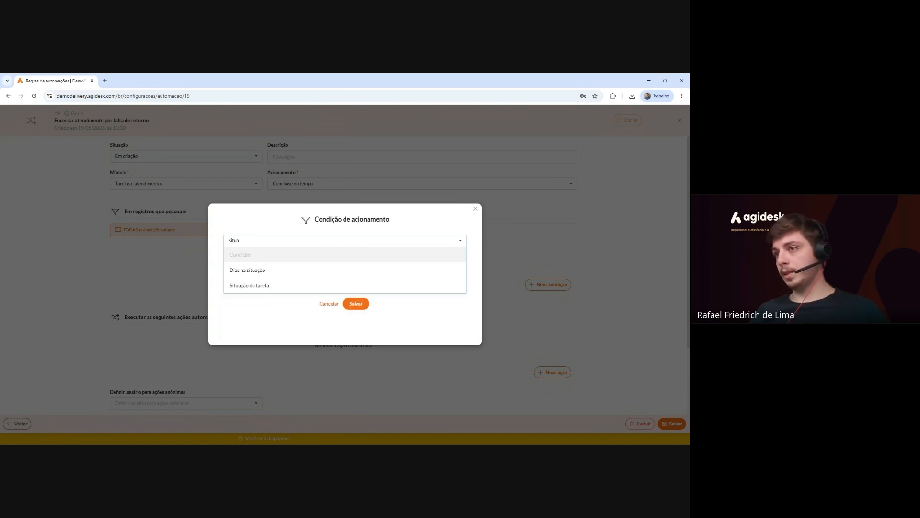
left_click(256, 269)
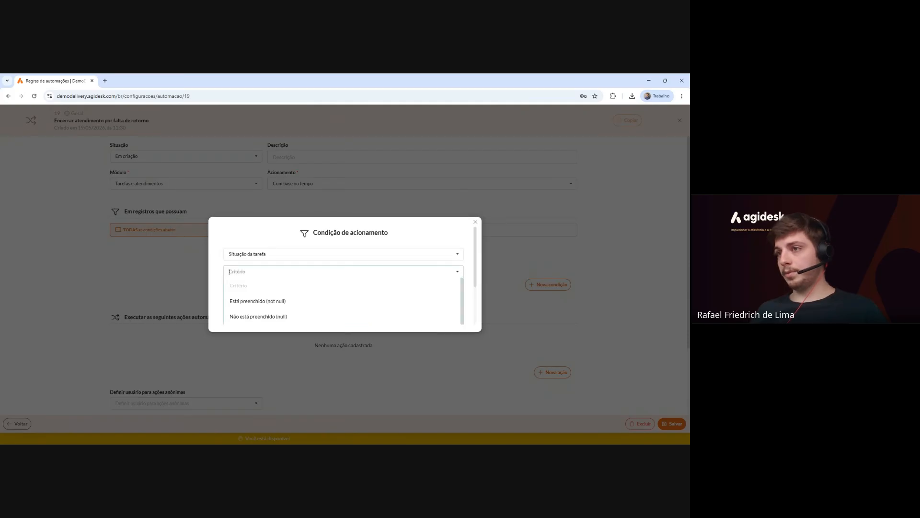
left_click(264, 338)
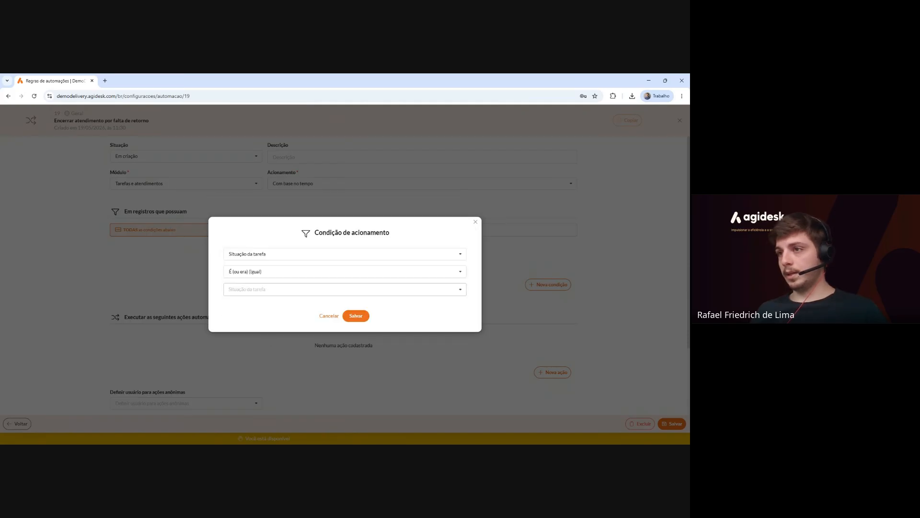
left_click(267, 290)
type("aguar")
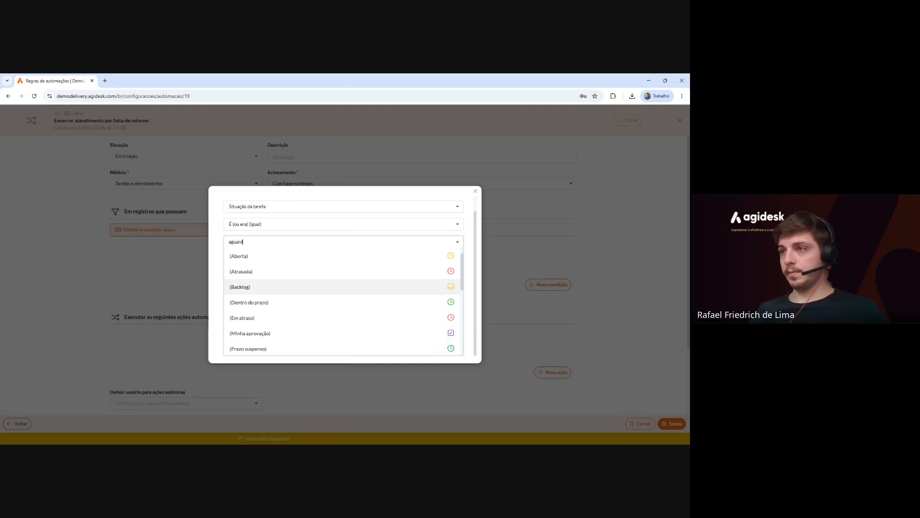
type("d")
left_click(267, 290)
left_click(267, 325)
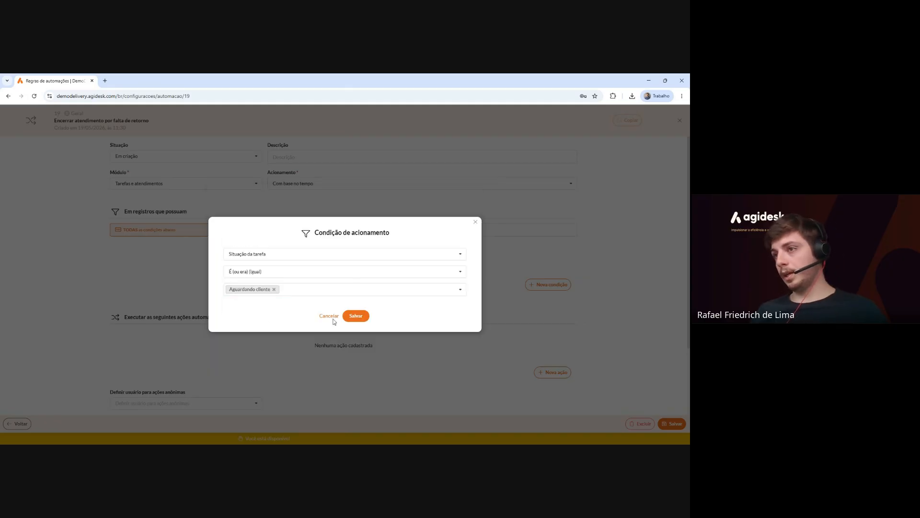
left_click(352, 320)
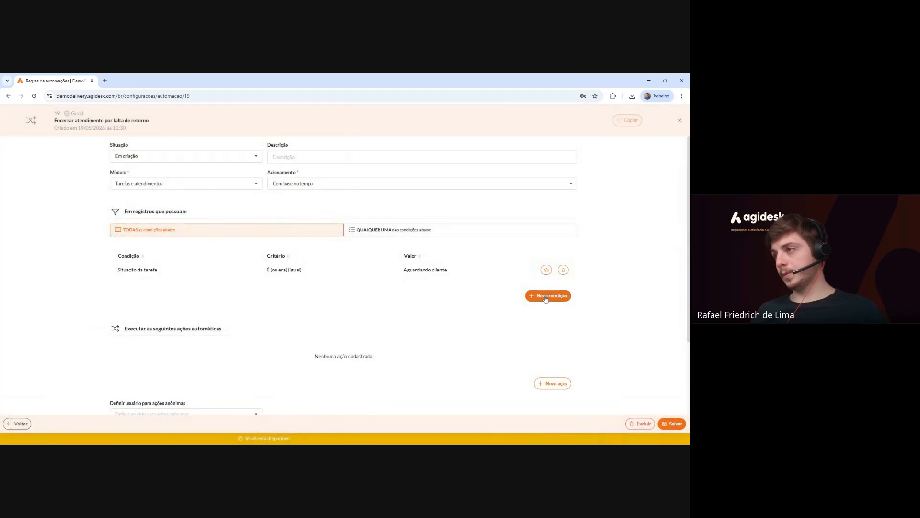
Add the condition Dias aguardando cliente Será maior que (>) 4.
left_click(541, 296)
left_click(345, 253)
type("dias")
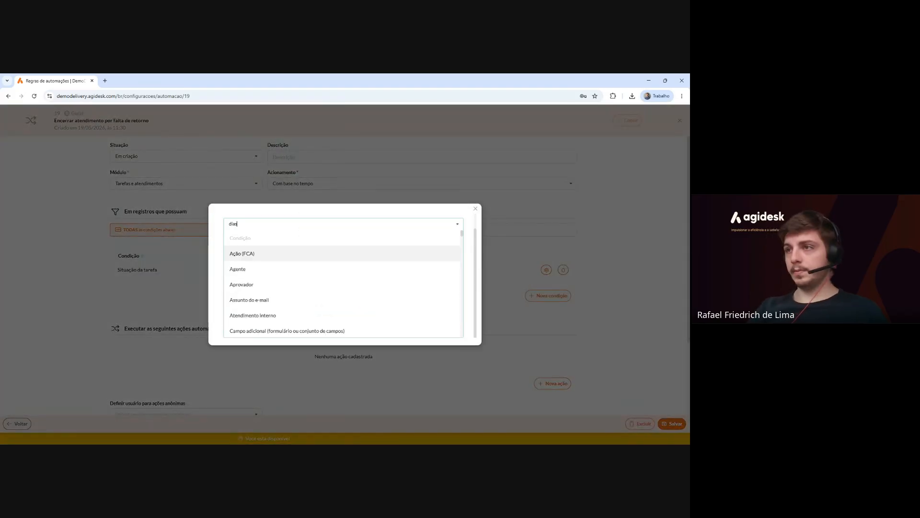
left_click(275, 253)
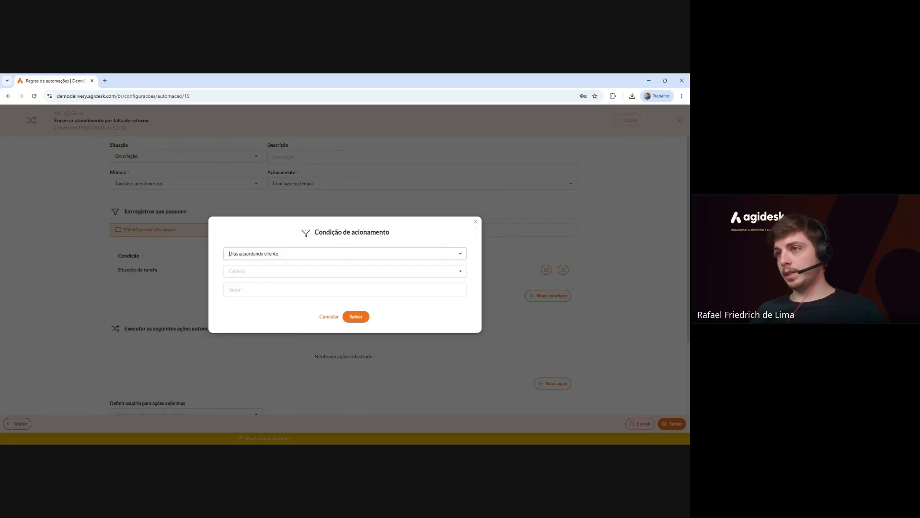
left_click(230, 271)
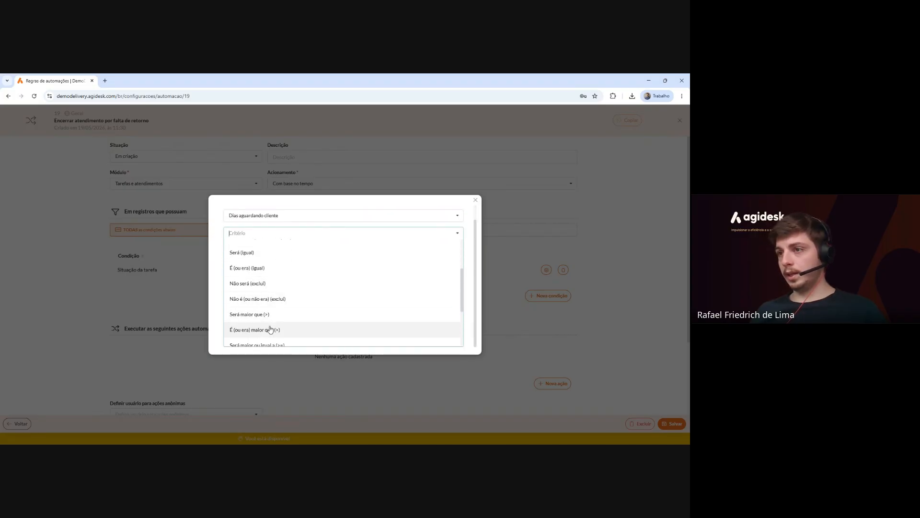
scroll(289, 290, "down", 1)
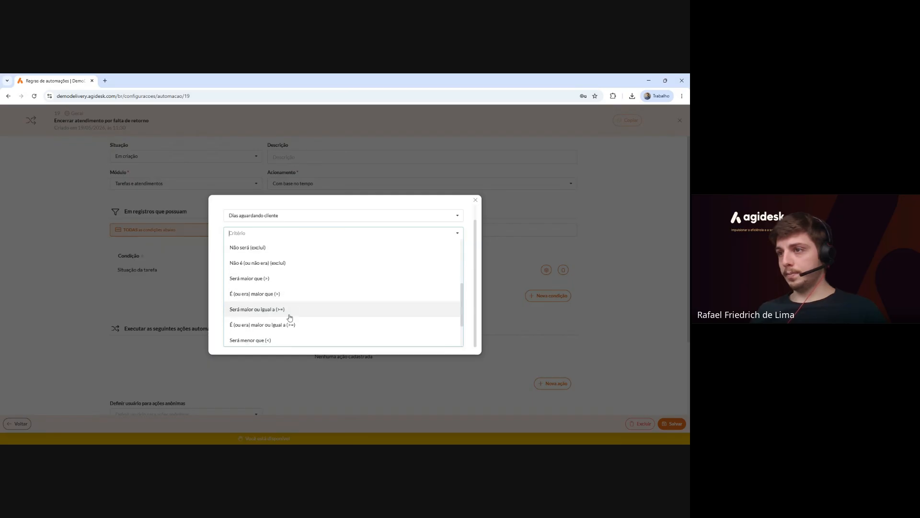
left_click(275, 279)
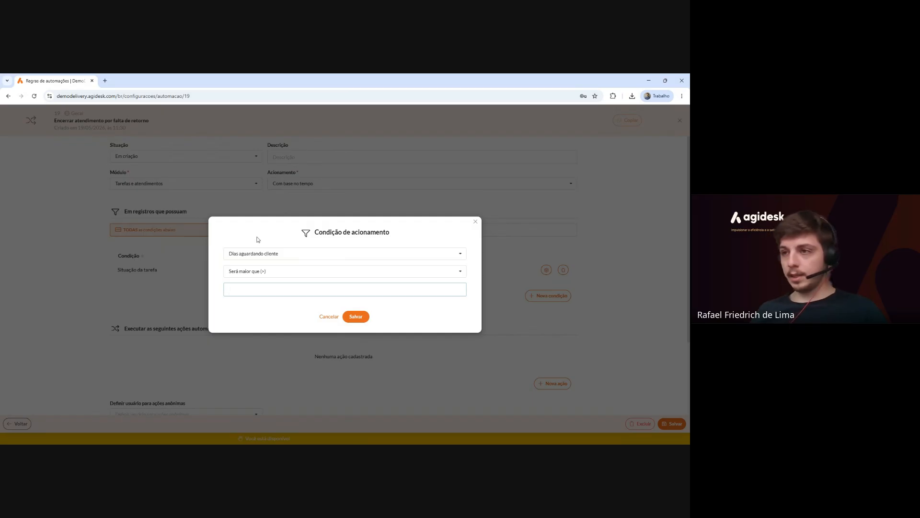
type("4")
left_click(361, 319)
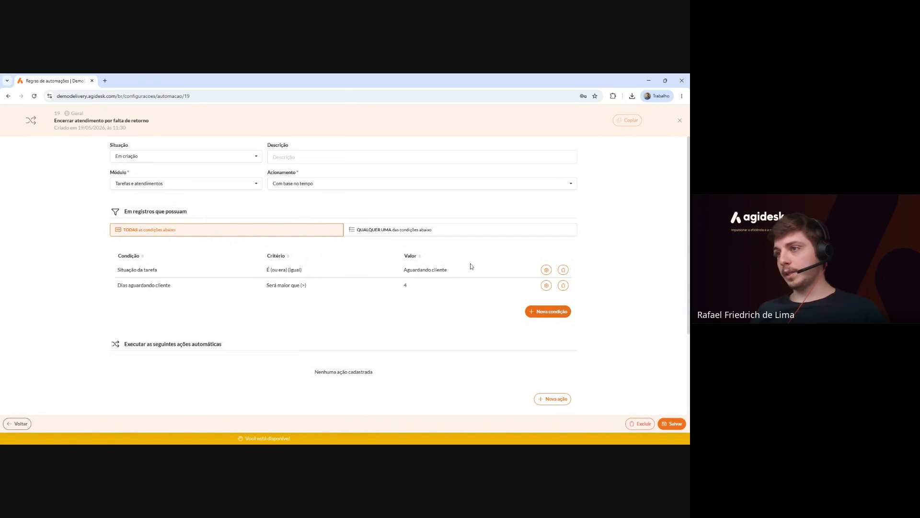
scroll(452, 303, "down", 3)
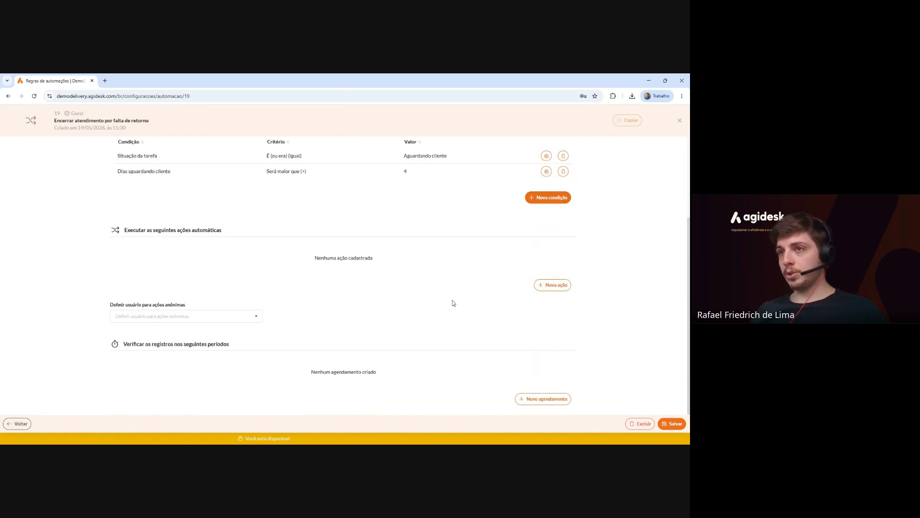
Add an Adicionar comentário action using the Chamado Concluído template.
left_click(564, 286)
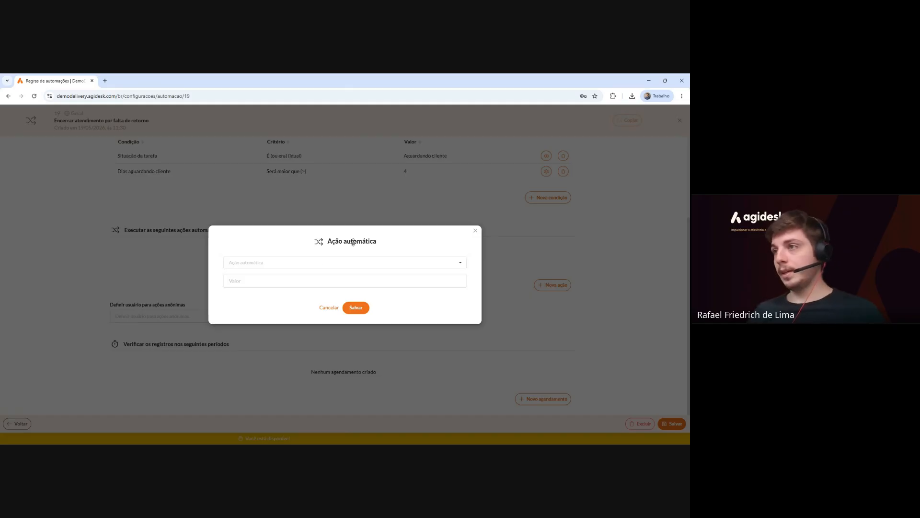
left_click(345, 263)
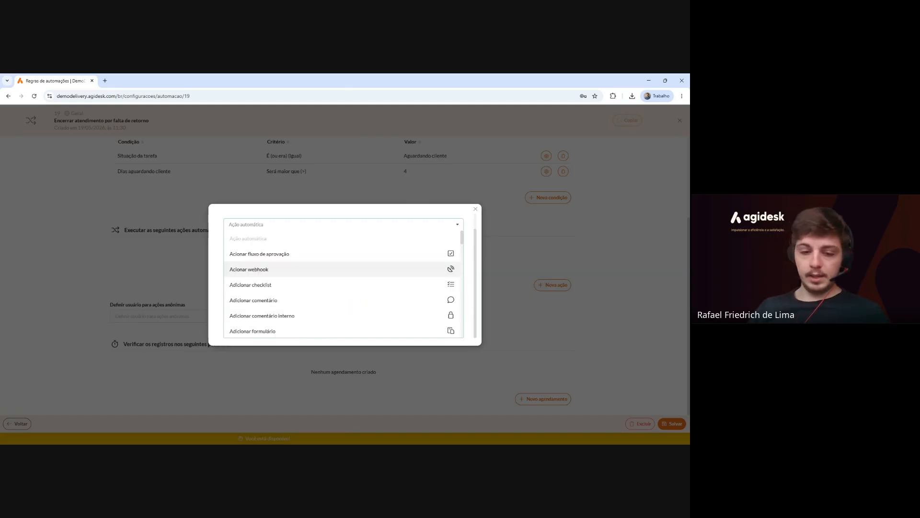
type("comentário")
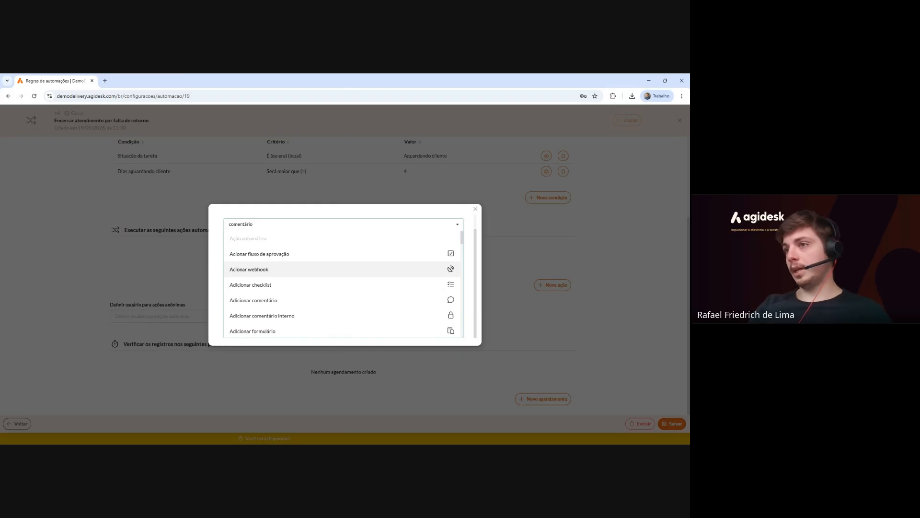
left_click(294, 272)
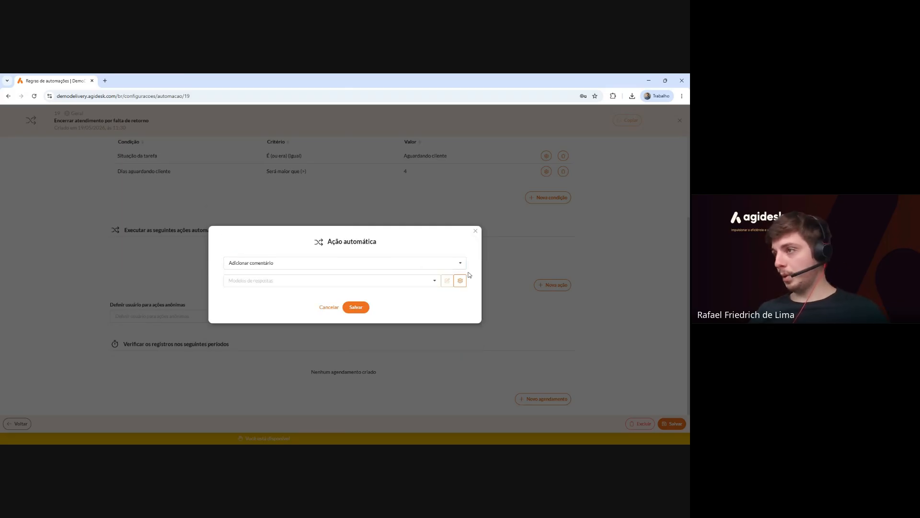
left_click(431, 281)
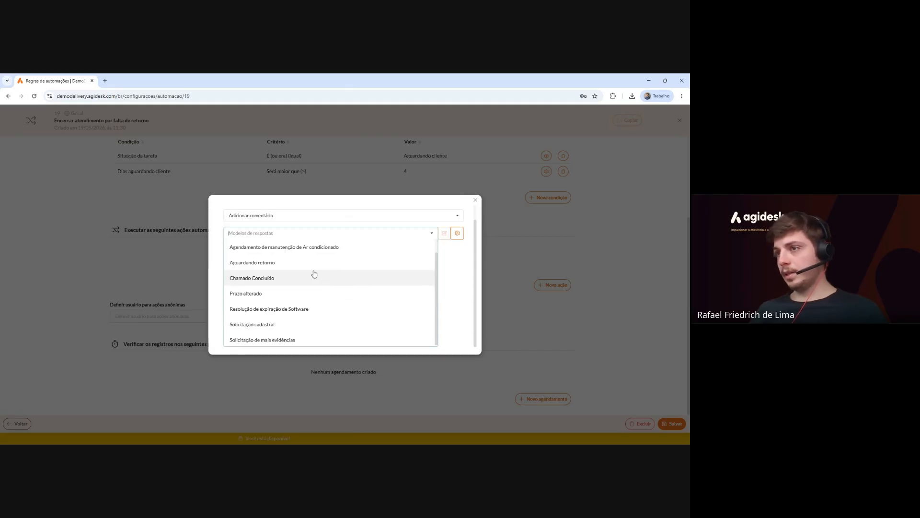
left_click(293, 282)
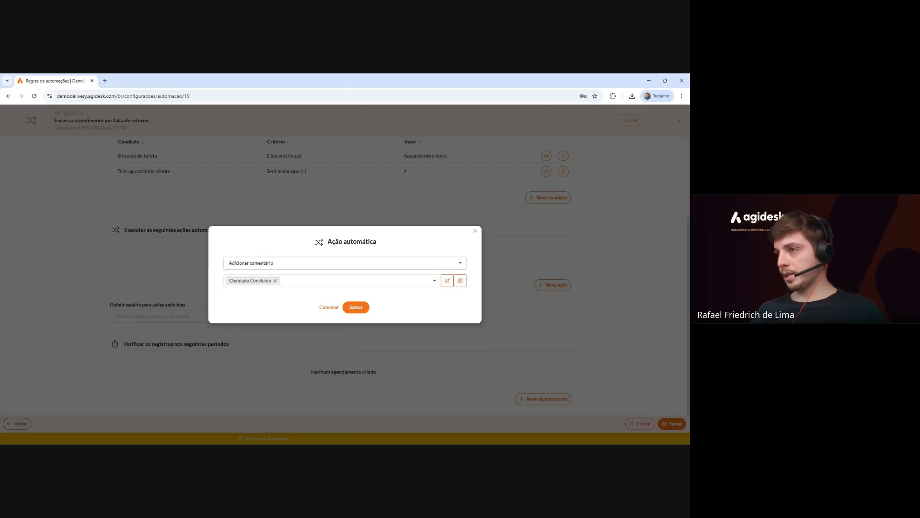
left_click(363, 307)
Add an Adicionar marcador action with the Encerrado por falta de retorno tag.
scroll(367, 311, "down", 2)
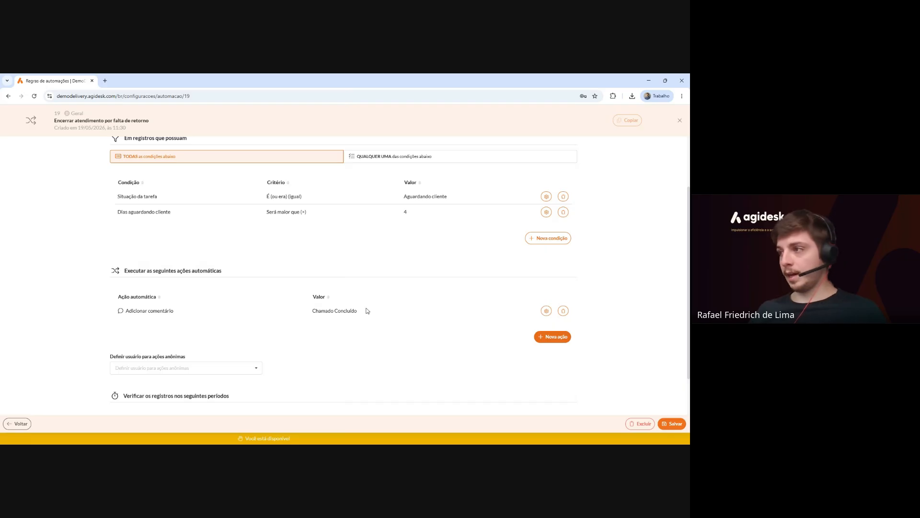
left_click(564, 340)
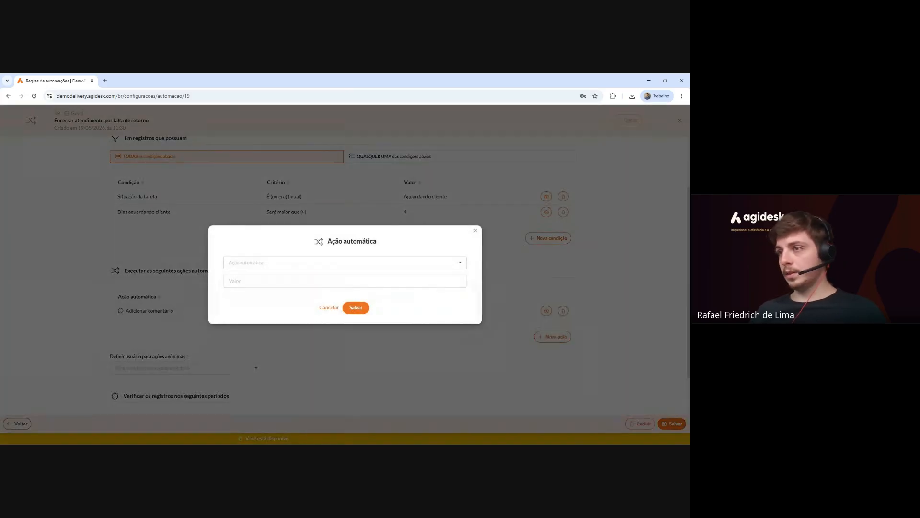
left_click(345, 263)
type("marca")
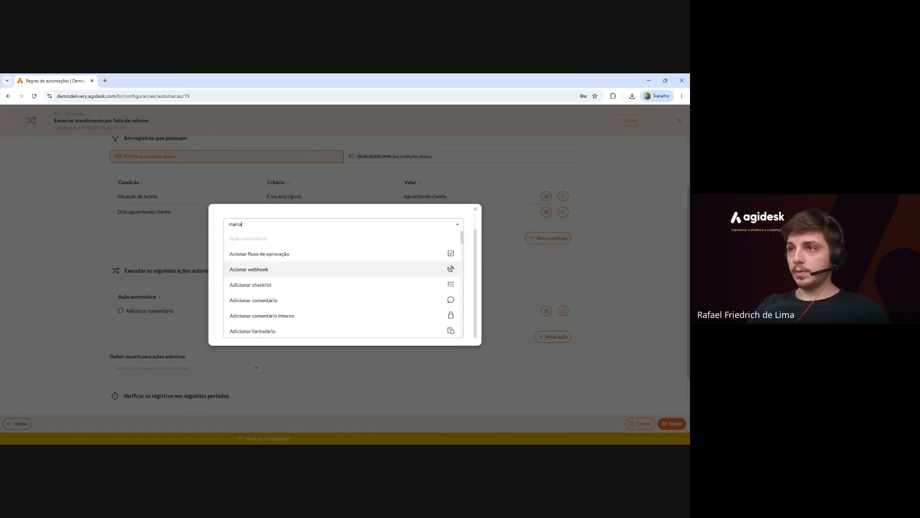
type("do")
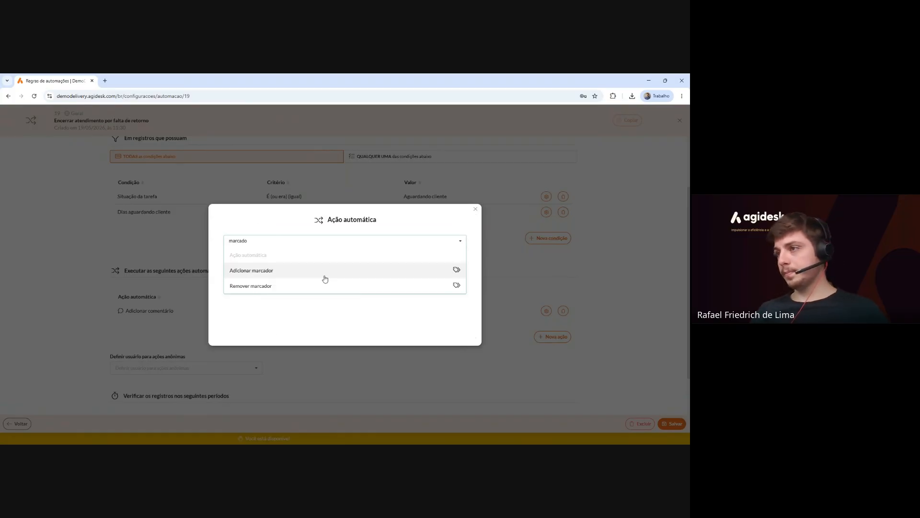
left_click(324, 274)
left_click(326, 281)
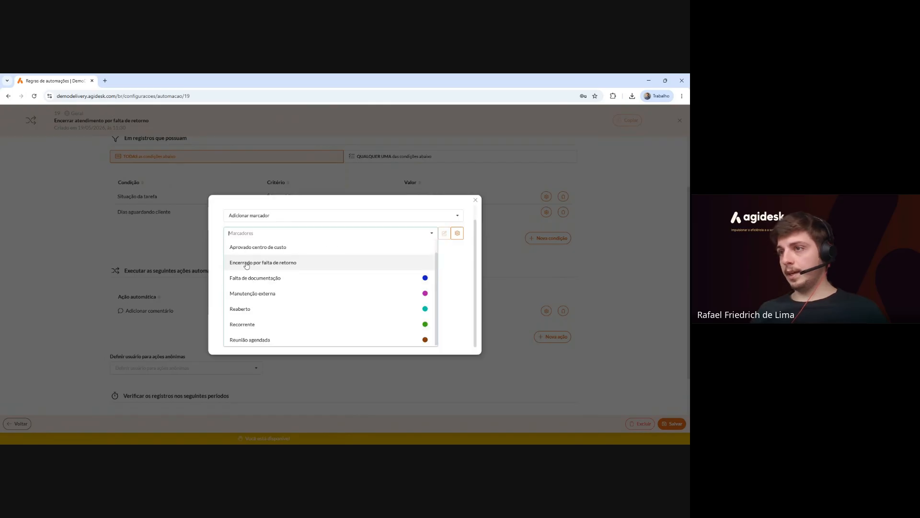
left_click(347, 268)
left_click(469, 267)
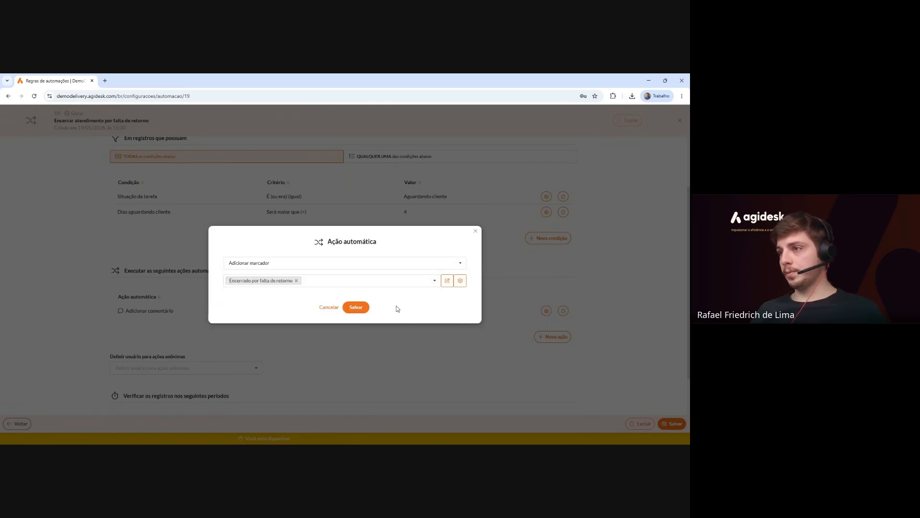
left_click(359, 307)
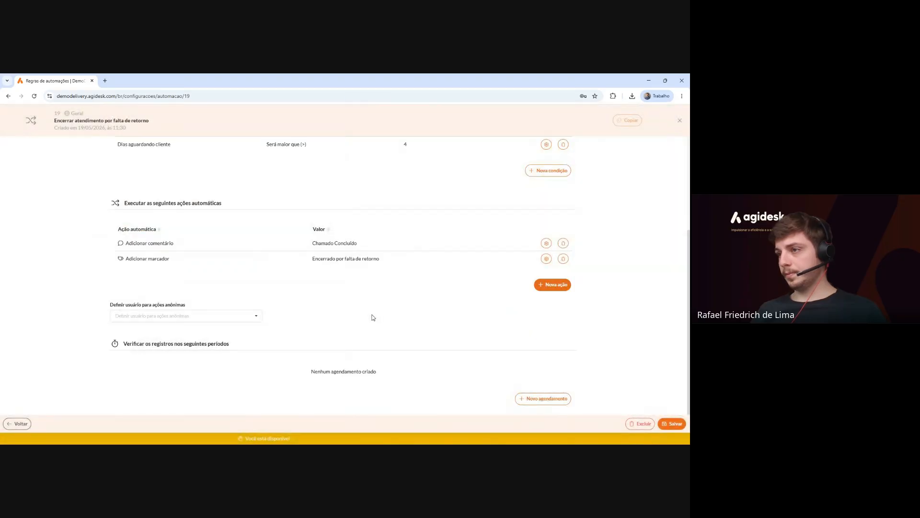
Add an Alterar situação action that sets the task status to Encerrada.
left_click(551, 284)
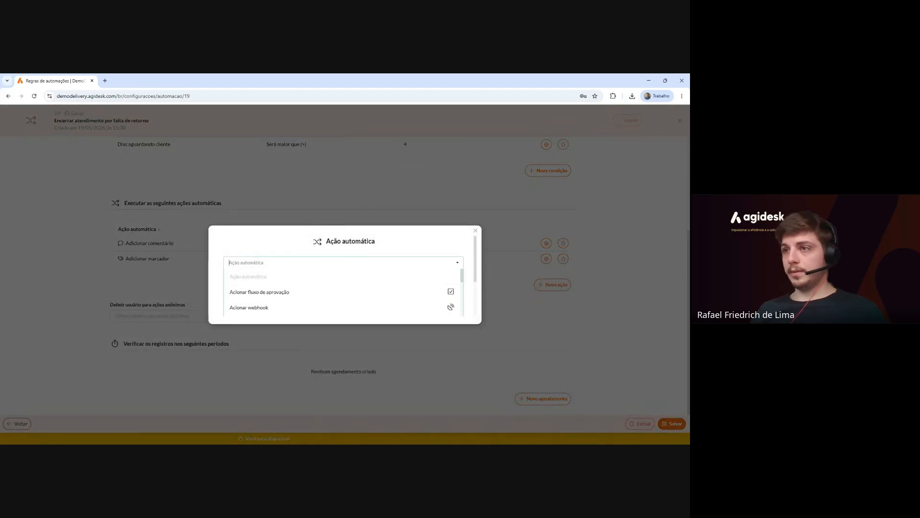
type("situação")
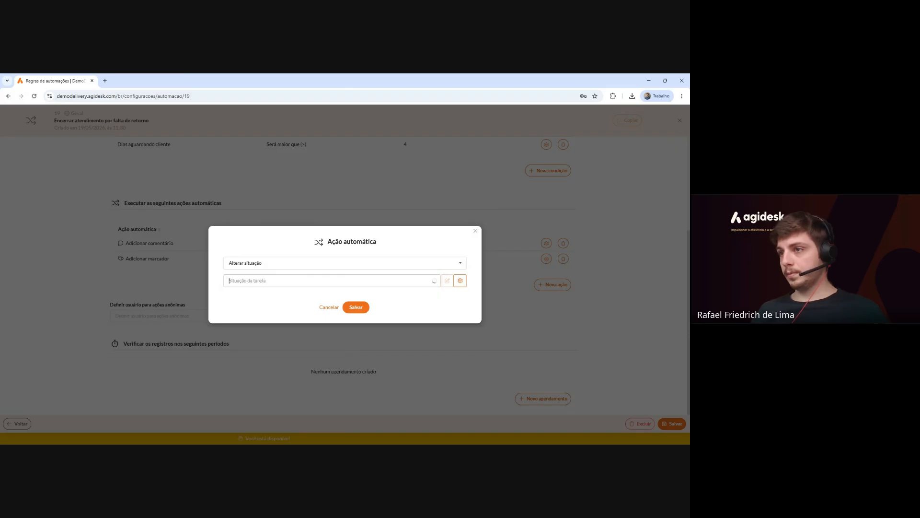
left_click(287, 281)
scroll(283, 307, "down", 1)
scroll(284, 308, "down", 2)
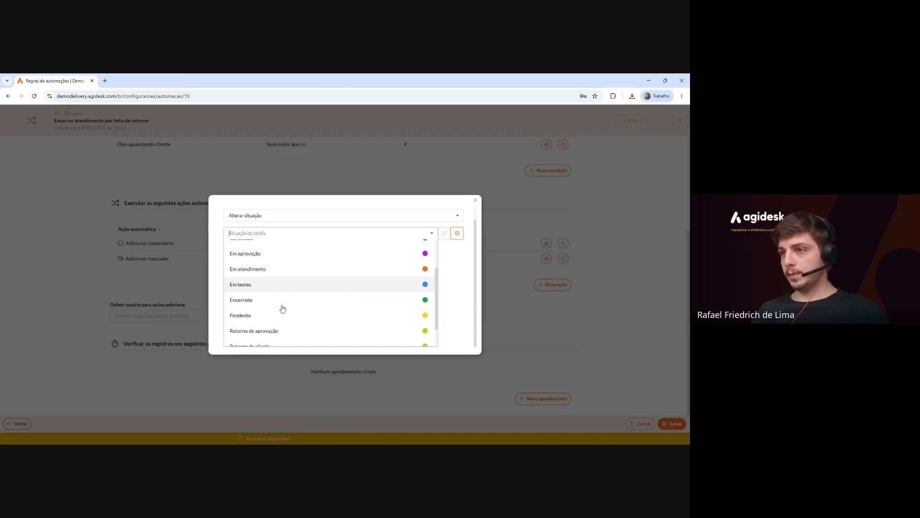
left_click(267, 287)
left_click(356, 308)
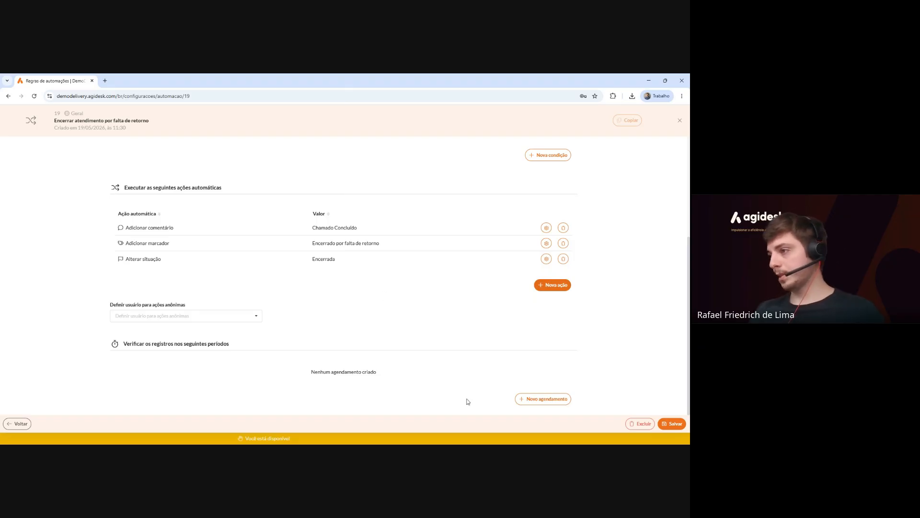
Add a Diária schedule repeating every 1 day at 08:00, ending Nunca.
left_click(538, 406)
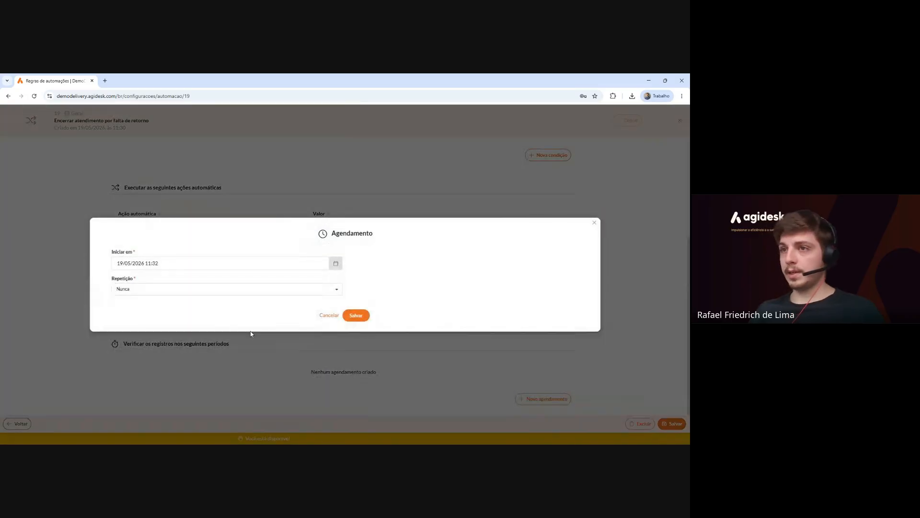
left_click(249, 292)
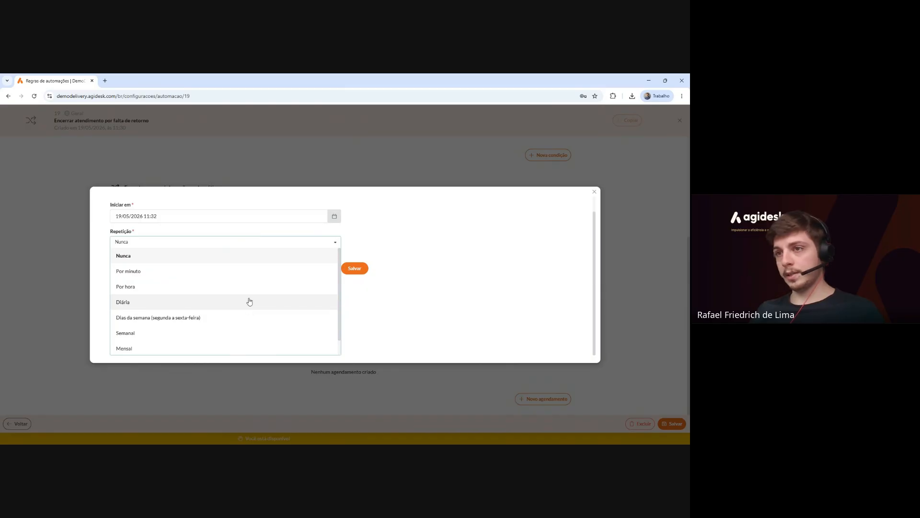
left_click(250, 302)
left_click(218, 266)
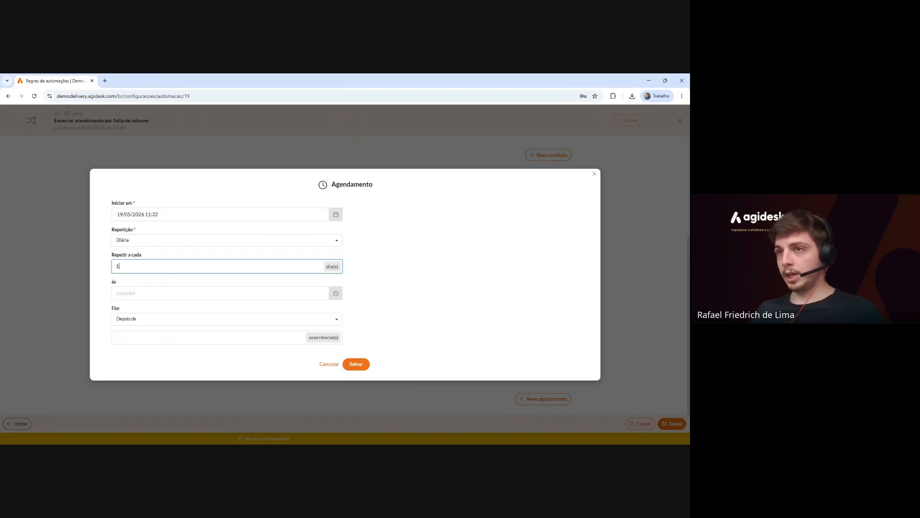
key("Tab")
type("0800")
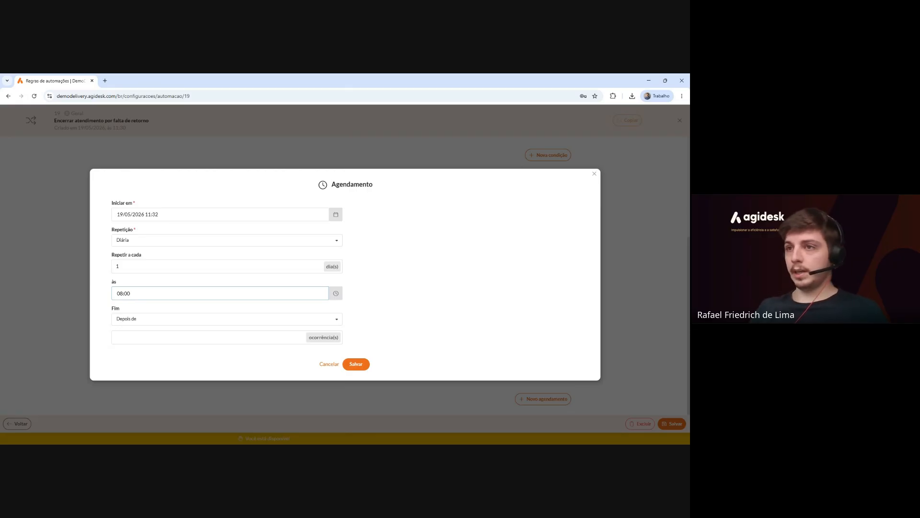
left_click(216, 322)
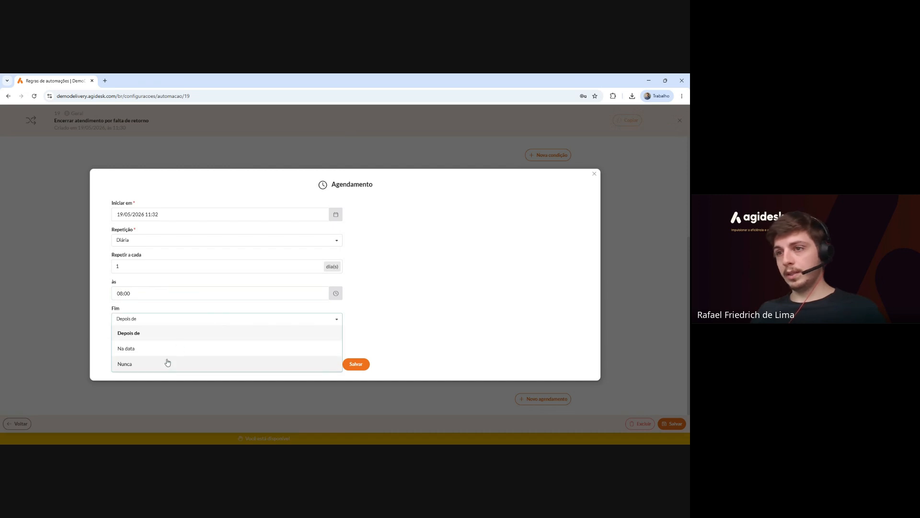
left_click(168, 362)
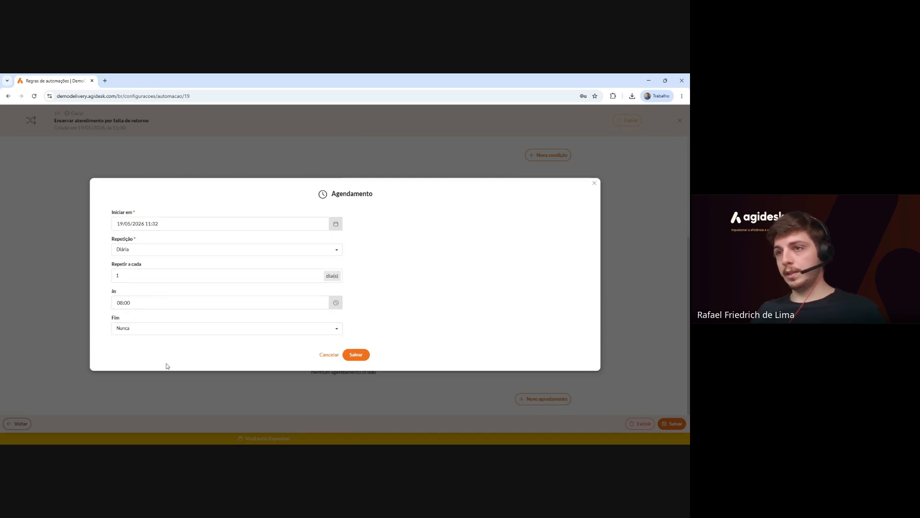
left_click(366, 357)
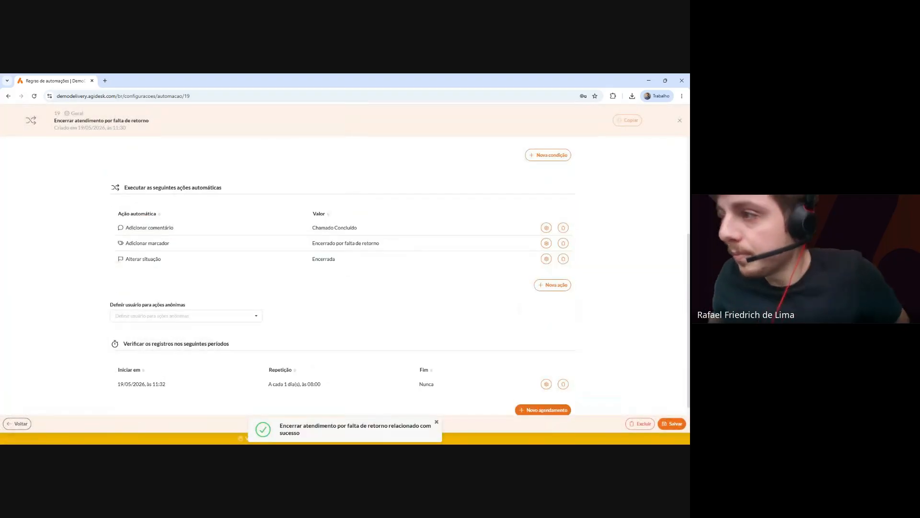
Set rule 19's Situação to Ativa and save it.
scroll(314, 321, "up", 3)
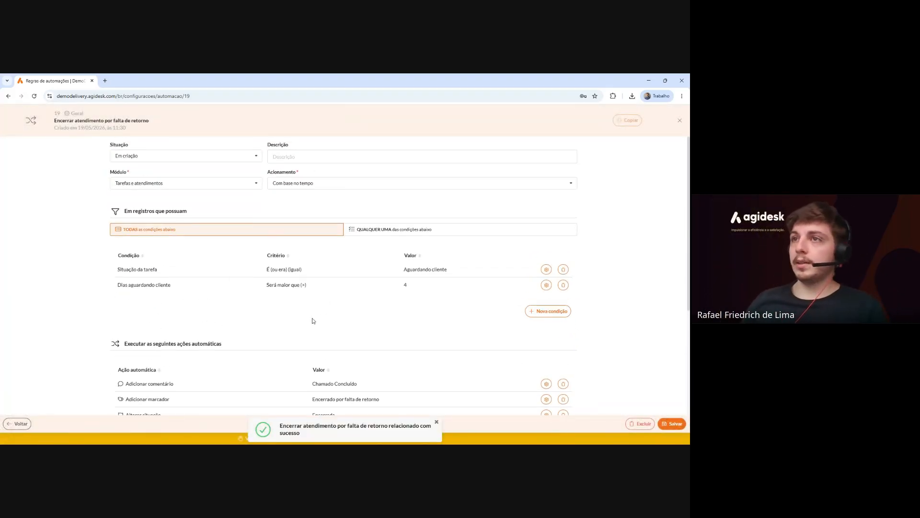
left_click(242, 157)
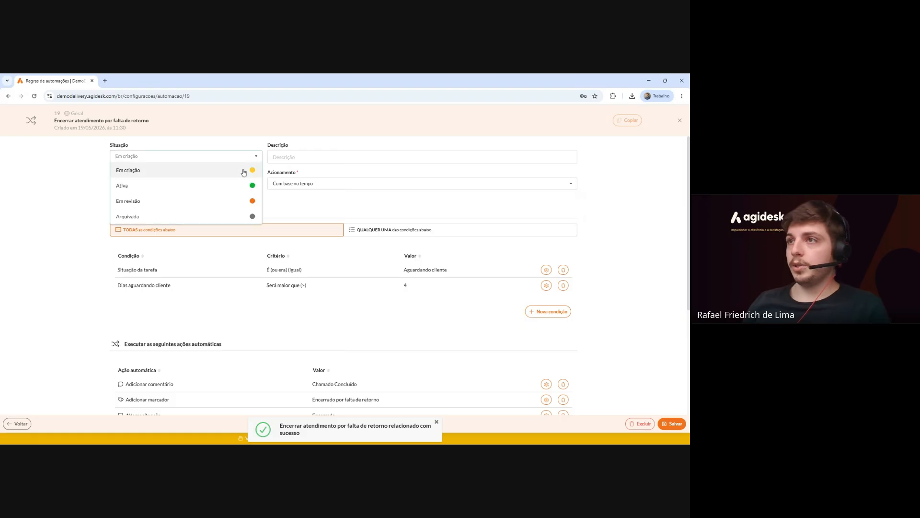
left_click(208, 189)
scroll(504, 276, "down", 5)
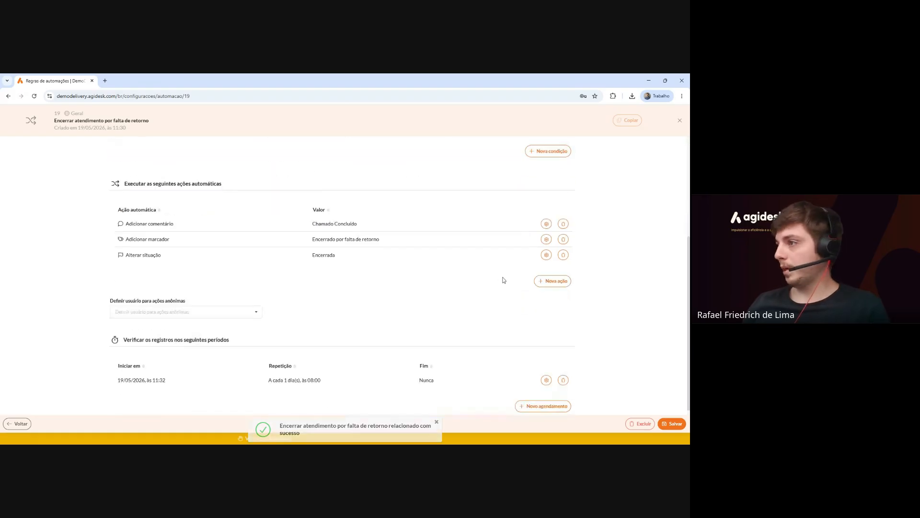
left_click(673, 423)
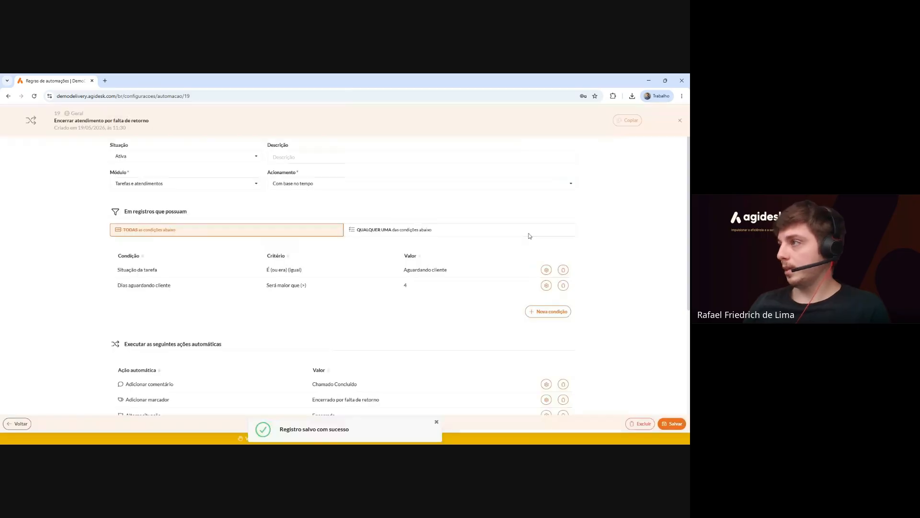
Return to the Regras de automações list and open rule 7 to review it.
left_click(678, 121)
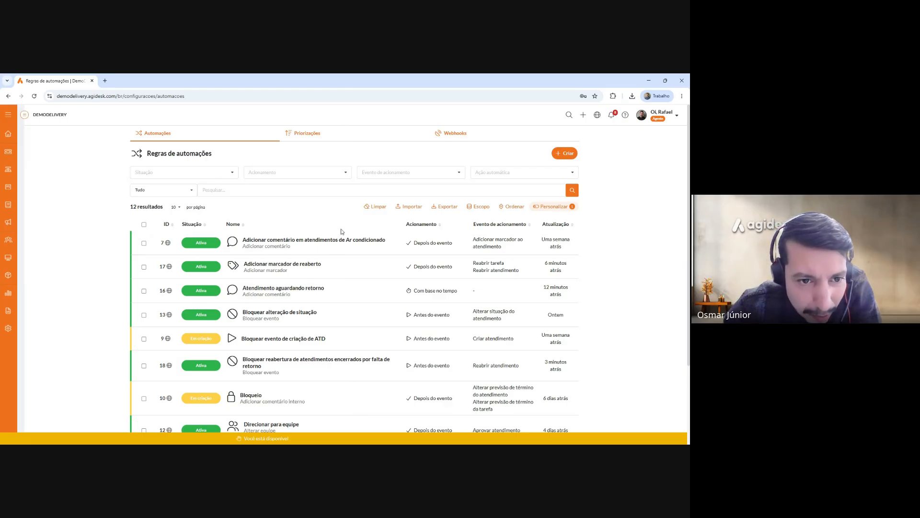
scroll(324, 246, "down", 2)
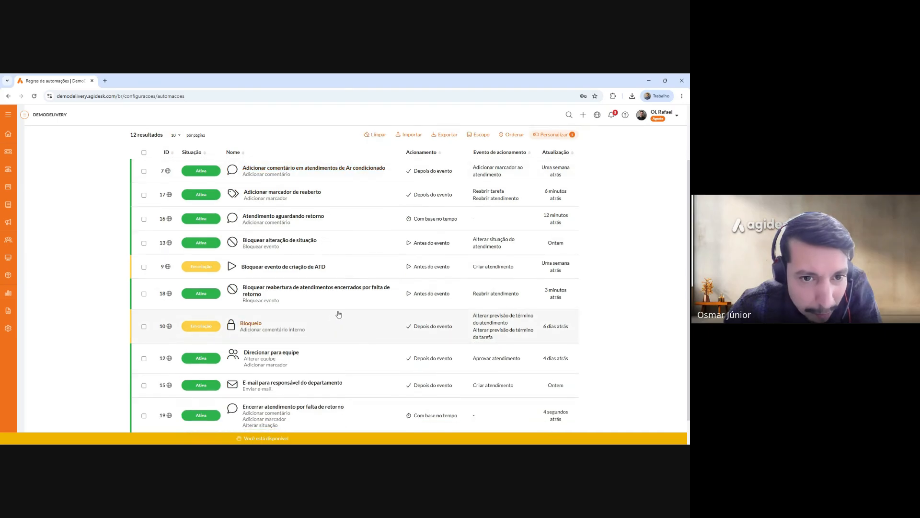
scroll(329, 228, "up", 1)
scroll(331, 235, "up", 1)
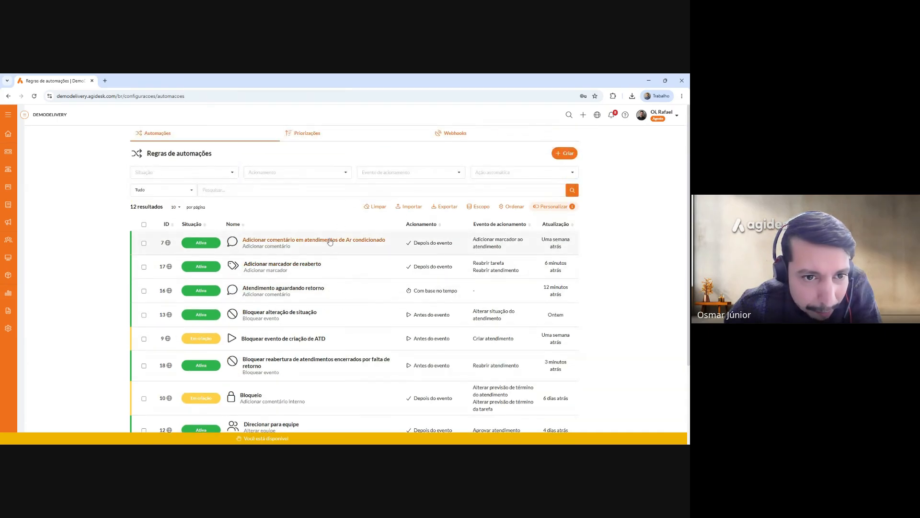
left_click(333, 240)
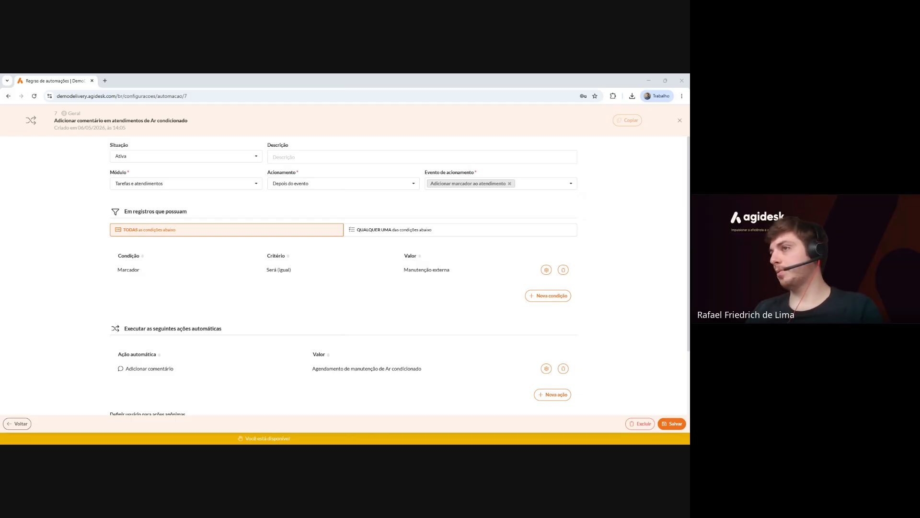
left_click(680, 122)
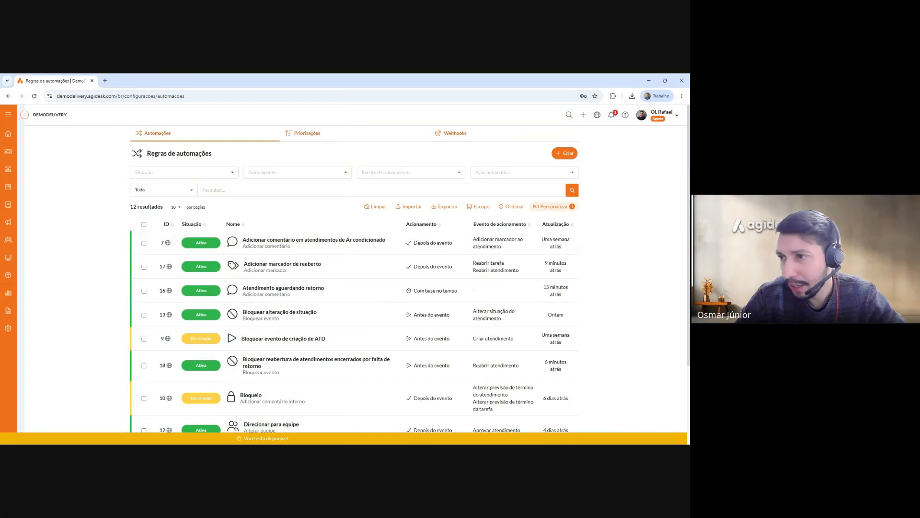